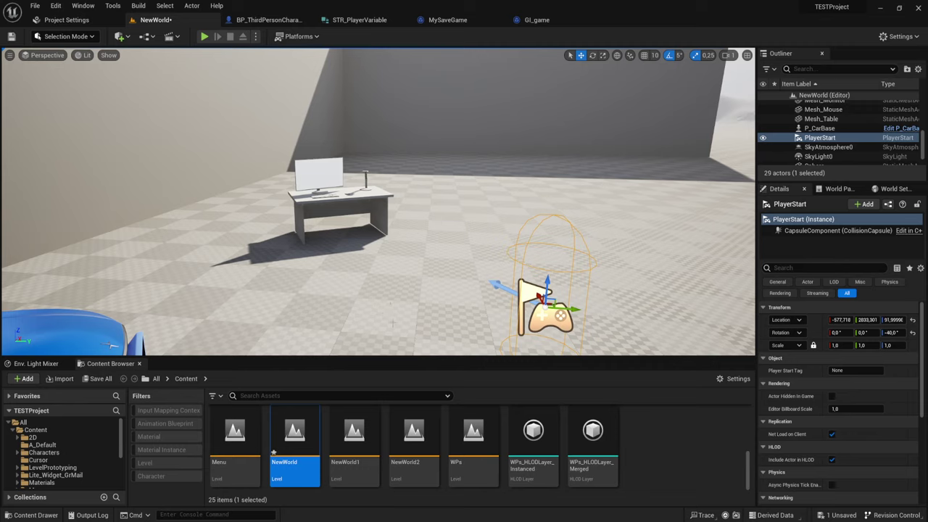
# Open the A_Default folder to list GI_game, MySaveGame and STR_PlayerVariable, moving the view toward the desk.
pyautogui.scroll(2, 440, 450)
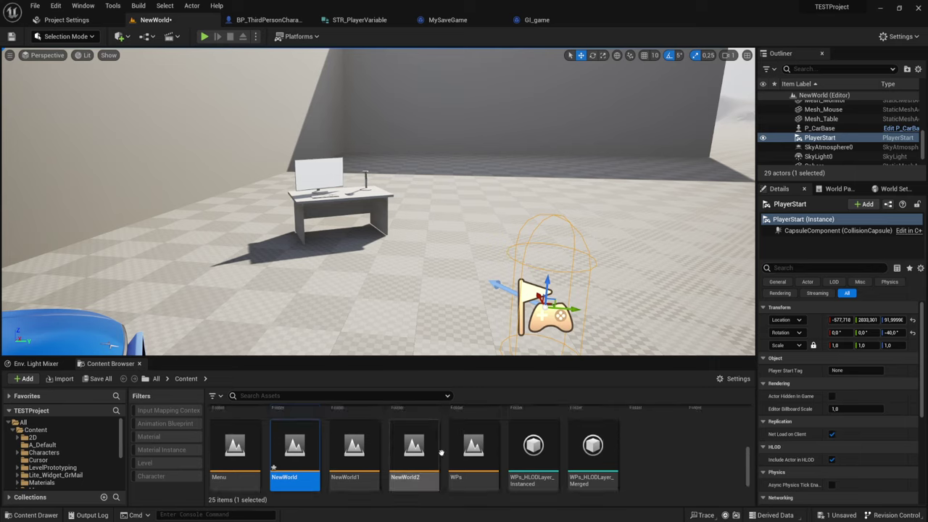
pyautogui.scroll(2, 440, 451)
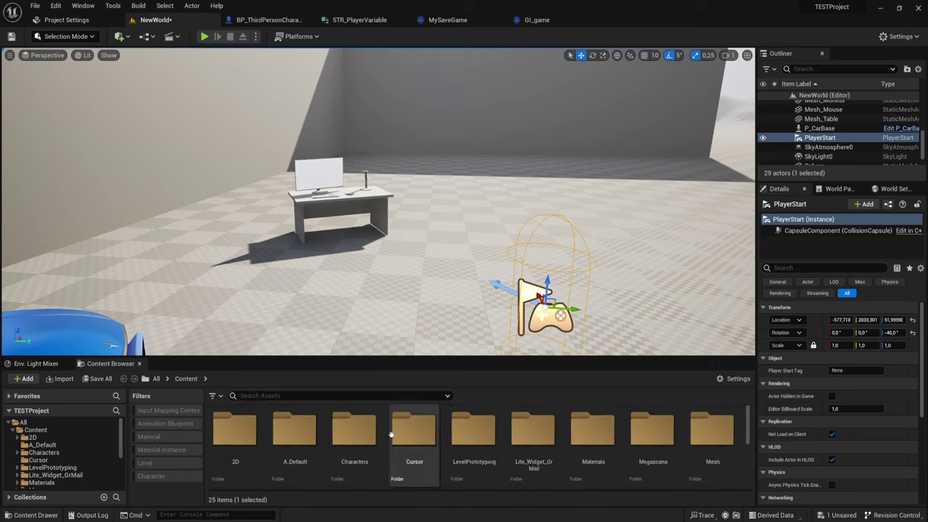
pyautogui.doubleClick(304, 434)
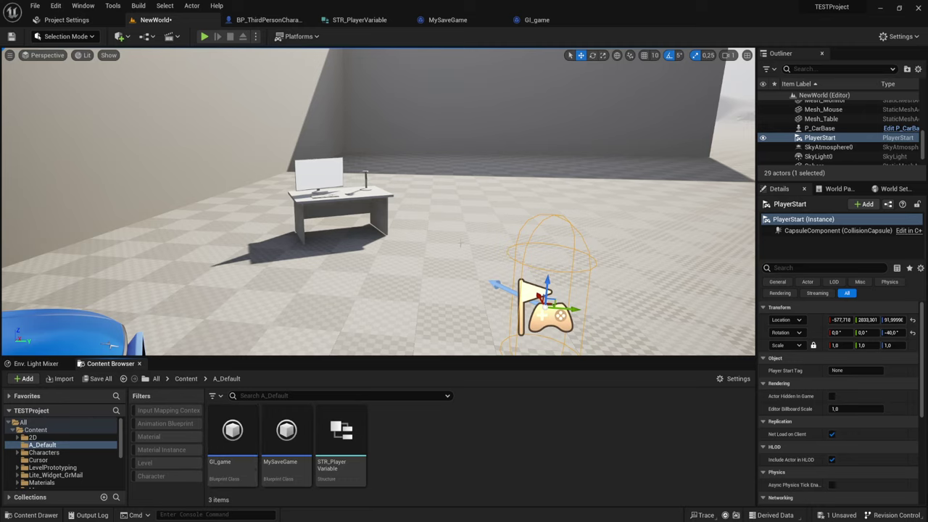
pyautogui.press('Up')
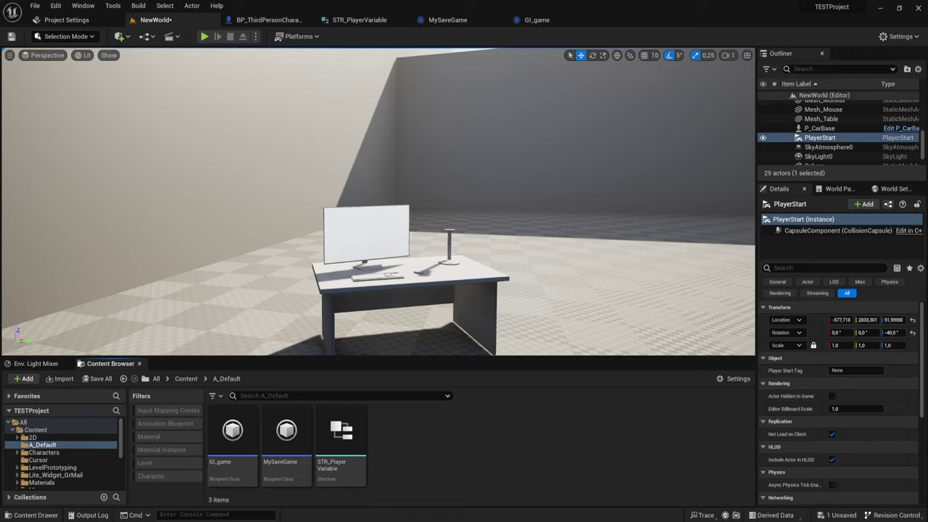
# Create a Blueprint Structure named STR_Actors in A_Default and open it in the structure editor.
pyautogui.rightClick(434, 427)
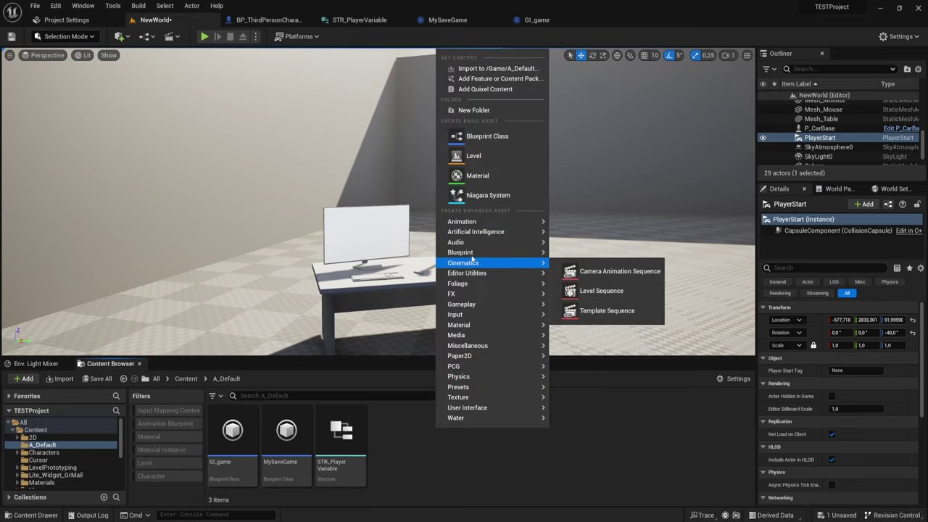
pyautogui.moveTo(495, 254)
pyautogui.click(594, 379)
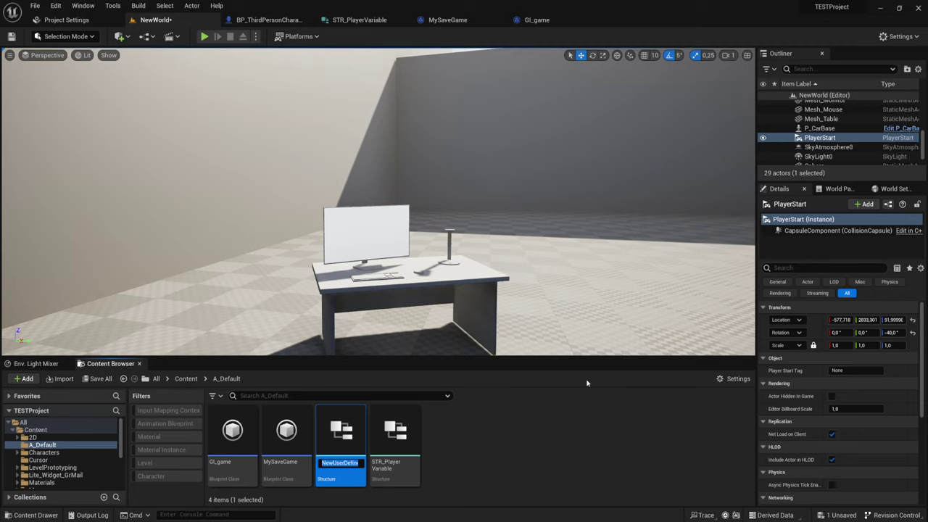
pyautogui.press('BackSpace')
pyautogui.write('STR')
pyautogui.write('_Actor')
pyautogui.write('s')
pyautogui.press('Return')
pyautogui.doubleClick(361, 426)
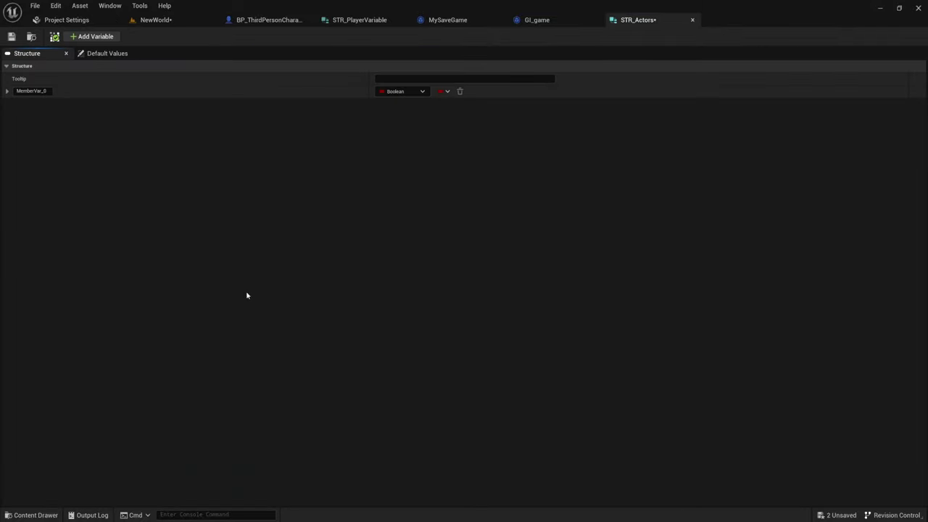
# Rename the first structure member MemberVar_0 to Is_destroy.
pyautogui.click(42, 91)
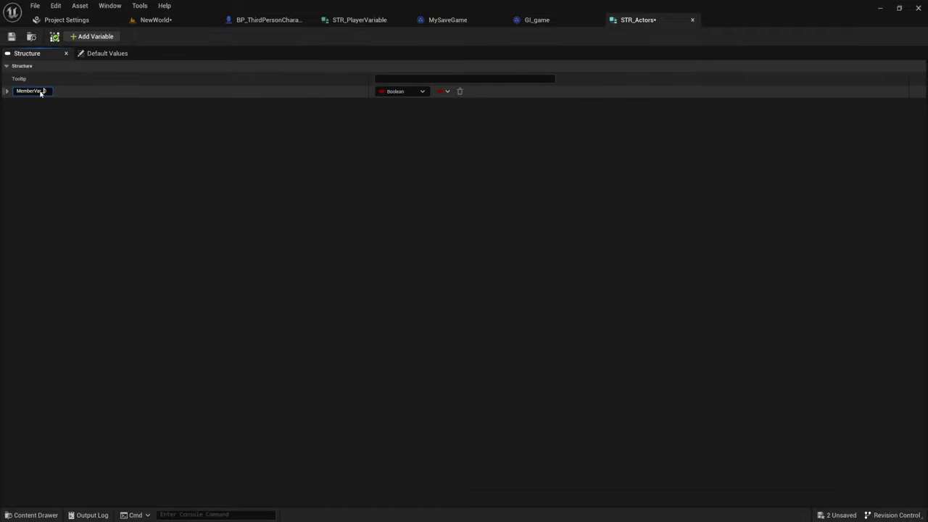
pyautogui.press('BackSpace')
pyautogui.write('Is')
pyautogui.write('_dest')
pyautogui.write('roy')
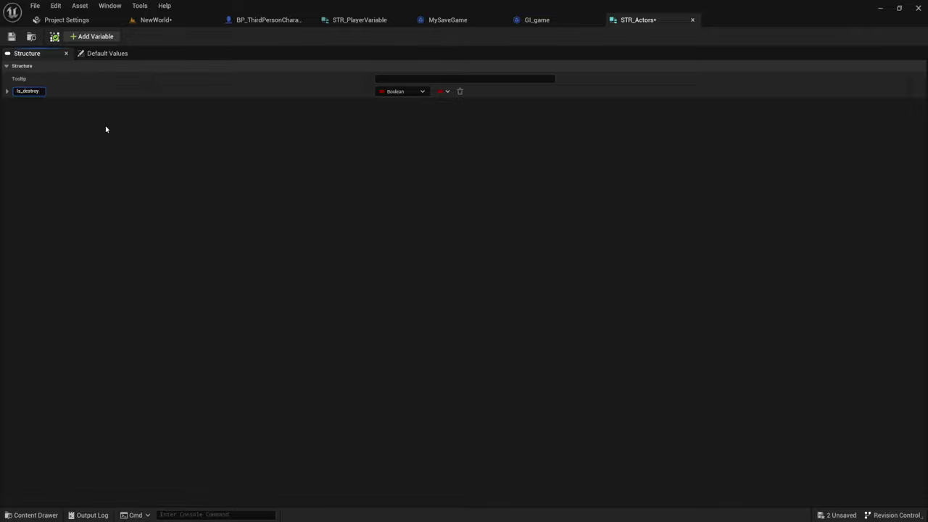
pyautogui.press('Return')
# Add a second Boolean member and name it NameActor.
pyautogui.click(92, 38)
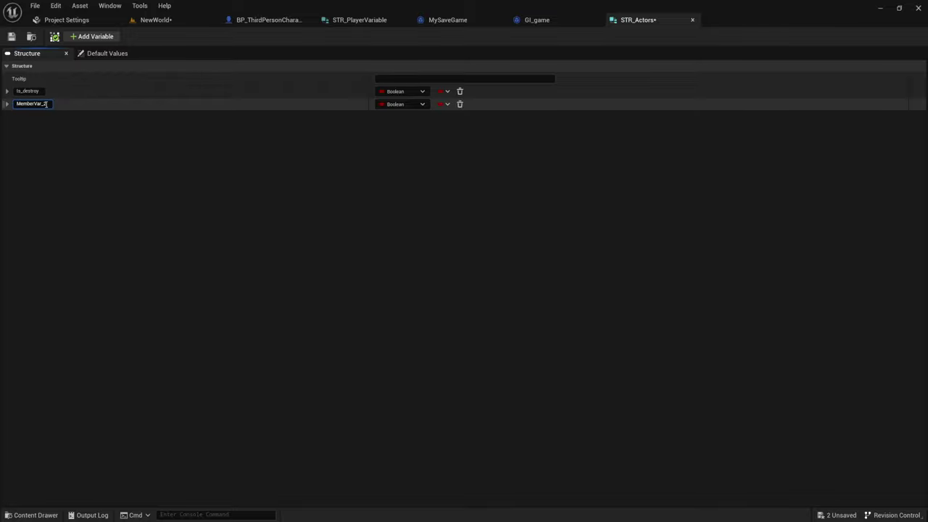
pyautogui.moveTo(48, 105); pyautogui.dragTo(2, 107)
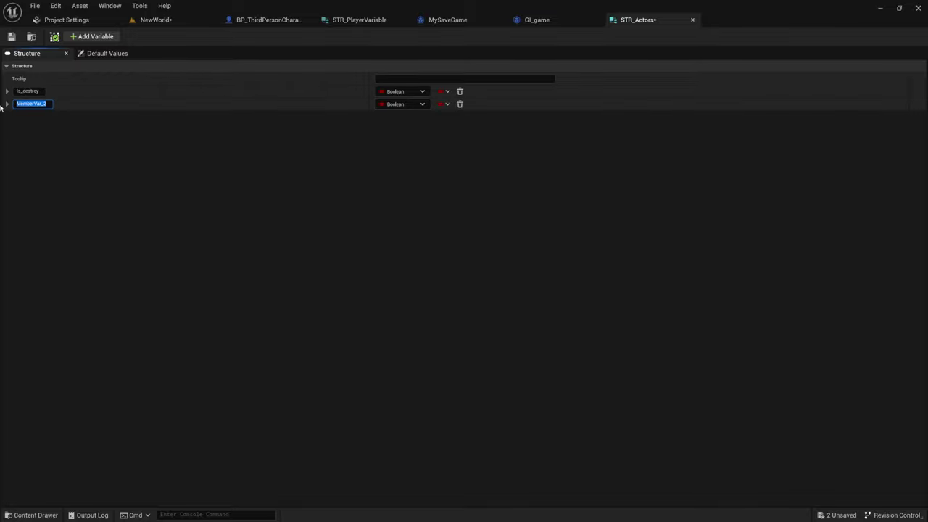
pyautogui.write('Name')
pyautogui.write('Actor')
# Change Is_destroy's type to an Actor Object Reference.
pyautogui.click(418, 104)
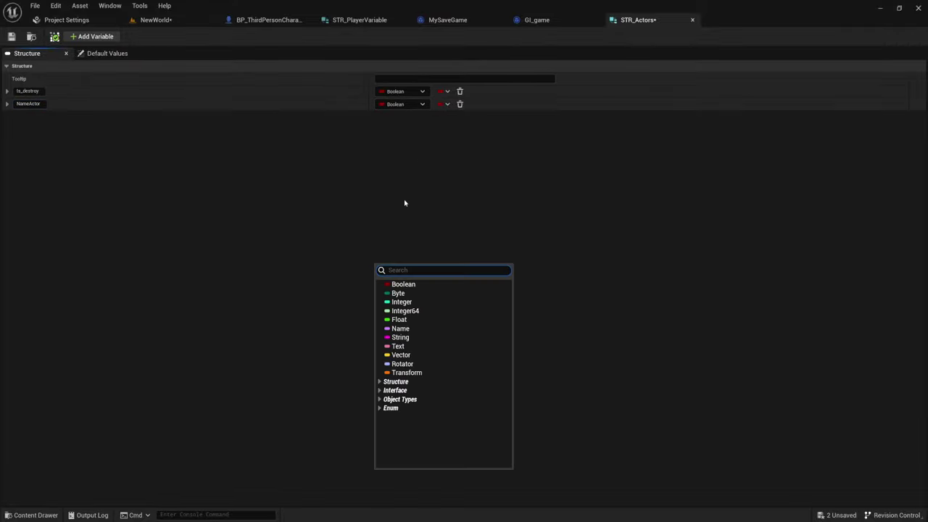
pyautogui.write('Ac')
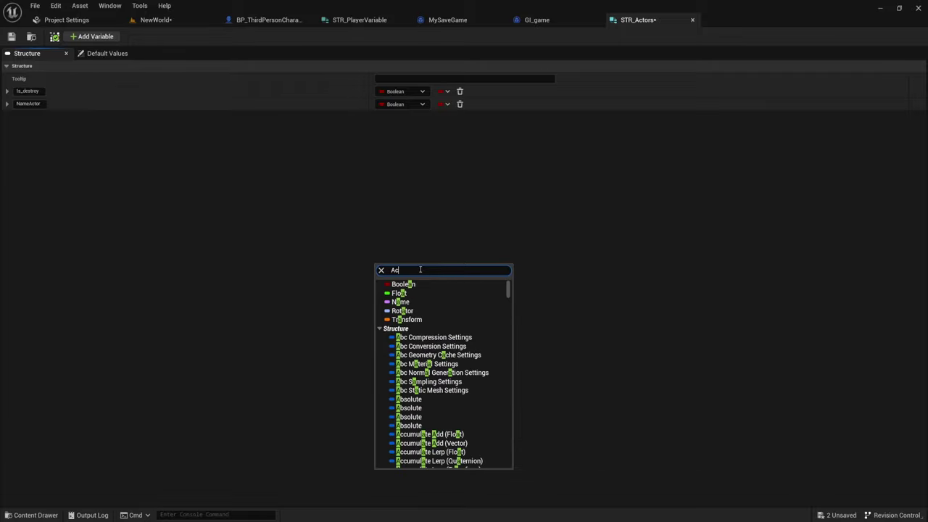
pyautogui.write('tor')
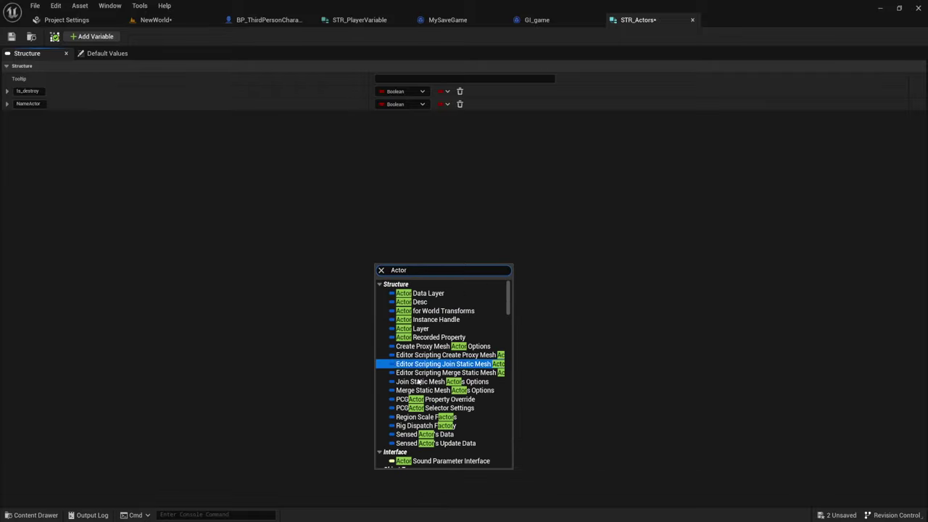
pyautogui.scroll(-5, 413, 341)
pyautogui.click(420, 395)
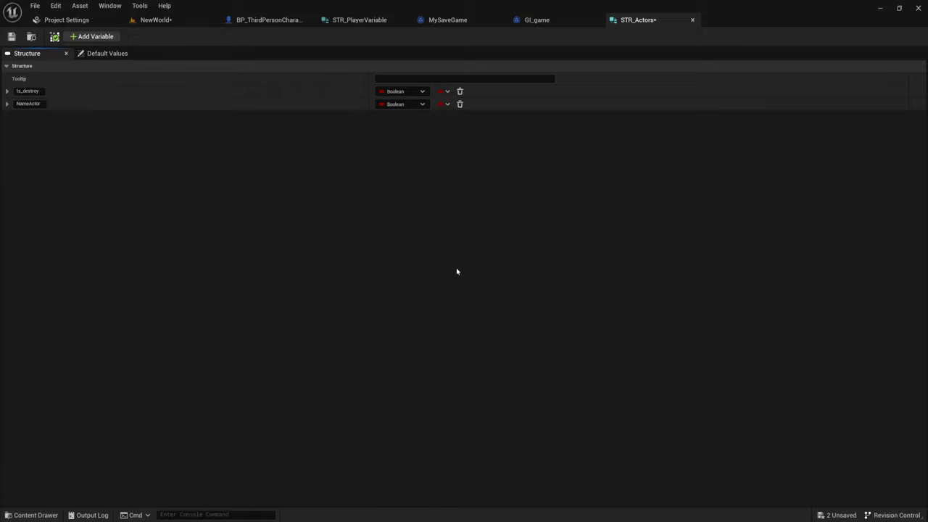
pyautogui.click(415, 92)
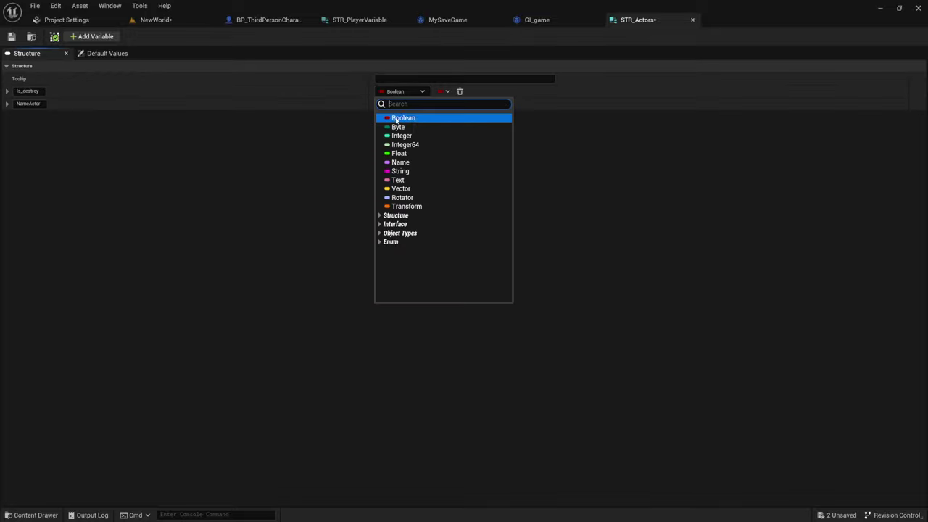
pyautogui.write('Actor')
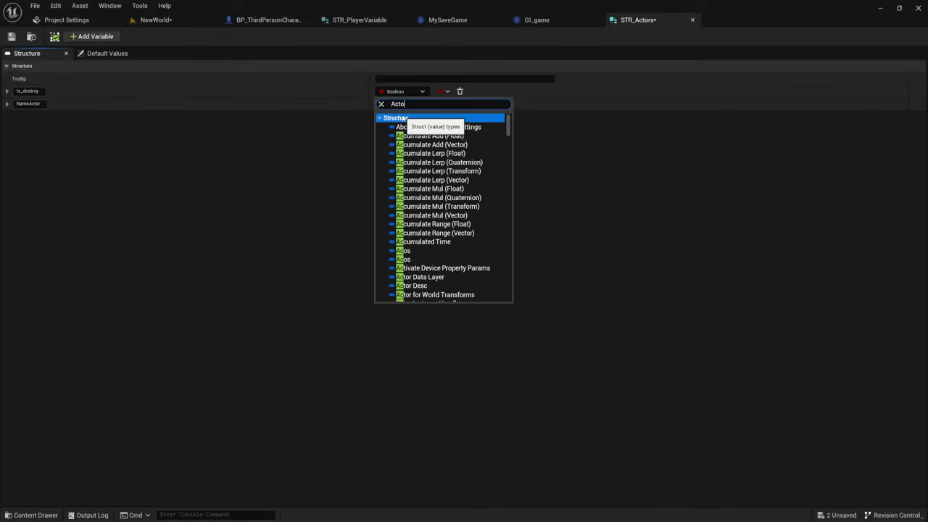
pyautogui.scroll(-4, 470, 290)
pyautogui.moveTo(479, 207)
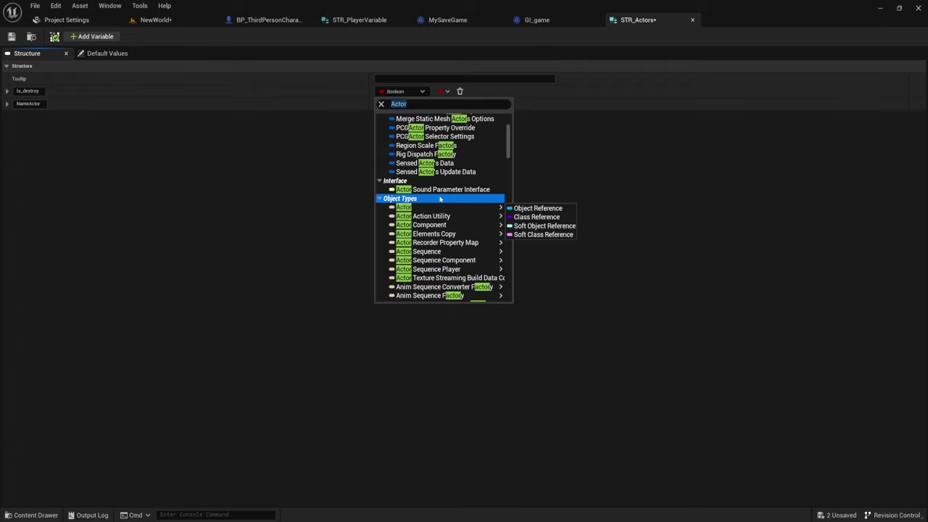
pyautogui.click(522, 208)
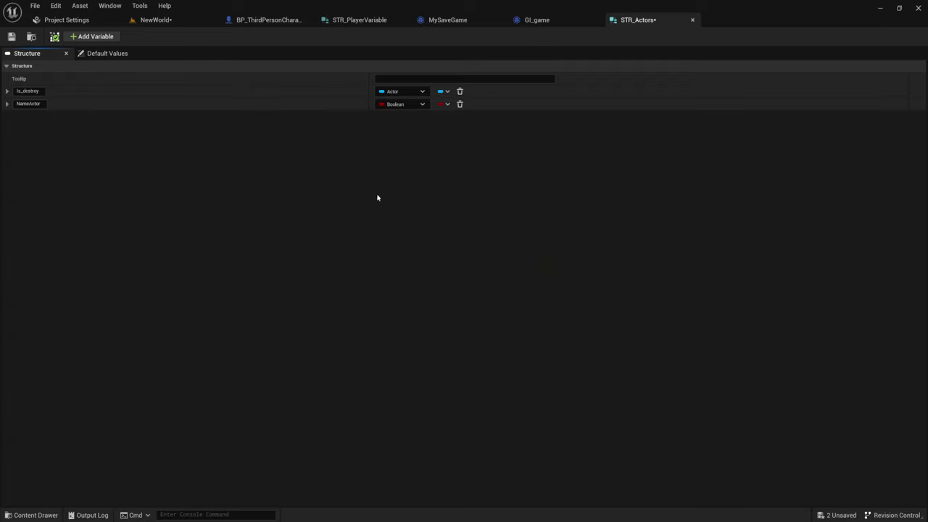
# Add a third member named Transform with the Transform type.
pyautogui.click(93, 36)
pyautogui.click(47, 117)
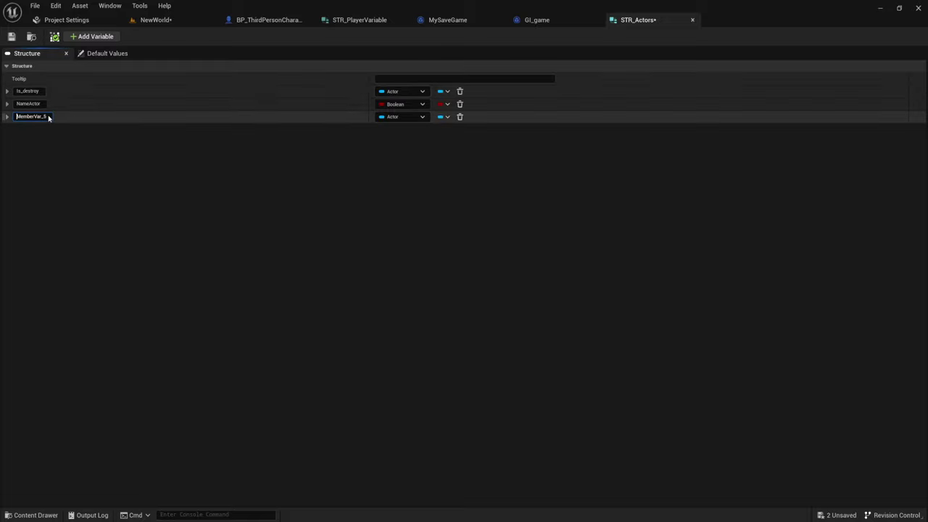
pyautogui.moveTo(47, 117); pyautogui.dragTo(1, 118)
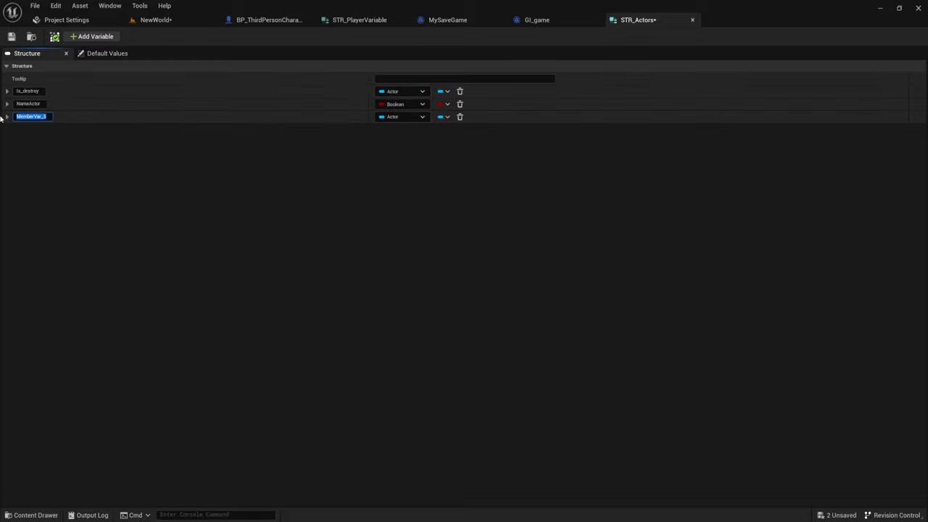
pyautogui.write('T')
pyautogui.write('rans')
pyautogui.write('form')
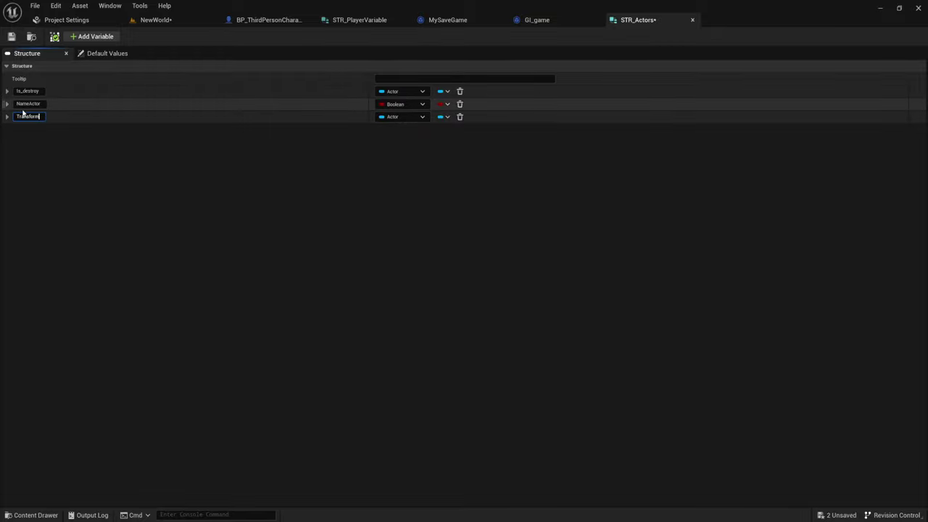
pyautogui.click(424, 118)
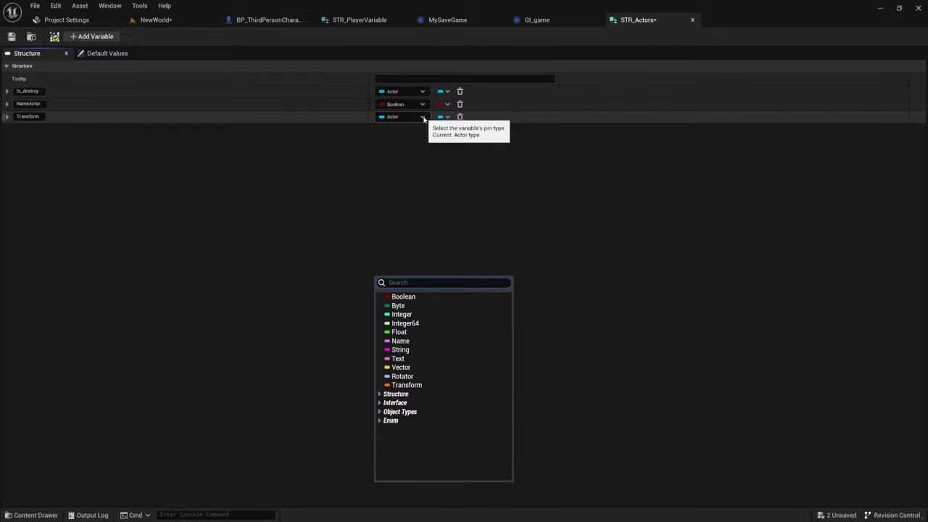
pyautogui.click(406, 385)
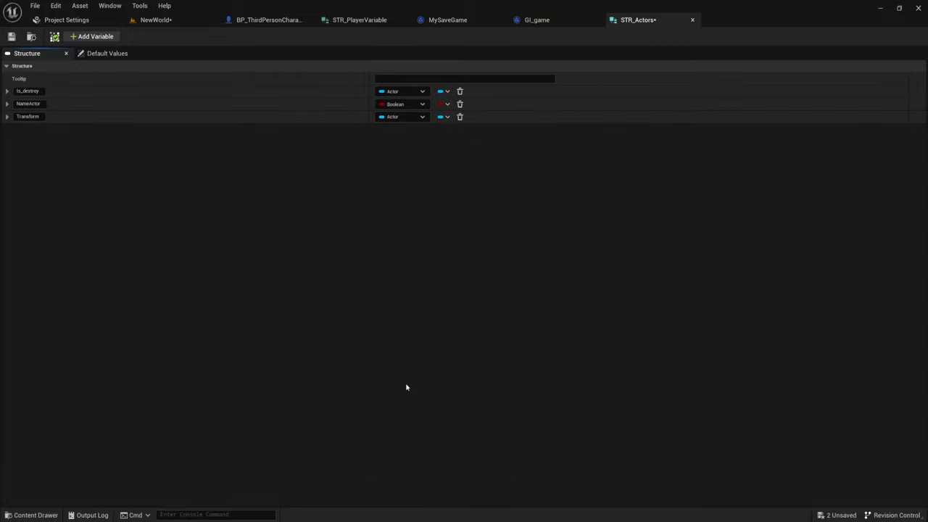
pyautogui.click(421, 116)
pyautogui.click(405, 232)
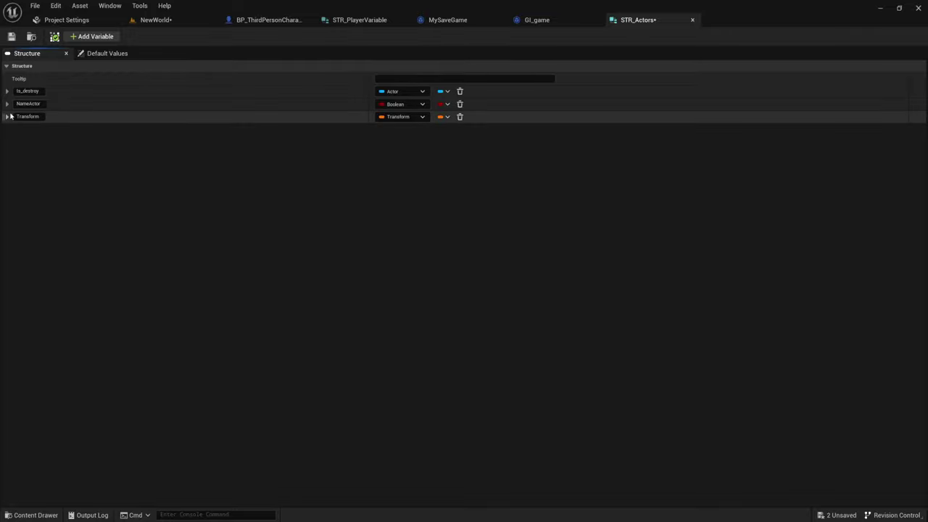
# Add a fourth member to STR_Actors and name it Enum.
pyautogui.click(92, 36)
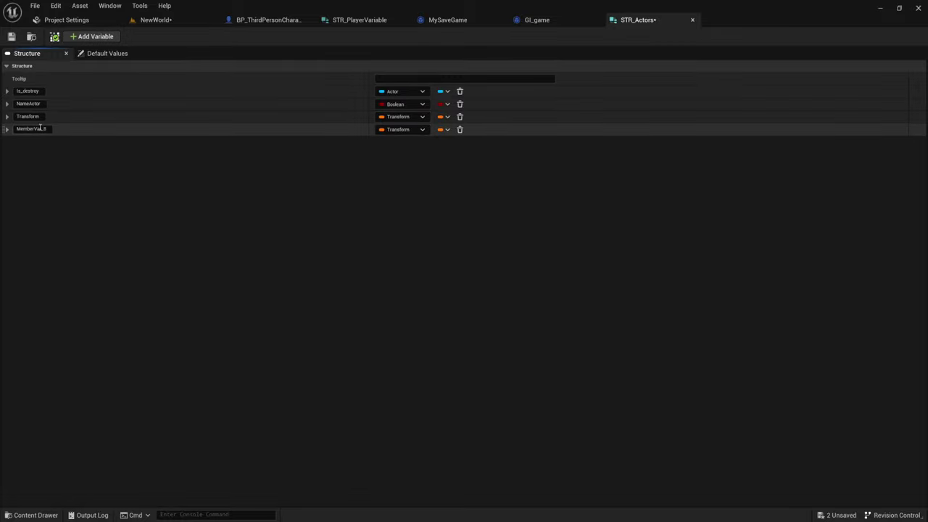
pyautogui.doubleClick(46, 128)
pyautogui.write('d')
pyautogui.write('f')
pyautogui.press('Return')
pyautogui.doubleClick(19, 130)
pyautogui.press('BackSpace')
pyautogui.press('Return')
# Give the Enum member an enumeration type found by searching 'Enum'.
pyautogui.click(421, 129)
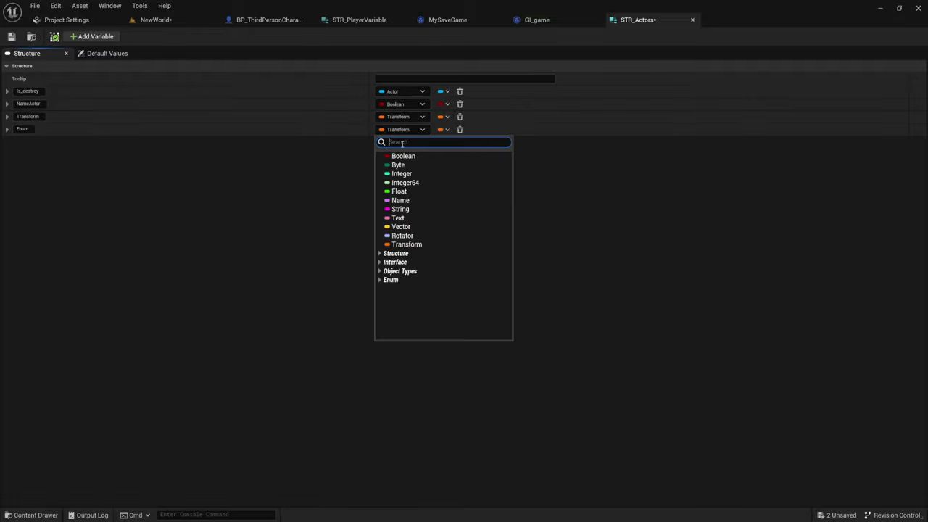
pyautogui.write('Enu')
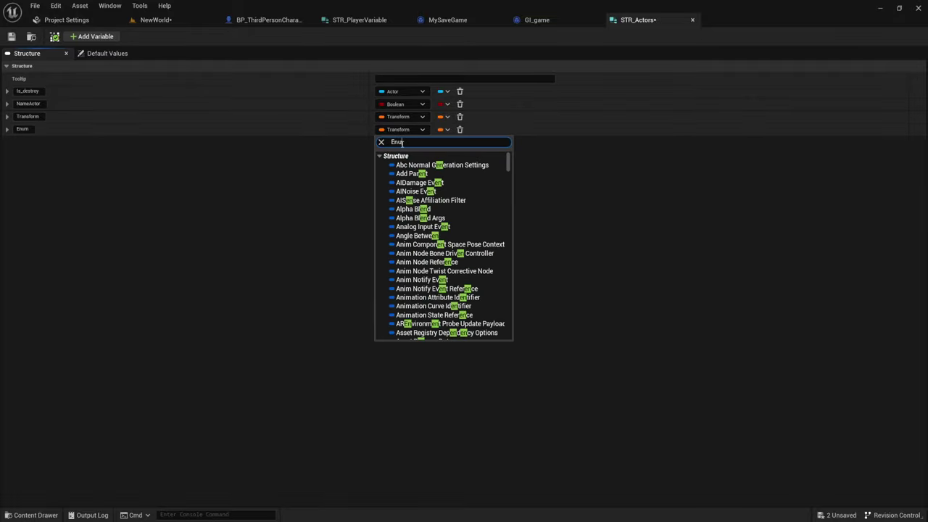
pyautogui.write('m')
pyautogui.scroll(-3, 471, 282)
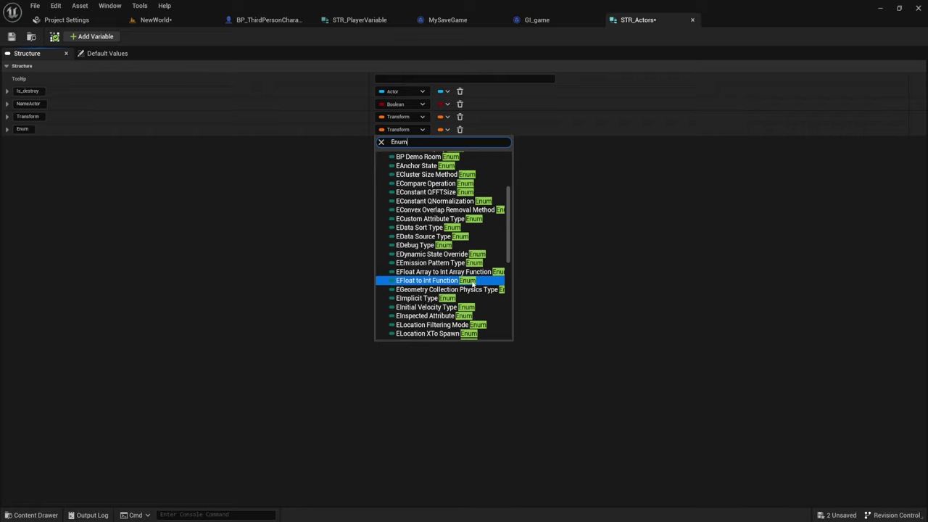
pyautogui.scroll(-3, 471, 286)
pyautogui.click(428, 299)
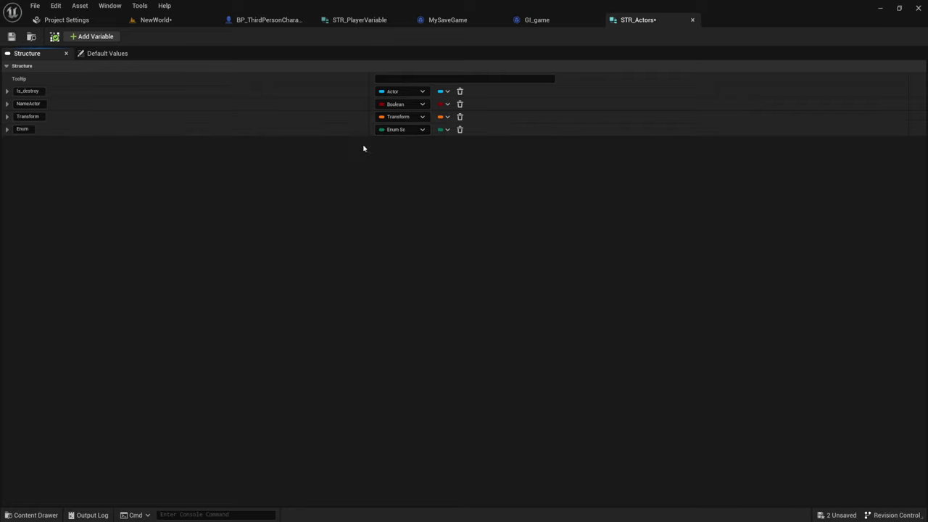
# Add a fifth member to STR_Actors named Map.
pyautogui.click(93, 36)
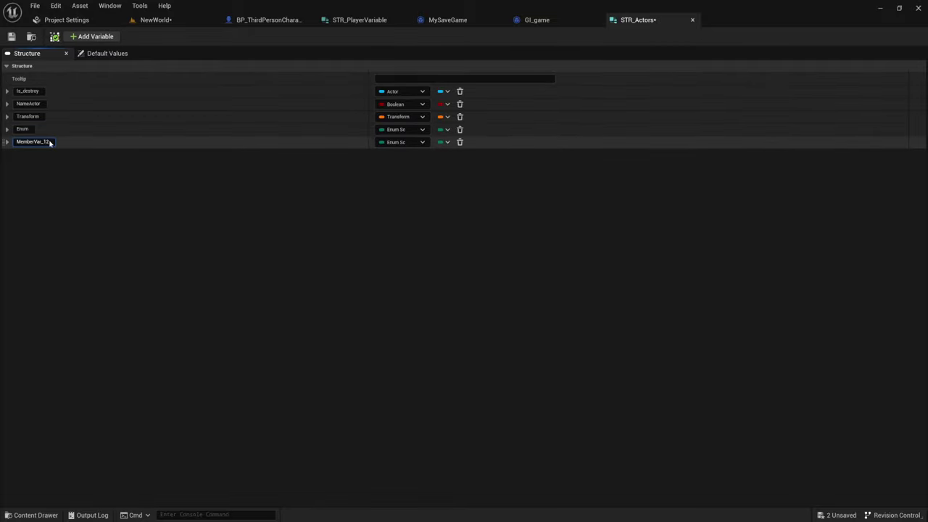
pyautogui.doubleClick(31, 142)
pyautogui.write('Me')
pyautogui.click(44, 176)
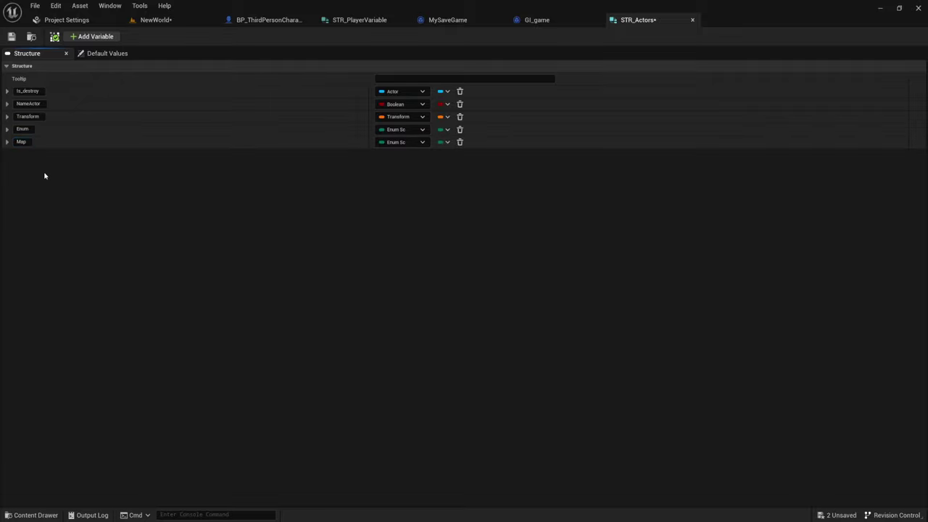
# Make Map a map container from Integer keys to String values and save the structure.
pyautogui.click(423, 142)
pyautogui.click(399, 186)
pyautogui.click(444, 143)
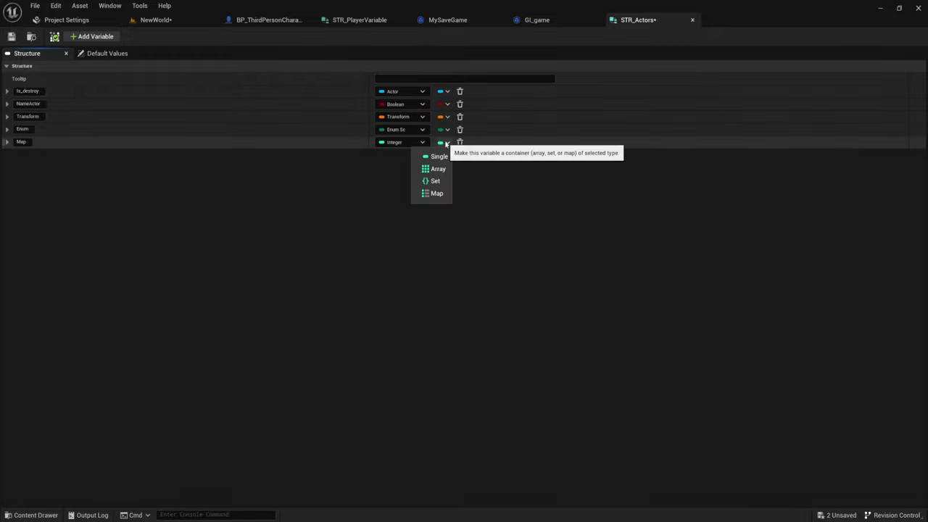
pyautogui.click(433, 196)
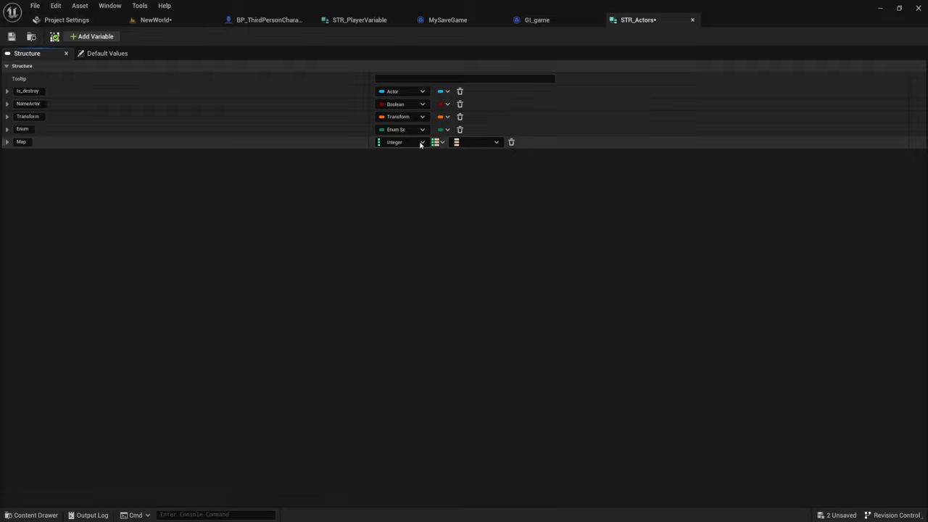
pyautogui.click(467, 143)
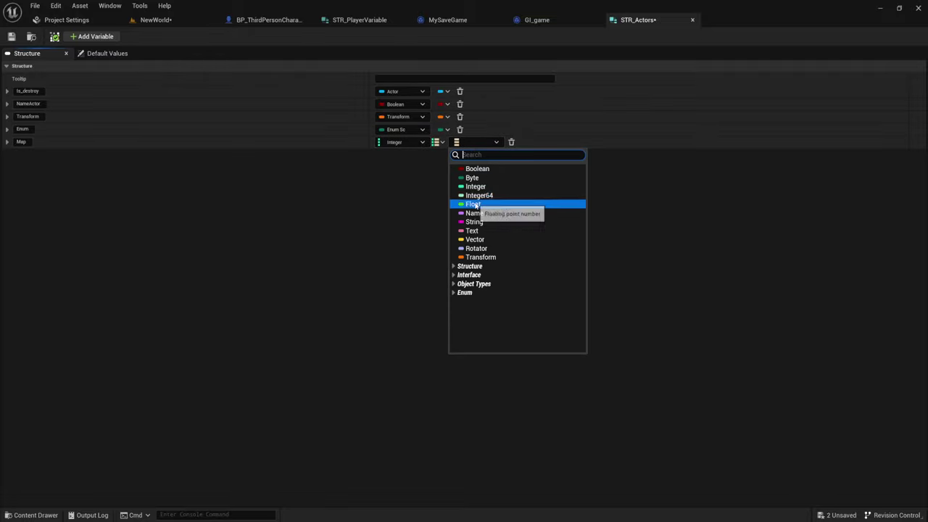
pyautogui.click(479, 206)
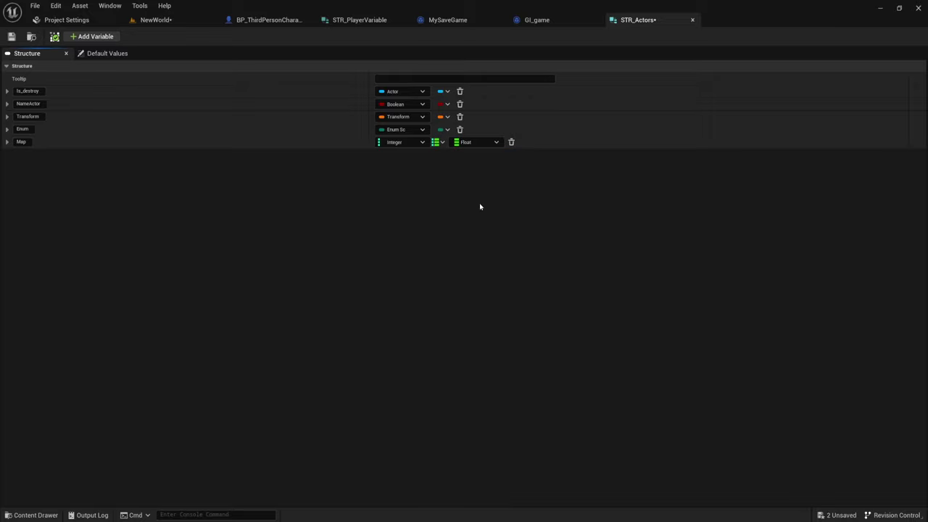
pyautogui.click(467, 143)
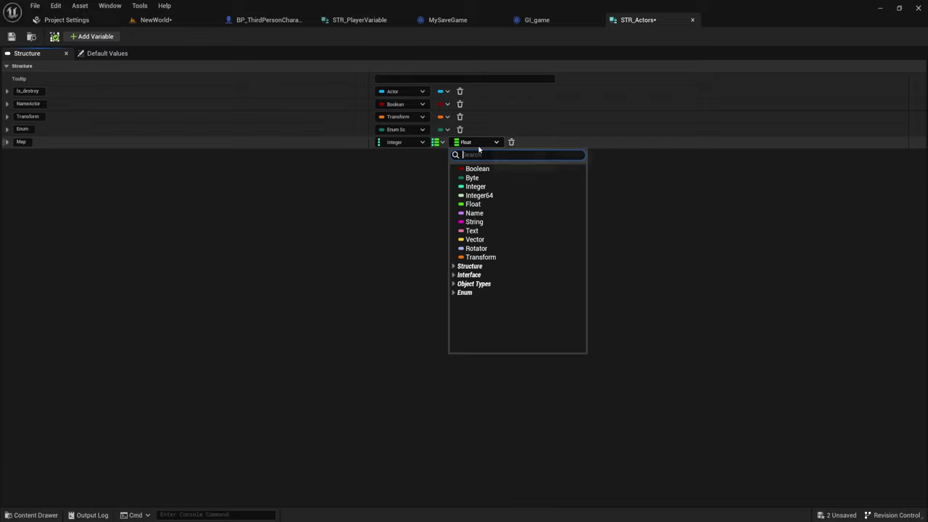
pyautogui.click(478, 219)
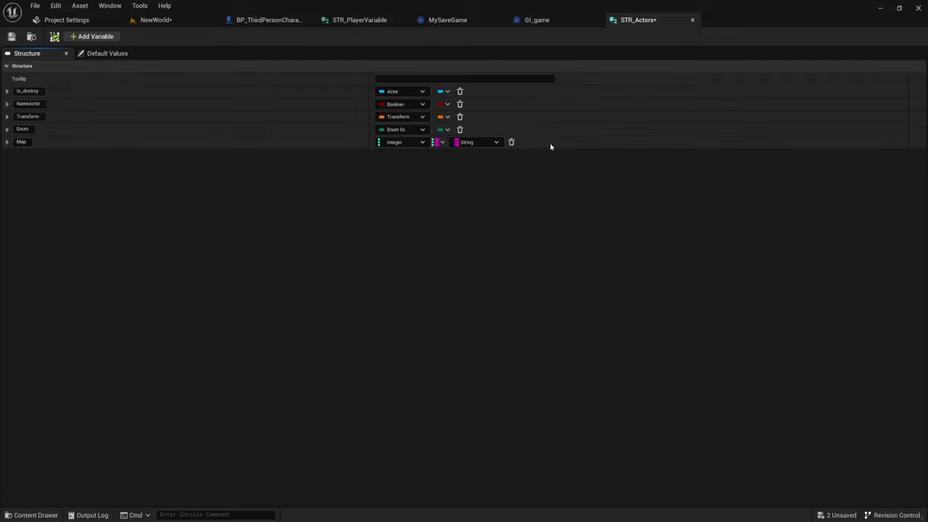
pyautogui.click(12, 36)
# Close STR_Actors and add a new variable named Actors in MySaveGame.
pyautogui.click(693, 20)
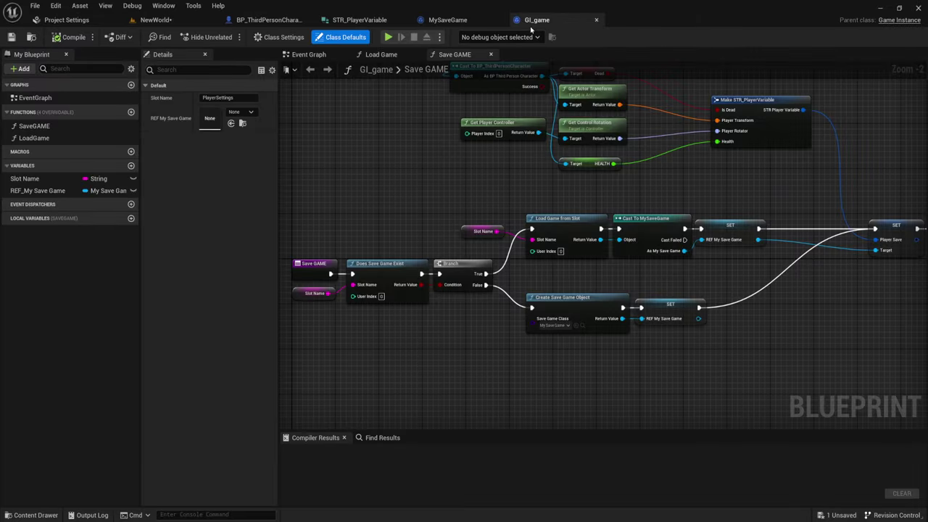
pyautogui.scroll(-2, 419, 212)
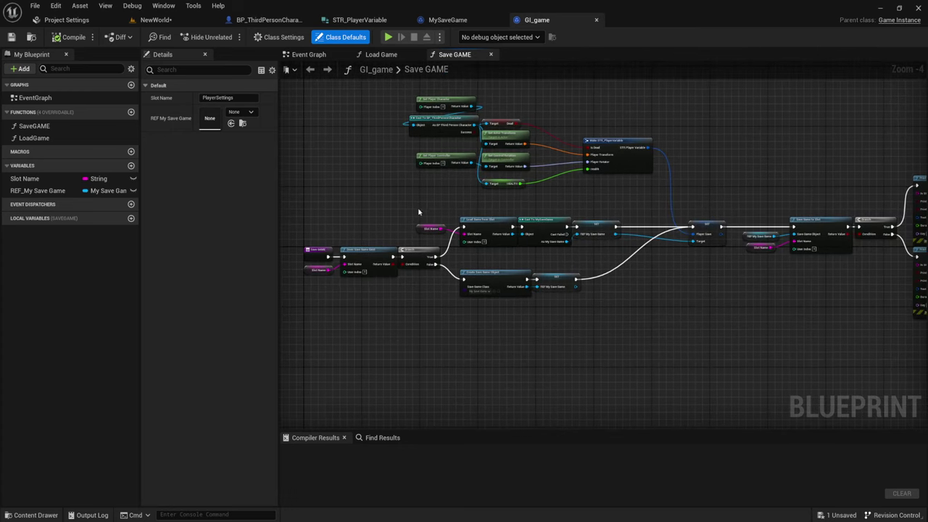
pyautogui.click(449, 20)
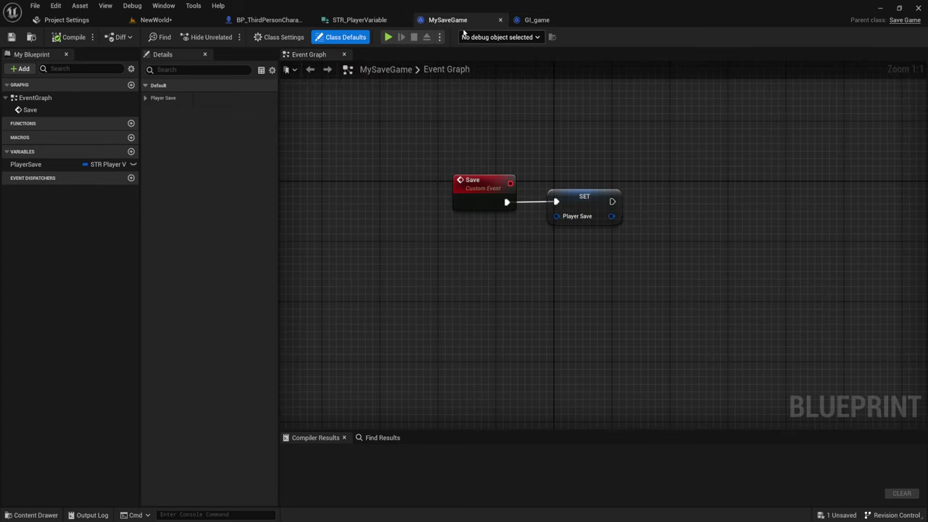
pyautogui.click(131, 151)
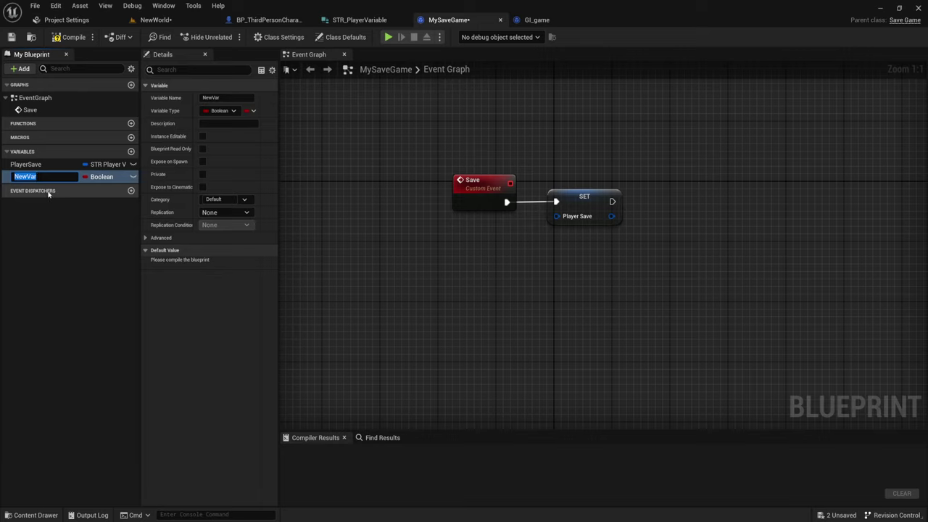
pyautogui.write('Actors')
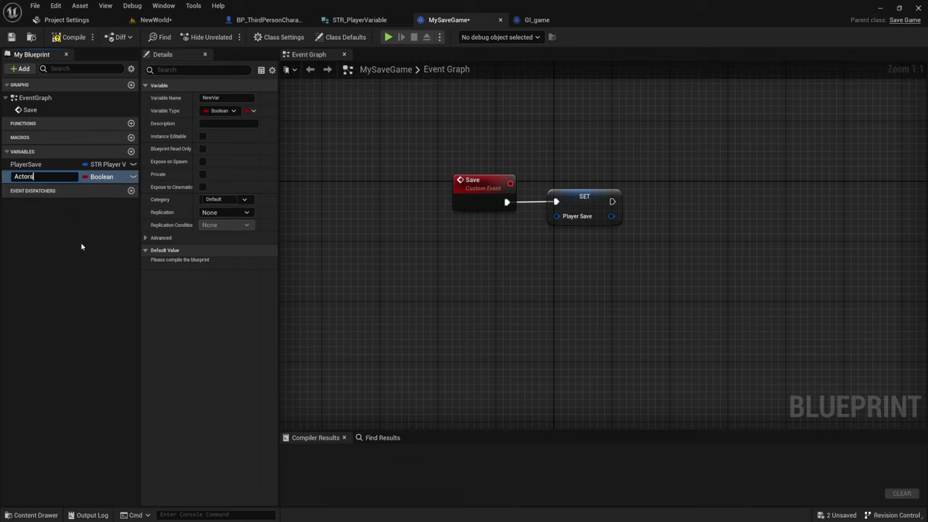
pyautogui.press('Return')
# Set Actors to an array of STR Actors and compile MySaveGame.
pyautogui.click(102, 177)
pyautogui.click(103, 187)
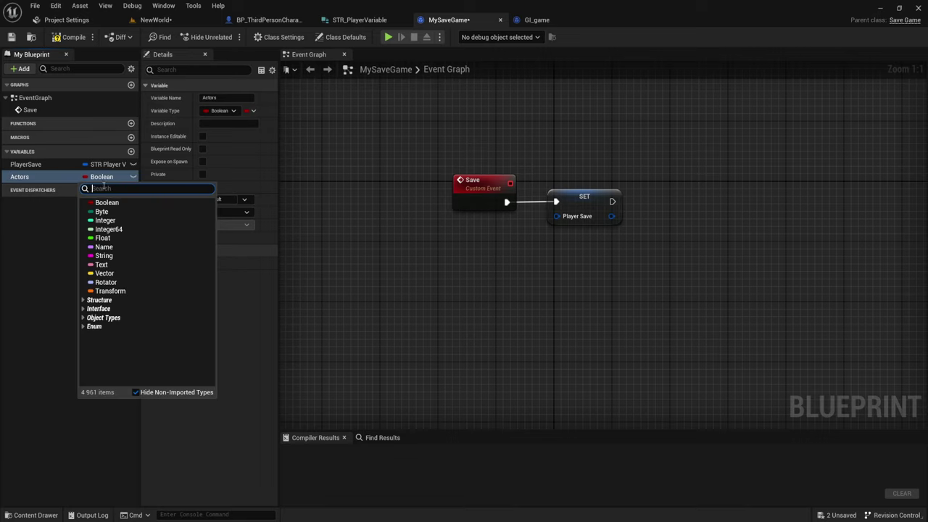
pyautogui.write('STR')
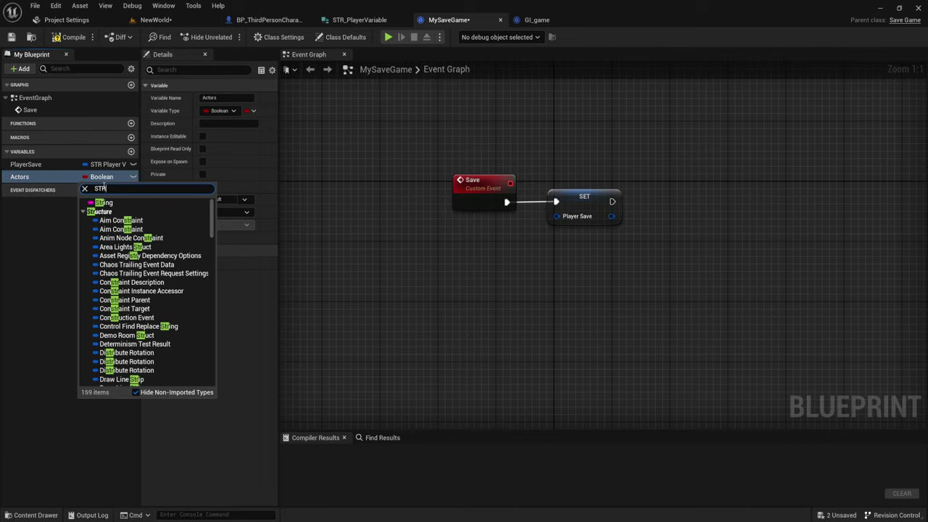
pyautogui.write('_Ac')
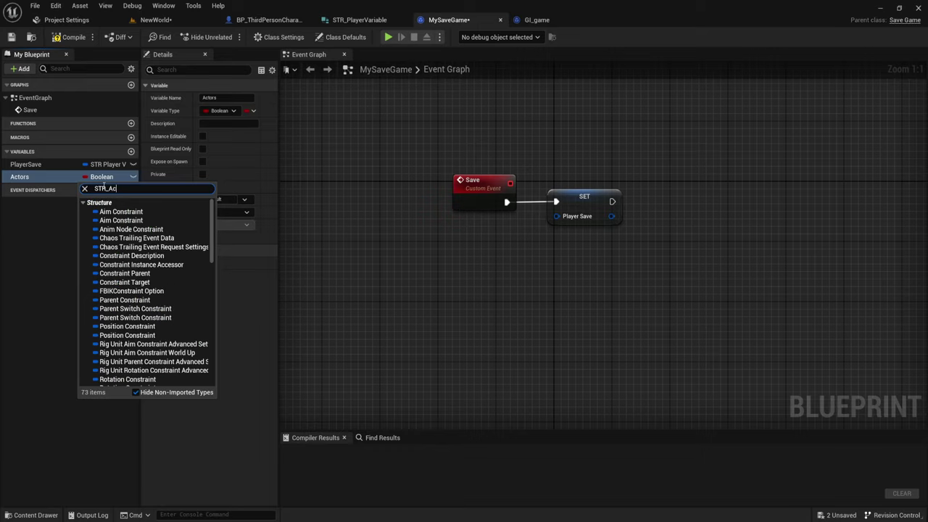
pyautogui.click(118, 211)
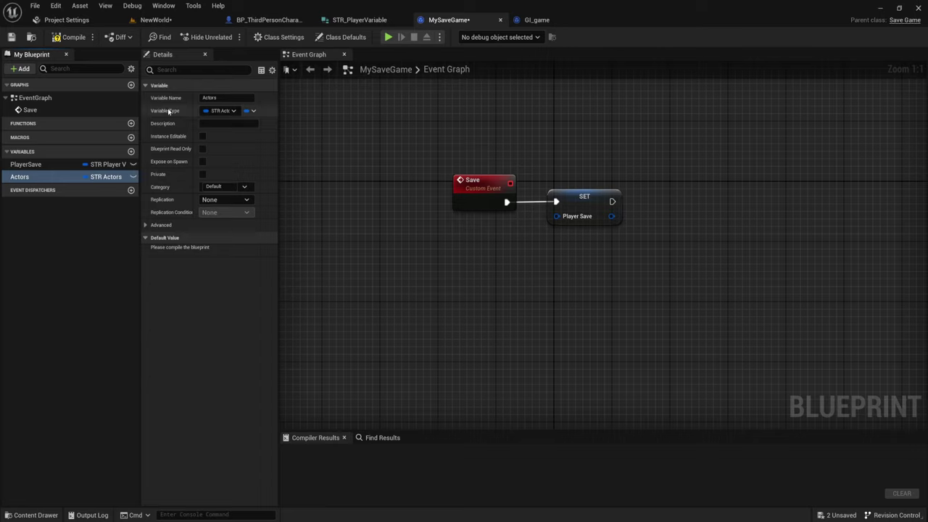
pyautogui.click(247, 113)
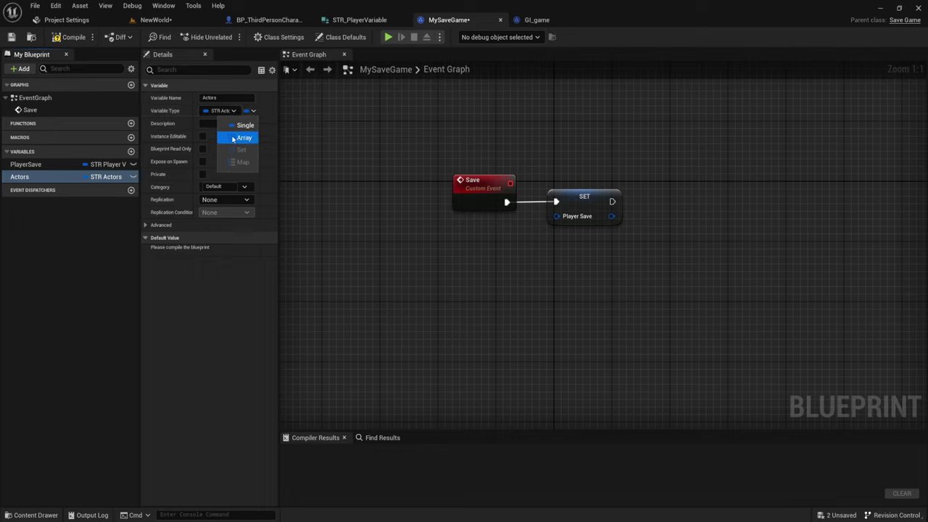
pyautogui.click(238, 138)
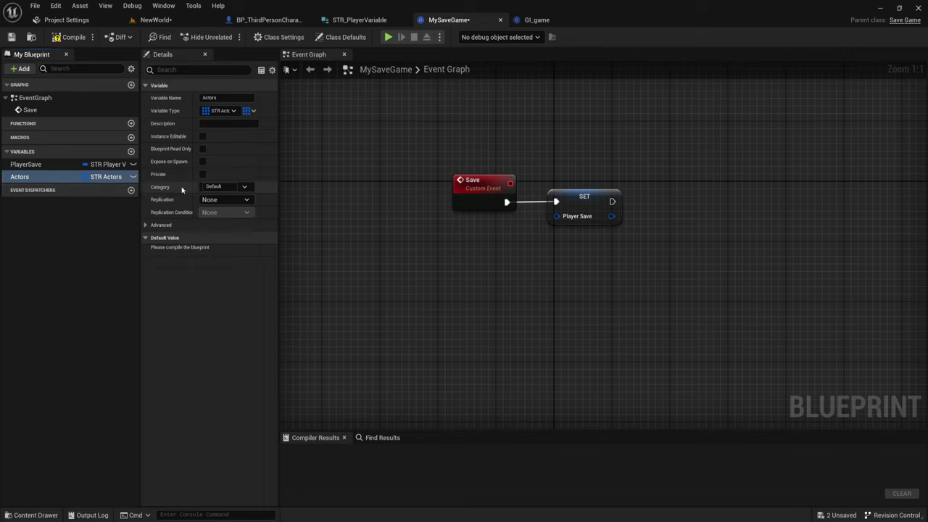
pyautogui.click(71, 37)
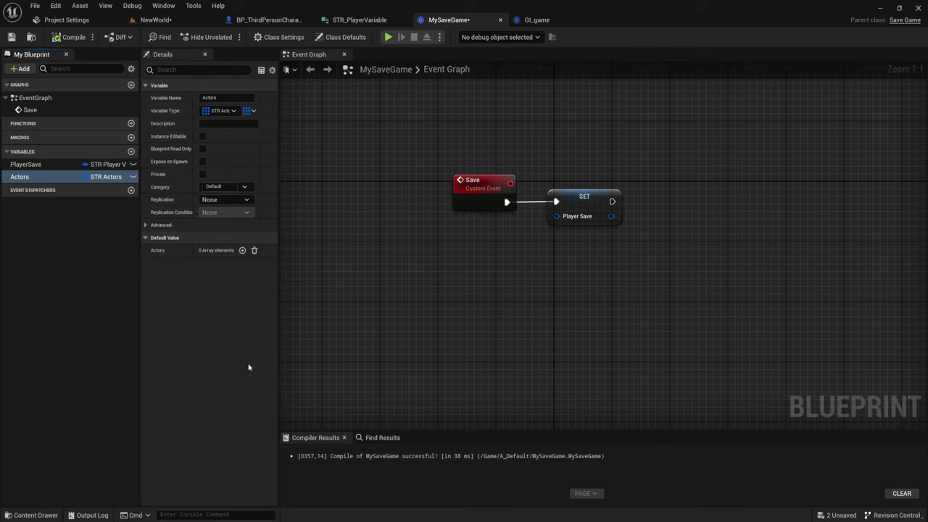
# Add a SET Actors node chained after SET Player Save and compile.
pyautogui.moveTo(459, 240); pyautogui.dragTo(400, 241, button='right')
pyautogui.moveTo(43, 177)
pyautogui.keyDown('alt'); pyautogui.mouseDown()
pyautogui.moveTo(611, 197)
pyautogui.moveTo(554, 204)
pyautogui.mouseUp(); pyautogui.keyUp('alt')
pyautogui.moveTo(533, 256); pyautogui.dragTo(660, 157)
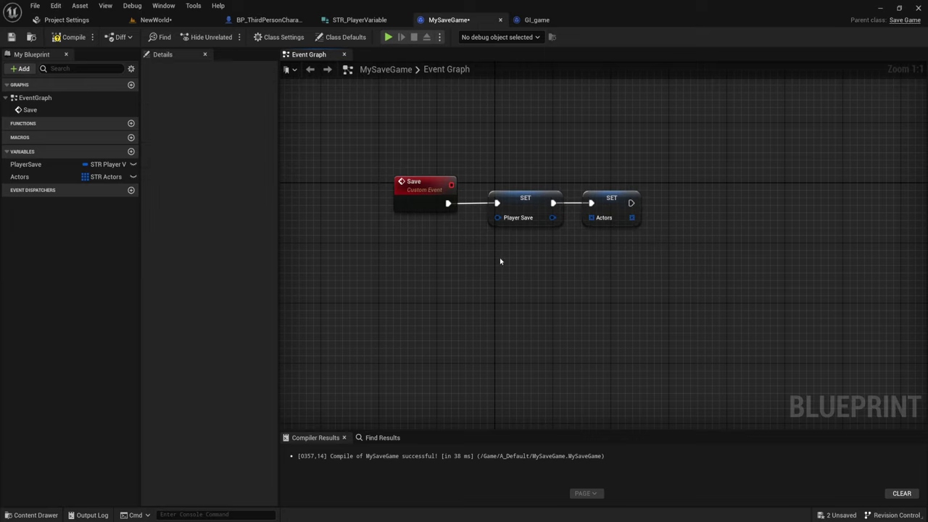
pyautogui.moveTo(594, 286); pyautogui.dragTo(641, 151)
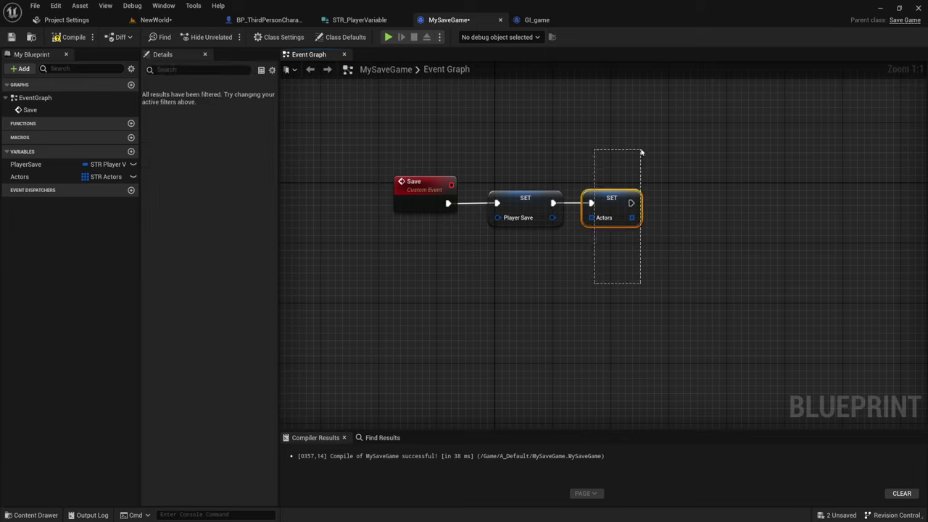
pyautogui.click(71, 37)
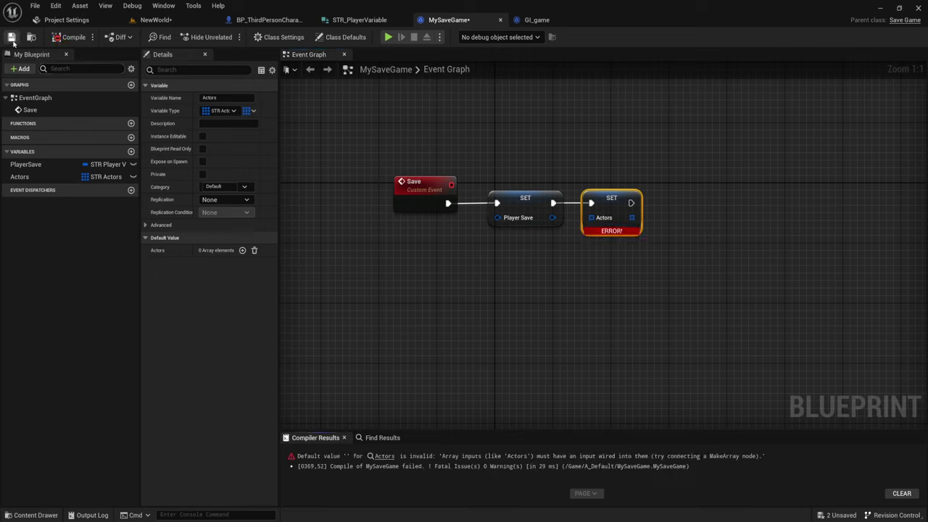
# Feed the Actors setter from a Make Array node, recompile and save MySaveGame.
pyautogui.moveTo(592, 217); pyautogui.dragTo(493, 271)
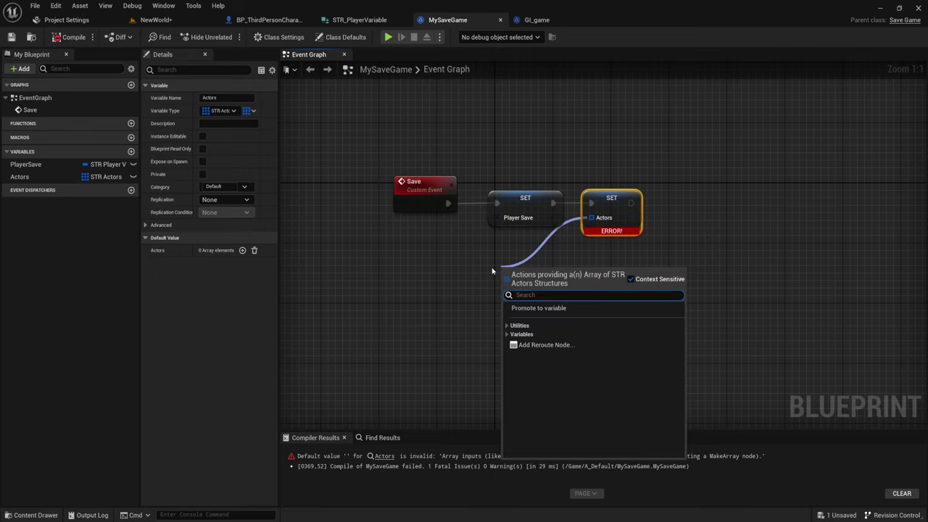
pyautogui.write('ma')
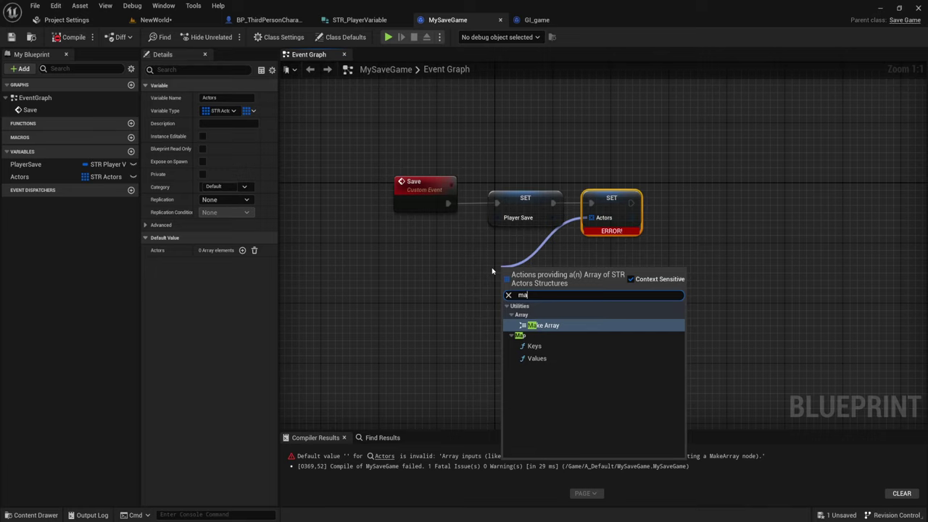
pyautogui.press('Return')
pyautogui.moveTo(543, 283); pyautogui.dragTo(542, 255)
pyautogui.click(525, 373)
pyautogui.click(69, 37)
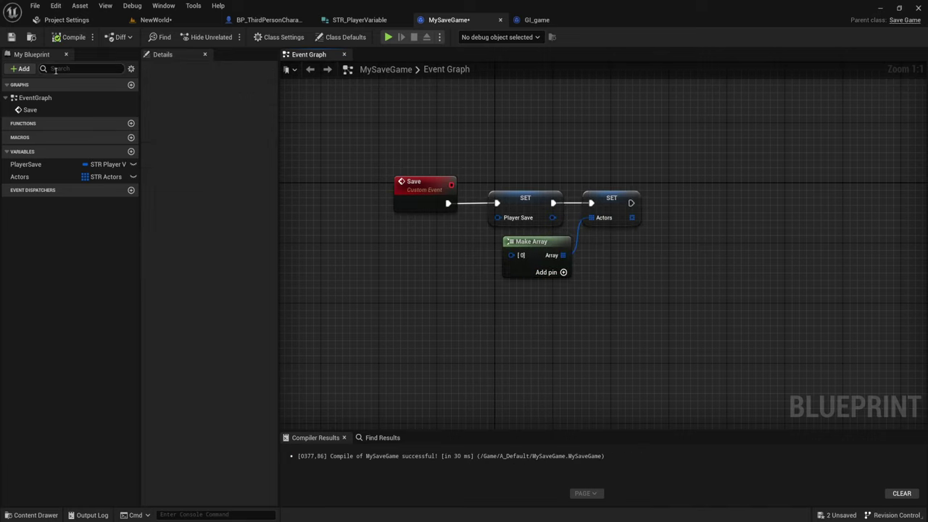
pyautogui.click(11, 37)
# In GI_game's Save GAME graph, move the save-to-slot, Branch and Print String chain far right.
pyautogui.click(537, 20)
pyautogui.moveTo(584, 205); pyautogui.dragTo(563, 215, button='right')
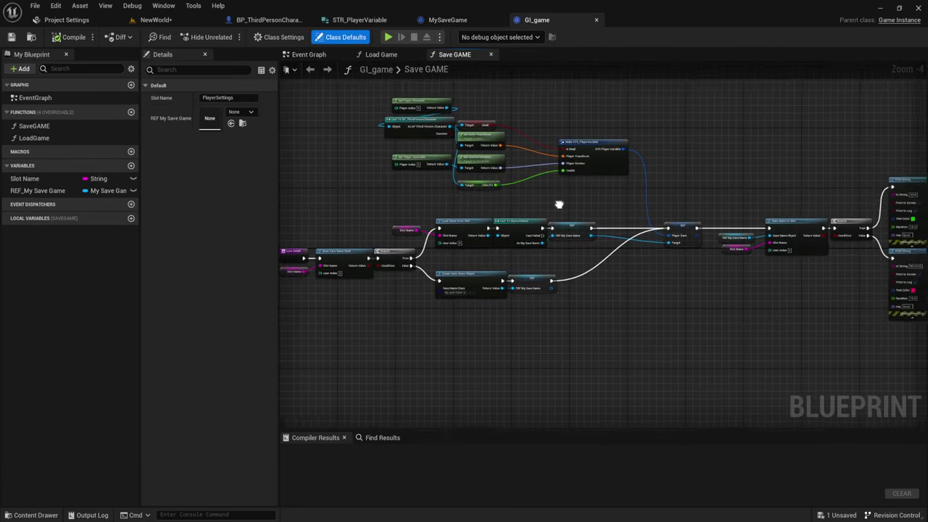
pyautogui.moveTo(628, 216)
pyautogui.mouseDown(button='right')
pyautogui.moveTo(762, 183)
pyautogui.moveTo(512, 178)
pyautogui.moveTo(636, 137)
pyautogui.moveTo(591, 155)
pyautogui.mouseUp(button='right')
pyautogui.scroll(4, 512, 178)
pyautogui.scroll(-2, 573, 158)
pyautogui.scroll(-1, 493, 178)
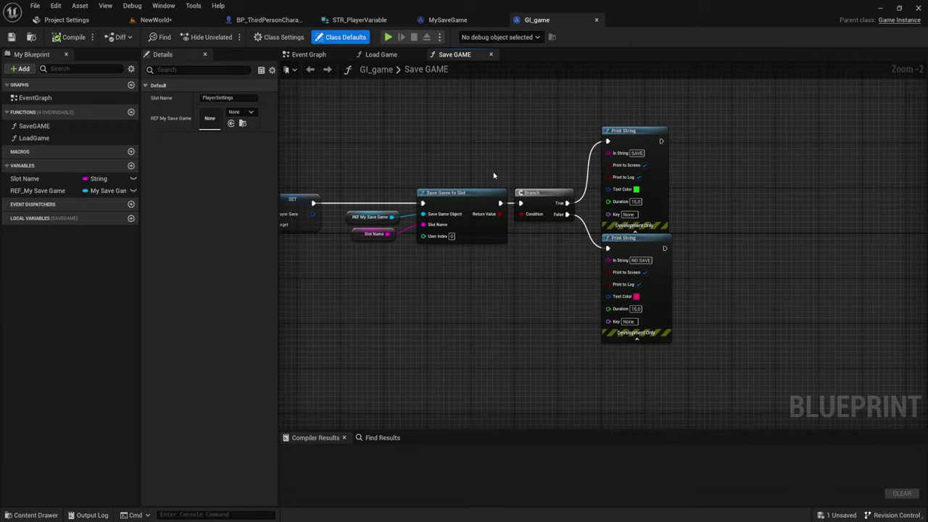
pyautogui.moveTo(491, 174); pyautogui.dragTo(431, 158, button='right')
pyautogui.moveTo(332, 151); pyautogui.dragTo(470, 250)
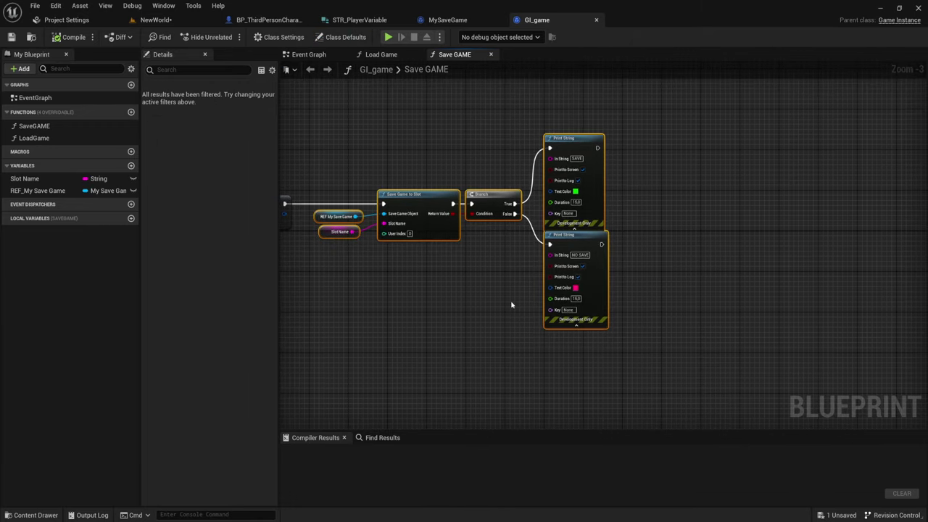
pyautogui.moveTo(427, 209); pyautogui.dragTo(827, 206)
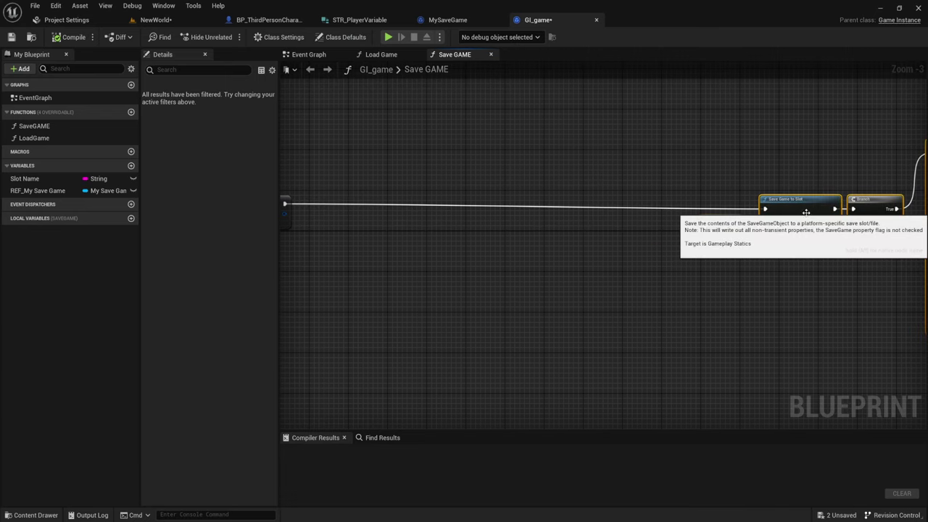
pyautogui.scroll(-3, 594, 274)
pyautogui.moveTo(595, 273)
pyautogui.mouseDown(button='right')
pyautogui.moveTo(509, 261)
pyautogui.moveTo(573, 264)
pyautogui.mouseUp(button='right')
pyautogui.scroll(2, 509, 261)
pyautogui.moveTo(623, 282); pyautogui.dragTo(604, 278, button='right')
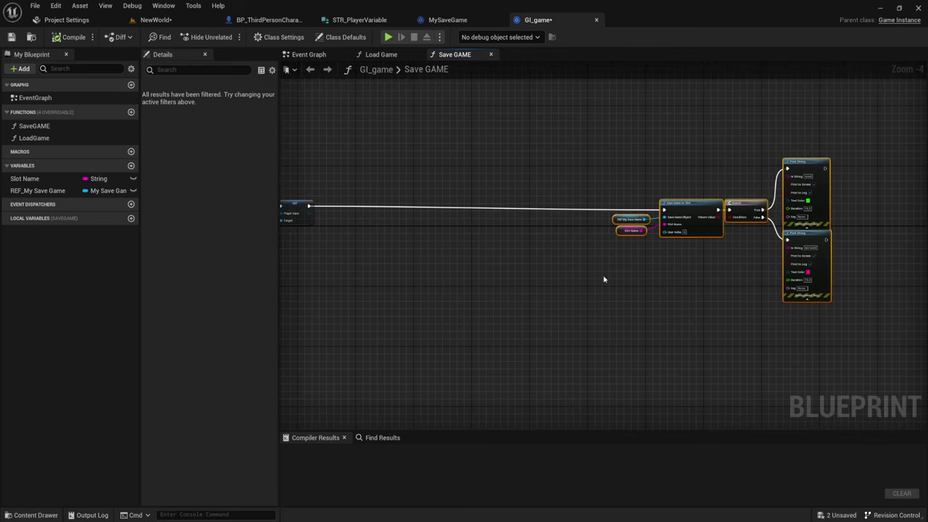
pyautogui.moveTo(687, 203); pyautogui.dragTo(840, 197)
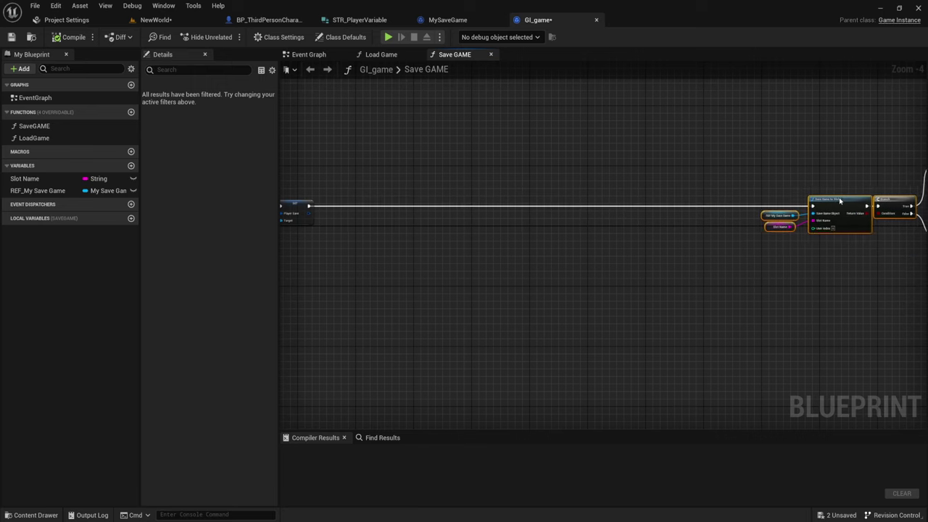
# Frame the SET Player Save node fed by Make STR_PlayerVariable, leaving empty room to its right.
pyautogui.scroll(4, 332, 215)
pyautogui.moveTo(331, 216); pyautogui.dragTo(463, 262, button='right')
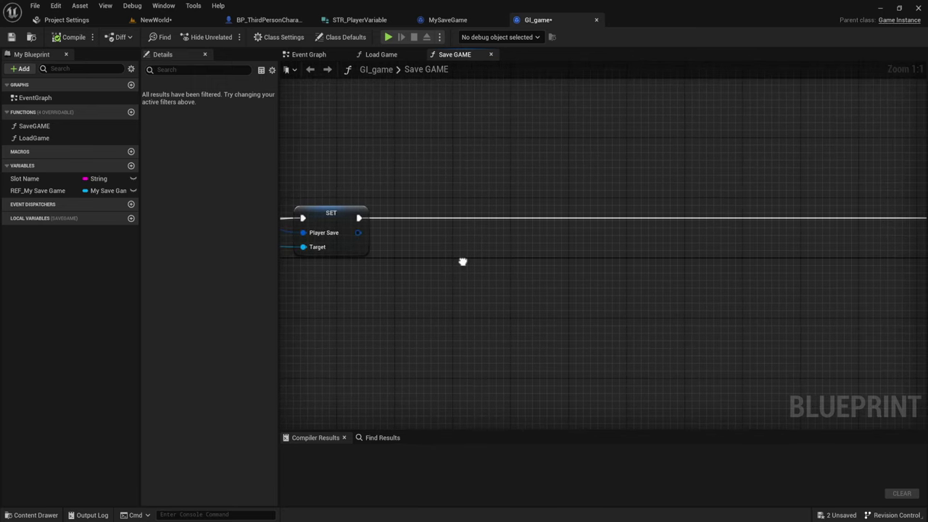
pyautogui.moveTo(313, 164); pyautogui.dragTo(375, 163, button='right')
pyautogui.moveTo(352, 154); pyautogui.dragTo(413, 283)
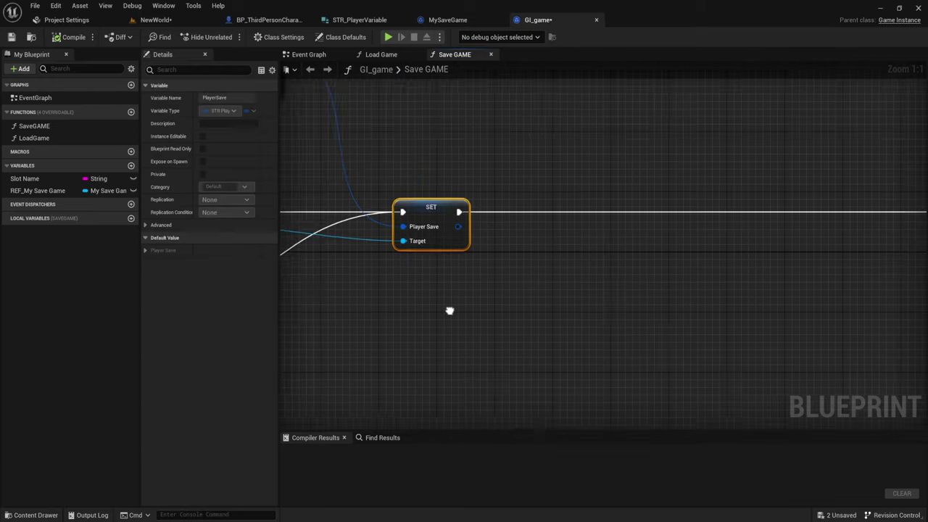
pyautogui.moveTo(450, 312)
pyautogui.mouseDown(button='right')
pyautogui.moveTo(628, 354)
pyautogui.moveTo(763, 399)
pyautogui.mouseUp(button='right')
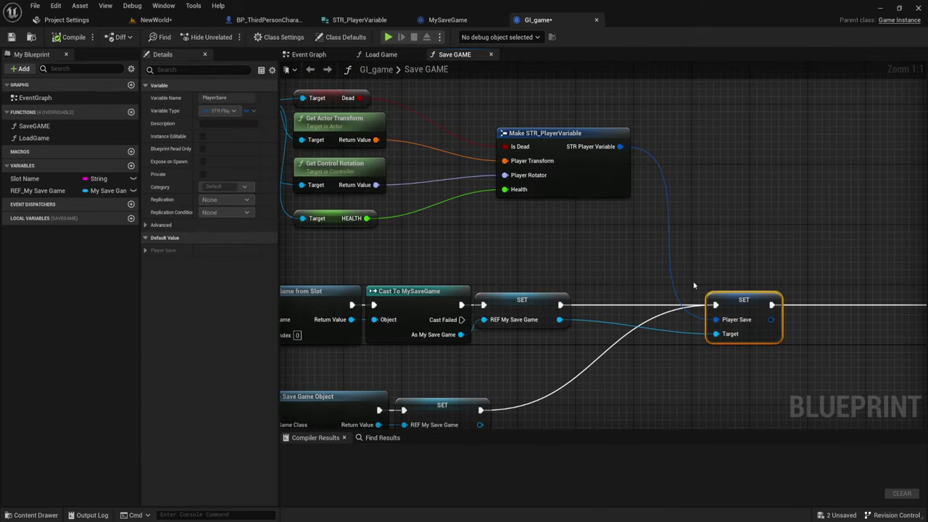
pyautogui.moveTo(694, 285); pyautogui.dragTo(353, 242, button='right')
pyautogui.moveTo(468, 209); pyautogui.dragTo(416, 201, button='right')
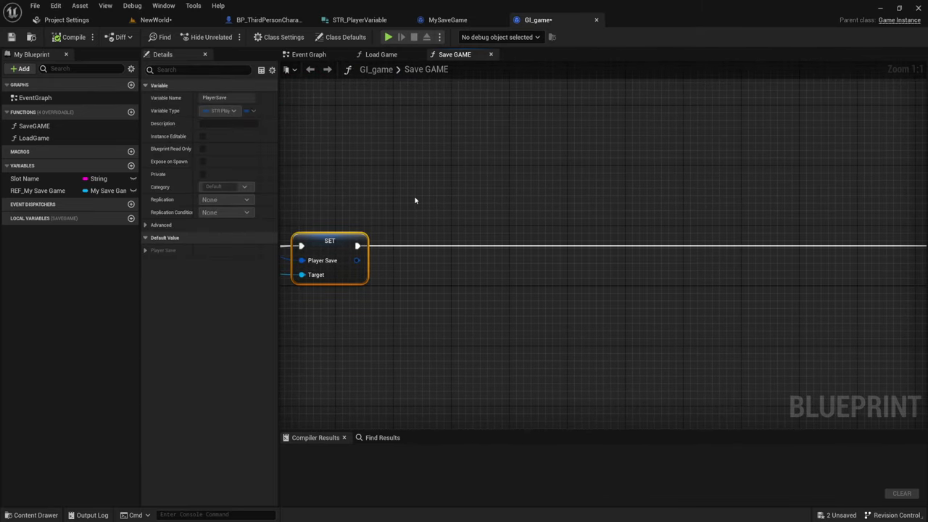
pyautogui.click(432, 249)
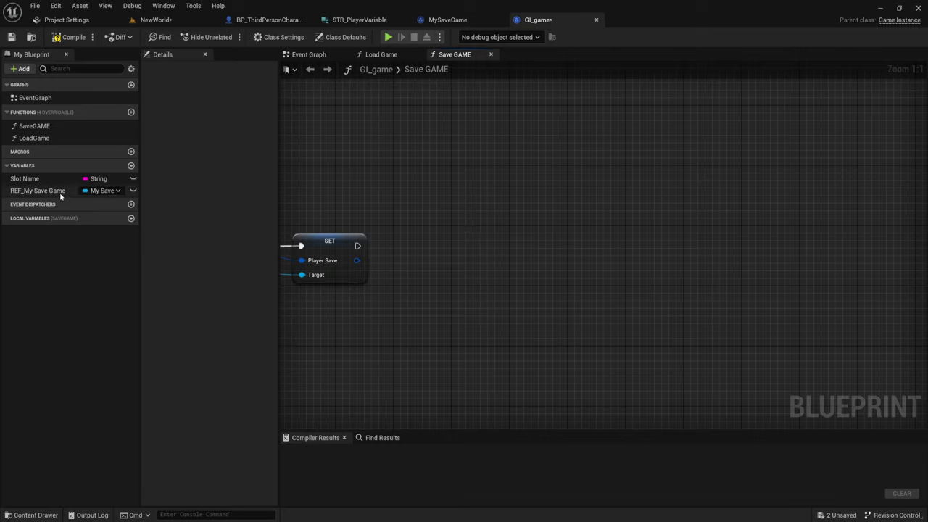
# Place a REF My Save Game getter beside the Player Save SET node.
pyautogui.moveTo(33, 191); pyautogui.dragTo(440, 158)
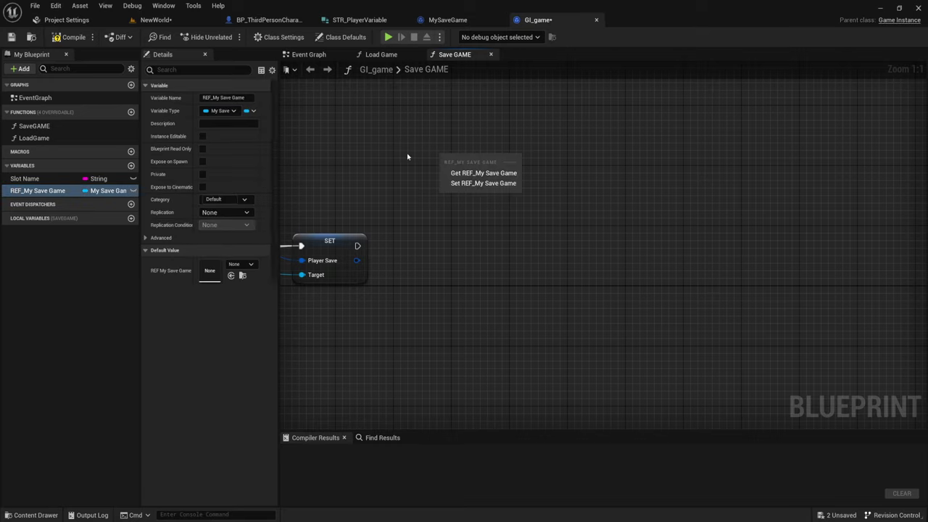
pyautogui.click(475, 174)
pyautogui.moveTo(480, 164); pyautogui.dragTo(443, 184)
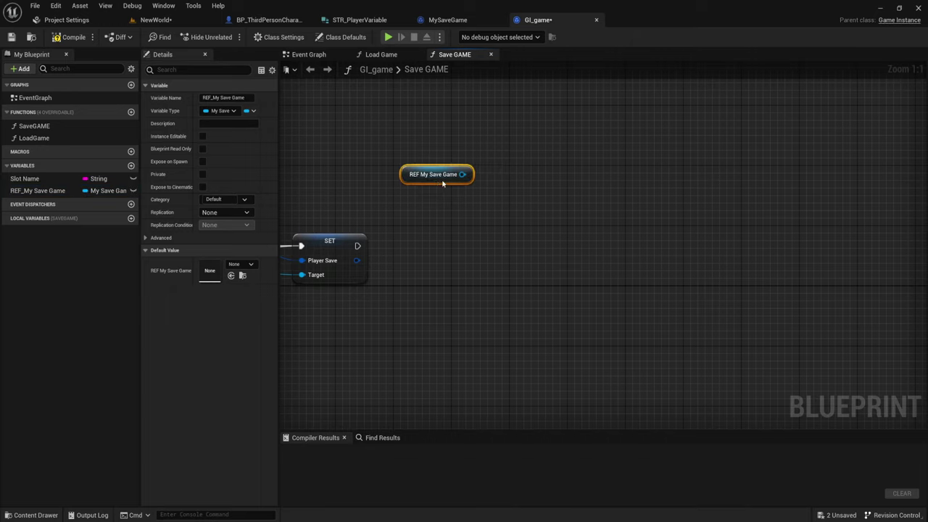
pyautogui.moveTo(399, 141); pyautogui.dragTo(514, 220)
# Review the Load Game from Slot chain and the SET storing REF My Save Game.
pyautogui.moveTo(369, 249); pyautogui.dragTo(649, 225, button='right')
pyautogui.moveTo(327, 290); pyautogui.dragTo(667, 162, button='right')
pyautogui.moveTo(511, 190); pyautogui.dragTo(392, 223, button='right')
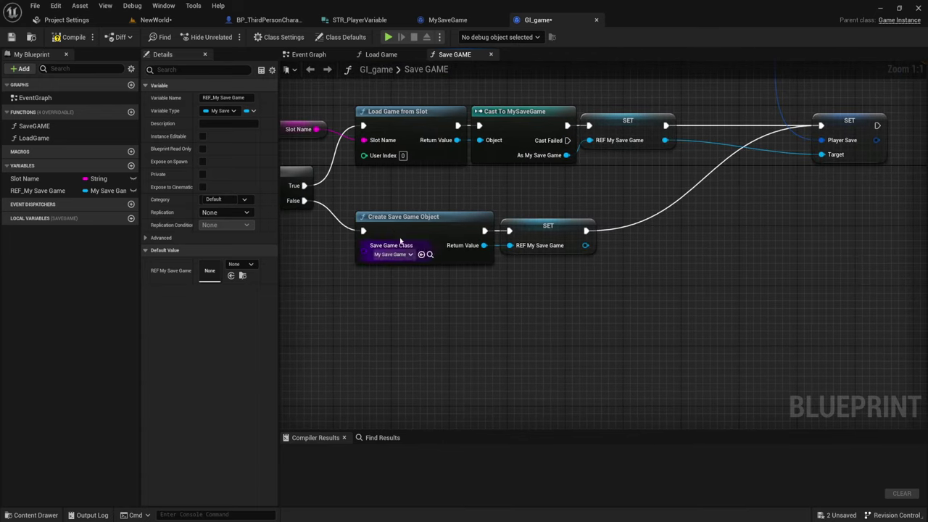
pyautogui.moveTo(375, 193); pyautogui.dragTo(552, 292)
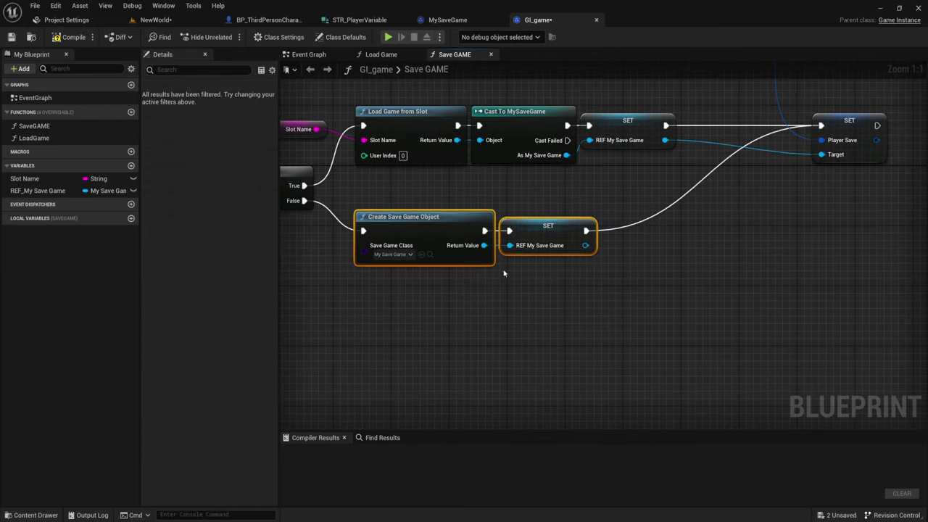
pyautogui.moveTo(364, 192); pyautogui.dragTo(578, 279)
pyautogui.moveTo(377, 185)
pyautogui.mouseDown()
pyautogui.moveTo(637, 119)
pyautogui.moveTo(660, 196)
pyautogui.mouseUp()
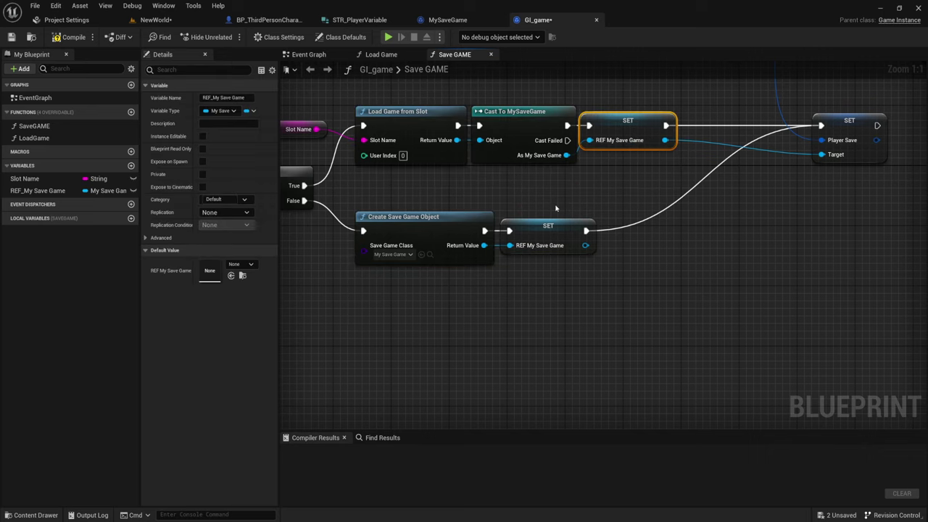
pyautogui.click(562, 226)
pyautogui.moveTo(586, 325); pyautogui.dragTo(494, 217, button='right')
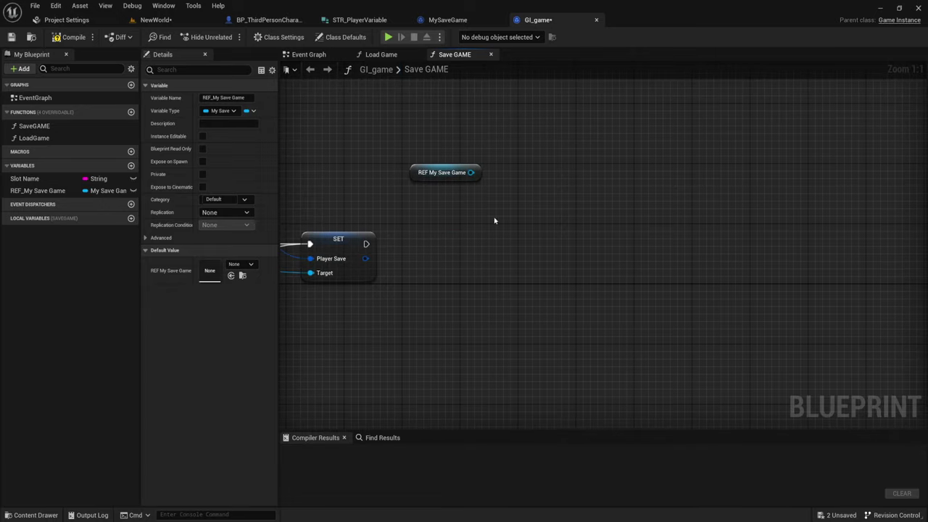
# Add a Get Actors node fed by the REF My Save Game getter.
pyautogui.moveTo(473, 174); pyautogui.dragTo(524, 185)
pyautogui.write('act')
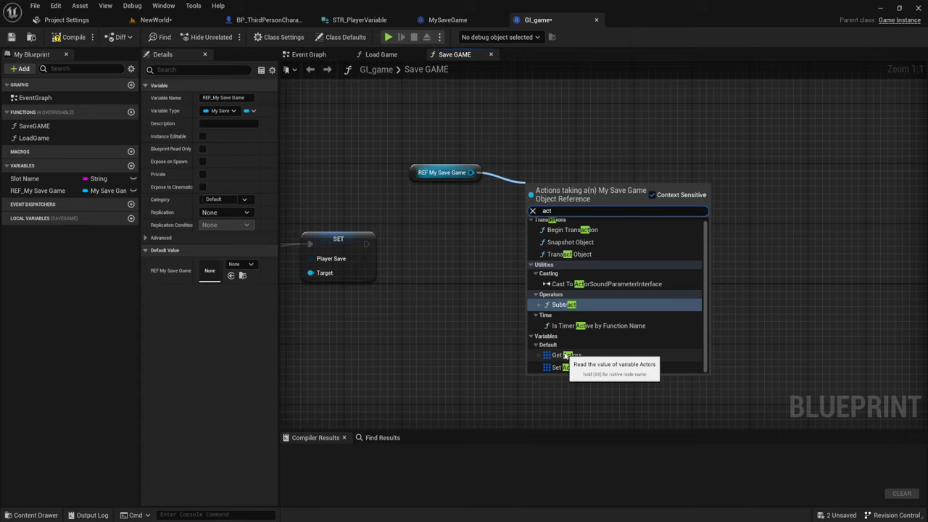
pyautogui.click(566, 355)
pyautogui.moveTo(558, 190); pyautogui.dragTo(437, 197)
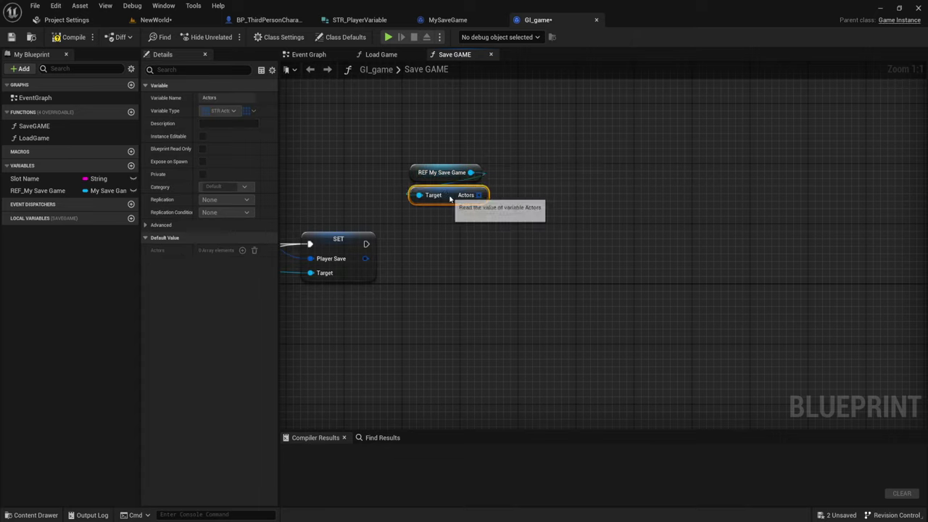
pyautogui.moveTo(447, 229); pyautogui.dragTo(447, 229)
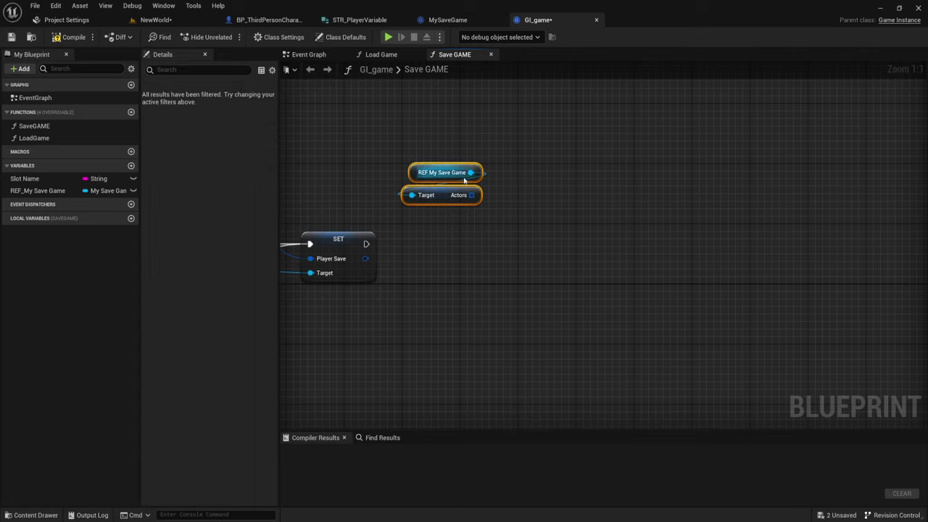
pyautogui.moveTo(472, 195); pyautogui.dragTo(507, 184)
# Add an ADD node for the Actors array and run it after the Player Save SET.
pyautogui.write('add')
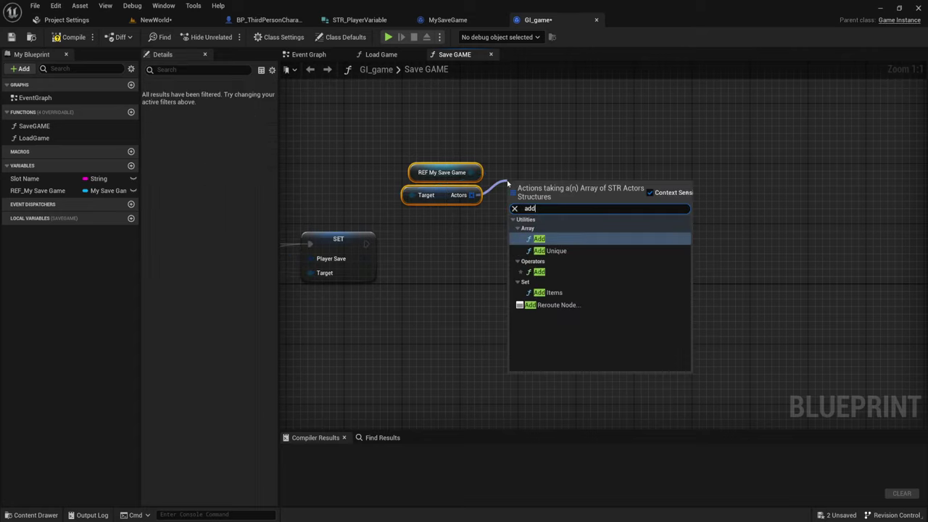
pyautogui.click(546, 240)
pyautogui.moveTo(521, 196)
pyautogui.mouseDown()
pyautogui.moveTo(549, 250)
pyautogui.moveTo(366, 244)
pyautogui.mouseUp()
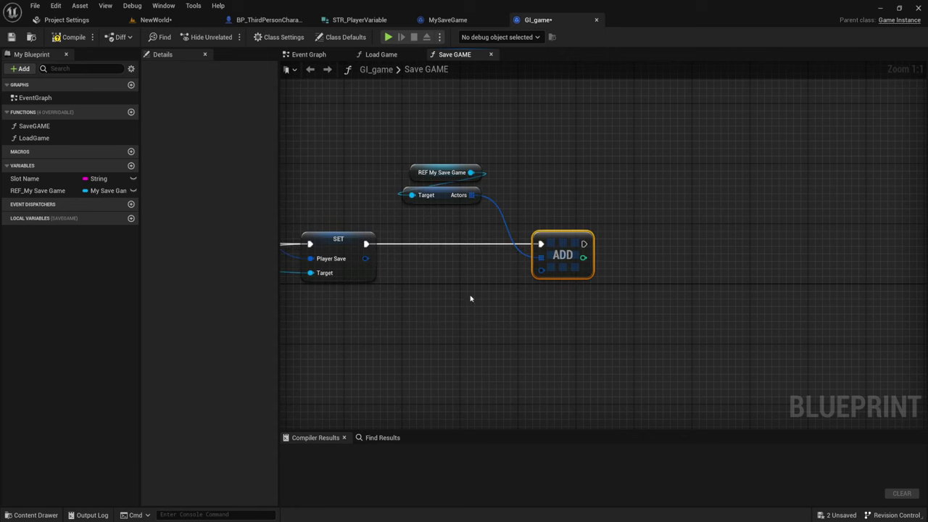
pyautogui.moveTo(471, 296); pyautogui.dragTo(467, 289, button='right')
# Create an expanded Make STR_Actors node for ADD's item input, placed under the SET node.
pyautogui.moveTo(537, 261); pyautogui.dragTo(478, 274)
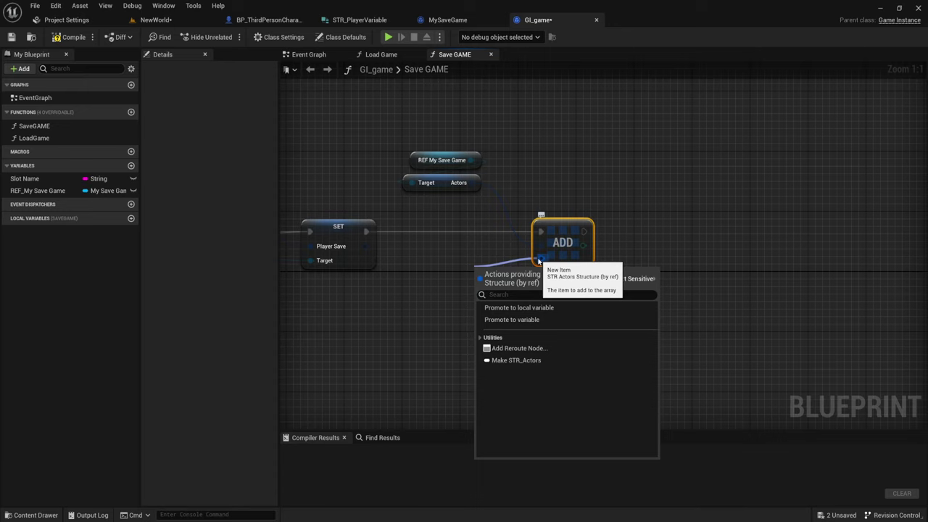
pyautogui.click(424, 259)
pyautogui.moveTo(424, 258); pyautogui.dragTo(437, 226, button='right')
pyautogui.moveTo(555, 226); pyautogui.dragTo(515, 277)
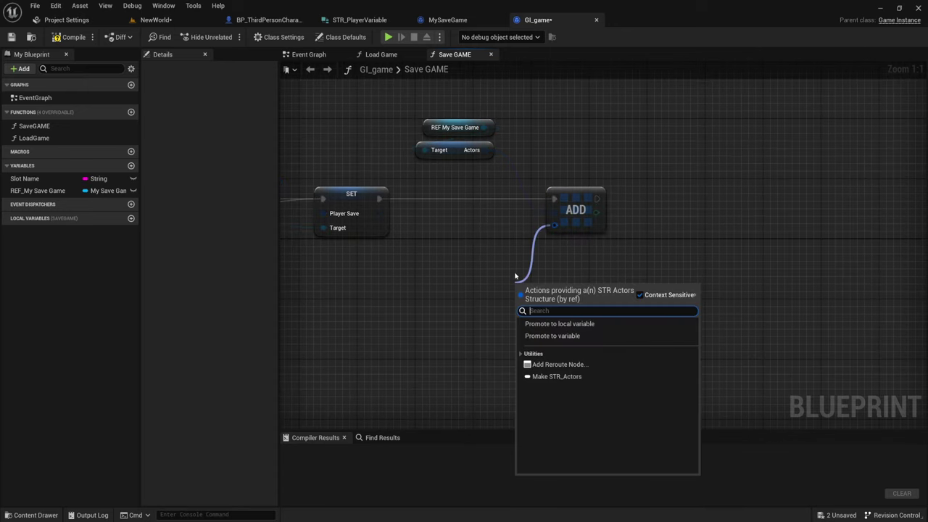
pyautogui.click(547, 376)
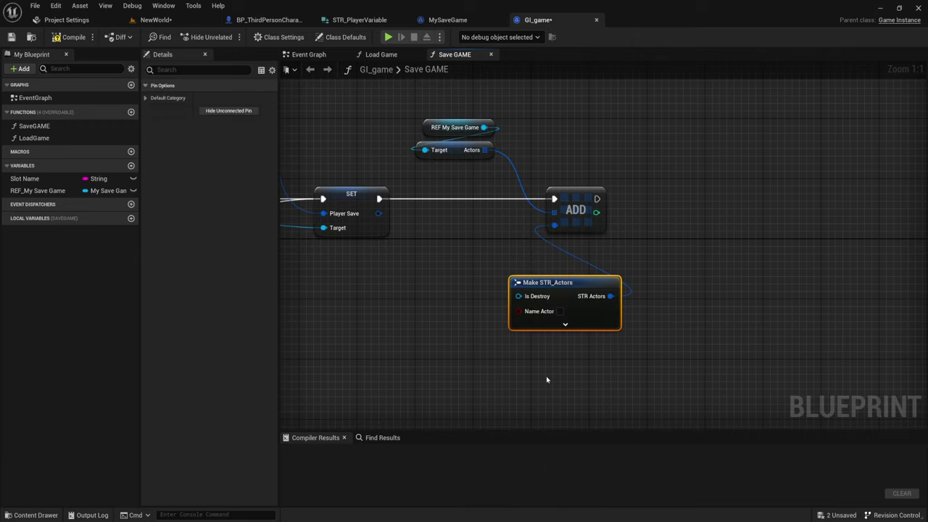
pyautogui.click(566, 325)
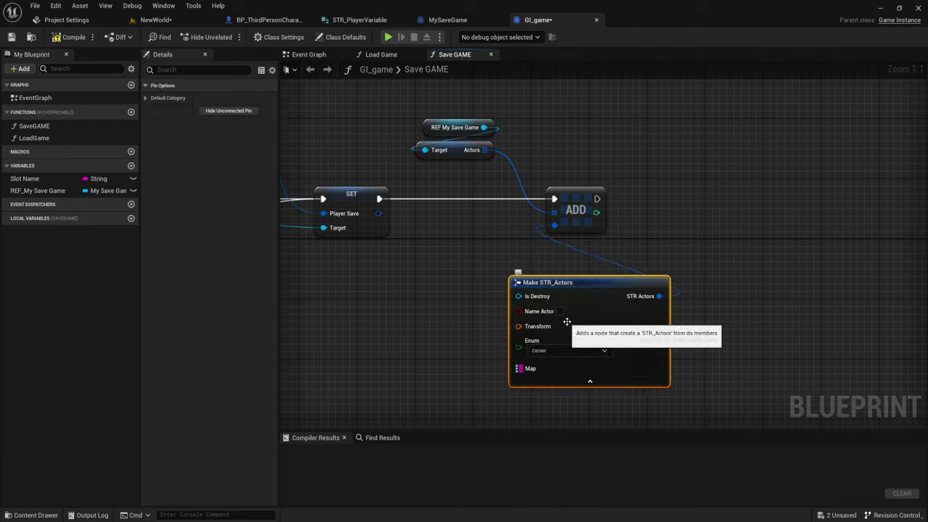
pyautogui.moveTo(576, 288); pyautogui.dragTo(482, 259)
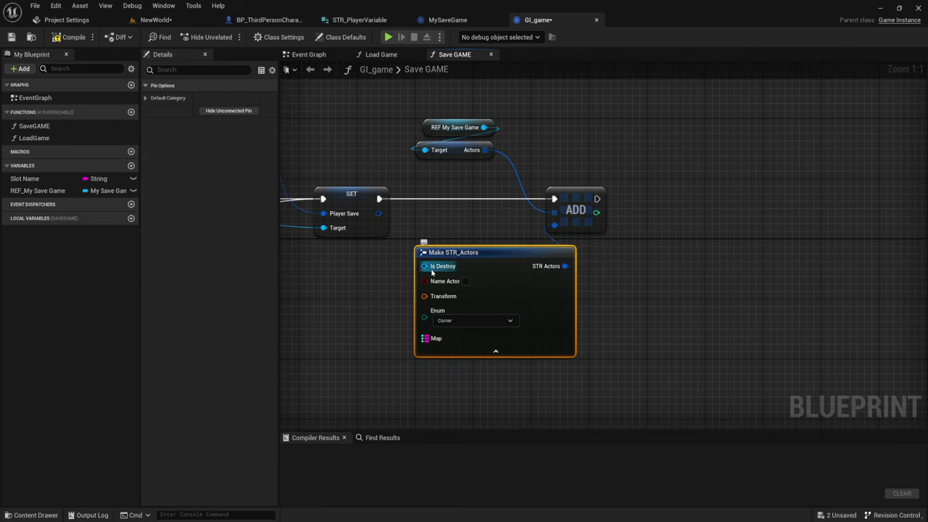
pyautogui.moveTo(360, 310); pyautogui.dragTo(514, 299, button='right')
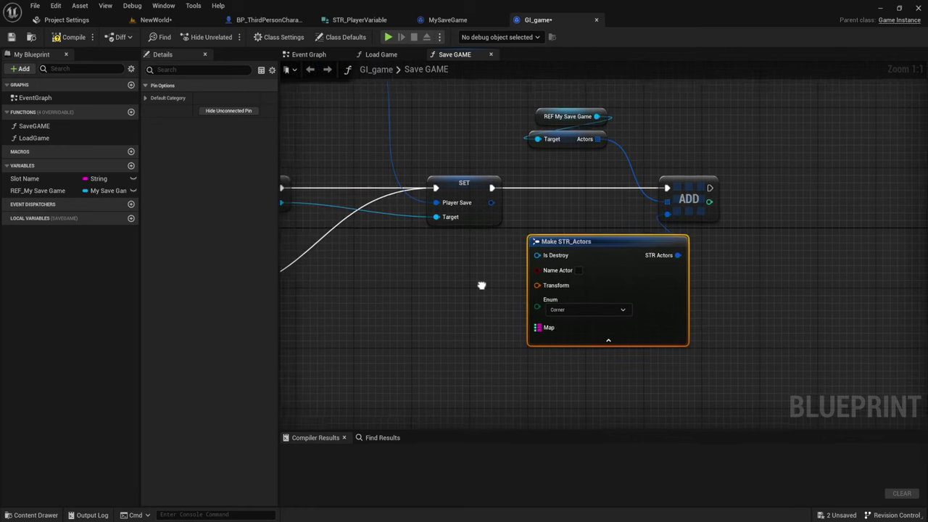
pyautogui.moveTo(564, 278); pyautogui.dragTo(501, 282, button='right')
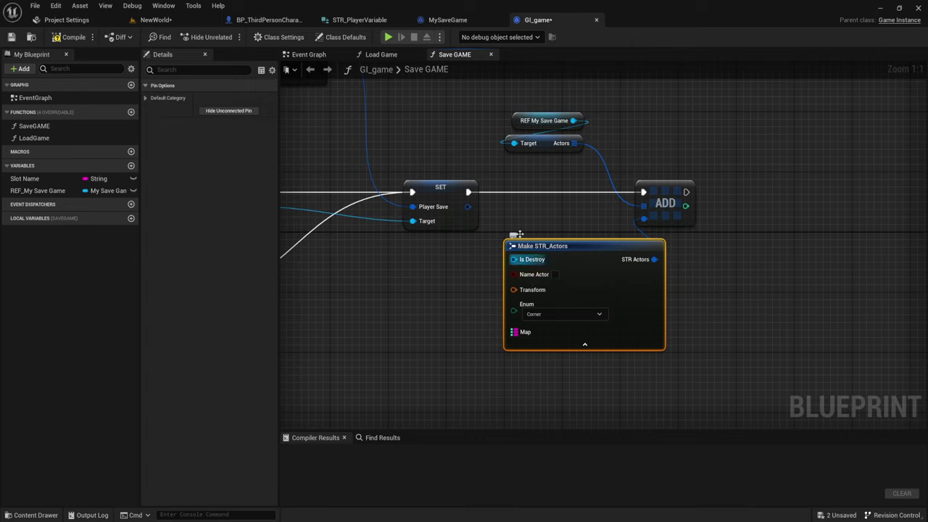
# Close the STR_PlayerVariable structure, then reopen it from the Content Browser and close it again.
pyautogui.click(444, 19)
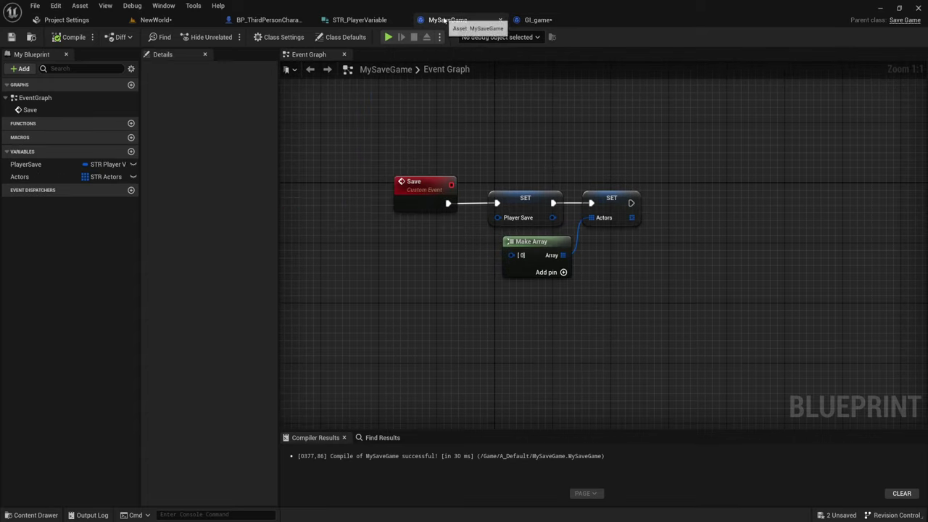
pyautogui.click(352, 20)
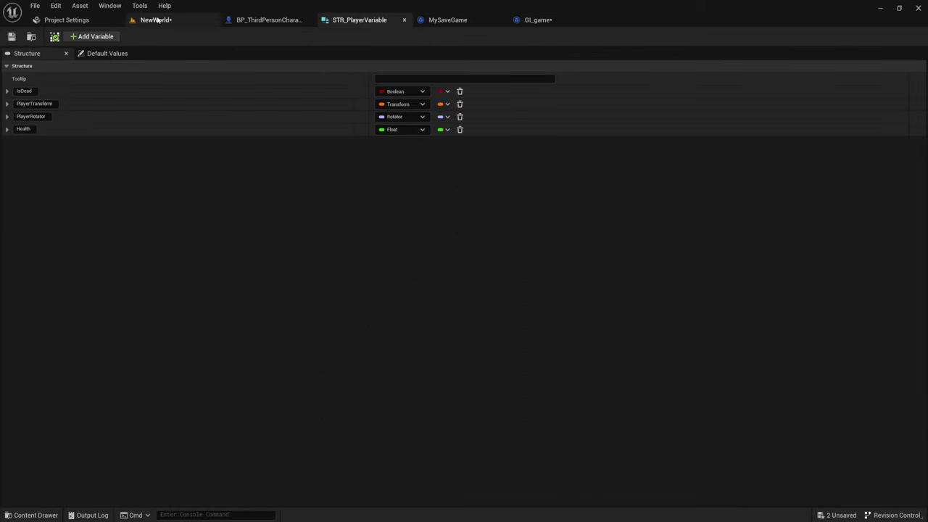
pyautogui.click(404, 20)
pyautogui.click(156, 19)
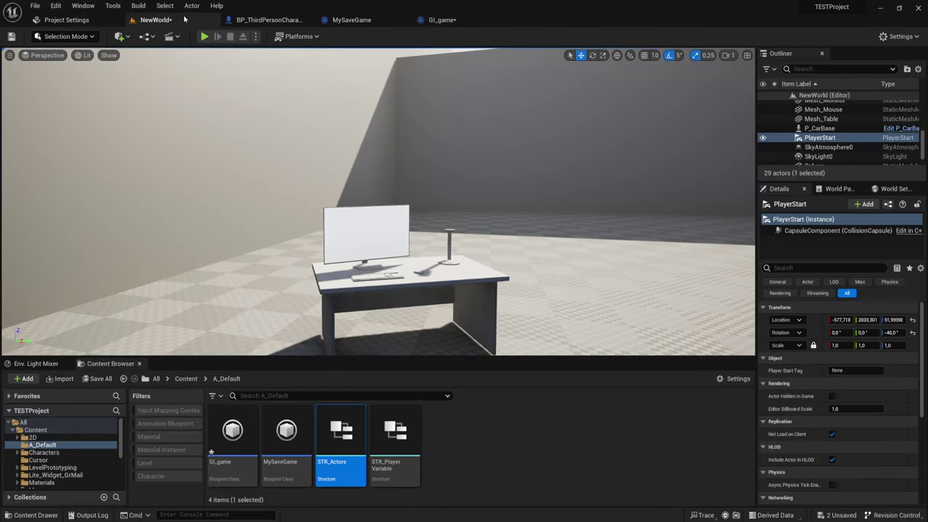
pyautogui.doubleClick(395, 435)
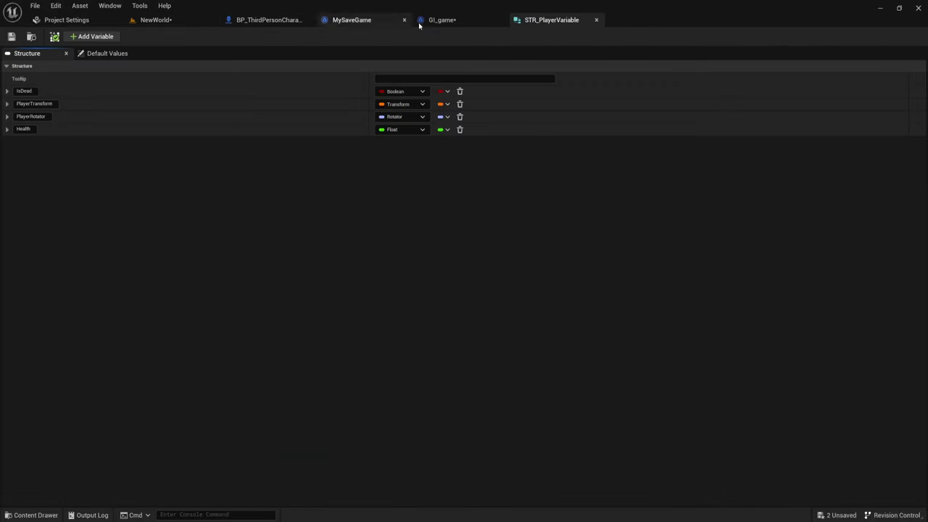
pyautogui.click(597, 19)
# Open the STR_Actors structure and make its Is_destroy member a Boolean.
pyautogui.click(155, 20)
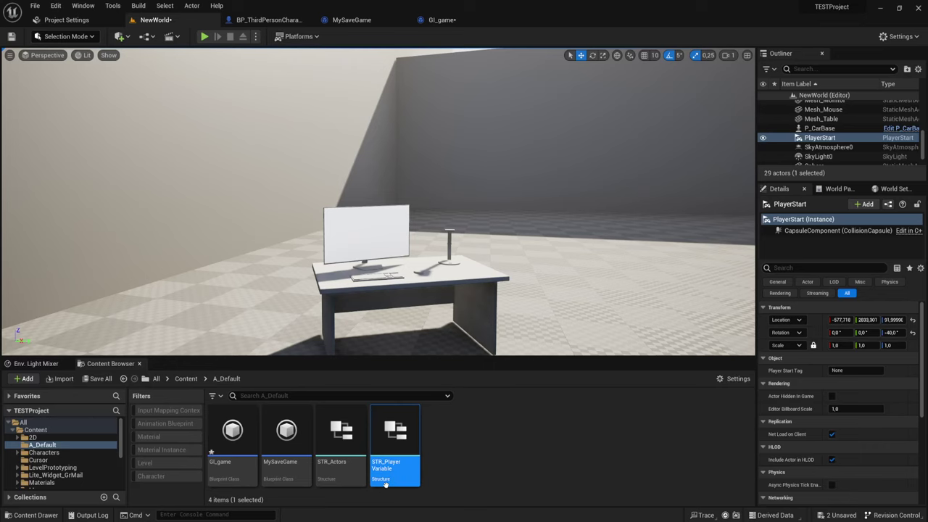
pyautogui.doubleClick(336, 429)
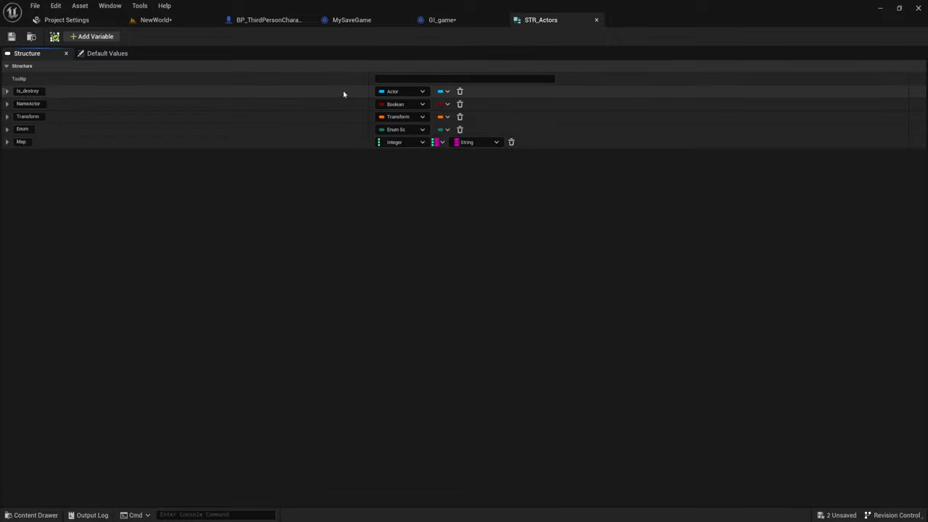
pyautogui.click(424, 92)
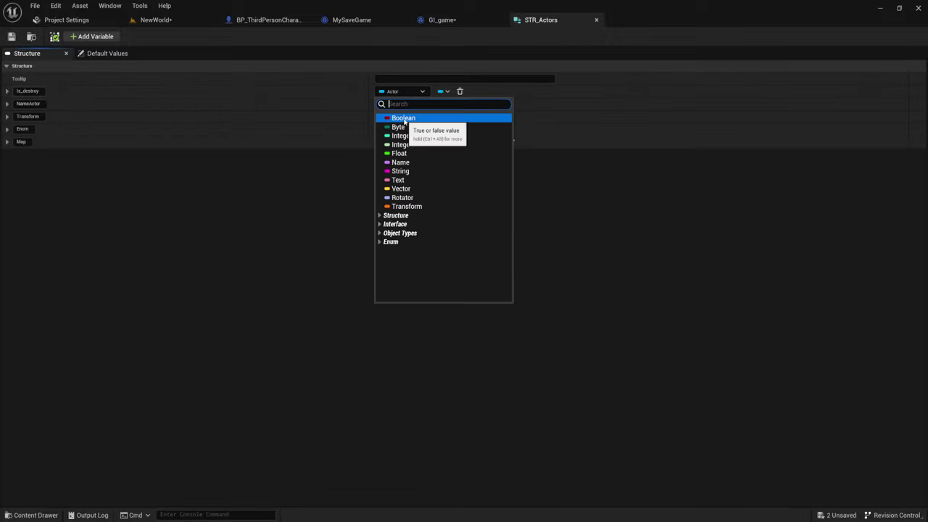
pyautogui.click(406, 116)
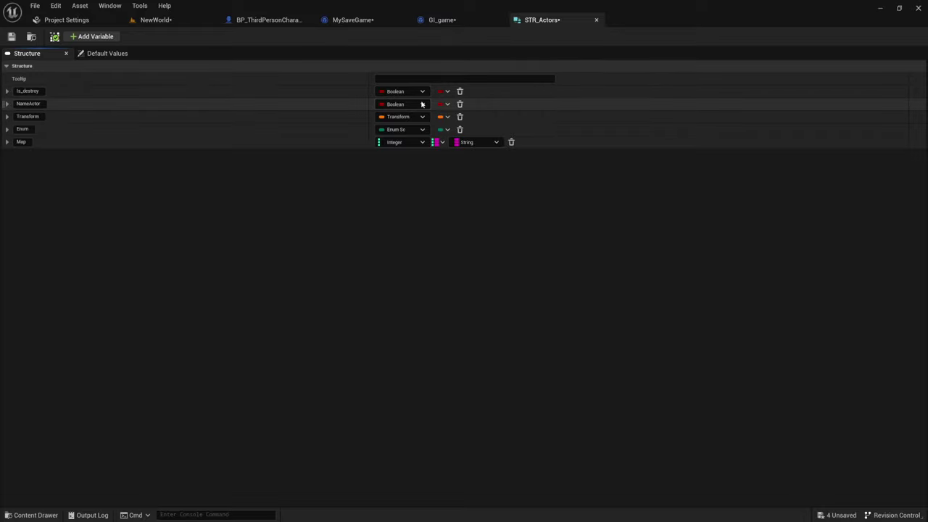
# Make NameActor an Actor object reference and save STR_Actors.
pyautogui.click(420, 104)
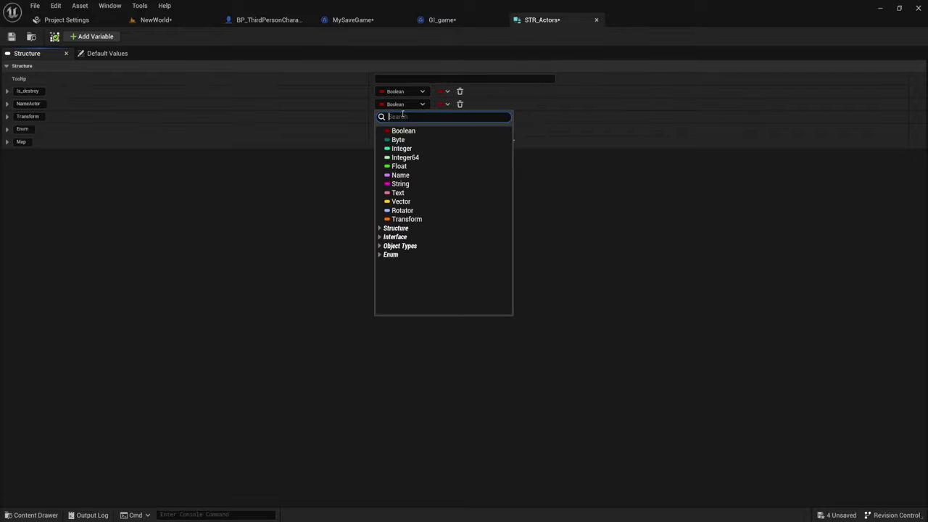
pyautogui.write('Ac')
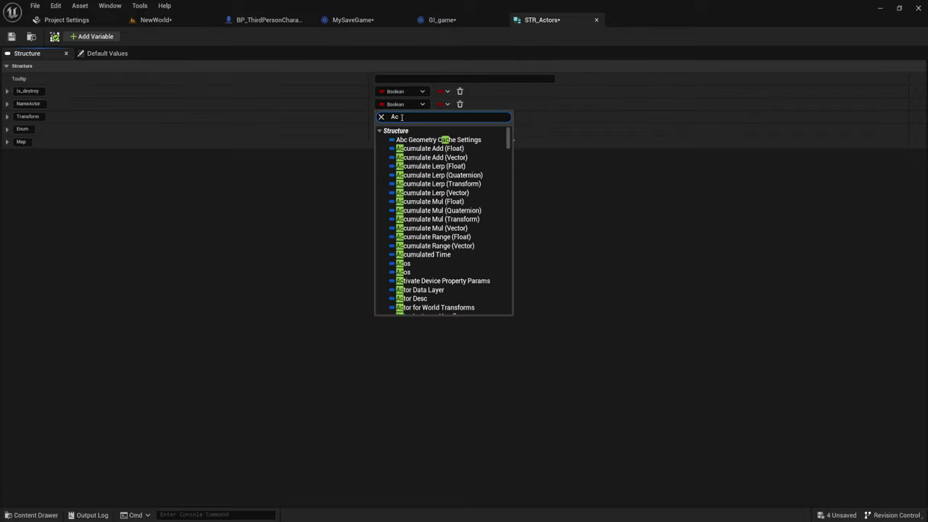
pyautogui.write('tor')
pyautogui.scroll(-5, 435, 247)
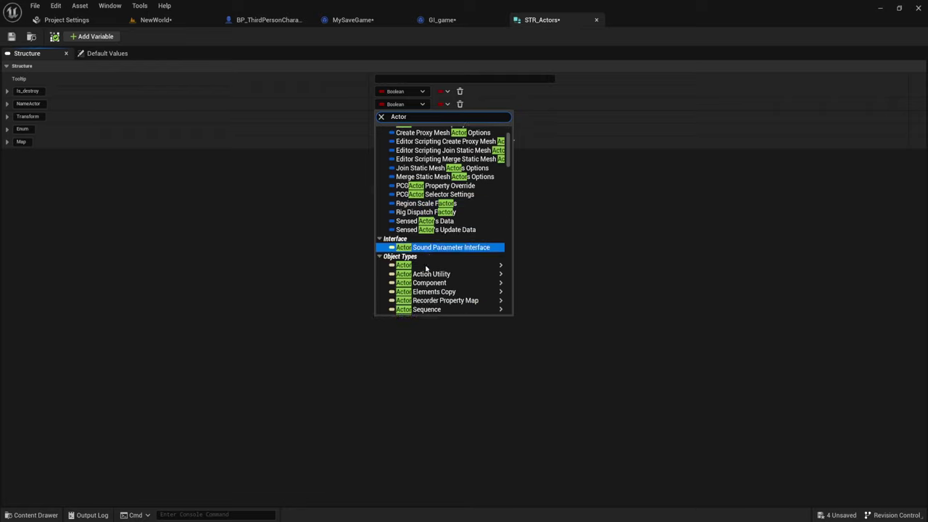
pyautogui.moveTo(442, 219)
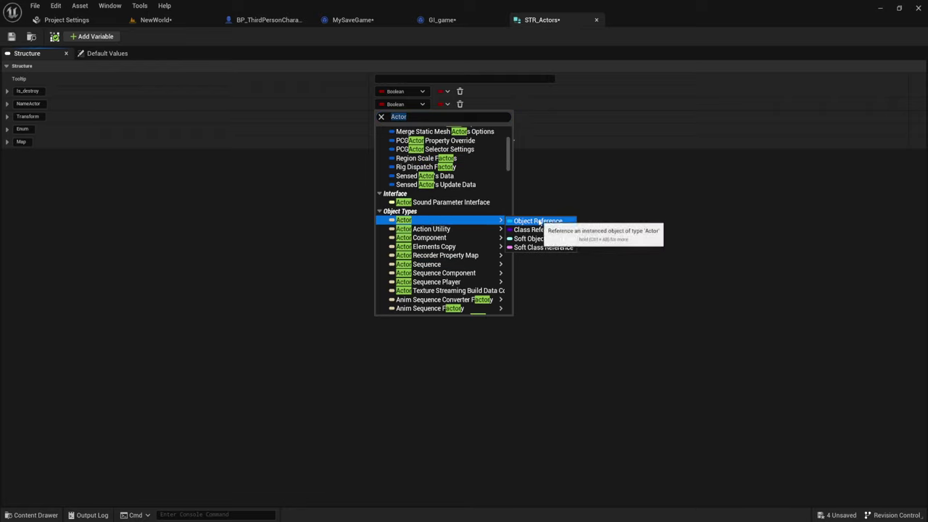
pyautogui.click(538, 221)
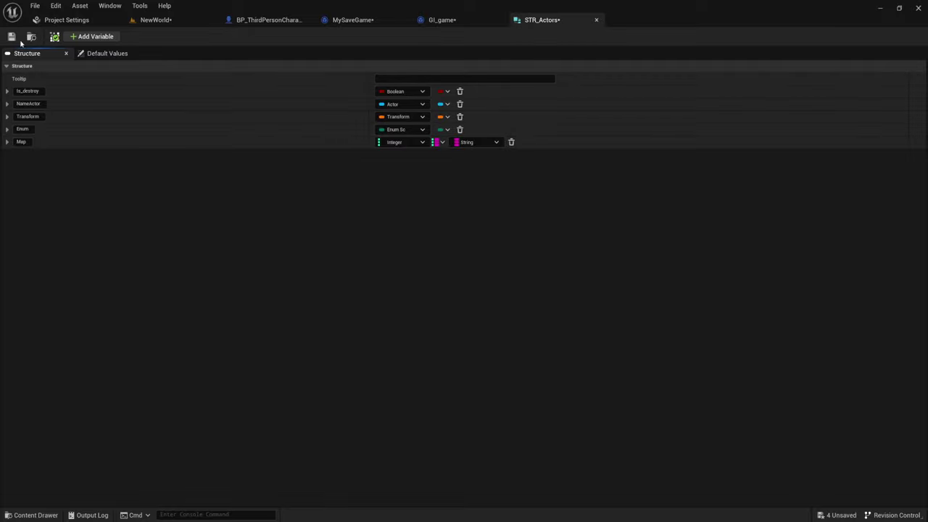
pyautogui.click(11, 37)
# Refresh the Make STR_Actors node in GI_game's Save GAME graph so its pins update.
pyautogui.click(457, 22)
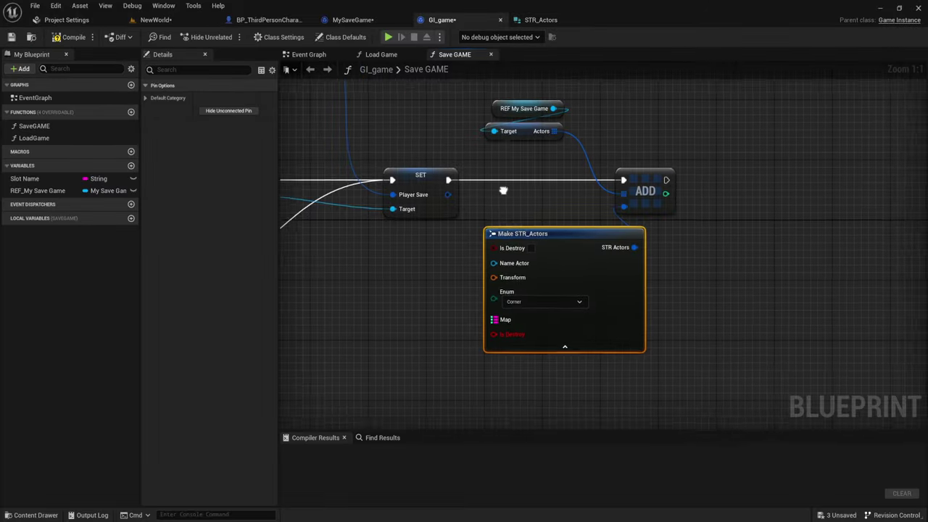
pyautogui.moveTo(503, 191); pyautogui.dragTo(438, 187, button='right')
pyautogui.rightClick(485, 213)
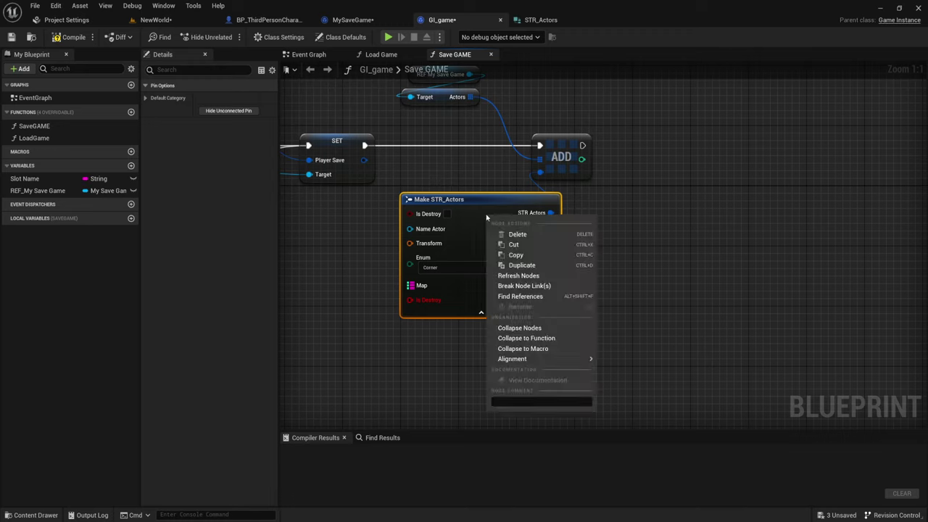
pyautogui.click(529, 279)
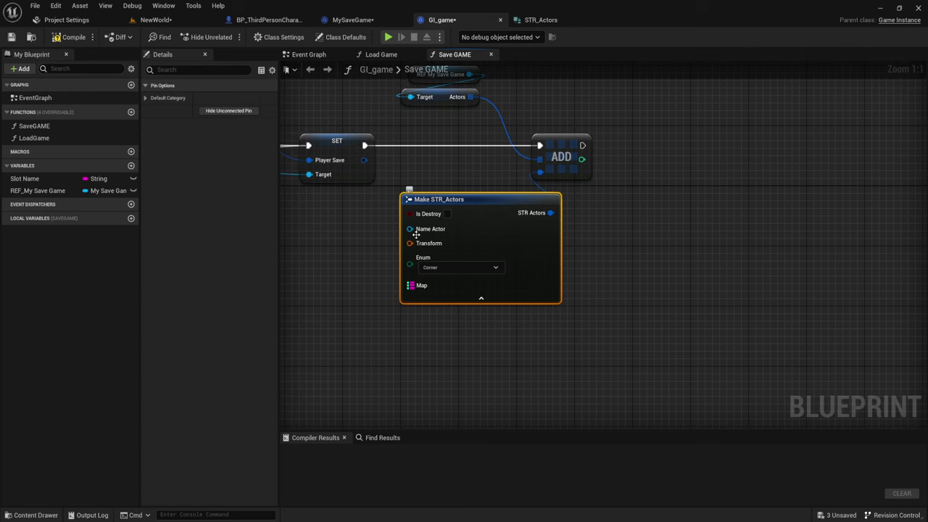
# Add a reroute node on a new wire from the Name Actor pin.
pyautogui.moveTo(460, 187); pyautogui.dragTo(559, 185, button='right')
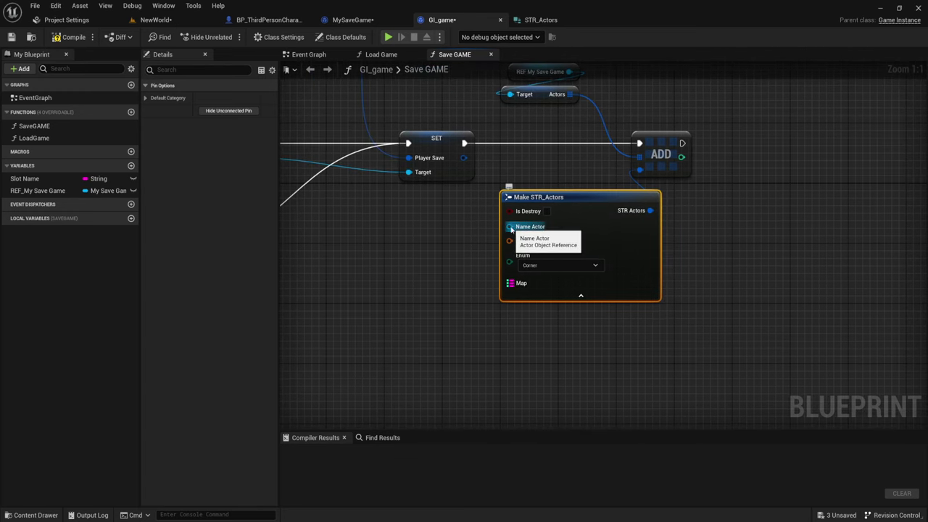
pyautogui.moveTo(511, 226); pyautogui.dragTo(408, 231)
pyautogui.write('/')
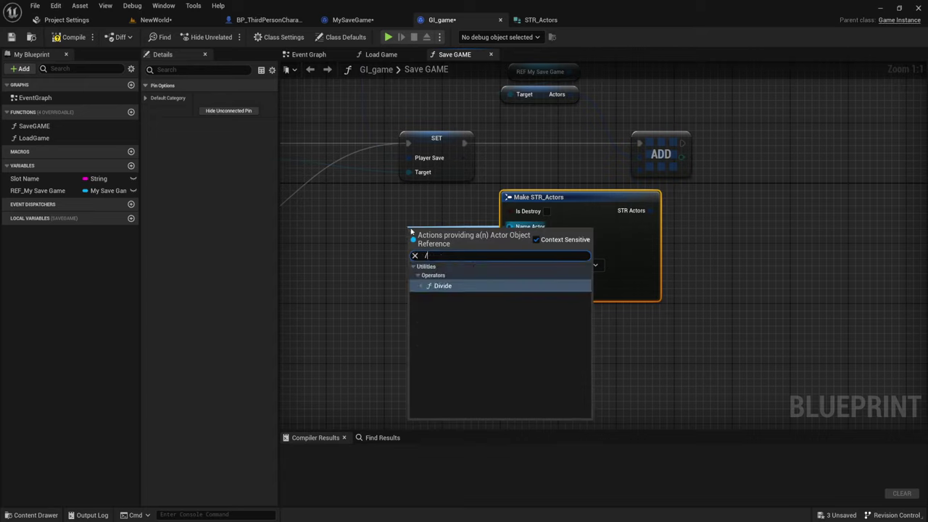
pyautogui.press('BackSpace')
pyautogui.write('.')
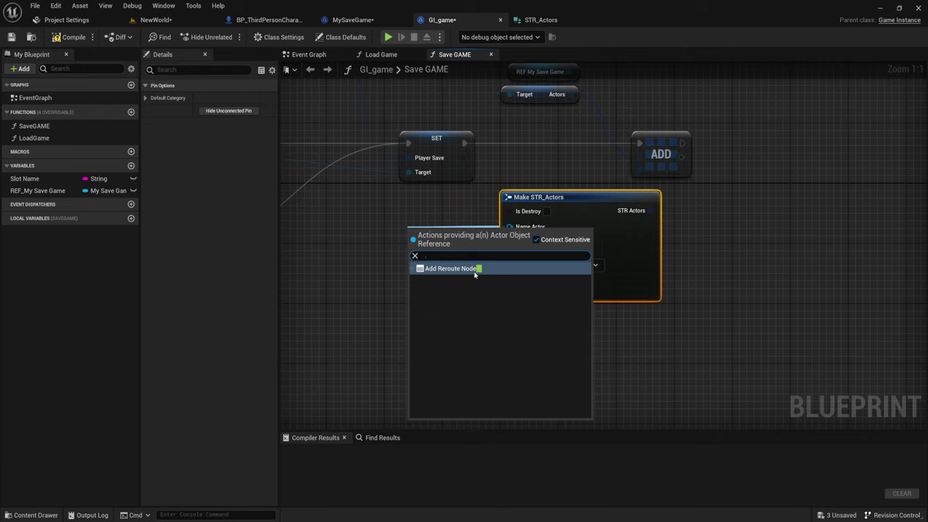
pyautogui.click(475, 269)
pyautogui.scroll(-4, 477, 259)
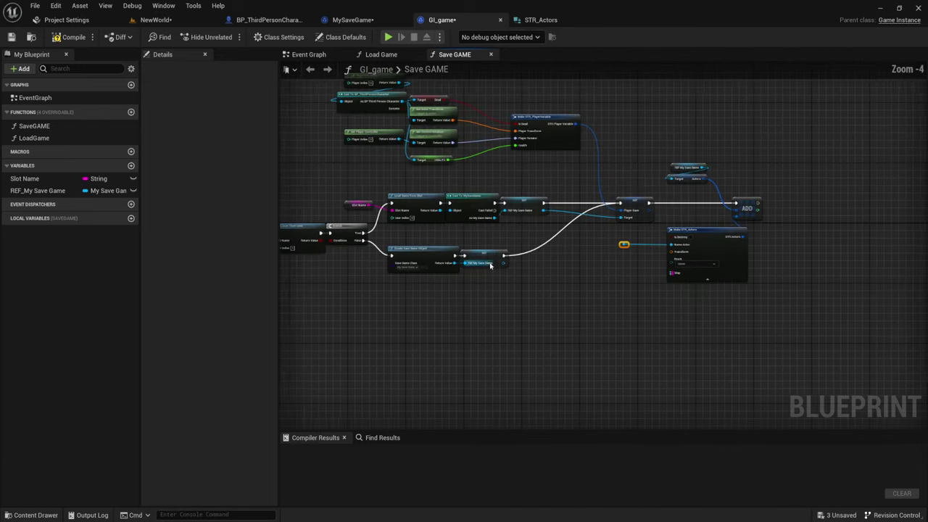
pyautogui.moveTo(477, 258)
pyautogui.mouseDown(button='right')
pyautogui.moveTo(545, 288)
pyautogui.moveTo(580, 279)
pyautogui.mouseUp(button='right')
pyautogui.scroll(3, 546, 288)
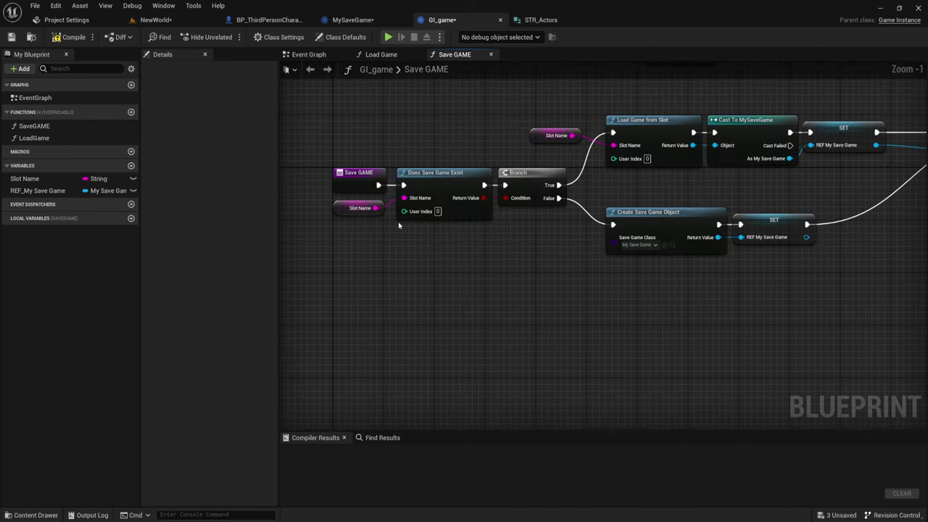
# Add an input named Actor, typed Actor object reference, to the Save GAME entry node.
pyautogui.click(359, 180)
pyautogui.moveTo(345, 115); pyautogui.dragTo(364, 197)
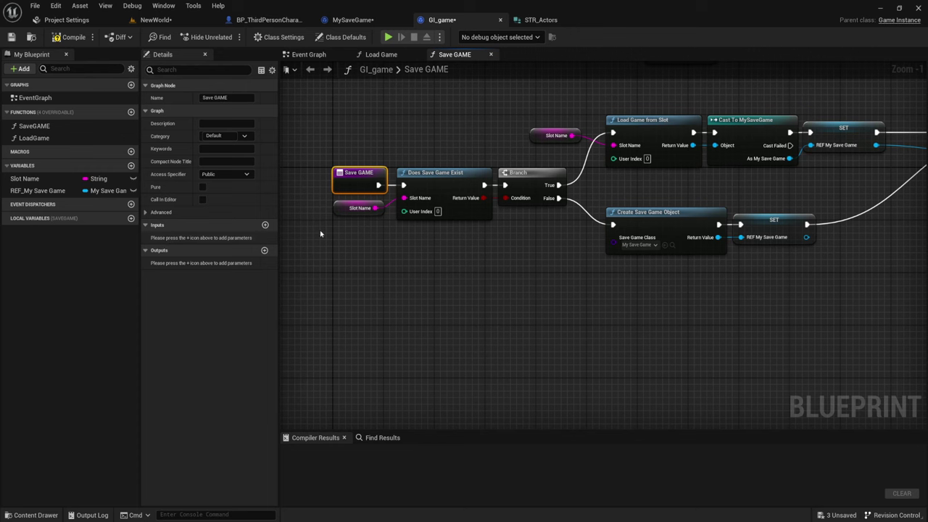
pyautogui.click(265, 225)
pyautogui.click(217, 238)
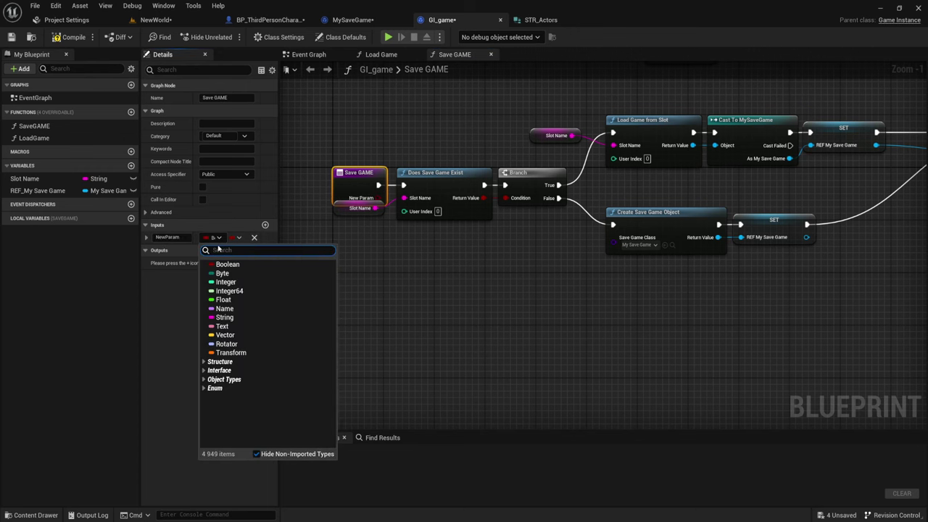
pyautogui.write('actor')
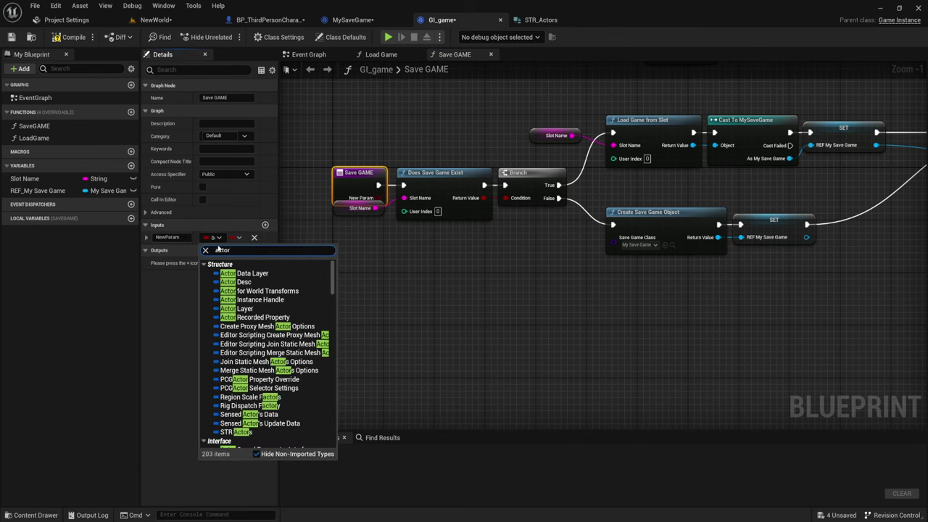
pyautogui.scroll(-4, 261, 348)
pyautogui.moveTo(290, 362)
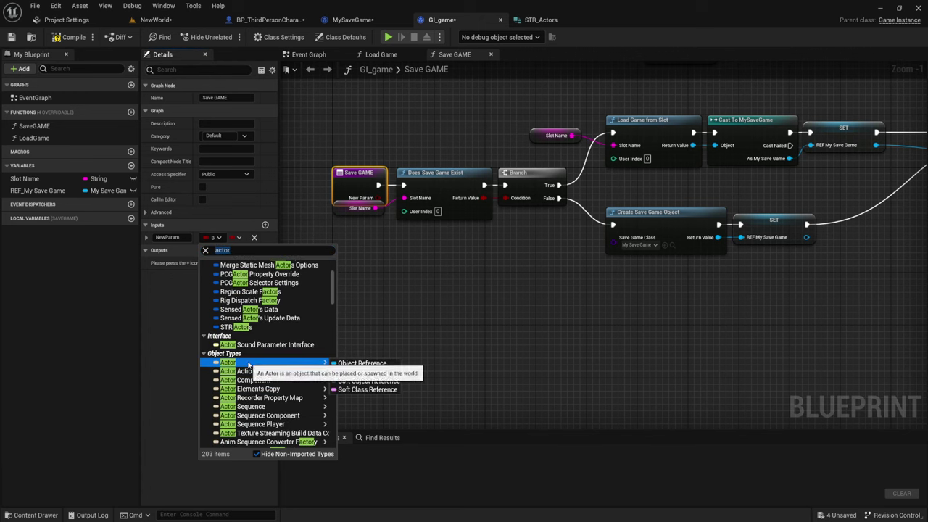
pyautogui.click(357, 364)
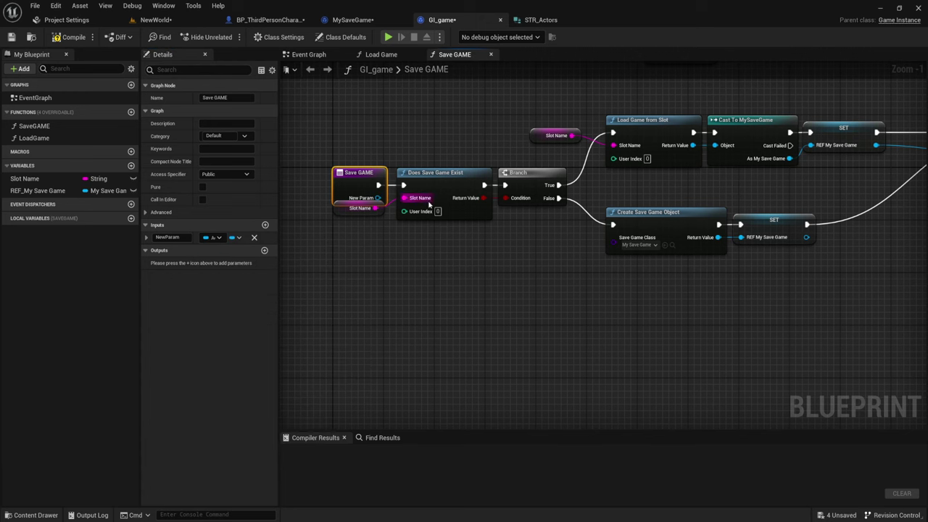
pyautogui.click(181, 238)
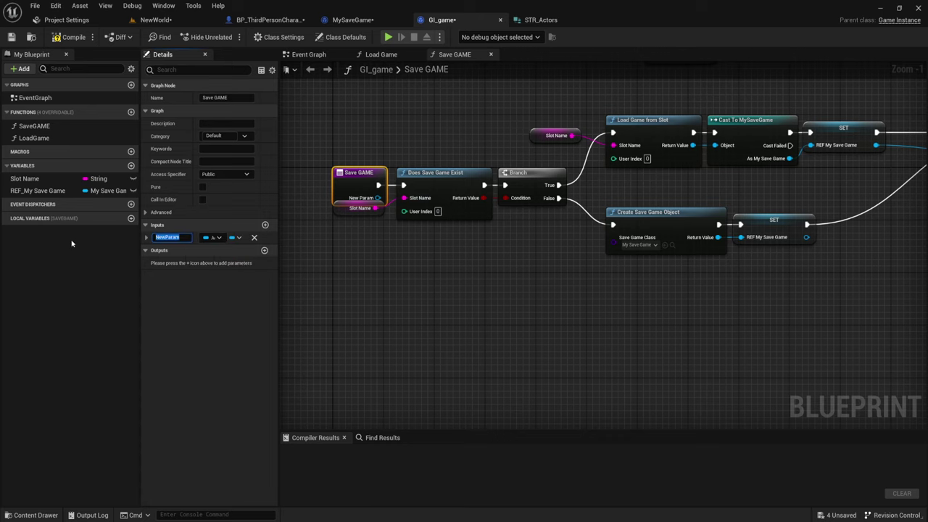
pyautogui.write('Actors')
pyautogui.click(607, 290)
pyautogui.moveTo(607, 290); pyautogui.dragTo(307, 224, button='right')
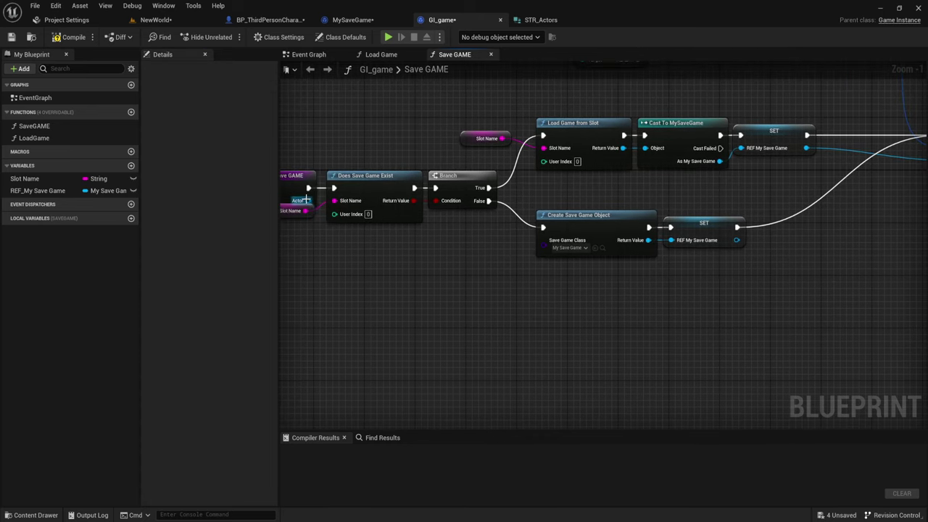
# Wire the Actor input into the Name Actor reroute and rearrange Make STR_Actors and ADD.
pyautogui.moveTo(305, 199)
pyautogui.mouseDown()
pyautogui.moveTo(444, 219)
pyautogui.moveTo(472, 207)
pyautogui.mouseUp()
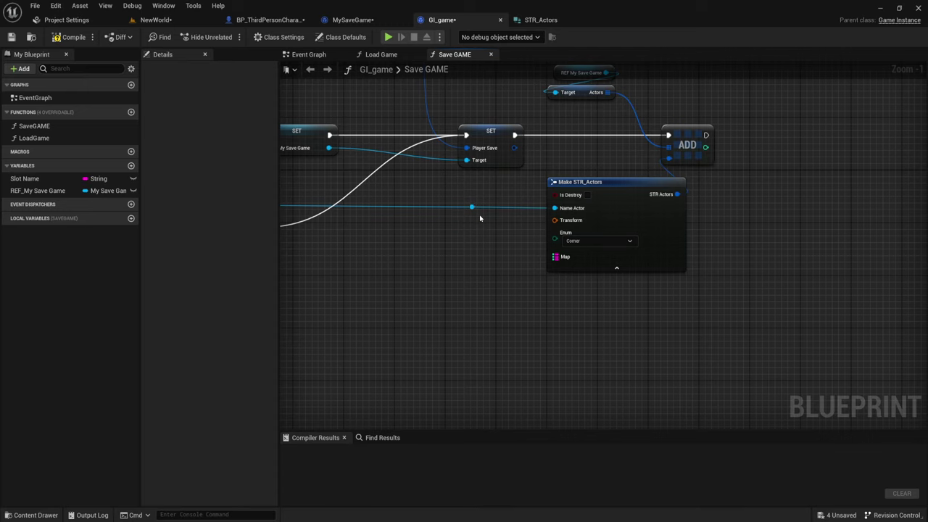
pyautogui.moveTo(475, 216); pyautogui.dragTo(359, 244, button='right')
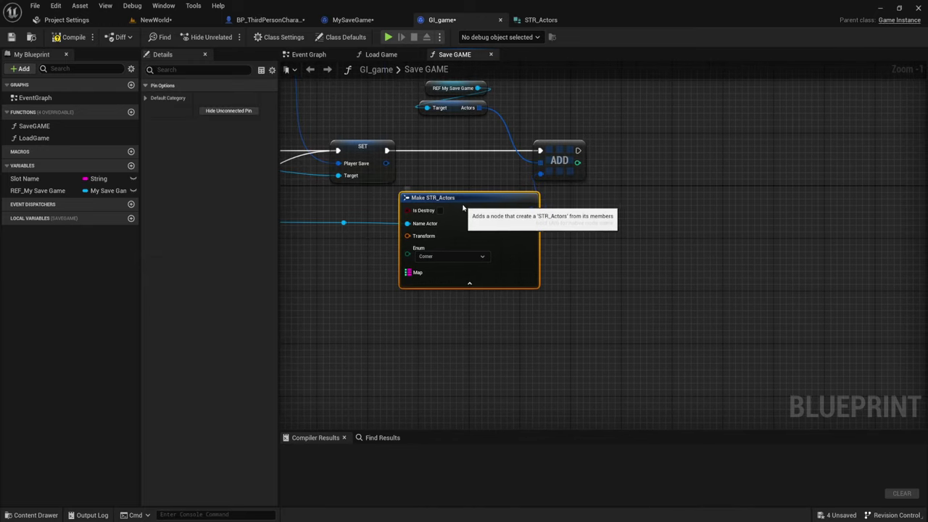
pyautogui.moveTo(485, 209); pyautogui.dragTo(456, 204)
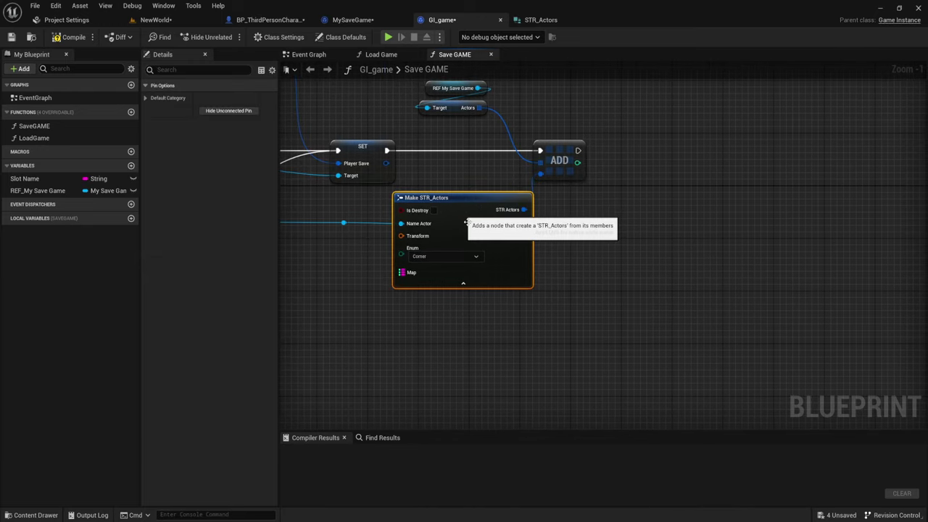
pyautogui.moveTo(550, 208); pyautogui.dragTo(593, 208)
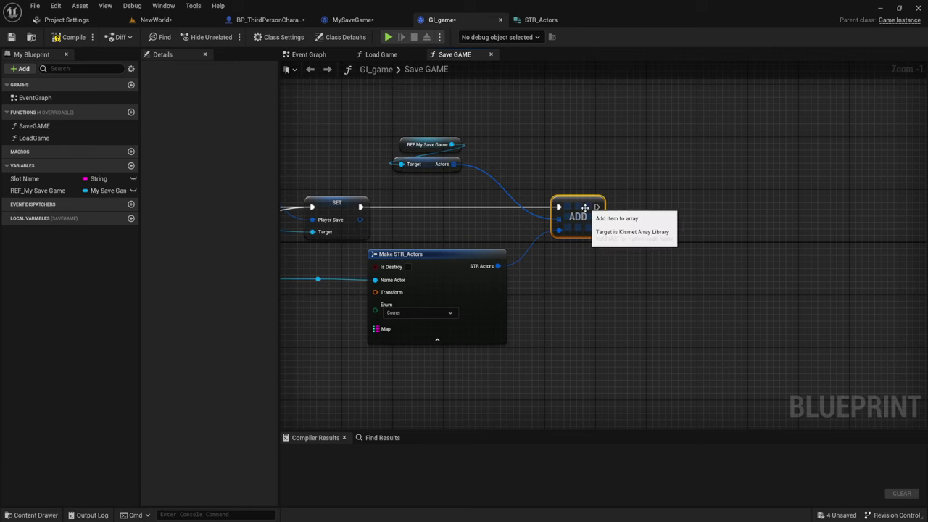
pyautogui.moveTo(406, 187); pyautogui.dragTo(445, 119)
pyautogui.moveTo(412, 187); pyautogui.dragTo(497, 177, button='right')
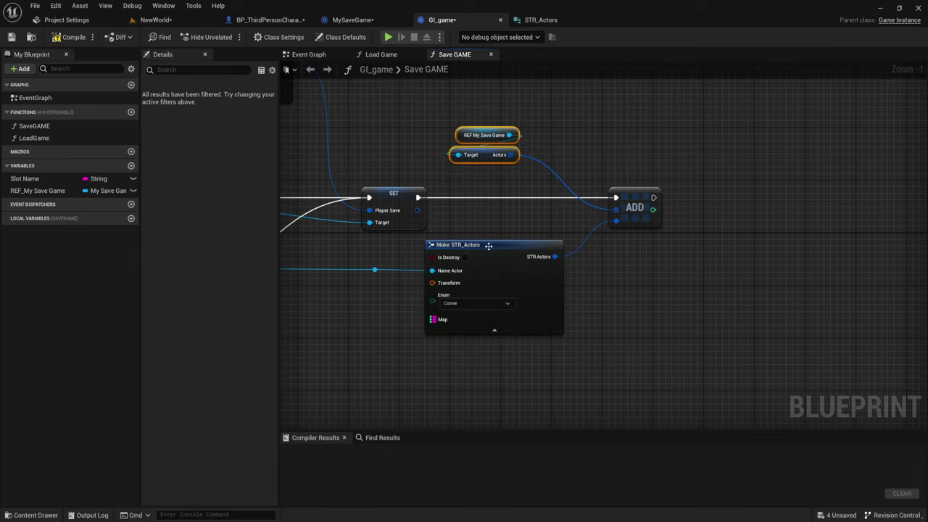
pyautogui.moveTo(490, 245); pyautogui.dragTo(514, 246)
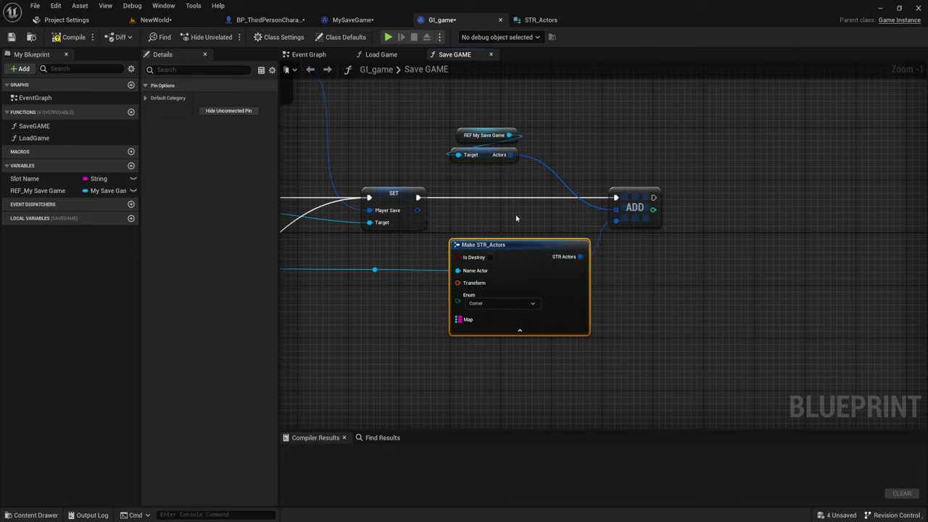
pyautogui.click(516, 219)
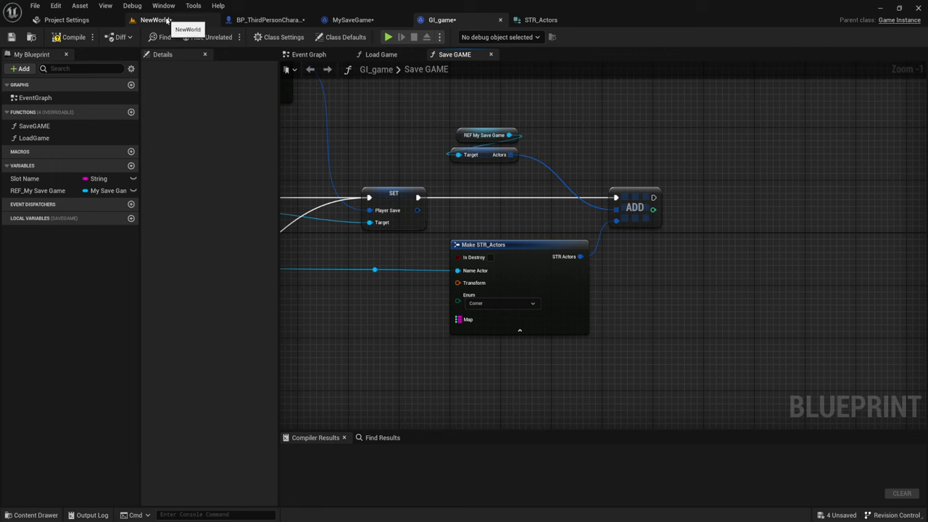
# Create an Actor-based Blueprint Class named AC_Defauts in the A_Default folder.
pyautogui.click(167, 20)
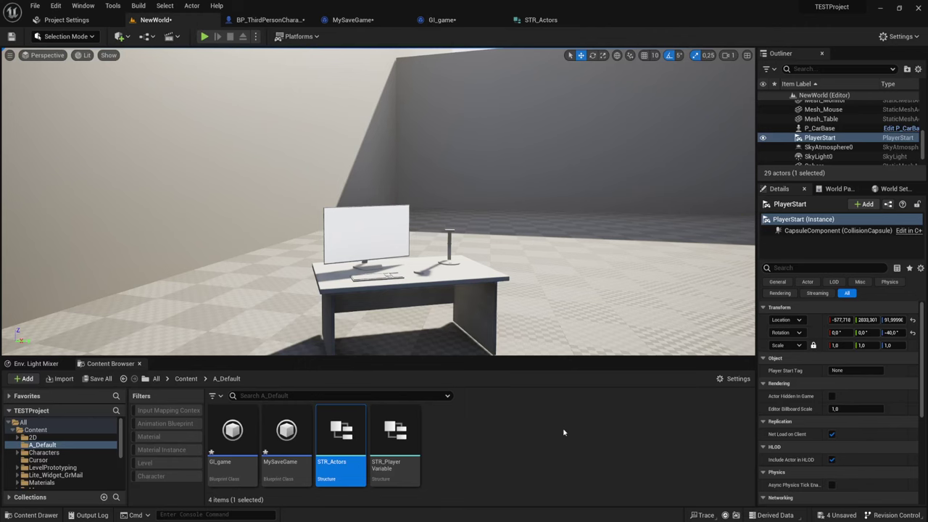
pyautogui.rightClick(501, 428)
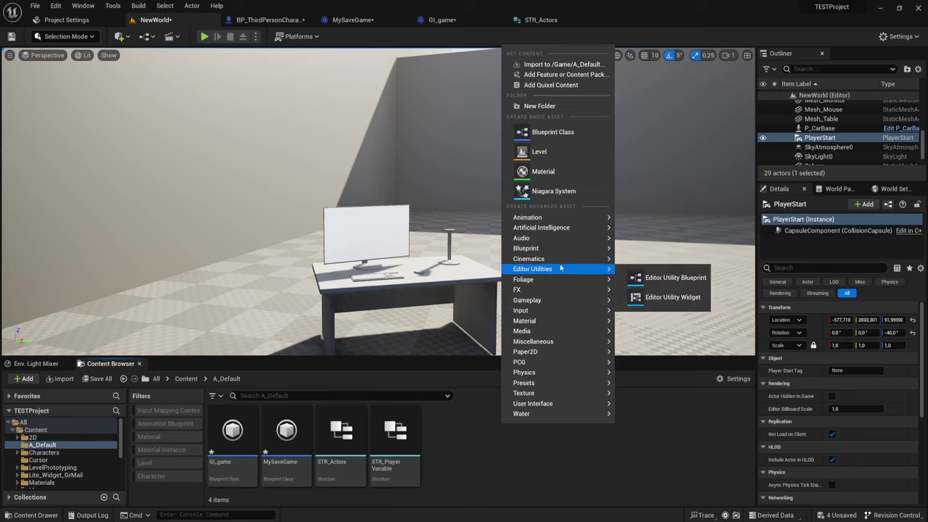
pyautogui.moveTo(570, 250)
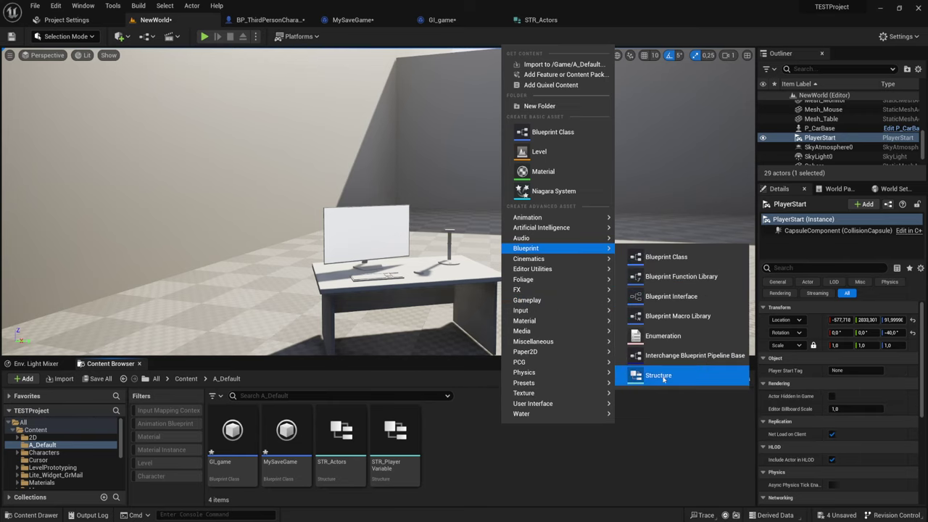
pyautogui.click(517, 457)
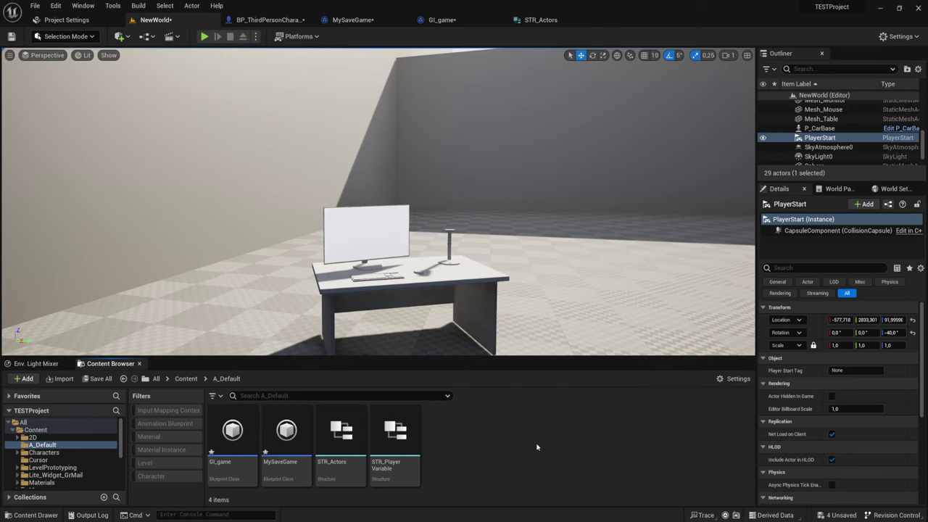
pyautogui.rightClick(483, 428)
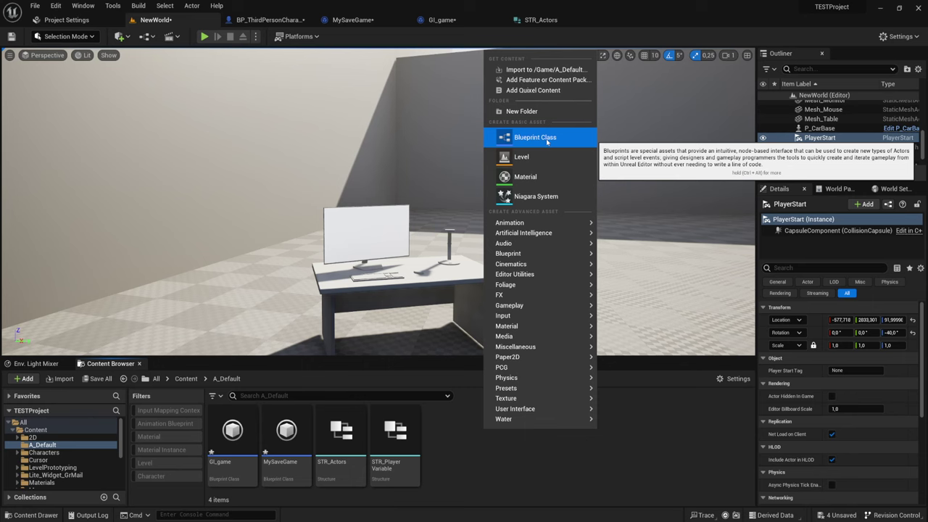
pyautogui.click(546, 138)
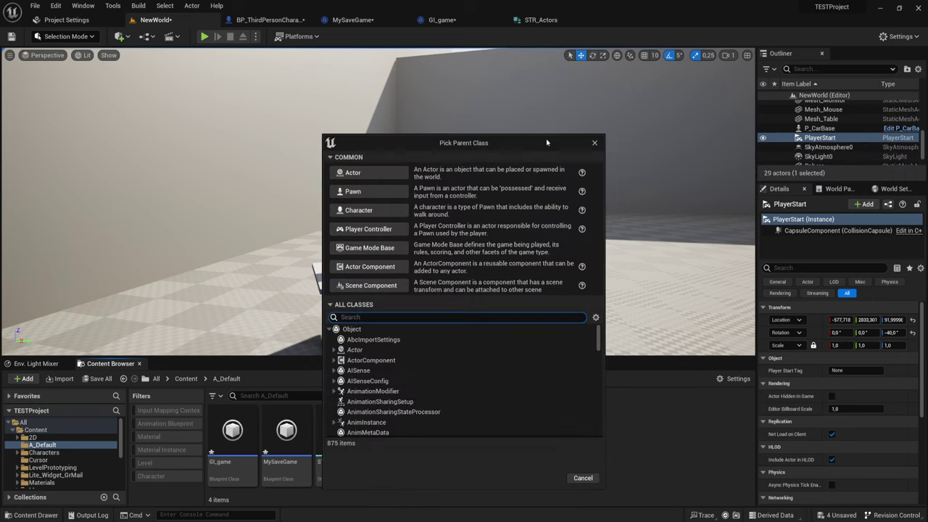
pyautogui.click(355, 174)
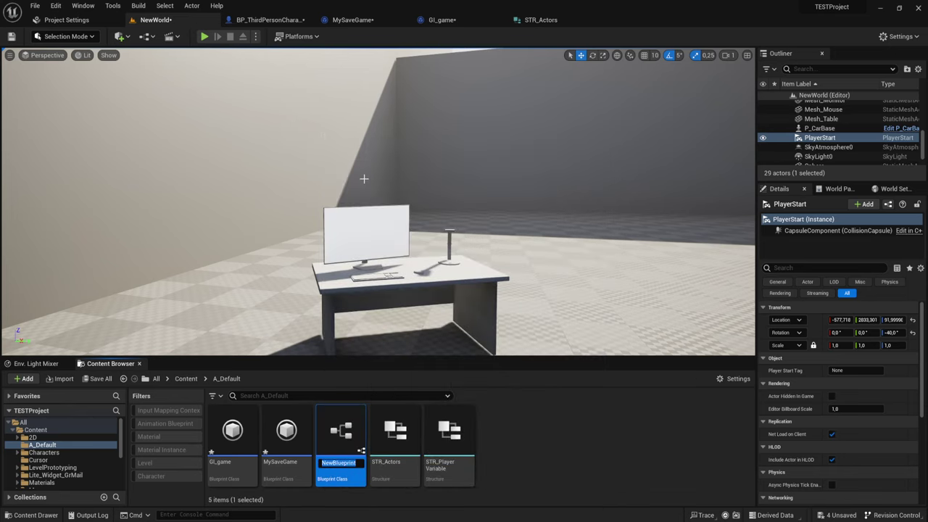
pyautogui.press('BackSpace')
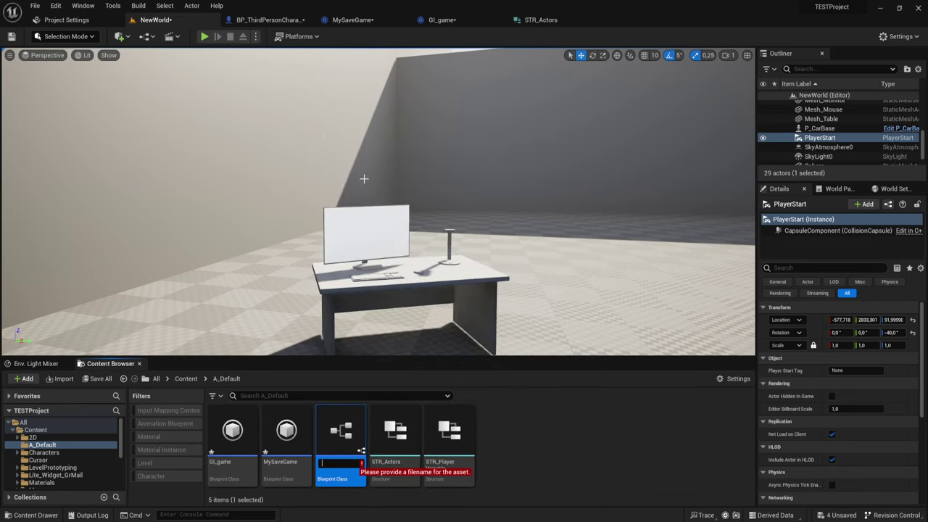
pyautogui.write('De')
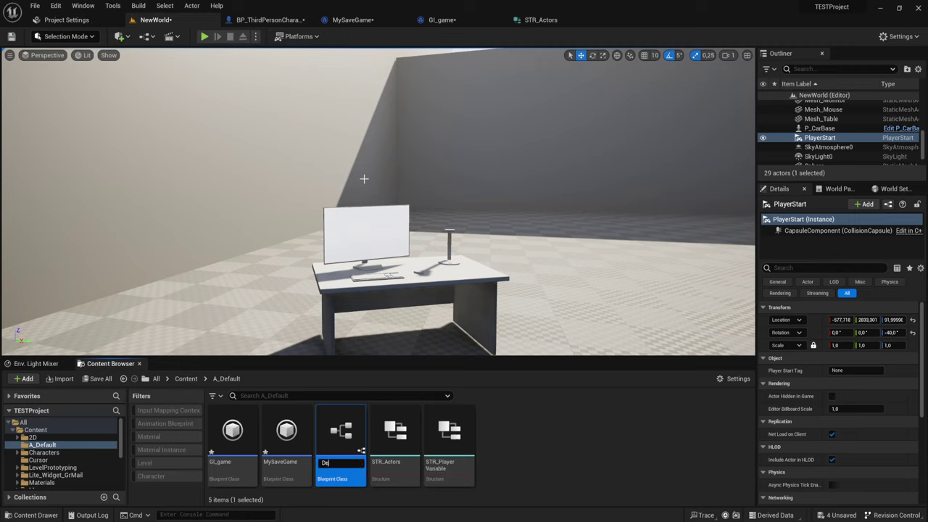
pyautogui.press('BackSpace')
pyautogui.write('AC_Defaults')
pyautogui.press('Return')
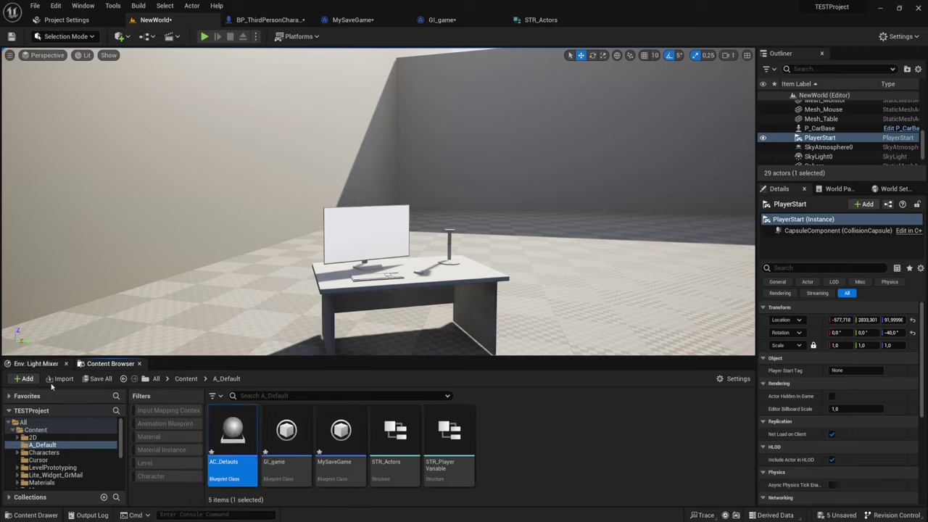
# Open AC_Defauts and add a custom event named DestroyActor to its Event Graph.
pyautogui.doubleClick(229, 422)
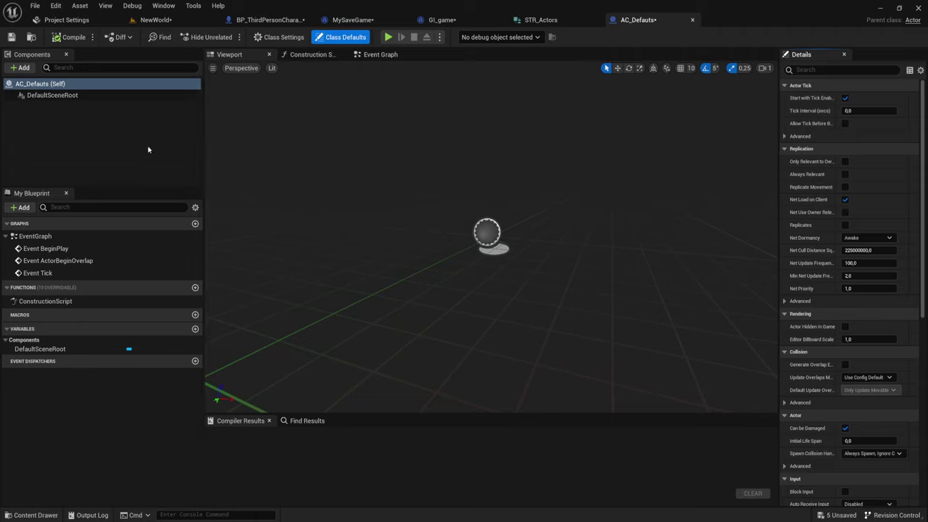
pyautogui.moveTo(688, 196); pyautogui.dragTo(528, 158, button='right')
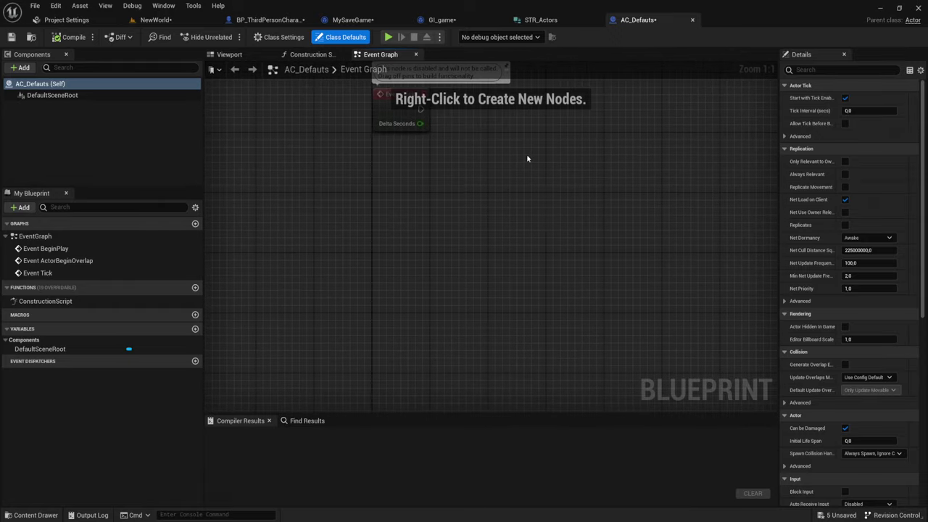
pyautogui.rightClick(368, 251)
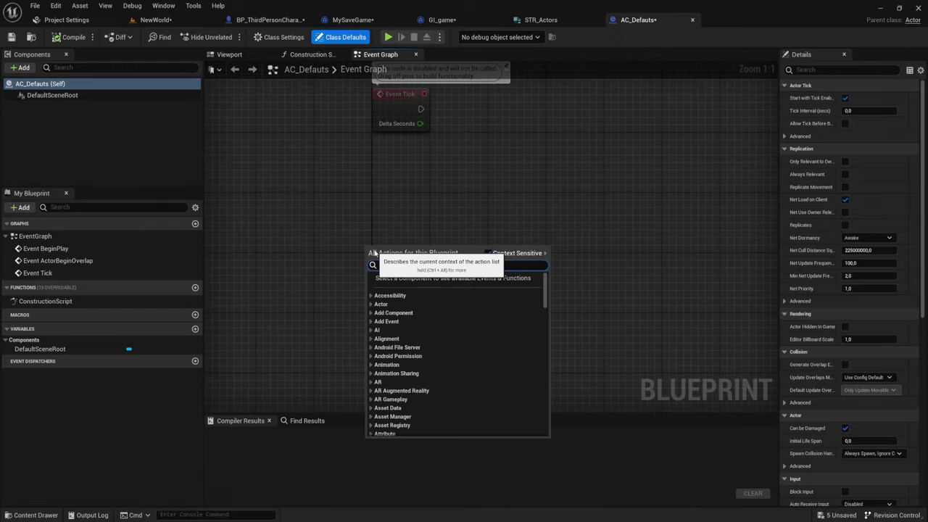
pyautogui.write('cust')
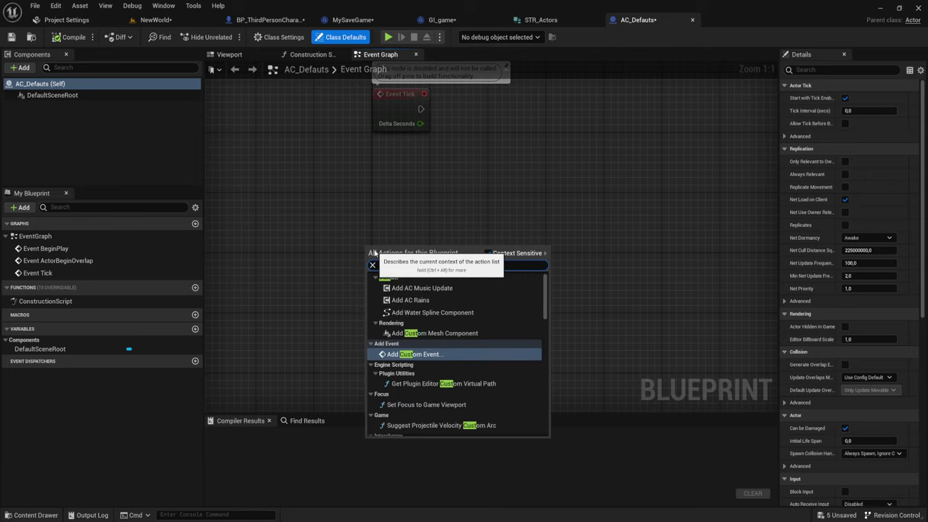
pyautogui.press('Return')
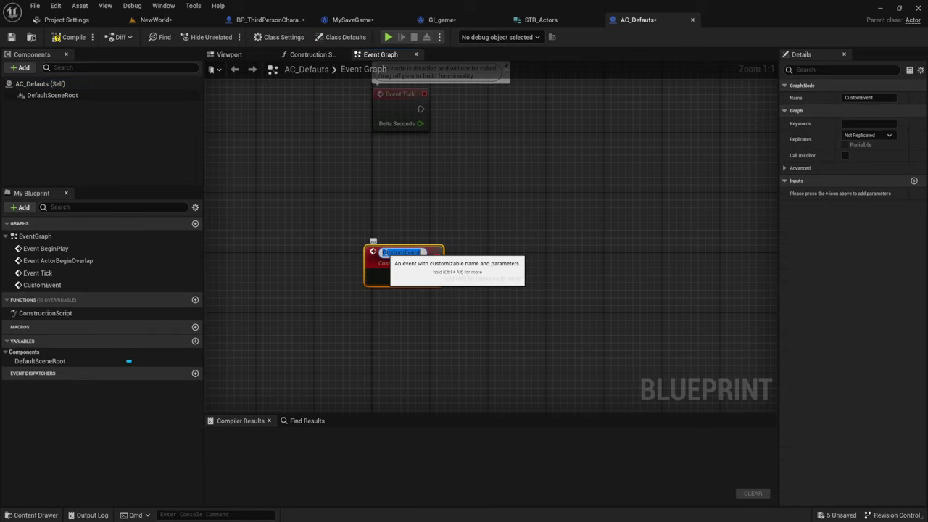
pyautogui.write('Destroy')
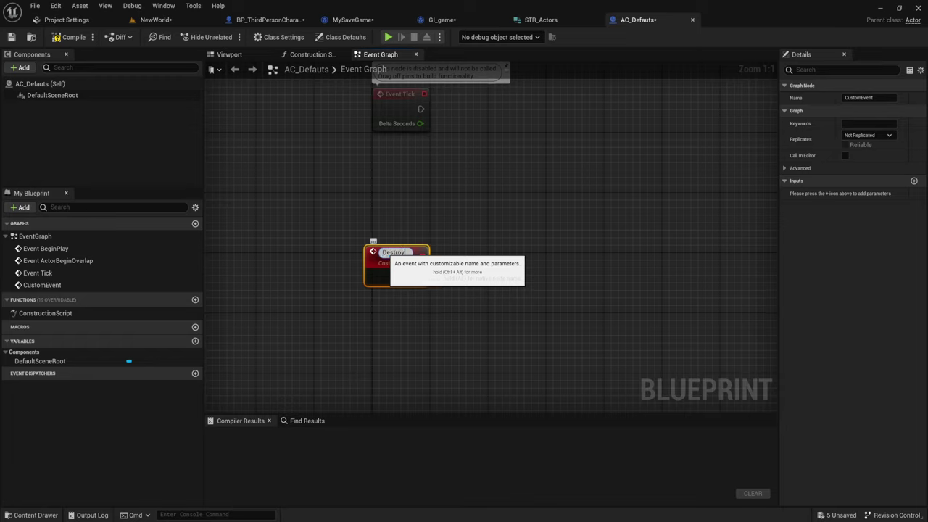
pyautogui.write('Act')
pyautogui.write('or')
pyautogui.press('Return')
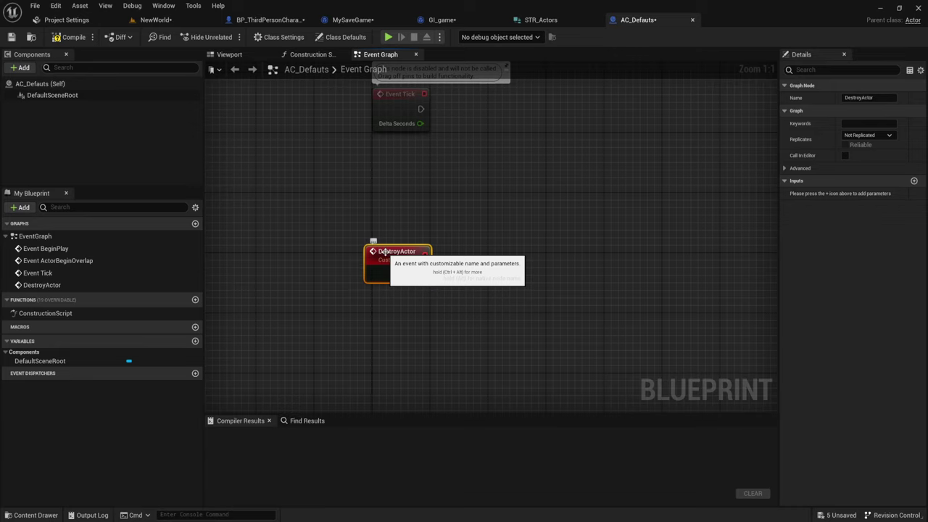
pyautogui.moveTo(416, 269); pyautogui.dragTo(355, 261, button='right')
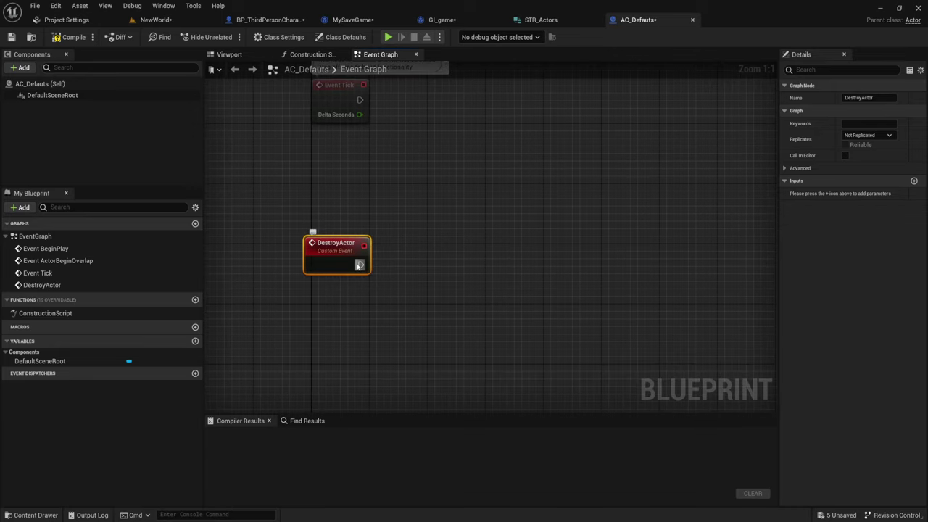
pyautogui.click(398, 251)
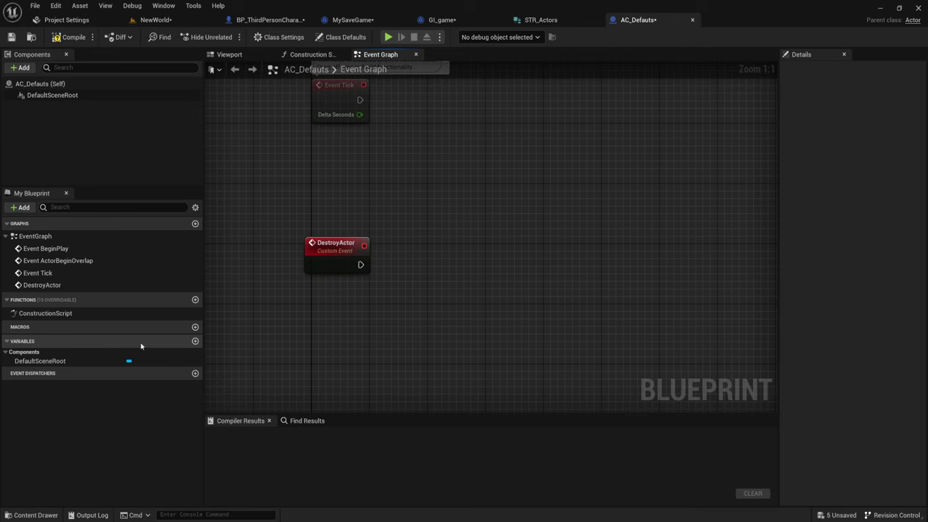
# Add a Boolean Is Destroy?, set it after DestroyActor, and compile AC_Defauts.
pyautogui.click(194, 343)
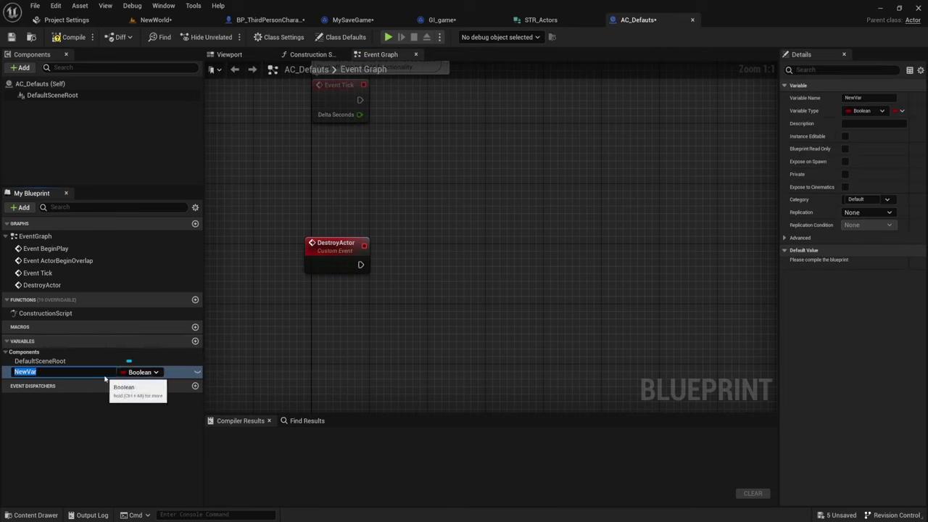
pyautogui.write('Is Destroy')
pyautogui.write('?')
pyautogui.press('Return')
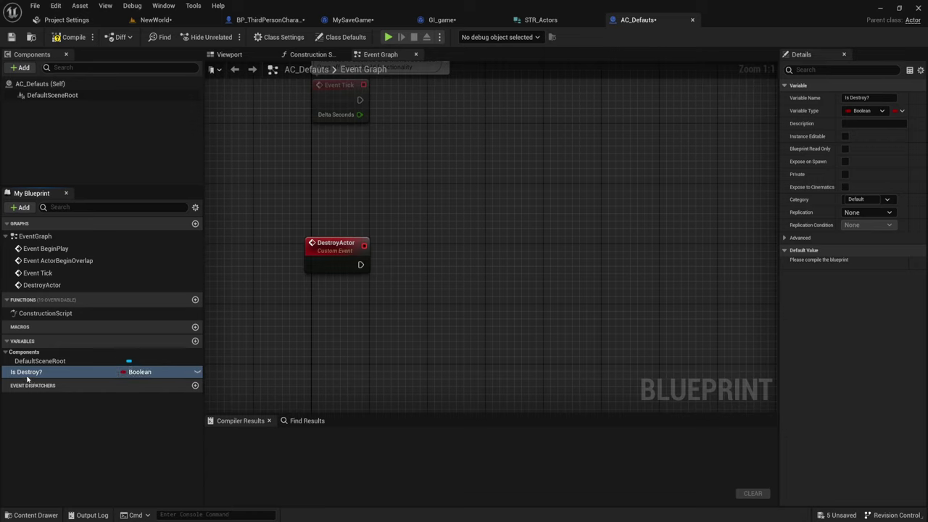
pyautogui.moveTo(105, 376)
pyautogui.keyDown('alt'); pyautogui.mouseDown()
pyautogui.moveTo(395, 247)
pyautogui.moveTo(415, 274)
pyautogui.mouseUp(); pyautogui.keyUp('alt')
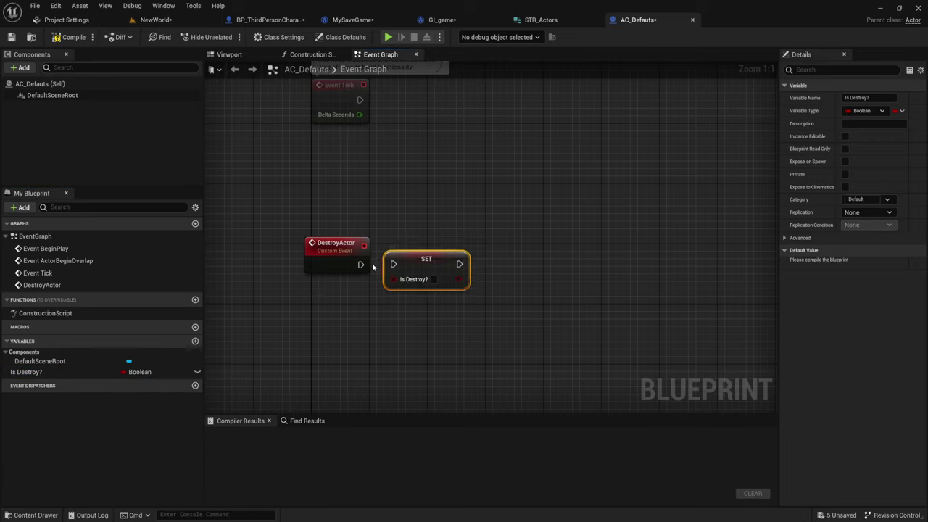
pyautogui.moveTo(360, 264)
pyautogui.mouseDown()
pyautogui.moveTo(393, 264)
pyautogui.moveTo(326, 265)
pyautogui.mouseUp()
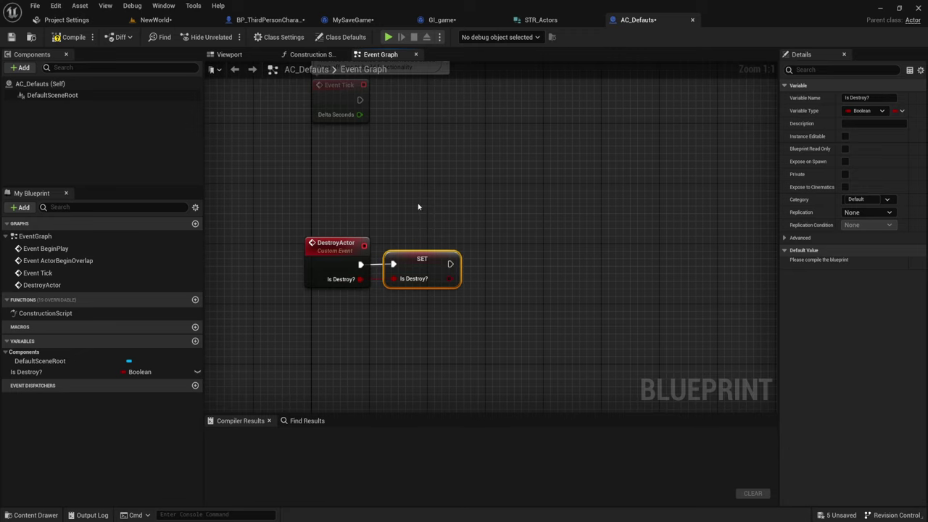
pyautogui.click(70, 37)
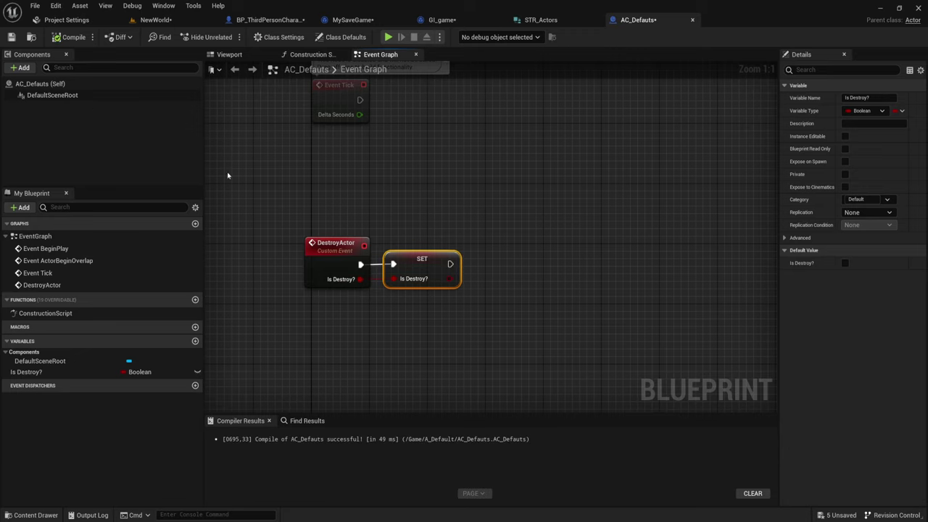
# Select the DestroyActor and SET nodes and recentre the graph view around them.
pyautogui.moveTo(275, 196); pyautogui.dragTo(481, 329)
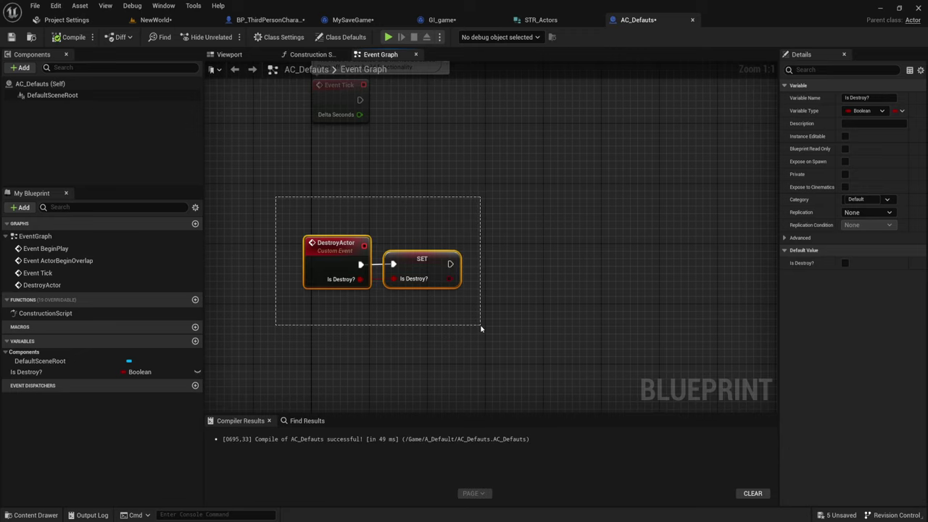
pyautogui.moveTo(502, 254)
pyautogui.mouseDown(button='right')
pyautogui.moveTo(512, 276)
pyautogui.moveTo(475, 288)
pyautogui.moveTo(468, 249)
pyautogui.mouseUp(button='right')
pyautogui.scroll(-2, 512, 276)
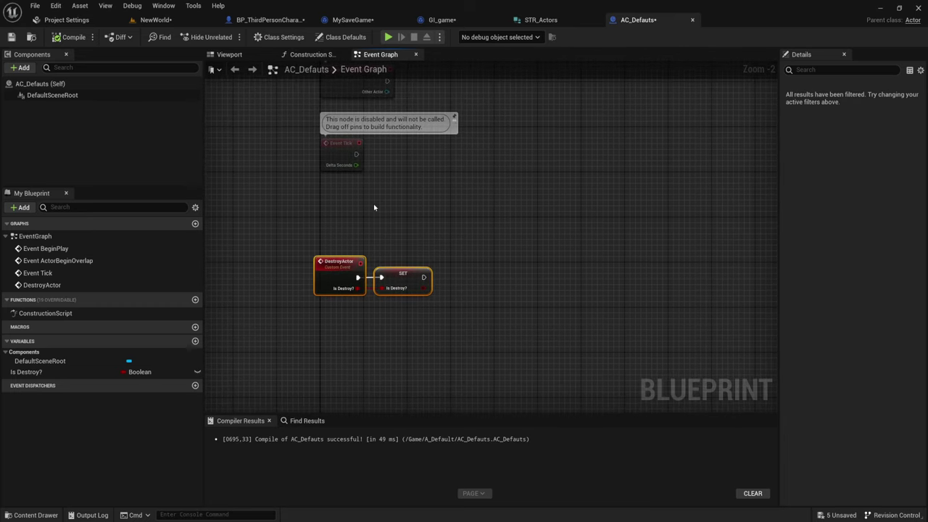
pyautogui.moveTo(276, 237); pyautogui.dragTo(472, 310)
pyautogui.moveTo(485, 207); pyautogui.dragTo(461, 228, button='right')
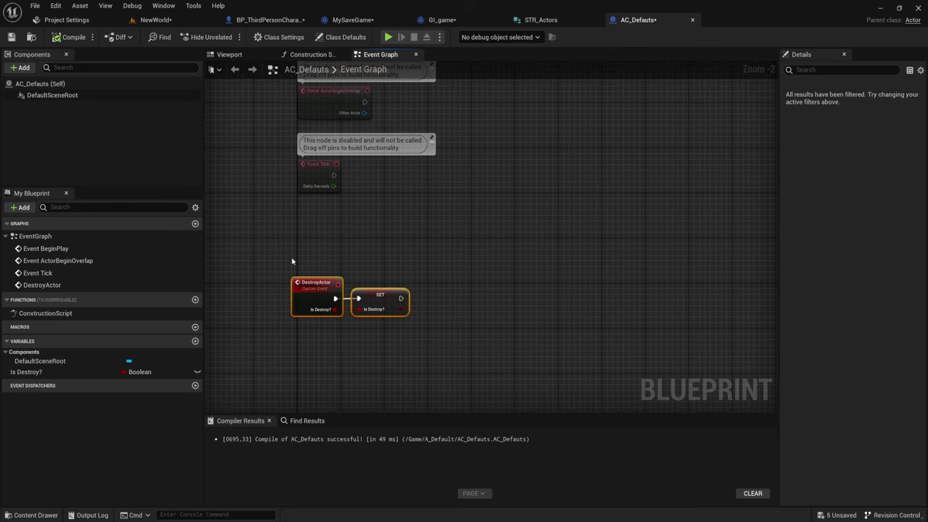
pyautogui.moveTo(460, 197); pyautogui.dragTo(467, 201, button='right')
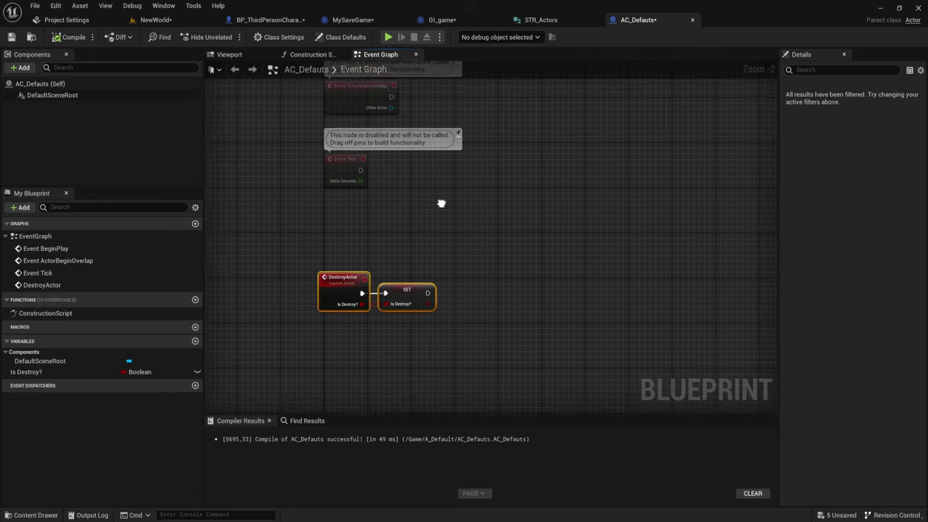
pyautogui.moveTo(396, 267); pyautogui.dragTo(389, 278, button='right')
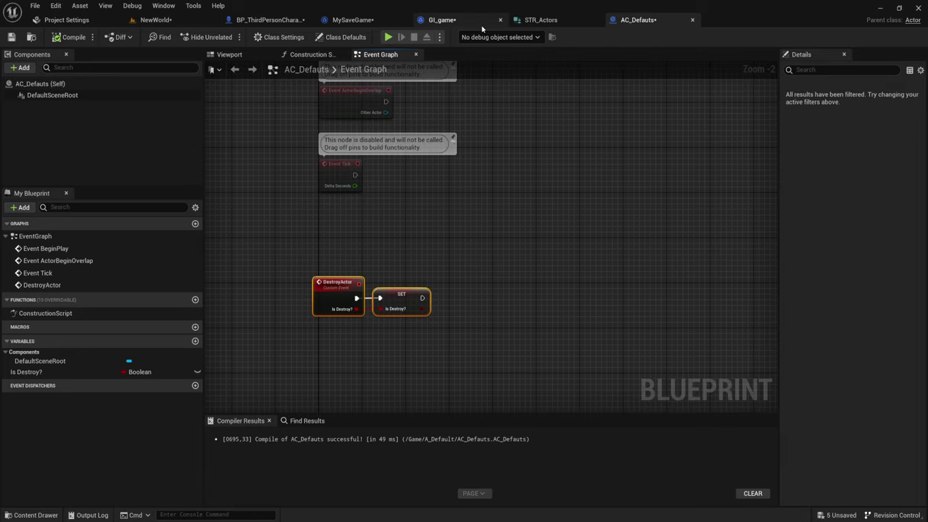
# Switch to GI_game and pan the Save GAME graph to review Make STR_Actors feeding ADD.
pyautogui.click(446, 21)
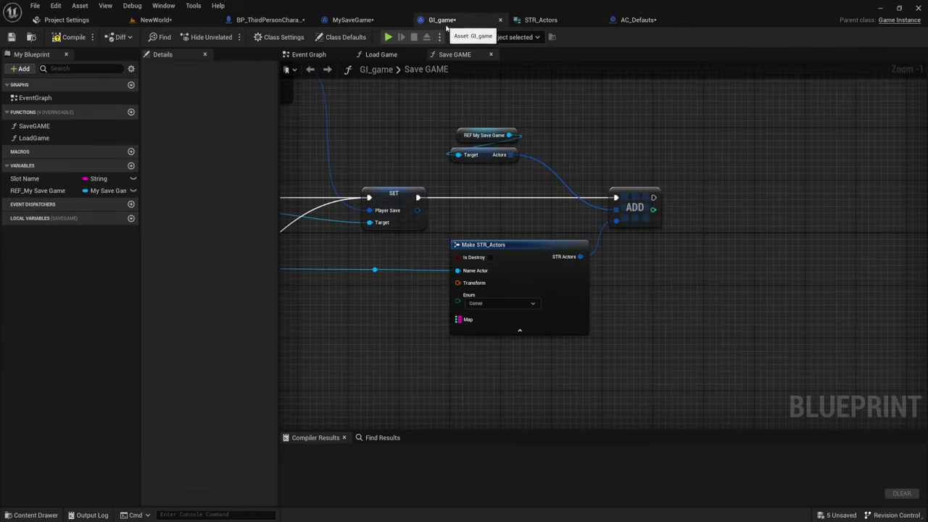
pyautogui.moveTo(698, 210); pyautogui.dragTo(631, 176, button='right')
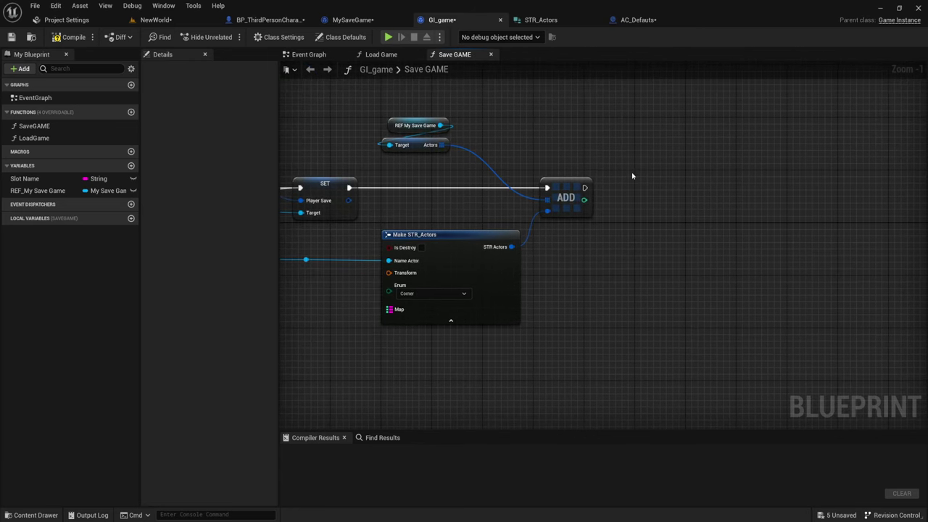
pyautogui.moveTo(479, 259); pyautogui.dragTo(625, 241, button='right')
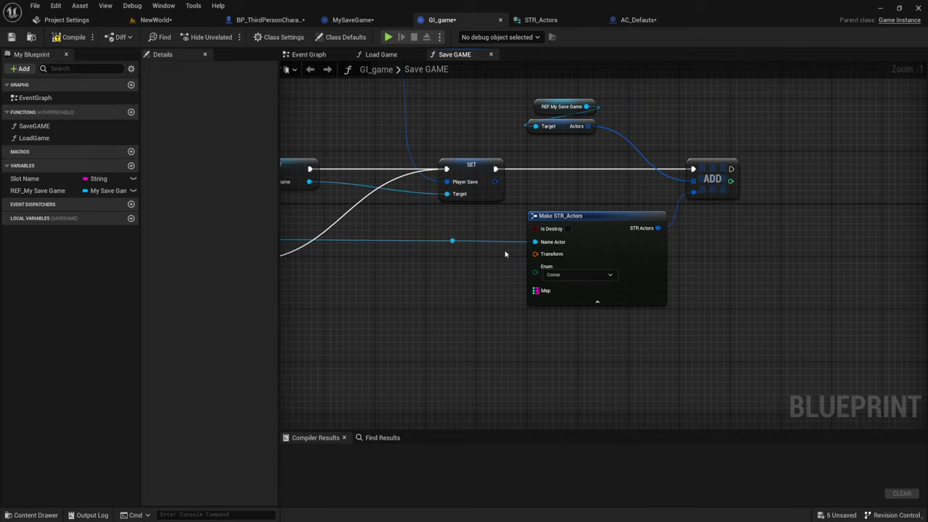
pyautogui.moveTo(451, 242); pyautogui.dragTo(440, 263)
pyautogui.click(444, 227)
pyautogui.moveTo(229, 252)
pyautogui.mouseDown(button='right')
pyautogui.moveTo(527, 252)
pyautogui.moveTo(890, 230)
pyautogui.mouseUp(button='right')
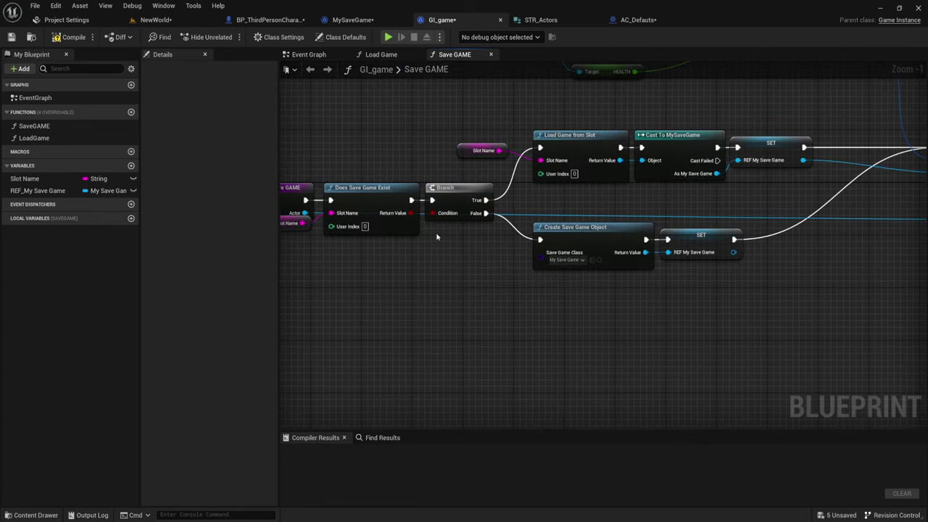
# Try changing the Save GAME Actor input's type to AC_Defauts, then close the type picker.
pyautogui.click(441, 206)
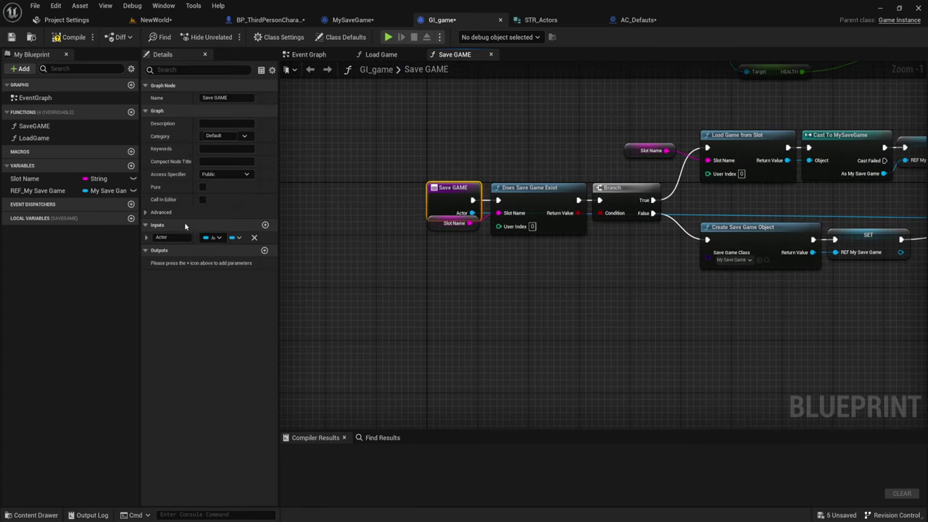
pyautogui.click(213, 237)
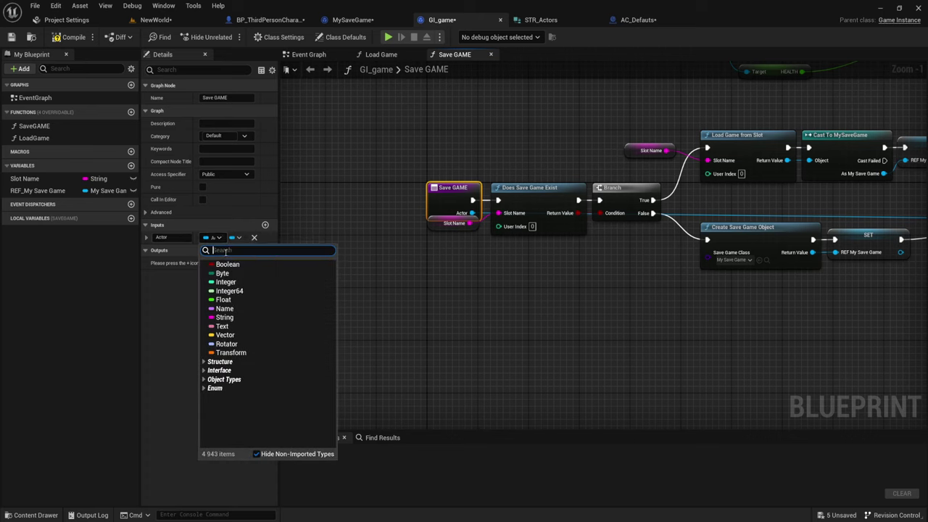
pyautogui.write('AC_')
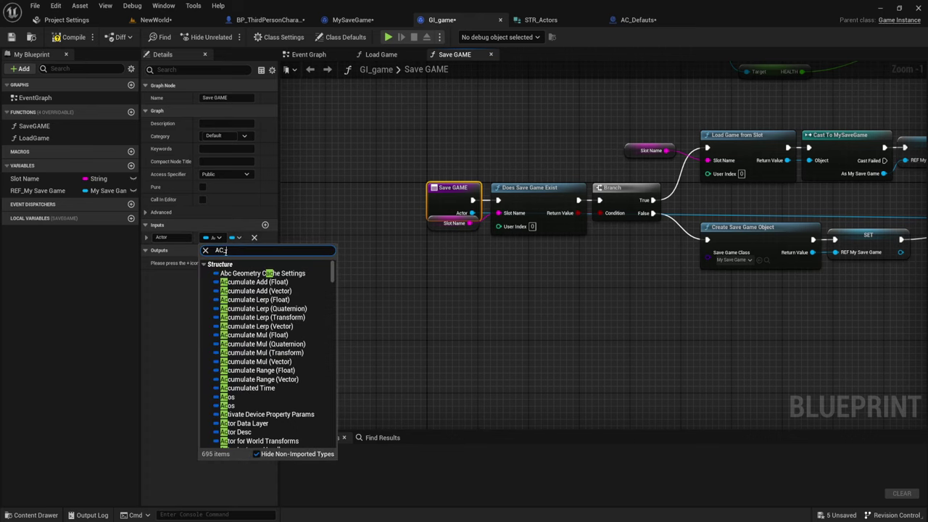
pyautogui.write('de')
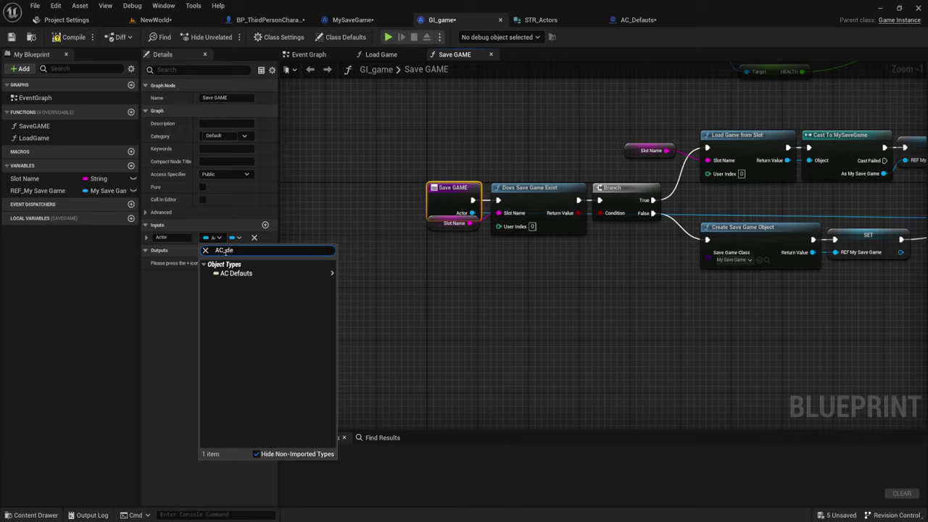
pyautogui.moveTo(240, 273)
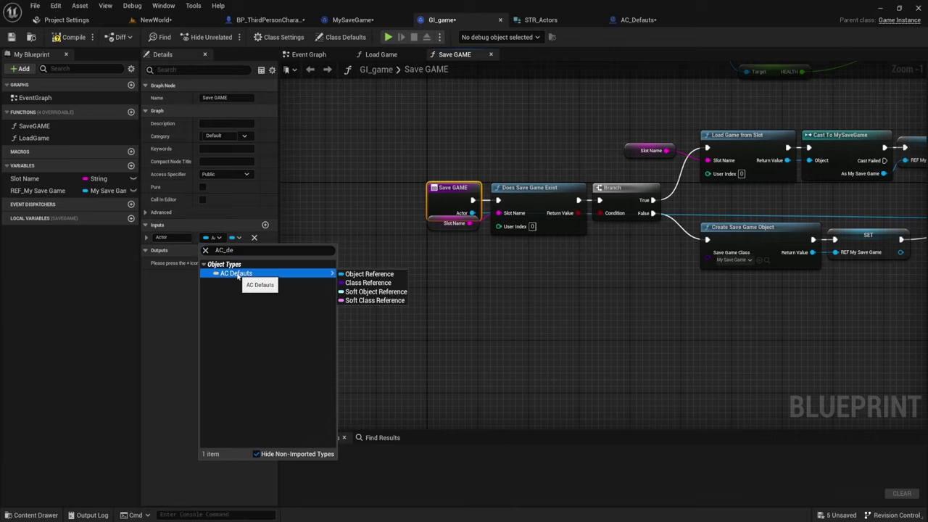
pyautogui.click(382, 276)
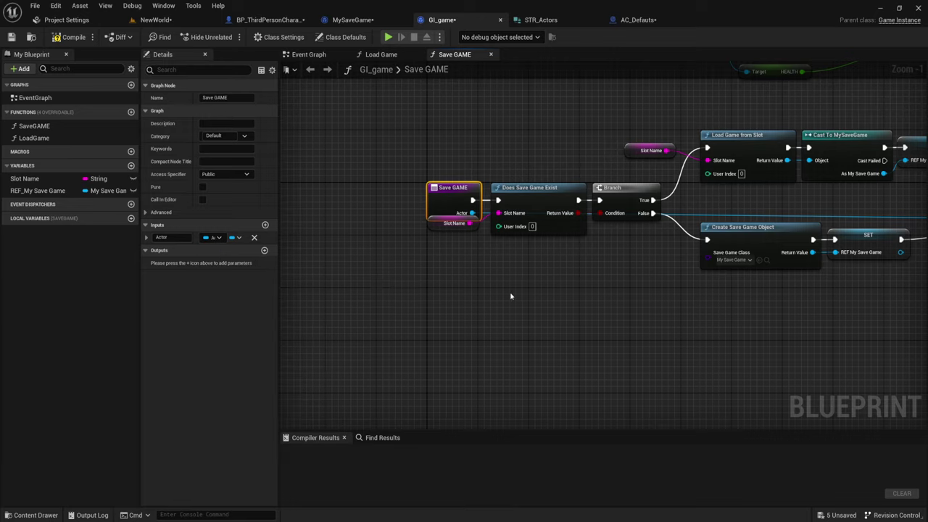
# Search for an 'is' node from the reroute knot, cancel the search, and compile GI_game.
pyautogui.moveTo(511, 295); pyautogui.dragTo(441, 310, button='right')
pyautogui.moveTo(595, 307); pyautogui.dragTo(407, 304, button='right')
pyautogui.moveTo(794, 275)
pyautogui.mouseDown(button='right')
pyautogui.moveTo(471, 293)
pyautogui.moveTo(537, 292)
pyautogui.mouseUp(button='right')
pyautogui.moveTo(472, 225); pyautogui.dragTo(433, 262)
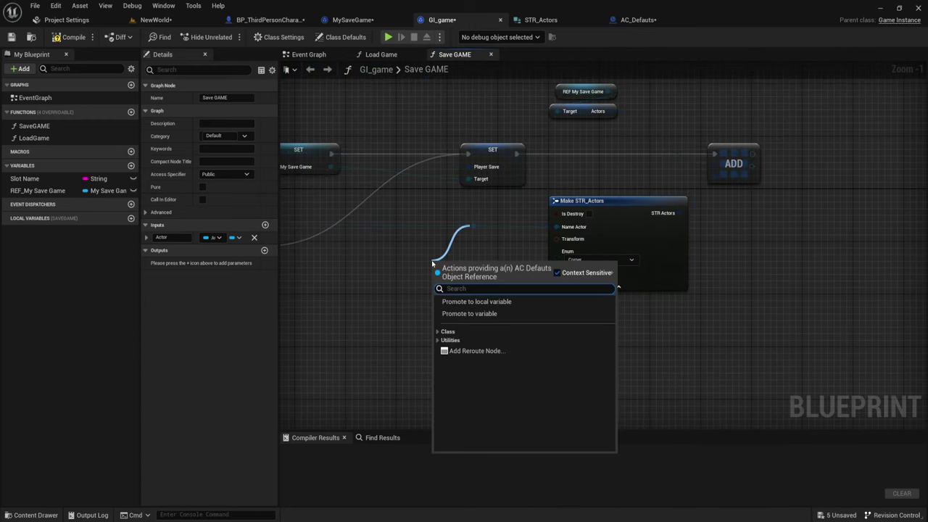
pyautogui.write('is')
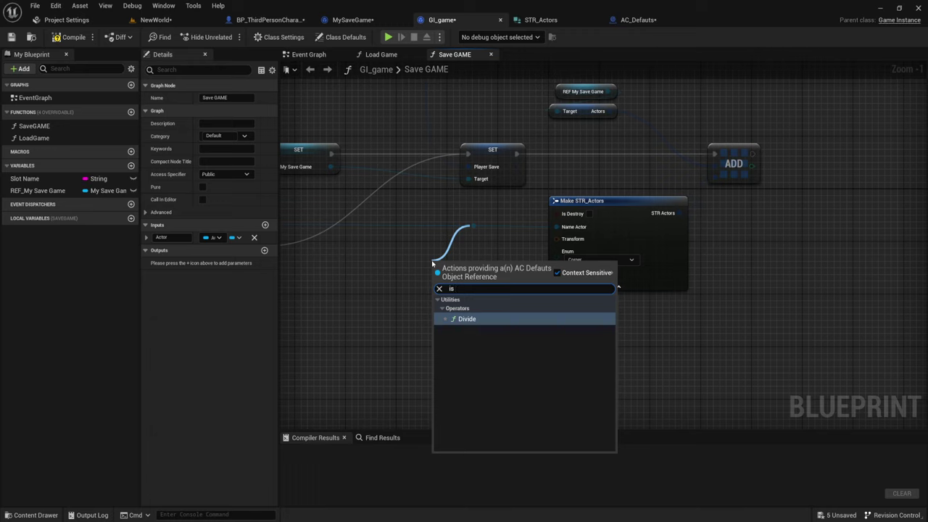
pyautogui.click(429, 260)
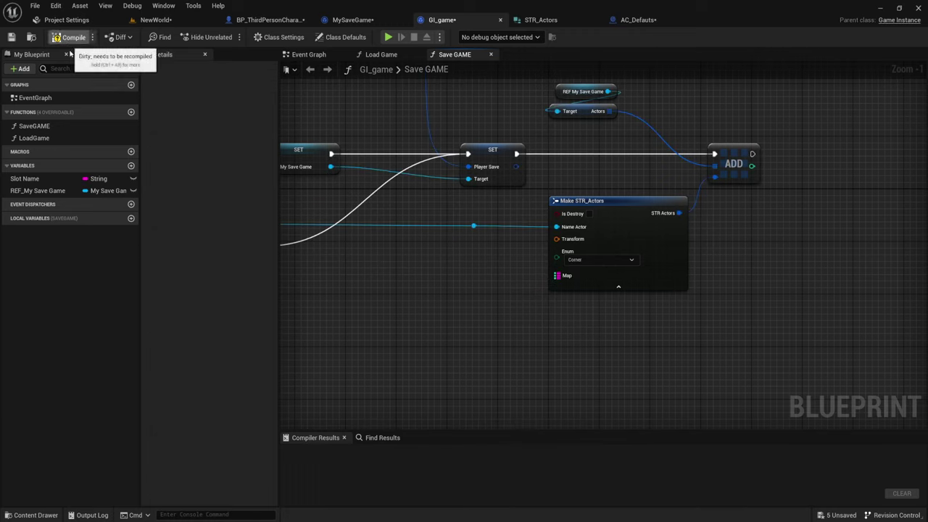
pyautogui.click(69, 45)
# Compile and save AC_Defauts, check its Is Destroy? variable, and go back to GI_game's Save GAME.
pyautogui.moveTo(474, 226); pyautogui.dragTo(380, 251)
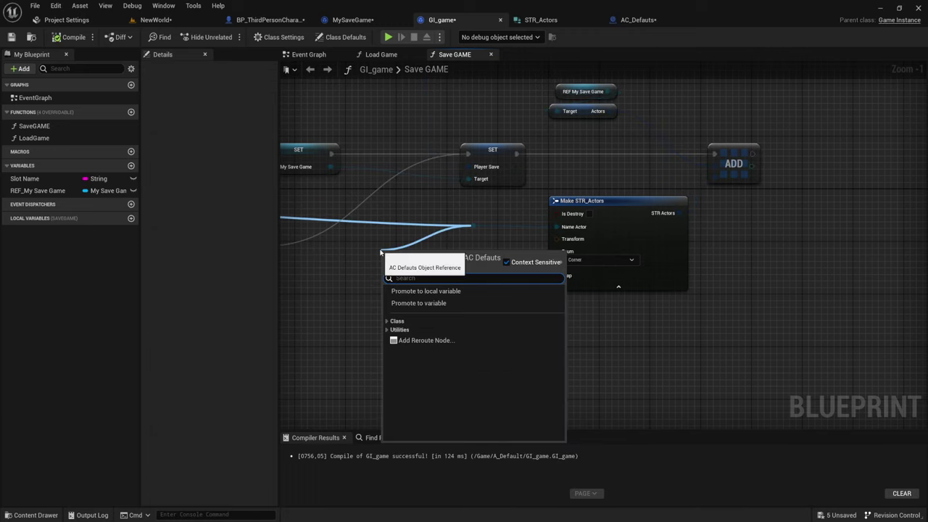
pyautogui.write('is de')
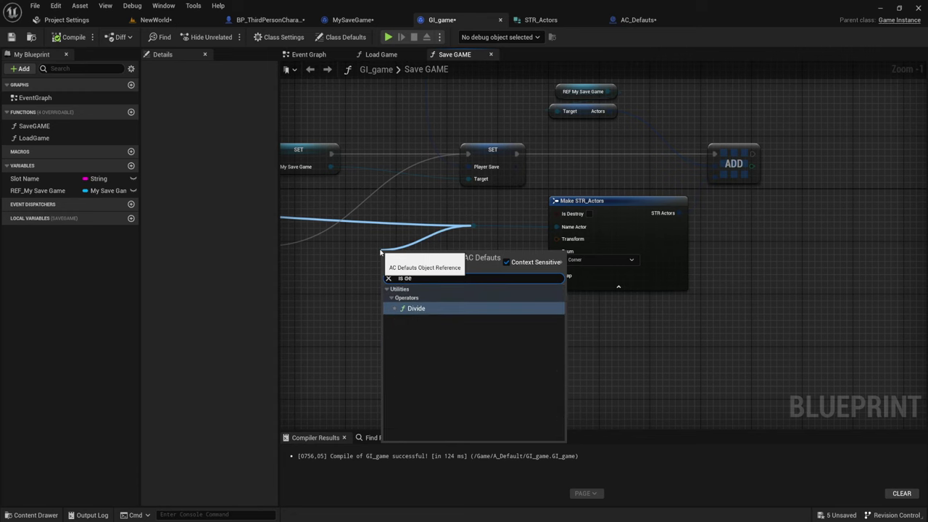
pyautogui.click(638, 22)
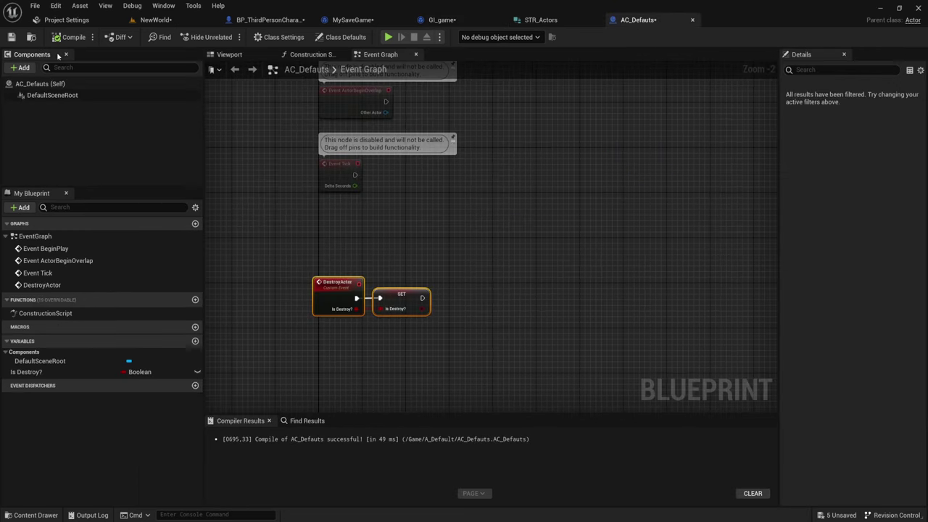
pyautogui.click(69, 37)
pyautogui.click(11, 37)
pyautogui.click(401, 299)
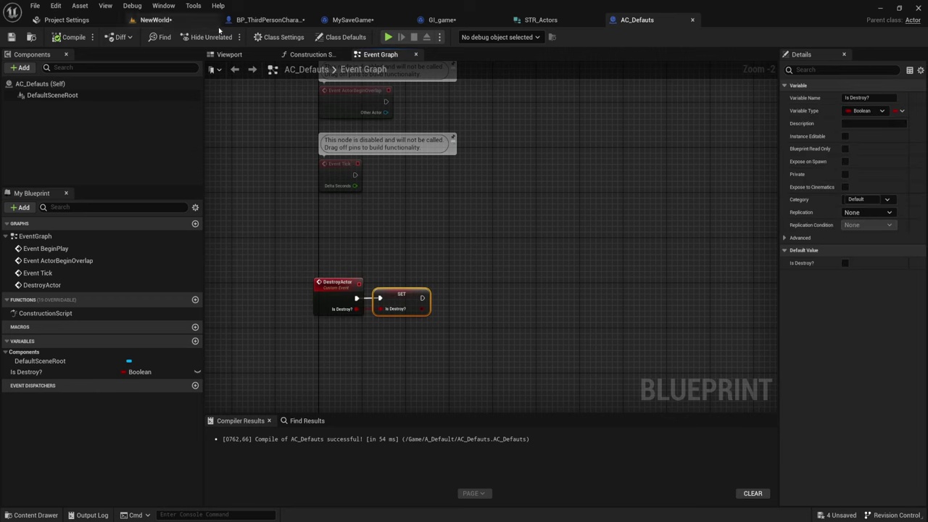
pyautogui.click(439, 21)
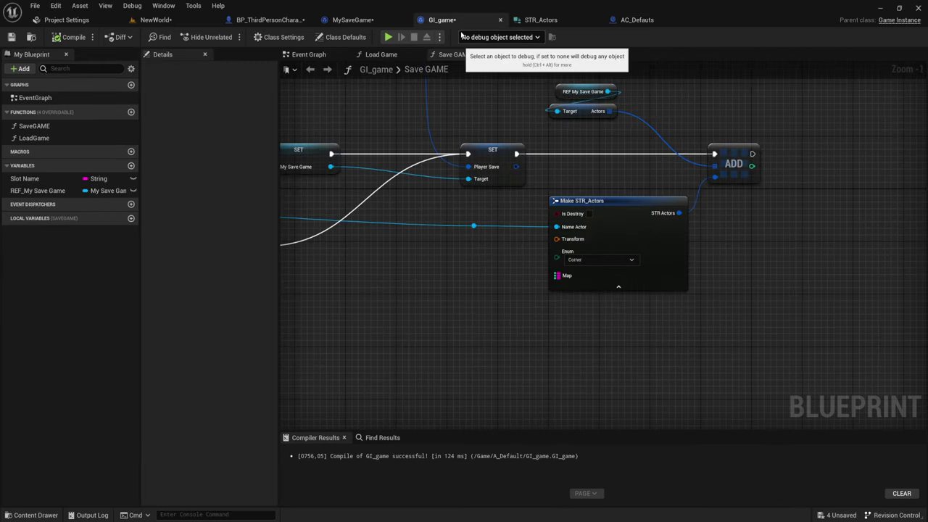
# Search for 'is' from the reroute knot, then clear and close the node search.
pyautogui.moveTo(474, 225); pyautogui.dragTo(449, 245)
pyautogui.write('is')
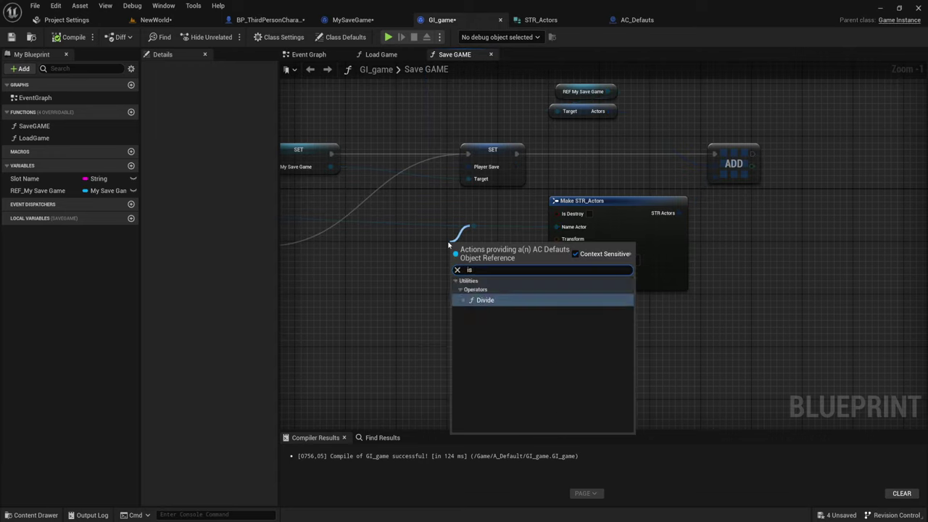
pyautogui.press('BackSpace')
pyautogui.press('BackSpace')
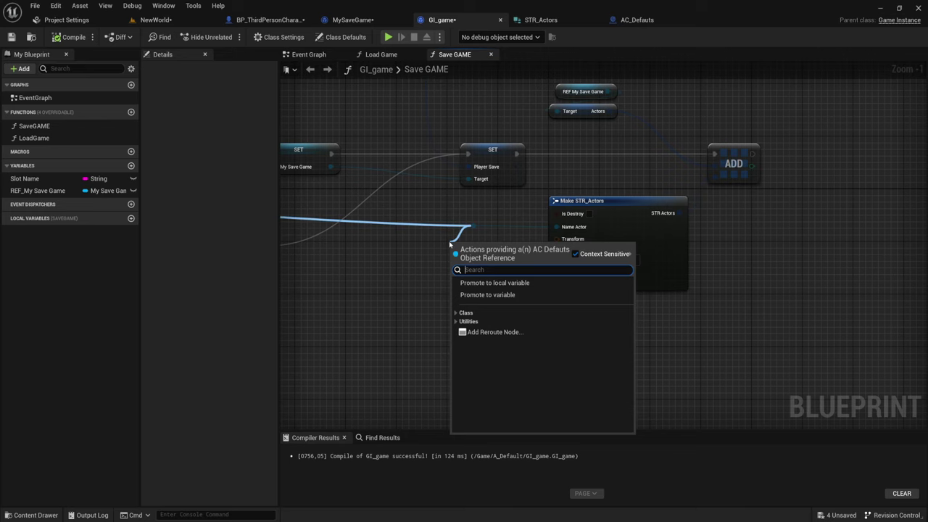
pyautogui.click(411, 290)
pyautogui.scroll(-5, 411, 290)
pyautogui.scroll(4, 622, 355)
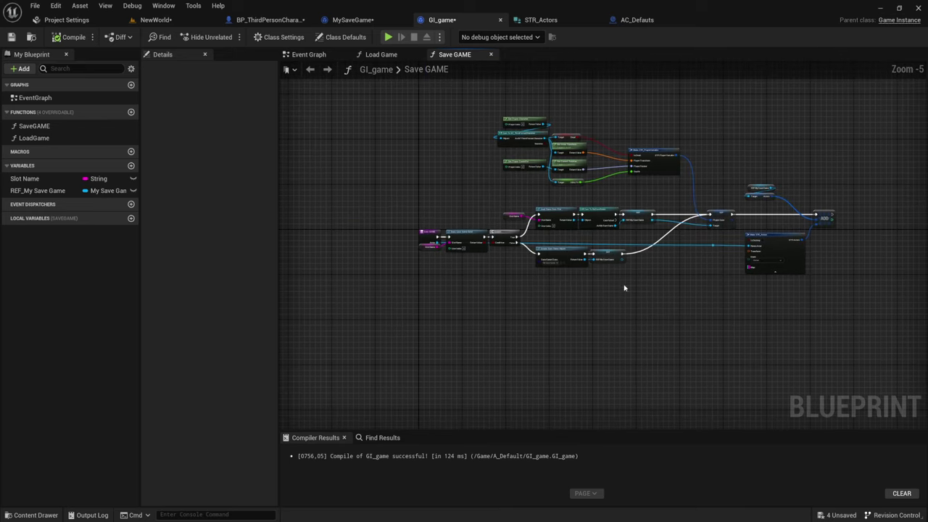
# Nudge the blue wire's reroute knot left, zoom out over Save GAME, and open the Event Graph.
pyautogui.moveTo(475, 276); pyautogui.dragTo(598, 290, button='right')
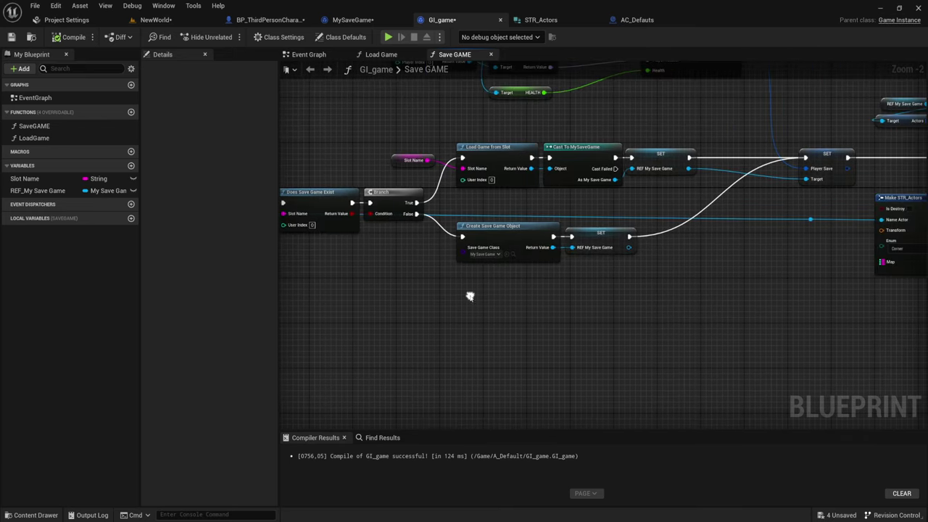
pyautogui.moveTo(598, 289); pyautogui.dragTo(559, 282, button='right')
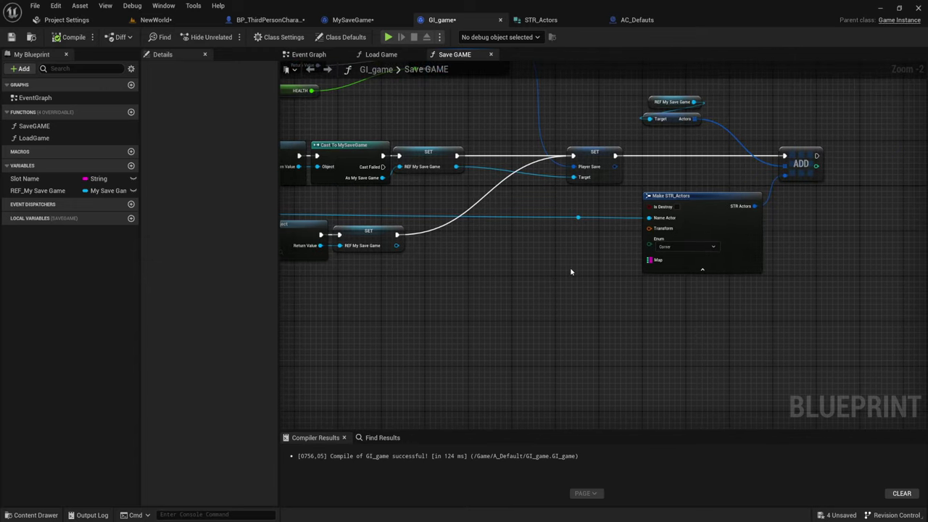
pyautogui.moveTo(530, 232); pyautogui.dragTo(515, 259, button='right')
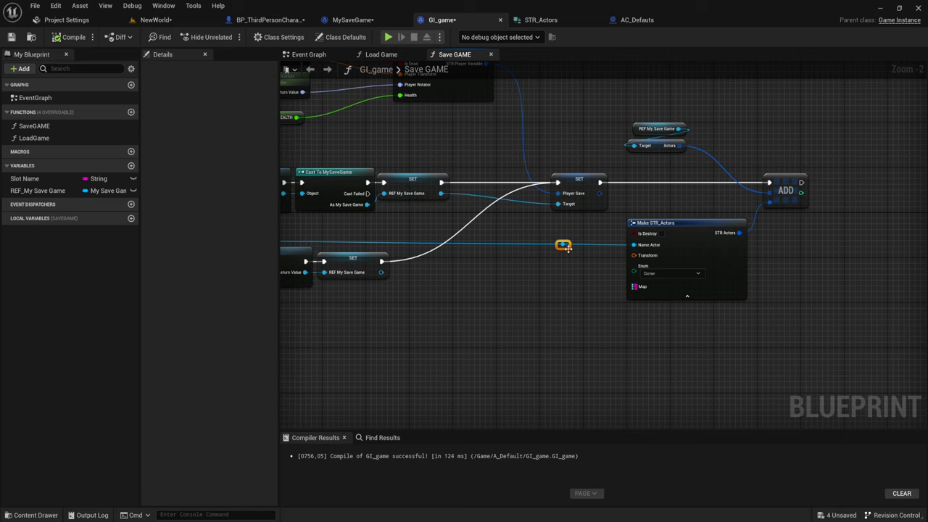
pyautogui.moveTo(567, 251); pyautogui.dragTo(529, 251)
pyautogui.moveTo(527, 254); pyautogui.dragTo(678, 250, button='right')
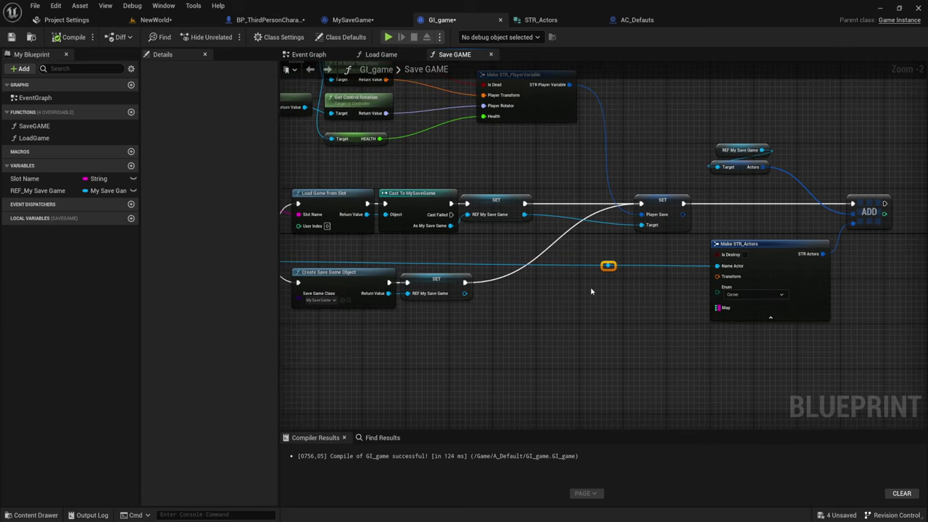
pyautogui.scroll(-2, 628, 269)
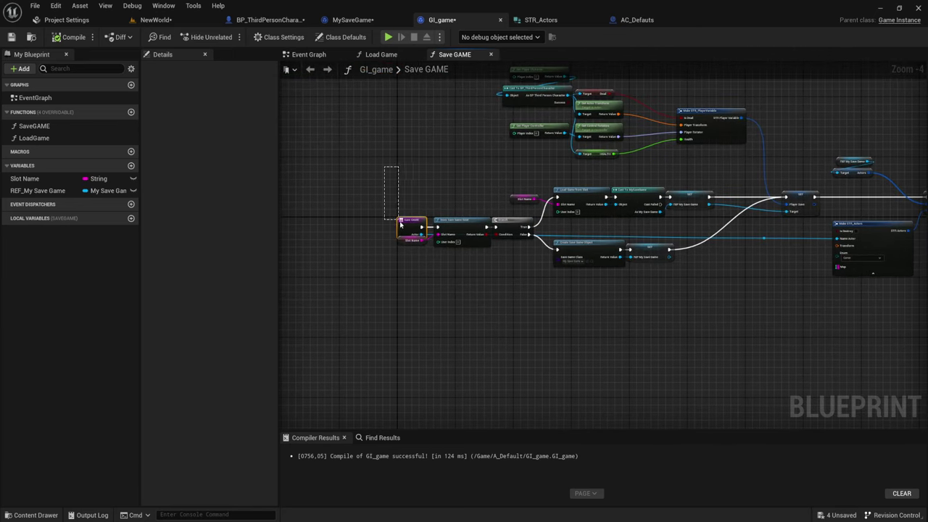
pyautogui.moveTo(383, 166); pyautogui.dragTo(406, 221)
pyautogui.click(309, 54)
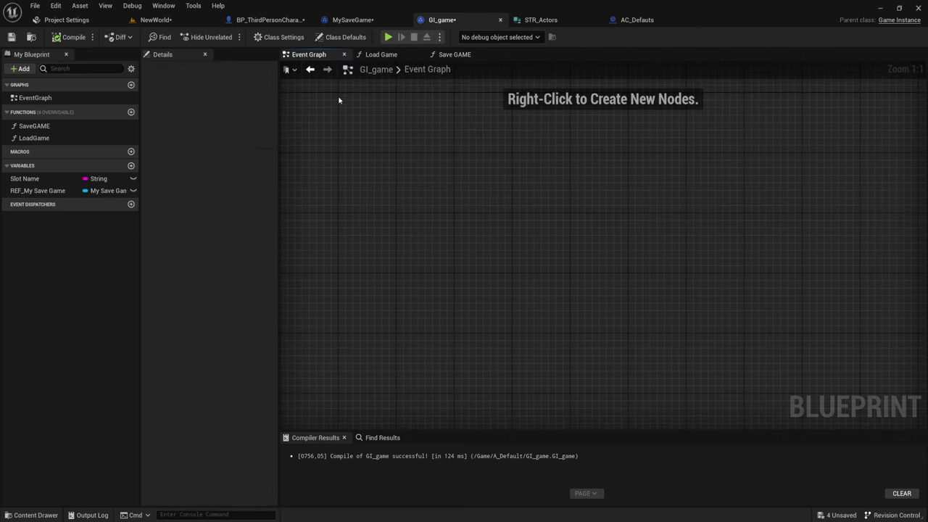
# Add a custom event named Load to the Event Graph.
pyautogui.moveTo(481, 207); pyautogui.dragTo(471, 255, button='right')
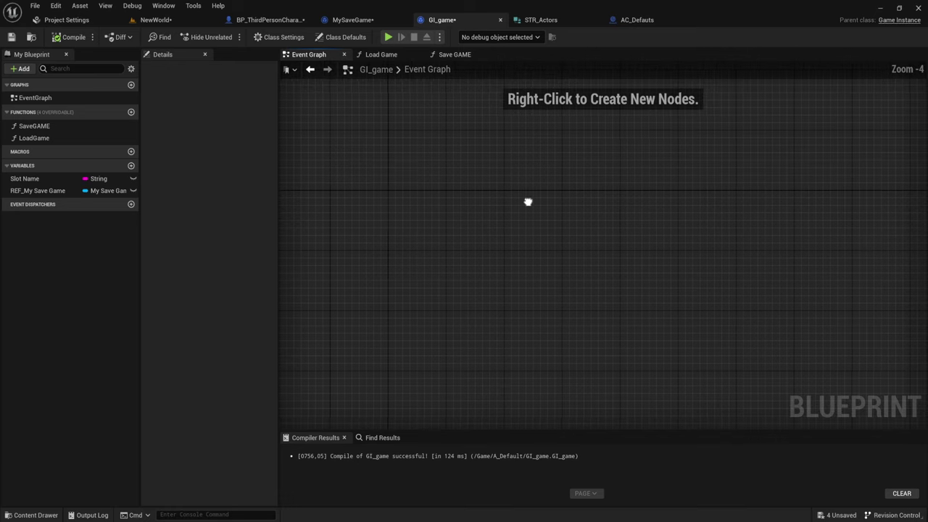
pyautogui.moveTo(529, 201); pyautogui.dragTo(460, 203, button='right')
pyautogui.rightClick(445, 200)
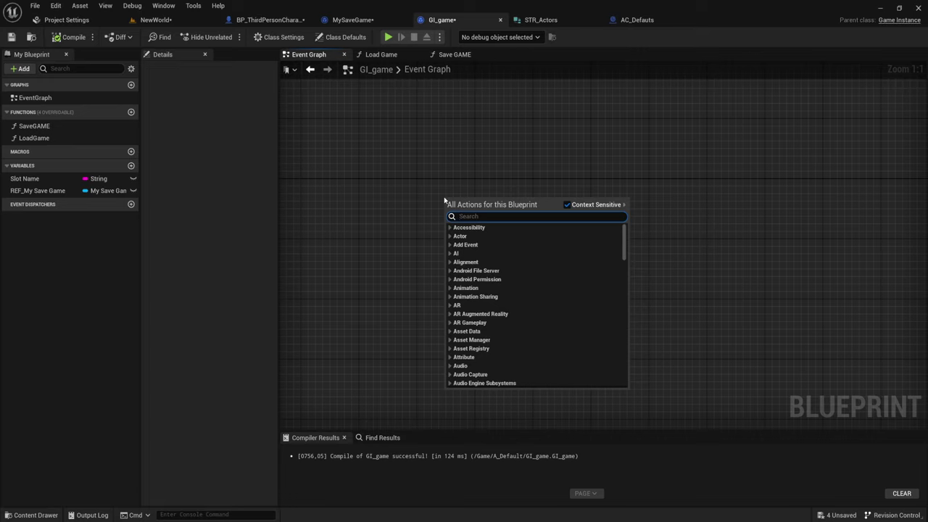
pyautogui.write('cust')
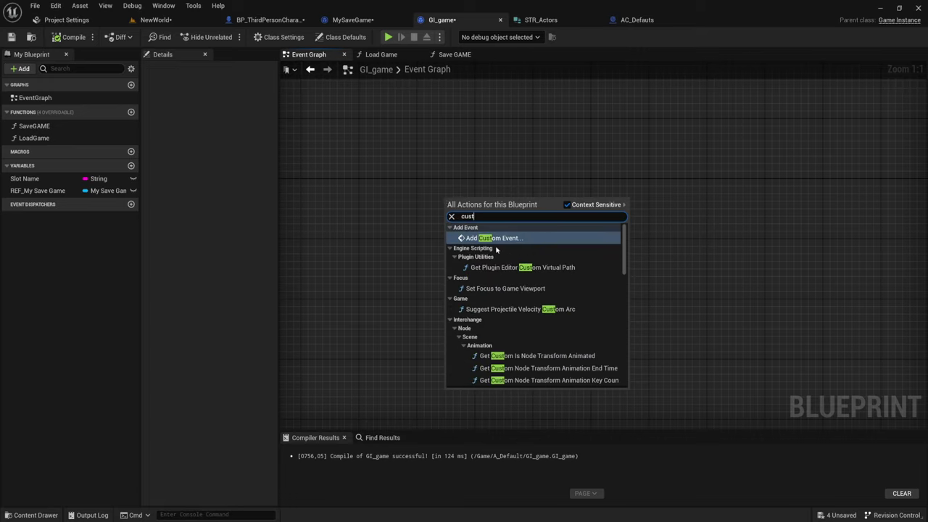
pyautogui.click(499, 239)
pyautogui.write('Load')
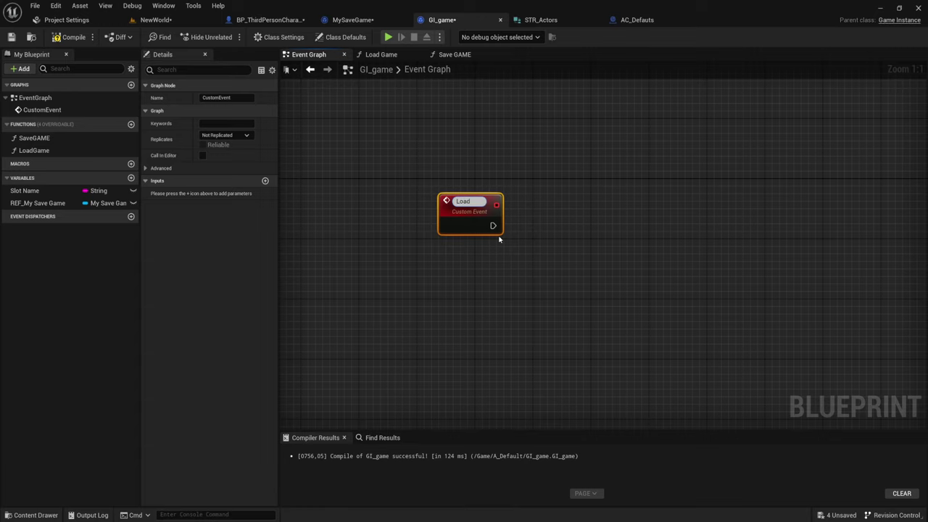
pyautogui.press('Return')
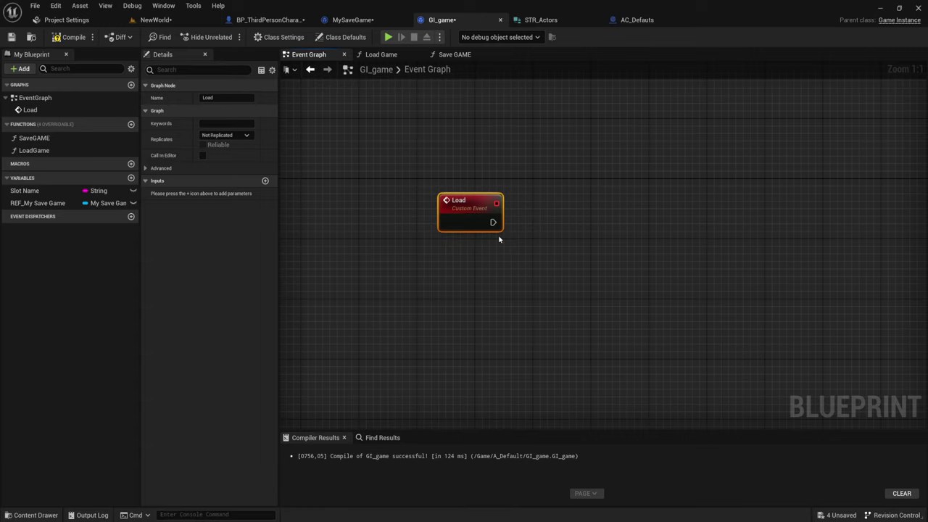
# Add a second custom event named Save, then drag a wire from Load's exec output.
pyautogui.moveTo(499, 238); pyautogui.dragTo(485, 178, button='right')
pyautogui.rightClick(446, 283)
pyautogui.write('cu')
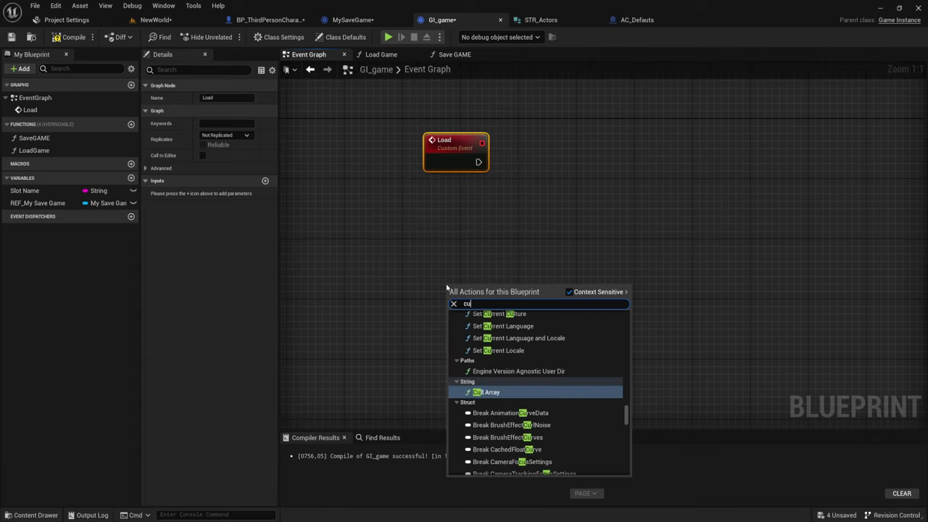
pyautogui.write('st')
pyautogui.press('Return')
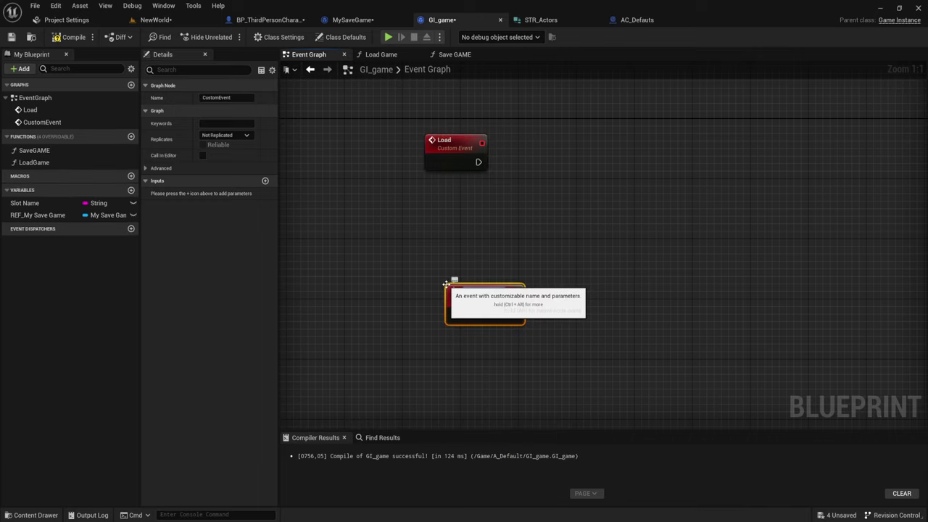
pyautogui.write('Save')
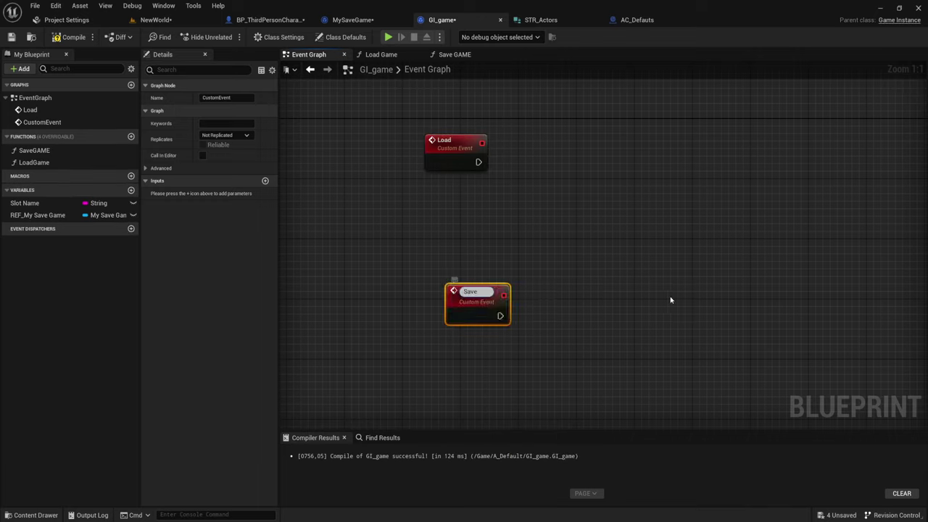
pyautogui.press('Return')
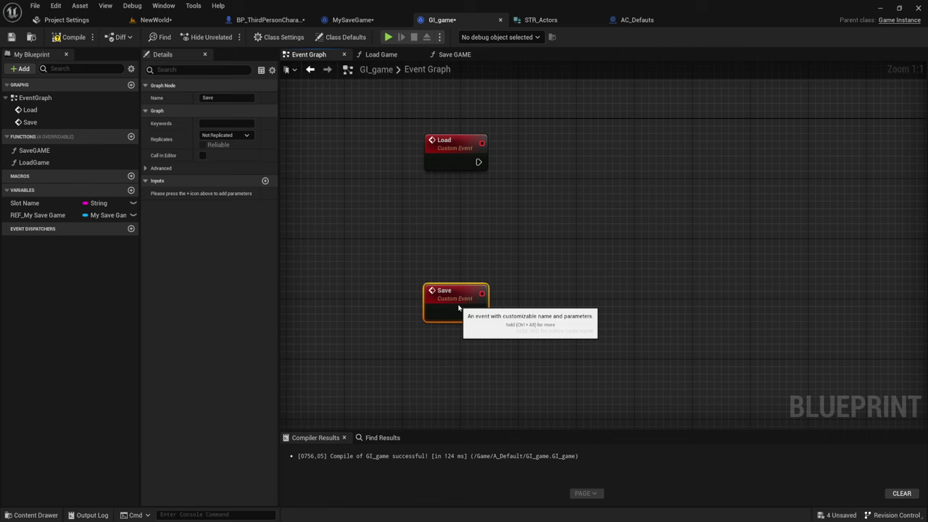
pyautogui.moveTo(462, 308); pyautogui.dragTo(391, 343, button='right')
pyautogui.moveTo(409, 196); pyautogui.dragTo(469, 192)
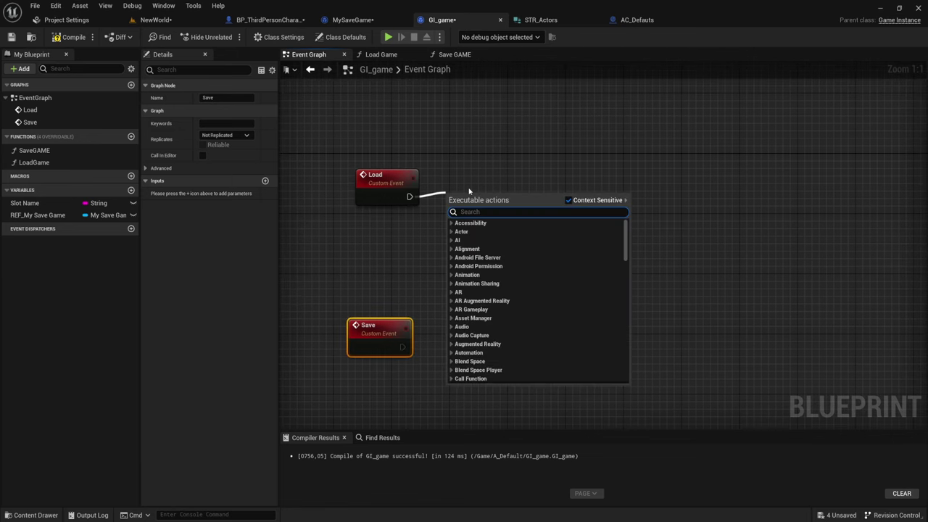
# Search 'for each' and add a For Each Loop after the Load event.
pyautogui.write('for')
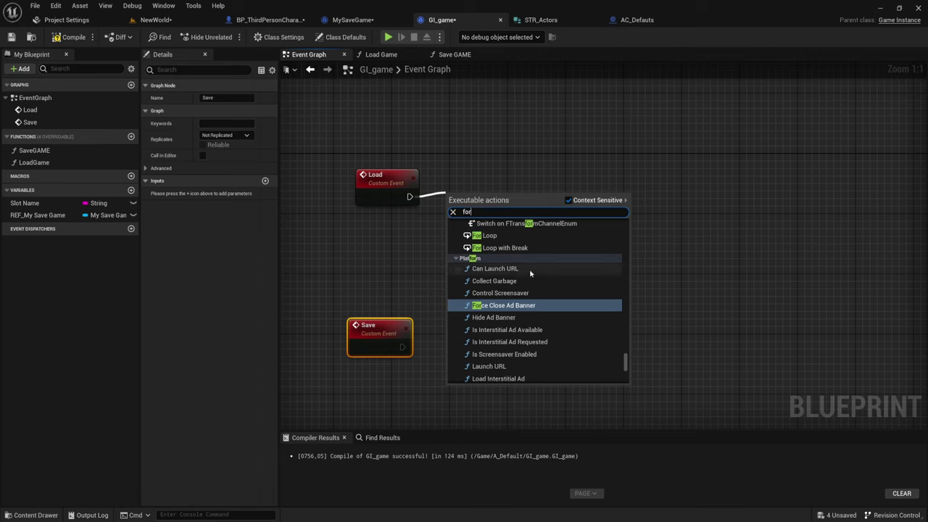
pyautogui.scroll(3, 530, 272)
pyautogui.scroll(2, 530, 274)
pyautogui.scroll(2, 530, 274)
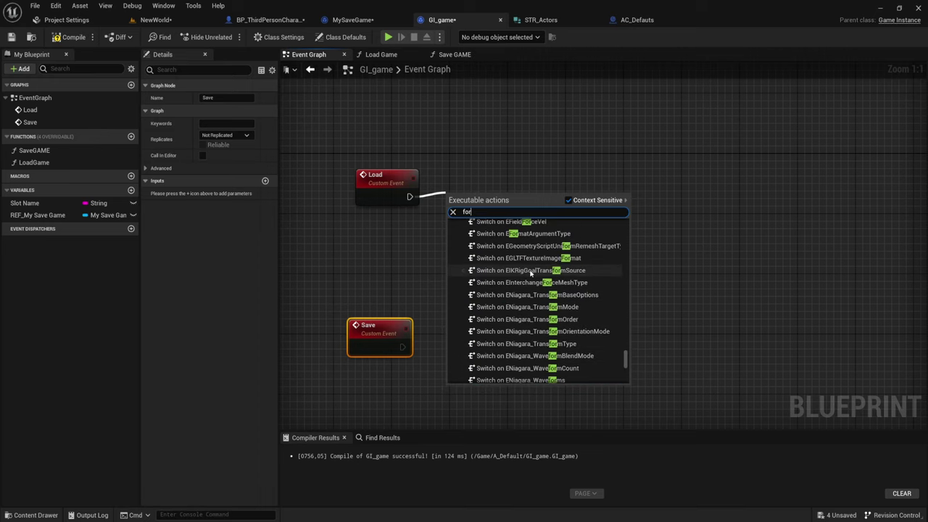
pyautogui.scroll(2, 531, 274)
pyautogui.scroll(2, 531, 273)
pyautogui.scroll(2, 531, 273)
pyautogui.scroll(2, 532, 273)
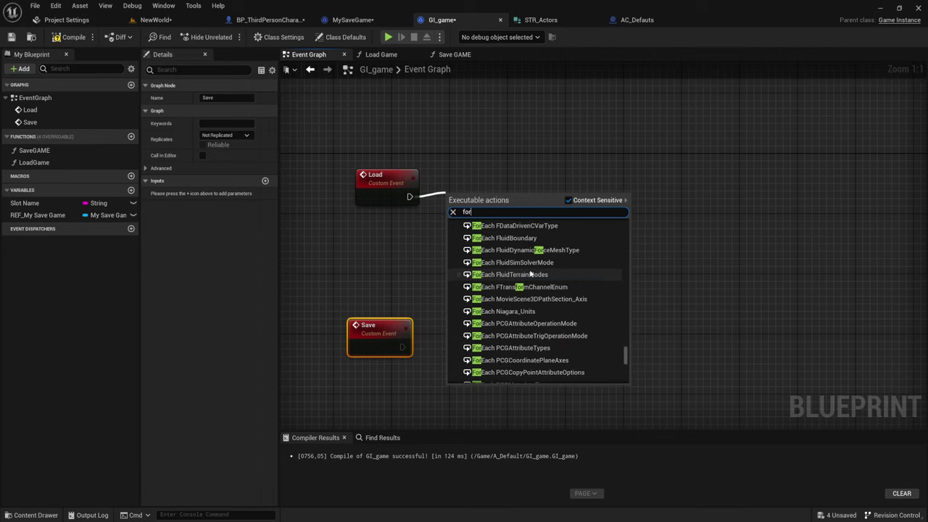
pyautogui.scroll(2, 532, 274)
pyautogui.scroll(2, 532, 273)
pyautogui.scroll(2, 532, 274)
pyautogui.scroll(2, 532, 273)
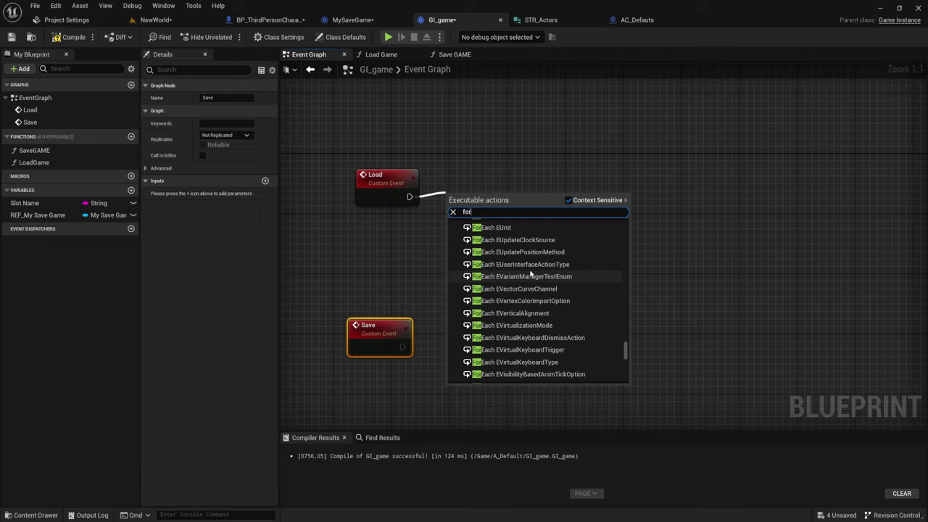
pyautogui.scroll(2, 531, 274)
pyautogui.scroll(2, 530, 274)
pyautogui.scroll(2, 530, 274)
pyautogui.scroll(2, 530, 273)
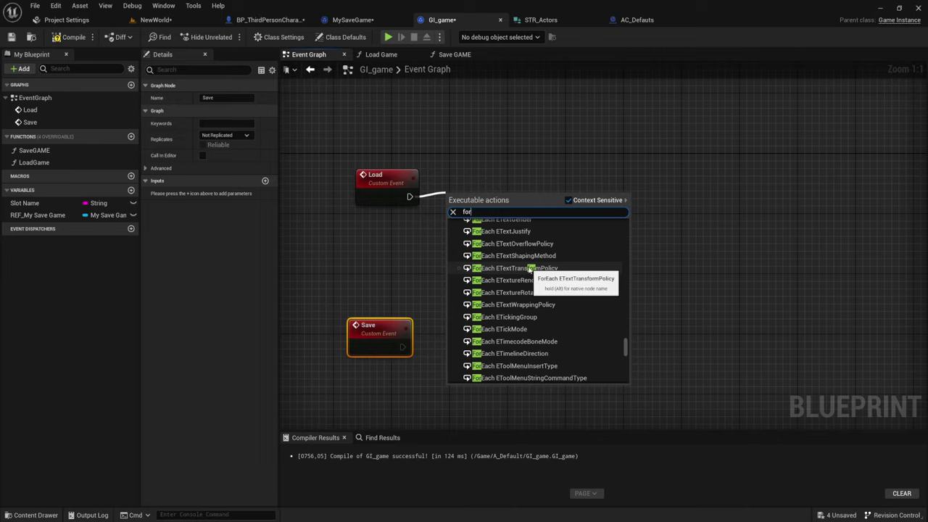
pyautogui.write('each')
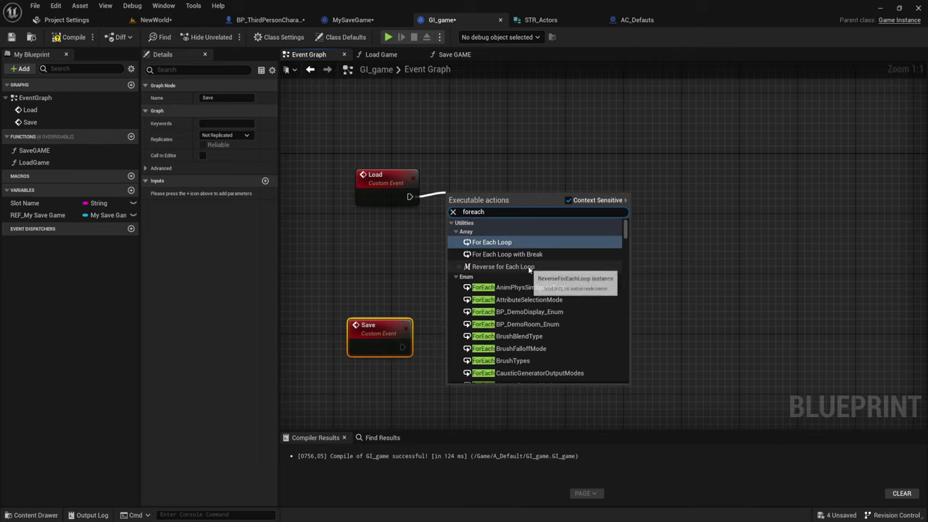
pyautogui.click(504, 245)
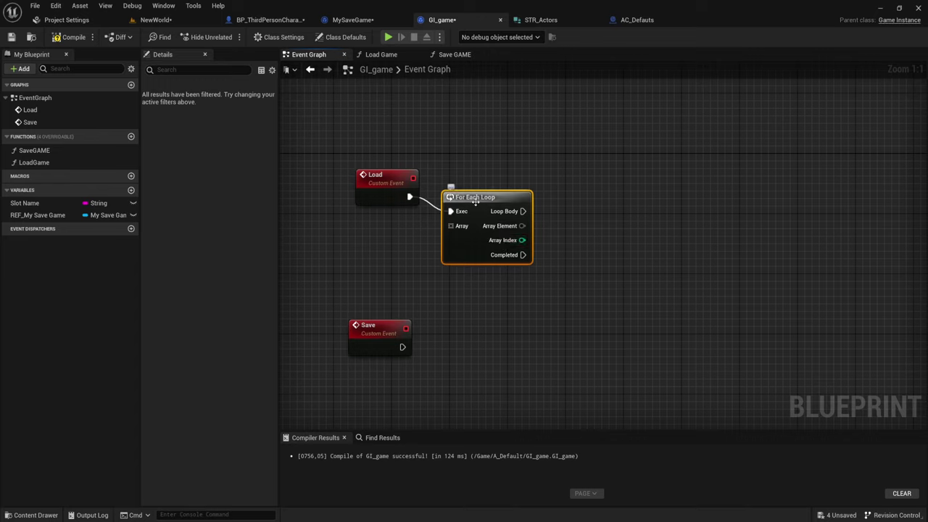
# Move the For Each Loop further right of Load and drag a wire from Load's exec output.
pyautogui.moveTo(505, 180)
pyautogui.mouseDown()
pyautogui.moveTo(518, 187)
pyautogui.moveTo(440, 227)
pyautogui.mouseUp()
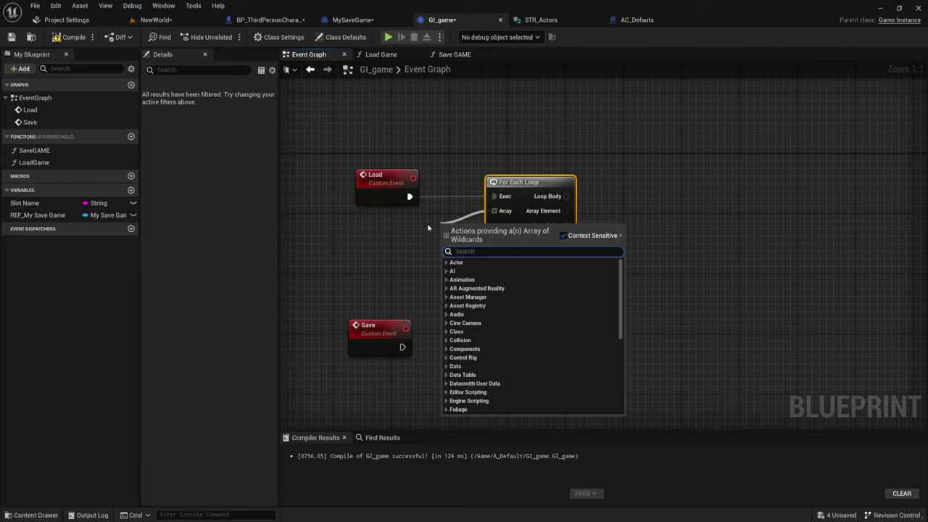
pyautogui.press('Escape')
pyautogui.moveTo(599, 270); pyautogui.dragTo(524, 280, button='right')
pyautogui.moveTo(486, 222); pyautogui.dragTo(552, 218)
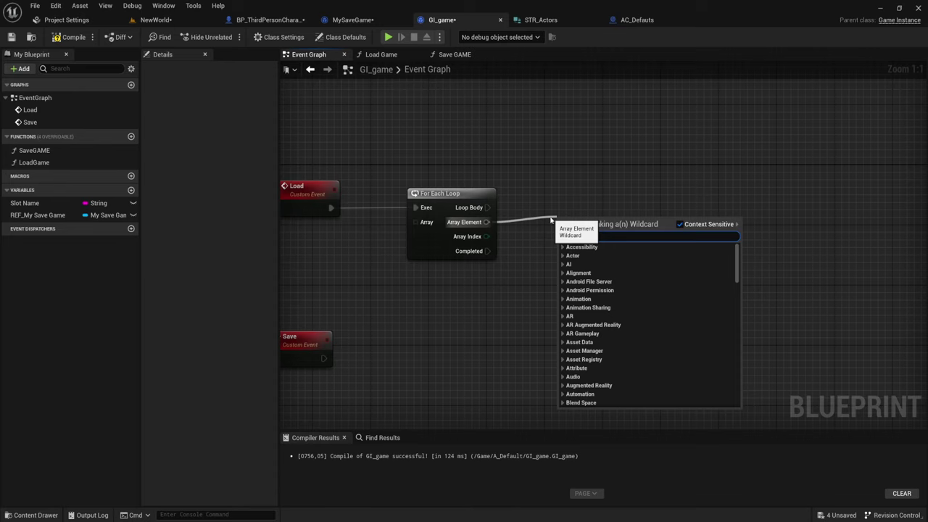
pyautogui.click(517, 171)
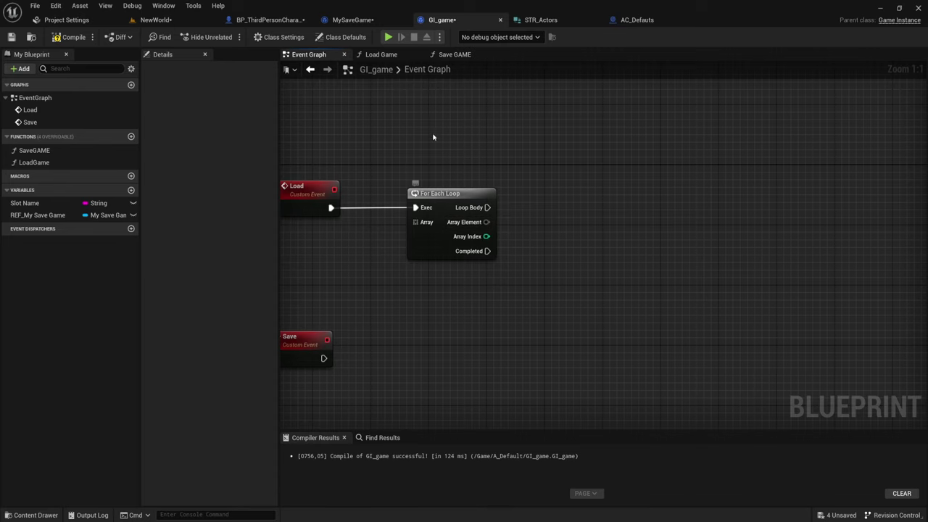
pyautogui.moveTo(433, 137); pyautogui.dragTo(464, 294)
pyautogui.moveTo(464, 294); pyautogui.dragTo(551, 280, button='right')
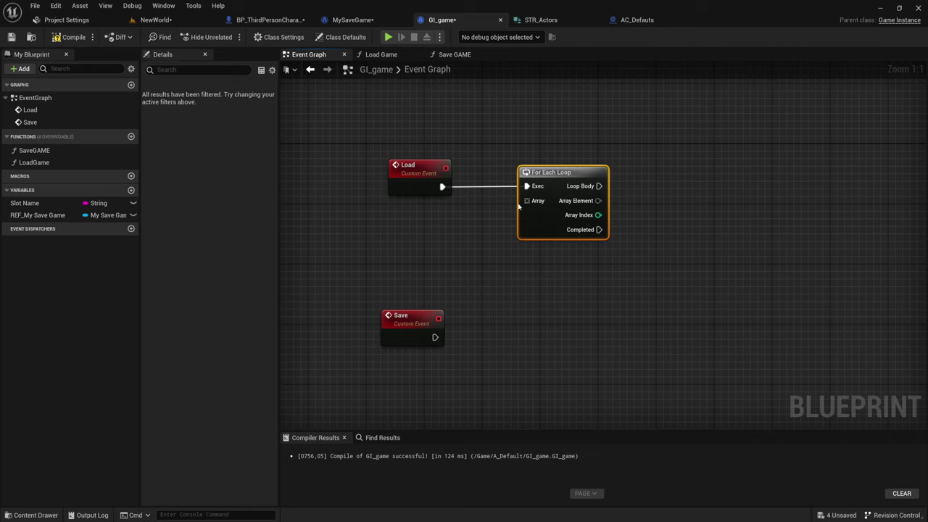
pyautogui.moveTo(539, 258); pyautogui.dragTo(573, 257, button='right')
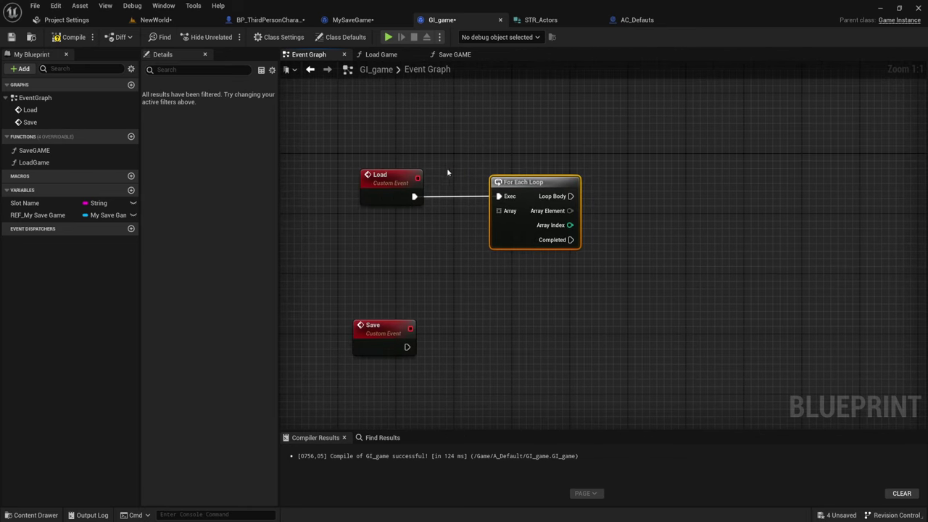
pyautogui.moveTo(448, 173); pyautogui.dragTo(476, 174, button='right')
pyautogui.moveTo(557, 184); pyautogui.dragTo(615, 184)
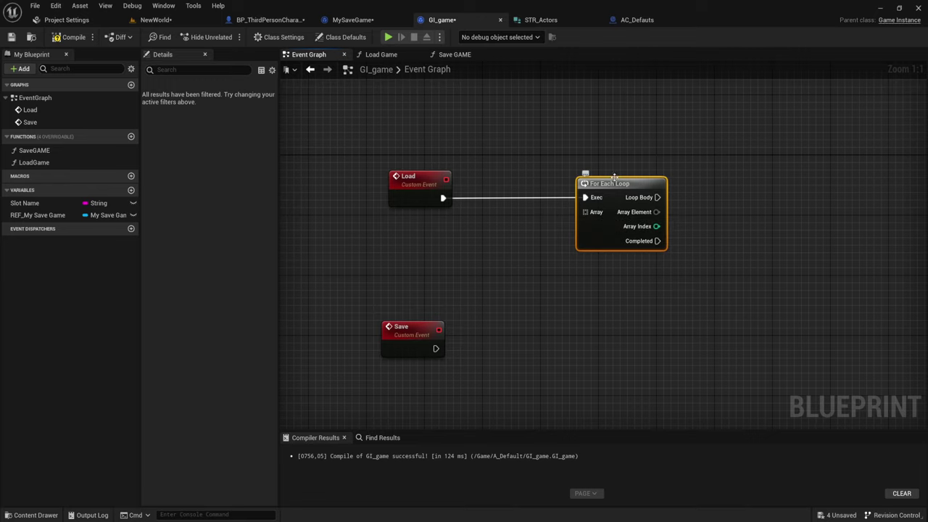
pyautogui.moveTo(536, 243); pyautogui.dragTo(505, 248, button='right')
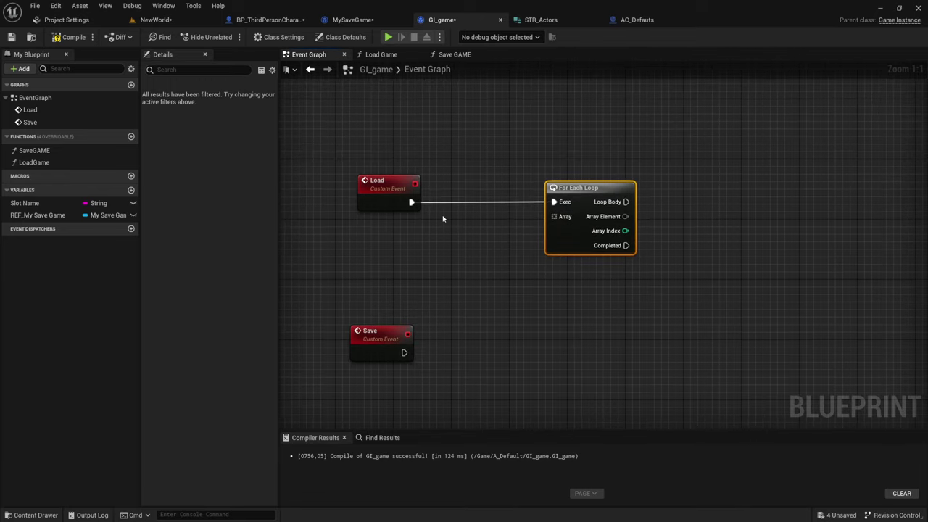
pyautogui.moveTo(412, 202); pyautogui.dragTo(428, 204)
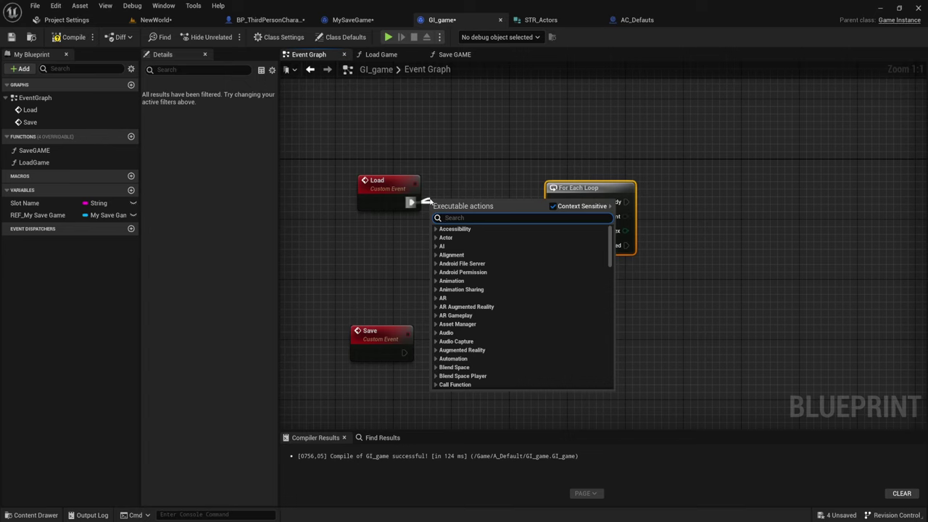
# Insert Get All Actors Of Class after Load, set class AC_Defauts, and wire Out Actors to Array.
pyautogui.write('get')
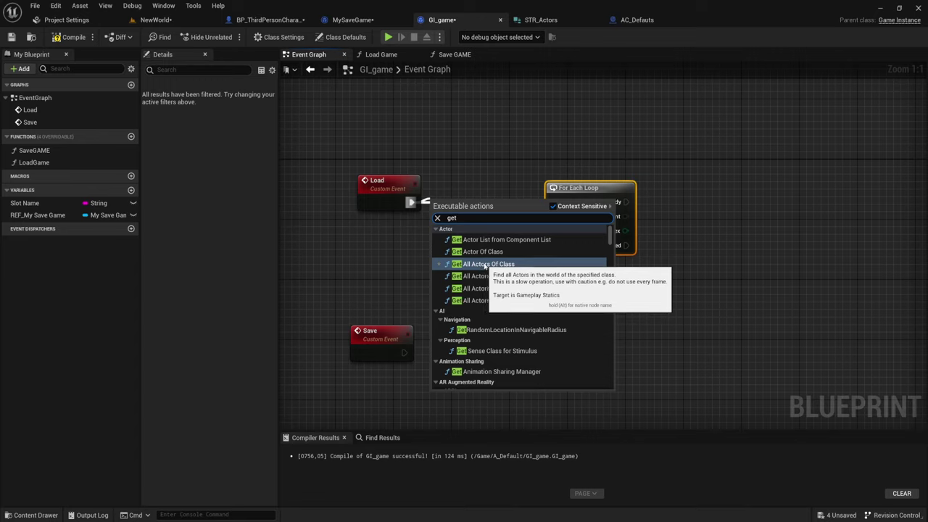
pyautogui.click(481, 265)
pyautogui.moveTo(627, 186); pyautogui.dragTo(636, 194)
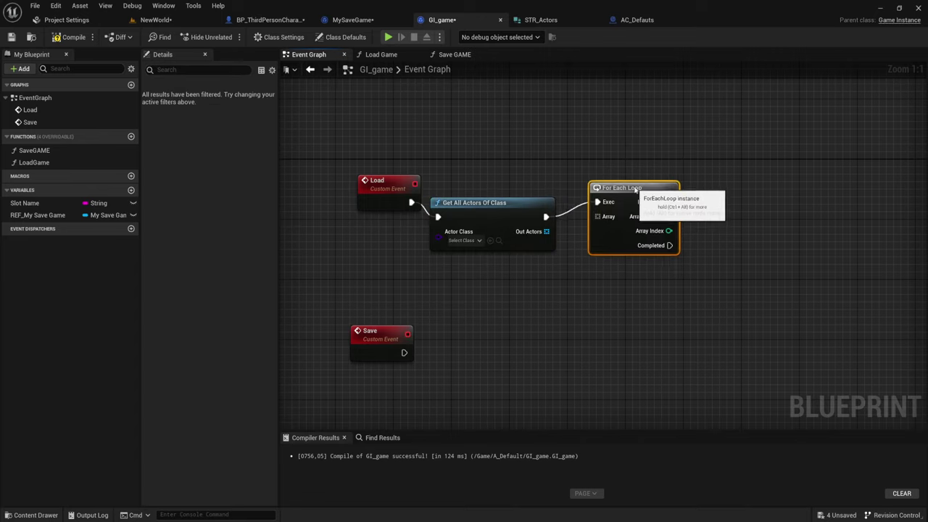
pyautogui.moveTo(493, 240); pyautogui.dragTo(494, 224)
pyautogui.moveTo(499, 254); pyautogui.dragTo(481, 257, button='right')
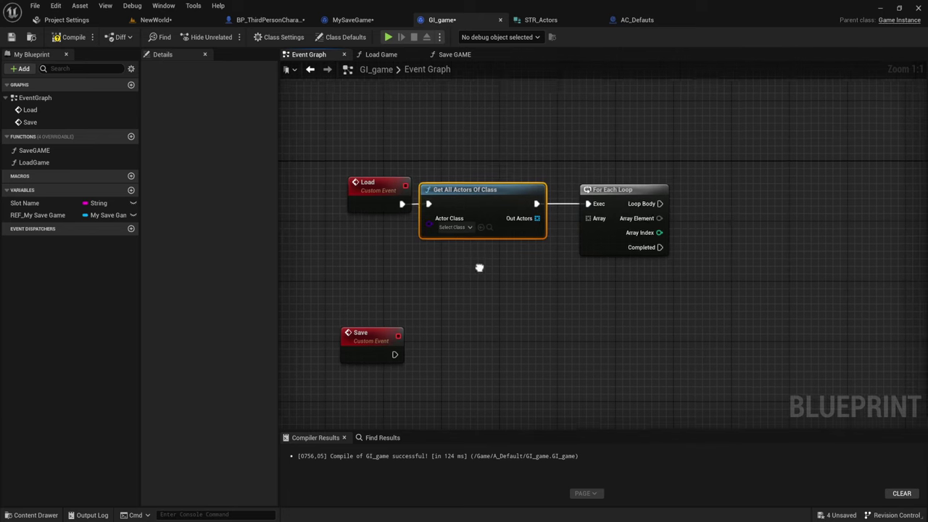
pyautogui.click(456, 229)
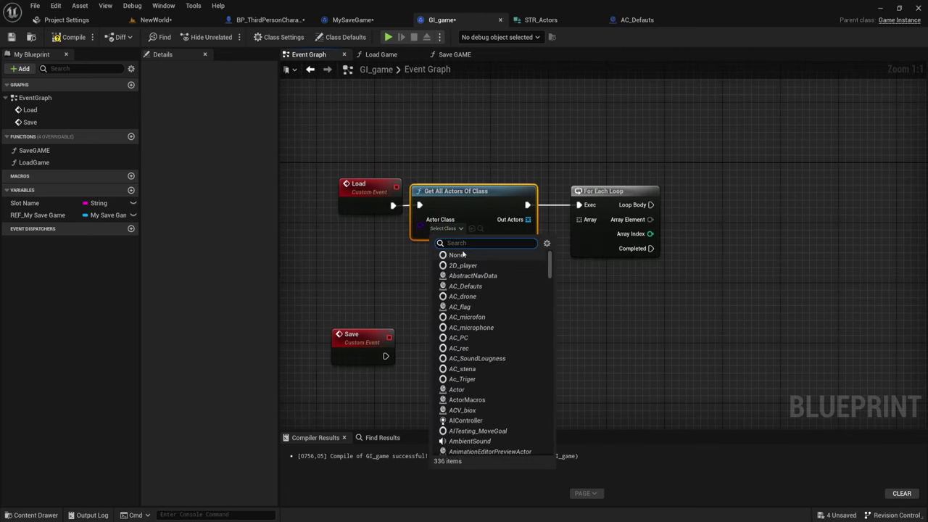
pyautogui.click(475, 287)
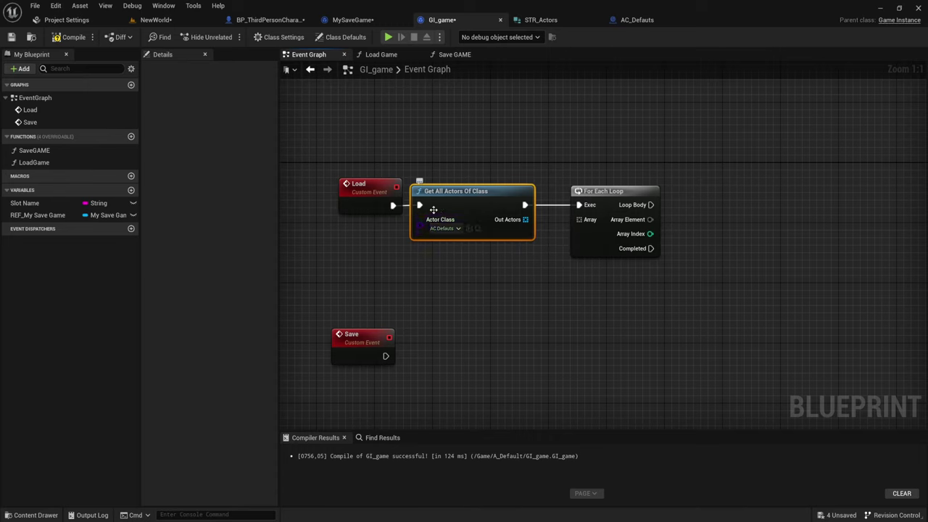
pyautogui.moveTo(493, 268); pyautogui.dragTo(490, 250, button='right')
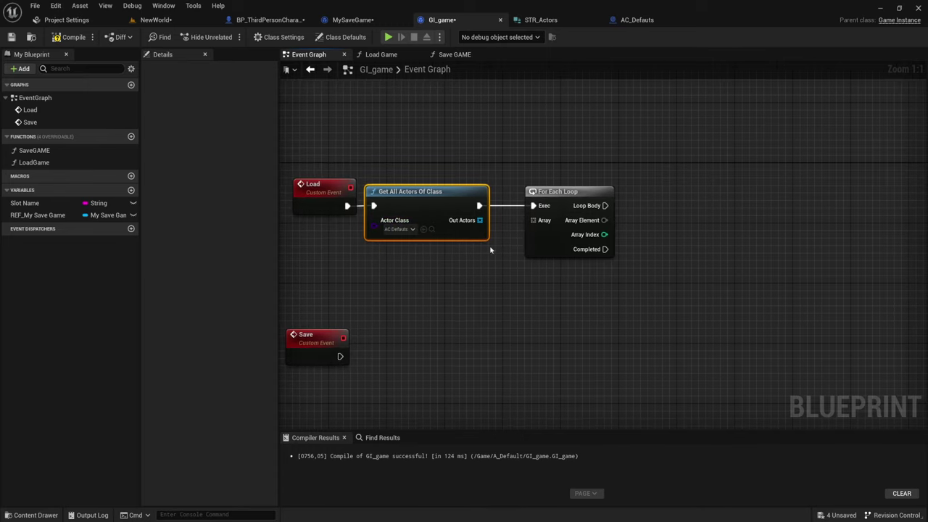
pyautogui.moveTo(479, 220)
pyautogui.mouseDown()
pyautogui.moveTo(533, 220)
pyautogui.moveTo(537, 206)
pyautogui.mouseUp()
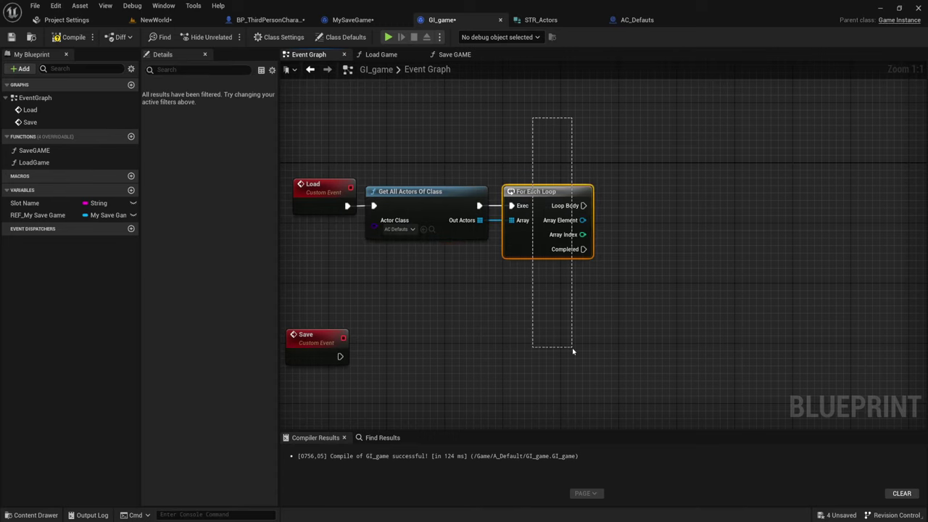
# Drag a Load Game call into the graph, wire Loop Body to it, then compile and save GI_game.
pyautogui.moveTo(578, 348); pyautogui.dragTo(640, 312, button='right')
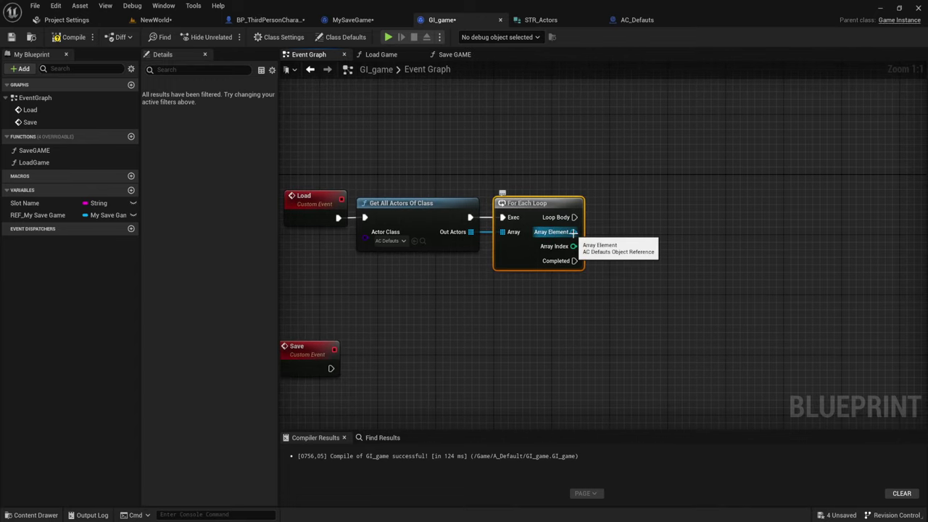
pyautogui.moveTo(573, 233); pyautogui.dragTo(490, 261, button='right')
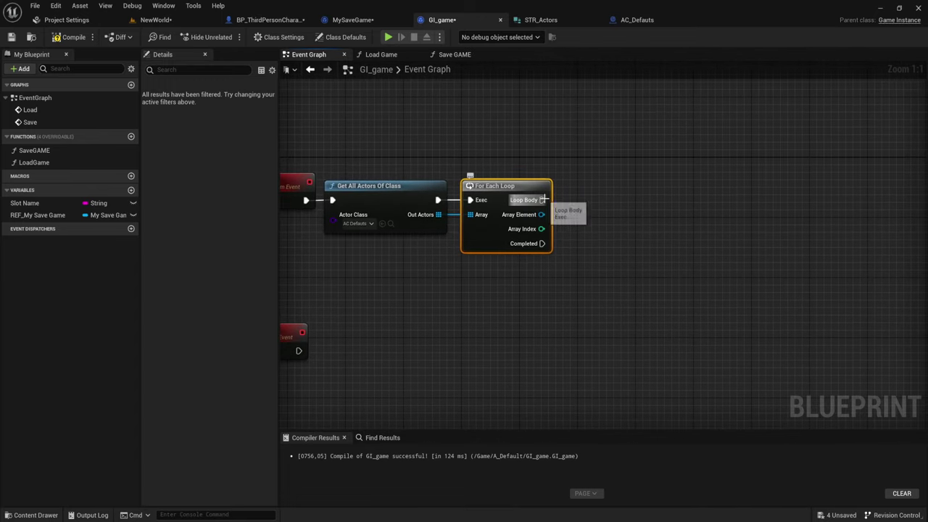
pyautogui.moveTo(542, 200); pyautogui.dragTo(609, 201)
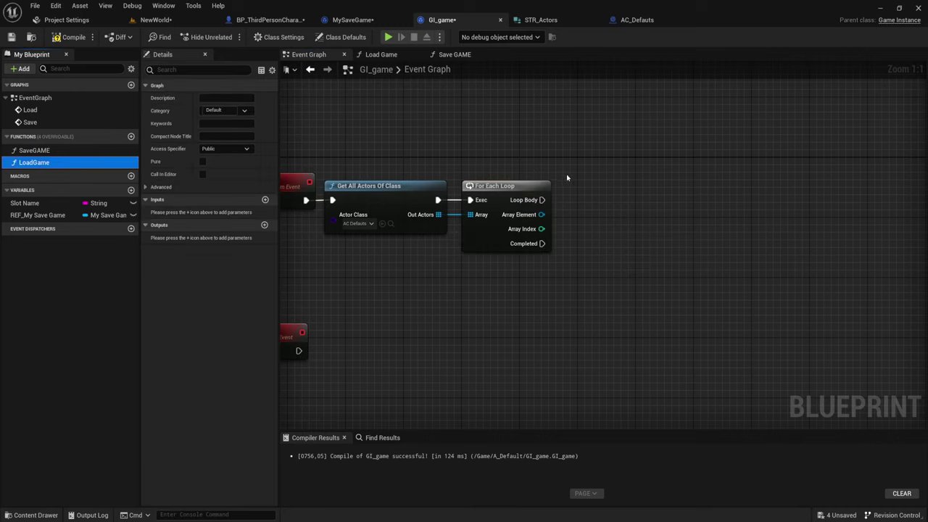
pyautogui.moveTo(29, 164); pyautogui.dragTo(589, 178)
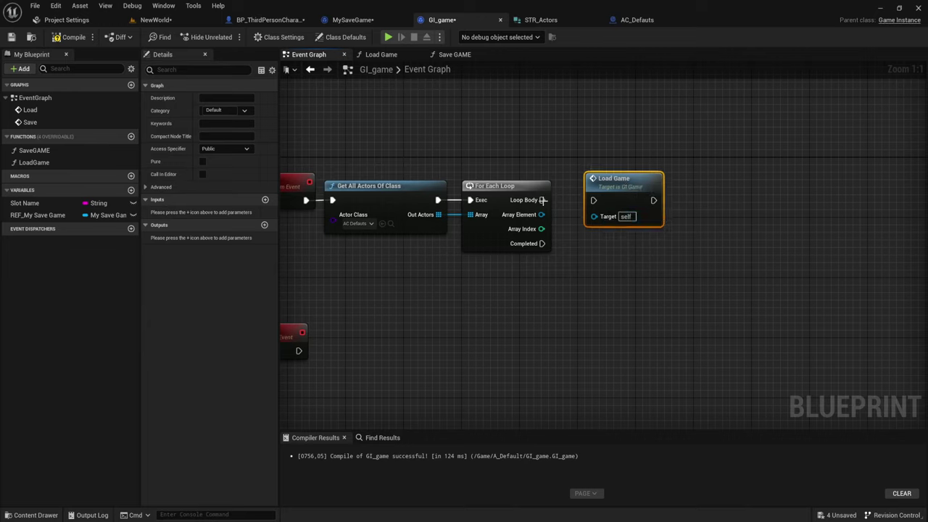
pyautogui.moveTo(542, 200); pyautogui.dragTo(593, 202)
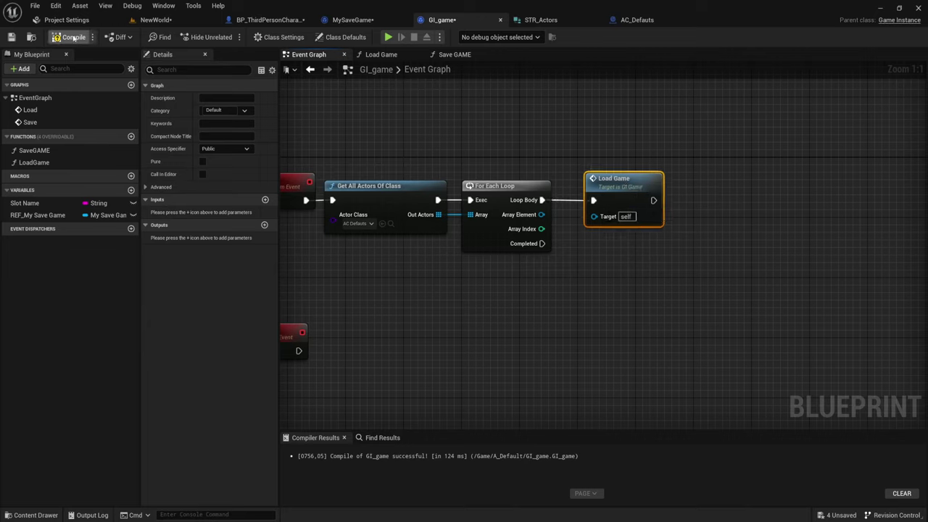
pyautogui.click(73, 37)
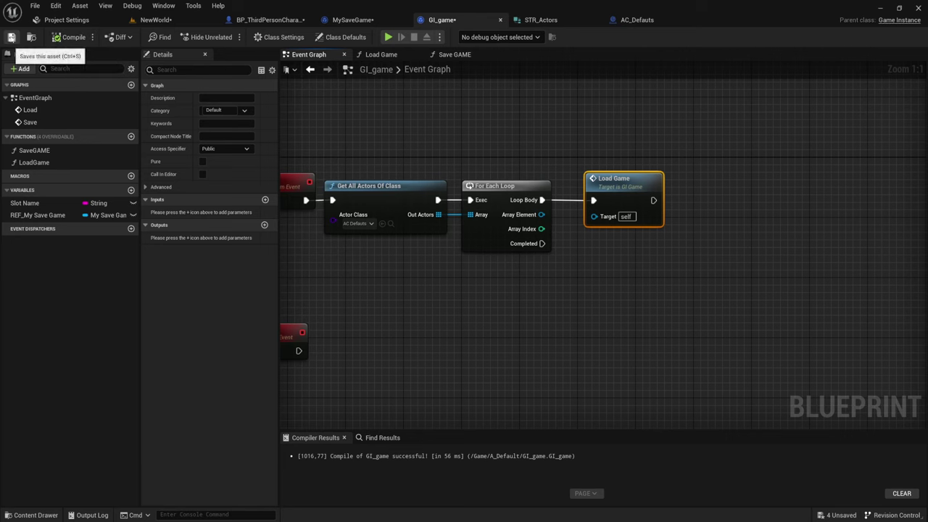
pyautogui.click(11, 37)
# Review the Load Game and Save GAME graphs, then return to the Event Graph and centre the nodes.
pyautogui.click(385, 55)
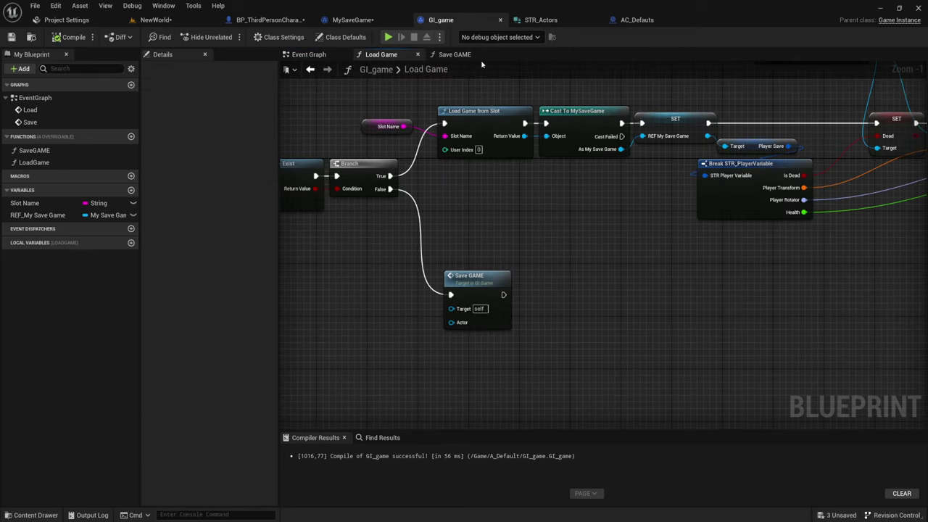
pyautogui.click(456, 55)
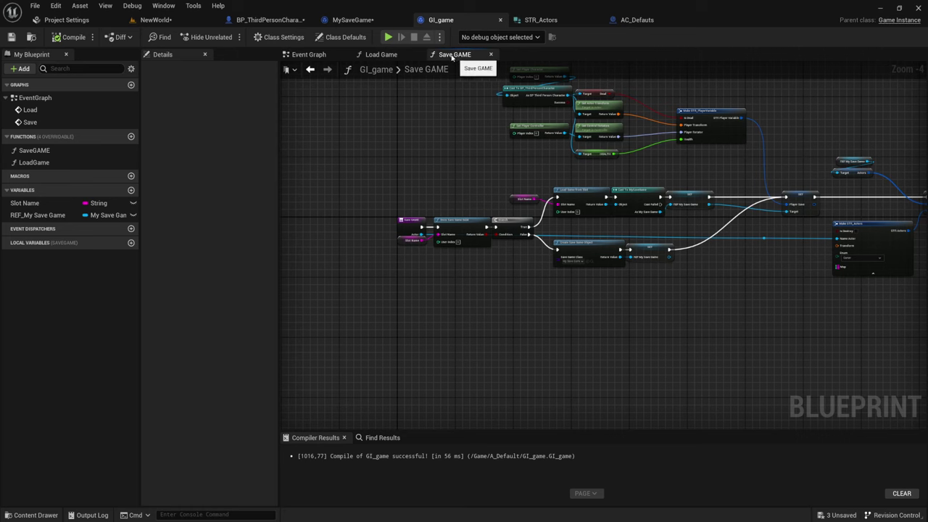
pyautogui.click(312, 54)
pyautogui.moveTo(381, 262); pyautogui.dragTo(470, 226, button='right')
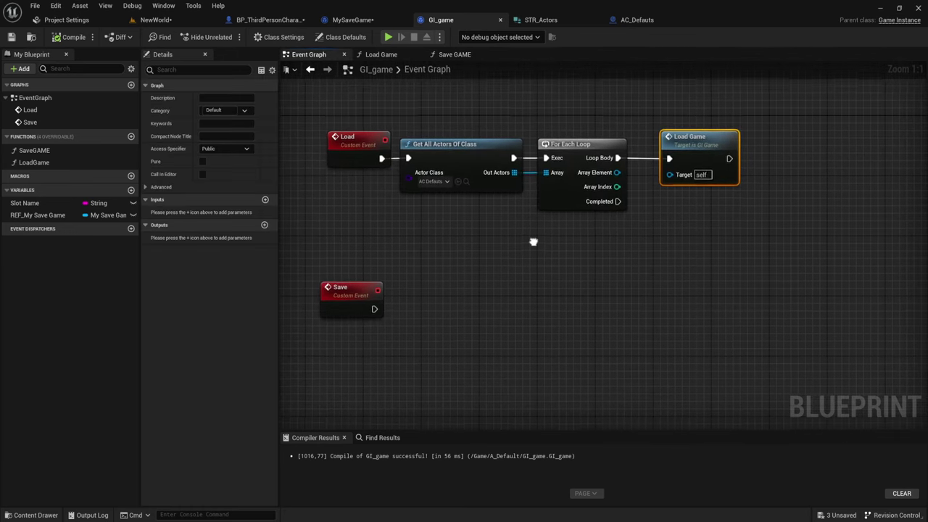
# Copy Get All Actors Of Class and For Each Loop beside Save, wire Save in, and add Save GAME.
pyautogui.moveTo(498, 210); pyautogui.dragTo(472, 192)
pyautogui.moveTo(557, 159); pyautogui.dragTo(582, 140)
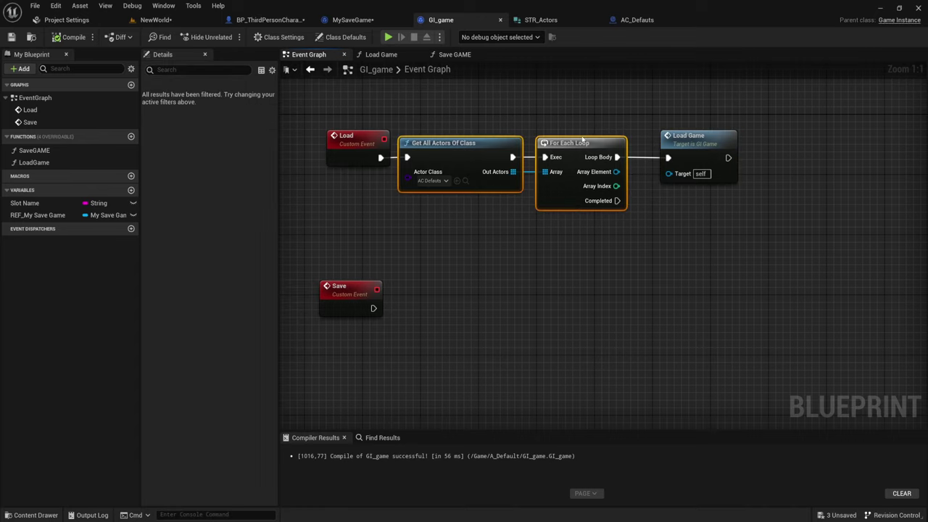
pyautogui.hotkey('ctrl', 'c')
pyautogui.hotkey('ctrl', 'v')
pyautogui.moveTo(464, 284); pyautogui.dragTo(446, 309)
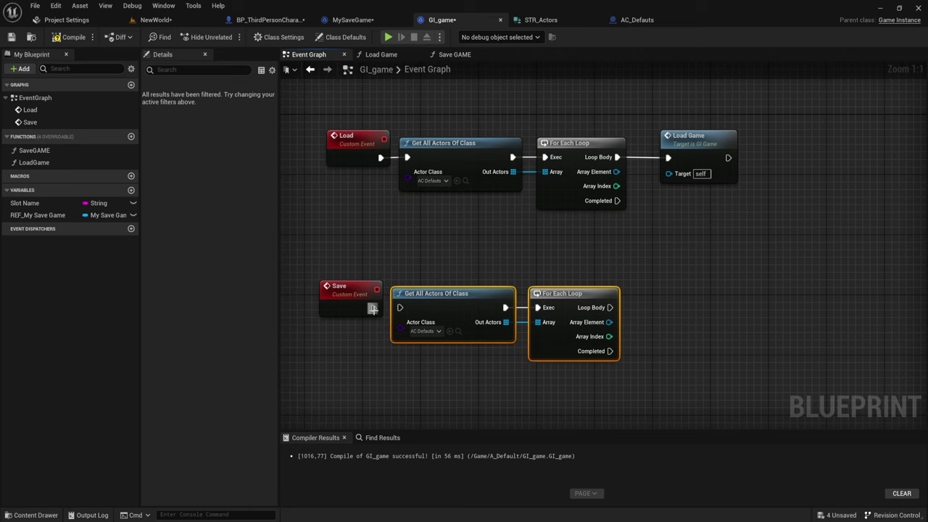
pyautogui.moveTo(373, 309); pyautogui.dragTo(400, 308)
pyautogui.moveTo(679, 355); pyautogui.dragTo(655, 286, button='right')
pyautogui.moveTo(34, 150)
pyautogui.mouseDown()
pyautogui.moveTo(623, 226)
pyautogui.moveTo(623, 272)
pyautogui.mouseUp()
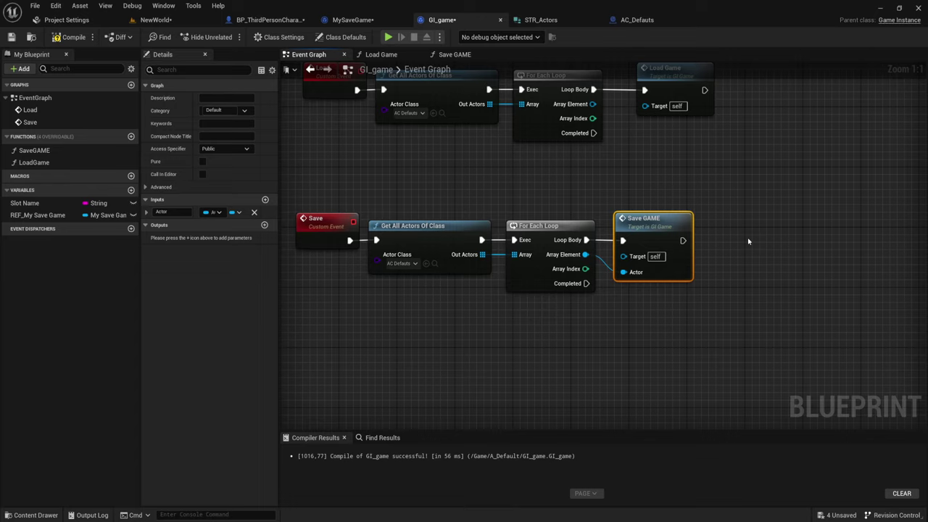
# Add a Print String with 'Hello' off the Save loop's Completed pin.
pyautogui.moveTo(749, 242); pyautogui.dragTo(687, 241, button='right')
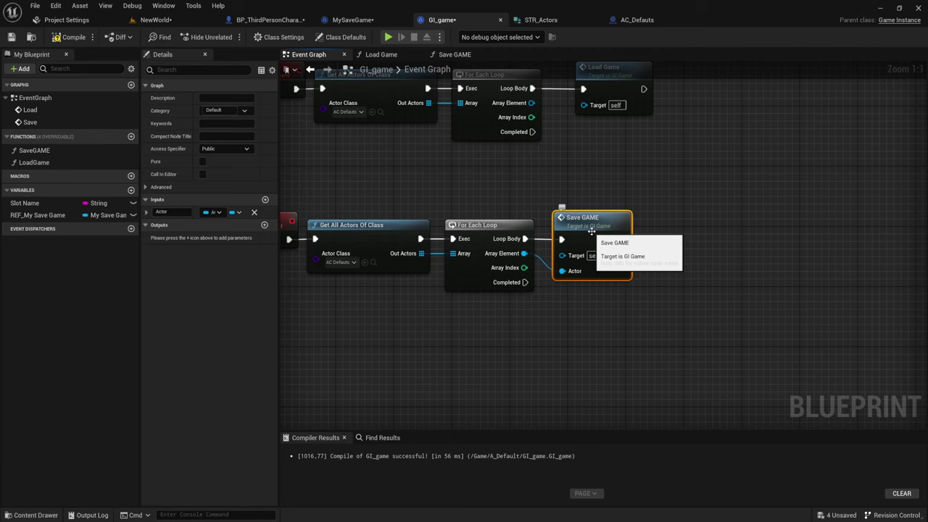
pyautogui.moveTo(592, 231); pyautogui.dragTo(621, 190, button='right')
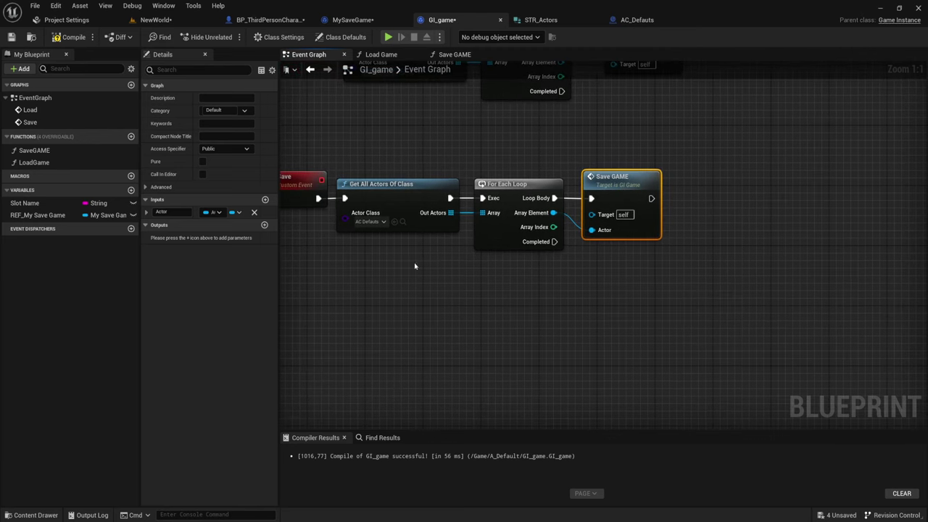
pyautogui.moveTo(354, 276)
pyautogui.mouseDown()
pyautogui.moveTo(618, 200)
pyautogui.moveTo(616, 191)
pyautogui.mouseUp()
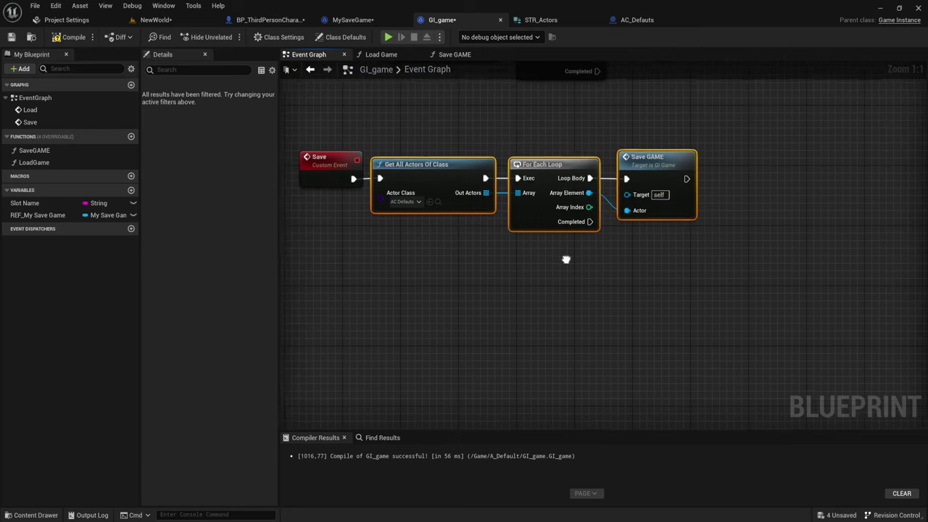
pyautogui.moveTo(563, 259); pyautogui.dragTo(528, 281, button='right')
pyautogui.moveTo(552, 241); pyautogui.dragTo(591, 293)
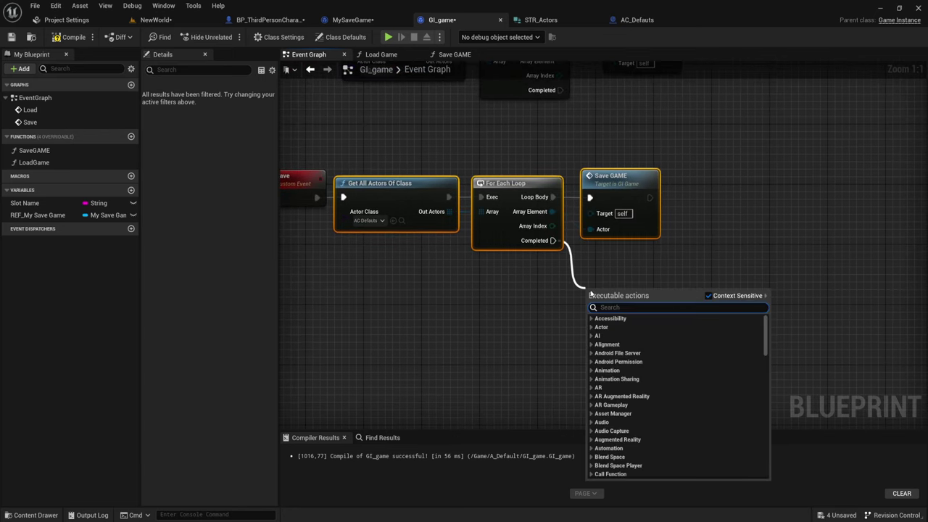
pyautogui.write('print')
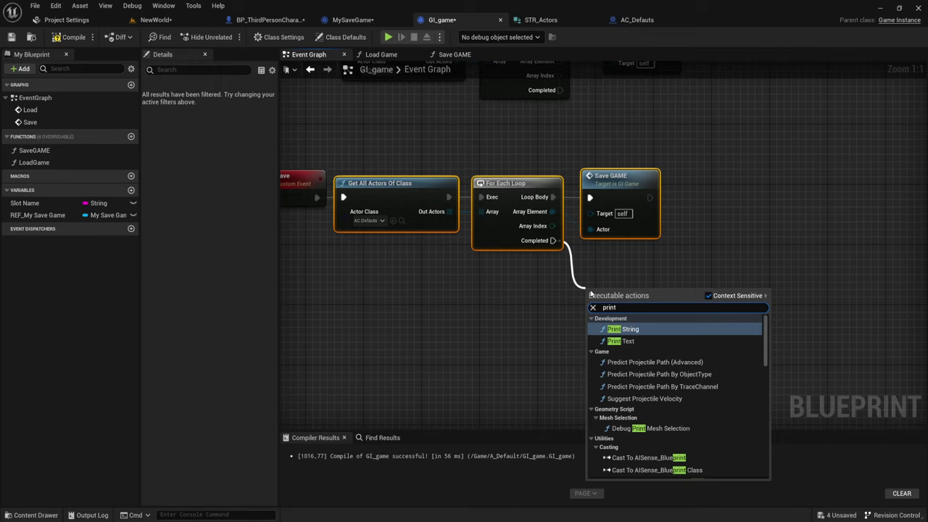
pyautogui.press('Return')
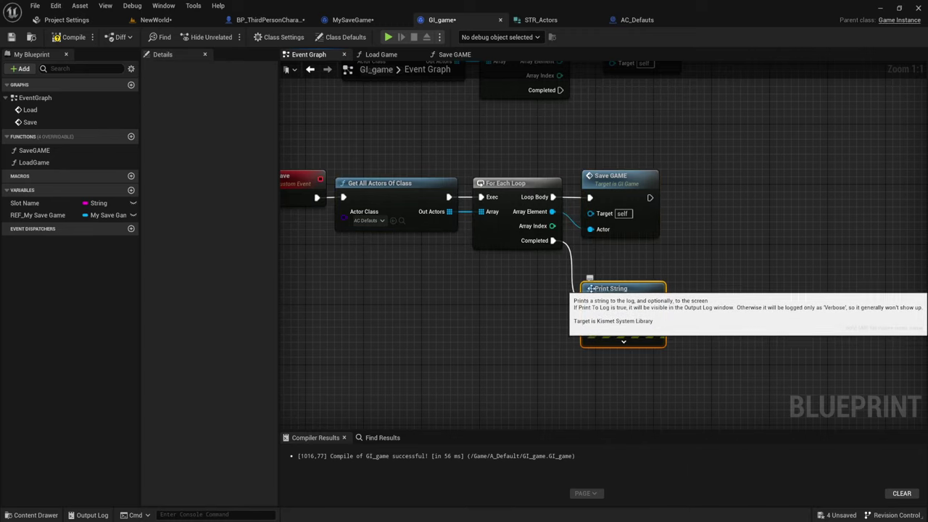
pyautogui.moveTo(620, 283)
pyautogui.mouseDown(button='right')
pyautogui.moveTo(562, 294)
pyautogui.moveTo(584, 274)
pyautogui.mouseUp(button='right')
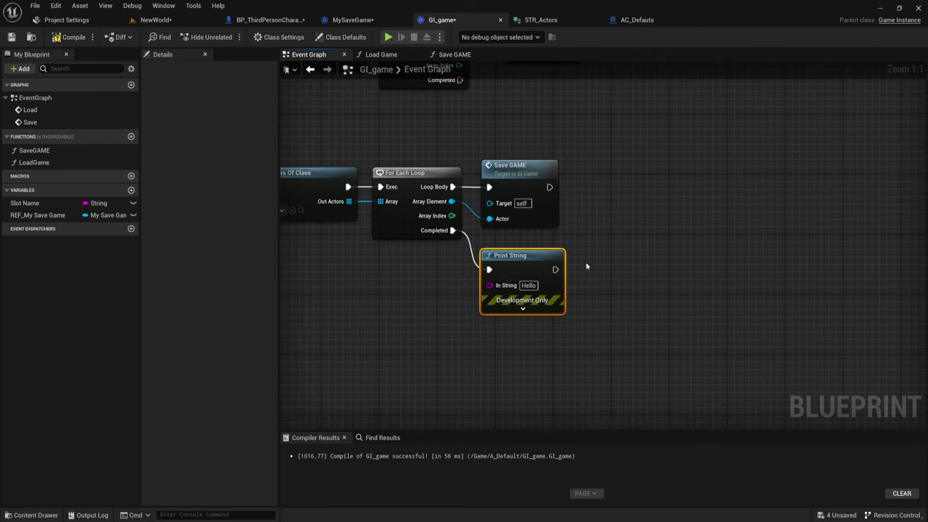
pyautogui.moveTo(521, 273); pyautogui.dragTo(521, 257)
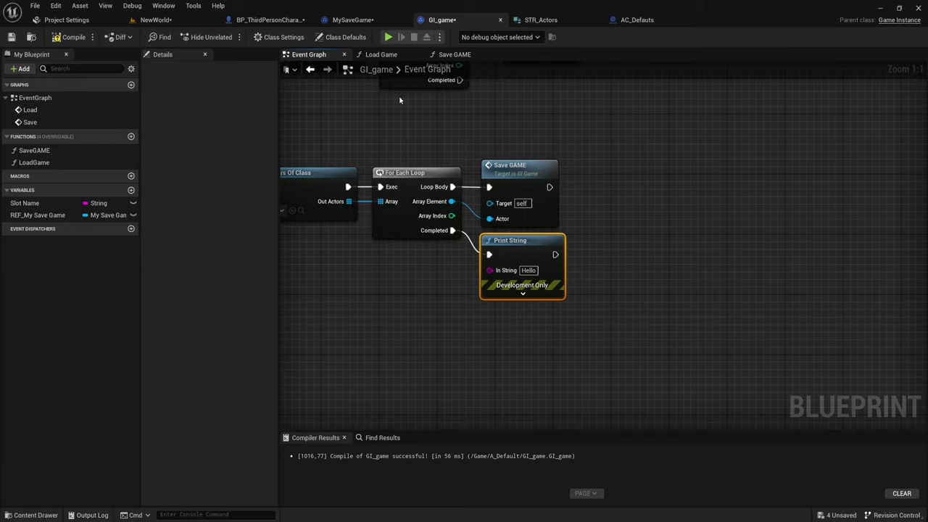
# Look over the whole Load Game function graph.
pyautogui.click(383, 55)
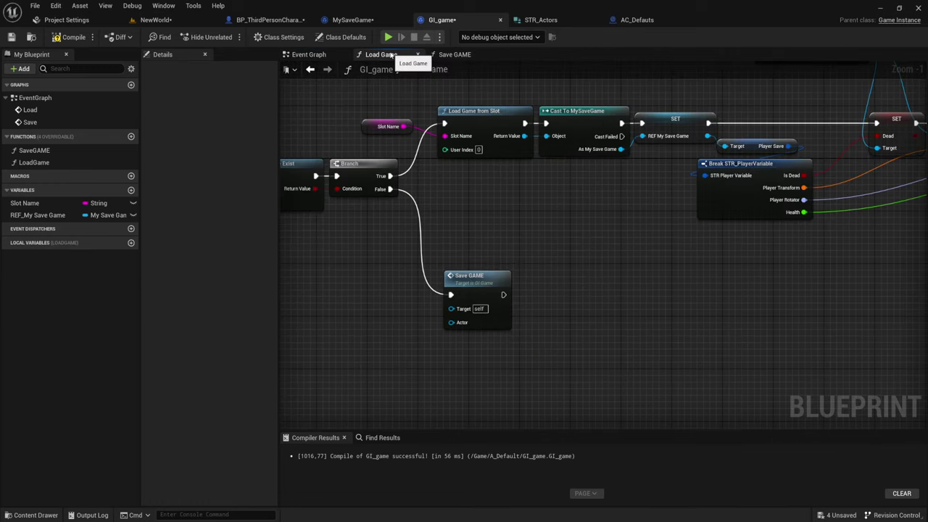
pyautogui.scroll(-1, 568, 206)
pyautogui.scroll(-3, 568, 205)
pyautogui.moveTo(458, 222); pyautogui.dragTo(568, 238, button='right')
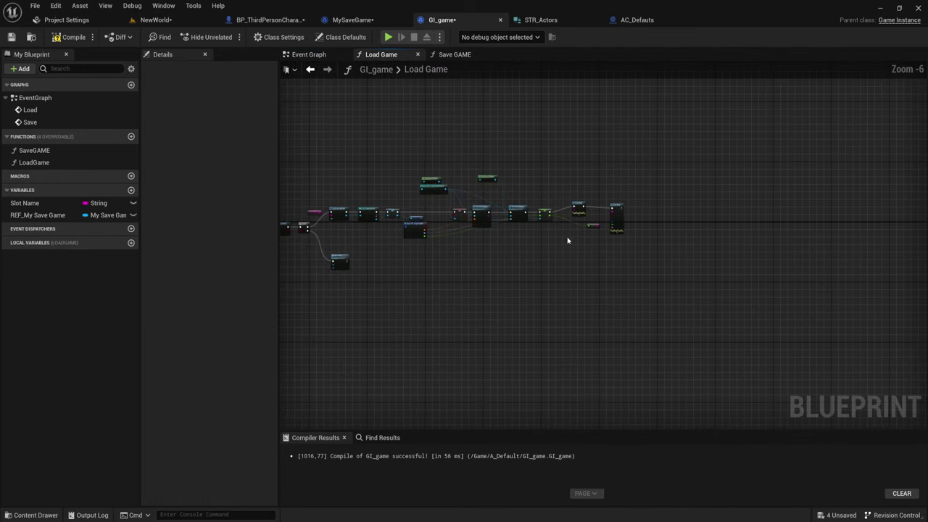
pyautogui.scroll(2, 475, 224)
# Switch to the Save GAME graph and centre the ADD and Make STR_Actors nodes.
pyautogui.click(460, 56)
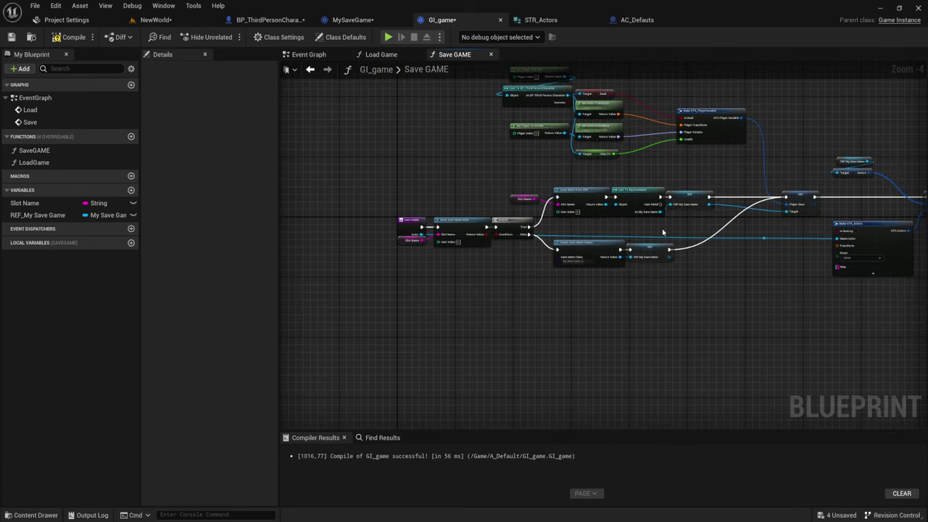
pyautogui.scroll(-2, 595, 239)
pyautogui.scroll(3, 747, 257)
pyautogui.moveTo(746, 257); pyautogui.dragTo(498, 263, button='right')
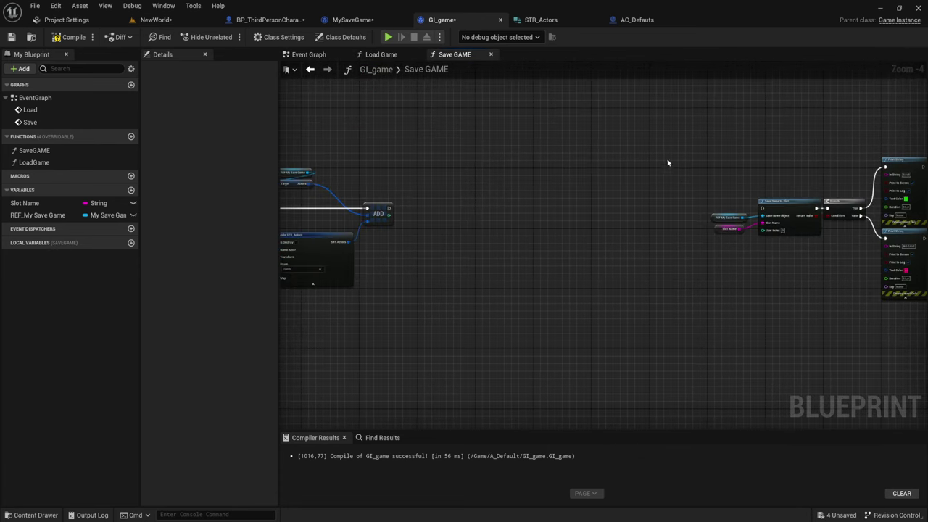
pyautogui.scroll(-3, 596, 174)
pyautogui.scroll(3, 599, 218)
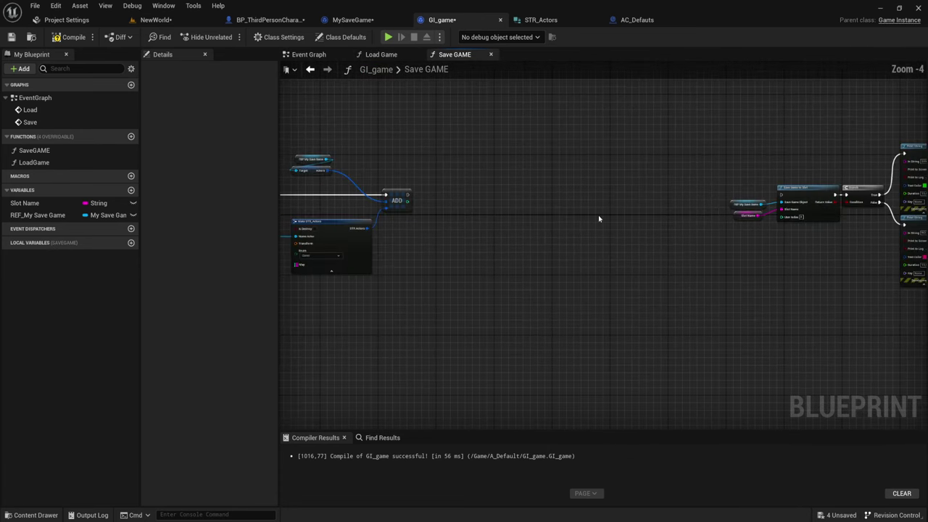
pyautogui.moveTo(599, 219); pyautogui.dragTo(628, 218, button='right')
pyautogui.scroll(2, 544, 201)
pyautogui.moveTo(543, 201); pyautogui.dragTo(697, 205, button='right')
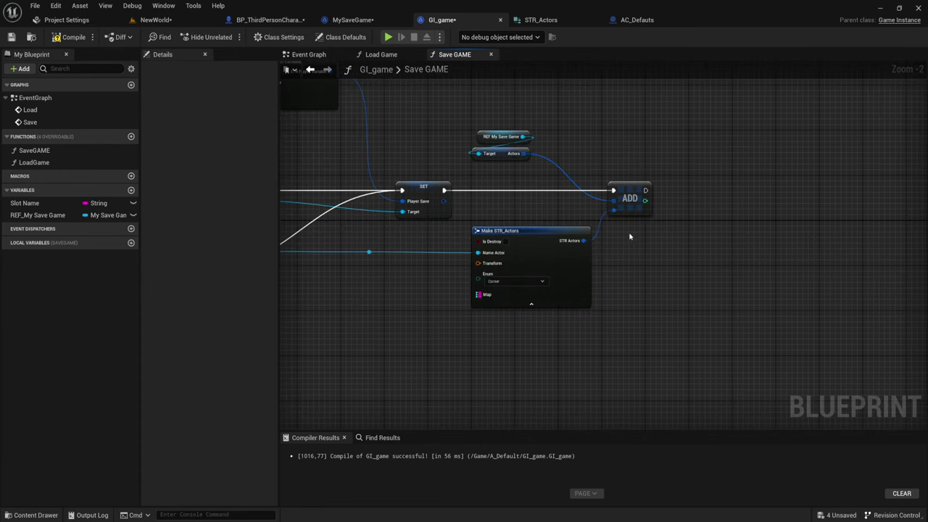
pyautogui.moveTo(629, 236)
pyautogui.mouseDown(button='right')
pyautogui.moveTo(710, 207)
pyautogui.moveTo(695, 243)
pyautogui.mouseUp(button='right')
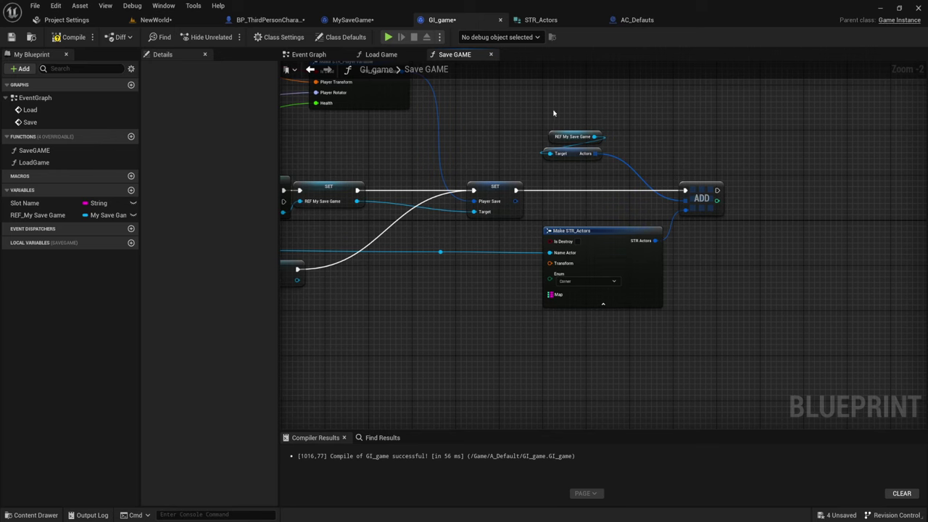
# Select the actor-record and save chain nodes, then frame SET, ADD and Make STR_Actors.
pyautogui.moveTo(541, 121)
pyautogui.mouseDown()
pyautogui.moveTo(719, 368)
pyautogui.moveTo(783, 379)
pyautogui.mouseUp()
pyautogui.moveTo(438, 322)
pyautogui.mouseDown(button='right')
pyautogui.moveTo(574, 322)
pyautogui.moveTo(614, 336)
pyautogui.mouseUp(button='right')
pyautogui.scroll(-1, 672, 357)
pyautogui.moveTo(322, 164); pyautogui.dragTo(389, 180, button='right')
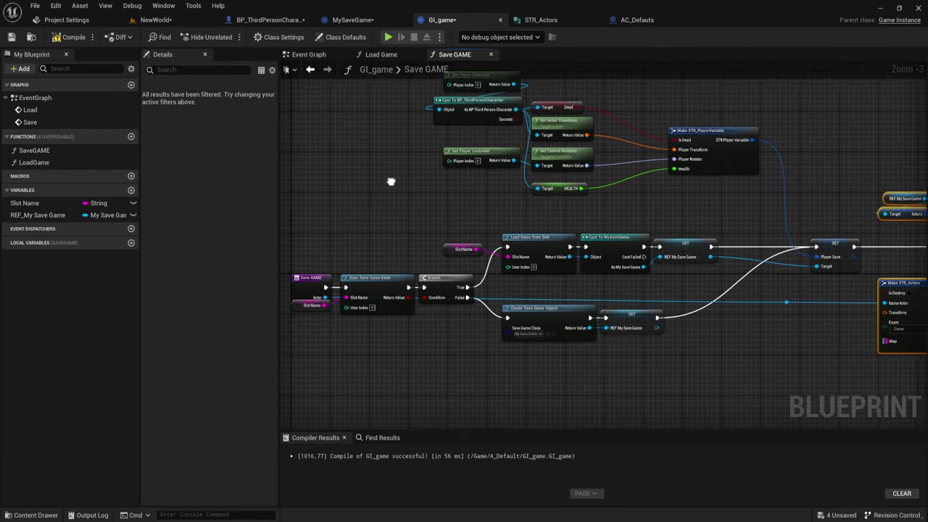
pyautogui.moveTo(355, 231); pyautogui.dragTo(766, 359)
pyautogui.moveTo(767, 359); pyautogui.dragTo(430, 334, button='right')
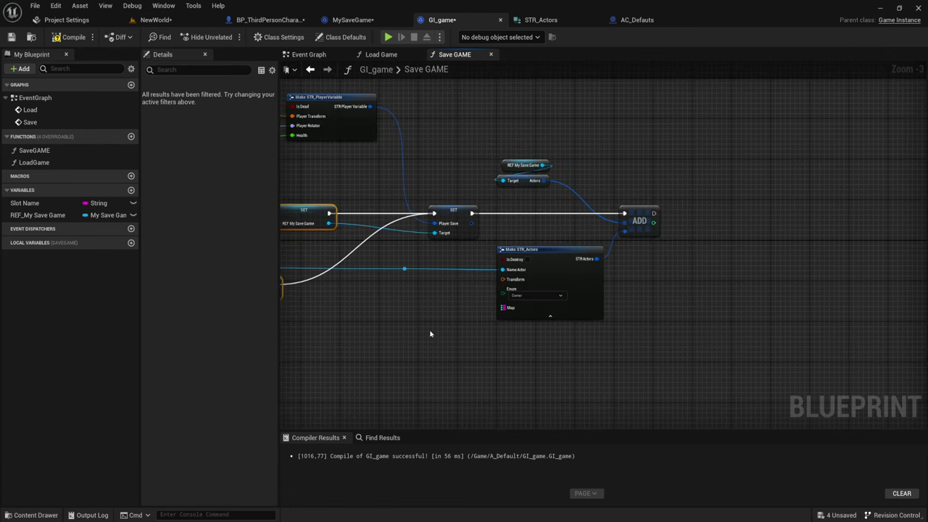
pyautogui.scroll(1, 656, 273)
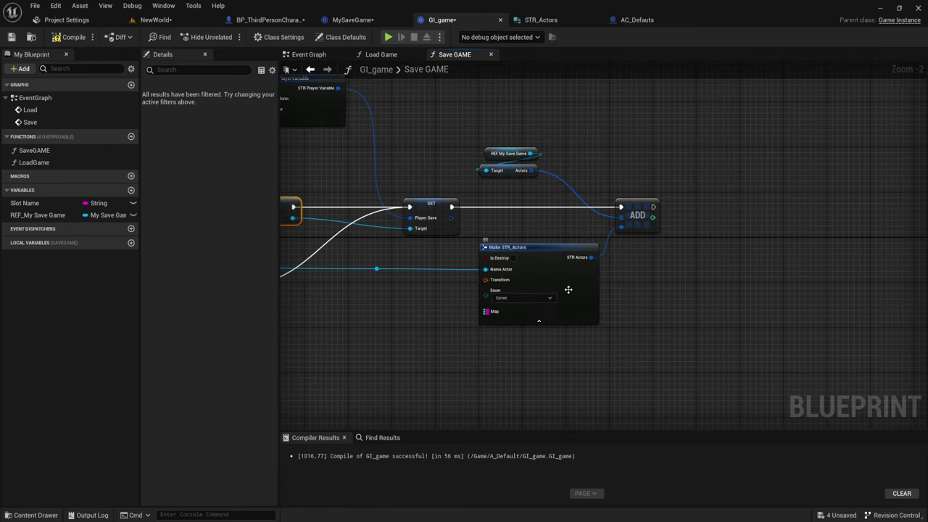
pyautogui.scroll(1, 615, 284)
pyautogui.scroll(1, 622, 245)
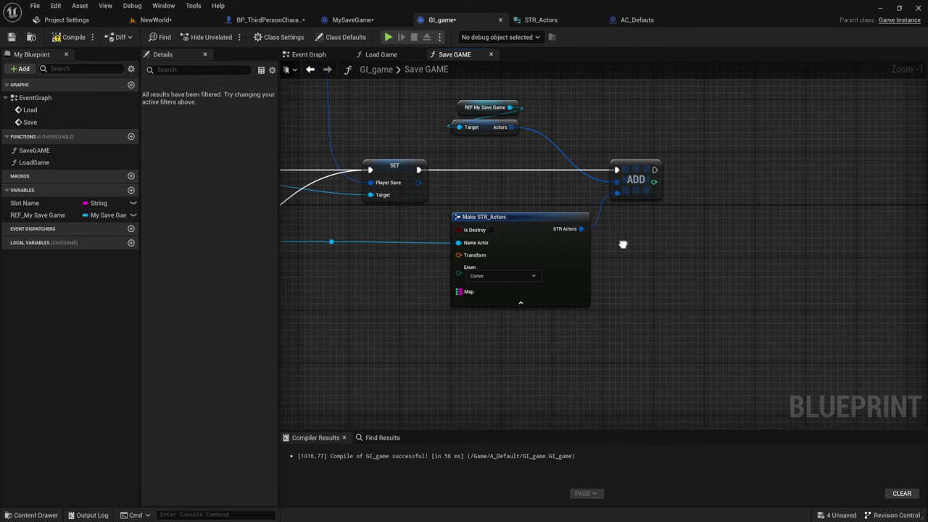
pyautogui.moveTo(622, 245); pyautogui.dragTo(465, 236, button='right')
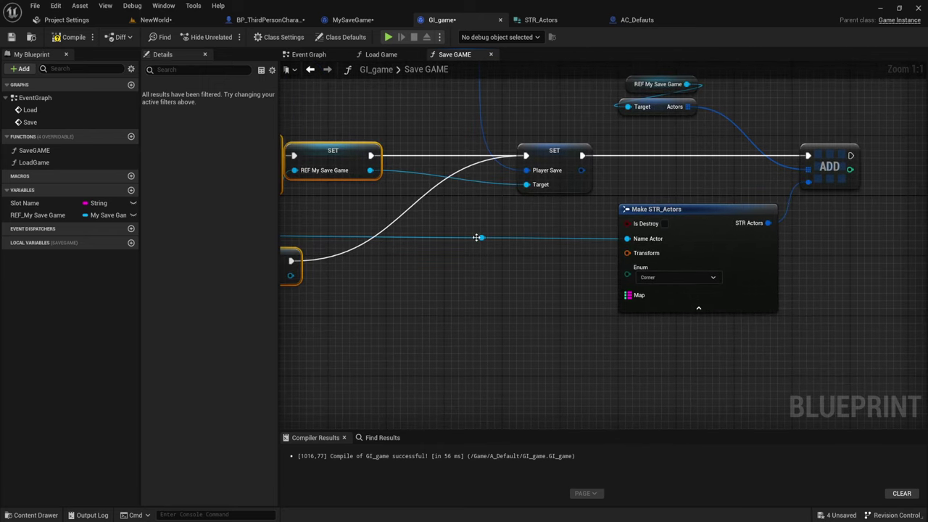
# Add an Is Destroy? getter for the actor and feed it into Make STR_Actors.
pyautogui.moveTo(477, 237); pyautogui.dragTo(484, 226)
pyautogui.write('is')
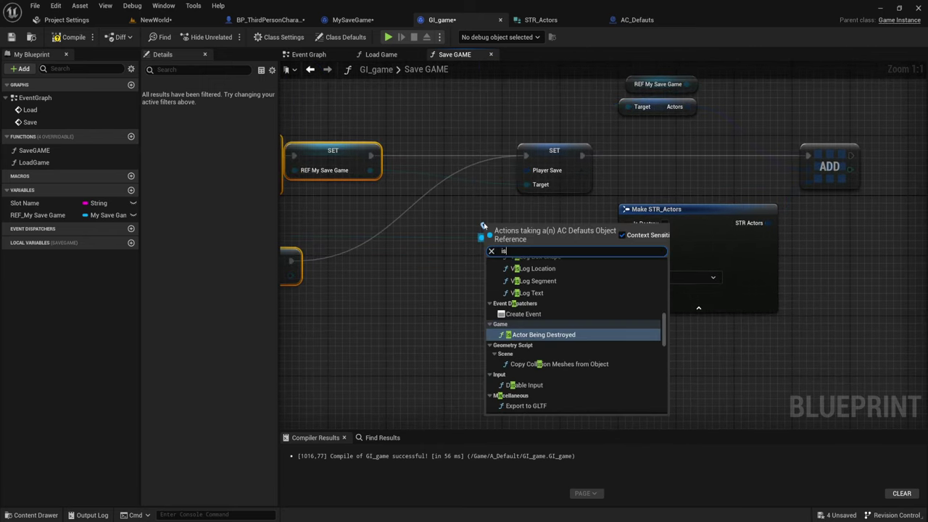
pyautogui.write(' defa')
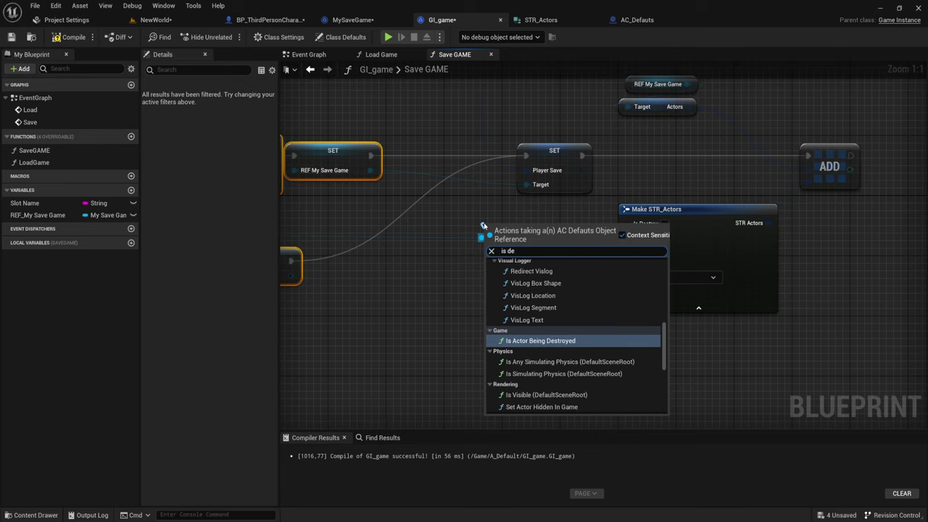
pyautogui.scroll(-1, 535, 287)
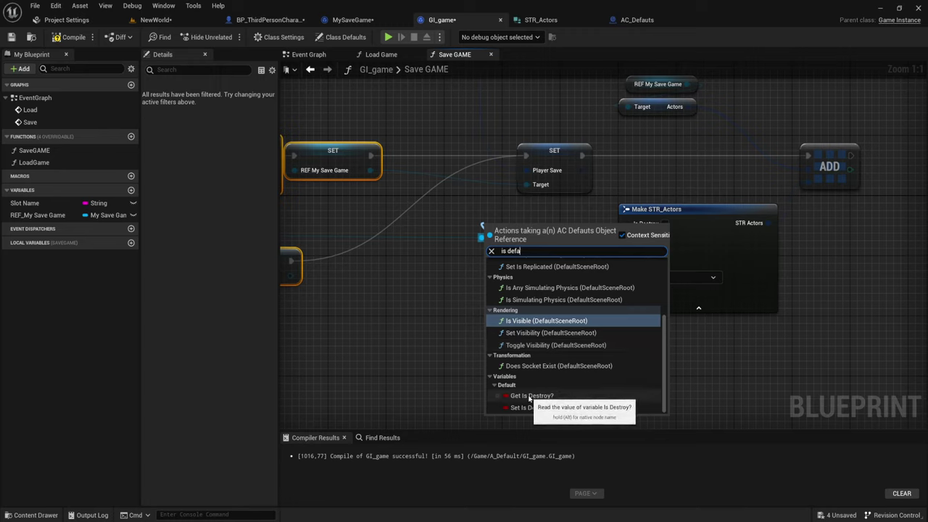
pyautogui.click(533, 396)
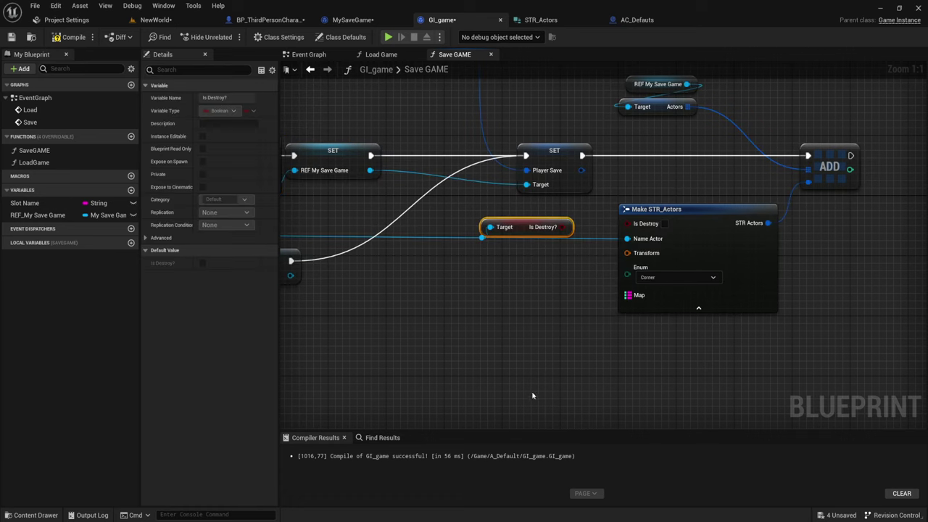
pyautogui.moveTo(564, 227); pyautogui.dragTo(628, 223)
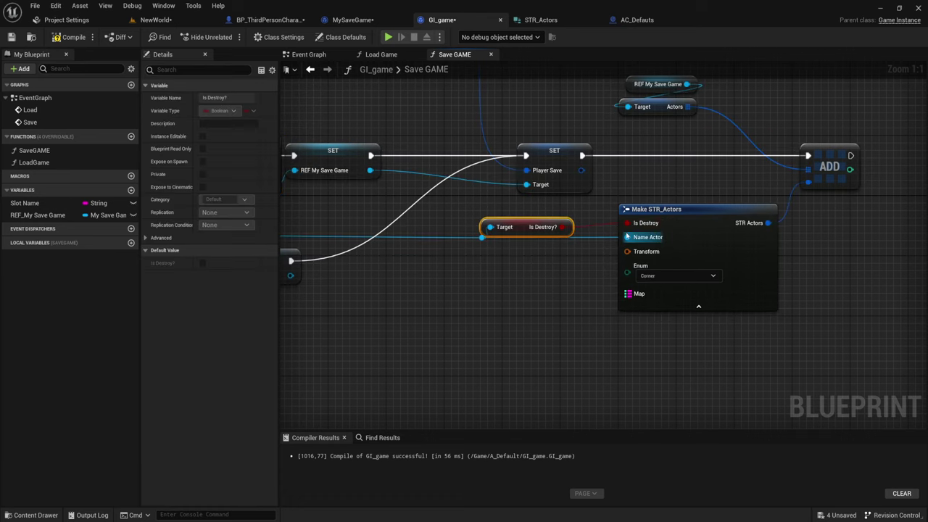
pyautogui.moveTo(538, 222); pyautogui.dragTo(552, 214)
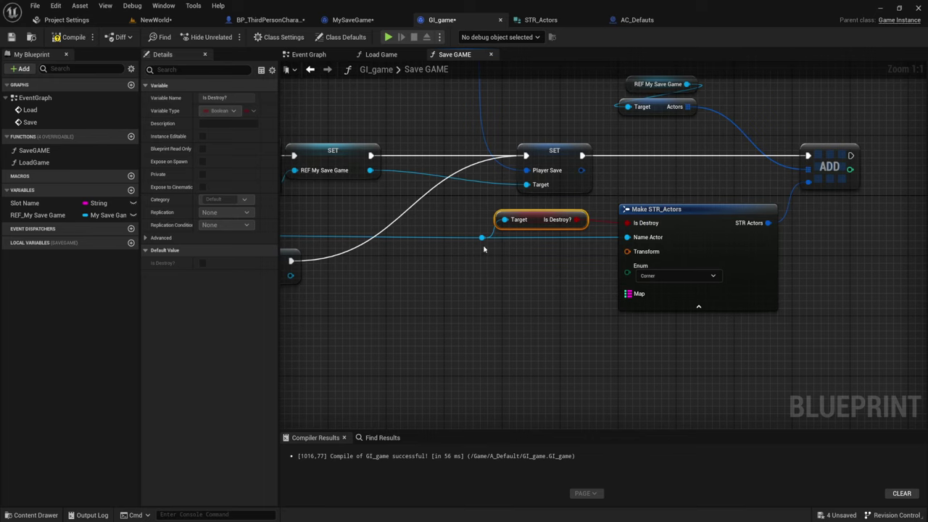
# Add a Get Actor Transform node for the actor to supply Make STR_Actors' Transform.
pyautogui.moveTo(481, 237); pyautogui.dragTo(487, 263)
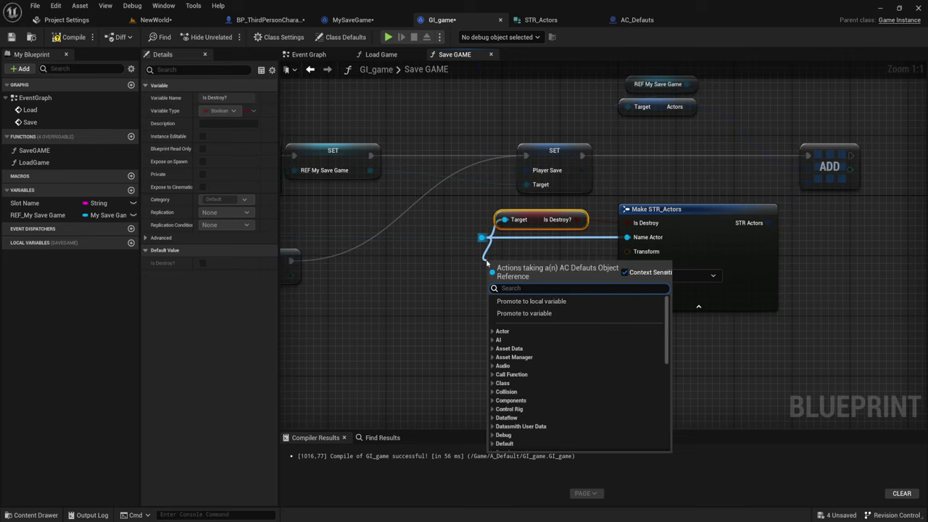
pyautogui.write('get a')
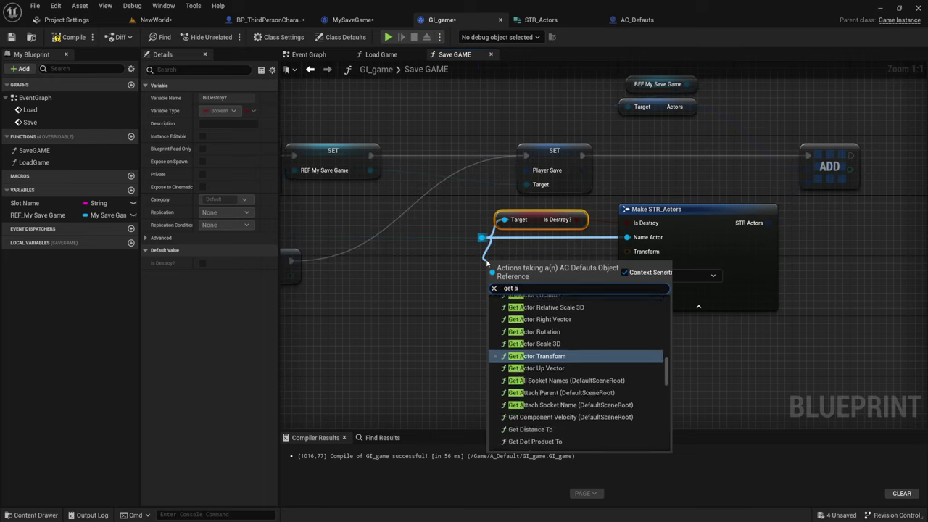
pyautogui.write('ct')
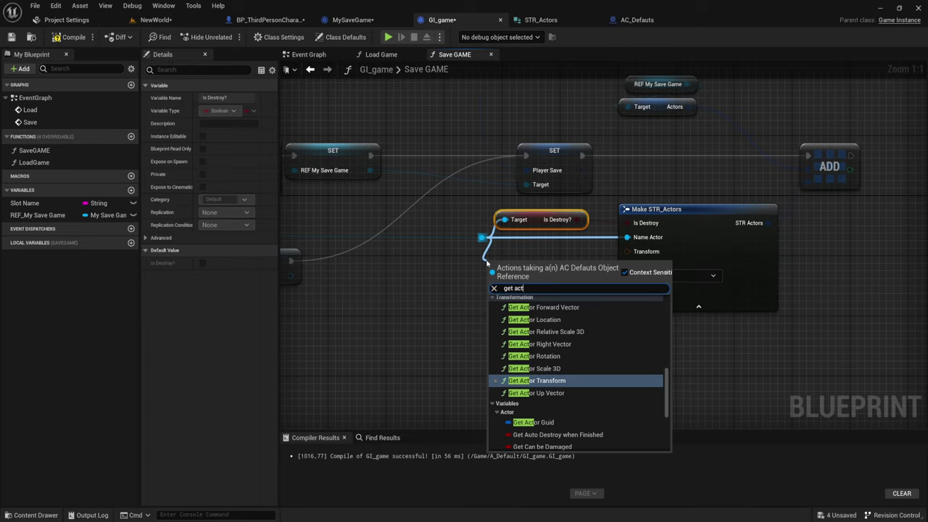
pyautogui.click(540, 381)
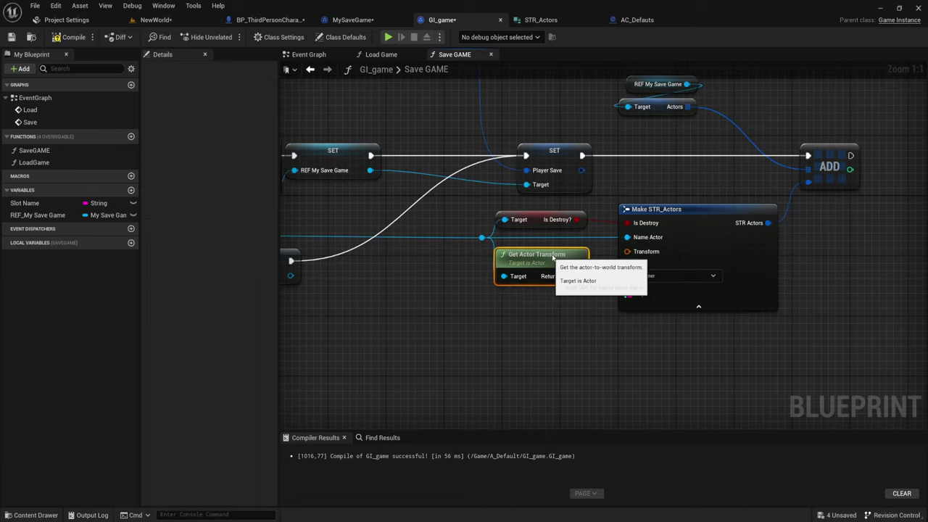
pyautogui.moveTo(553, 256)
pyautogui.mouseDown()
pyautogui.moveTo(568, 263)
pyautogui.moveTo(629, 251)
pyautogui.mouseUp()
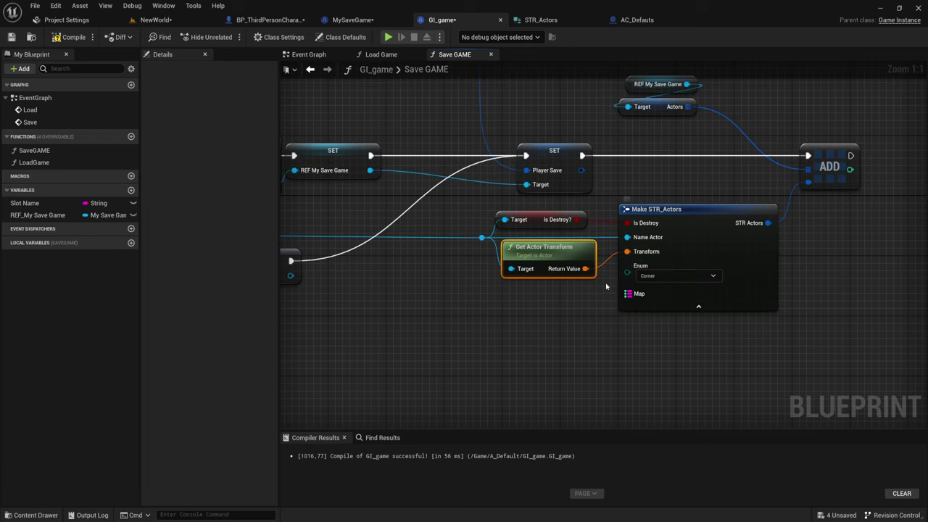
pyautogui.moveTo(590, 286); pyautogui.dragTo(489, 288, button='right')
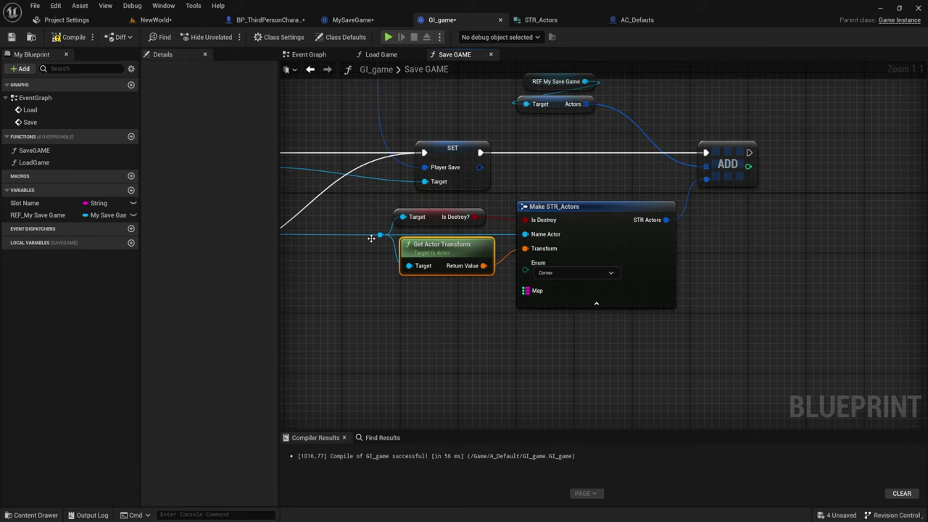
pyautogui.moveTo(380, 234); pyautogui.dragTo(422, 313)
pyautogui.click(489, 285)
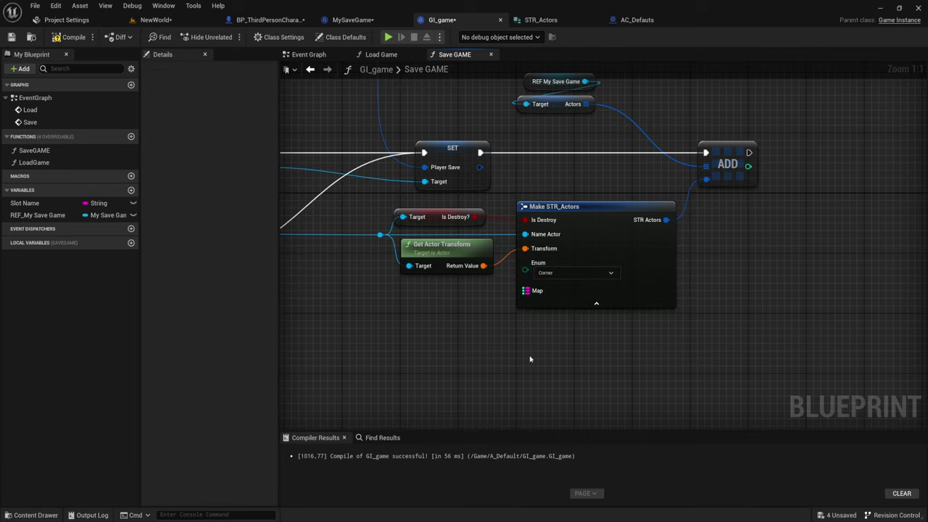
pyautogui.moveTo(546, 344); pyautogui.dragTo(577, 341, button='right')
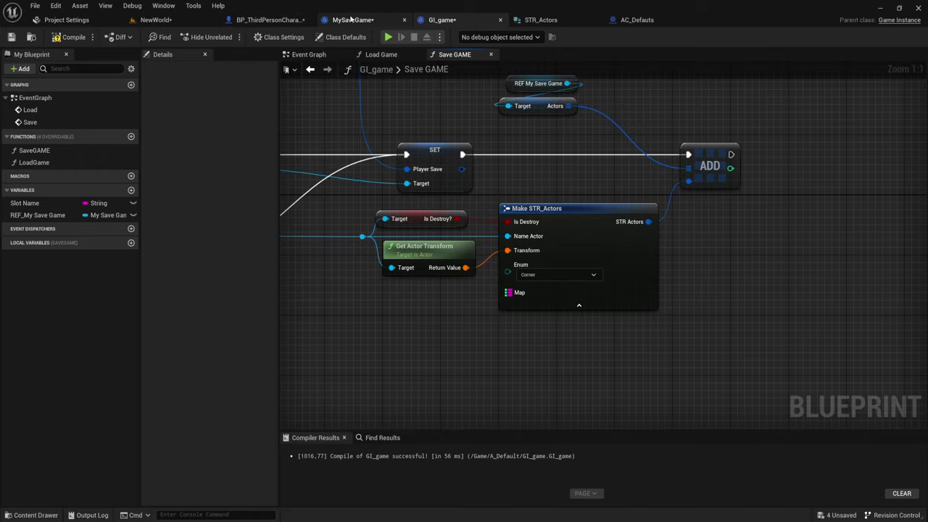
# Add a trial MemberVar_20 to STR_Actors, browse its types, then delete it and close the structure.
pyautogui.click(533, 20)
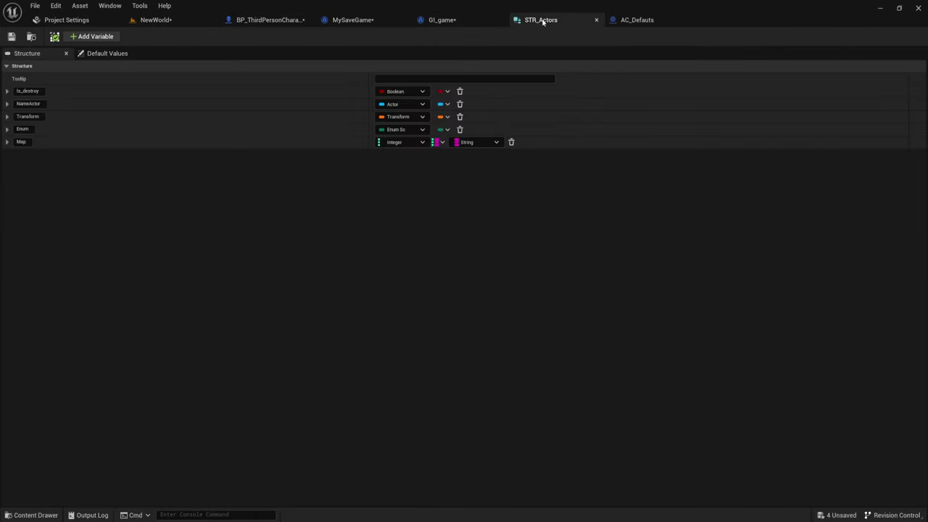
pyautogui.moveTo(542, 21); pyautogui.dragTo(439, 20)
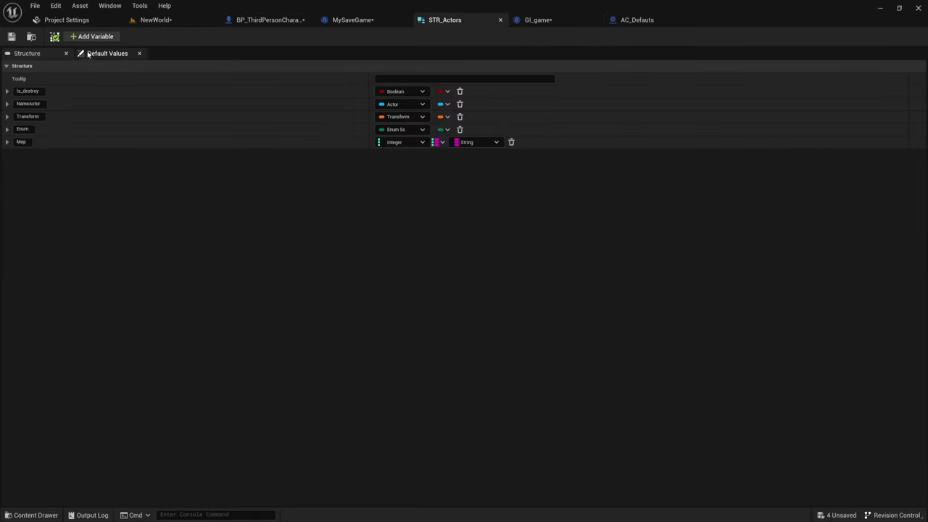
pyautogui.click(98, 36)
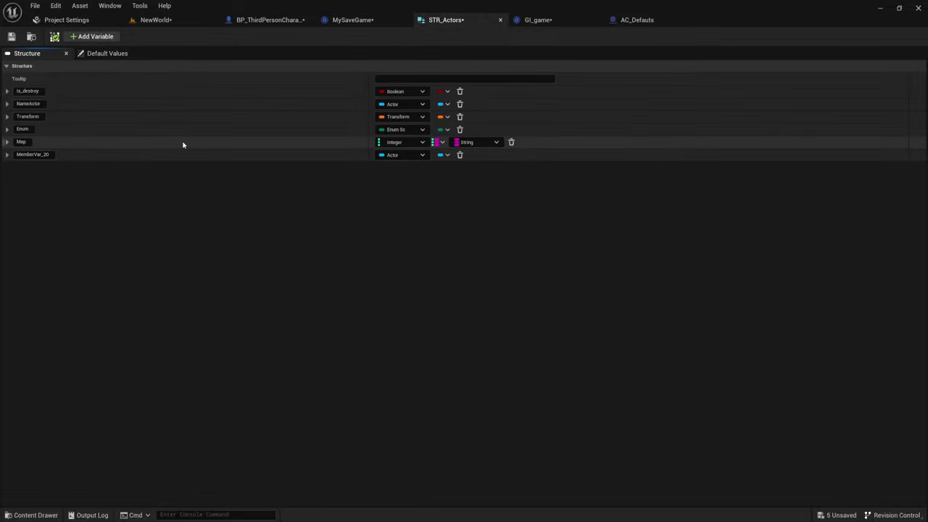
pyautogui.click(421, 156)
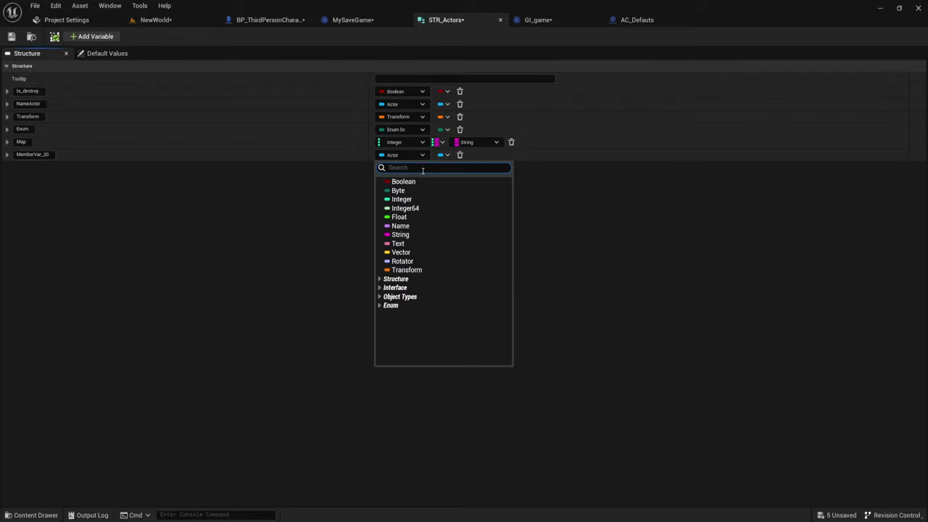
pyautogui.write('ac')
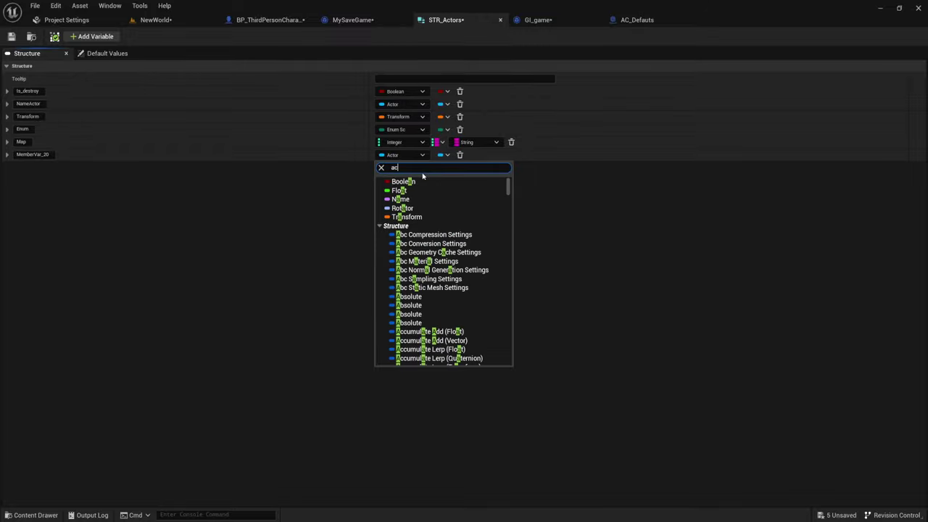
pyautogui.moveTo(512, 189)
pyautogui.mouseDown()
pyautogui.moveTo(506, 211)
pyautogui.moveTo(519, 161)
pyautogui.mouseUp()
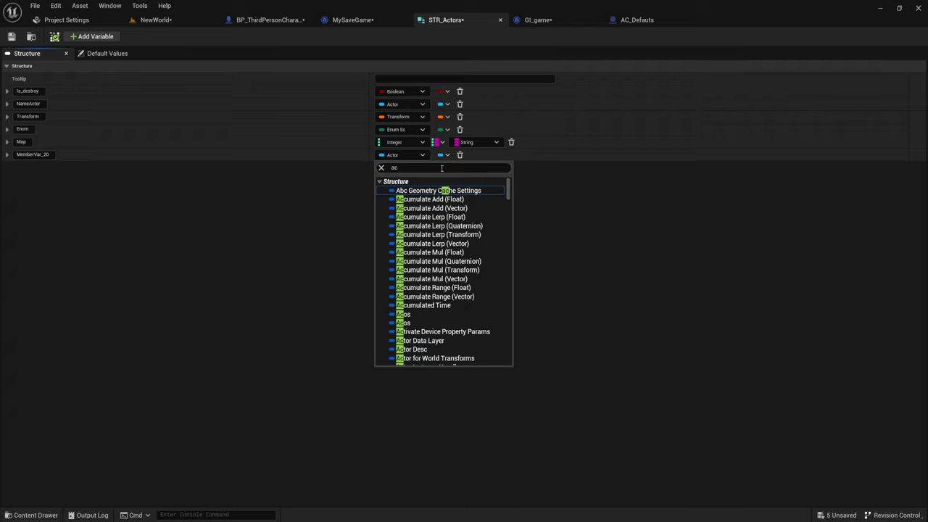
pyautogui.write('t')
pyautogui.press('BackSpace')
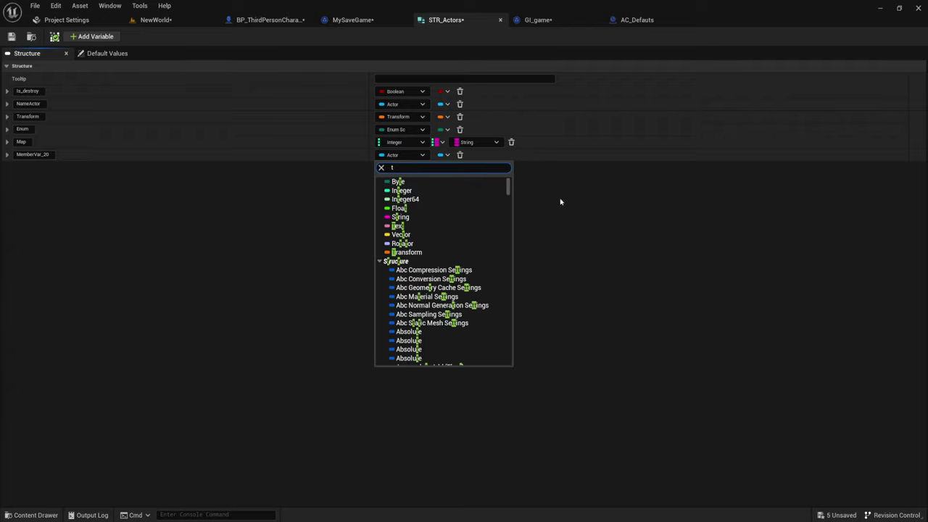
pyautogui.press('Escape')
pyautogui.click(460, 156)
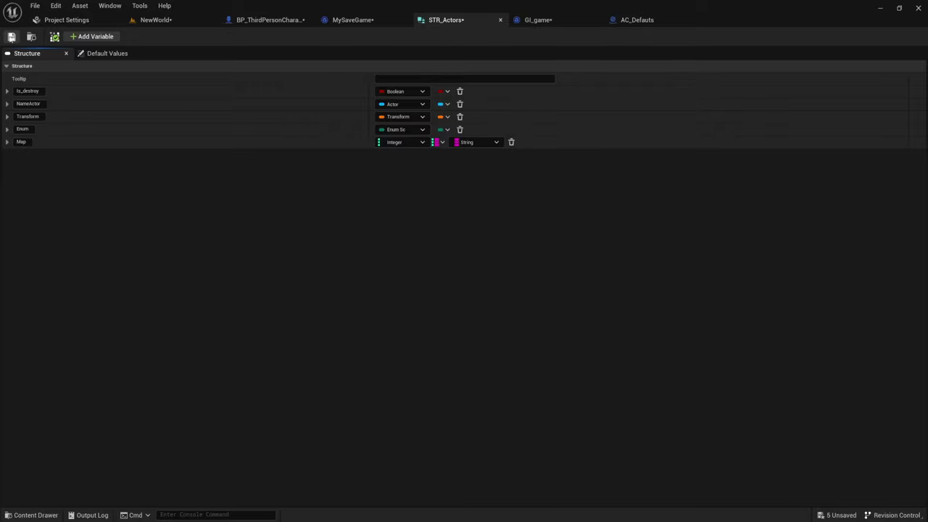
pyautogui.click(502, 20)
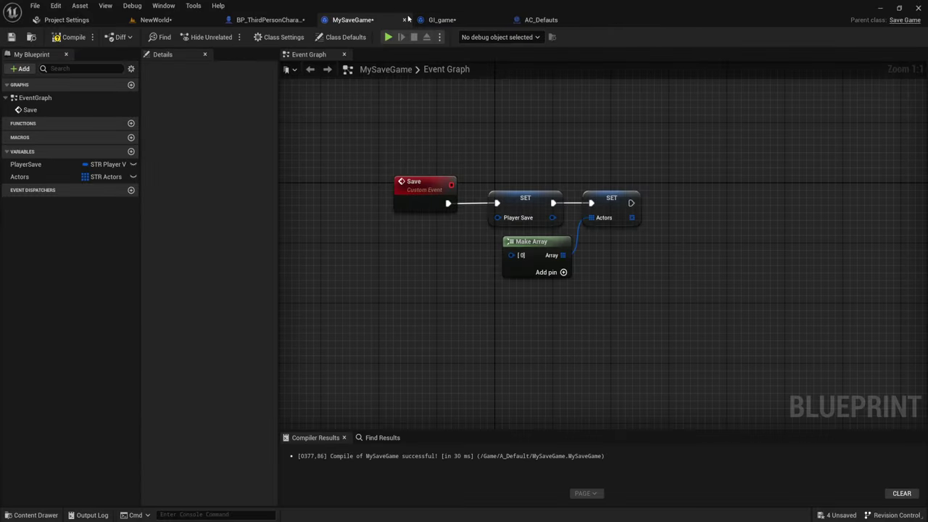
# Move the Save Game to Slot node group left, closer to the ADD node.
pyautogui.click(440, 19)
pyautogui.scroll(2, 529, 293)
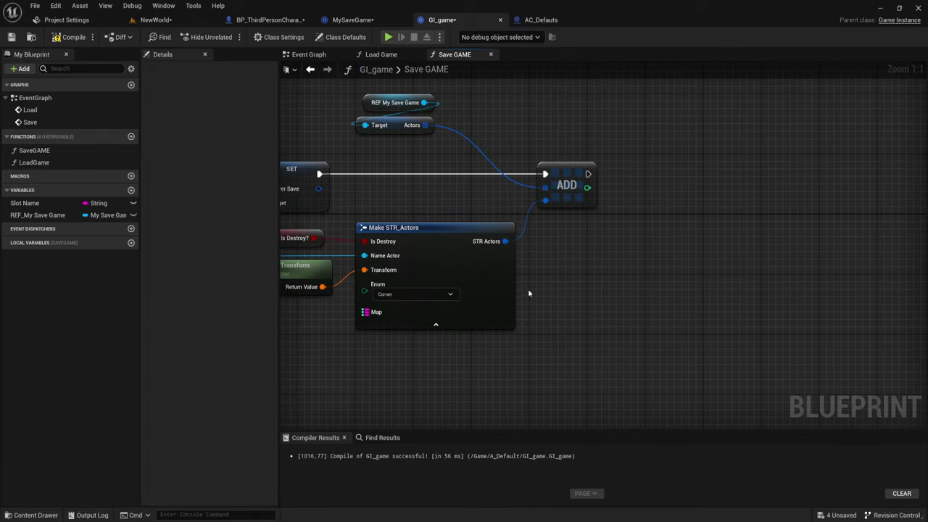
pyautogui.moveTo(526, 263); pyautogui.dragTo(651, 245, button='right')
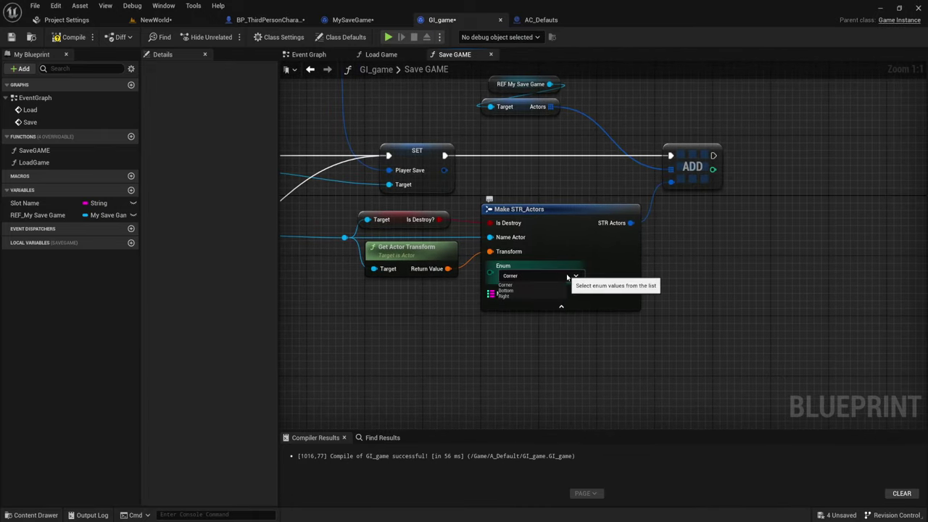
pyautogui.moveTo(624, 278); pyautogui.dragTo(574, 270, button='right')
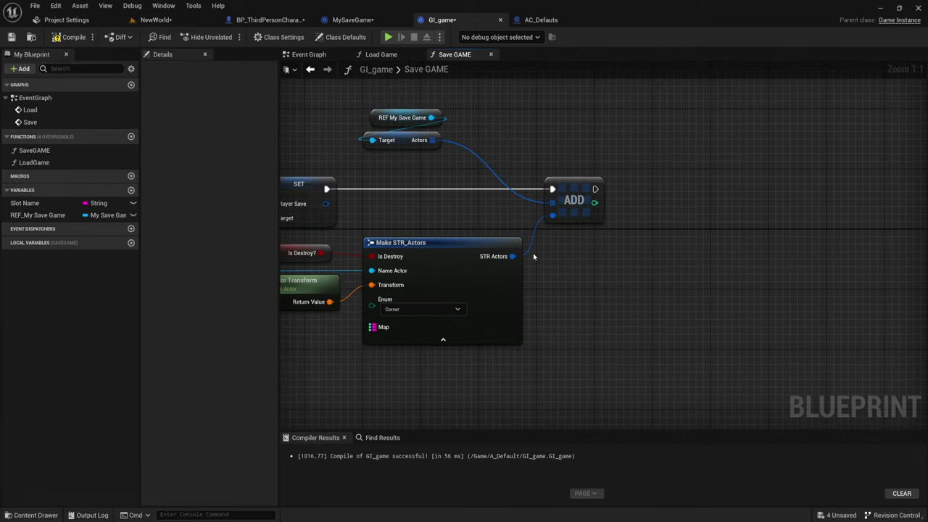
pyautogui.moveTo(533, 253); pyautogui.dragTo(538, 238, button='right')
pyautogui.moveTo(507, 148); pyautogui.dragTo(546, 202, button='right')
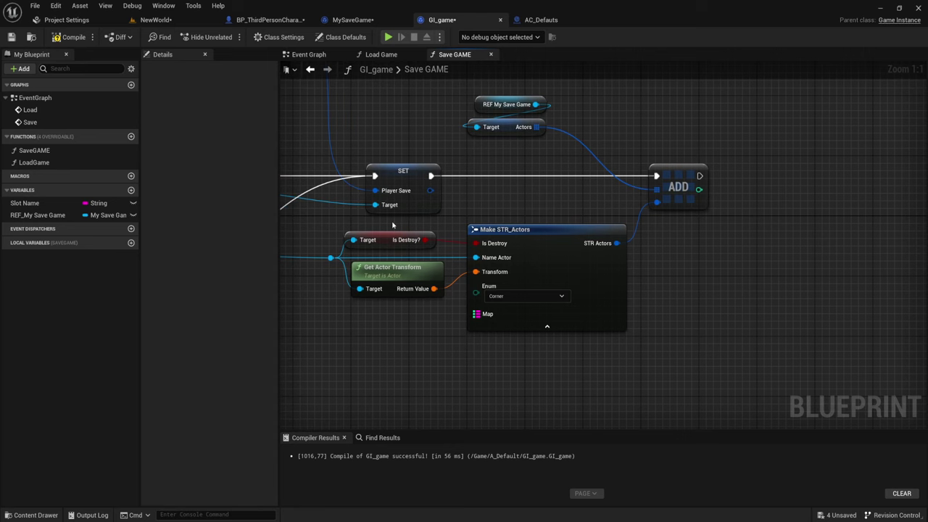
pyautogui.moveTo(690, 207); pyautogui.dragTo(631, 280, button='right')
pyautogui.scroll(-3, 573, 280)
pyautogui.scroll(-3, 523, 263)
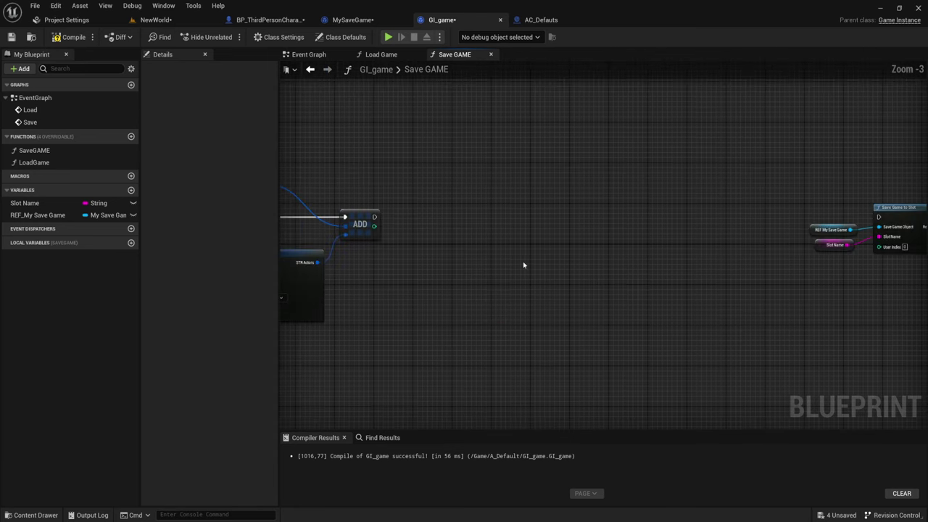
pyautogui.moveTo(616, 203); pyautogui.dragTo(750, 297)
pyautogui.moveTo(666, 246); pyautogui.dragTo(520, 249)
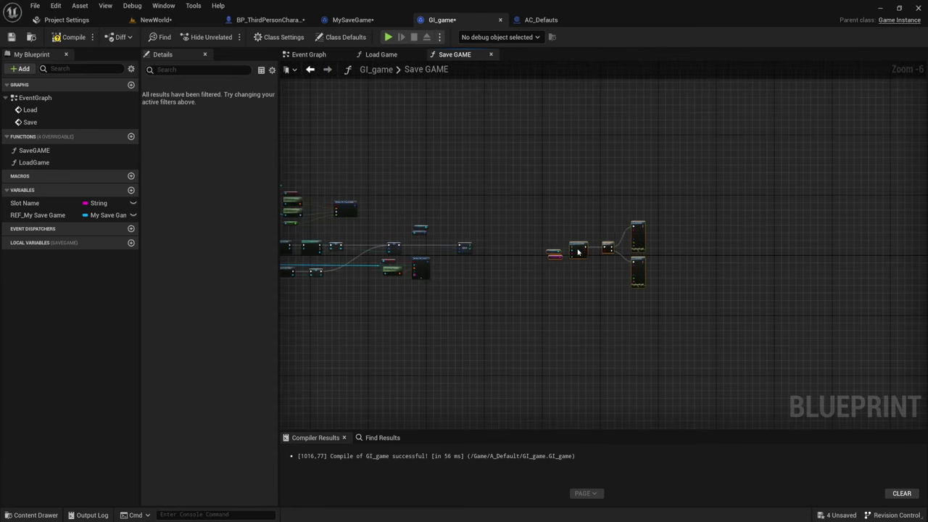
pyautogui.scroll(5, 482, 269)
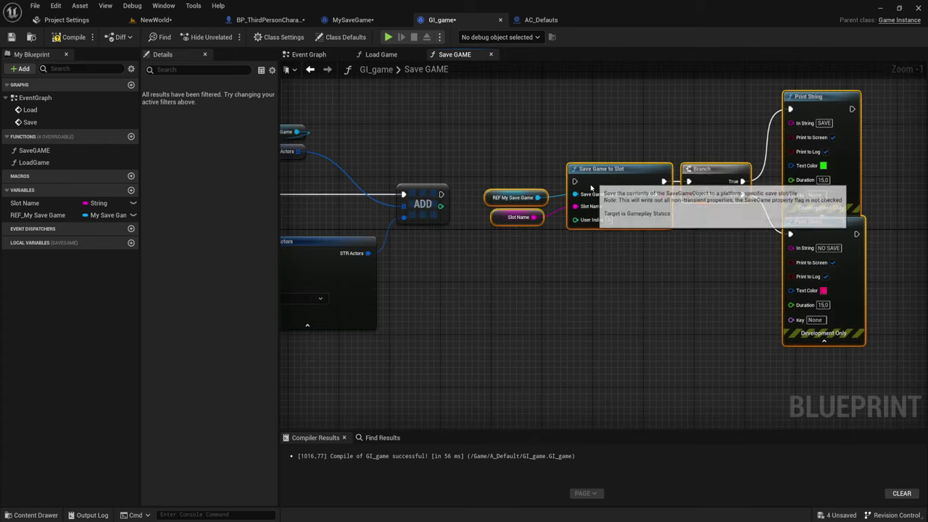
pyautogui.moveTo(597, 181)
pyautogui.mouseDown()
pyautogui.moveTo(571, 201)
pyautogui.moveTo(580, 184)
pyautogui.mouseUp()
# Break the execution link into Branch and shift Branch and both Print Strings right.
pyautogui.click(529, 240)
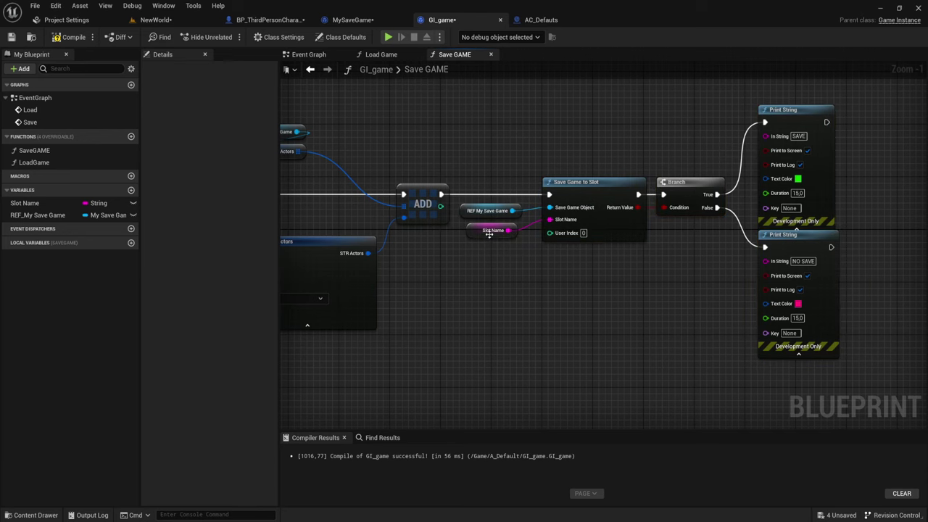
pyautogui.moveTo(635, 281); pyautogui.dragTo(562, 285, button='right')
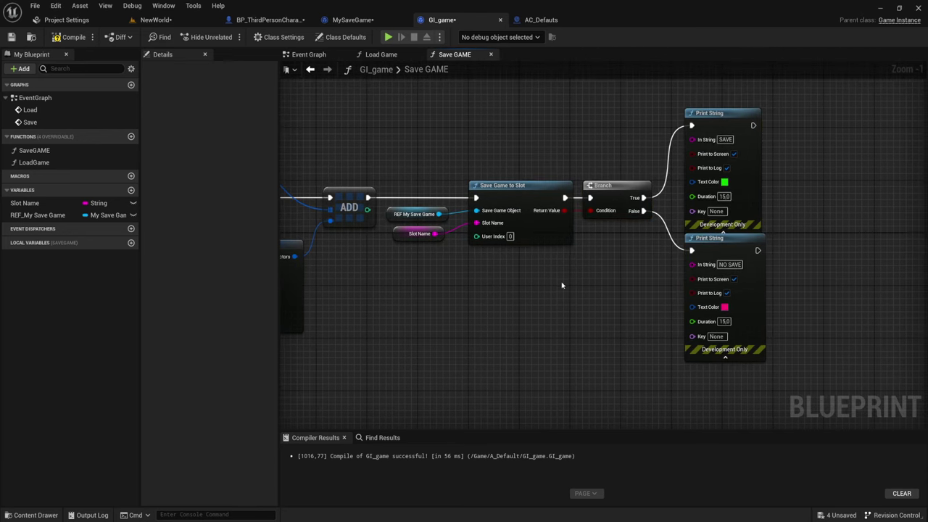
pyautogui.moveTo(615, 381); pyautogui.dragTo(754, 125)
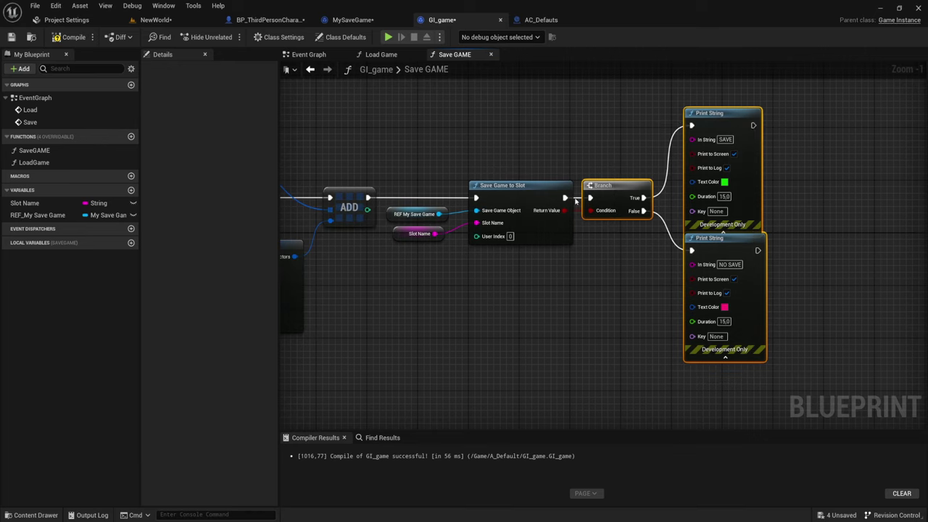
pyautogui.keyDown('alt'); pyautogui.click(590, 197); pyautogui.keyUp('alt')
pyautogui.moveTo(613, 153); pyautogui.dragTo(693, 218)
pyautogui.moveTo(603, 190); pyautogui.dragTo(686, 190)
pyautogui.moveTo(488, 297); pyautogui.dragTo(609, 281, button='right')
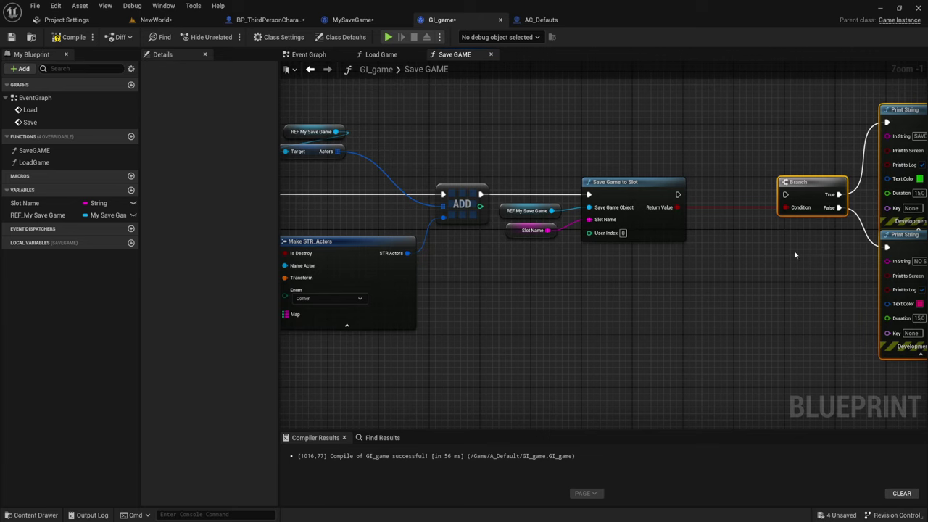
pyautogui.moveTo(794, 254); pyautogui.dragTo(676, 231, button='right')
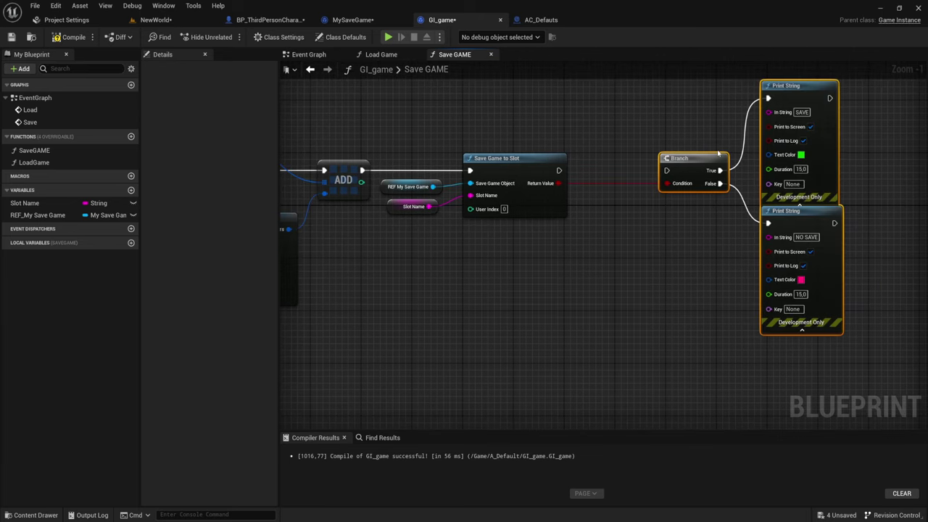
pyautogui.scroll(-2, 534, 235)
pyautogui.moveTo(411, 244); pyautogui.dragTo(649, 265, button='right')
pyautogui.click(309, 55)
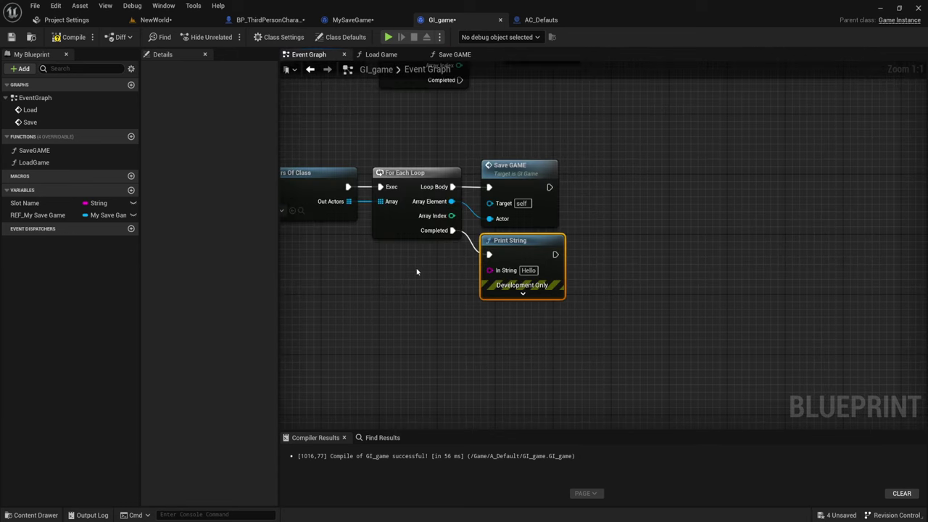
# Change the Save loop's Print String message to 'Save player and actors'.
pyautogui.scroll(2, 621, 307)
pyautogui.moveTo(754, 268); pyautogui.dragTo(752, 268)
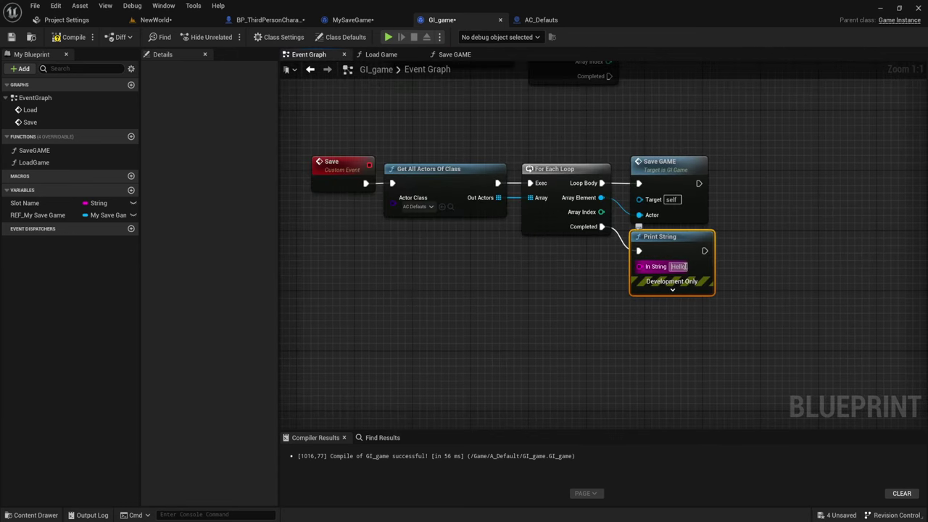
pyautogui.write('Save')
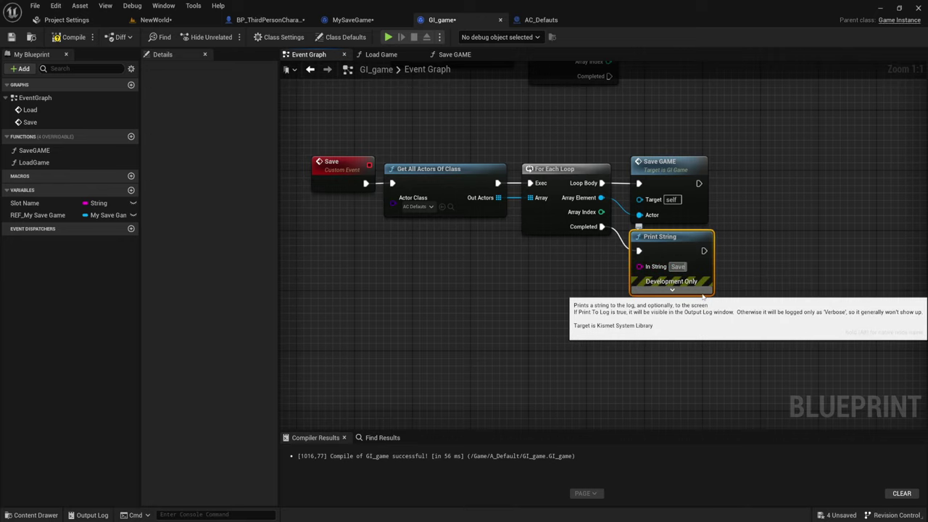
pyautogui.write(' player')
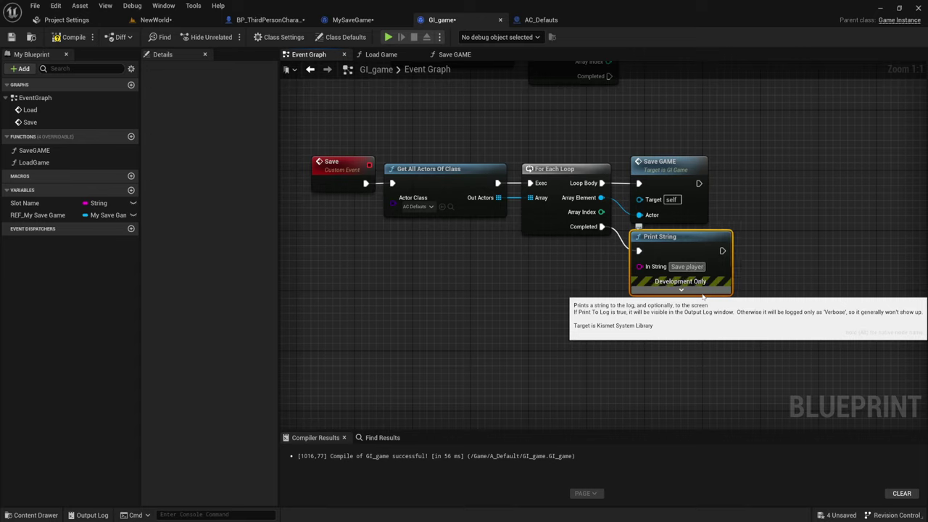
pyautogui.write(' and')
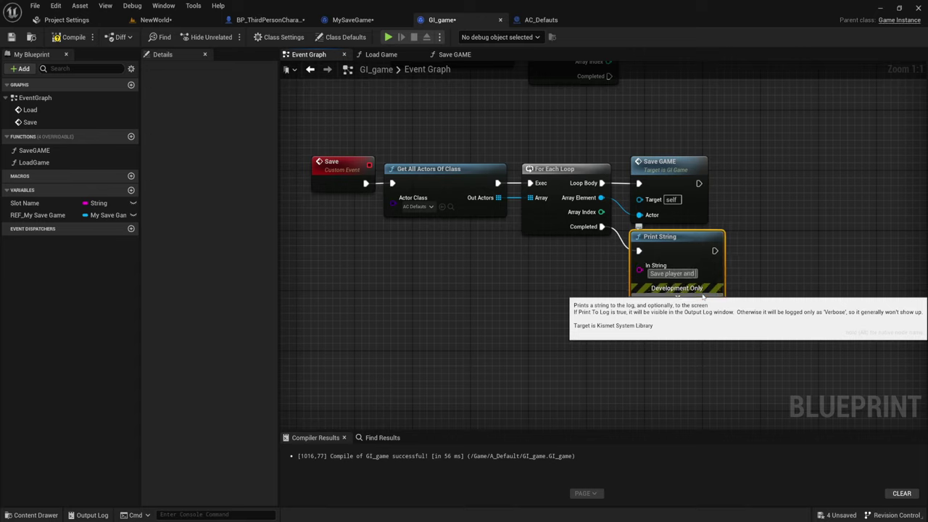
pyautogui.write(' actors')
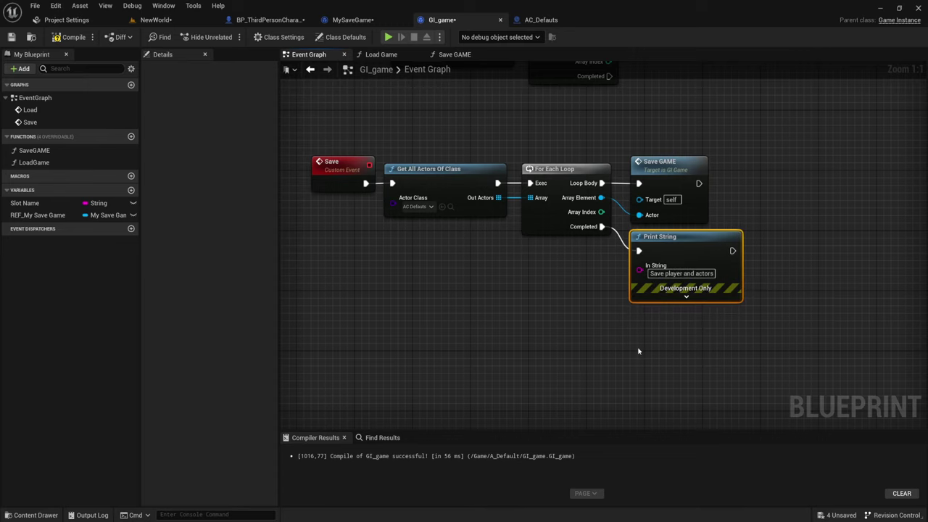
pyautogui.moveTo(509, 329)
pyautogui.mouseDown(button='right')
pyautogui.moveTo(612, 328)
pyautogui.moveTo(522, 255)
pyautogui.mouseUp(button='right')
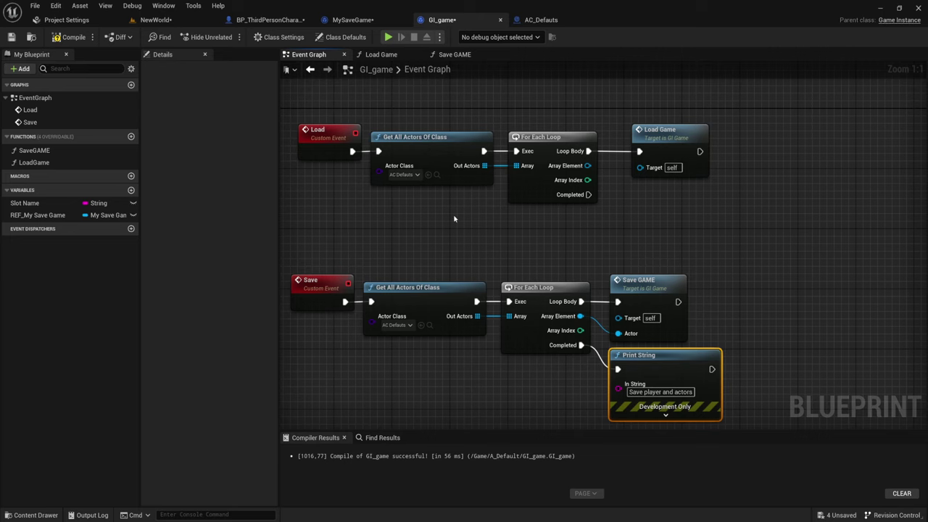
# In Load Game, delete the conversion node and second Print String, then undo.
pyautogui.click(381, 55)
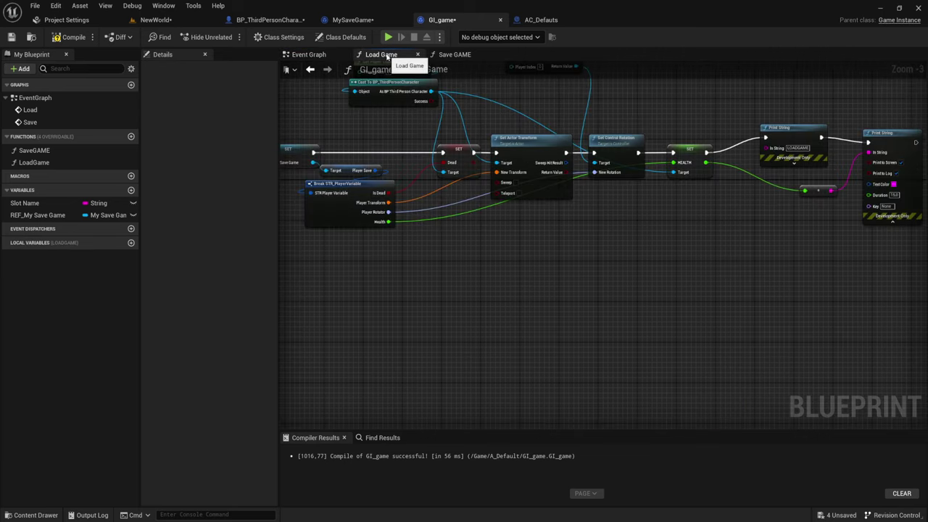
pyautogui.scroll(-5, 554, 315)
pyautogui.scroll(3, 581, 274)
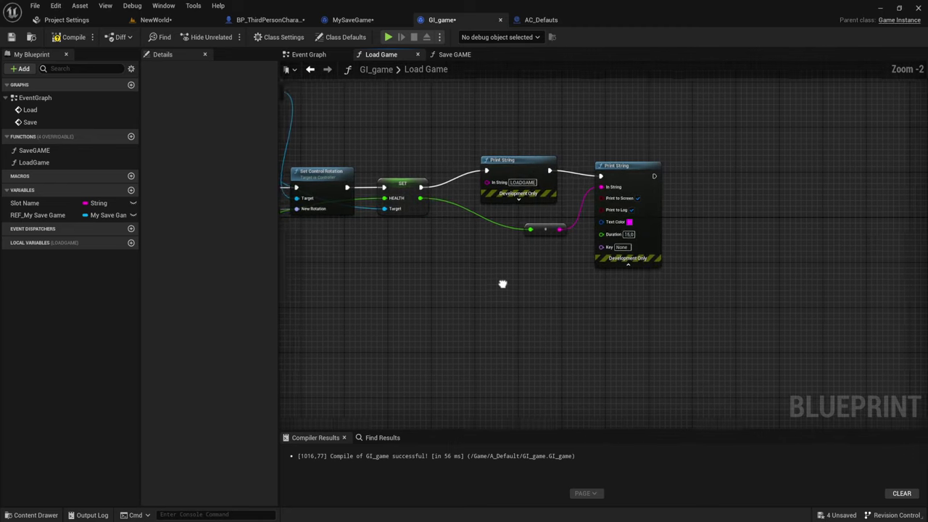
pyautogui.moveTo(501, 284)
pyautogui.mouseDown(button='right')
pyautogui.moveTo(581, 283)
pyautogui.moveTo(440, 284)
pyautogui.mouseUp(button='right')
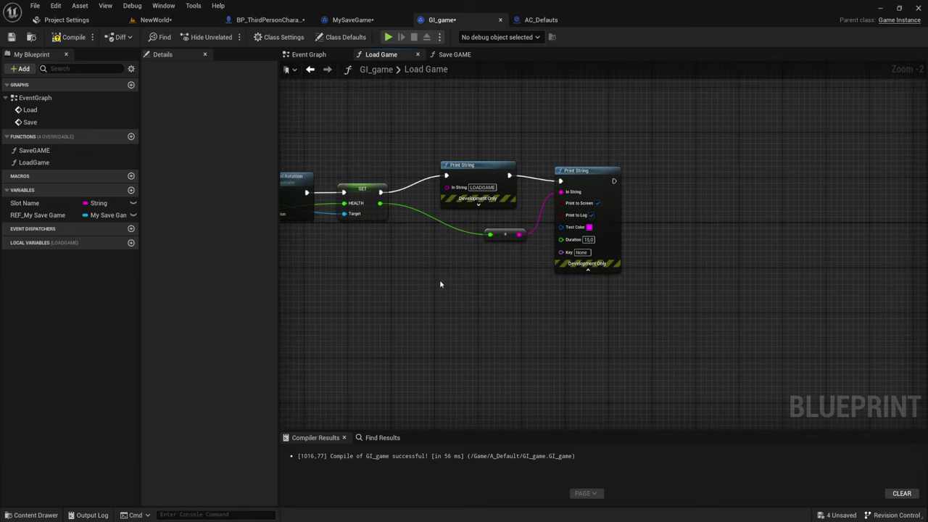
pyautogui.moveTo(504, 274); pyautogui.dragTo(566, 203)
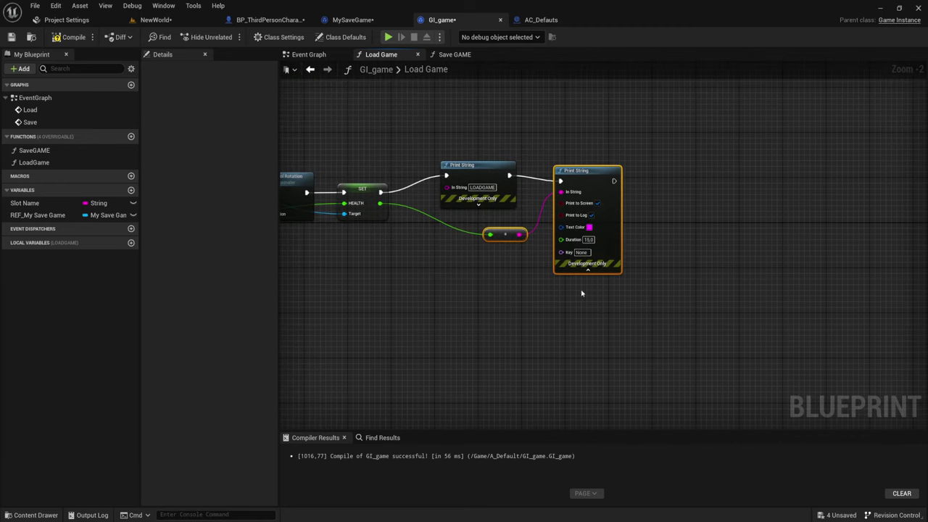
pyautogui.press('Delete')
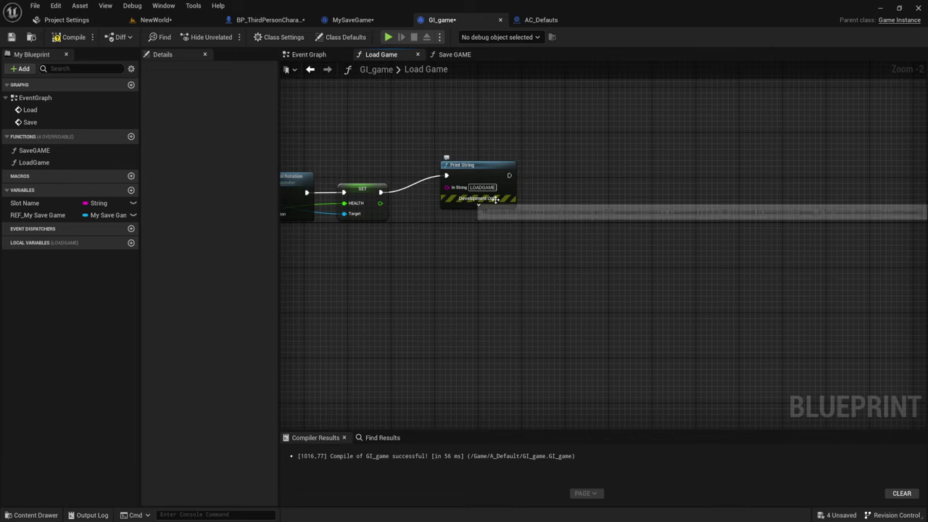
pyautogui.hotkey('ctrl', 'z')
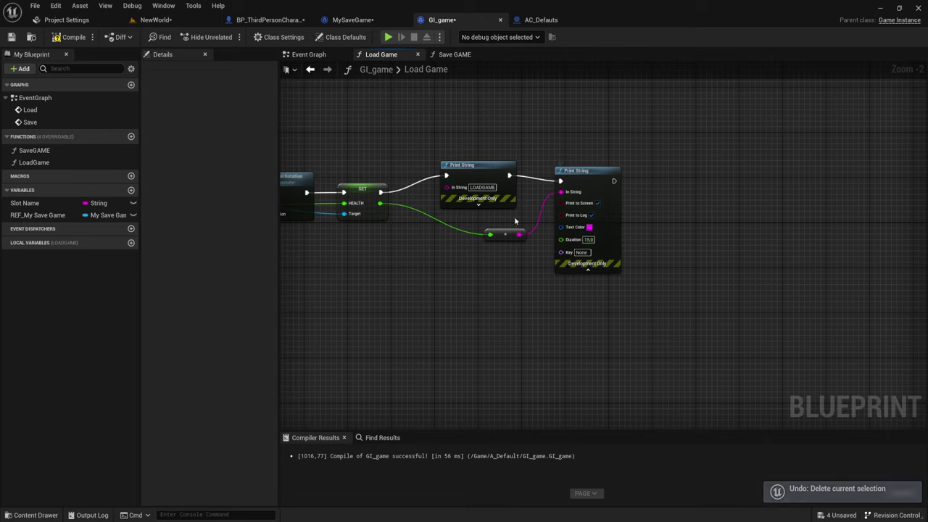
# Delete the second Print String and its leftover conversion node individually.
pyautogui.moveTo(473, 134)
pyautogui.mouseDown()
pyautogui.moveTo(606, 303)
pyautogui.moveTo(597, 309)
pyautogui.mouseUp()
pyautogui.keyDown('ctrl'); pyautogui.click(477, 174); pyautogui.keyUp('ctrl')
pyautogui.click(642, 222)
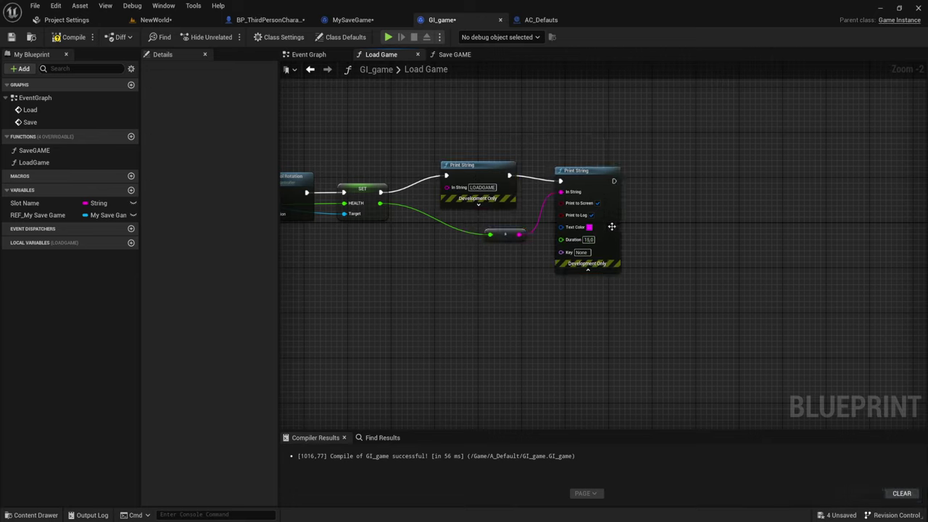
pyautogui.click(562, 170)
pyautogui.press('Delete')
pyautogui.click(505, 234)
pyautogui.press('Delete')
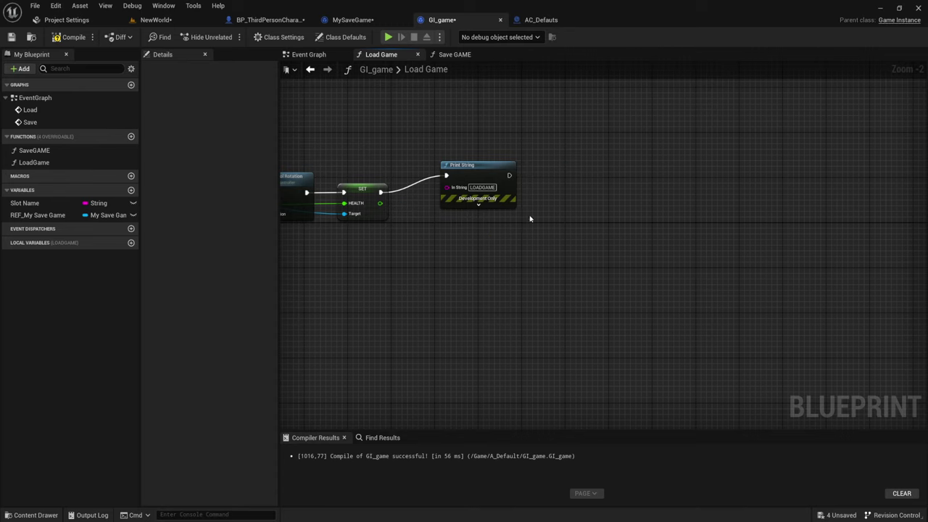
# Cut the LOADGAME Print String node out of Load Game.
pyautogui.rightClick(483, 172)
pyautogui.click(507, 200)
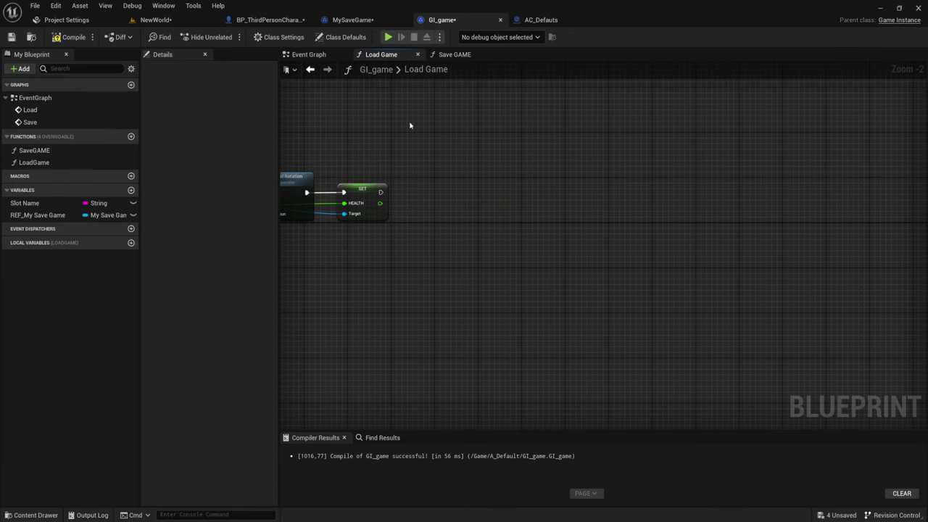
pyautogui.click(325, 55)
# Paste the LOADGAME Print String and run it when the Load loop completes.
pyautogui.moveTo(633, 267); pyautogui.dragTo(556, 262, button='right')
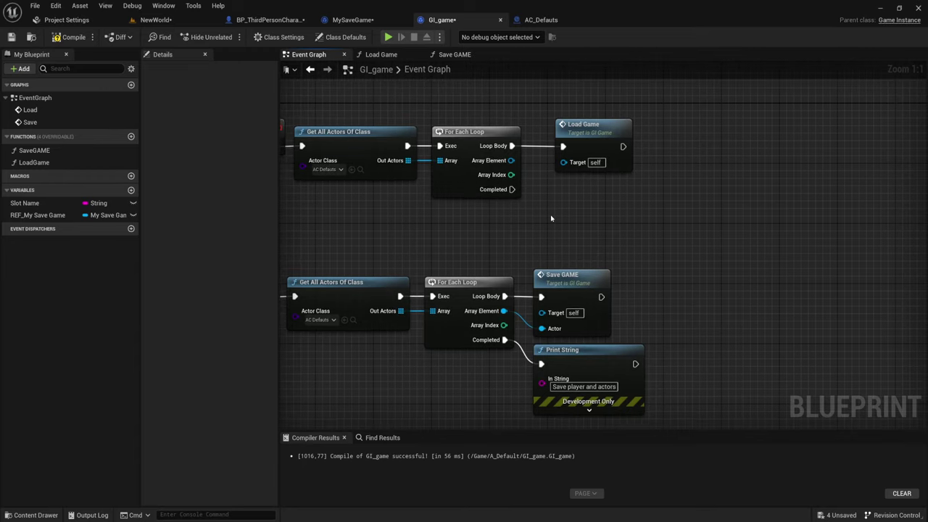
pyautogui.hotkey('ctrl', 'v')
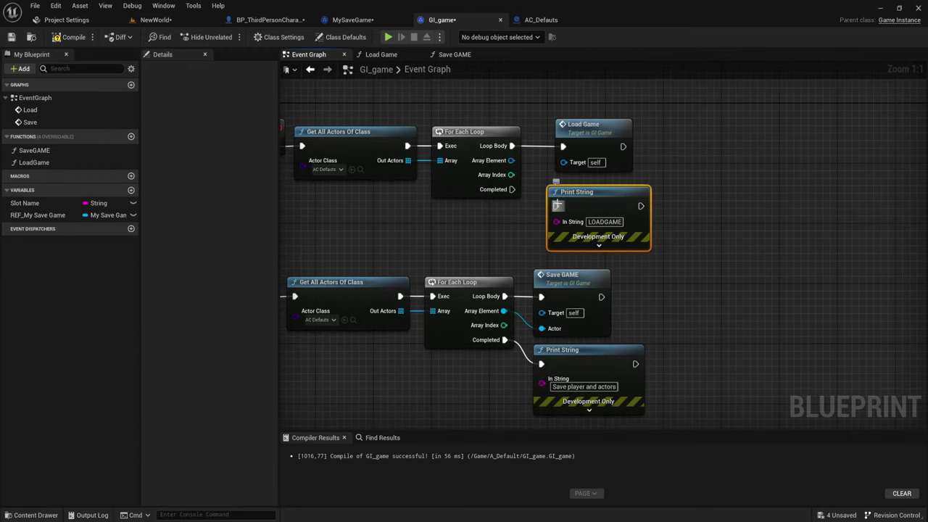
pyautogui.moveTo(512, 190); pyautogui.dragTo(555, 206)
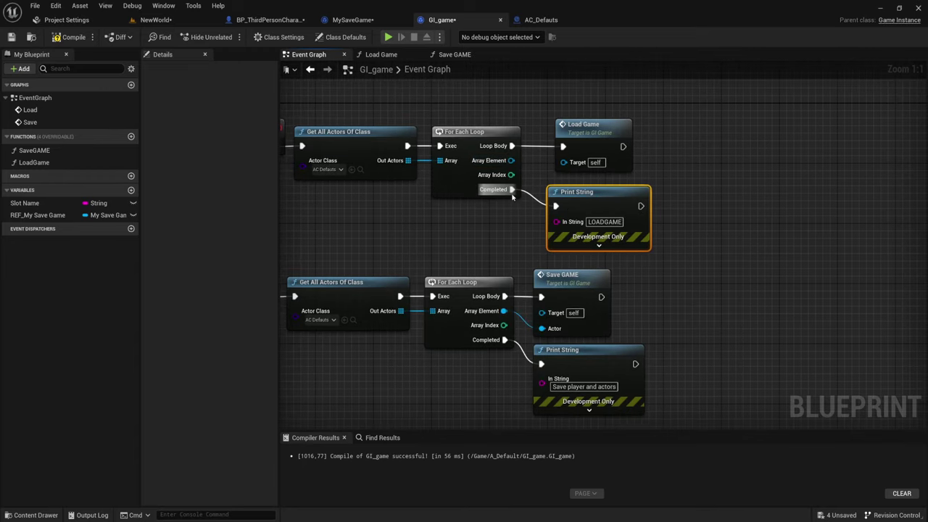
# Reword the save message to 'SAVEGAME player and actors'.
pyautogui.moveTo(684, 286); pyautogui.dragTo(697, 211, button='right')
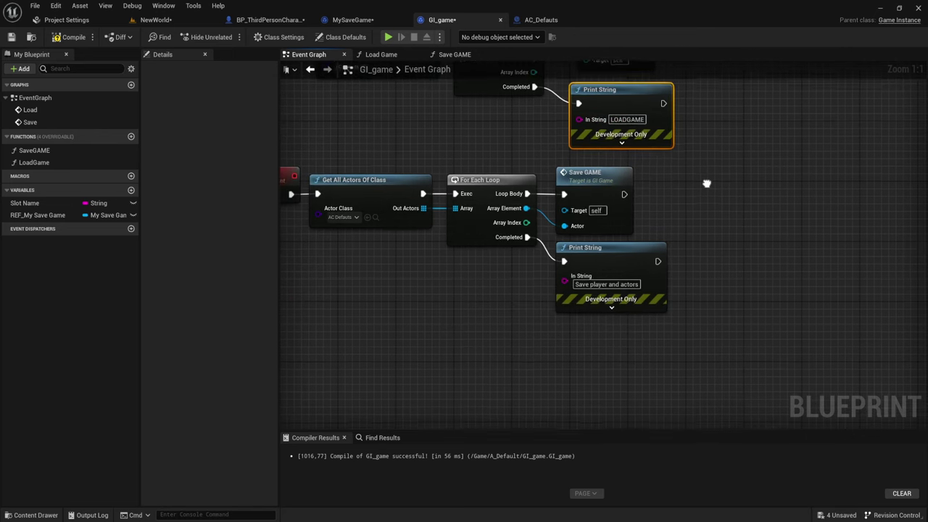
pyautogui.doubleClick(573, 312)
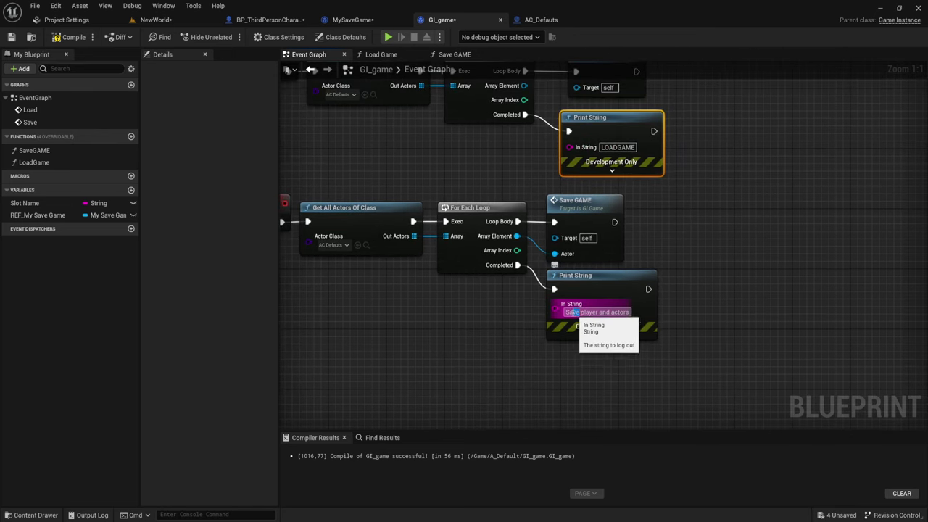
pyautogui.write('SAVEGAME')
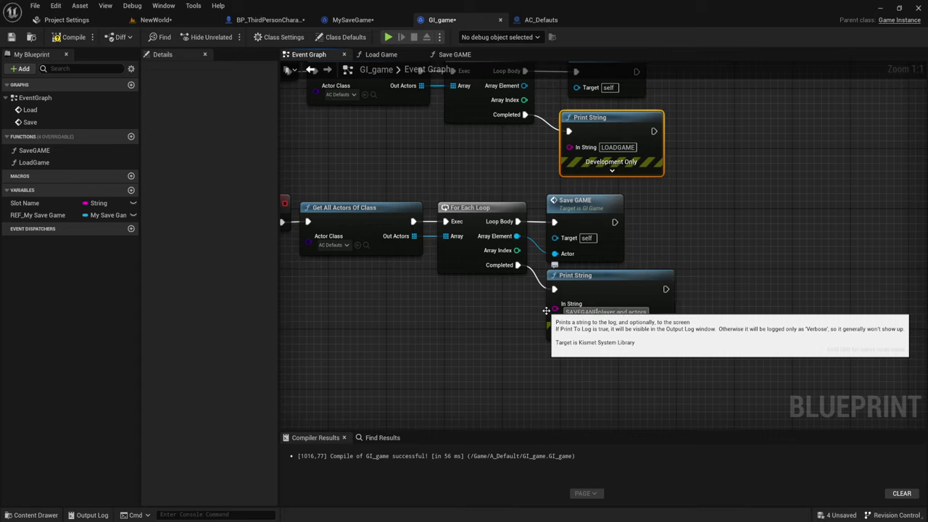
pyautogui.click(663, 351)
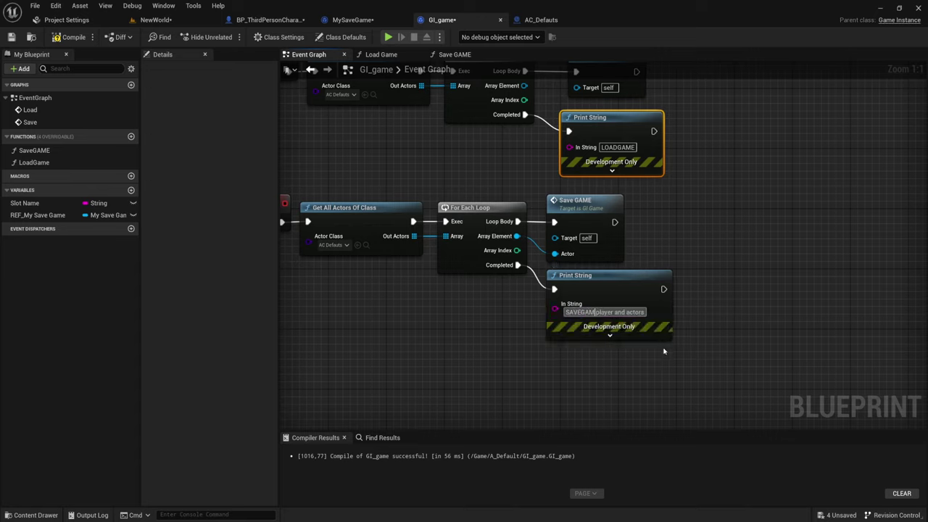
pyautogui.click(813, 250)
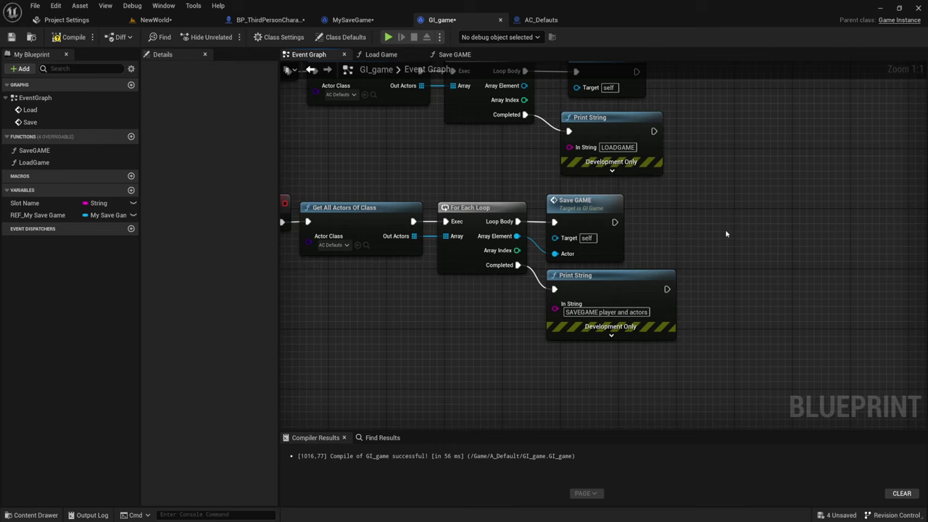
# Pan the Load Game graph past the Set Actor Transform and player lookup nodes to its entry node.
pyautogui.click(391, 56)
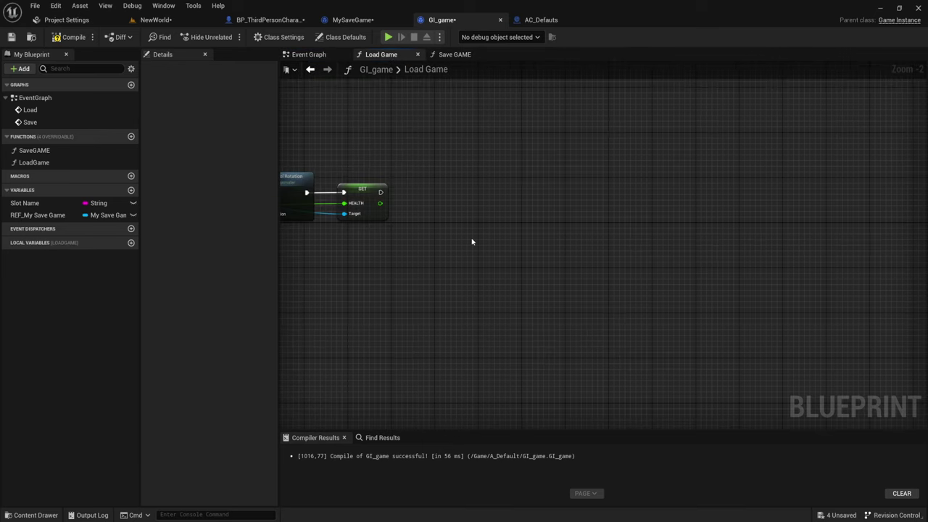
pyautogui.scroll(4, 472, 242)
pyautogui.moveTo(508, 214); pyautogui.dragTo(723, 232, button='right')
pyautogui.scroll(-2, 723, 232)
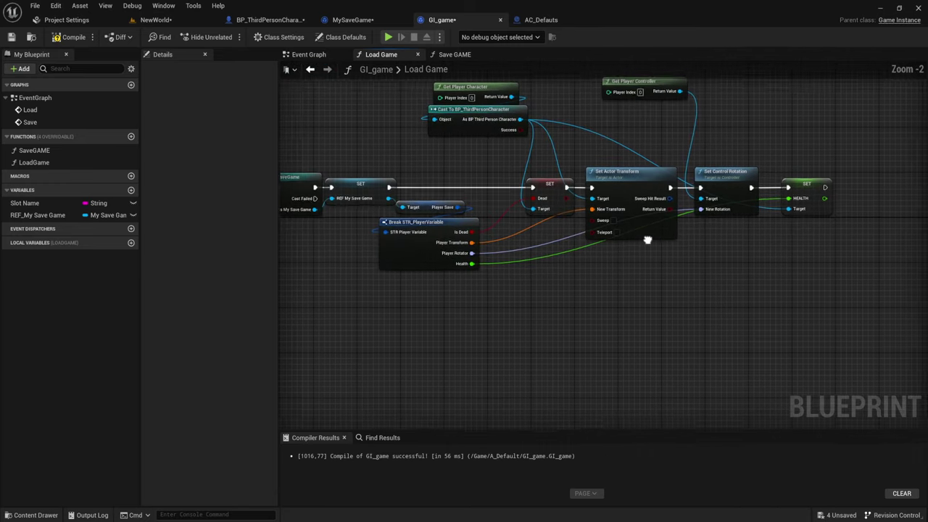
pyautogui.moveTo(648, 238); pyautogui.dragTo(535, 235, button='right')
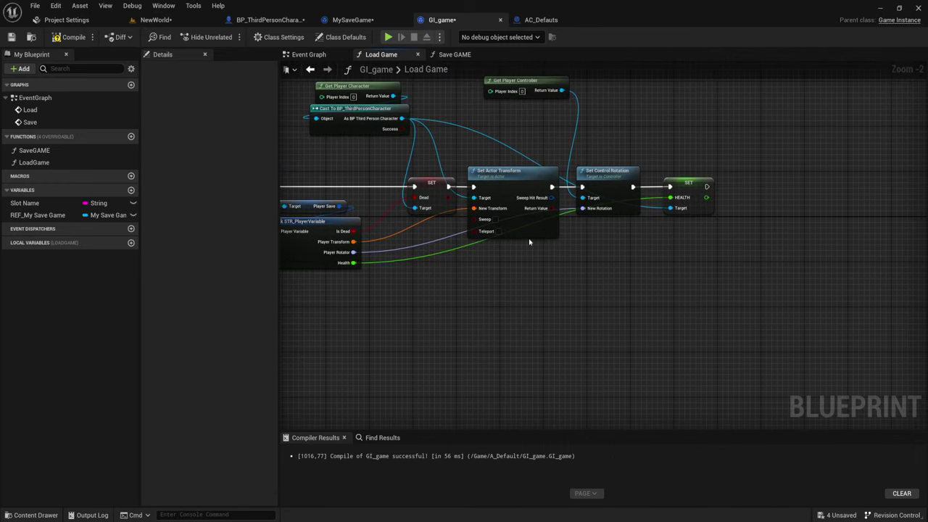
pyautogui.scroll(-2, 529, 242)
pyautogui.moveTo(475, 264); pyautogui.dragTo(506, 248, button='right')
pyautogui.scroll(4, 506, 248)
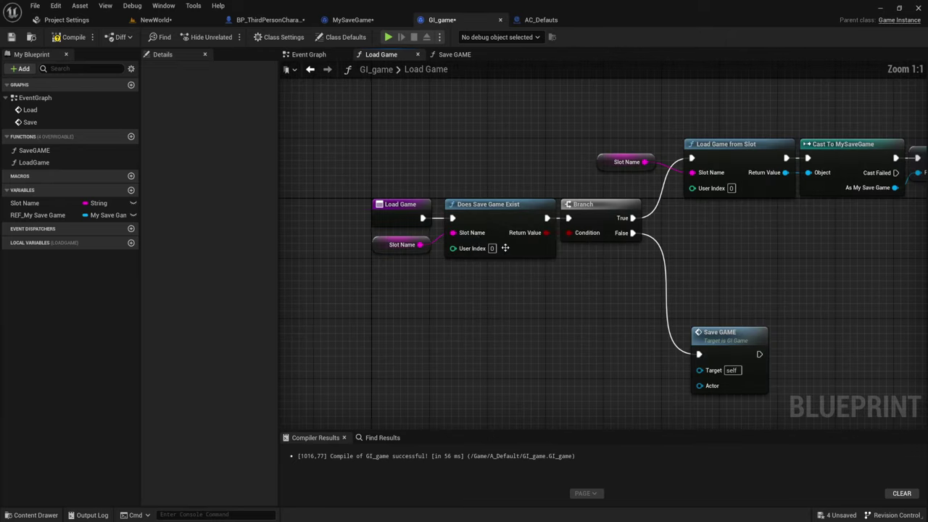
# Give Load Game a new input named Actor of type AC Defaults.
pyautogui.click(396, 228)
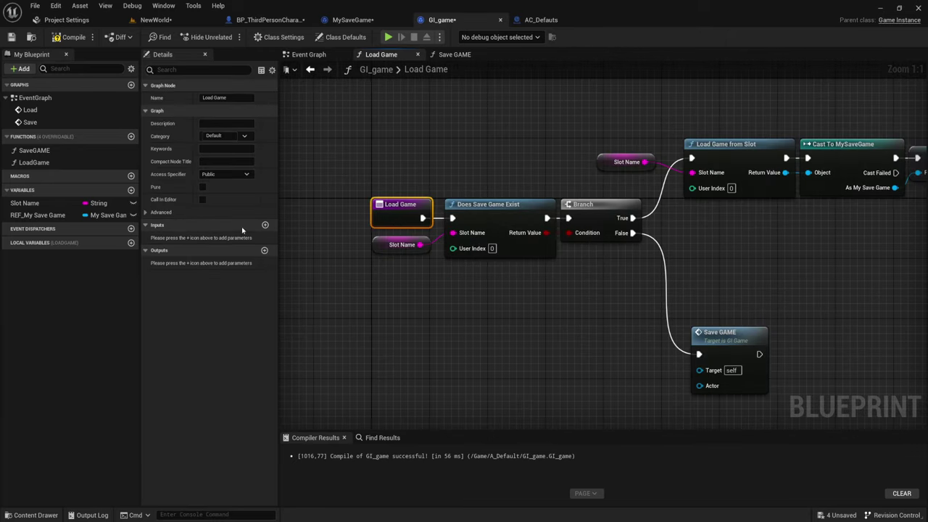
pyautogui.click(264, 225)
pyautogui.click(218, 238)
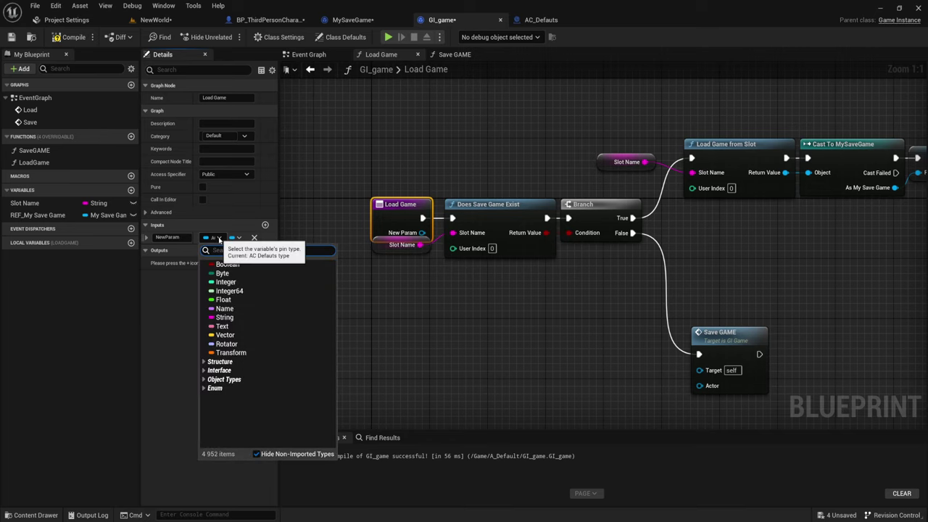
pyautogui.click(222, 239)
pyautogui.moveTo(278, 240); pyautogui.dragTo(334, 244)
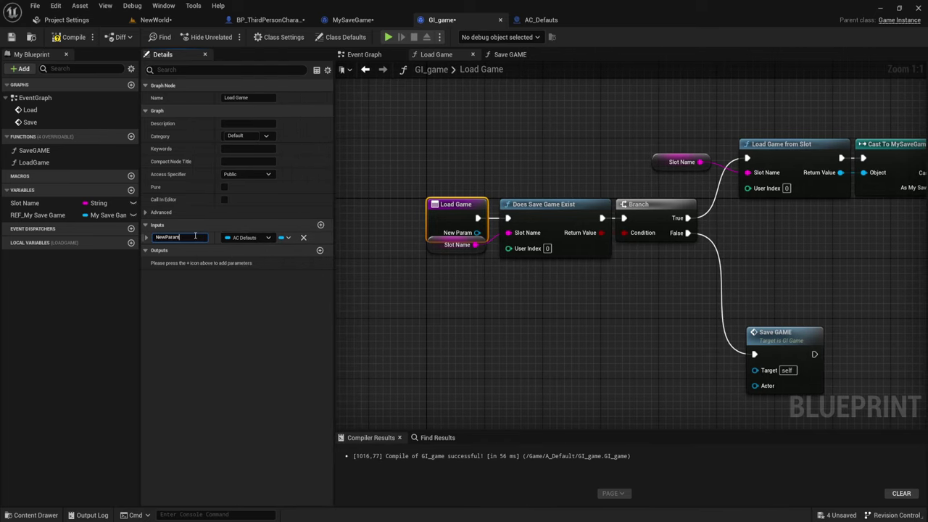
pyautogui.doubleClick(195, 237)
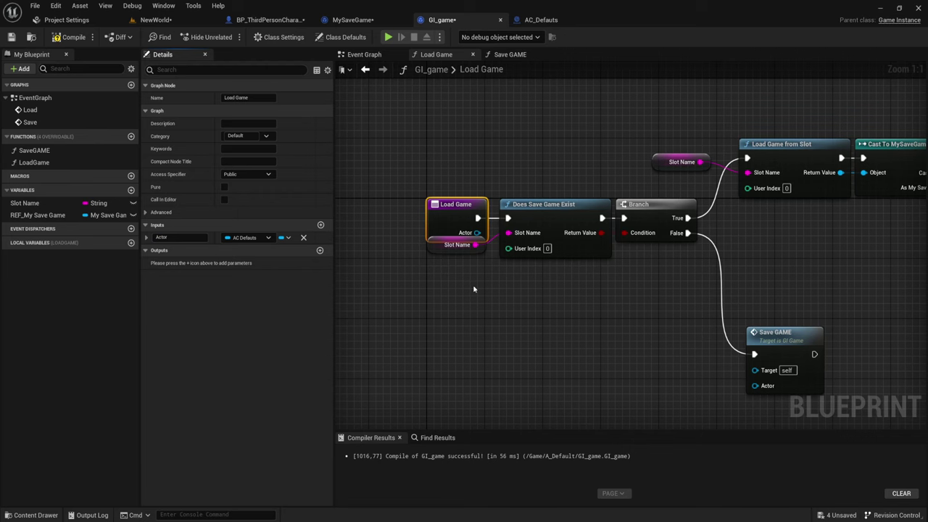
pyautogui.moveTo(474, 290); pyautogui.dragTo(418, 216, button='right')
pyautogui.moveTo(397, 205); pyautogui.dragTo(926, 206)
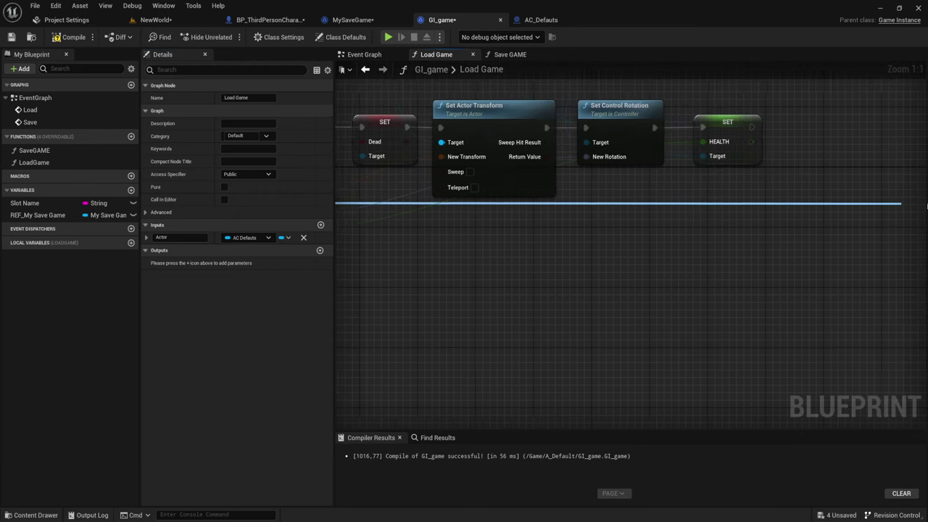
# Add a reroute node at the end of the Actor wire and make room in the graph.
pyautogui.moveTo(927, 207); pyautogui.dragTo(731, 194)
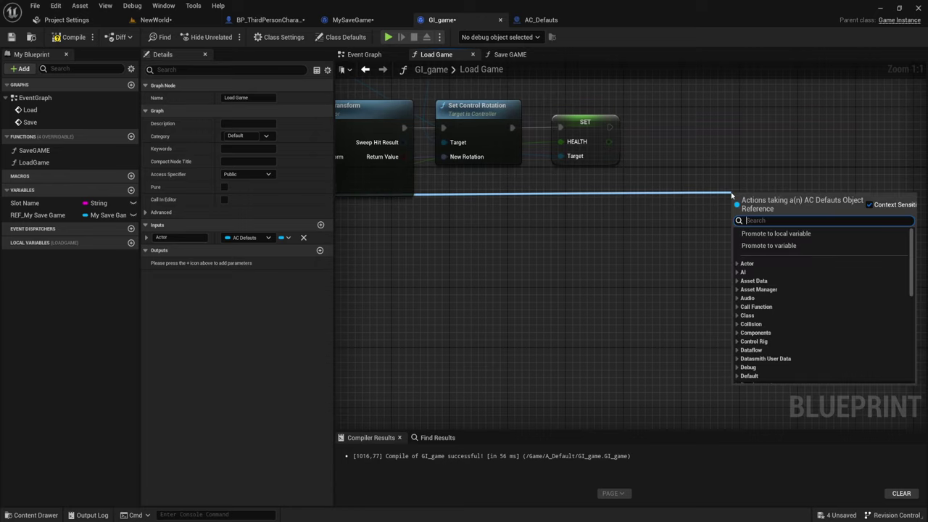
pyautogui.write('.')
pyautogui.click(771, 235)
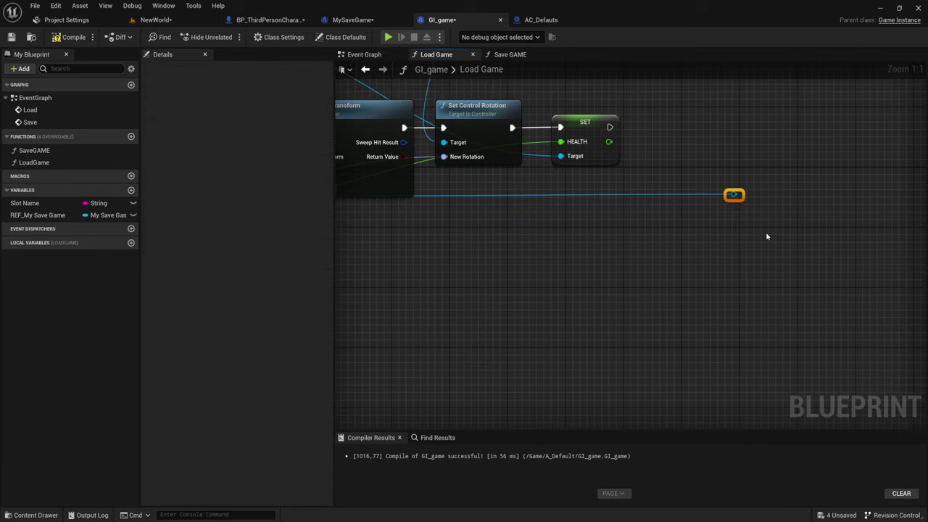
pyautogui.moveTo(767, 234); pyautogui.dragTo(532, 244, button='right')
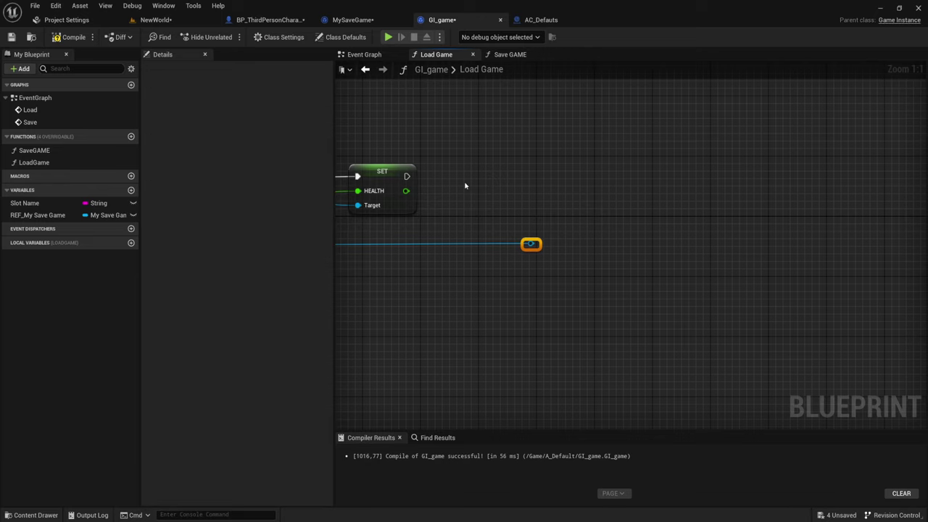
pyautogui.moveTo(468, 185); pyautogui.dragTo(511, 182, button='right')
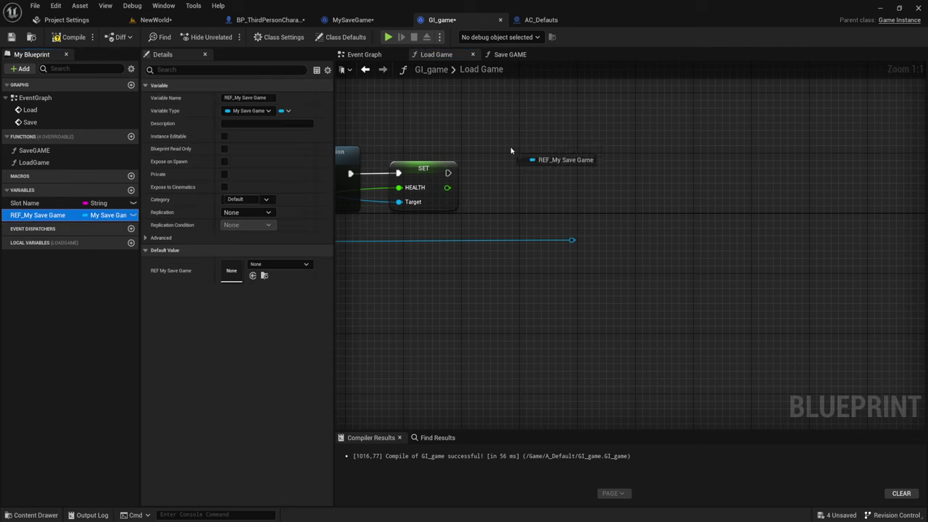
# Place a REF_My Save Game getter and add a Get Actors node from it.
pyautogui.keyDown('ctrl'); pyautogui.moveTo(26, 218); pyautogui.dragTo(535, 121); pyautogui.keyUp('ctrl')
pyautogui.moveTo(535, 120); pyautogui.dragTo(521, 130, button='right')
pyautogui.moveTo(513, 114); pyautogui.dragTo(471, 137)
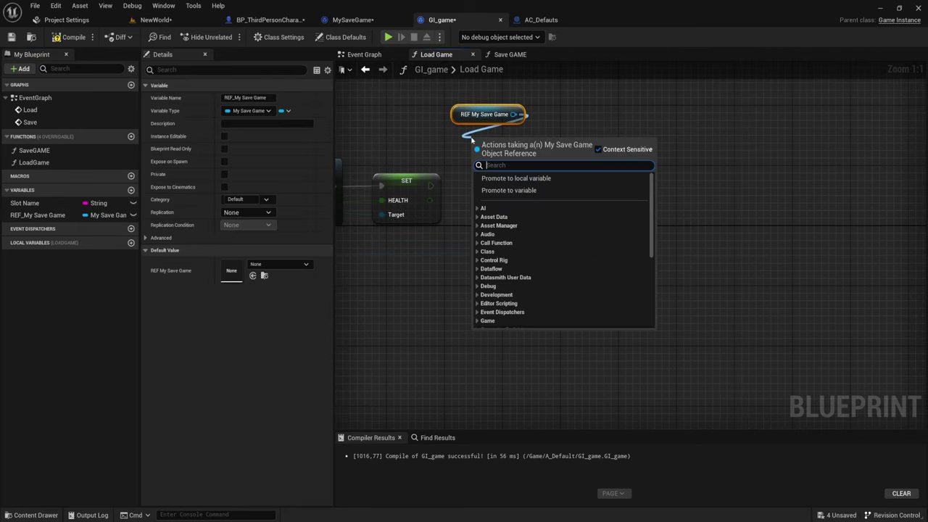
pyautogui.write('get ac')
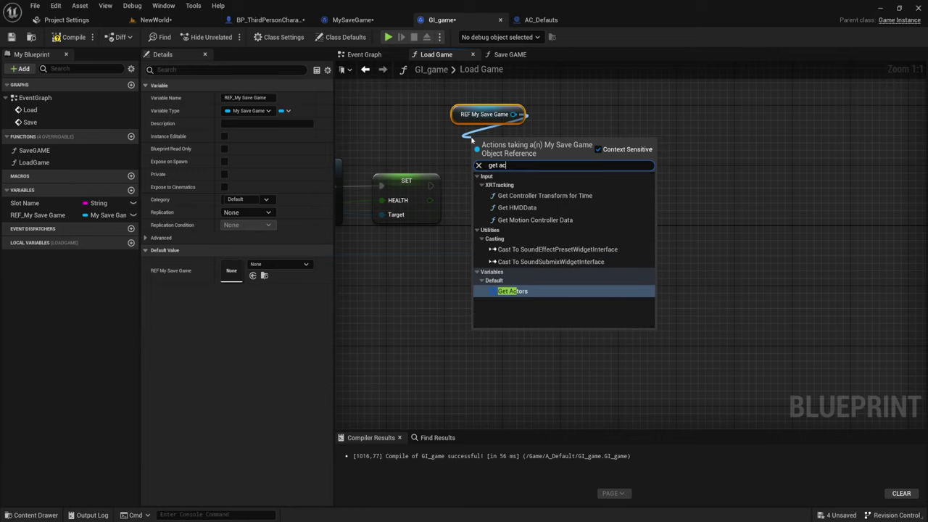
pyautogui.write('t')
pyautogui.press('Return')
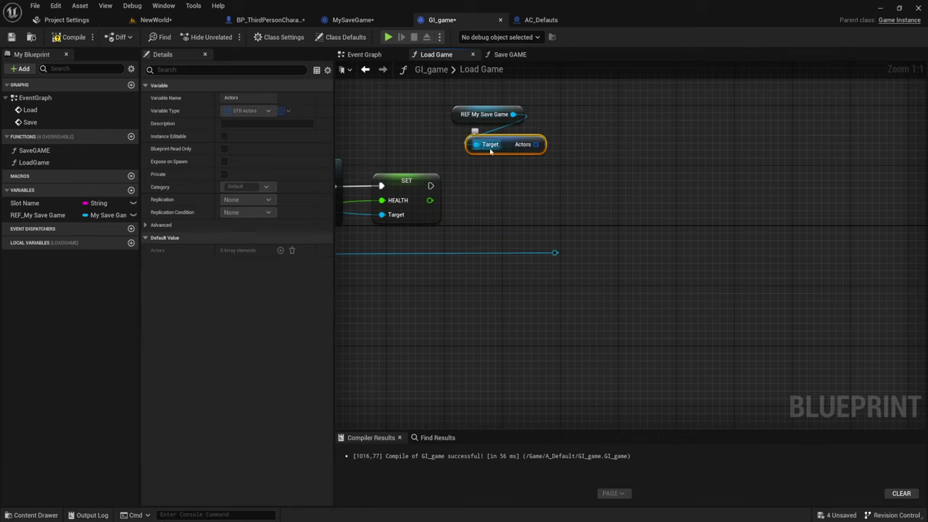
pyautogui.moveTo(511, 140); pyautogui.dragTo(491, 137)
# Check the MySaveGame blueprint's event graph, then drag out from the Actors array in Load Game.
pyautogui.click(483, 115)
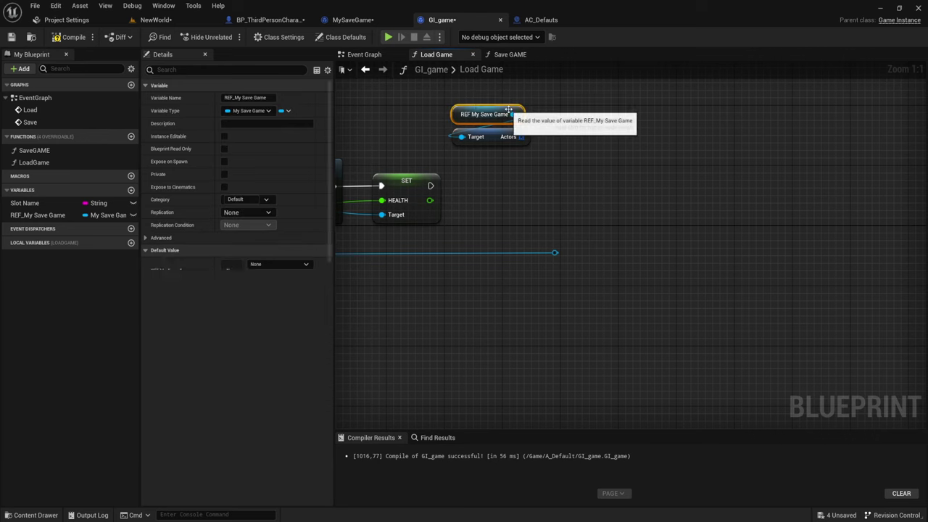
pyautogui.click(397, 22)
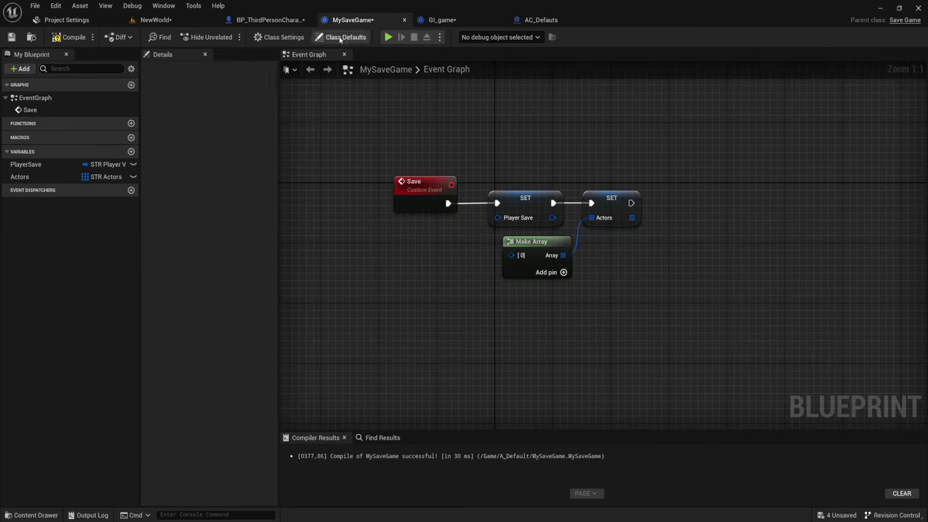
pyautogui.click(467, 20)
pyautogui.moveTo(511, 155); pyautogui.dragTo(527, 180)
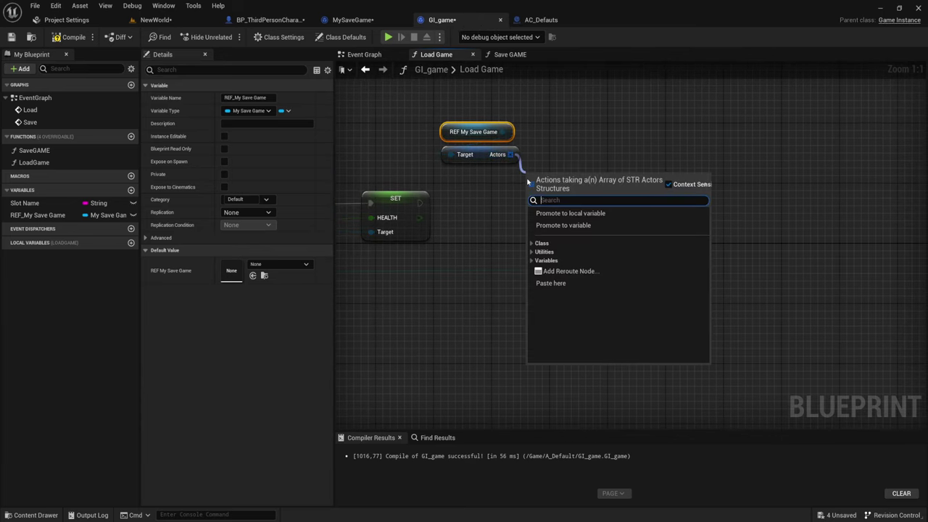
# Add a For Each Loop over Actors and run it after the SET node.
pyautogui.write('for')
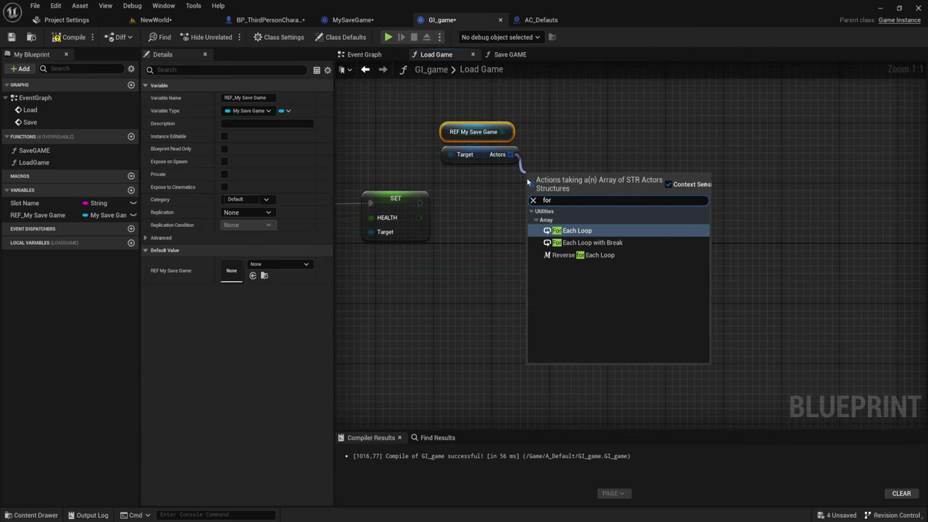
pyautogui.press('Return')
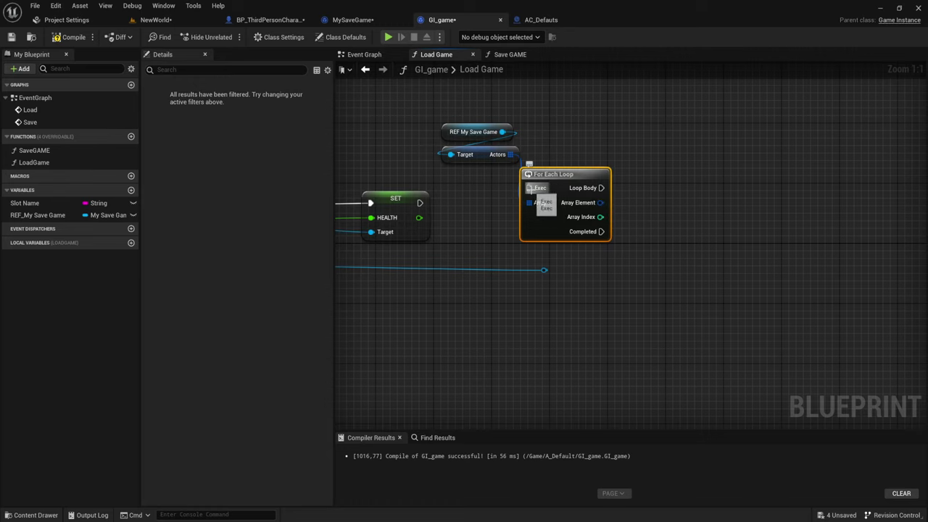
pyautogui.moveTo(528, 188); pyautogui.dragTo(420, 202)
pyautogui.moveTo(561, 182); pyautogui.dragTo(575, 190)
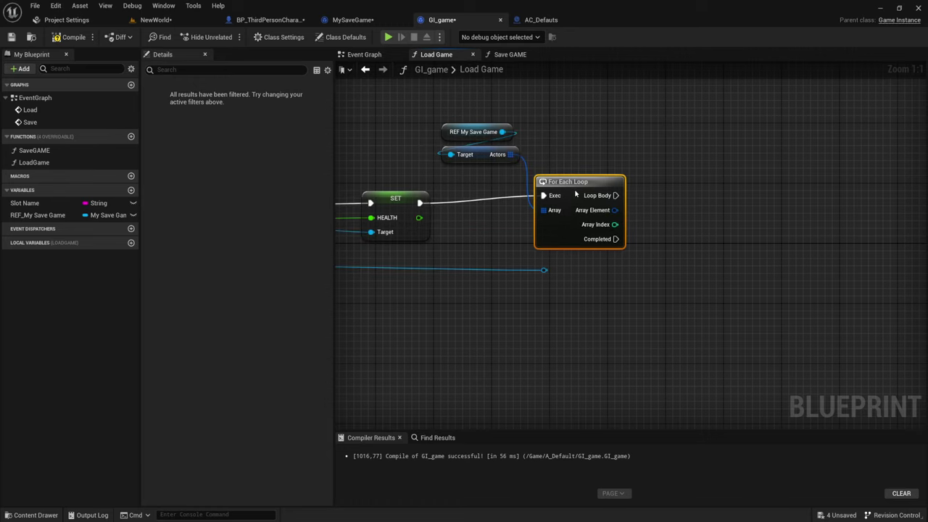
pyautogui.moveTo(602, 267); pyautogui.dragTo(539, 255, button='right')
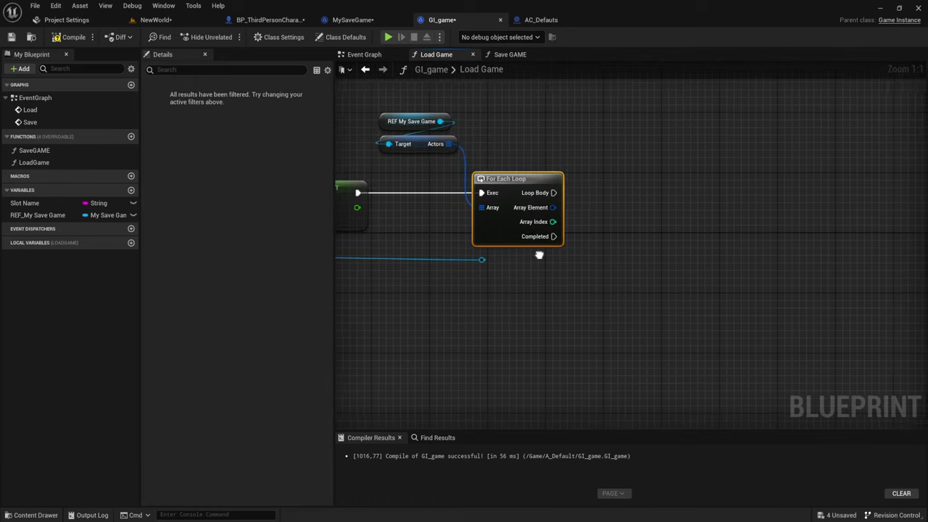
# Break each Array Element with Break STR_Actors and move the reroute node below the loop.
pyautogui.moveTo(551, 206); pyautogui.dragTo(599, 206)
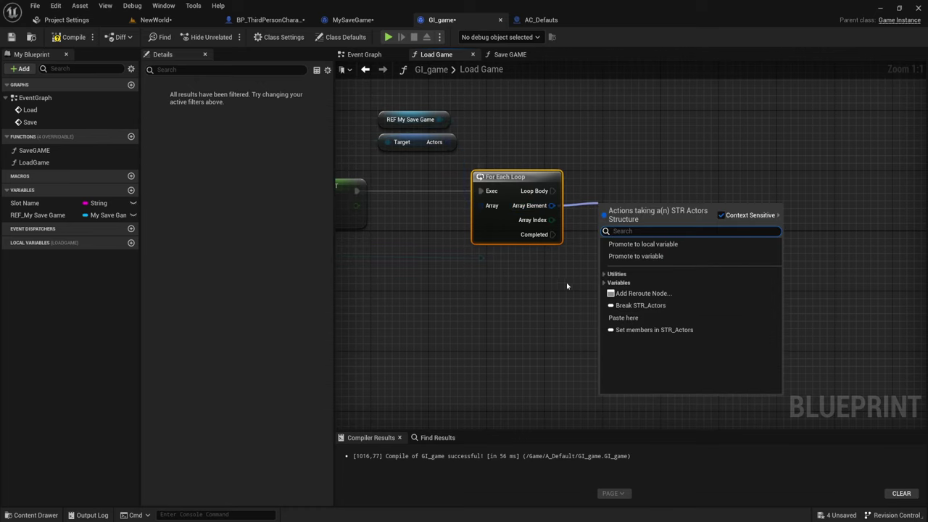
pyautogui.moveTo(555, 218); pyautogui.dragTo(514, 216, button='right')
pyautogui.moveTo(510, 203); pyautogui.dragTo(548, 210)
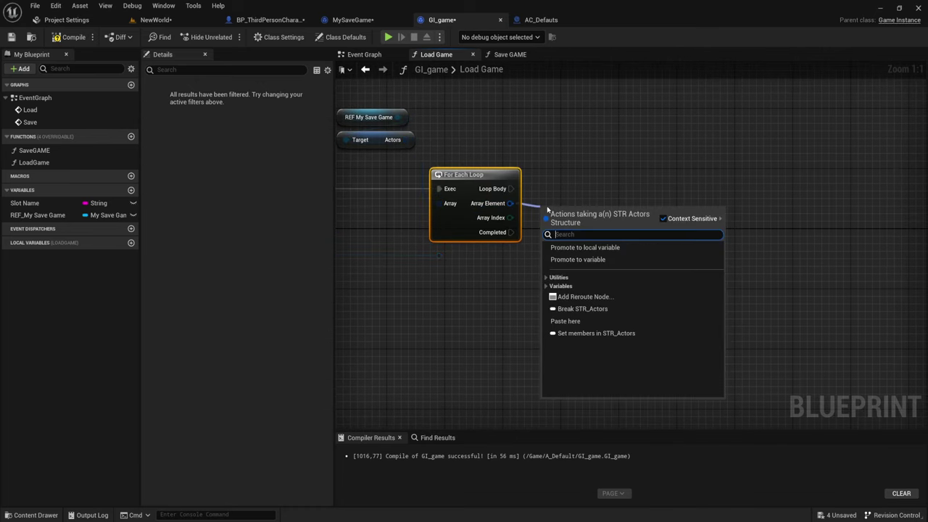
pyautogui.click(578, 309)
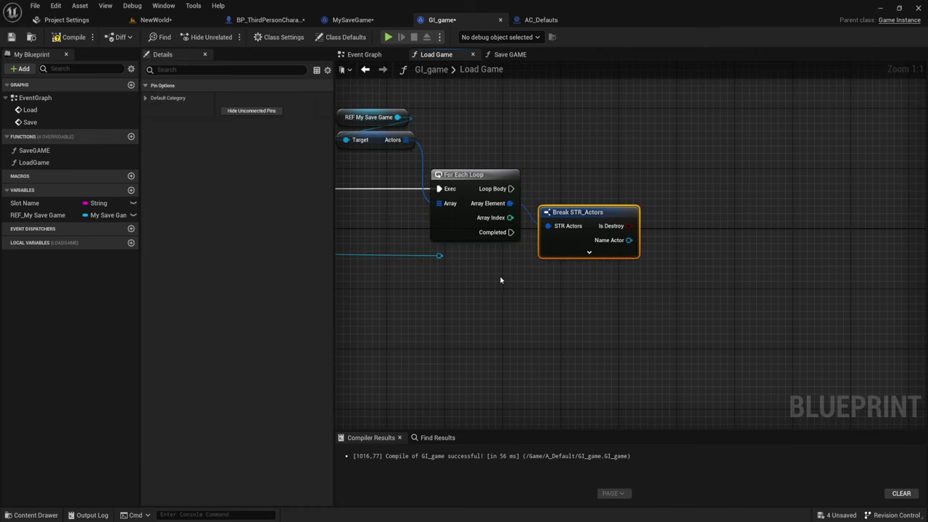
pyautogui.moveTo(437, 256); pyautogui.dragTo(481, 247, button='right')
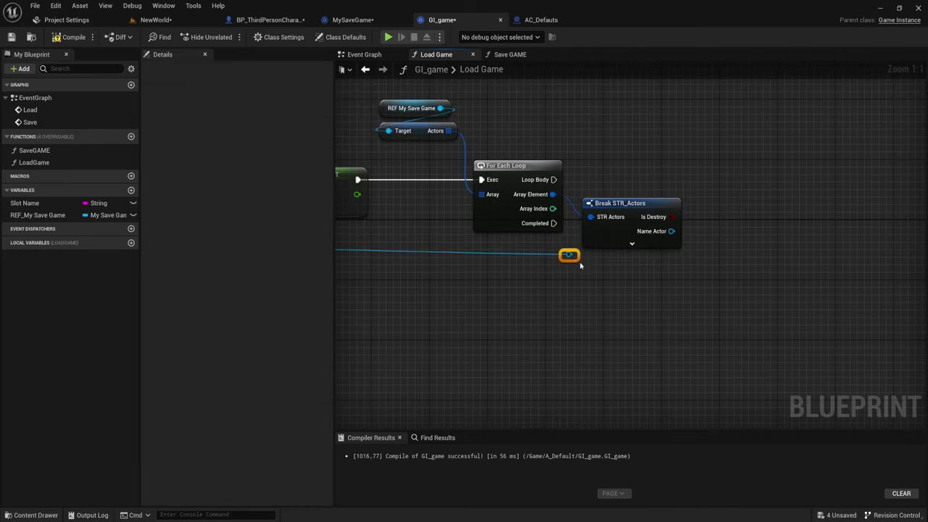
pyautogui.moveTo(567, 255); pyautogui.dragTo(605, 269)
pyautogui.moveTo(657, 278)
pyautogui.mouseDown(button='right')
pyautogui.moveTo(562, 280)
pyautogui.moveTo(524, 270)
pyautogui.mouseUp(button='right')
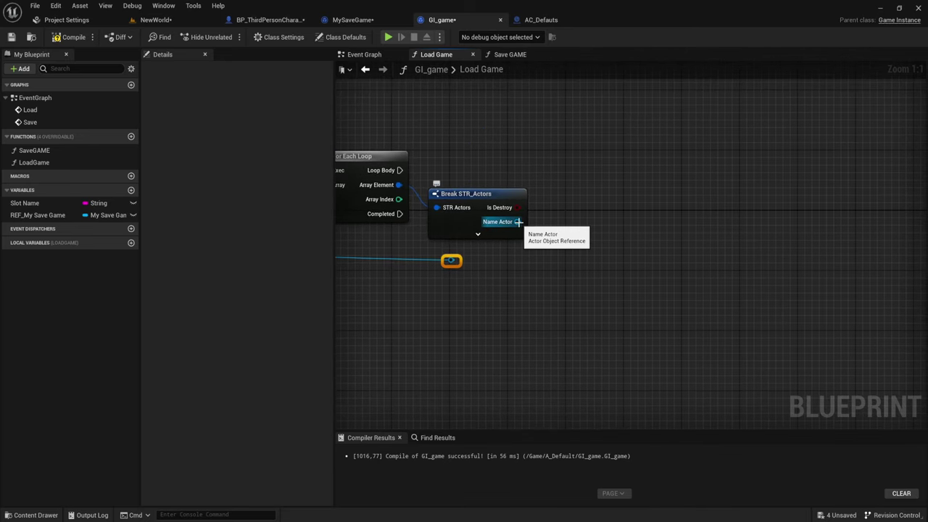
pyautogui.moveTo(518, 222); pyautogui.dragTo(566, 226)
# Add an == node comparing Name Actor against the rerouted Actor reference.
pyautogui.write('==')
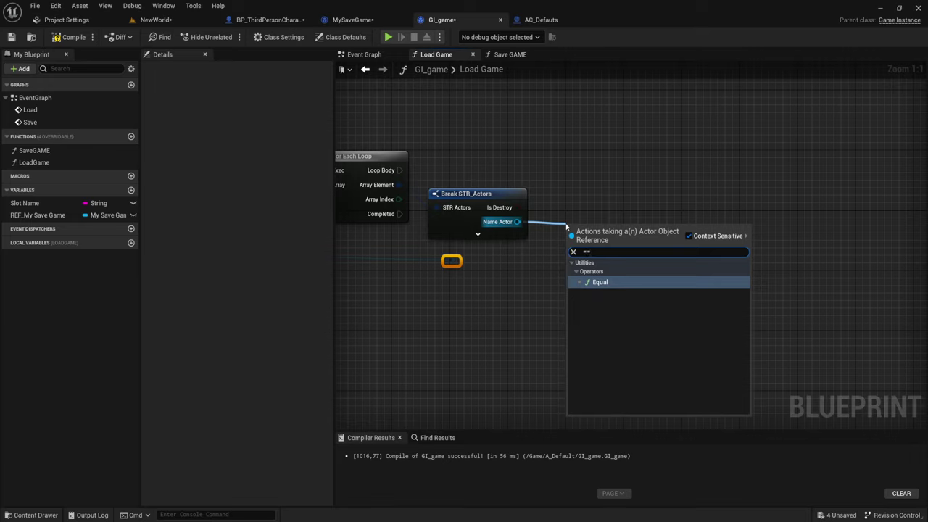
pyautogui.click(598, 282)
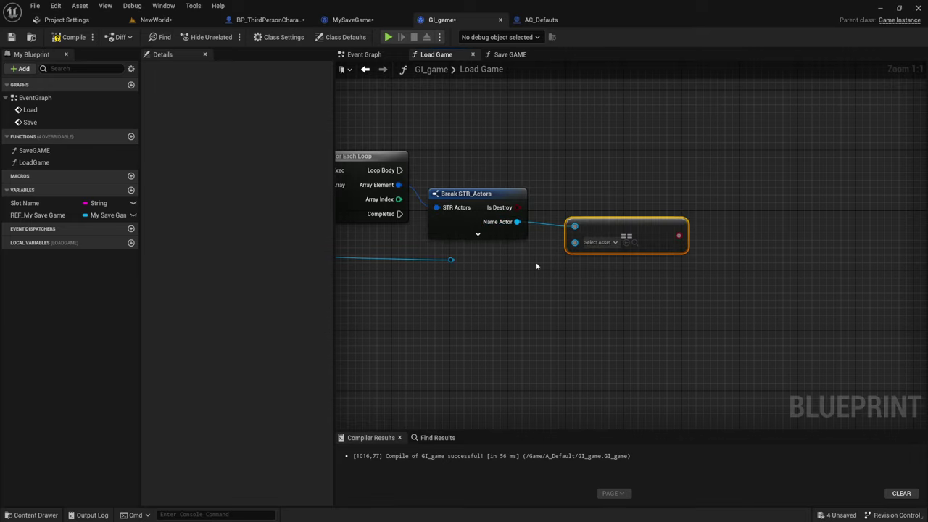
pyautogui.moveTo(451, 259); pyautogui.dragTo(575, 242)
pyautogui.click(451, 259)
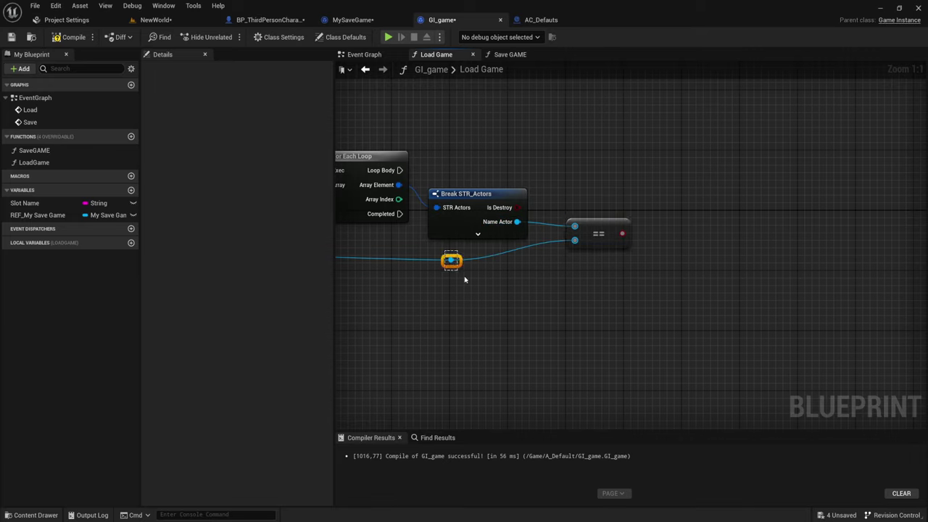
pyautogui.click(496, 280)
pyautogui.moveTo(553, 286); pyautogui.dragTo(509, 296, button='right')
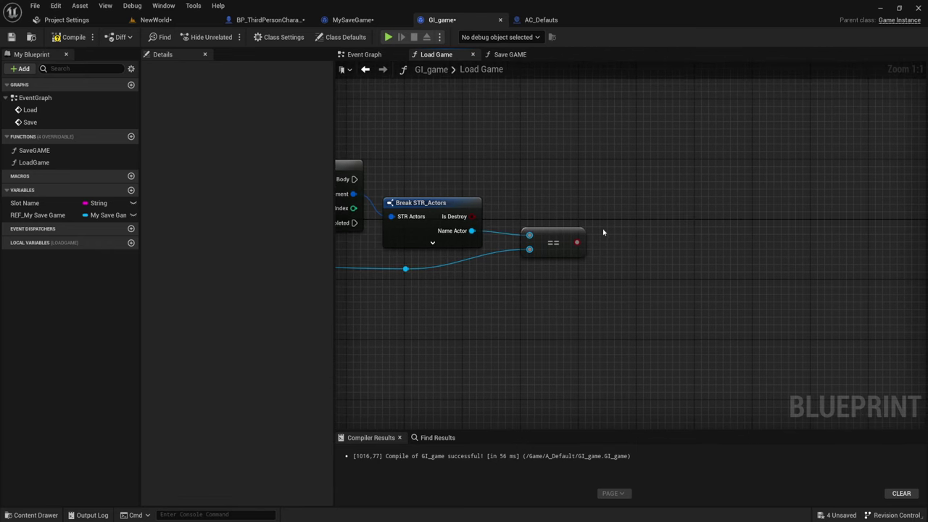
# Add a Branch driven by Loop Body, using the == result as its Condition.
pyautogui.click(540, 143)
pyautogui.moveTo(544, 156); pyautogui.dragTo(613, 158, button='right')
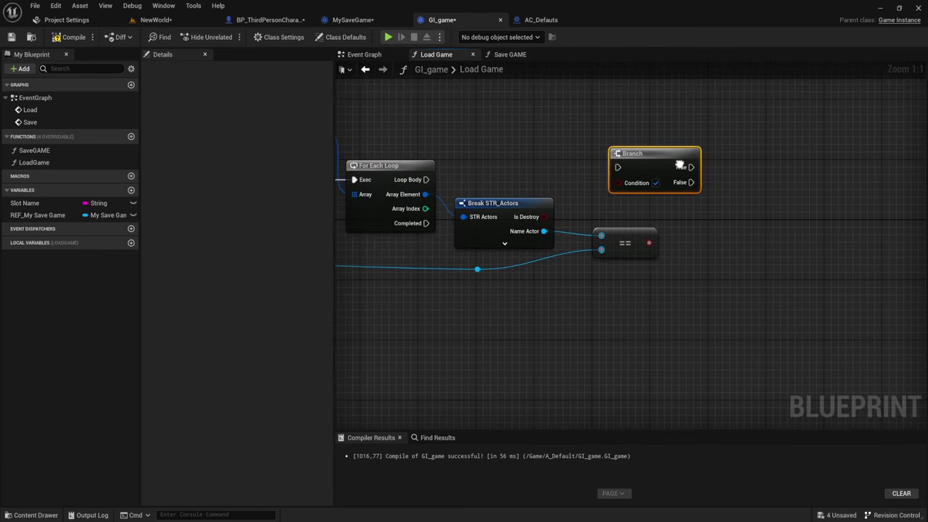
pyautogui.moveTo(615, 168); pyautogui.dragTo(423, 181)
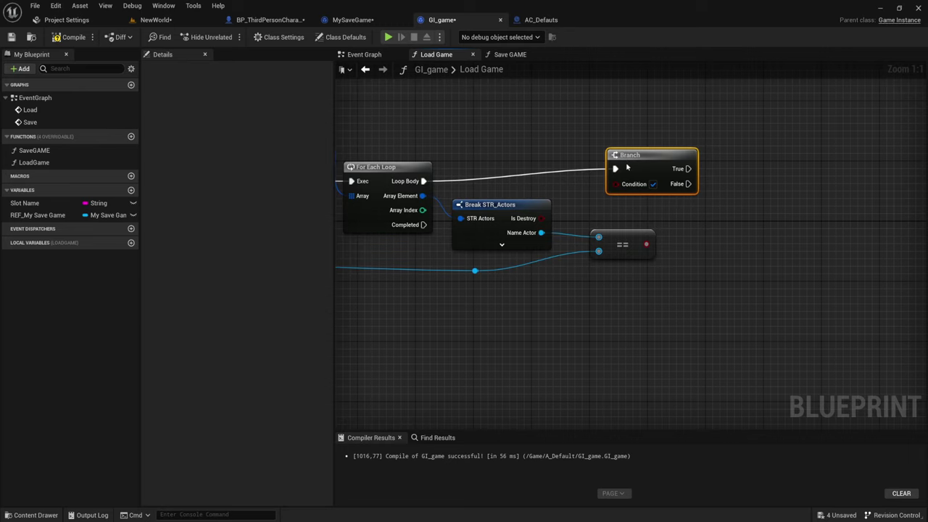
pyautogui.moveTo(623, 160); pyautogui.dragTo(629, 173)
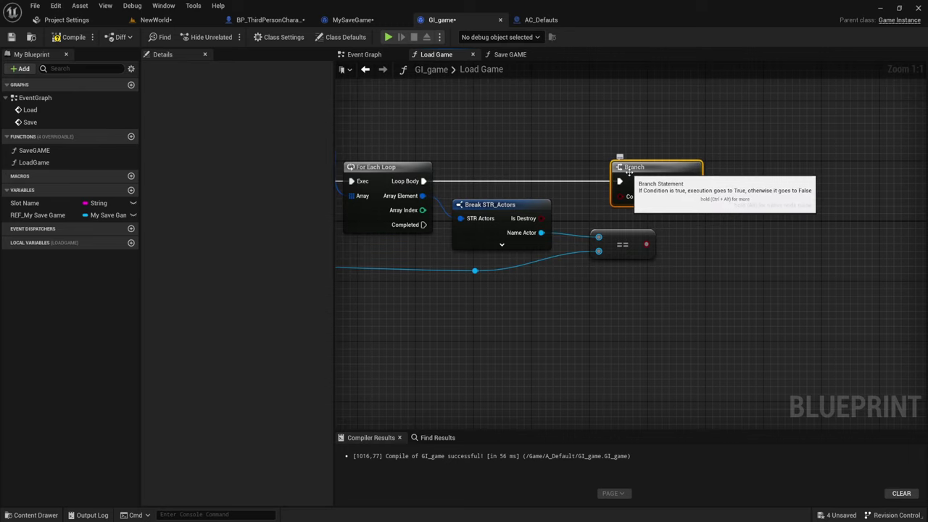
pyautogui.moveTo(639, 231); pyautogui.dragTo(586, 222, button='right')
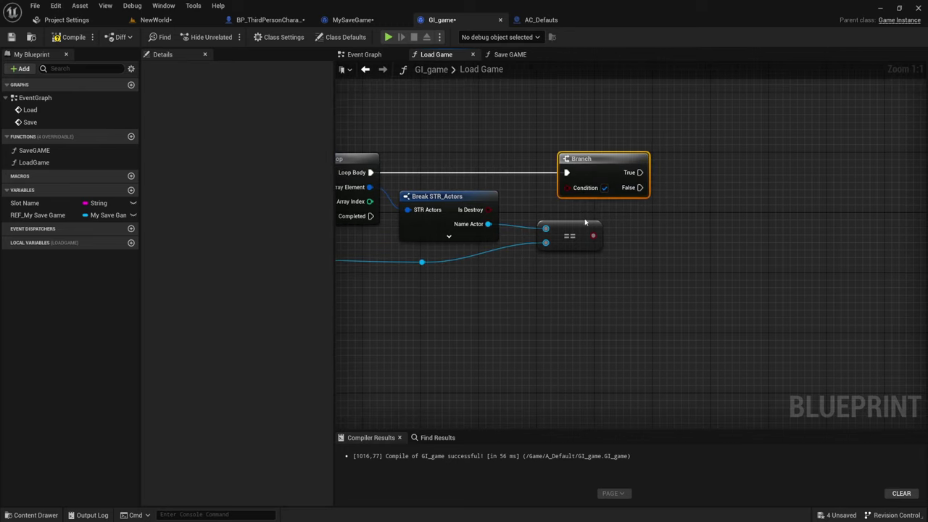
pyautogui.moveTo(593, 234); pyautogui.dragTo(569, 188)
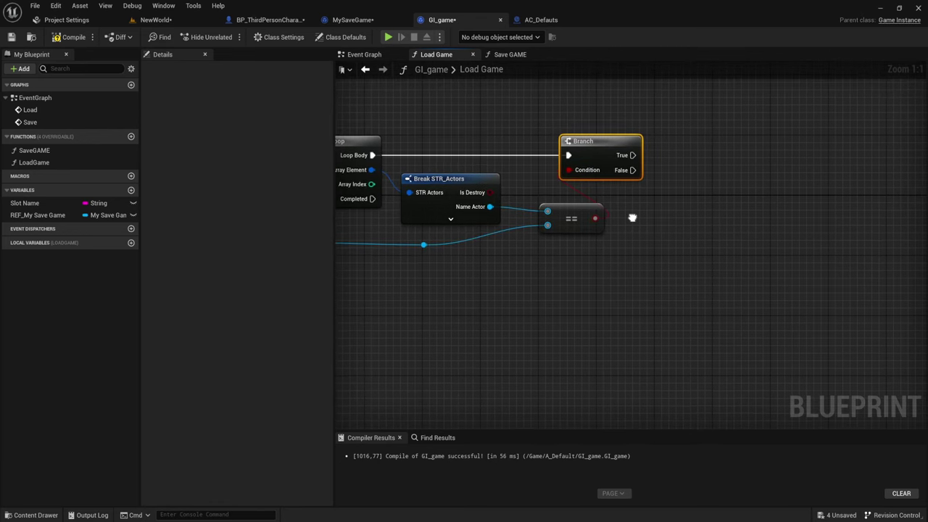
# Expand Break STR_Actors to show all fields and add a reroute point between Map and ==.
pyautogui.moveTo(335, 214); pyautogui.dragTo(305, 225)
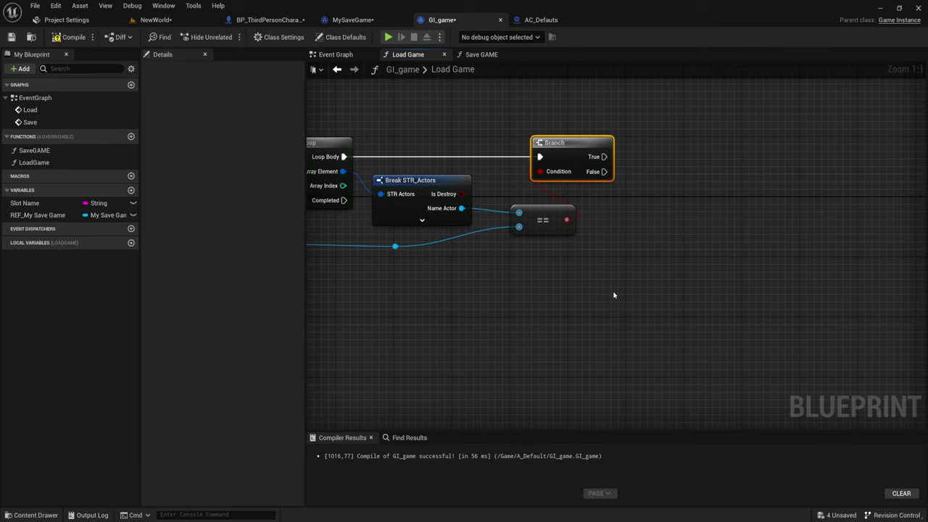
pyautogui.moveTo(464, 280); pyautogui.dragTo(494, 283, button='right')
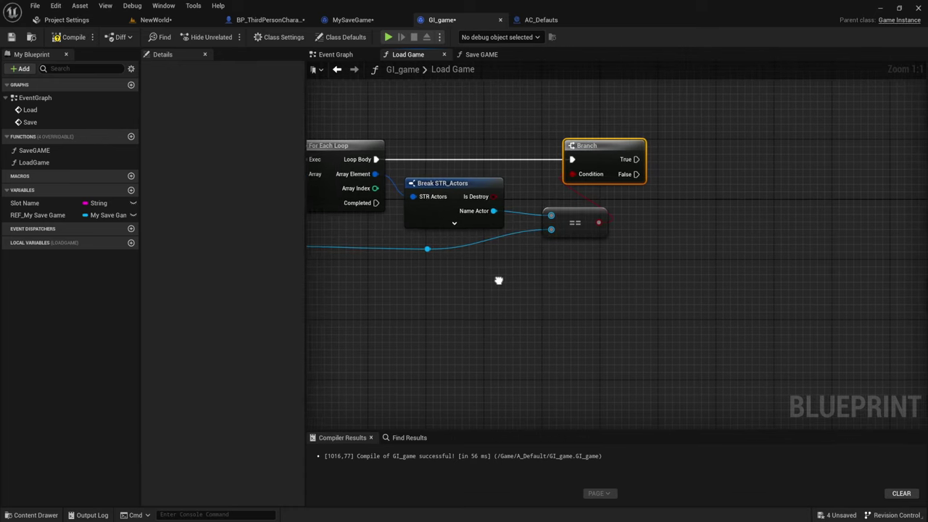
pyautogui.click(452, 222)
pyautogui.moveTo(477, 240); pyautogui.dragTo(393, 228, button='right')
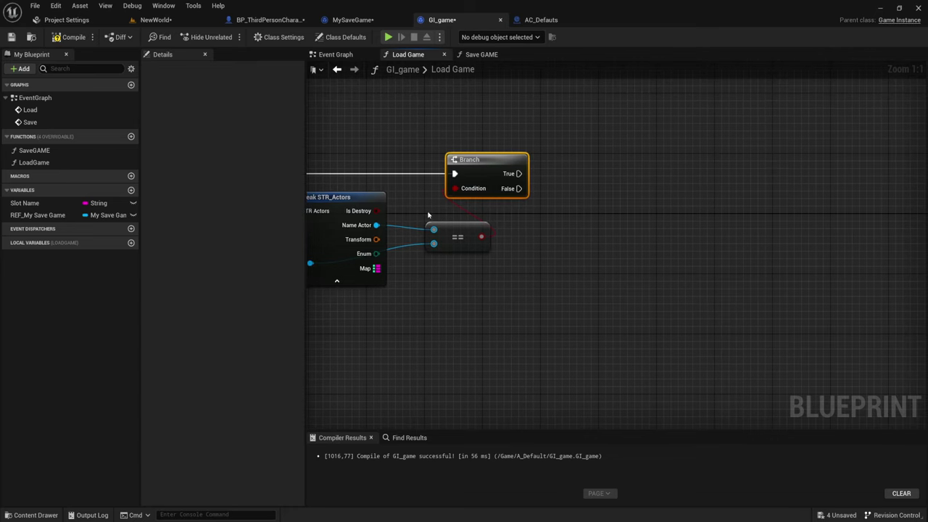
pyautogui.moveTo(377, 225); pyautogui.dragTo(403, 219, button='right')
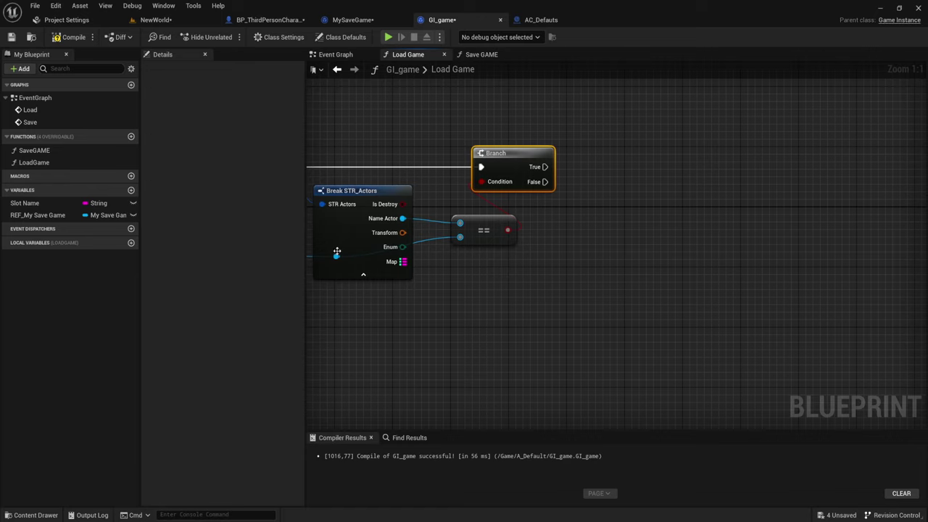
pyautogui.click(363, 281)
pyautogui.moveTo(364, 281); pyautogui.dragTo(466, 269)
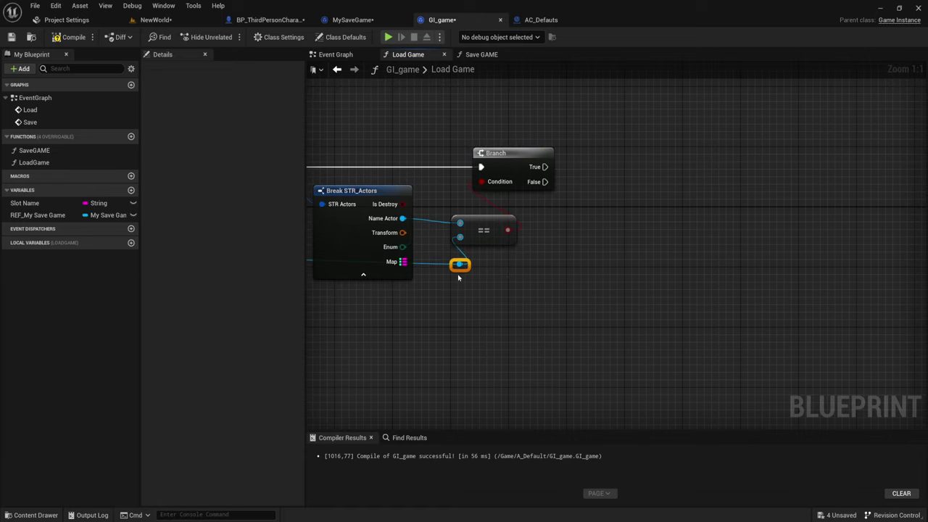
# Add a Set Is Destroy? node from the reroute point via the 'is dest' search.
pyautogui.moveTo(445, 272); pyautogui.dragTo(387, 272, button='right')
pyautogui.moveTo(401, 272); pyautogui.dragTo(540, 170)
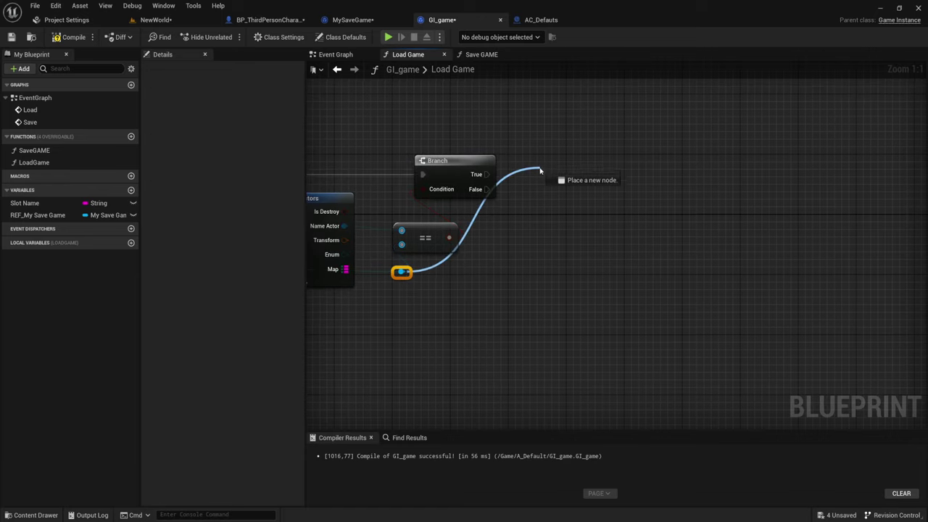
pyautogui.write('is de')
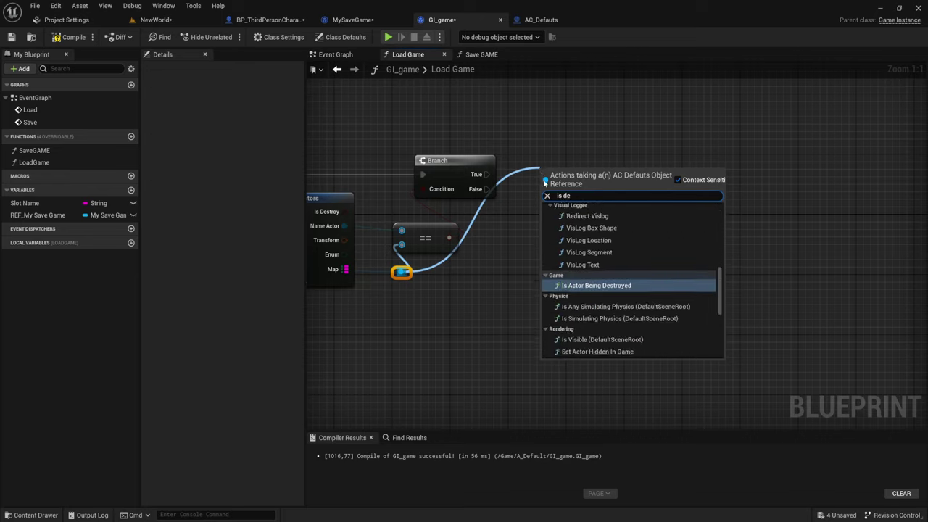
pyautogui.write('st')
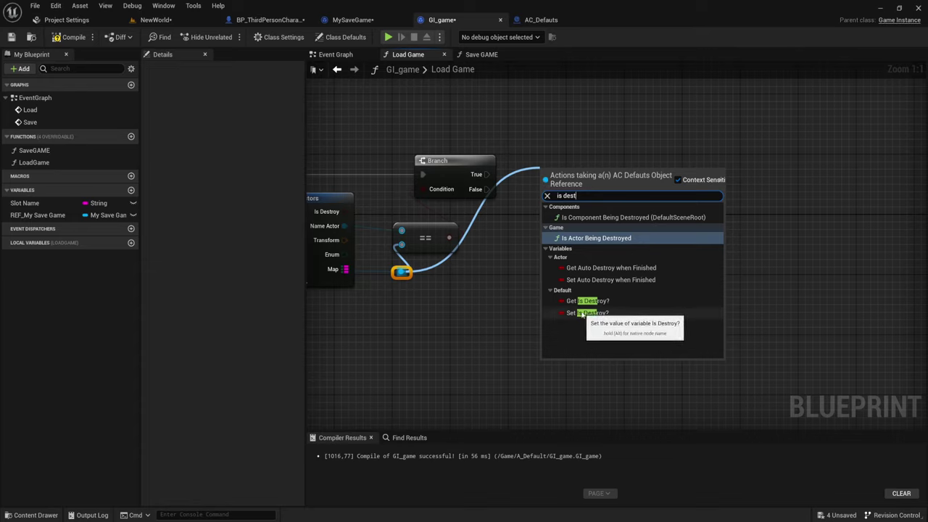
pyautogui.click(582, 312)
# Wire Branch True into SET and feed the saved Is Destroy value into Is Destroy?
pyautogui.moveTo(545, 174)
pyautogui.mouseDown()
pyautogui.moveTo(488, 175)
pyautogui.moveTo(548, 175)
pyautogui.mouseUp()
pyautogui.click(549, 146)
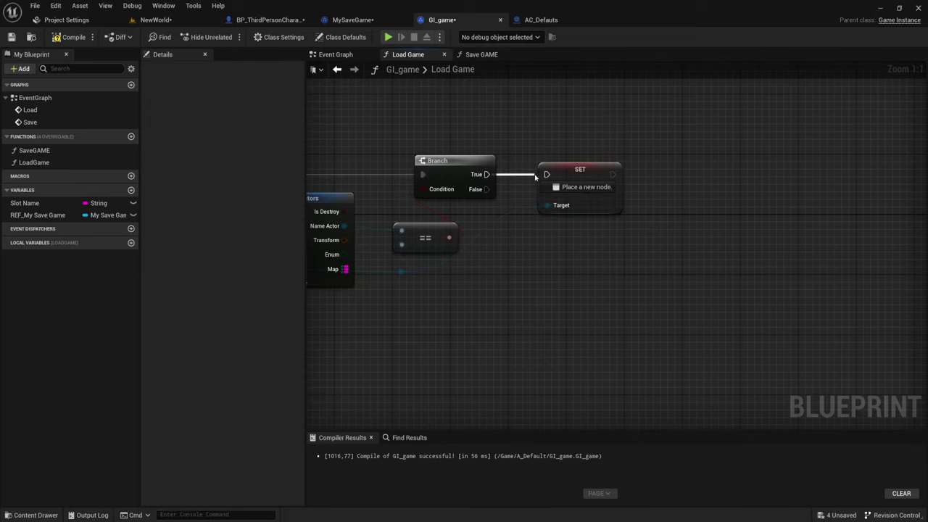
pyautogui.moveTo(480, 228); pyautogui.dragTo(502, 225, button='right')
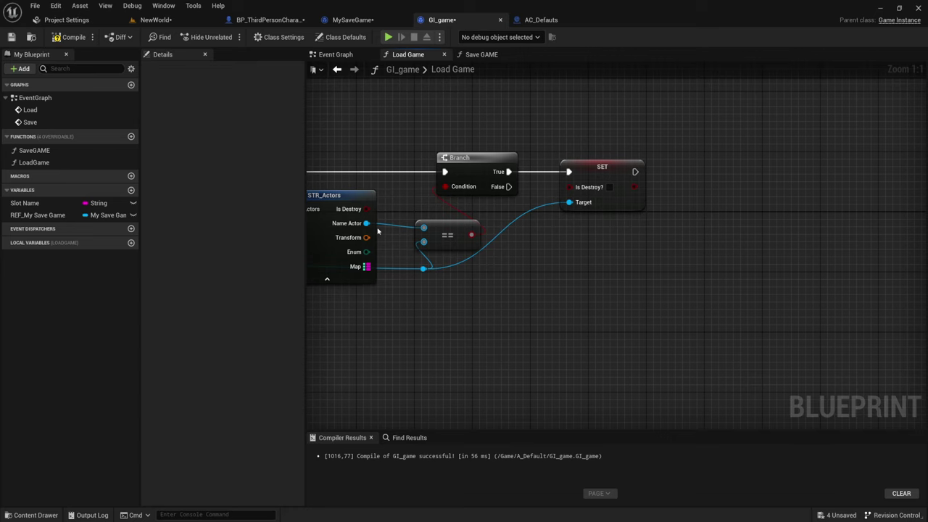
pyautogui.moveTo(366, 209); pyautogui.dragTo(570, 187)
pyautogui.moveTo(595, 238); pyautogui.dragTo(587, 244, button='right')
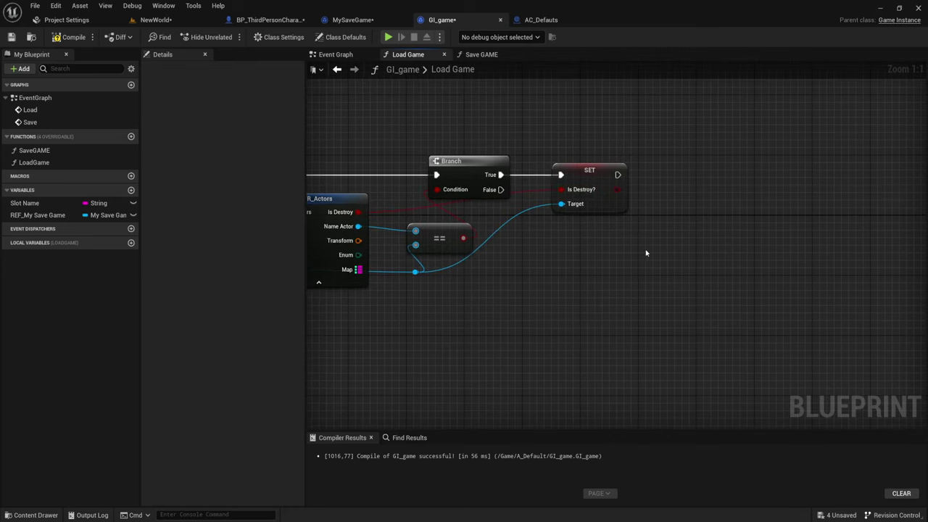
pyautogui.moveTo(646, 253); pyautogui.dragTo(609, 201, button='right')
# Place a second Branch after the SET Is Destroy? node and wire SET into it.
pyautogui.click(599, 171)
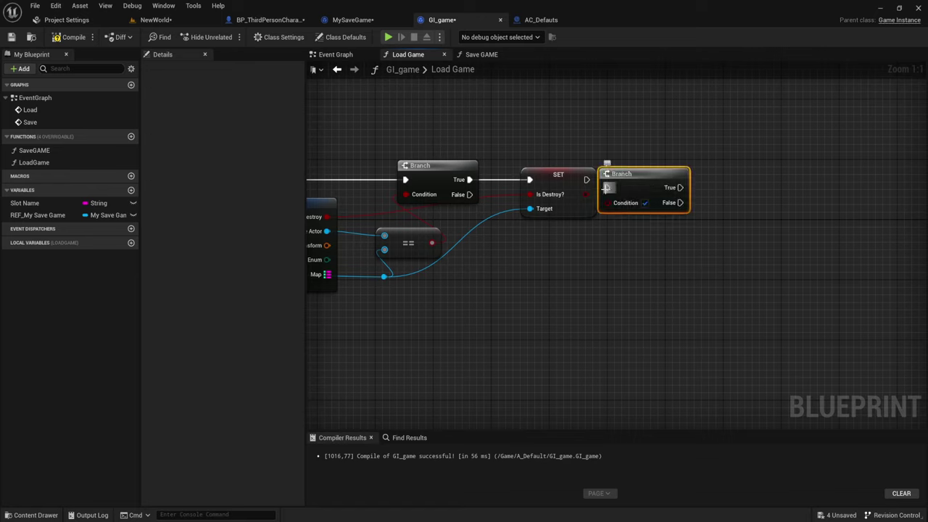
pyautogui.moveTo(608, 180); pyautogui.dragTo(587, 180)
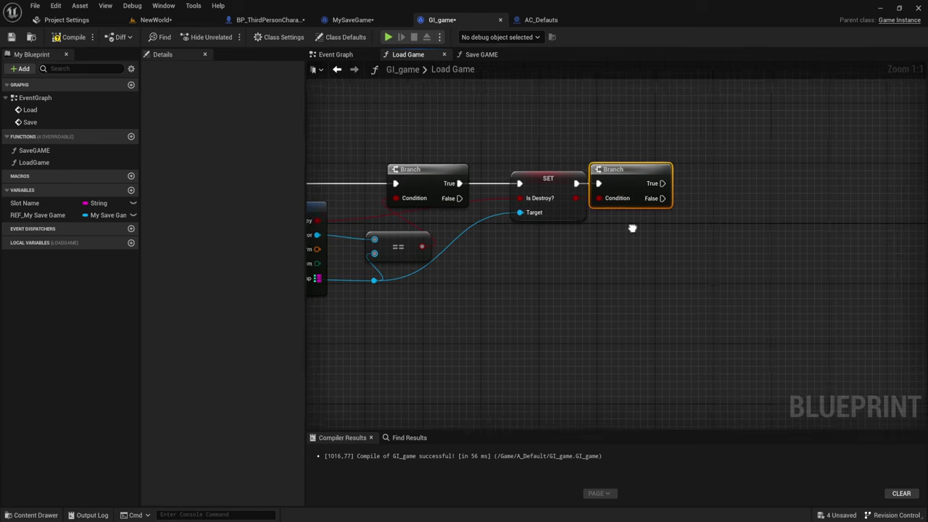
pyautogui.moveTo(631, 228); pyautogui.dragTo(607, 238, button='right')
pyautogui.moveTo(647, 188); pyautogui.dragTo(749, 145)
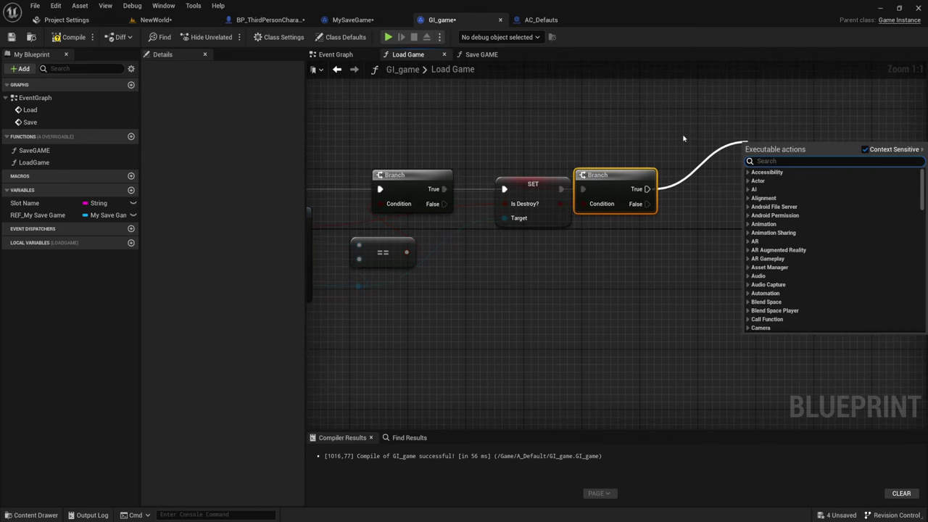
pyautogui.moveTo(691, 216); pyautogui.dragTo(638, 213, button='right')
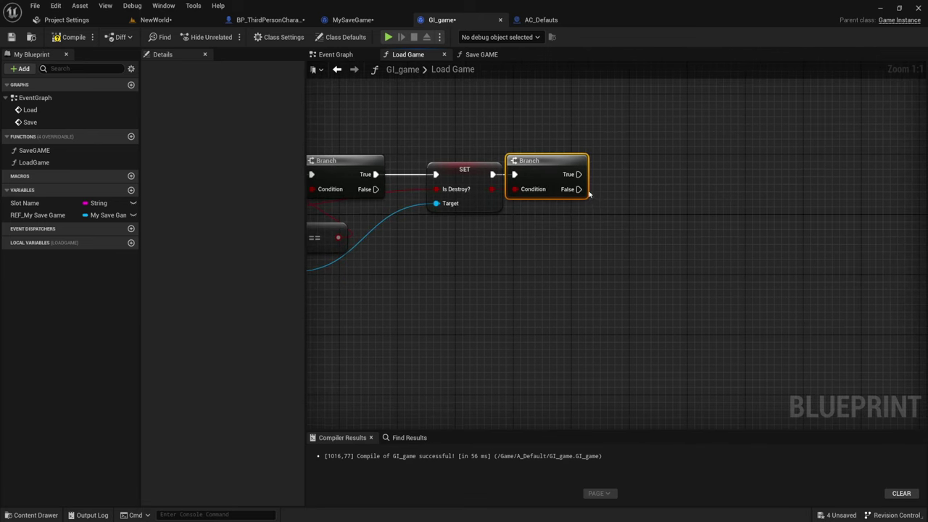
# Try connections from the new Branch's True and the loop's Completed outputs, adding nothing.
pyautogui.moveTo(593, 186); pyautogui.dragTo(678, 115)
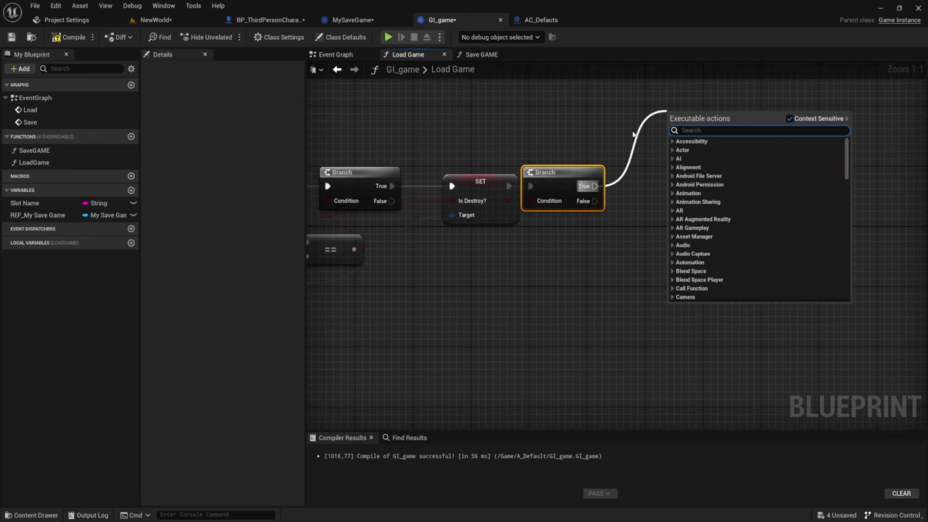
pyautogui.click(626, 114)
pyautogui.moveTo(616, 107)
pyautogui.mouseDown()
pyautogui.moveTo(764, 151)
pyautogui.moveTo(762, 162)
pyautogui.mouseUp()
pyautogui.moveTo(763, 161)
pyautogui.mouseDown(button='right')
pyautogui.moveTo(677, 211)
pyautogui.moveTo(735, 203)
pyautogui.moveTo(795, 229)
pyautogui.mouseUp(button='right')
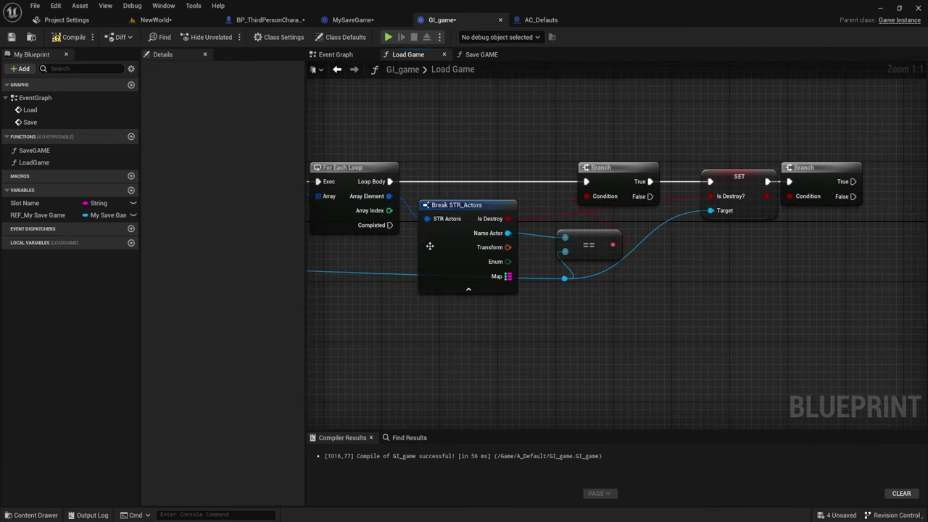
pyautogui.moveTo(389, 225); pyautogui.dragTo(404, 289)
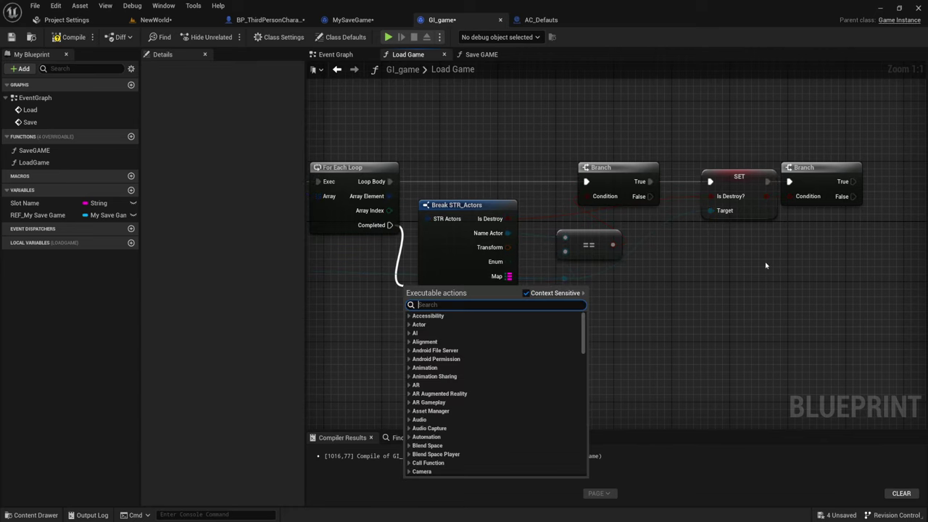
pyautogui.moveTo(830, 254); pyautogui.dragTo(547, 261, button='right')
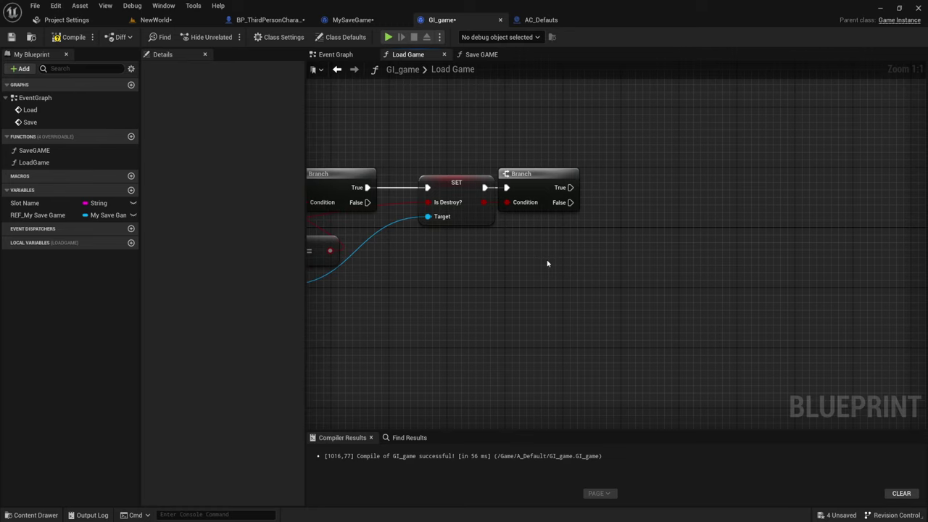
pyautogui.moveTo(554, 266); pyautogui.dragTo(619, 242, button='right')
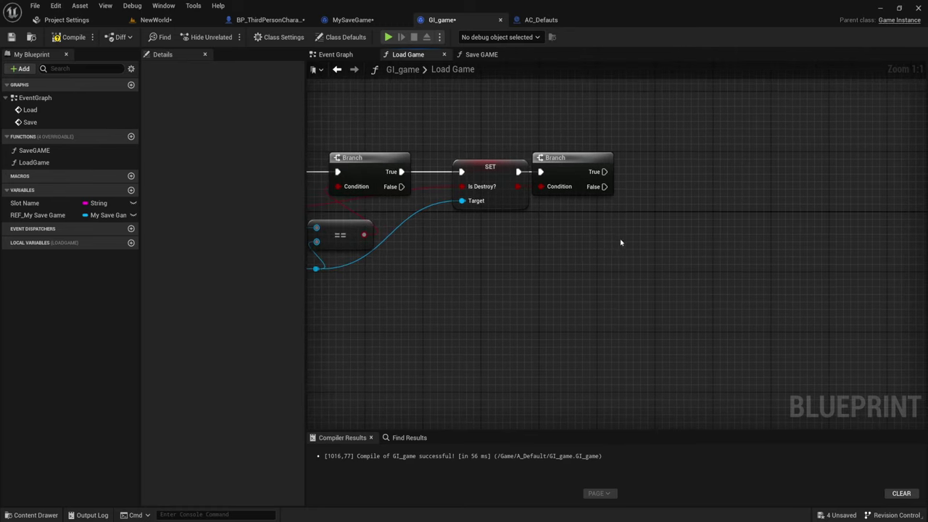
# Add a Set Actor Transform node for the object reroute via the 'set actor' search.
pyautogui.moveTo(604, 187); pyautogui.dragTo(688, 209)
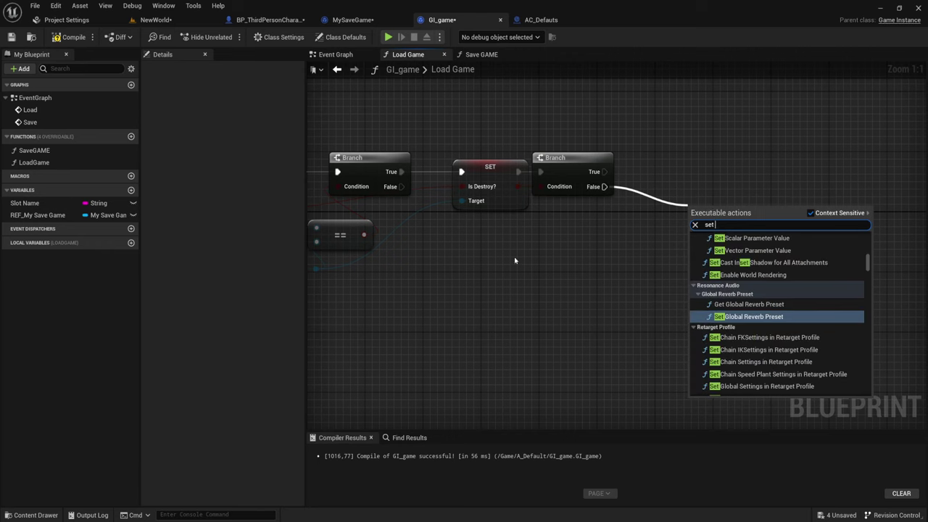
pyautogui.moveTo(514, 257); pyautogui.dragTo(636, 257, button='right')
pyautogui.moveTo(380, 235); pyautogui.dragTo(693, 245)
pyautogui.press('Escape')
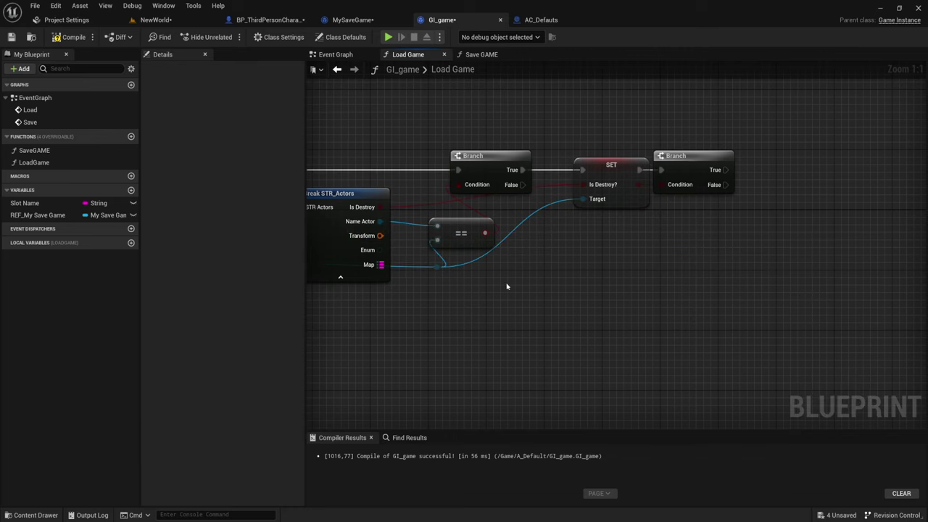
pyautogui.moveTo(436, 267); pyautogui.dragTo(718, 257)
pyautogui.write('set')
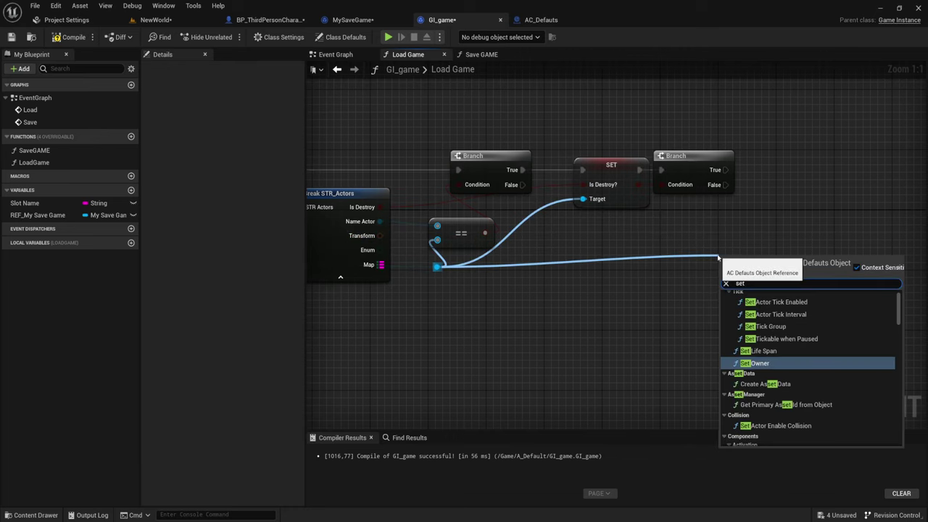
pyautogui.write(' actr')
pyautogui.press('BackSpace')
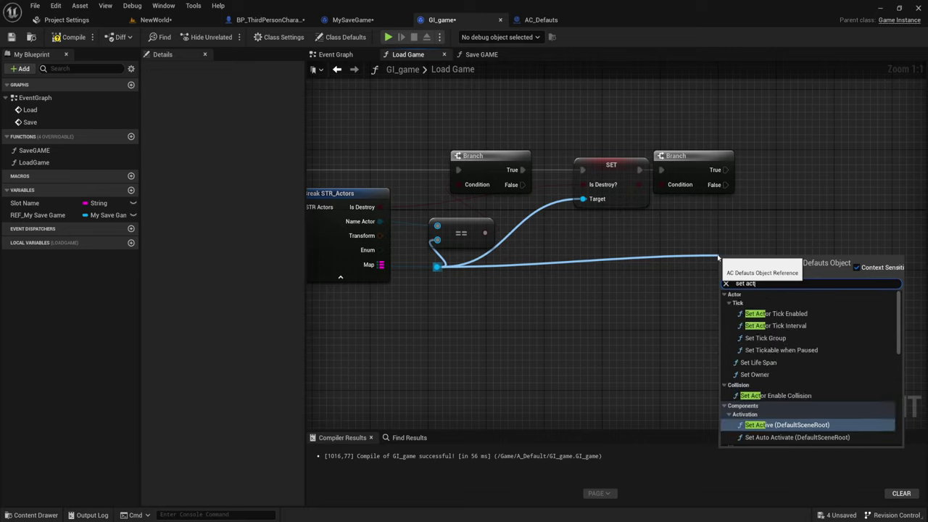
pyautogui.write('or')
pyautogui.scroll(-3, 831, 396)
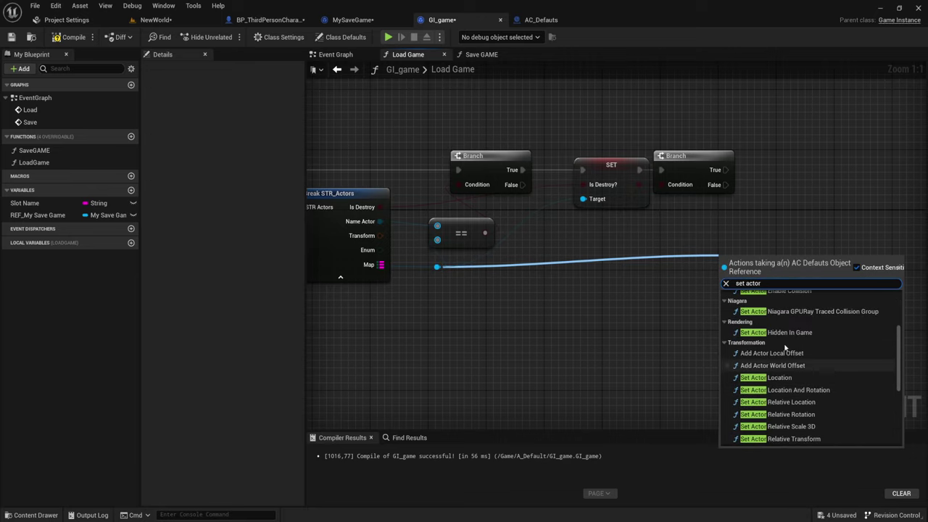
pyautogui.scroll(-2, 790, 348)
pyautogui.click(771, 385)
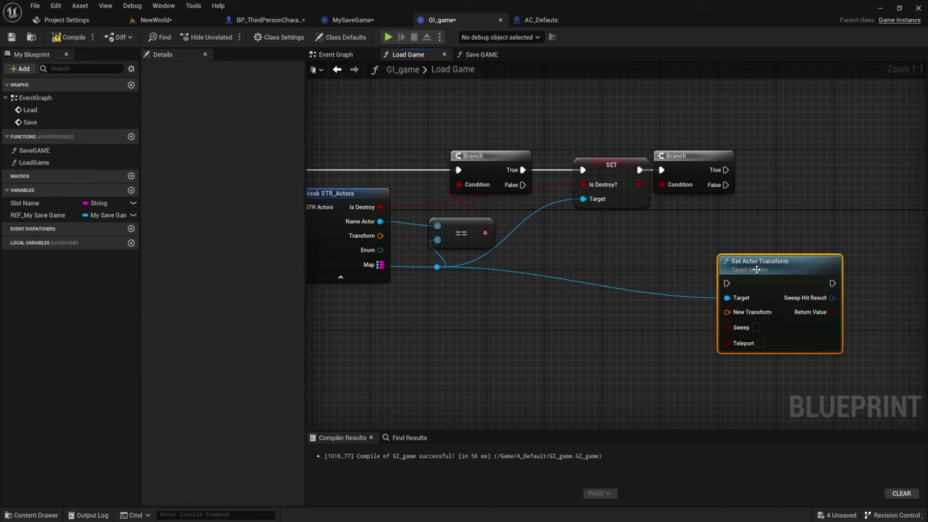
# Wire the second Branch's False into Set Actor Transform and the saved Transform into New Transform.
pyautogui.moveTo(765, 223); pyautogui.dragTo(681, 246, button='right')
pyautogui.moveTo(675, 285); pyautogui.dragTo(710, 208)
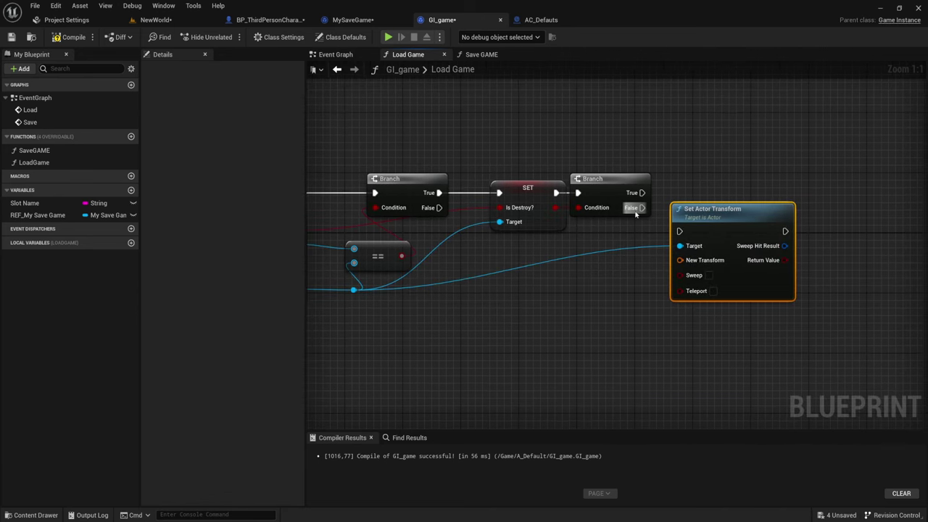
pyautogui.moveTo(643, 207); pyautogui.dragTo(683, 232)
pyautogui.moveTo(680, 199); pyautogui.dragTo(680, 213)
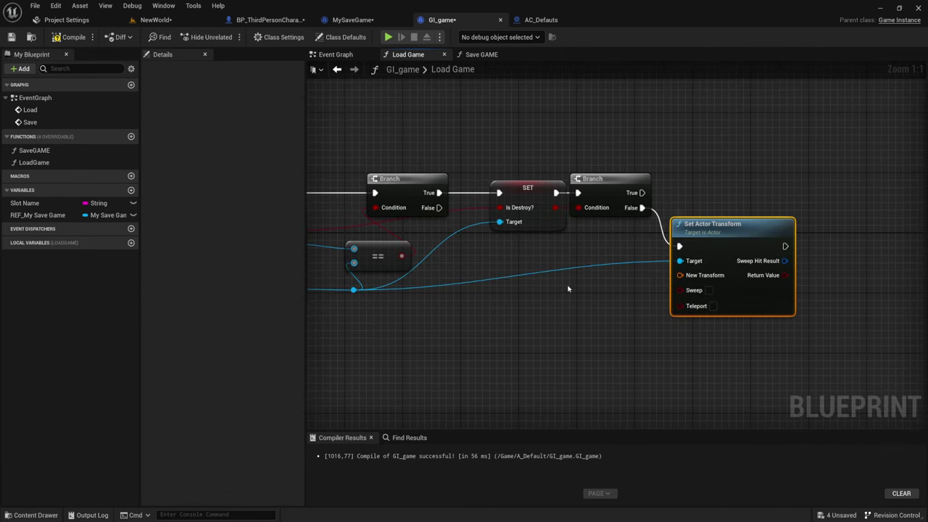
pyautogui.moveTo(341, 276); pyautogui.dragTo(394, 256, button='right')
pyautogui.moveTo(349, 238); pyautogui.dragTo(734, 254)
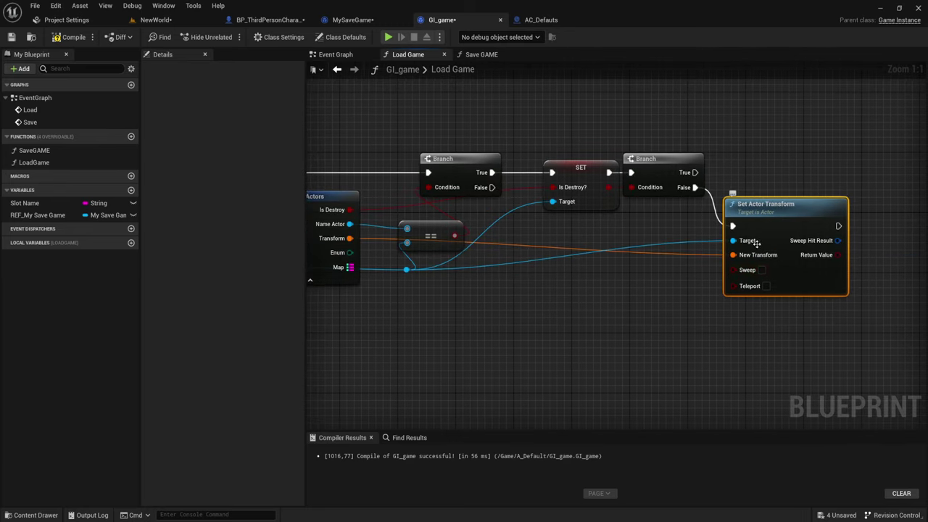
pyautogui.moveTo(636, 280)
pyautogui.mouseDown(button='right')
pyautogui.moveTo(624, 250)
pyautogui.moveTo(545, 271)
pyautogui.mouseUp(button='right')
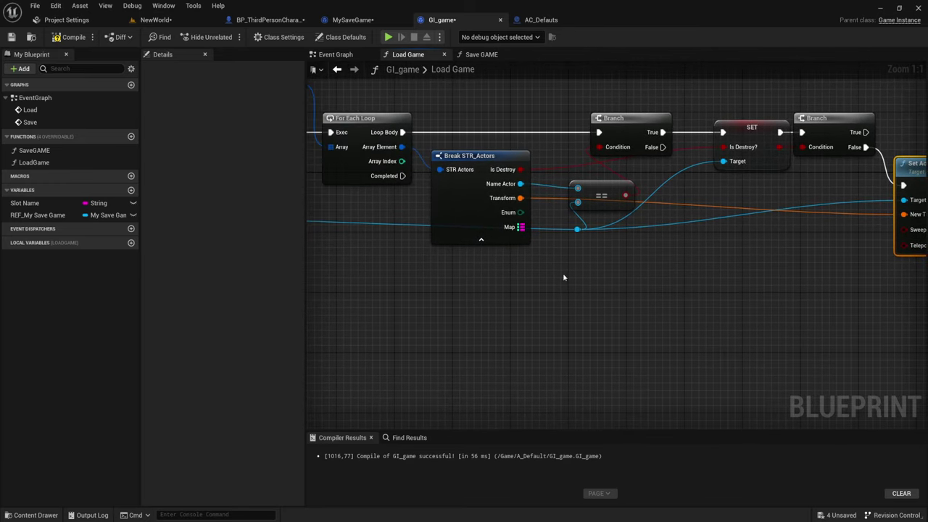
pyautogui.moveTo(481, 156); pyautogui.dragTo(488, 148)
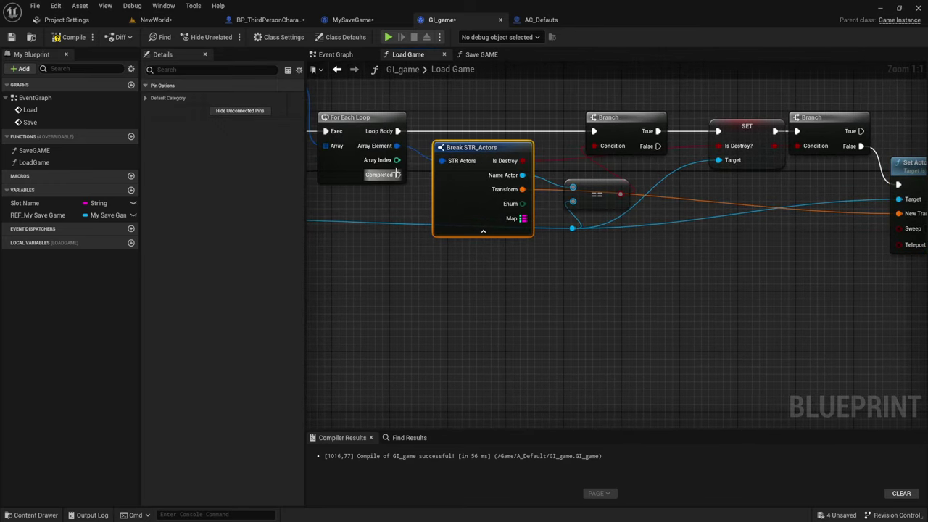
pyautogui.moveTo(398, 175); pyautogui.dragTo(457, 288)
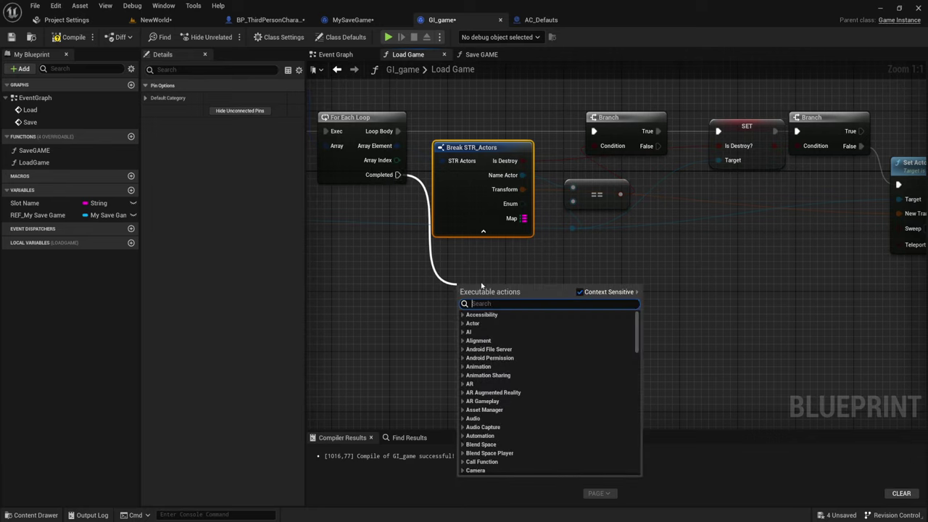
# Place a Branch and run the For Each Loop's Completed output into it.
pyautogui.click(497, 268)
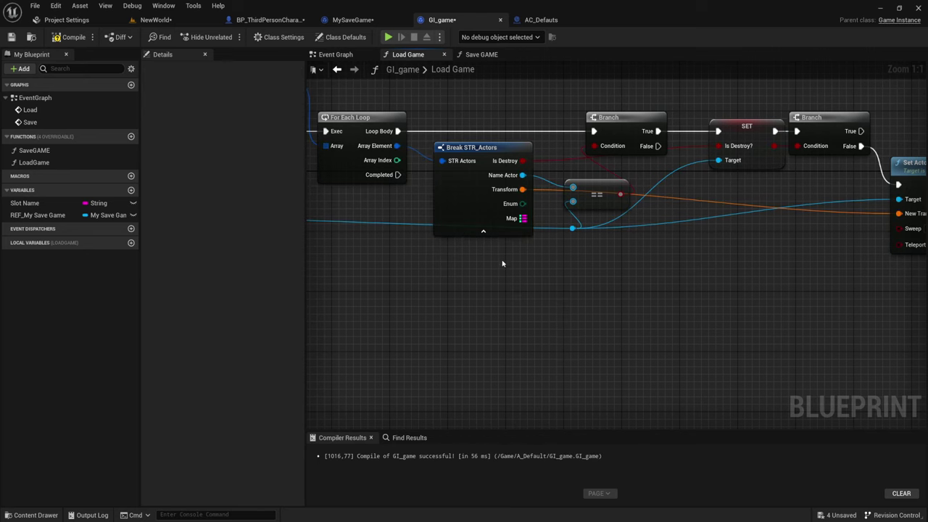
pyautogui.moveTo(504, 264); pyautogui.dragTo(500, 264, button='right')
pyautogui.click(499, 270)
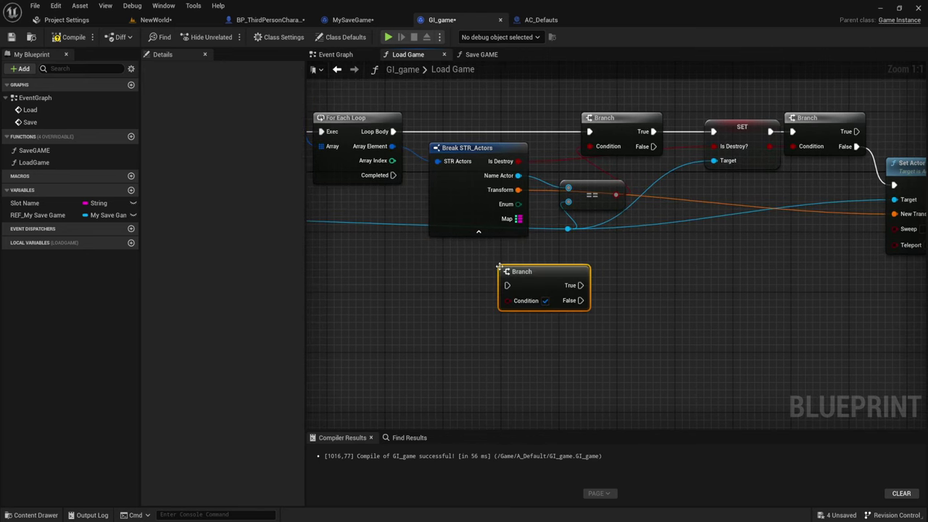
pyautogui.moveTo(507, 285); pyautogui.dragTo(391, 181)
pyautogui.moveTo(416, 242); pyautogui.dragTo(475, 239, button='right')
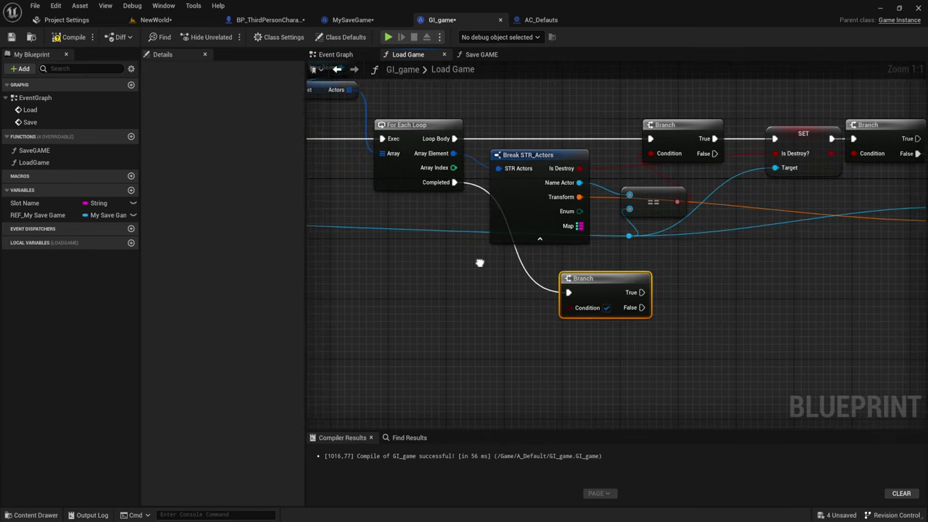
# Search 'is des' and 'is' from the actor reference, add nothing, and move to the player restore nodes.
pyautogui.moveTo(637, 227); pyautogui.dragTo(435, 305)
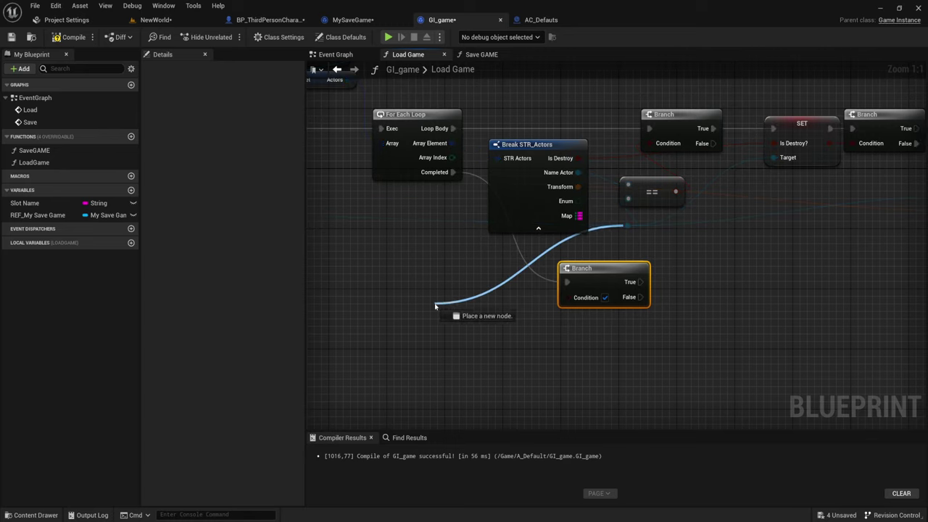
pyautogui.write('is de')
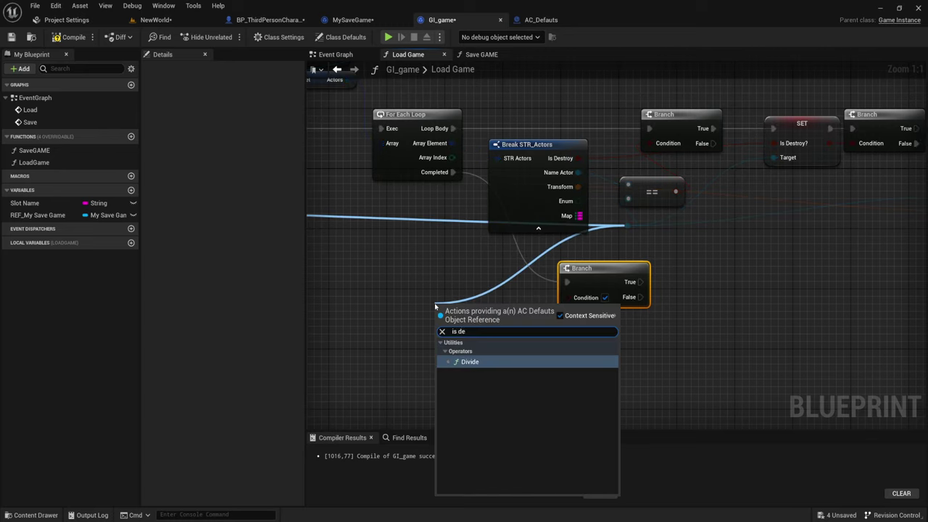
pyautogui.write('str')
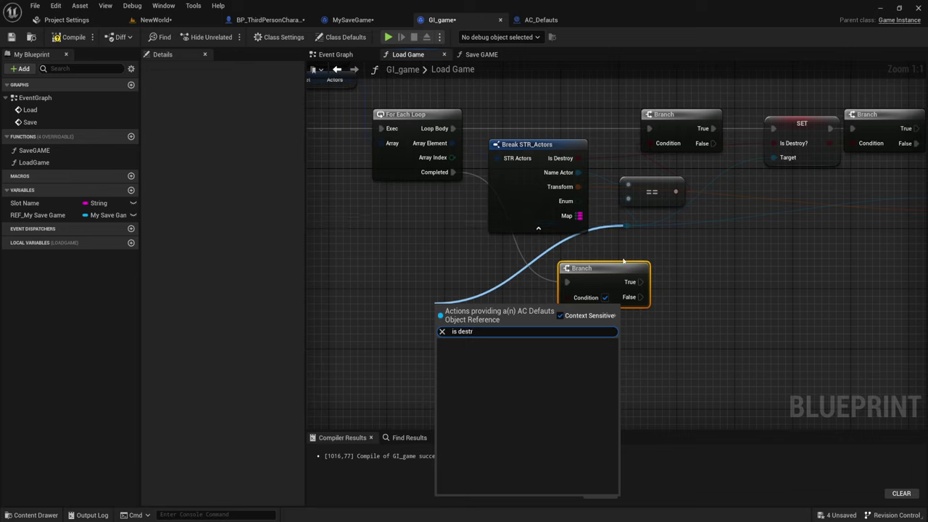
pyautogui.click(682, 253)
pyautogui.moveTo(625, 226); pyautogui.dragTo(416, 299)
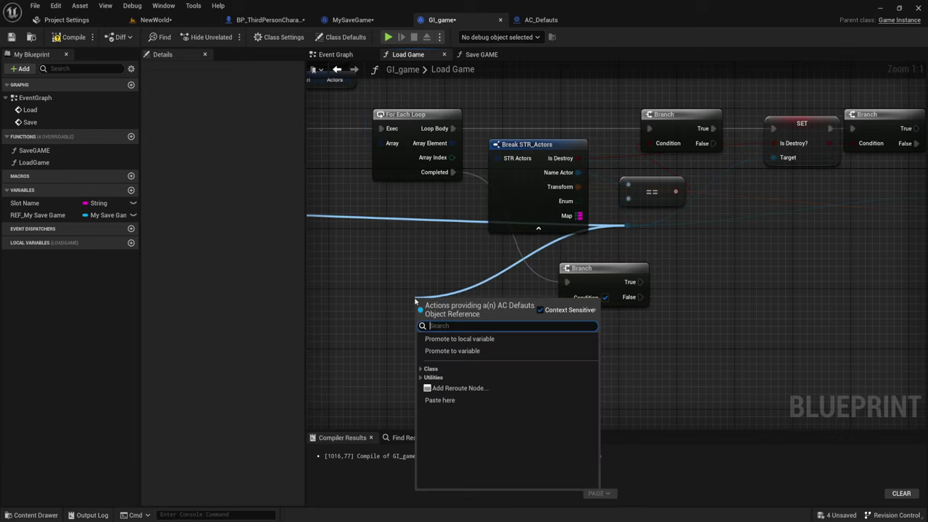
pyautogui.write('is de')
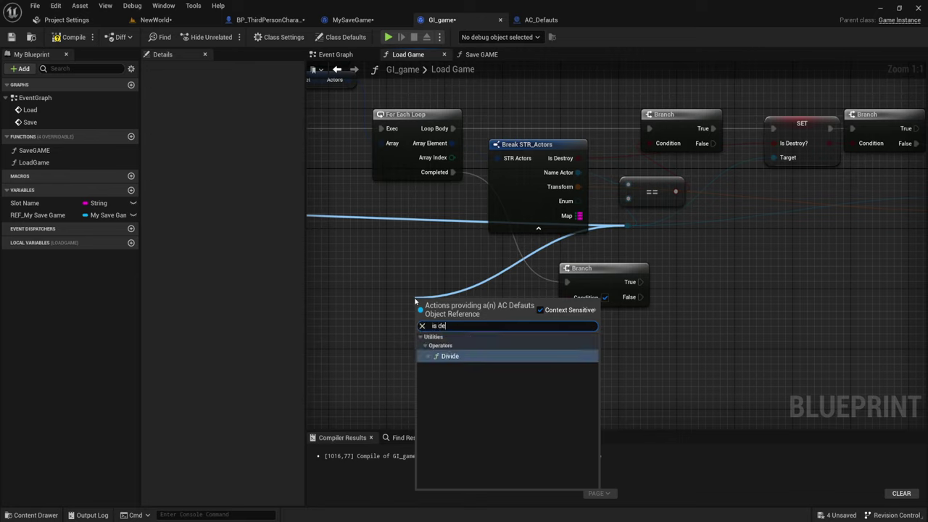
pyautogui.click(739, 283)
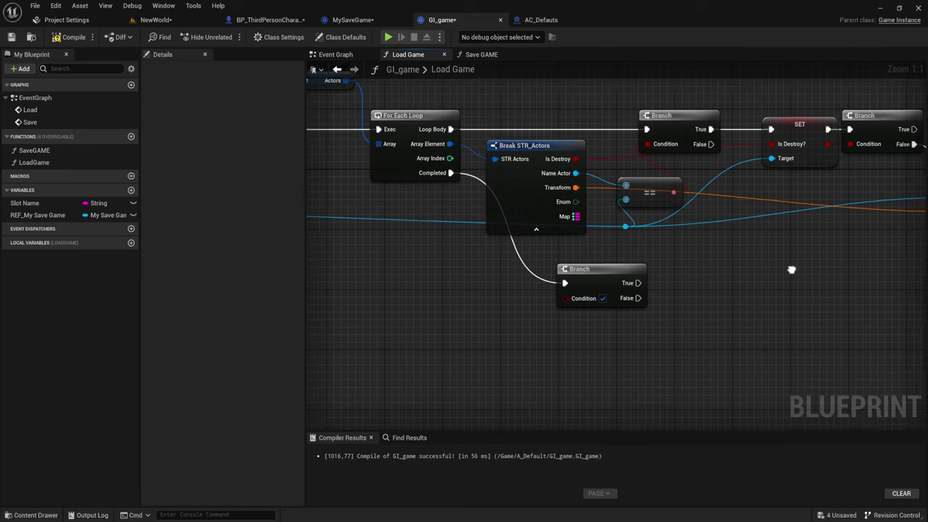
pyautogui.moveTo(791, 269)
pyautogui.mouseDown(button='right')
pyautogui.moveTo(686, 279)
pyautogui.moveTo(679, 273)
pyautogui.mouseUp(button='right')
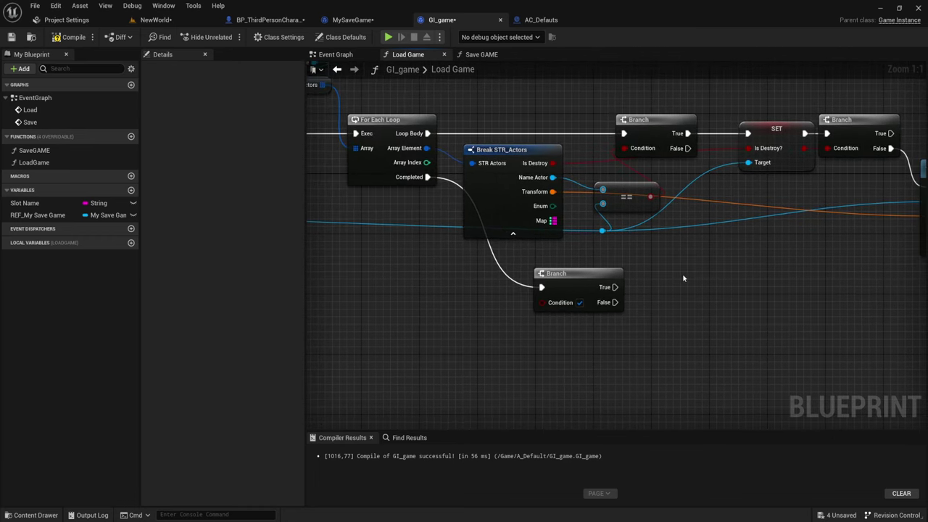
pyautogui.scroll(-2, 597, 284)
pyautogui.moveTo(596, 285); pyautogui.dragTo(571, 283, button='right')
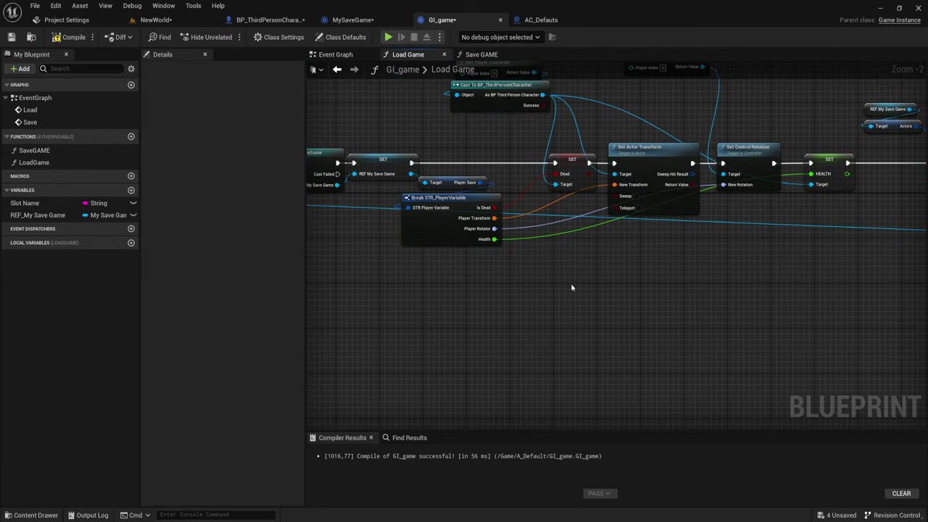
# Compile GI_game and inspect the Load Game entry node's Actor input.
pyautogui.click(73, 37)
pyautogui.moveTo(312, 236); pyautogui.dragTo(726, 250, button='right')
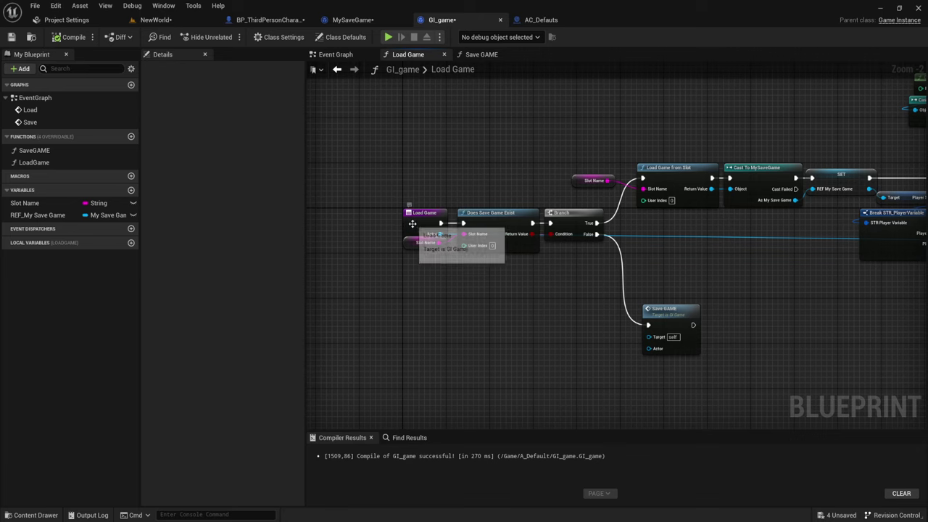
pyautogui.click(412, 223)
pyautogui.moveTo(412, 232); pyautogui.dragTo(409, 267)
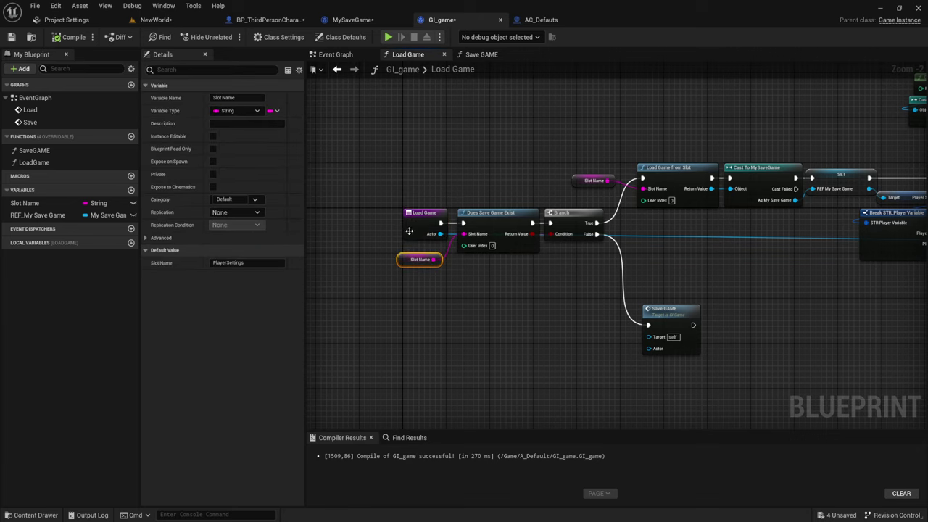
pyautogui.click(409, 230)
pyautogui.moveTo(780, 292); pyautogui.dragTo(454, 265, button='right')
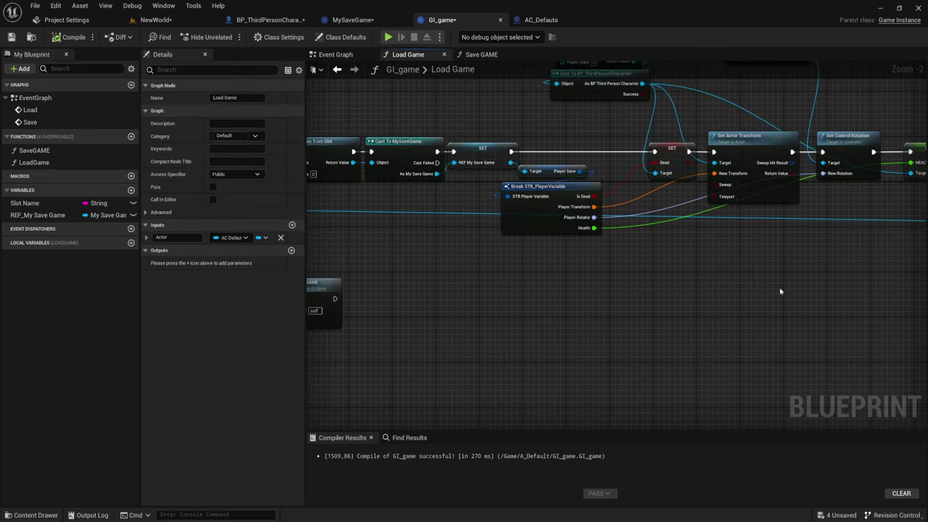
pyautogui.moveTo(780, 292); pyautogui.dragTo(756, 244, button='right')
pyautogui.scroll(2, 638, 212)
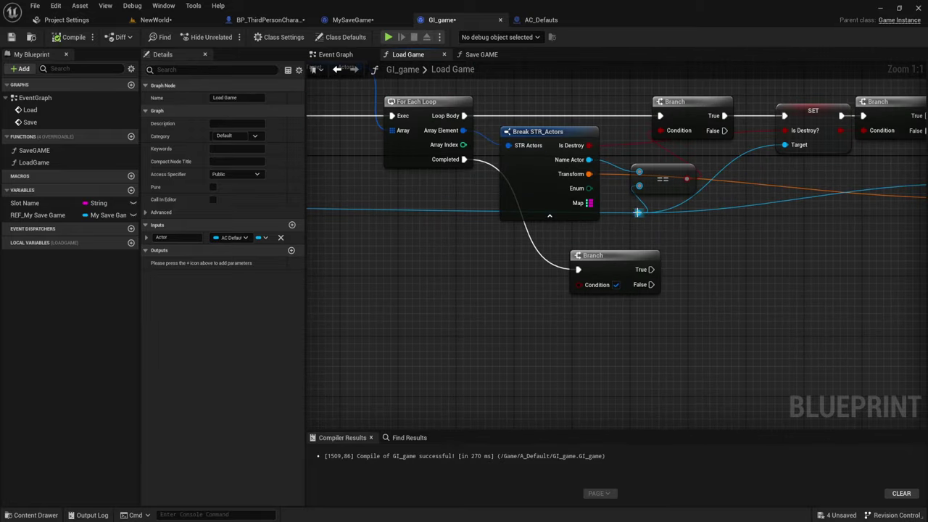
# Try adding nodes from the actor reference ('is') and Name Actor, cancelling both.
pyautogui.moveTo(638, 212); pyautogui.dragTo(460, 277)
pyautogui.write('is')
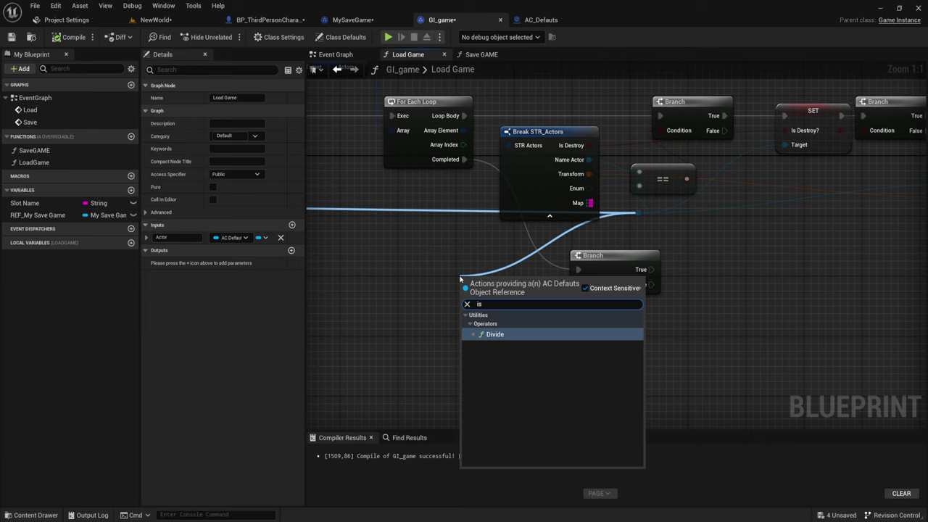
pyautogui.press('Escape')
pyautogui.moveTo(638, 212); pyautogui.dragTo(673, 235)
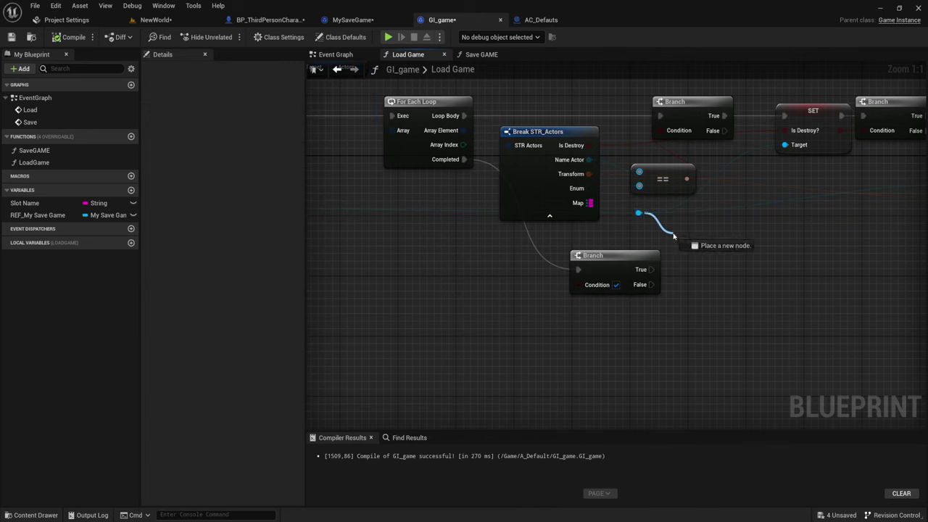
pyautogui.moveTo(617, 232); pyautogui.dragTo(517, 240, button='right')
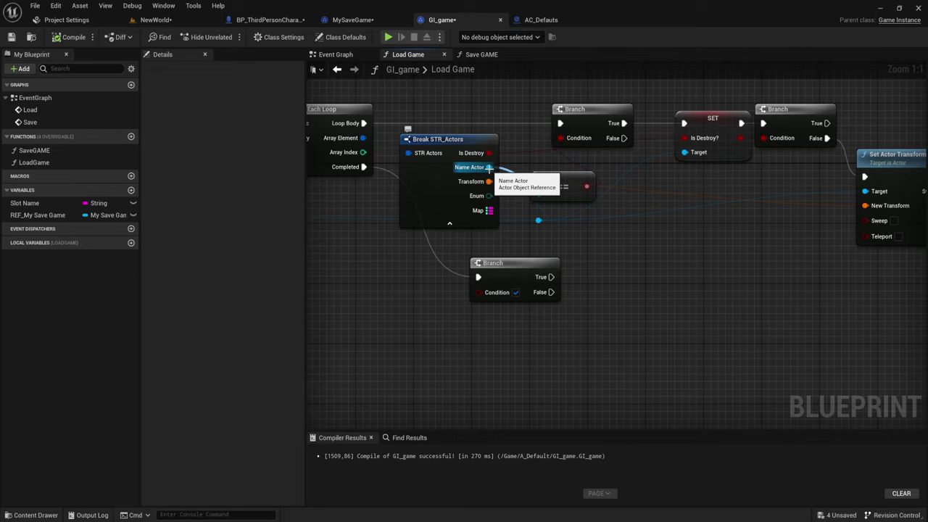
pyautogui.moveTo(489, 168); pyautogui.dragTo(571, 245)
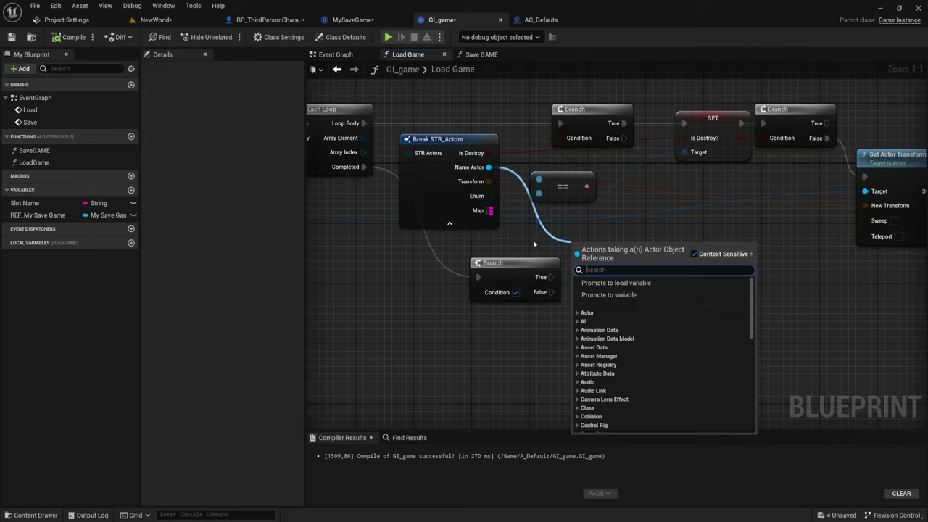
pyautogui.click(533, 240)
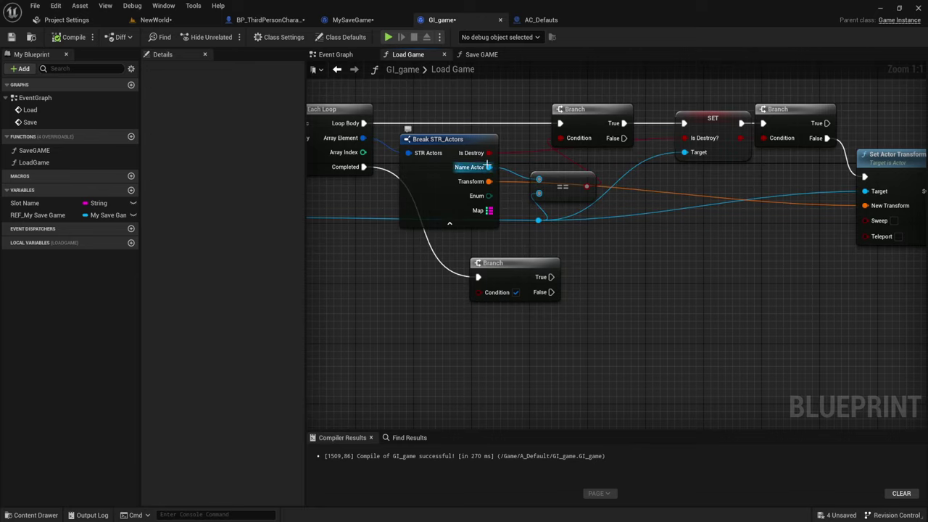
# Try wiring Is Destroy and the new Branch's True, and search 'destr' without adding a node.
pyautogui.moveTo(489, 153); pyautogui.dragTo(478, 293)
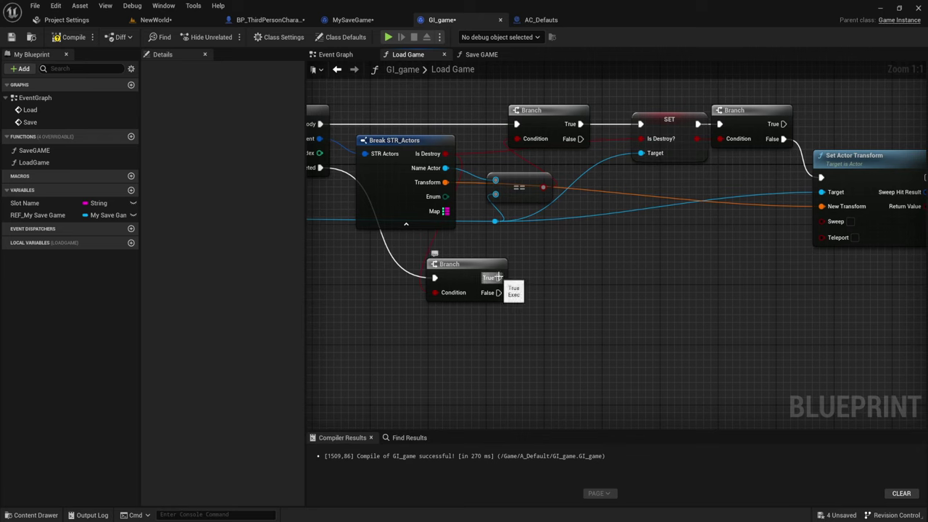
pyautogui.moveTo(498, 278); pyautogui.dragTo(562, 267)
pyautogui.press('Escape')
pyautogui.moveTo(496, 221); pyautogui.dragTo(557, 251)
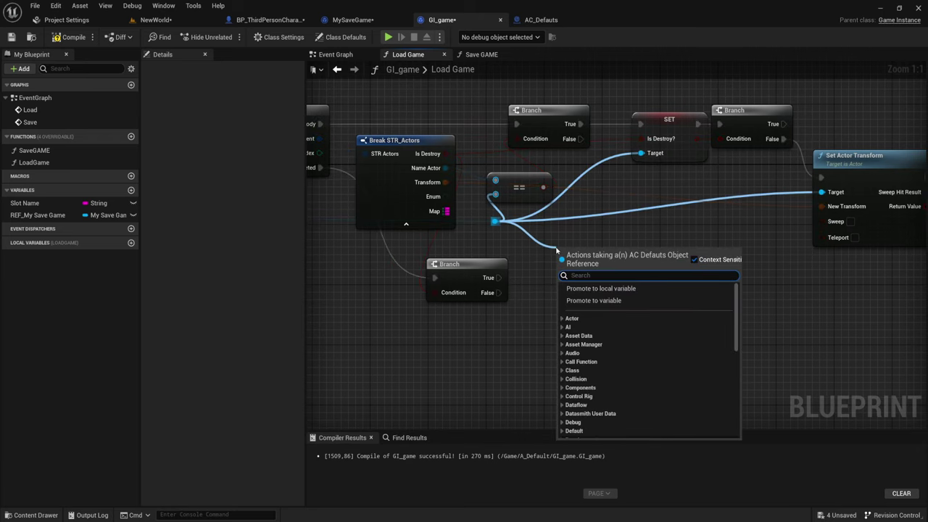
pyautogui.write('destr')
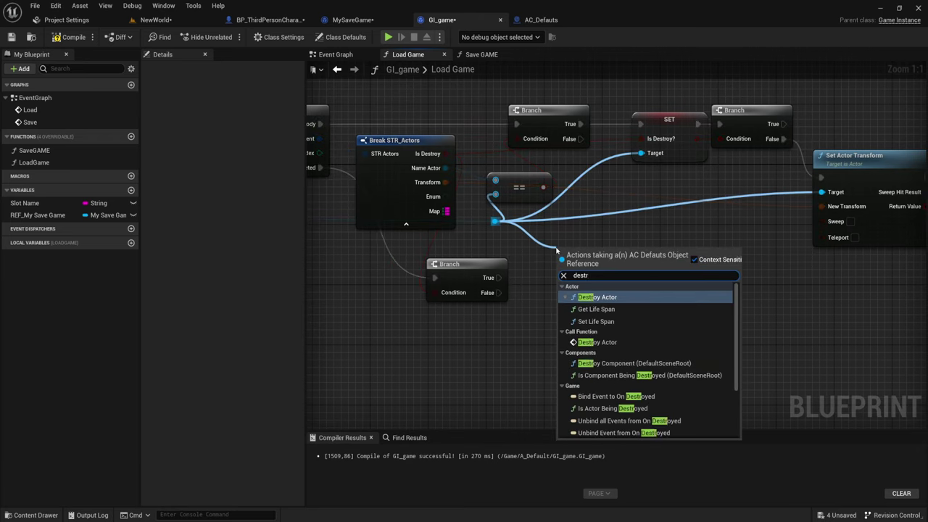
pyautogui.click(510, 233)
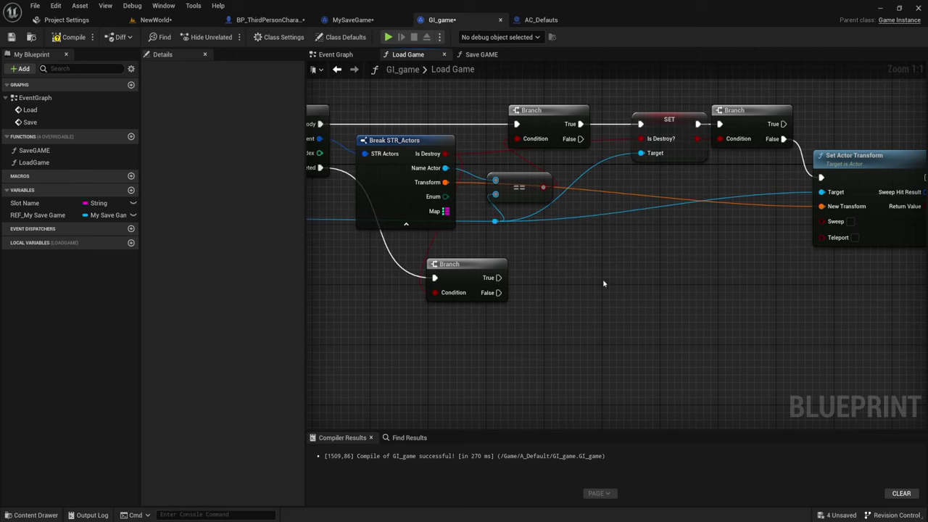
pyautogui.moveTo(603, 284); pyautogui.dragTo(678, 287, button='right')
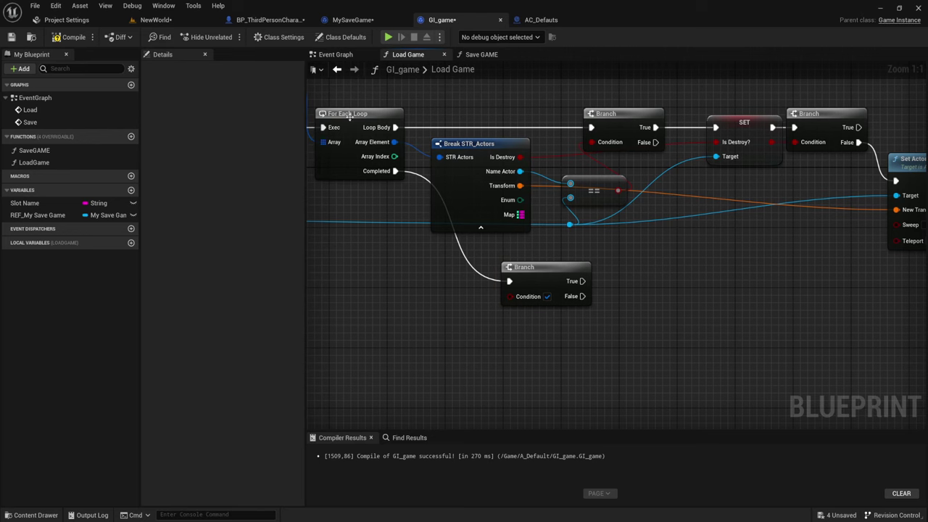
# Recompile GI_game from the Event Graph and return to the Load Game function graph.
pyautogui.click(336, 54)
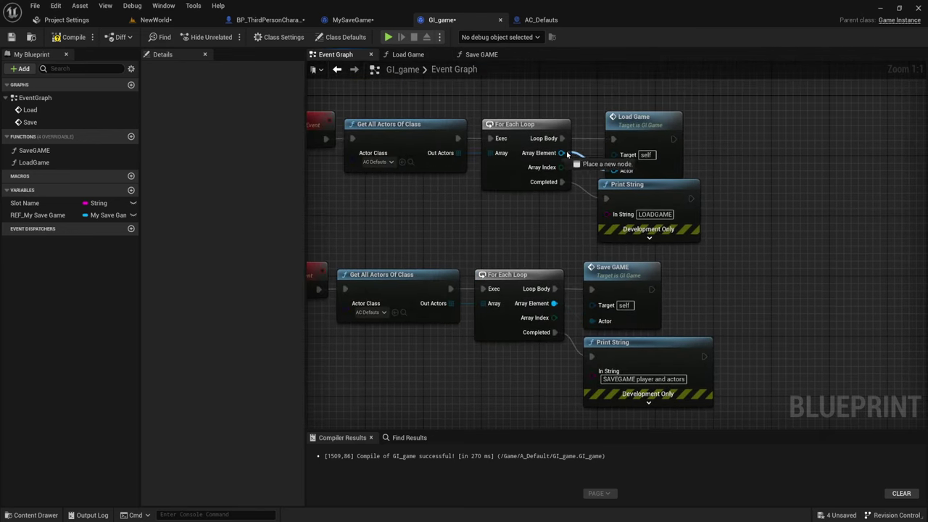
pyautogui.moveTo(532, 214); pyautogui.dragTo(499, 230, button='right')
pyautogui.moveTo(599, 157); pyautogui.dragTo(605, 149)
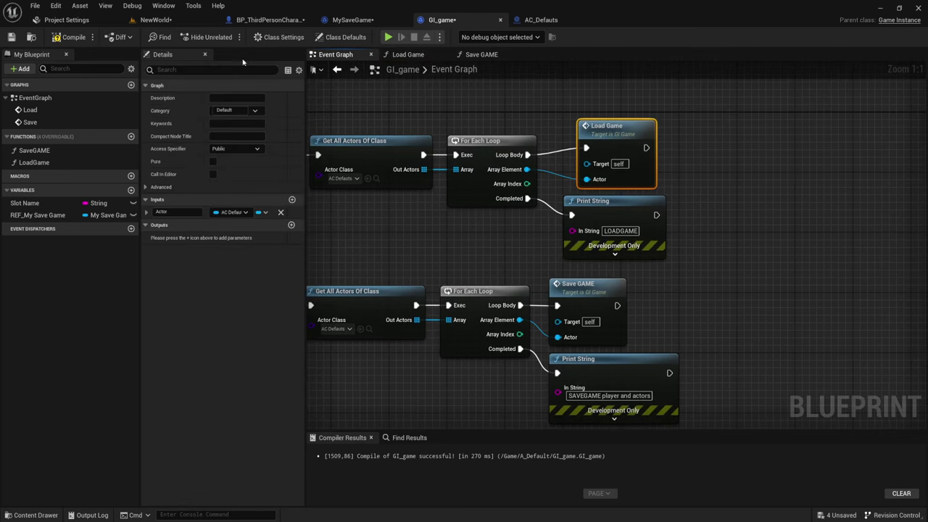
pyautogui.click(58, 37)
pyautogui.click(496, 58)
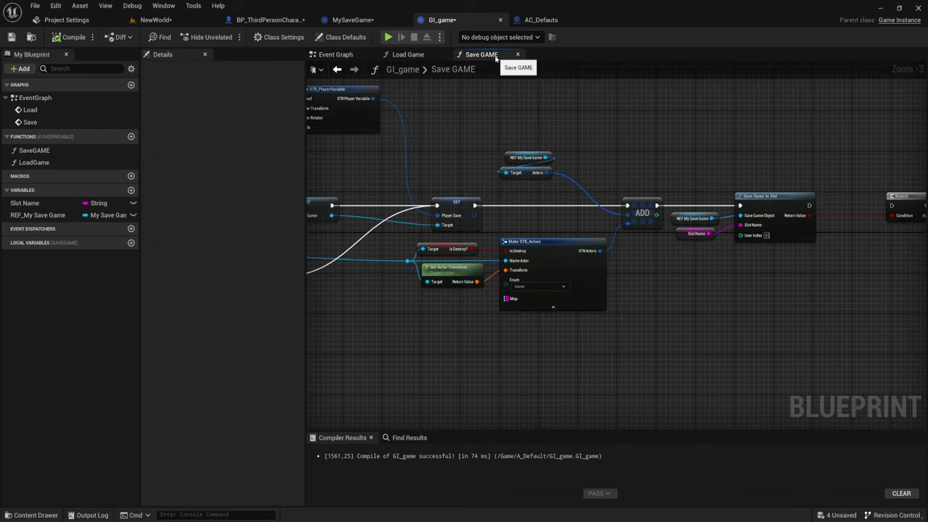
pyautogui.click(406, 57)
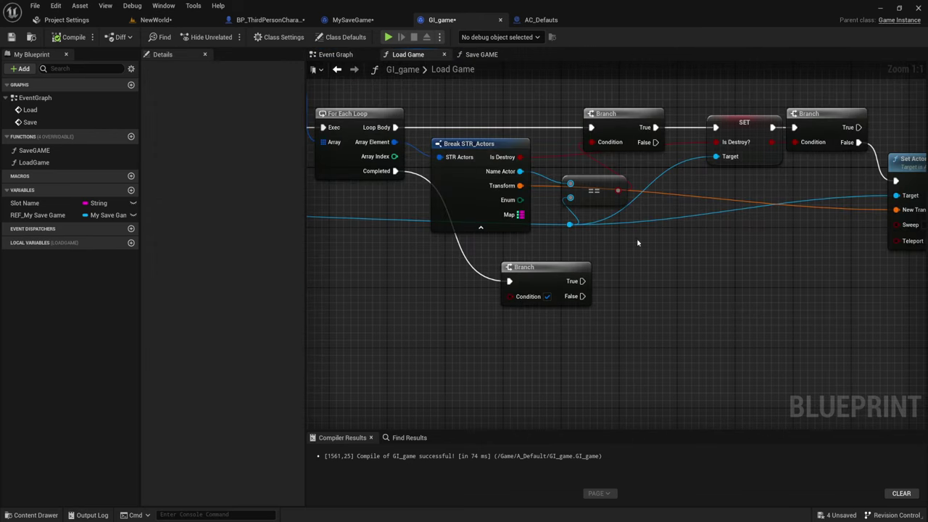
# Try an 'is' node search from the actor reference, cancel it, and recompile GI_game.
pyautogui.moveTo(637, 243); pyautogui.dragTo(648, 222, button='right')
pyautogui.moveTo(580, 202); pyautogui.dragTo(412, 279)
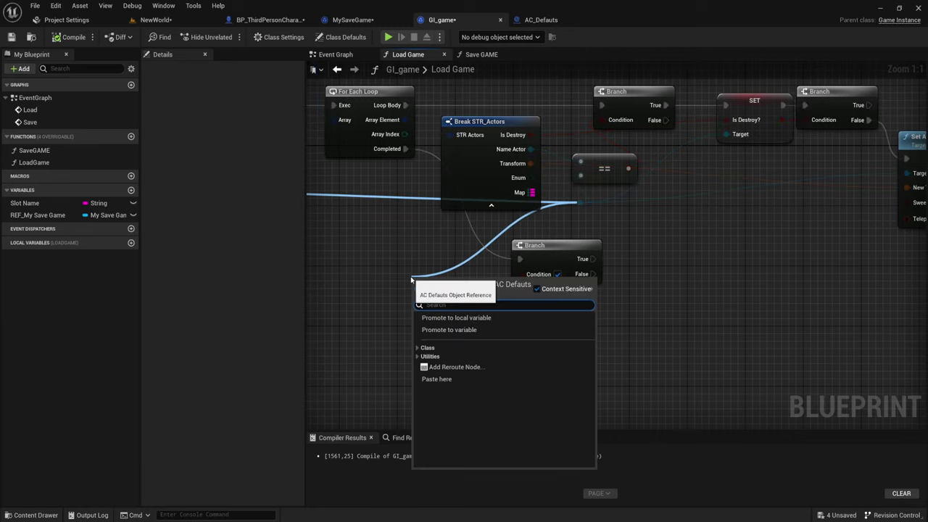
pyautogui.write('is')
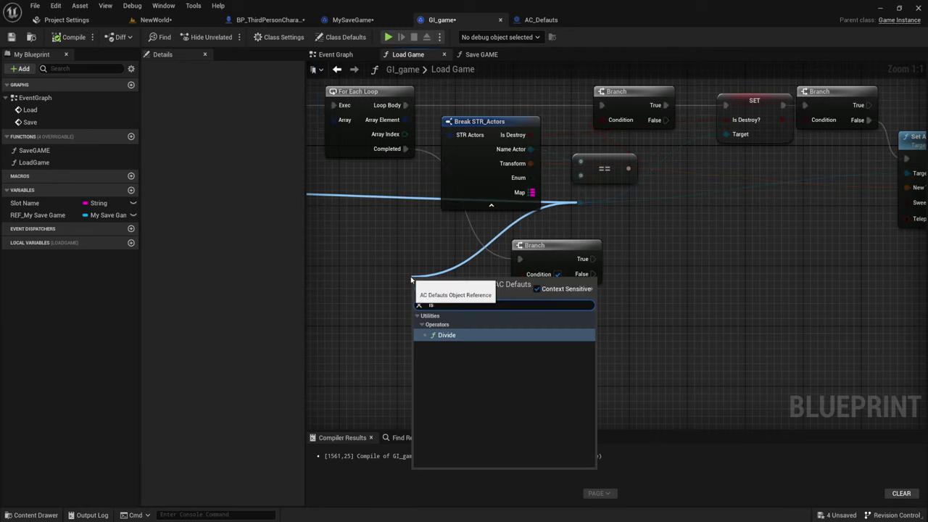
pyautogui.click(259, 208)
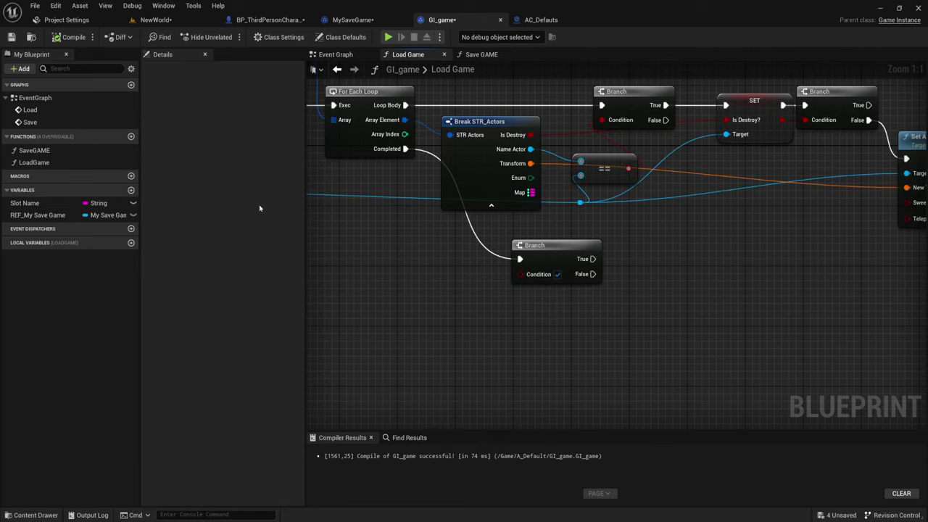
pyautogui.click(72, 37)
pyautogui.moveTo(580, 202); pyautogui.dragTo(418, 266)
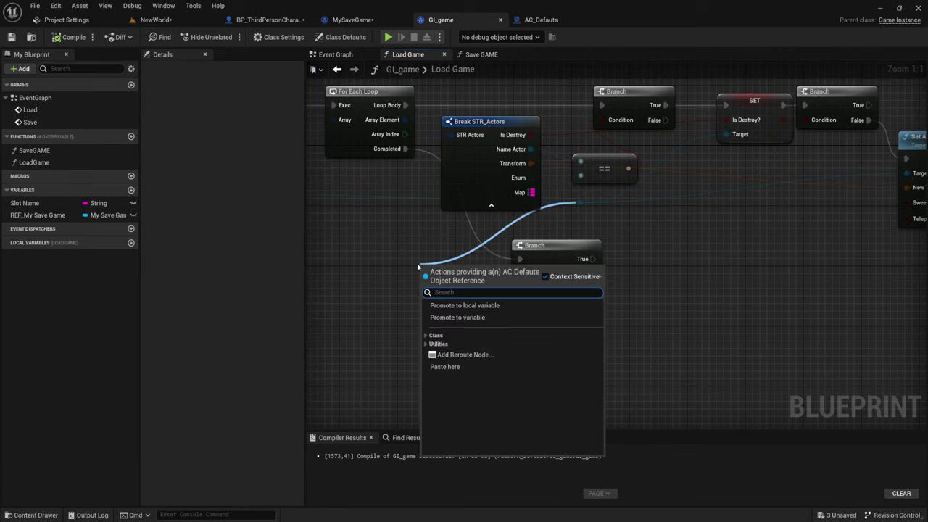
pyautogui.write('is')
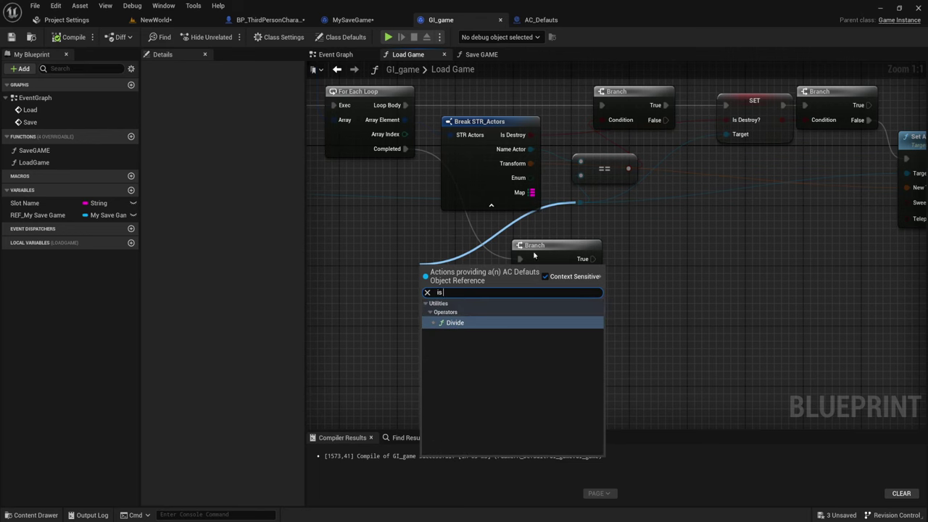
pyautogui.press('Escape')
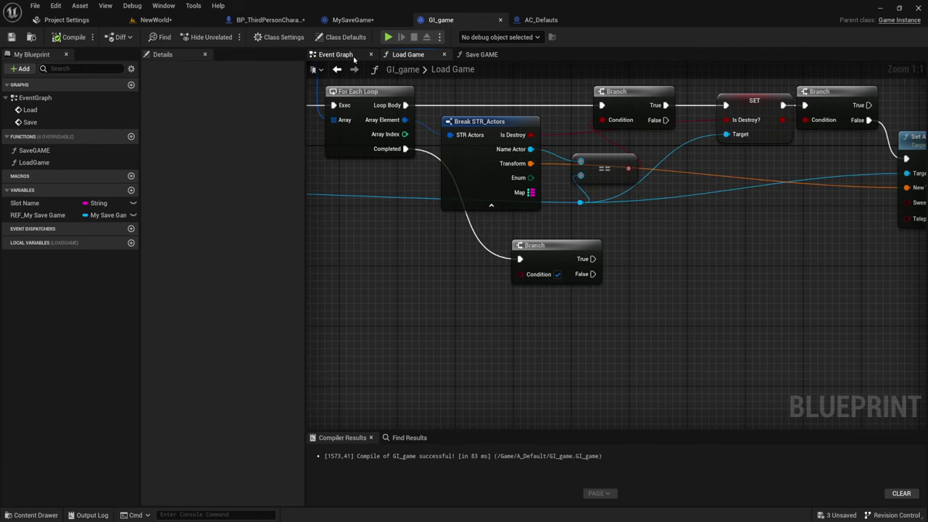
# Compile and save GI_game from the Event Graph, nudging the For Each Loop node right.
pyautogui.click(355, 56)
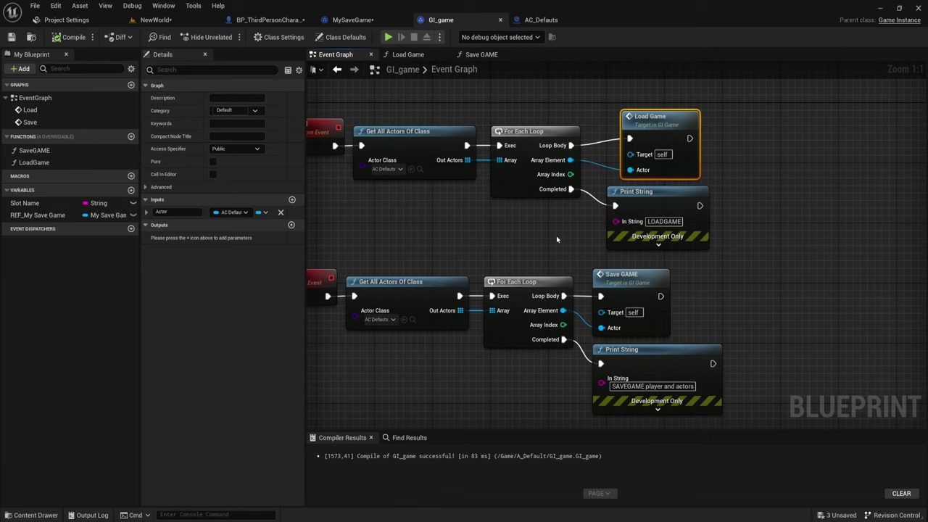
pyautogui.moveTo(556, 235)
pyautogui.mouseDown(button='right')
pyautogui.moveTo(630, 223)
pyautogui.moveTo(612, 223)
pyautogui.mouseUp(button='right')
pyautogui.click(12, 37)
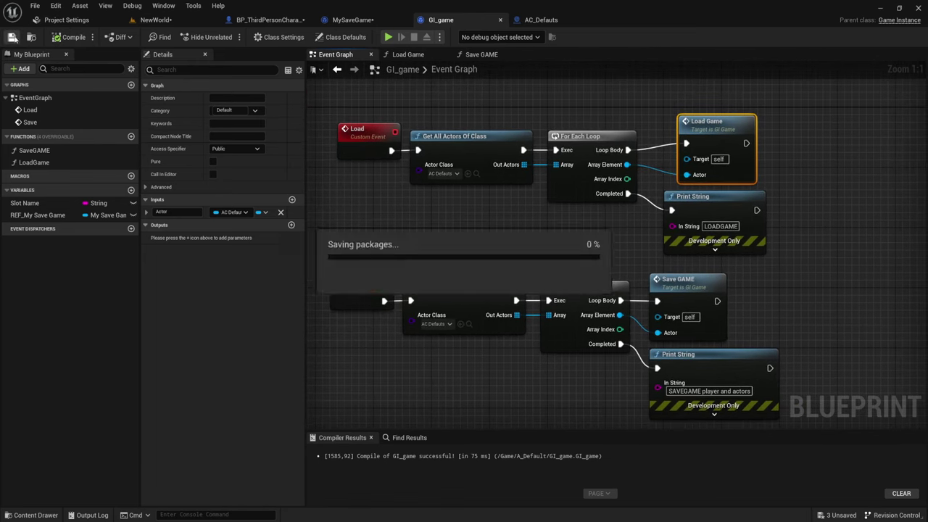
pyautogui.moveTo(625, 253); pyautogui.dragTo(581, 245, button='right')
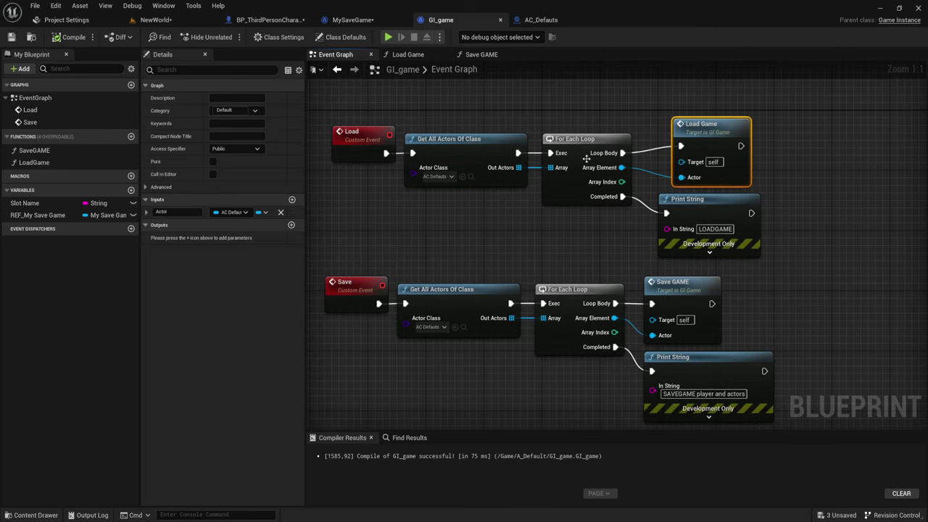
pyautogui.moveTo(586, 158); pyautogui.dragTo(536, 158, button='right')
pyautogui.moveTo(528, 161); pyautogui.dragTo(534, 161)
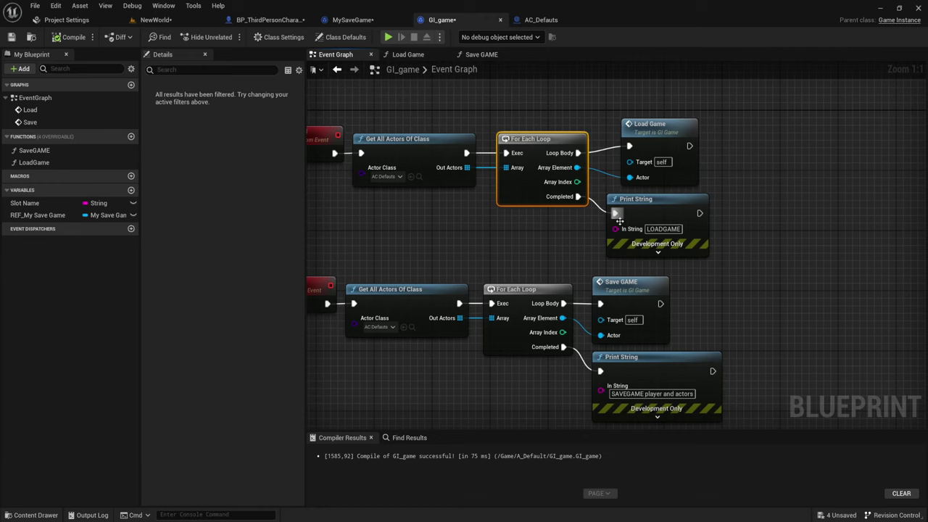
pyautogui.moveTo(618, 221); pyautogui.dragTo(476, 241, button='right')
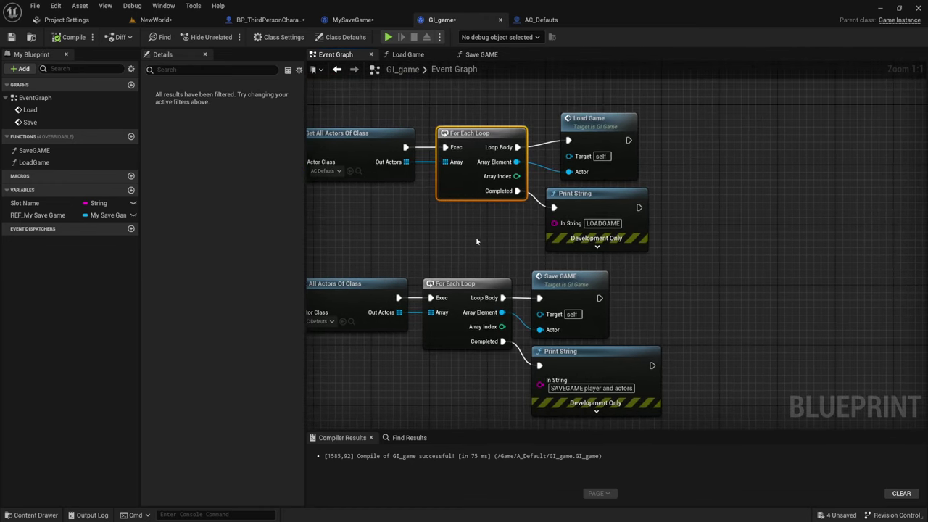
# Back in Load Game, review the LoadGame and SaveGAME function details.
pyautogui.click(409, 55)
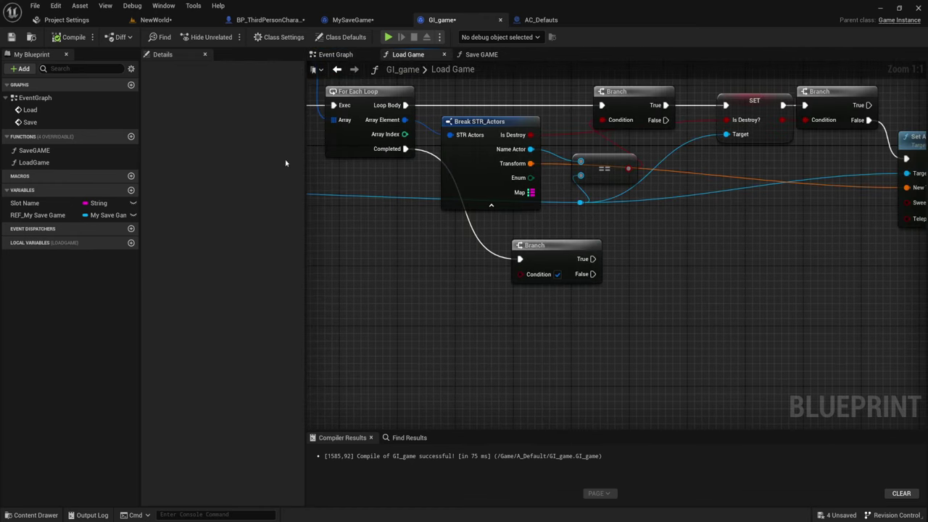
pyautogui.click(36, 162)
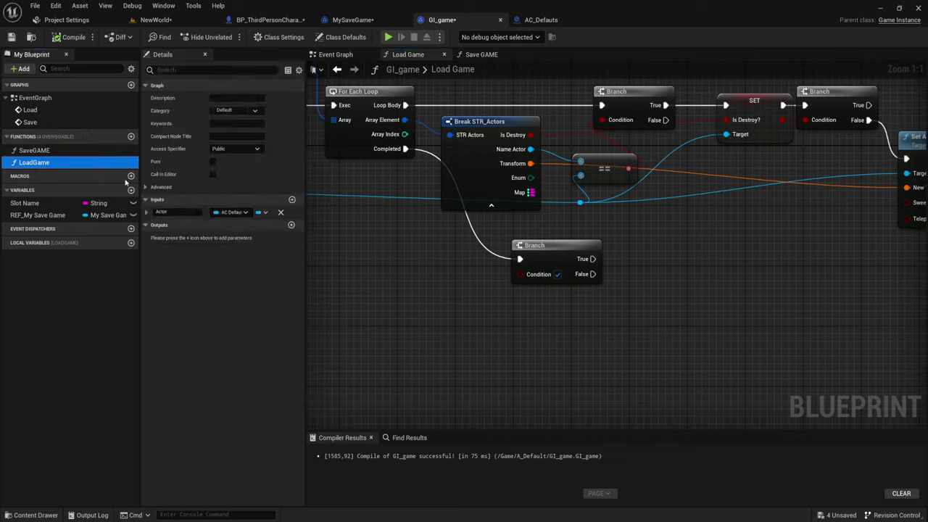
pyautogui.click(31, 152)
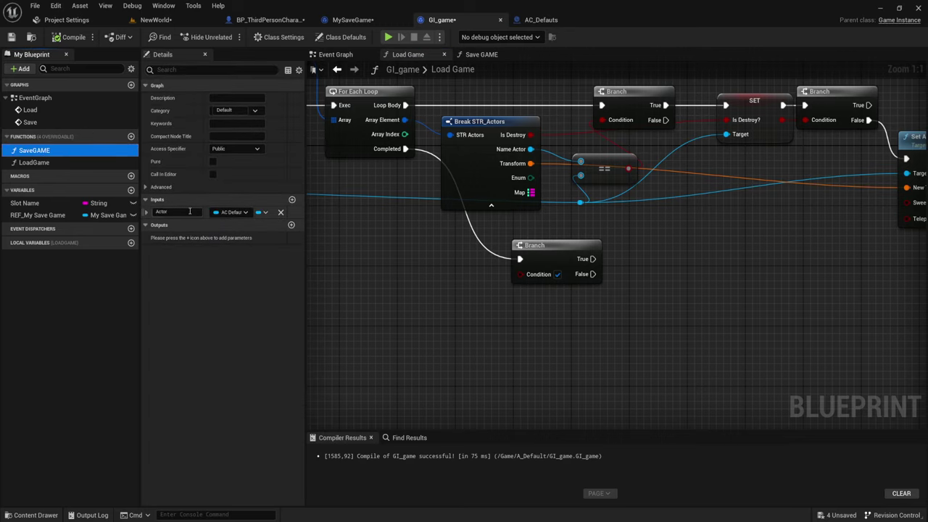
pyautogui.click(33, 162)
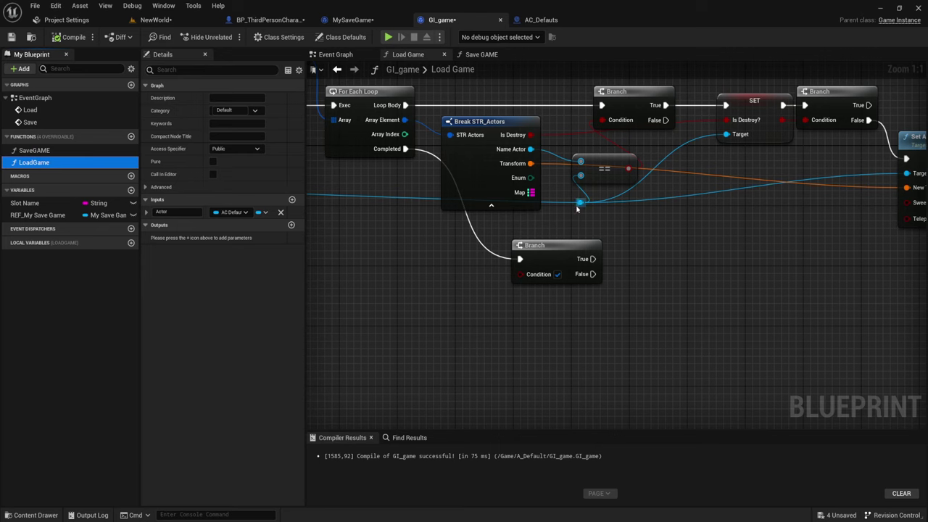
# Add a Get Is Destroy? node from the actor reference and place it beside the lower Branch.
pyautogui.moveTo(580, 203); pyautogui.dragTo(625, 231)
pyautogui.write('is')
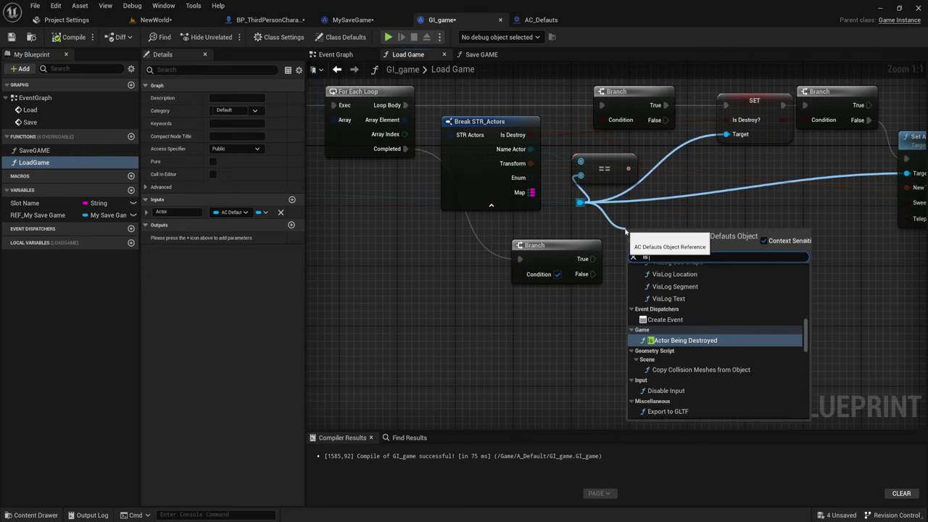
pyautogui.scroll(-1, 747, 424)
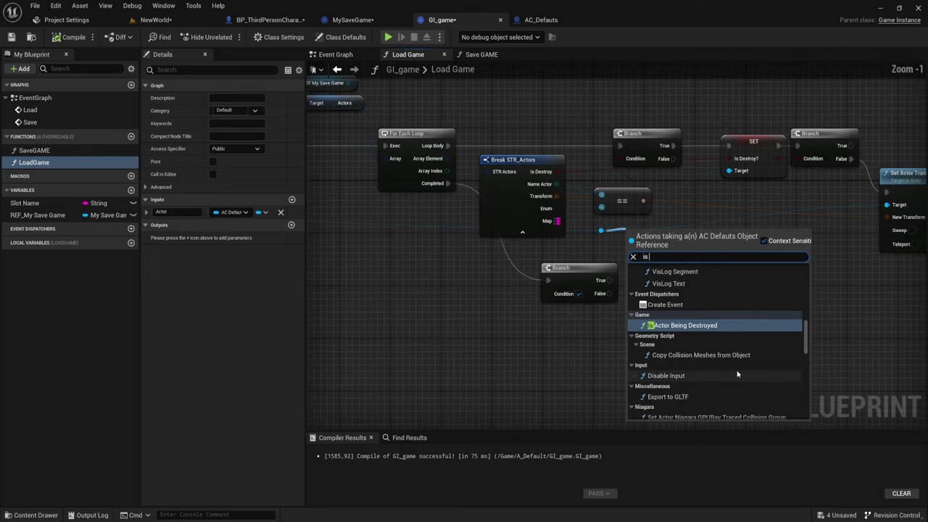
pyautogui.scroll(-3, 738, 373)
pyautogui.scroll(-3, 737, 374)
pyautogui.scroll(-3, 738, 374)
pyautogui.scroll(-3, 738, 374)
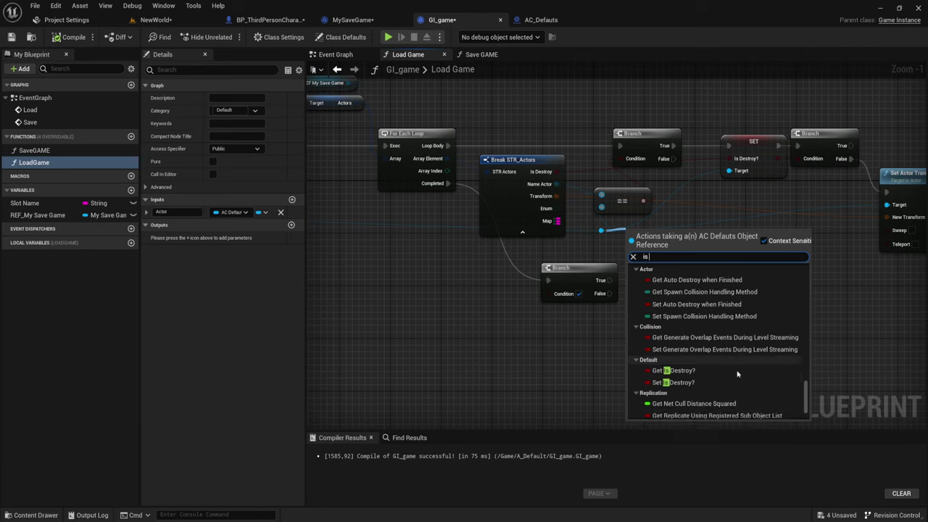
pyautogui.scroll(-2, 725, 363)
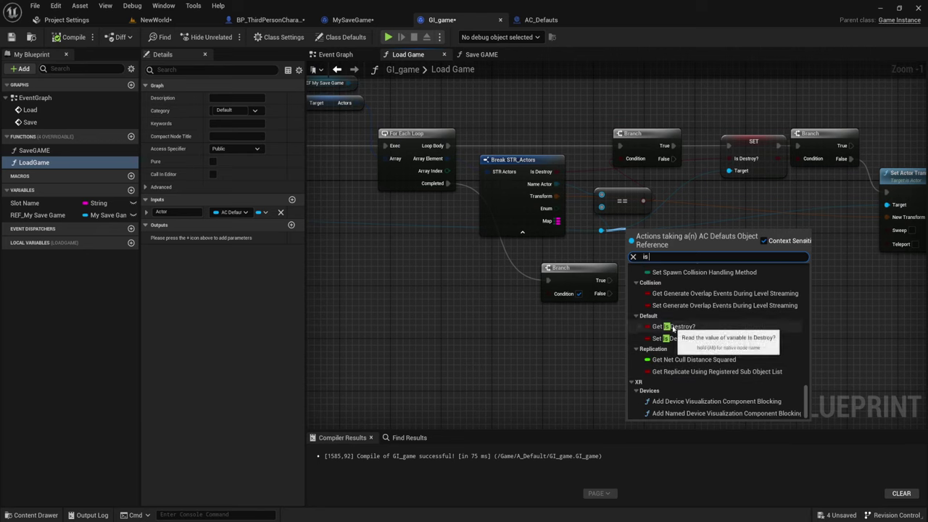
pyautogui.click(673, 327)
pyautogui.moveTo(674, 262)
pyautogui.mouseDown()
pyautogui.moveTo(476, 299)
pyautogui.moveTo(481, 306)
pyautogui.mouseUp()
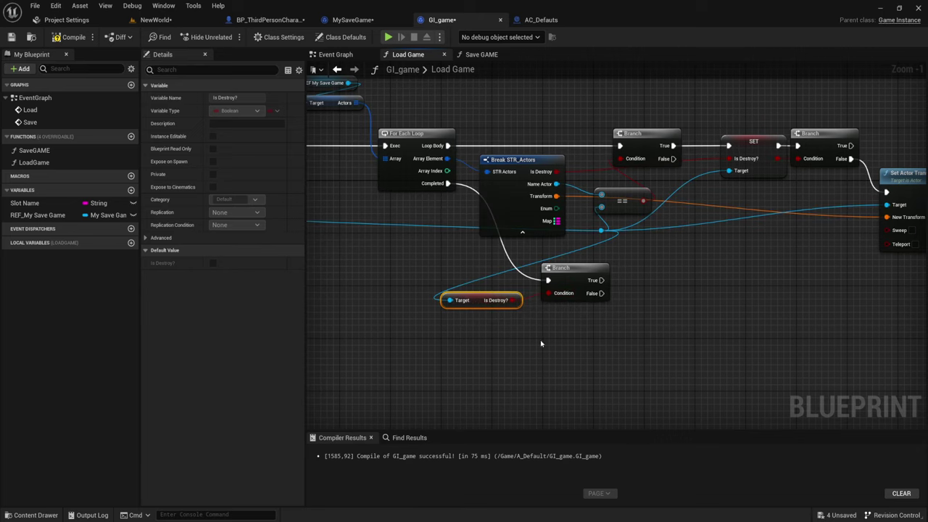
# Tidy the view around the lower Branch and pull a new wire from the actor reference.
pyautogui.moveTo(687, 324); pyautogui.dragTo(625, 338, button='right')
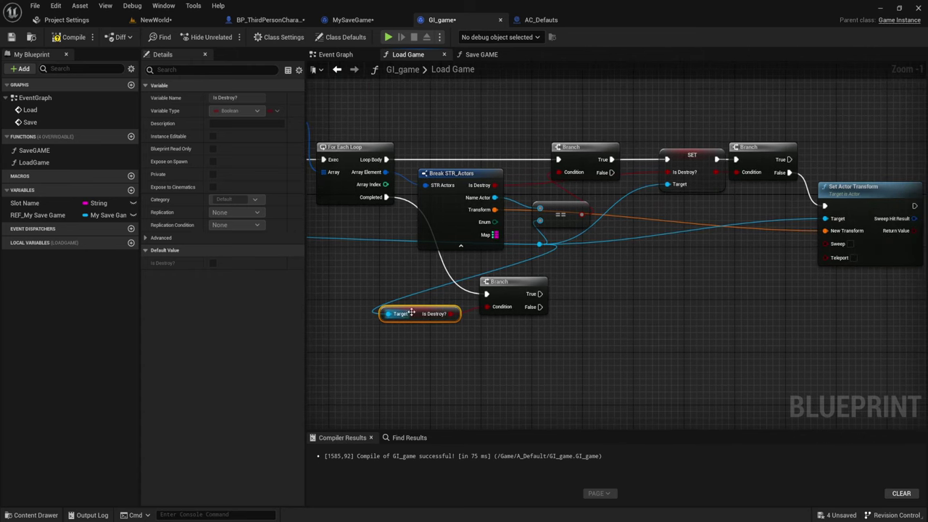
pyautogui.moveTo(420, 307)
pyautogui.mouseDown(button='right')
pyautogui.moveTo(563, 336)
pyautogui.moveTo(546, 294)
pyautogui.mouseUp(button='right')
pyautogui.moveTo(468, 267); pyautogui.dragTo(463, 271)
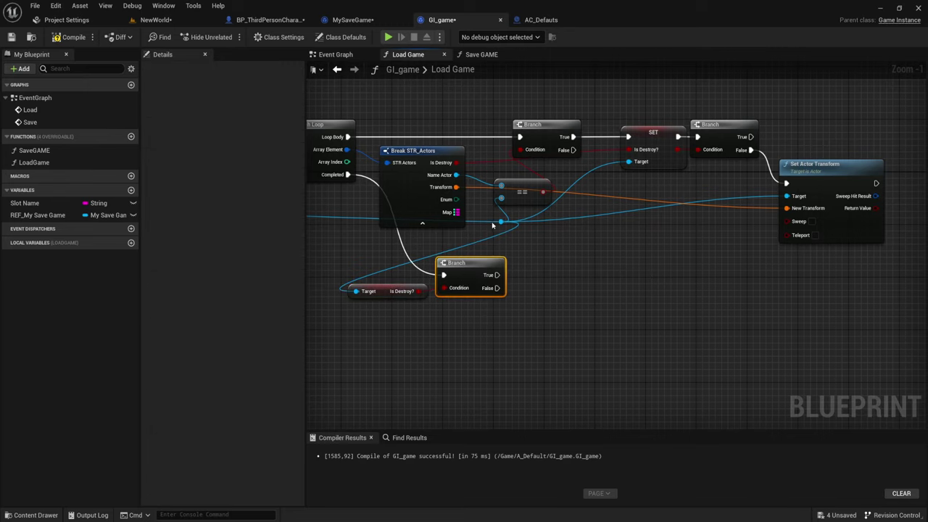
pyautogui.moveTo(553, 278); pyautogui.dragTo(550, 284, button='right')
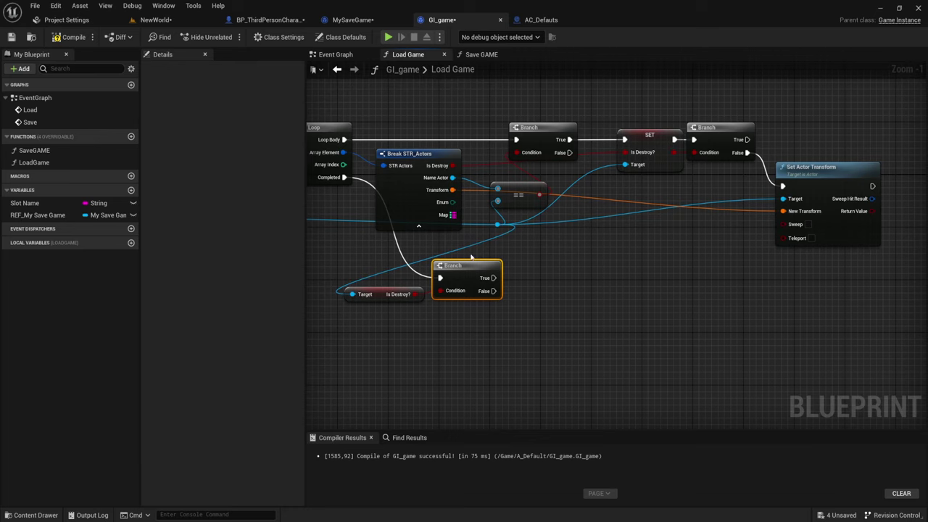
pyautogui.moveTo(576, 256); pyautogui.dragTo(575, 259, button='right')
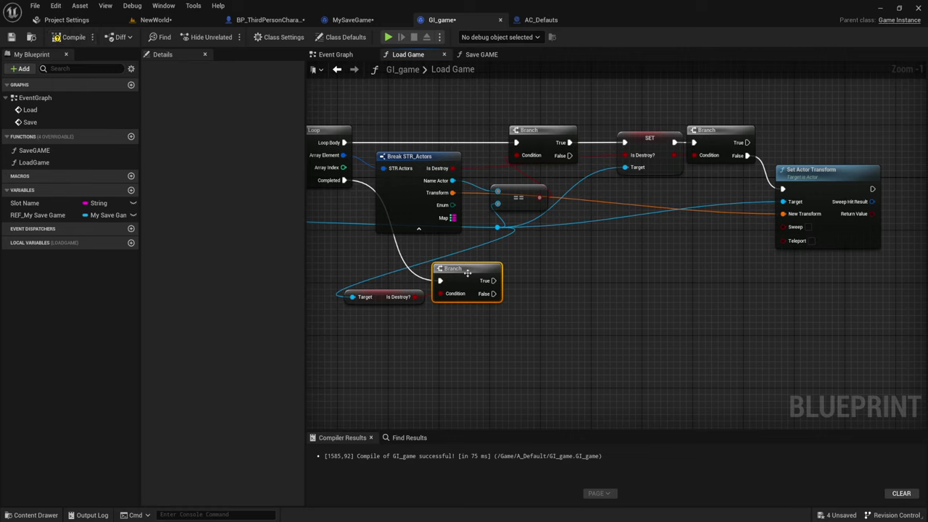
pyautogui.moveTo(497, 228); pyautogui.dragTo(553, 284)
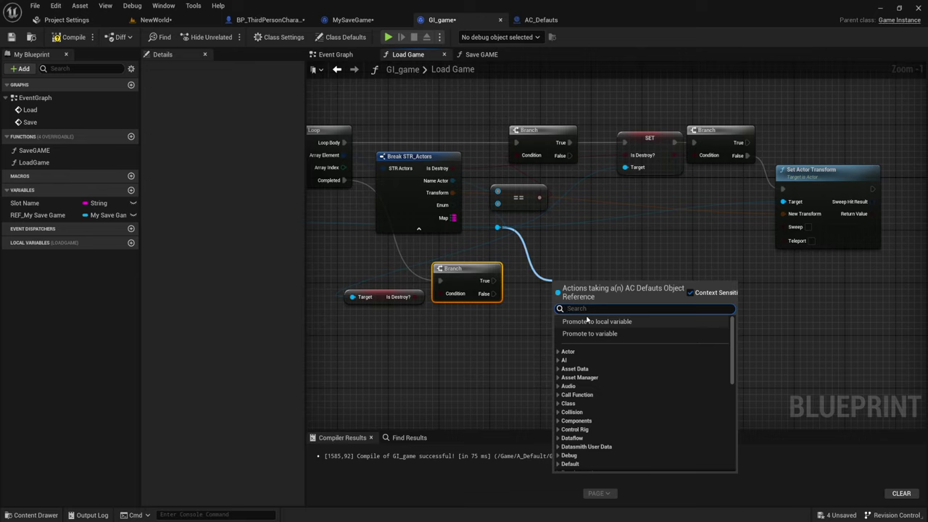
# Add a Destroy Actor node and run it from the lower Branch's True output.
pyautogui.write('dest')
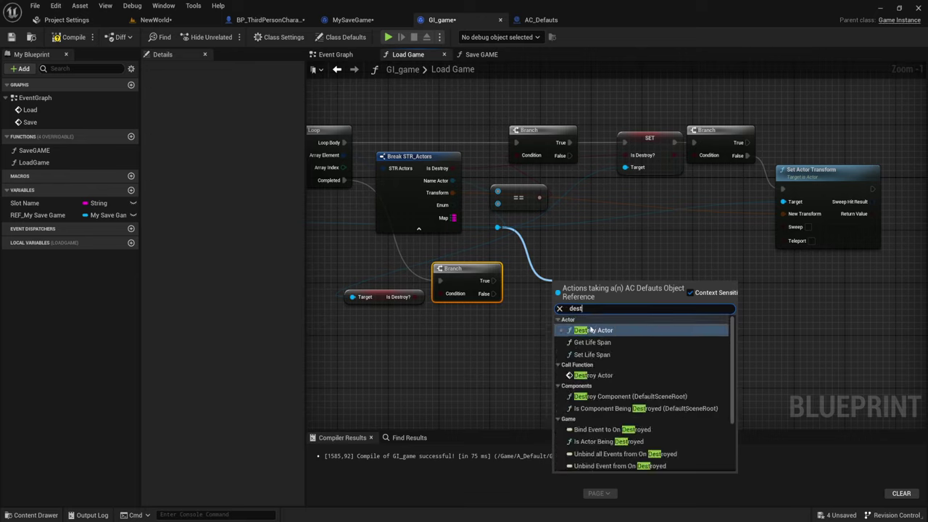
pyautogui.click(592, 330)
pyautogui.moveTo(573, 283); pyautogui.dragTo(544, 257)
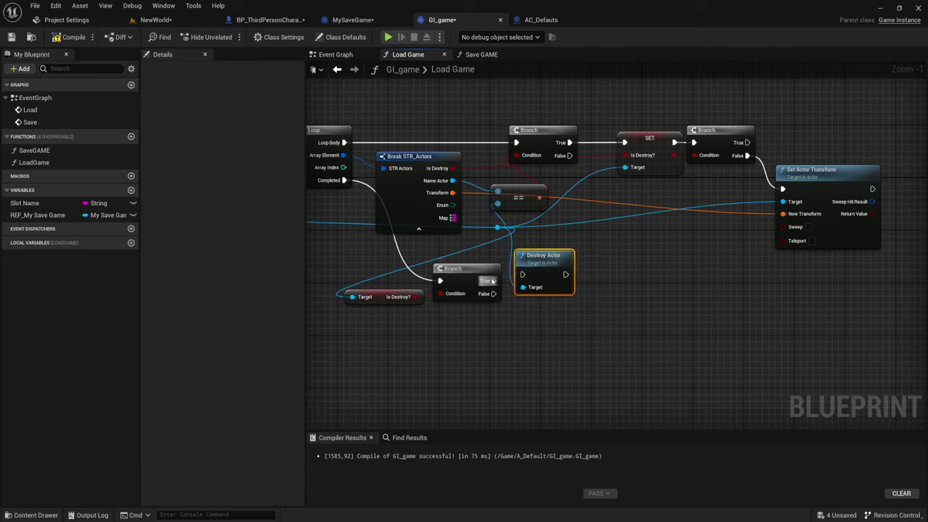
pyautogui.moveTo(492, 281); pyautogui.dragTo(522, 275)
pyautogui.moveTo(770, 92); pyautogui.dragTo(893, 157)
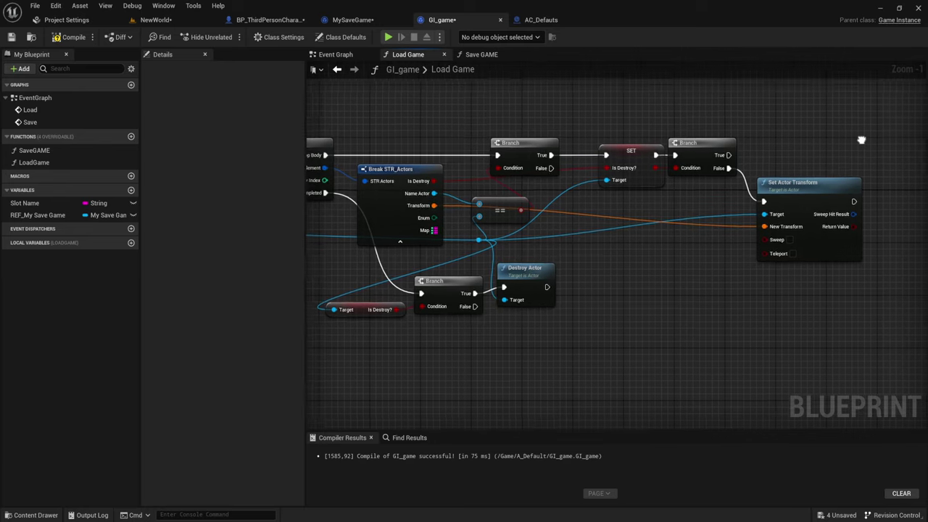
# Box-select the Set Actor Transform and Destroy Actor nodes to check the layout.
pyautogui.moveTo(798, 125); pyautogui.dragTo(780, 139, button='right')
pyautogui.moveTo(738, 110)
pyautogui.mouseDown()
pyautogui.moveTo(779, 140)
pyautogui.moveTo(876, 171)
pyautogui.mouseUp()
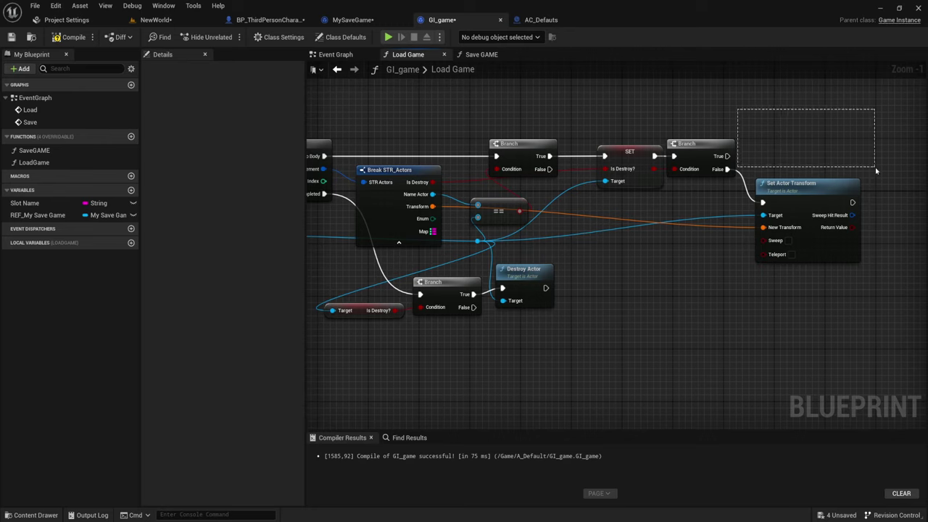
pyautogui.moveTo(876, 171); pyautogui.dragTo(877, 175)
pyautogui.moveTo(756, 127); pyautogui.dragTo(871, 267)
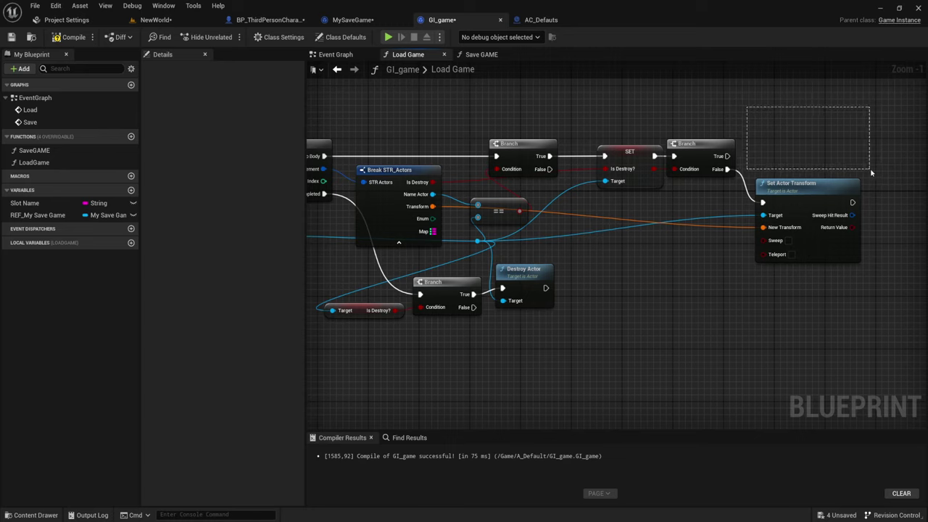
pyautogui.moveTo(516, 250); pyautogui.dragTo(600, 321)
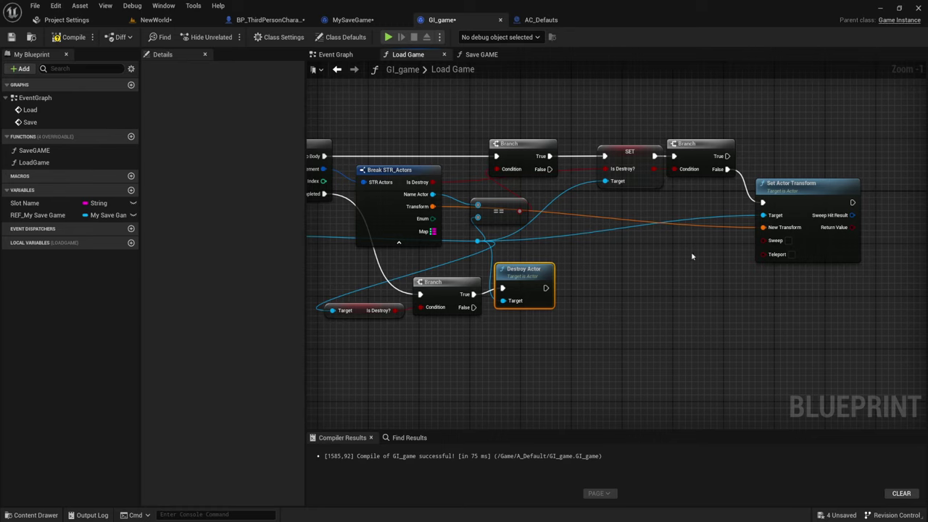
pyautogui.click(752, 108)
pyautogui.moveTo(496, 247); pyautogui.dragTo(561, 353)
pyautogui.moveTo(561, 353); pyautogui.dragTo(588, 371, button='right')
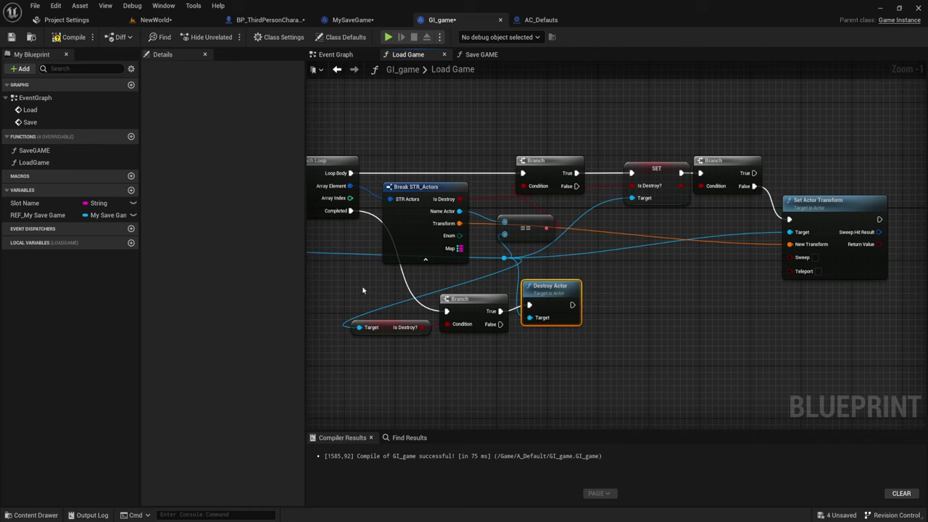
pyautogui.moveTo(544, 333); pyautogui.dragTo(590, 322, button='right')
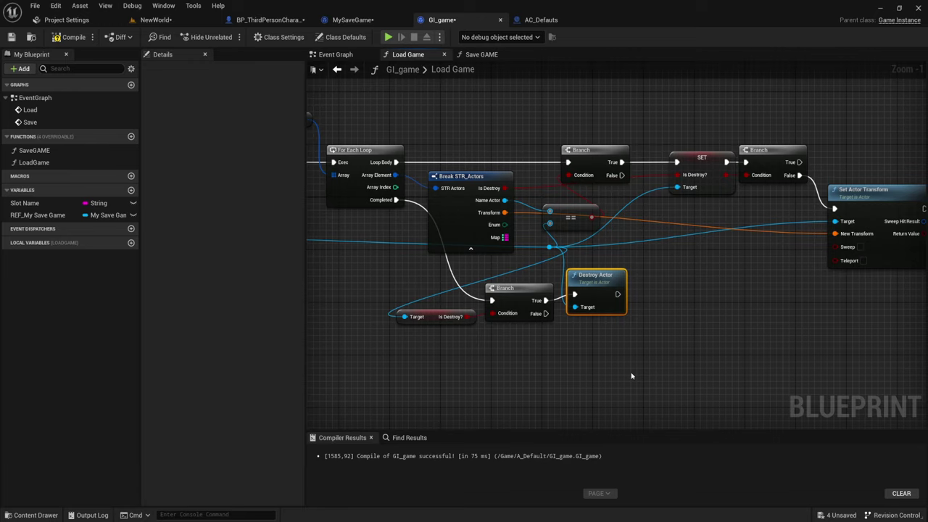
# Compile GI_game and switch to the NewWorld level tab.
pyautogui.scroll(-2, 551, 144)
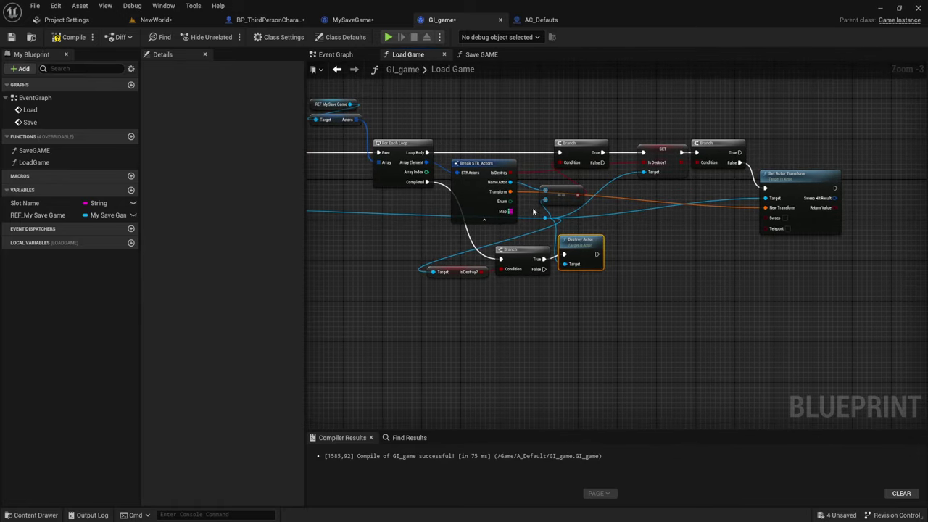
pyautogui.scroll(3, 348, 176)
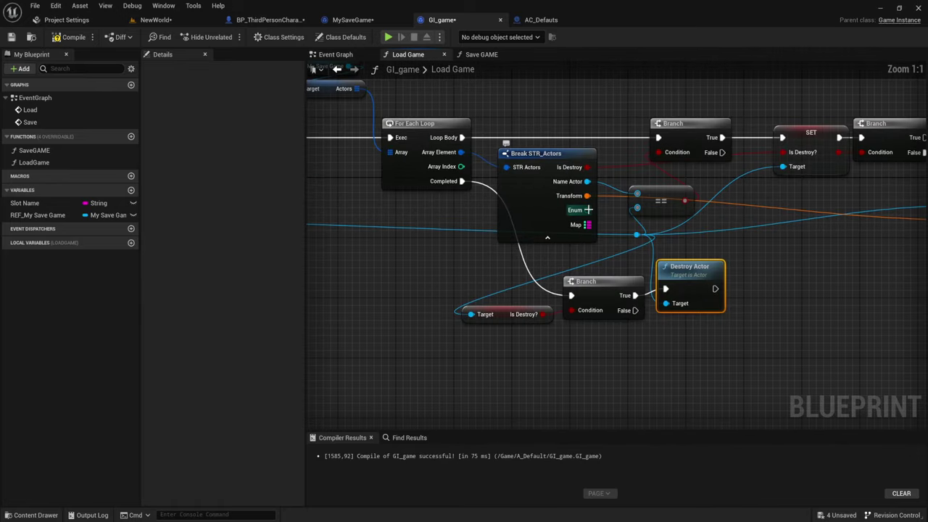
pyautogui.click(61, 41)
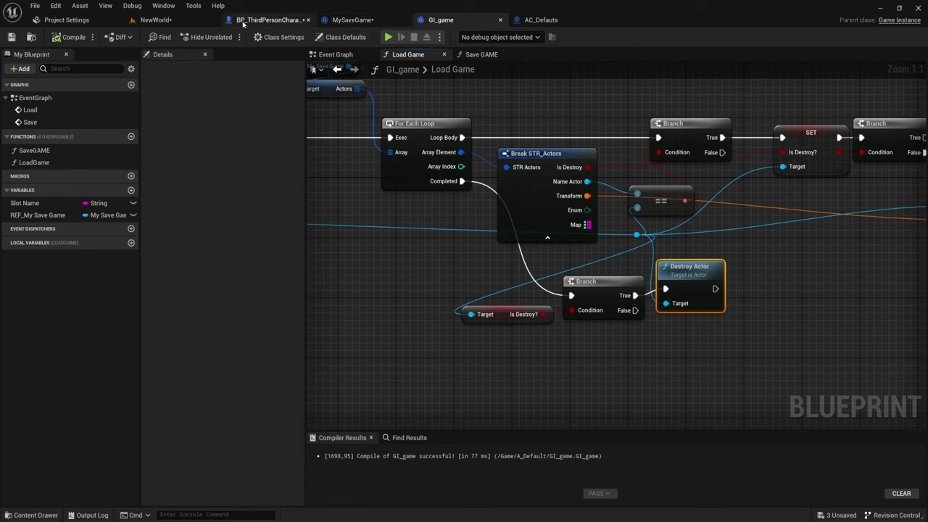
pyautogui.click(169, 20)
# Open the Level Blueprint and delete the Load Game node from BeginPlay.
pyautogui.click(145, 36)
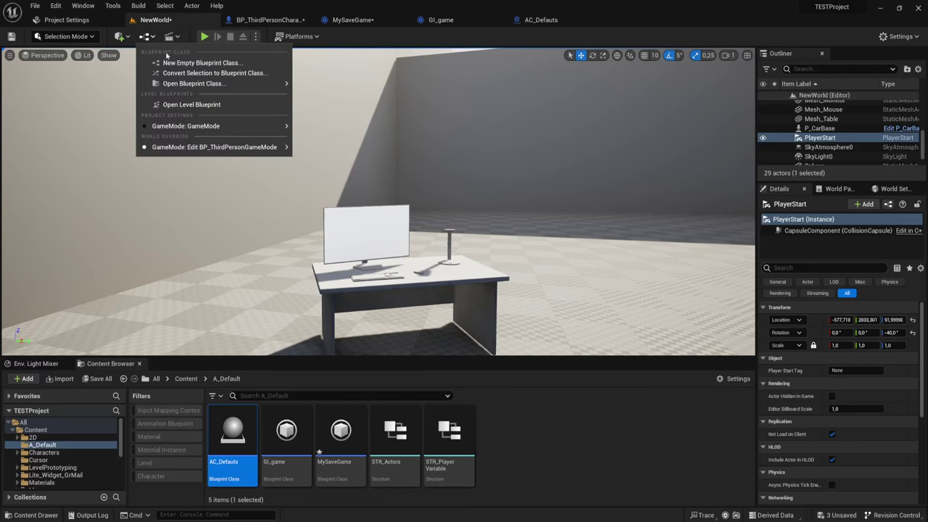
pyautogui.click(176, 107)
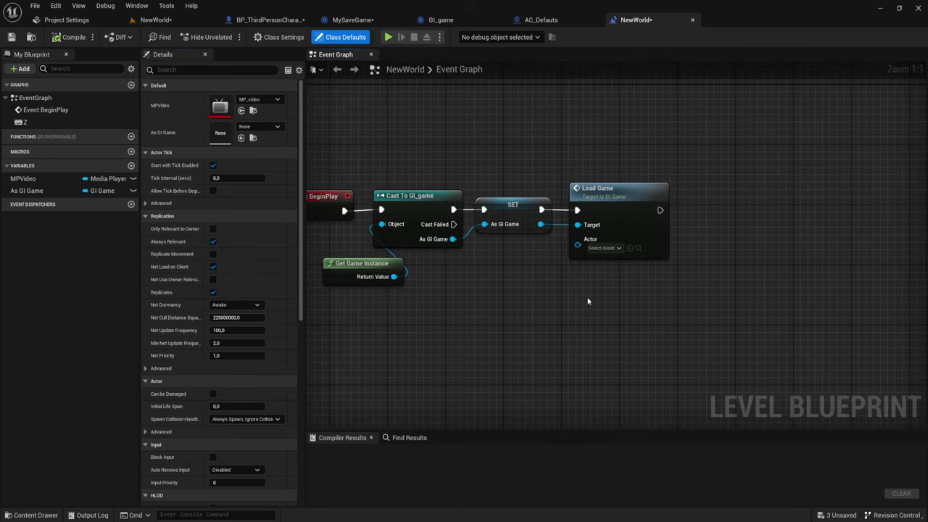
pyautogui.moveTo(641, 301); pyautogui.dragTo(543, 292, button='right')
pyautogui.moveTo(543, 292)
pyautogui.mouseDown()
pyautogui.moveTo(643, 97)
pyautogui.moveTo(586, 209)
pyautogui.mouseUp()
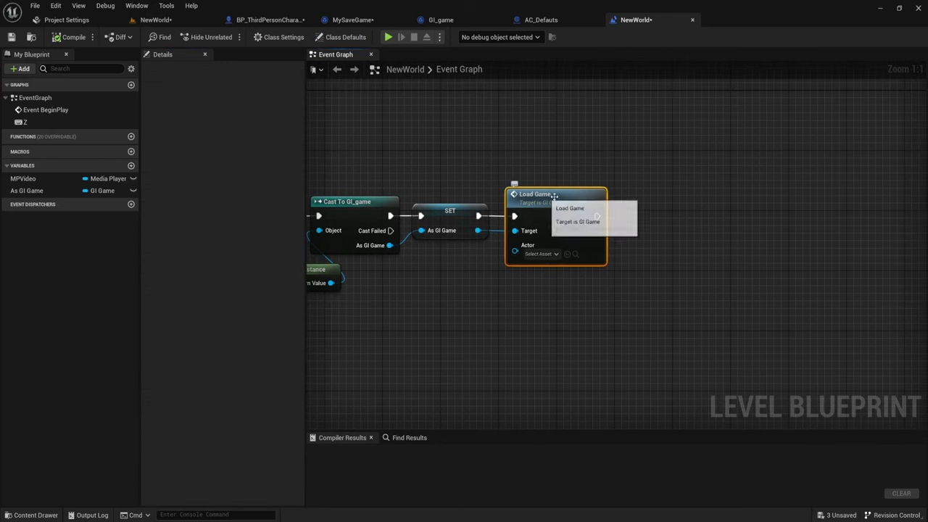
pyautogui.press('Delete')
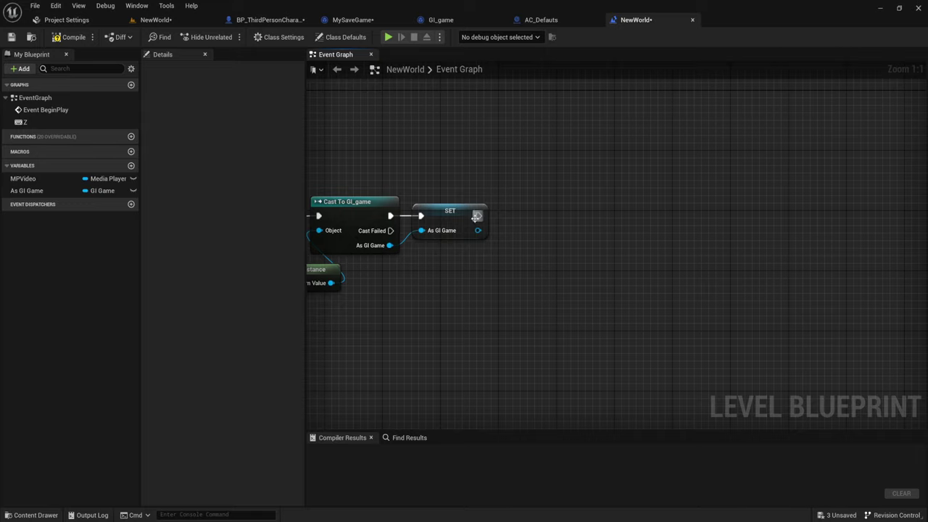
# Review GI_game's Load event chain, selecting the Load event and Get All Actors Of Class nodes.
pyautogui.click(441, 19)
pyautogui.scroll(-1, 408, 135)
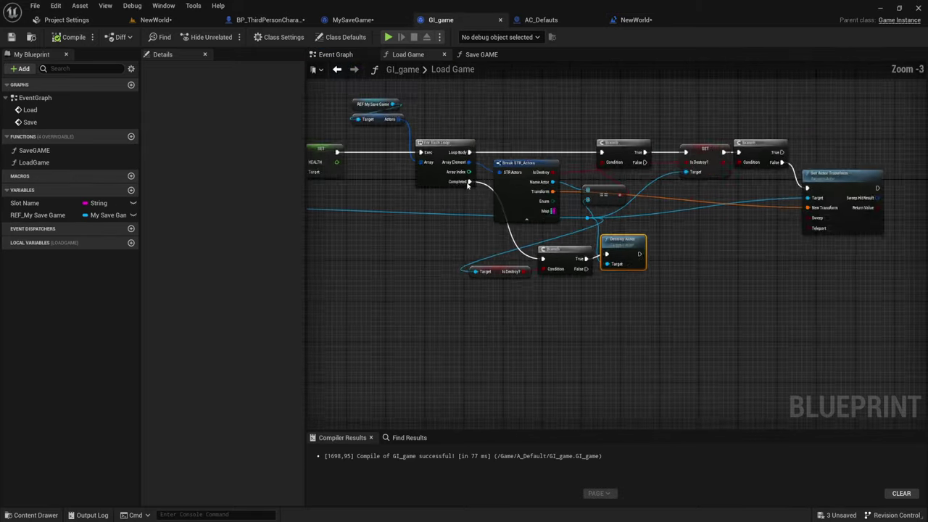
pyautogui.scroll(-1, 408, 135)
pyautogui.click(335, 55)
pyautogui.scroll(-1, 408, 135)
pyautogui.moveTo(408, 134); pyautogui.dragTo(601, 244, button='right')
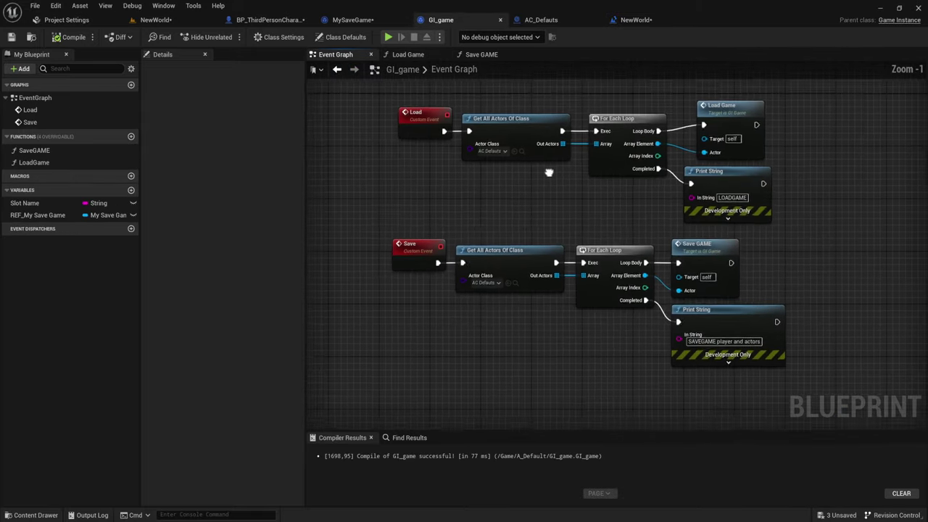
pyautogui.moveTo(433, 212); pyautogui.dragTo(779, 122)
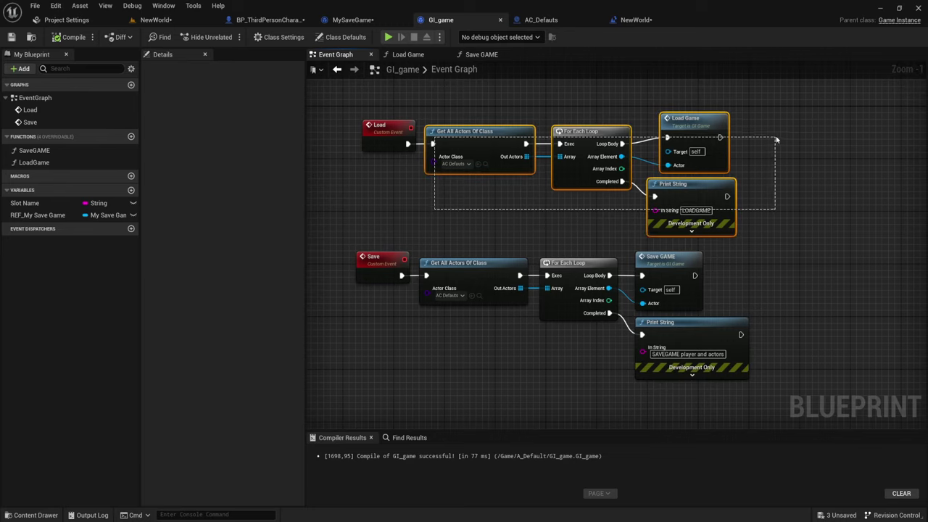
pyautogui.click(492, 221)
pyautogui.moveTo(323, 103)
pyautogui.mouseDown()
pyautogui.moveTo(400, 181)
pyautogui.moveTo(401, 163)
pyautogui.mouseUp()
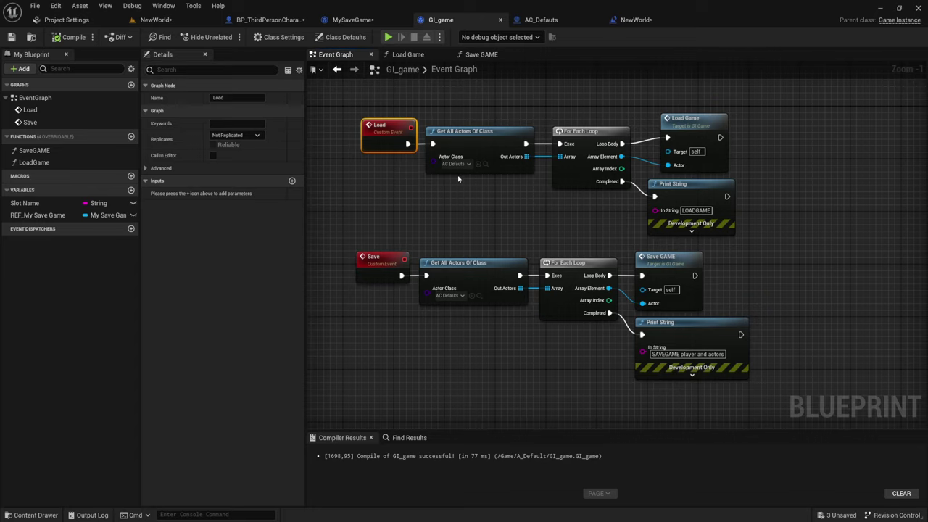
pyautogui.moveTo(446, 91); pyautogui.dragTo(481, 182)
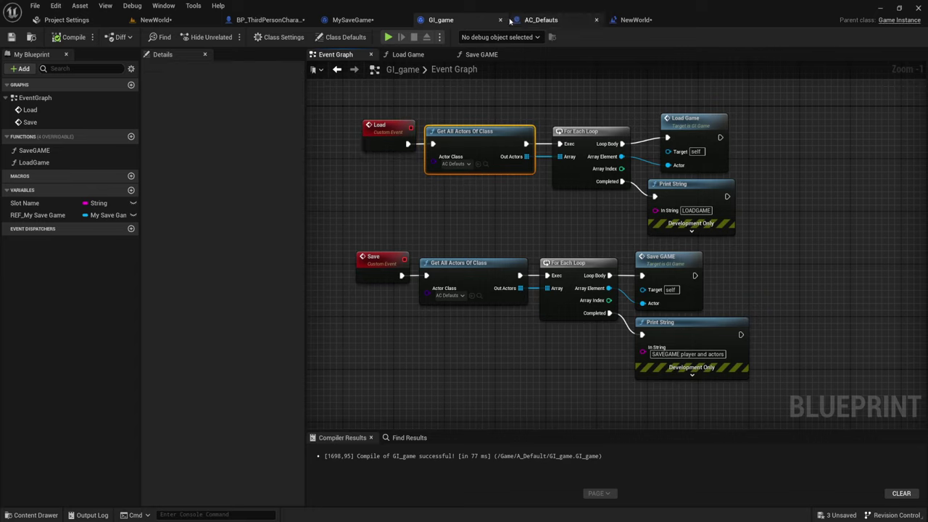
pyautogui.click(156, 20)
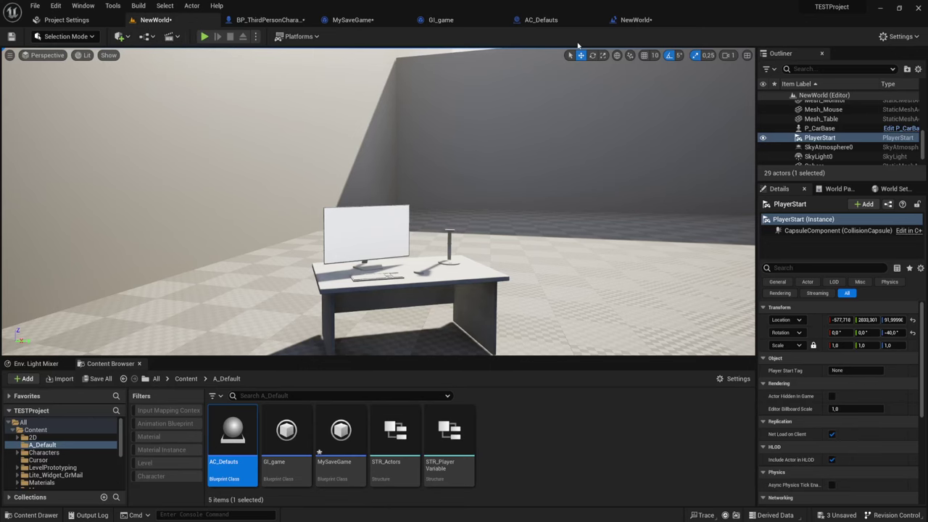
# Add a Load call on the As GI Game reference in the Level Blueprint, then compile and save.
pyautogui.click(636, 19)
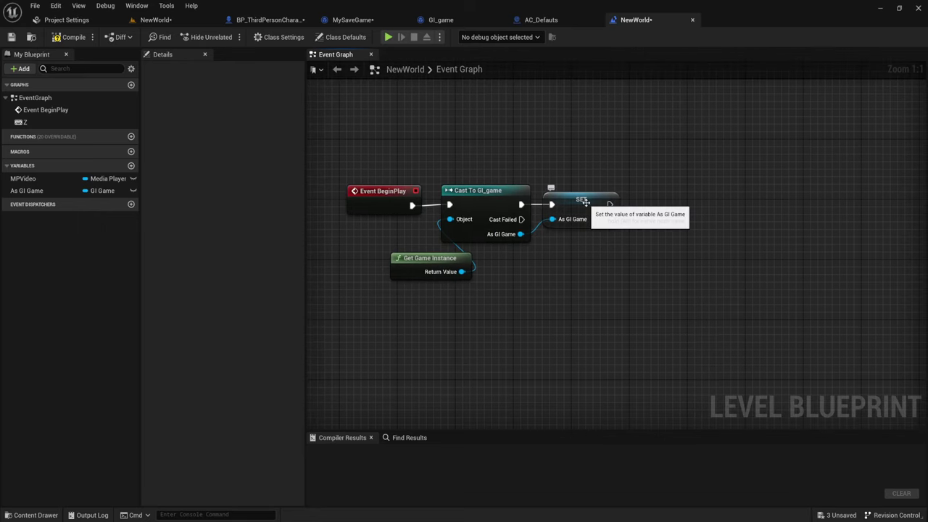
pyautogui.moveTo(608, 219); pyautogui.dragTo(654, 197)
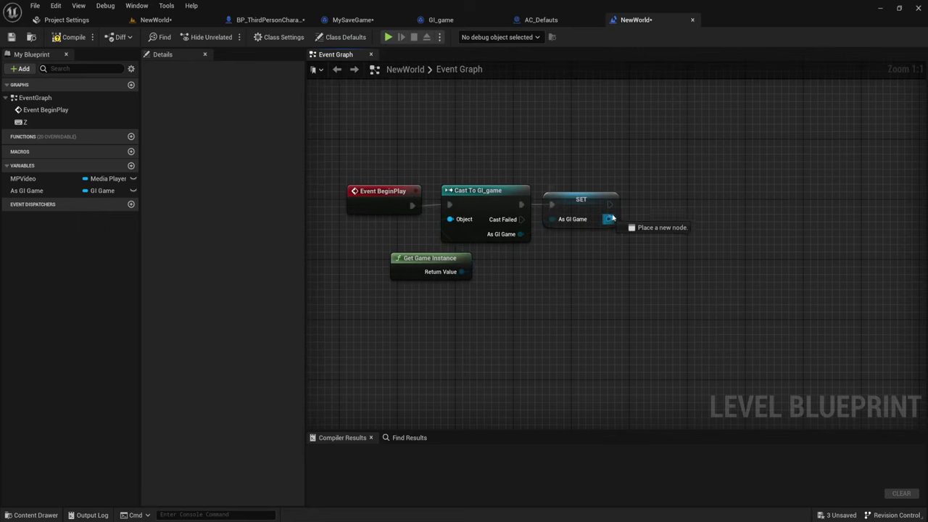
pyautogui.write('load')
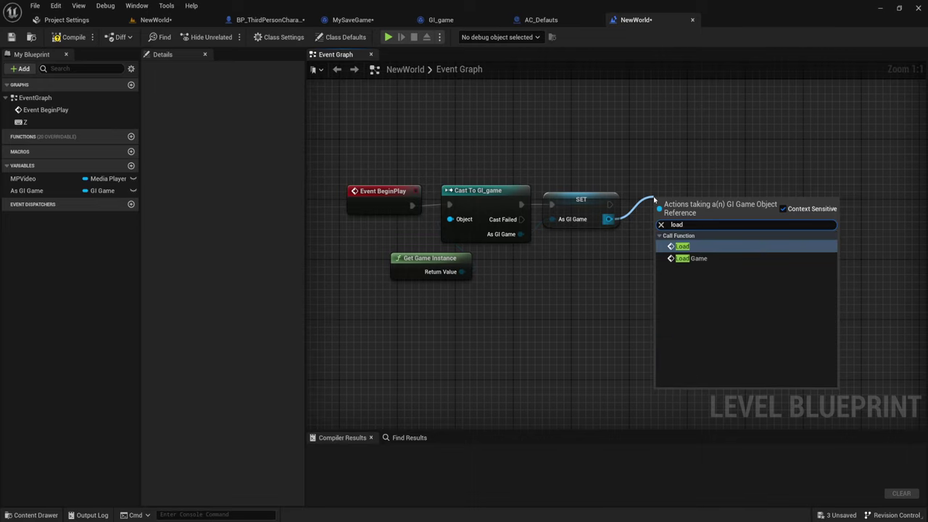
pyautogui.click(682, 246)
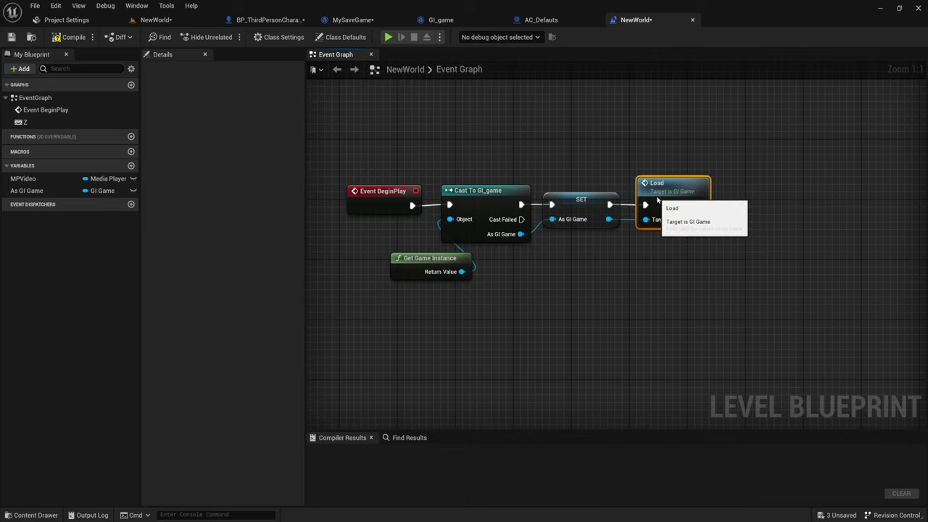
pyautogui.moveTo(596, 250); pyautogui.dragTo(575, 256, button='right')
pyautogui.click(73, 37)
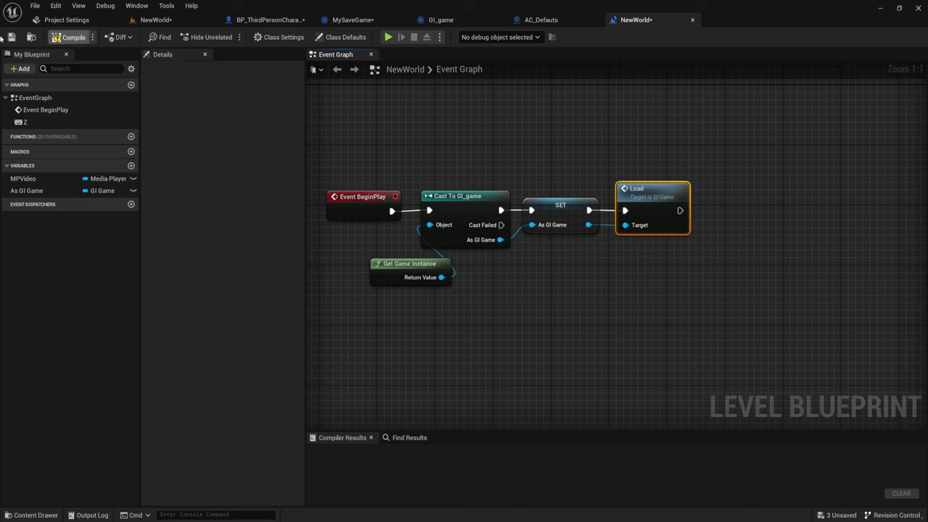
pyautogui.click(161, 22)
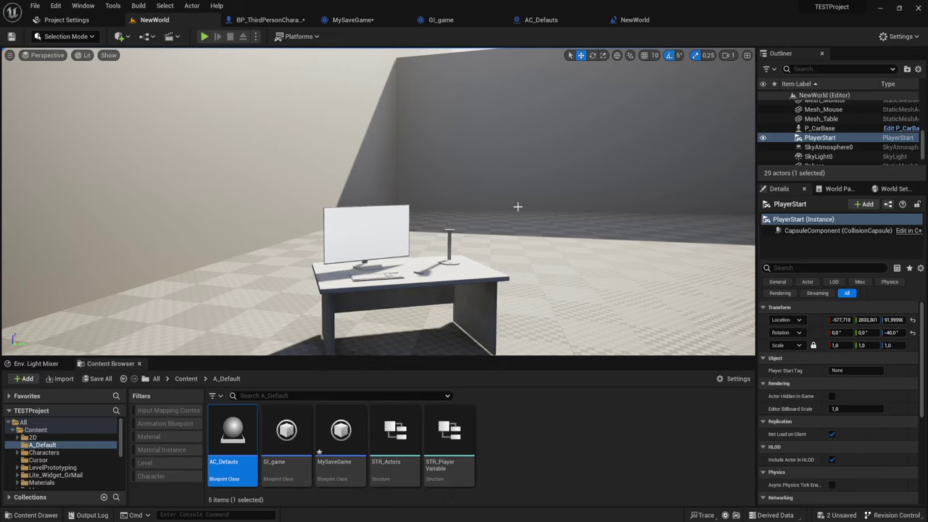
pyautogui.moveTo(532, 189); pyautogui.dragTo(520, 207, button='right')
# Create a child Blueprint of AC_Defauts named AC_Defauts_Monitor.
pyautogui.click(413, 251)
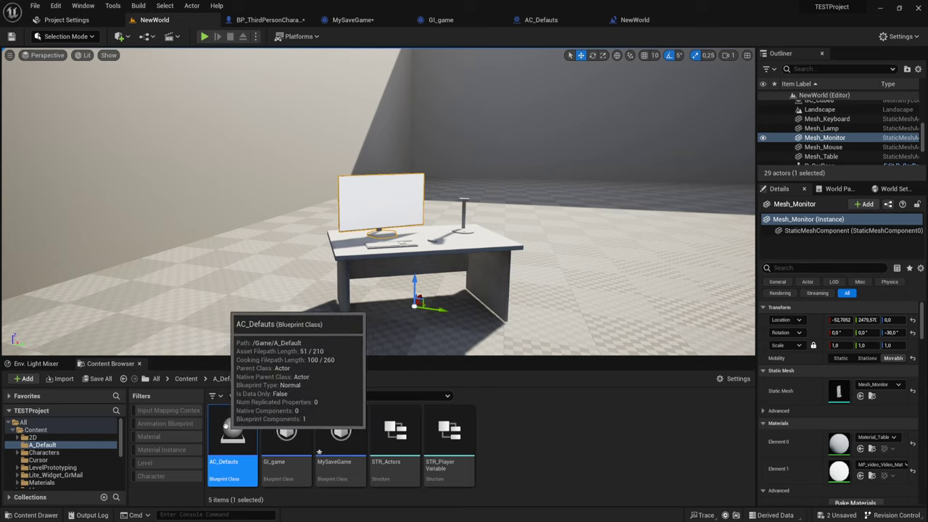
pyautogui.rightClick(226, 425)
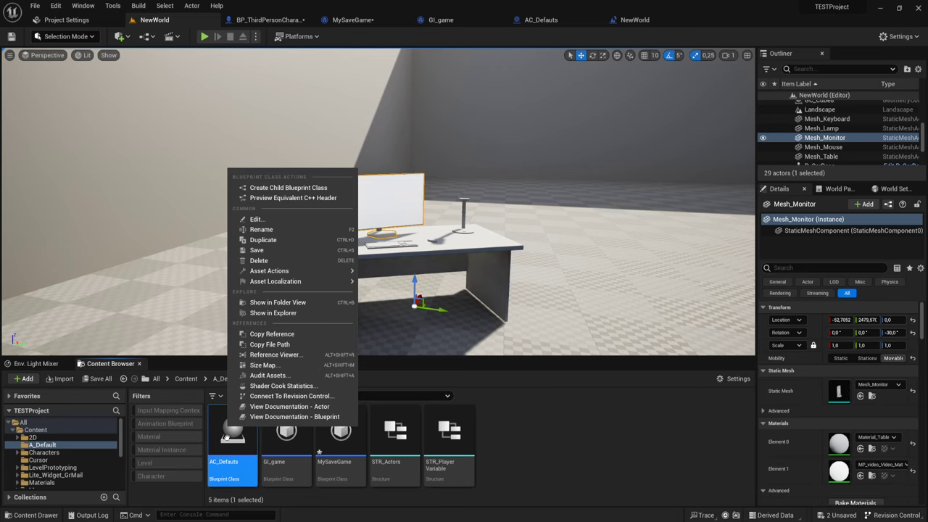
pyautogui.click(298, 189)
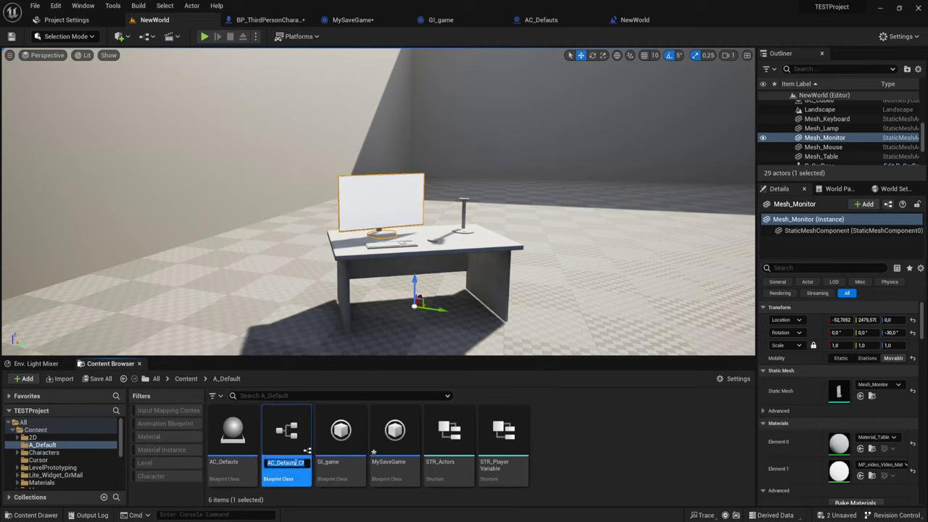
pyautogui.click(296, 463)
pyautogui.press('BackSpace')
pyautogui.press('BackSpace')
pyautogui.press('BackSpace')
pyautogui.press('BackSpace')
pyautogui.write('Monito')
pyautogui.write('r')
pyautogui.press('Return')
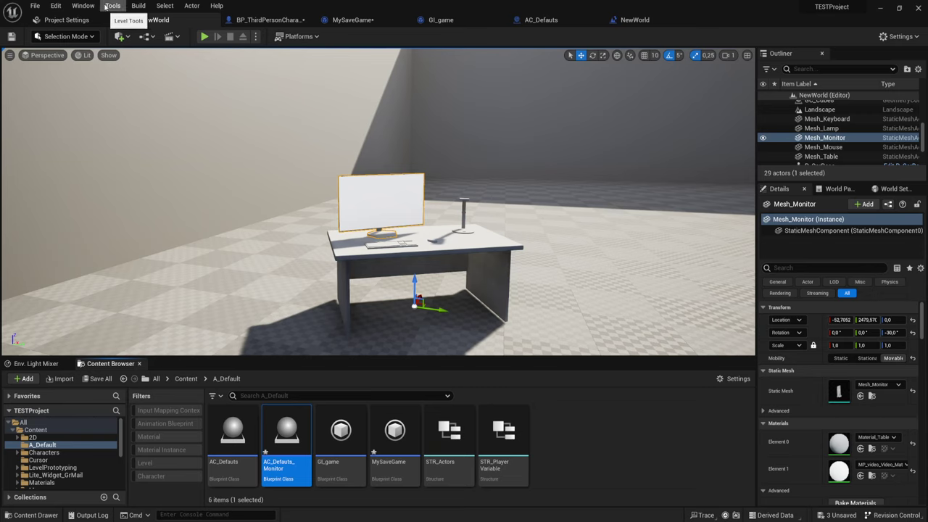
# Use Browse to Asset on the desk monitor to locate its mesh in the content browser.
pyautogui.click(89, 7)
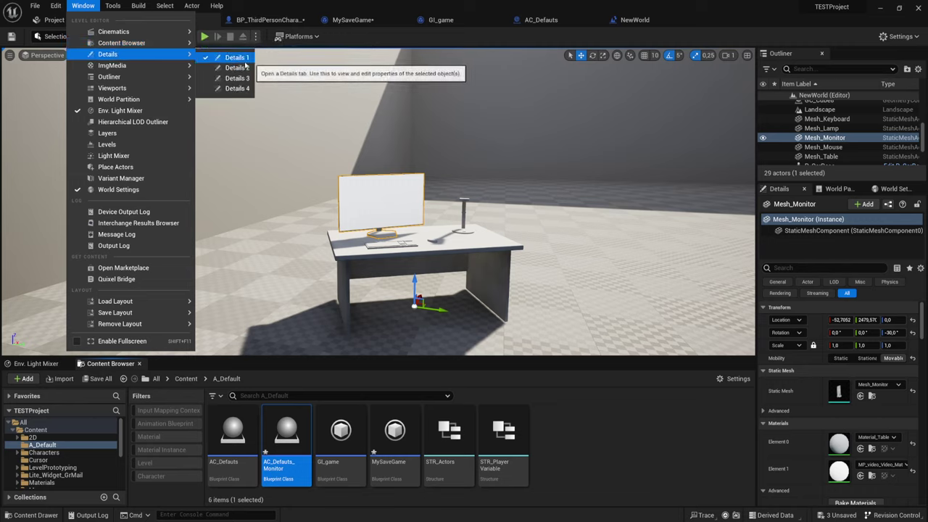
pyautogui.moveTo(161, 43)
pyautogui.click(251, 45)
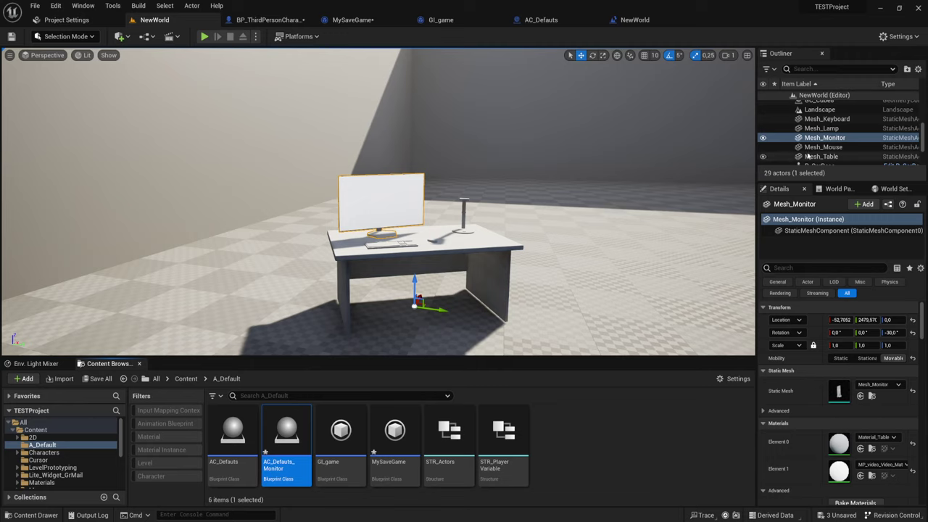
pyautogui.rightClick(398, 184)
pyautogui.click(445, 206)
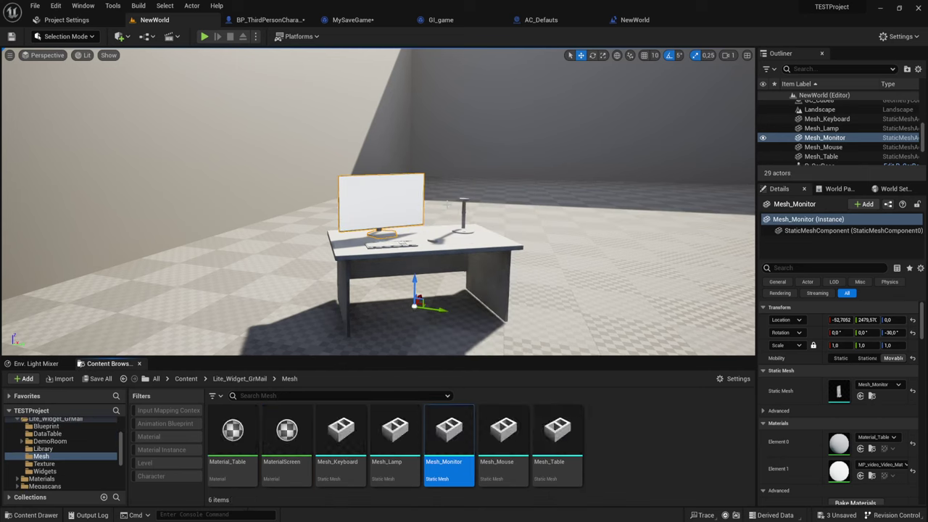
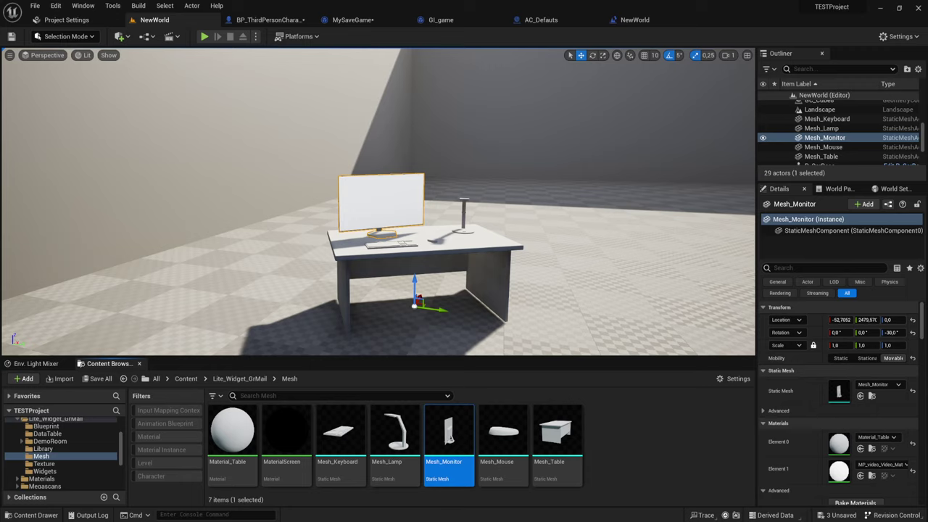
# Open the AC_Defauts_Monitor blueprint from the A_Default folder under Content.
pyautogui.click(186, 379)
pyautogui.doubleClick(294, 432)
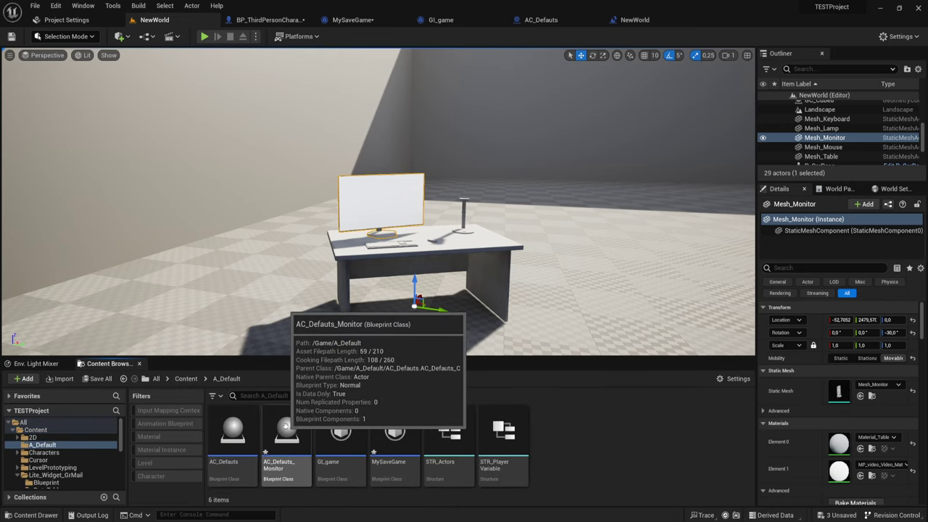
pyautogui.doubleClick(287, 438)
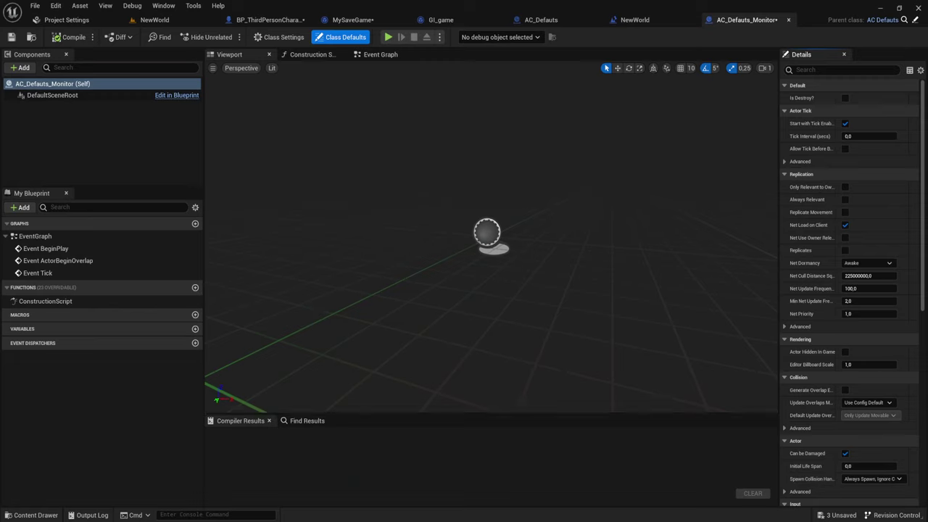
# Add a Static Mesh component named Mesh_Monitor and compile the blueprint.
pyautogui.click(20, 68)
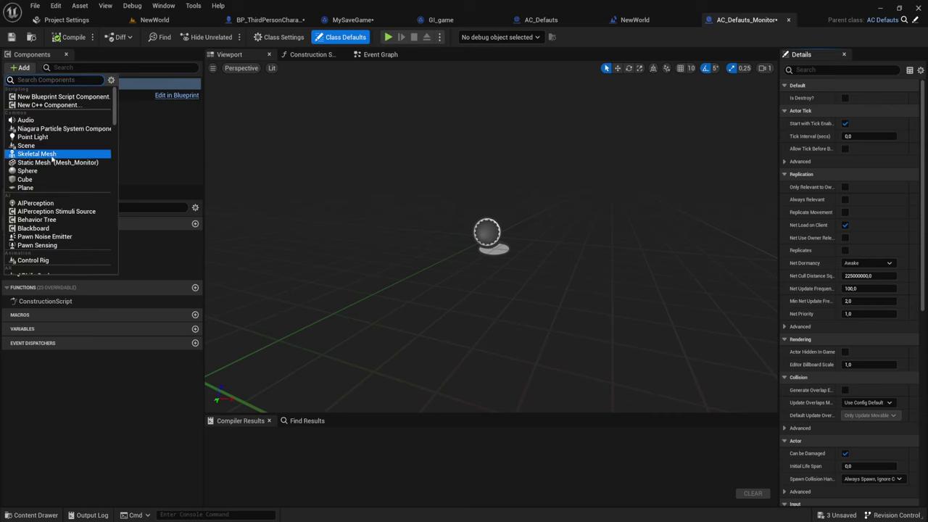
pyautogui.click(48, 165)
pyautogui.click(577, 252)
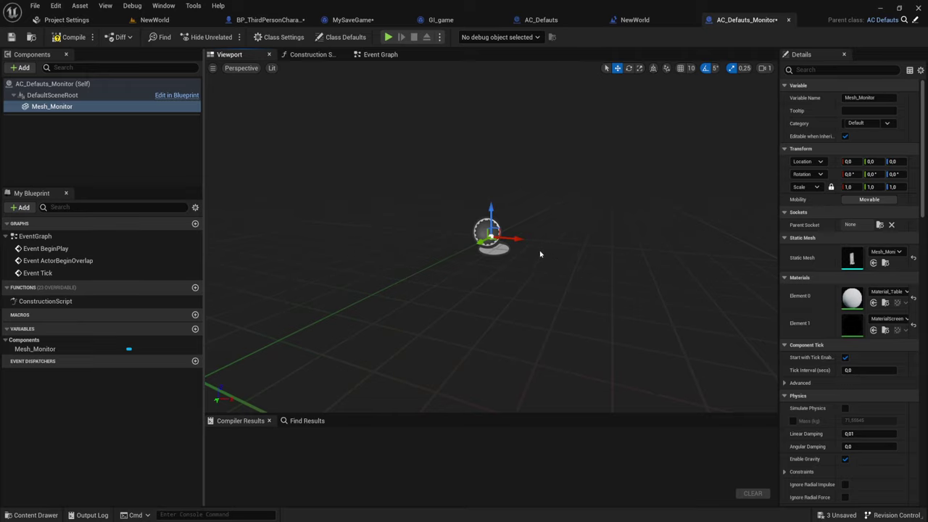
pyautogui.moveTo(535, 246); pyautogui.dragTo(506, 296, button='right')
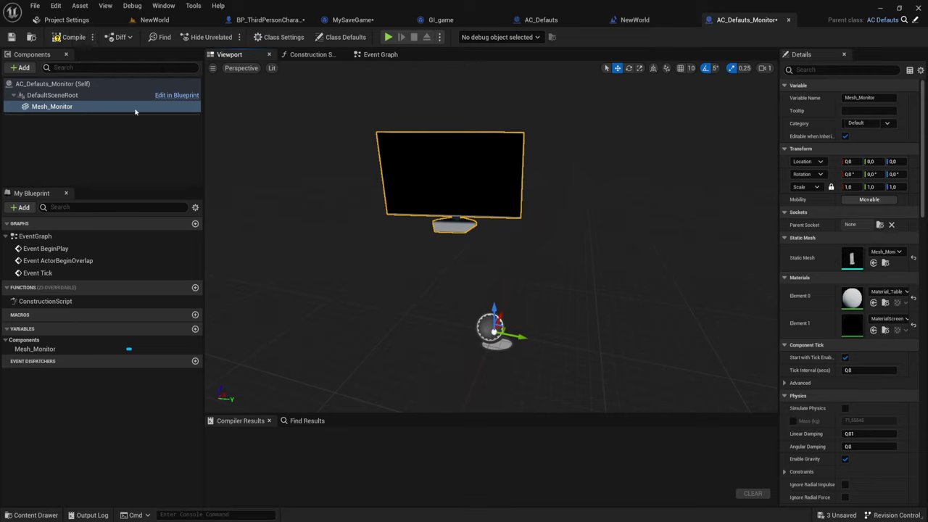
pyautogui.click(64, 40)
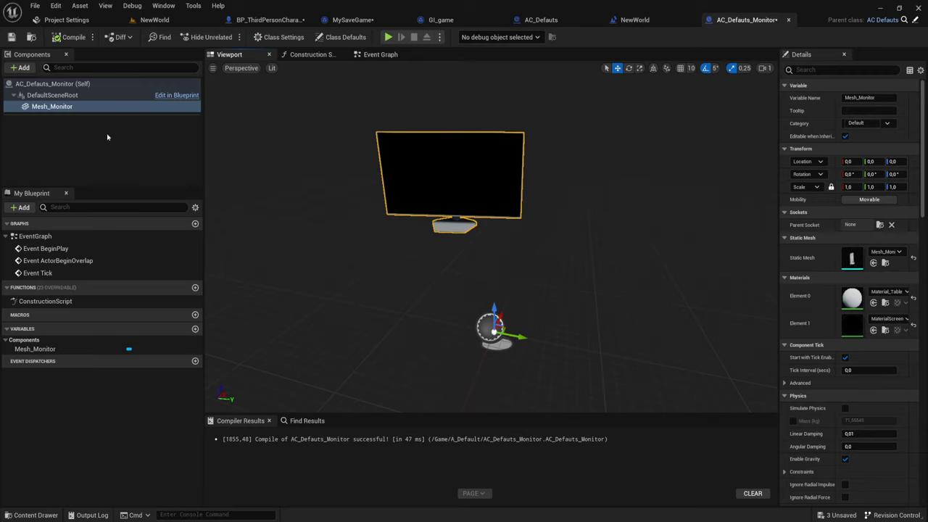
# Move Mesh_Monitor to Y 39.973, Z -103.8, then compile and save the blueprint.
pyautogui.moveTo(494, 311); pyautogui.dragTo(512, 384)
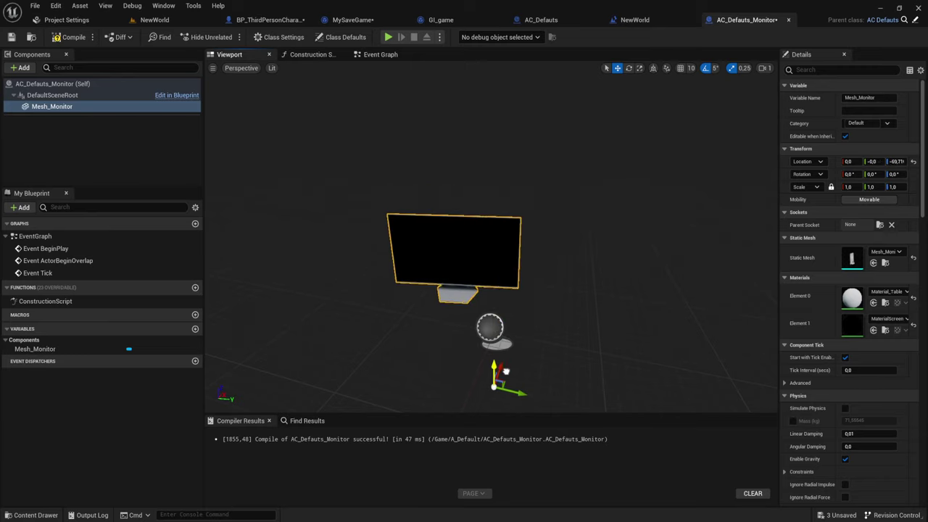
pyautogui.moveTo(508, 409); pyautogui.dragTo(508, 435, button='right')
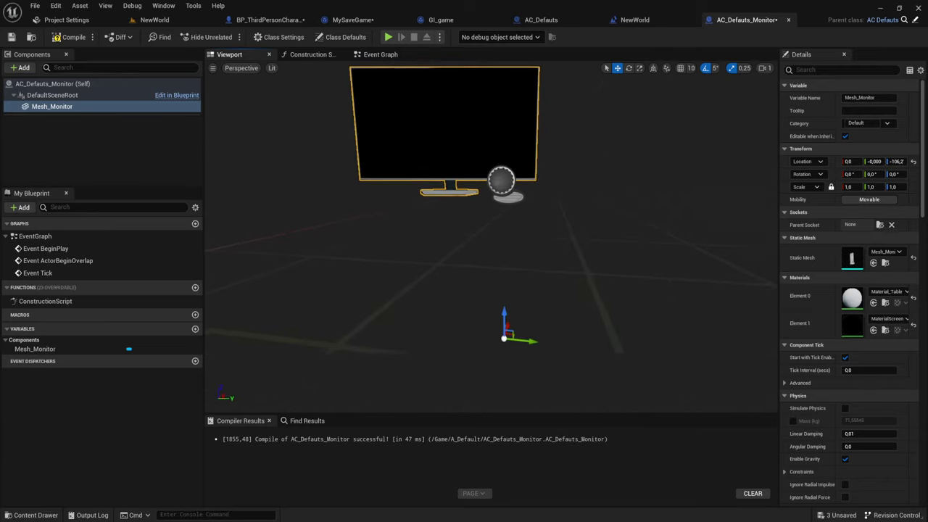
pyautogui.moveTo(528, 332); pyautogui.dragTo(589, 337)
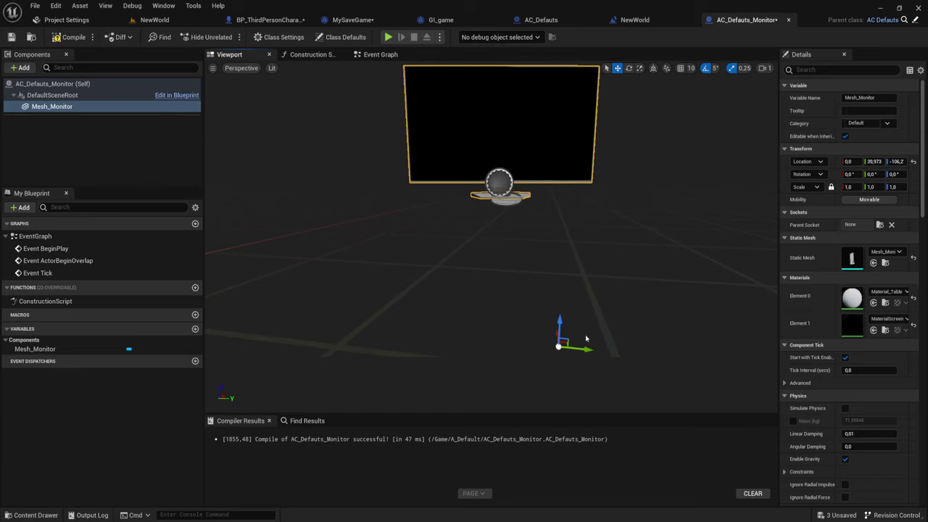
pyautogui.moveTo(589, 336); pyautogui.dragTo(588, 363, button='right')
pyautogui.press('f')
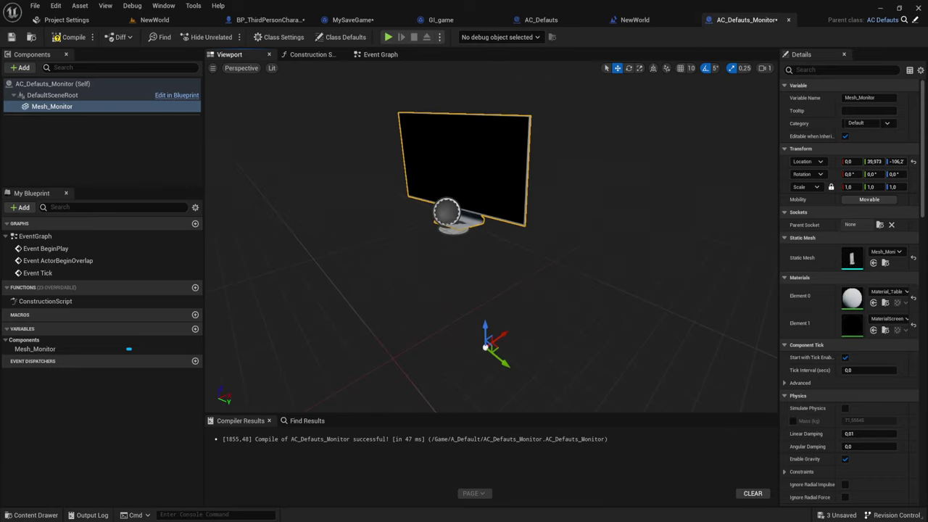
pyautogui.moveTo(480, 328); pyautogui.dragTo(478, 327)
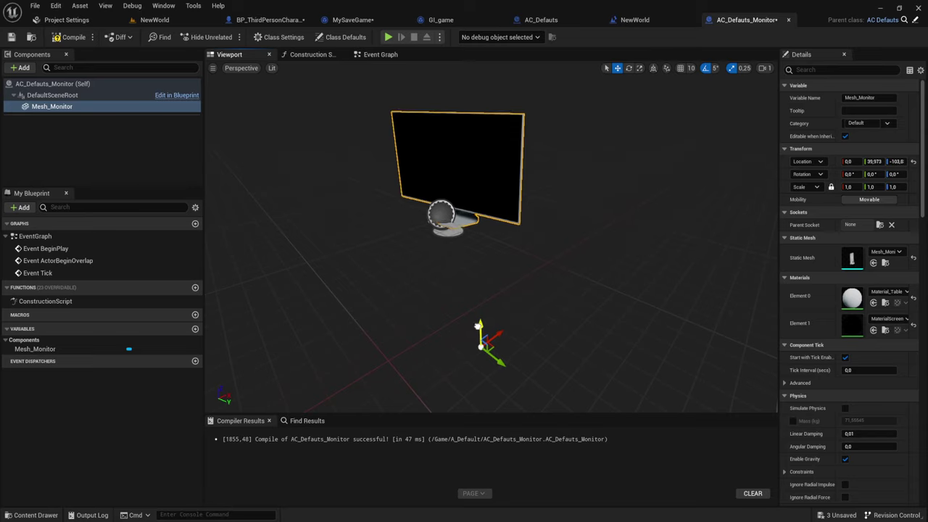
pyautogui.moveTo(480, 330)
pyautogui.mouseDown(button='right')
pyautogui.moveTo(464, 349)
pyautogui.moveTo(435, 348)
pyautogui.mouseUp(button='right')
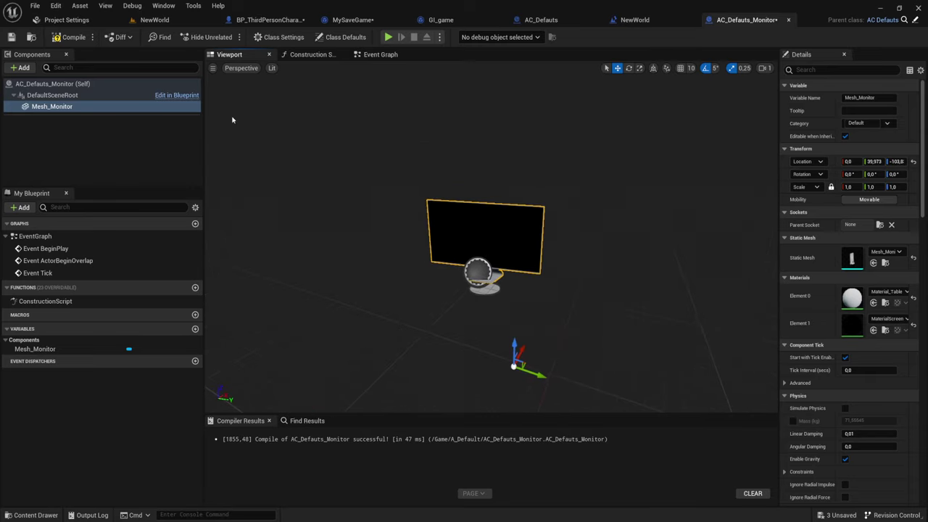
pyautogui.click(69, 37)
pyautogui.click(11, 37)
# Review the Parent call nodes in the monitor's Event Graph, then close AC_Defauts_Monitor.
pyautogui.click(373, 55)
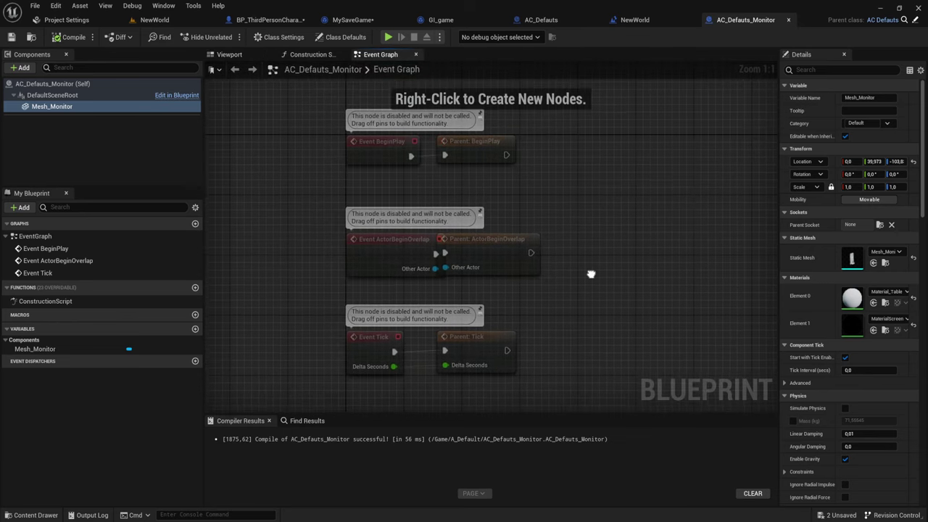
pyautogui.scroll(-2, 580, 257)
pyautogui.moveTo(551, 166); pyautogui.dragTo(513, 385)
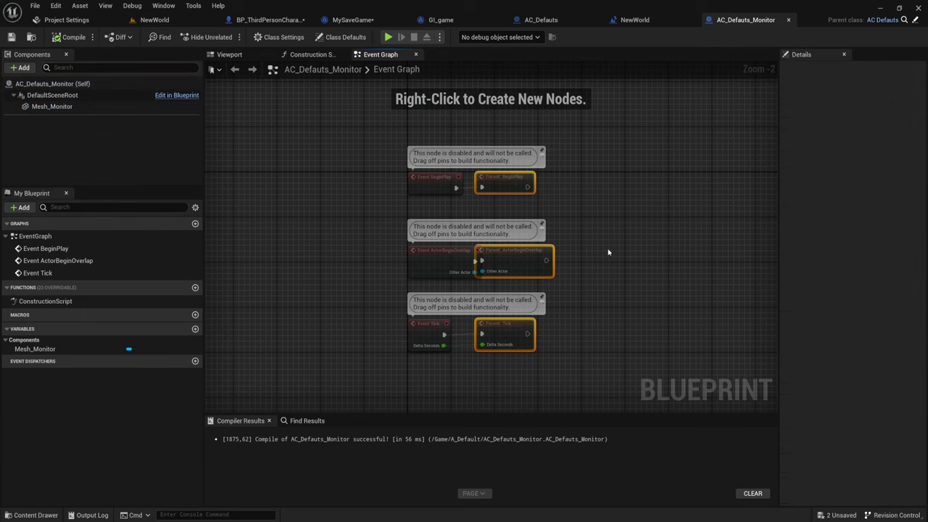
pyautogui.moveTo(569, 213); pyautogui.dragTo(520, 216, button='right')
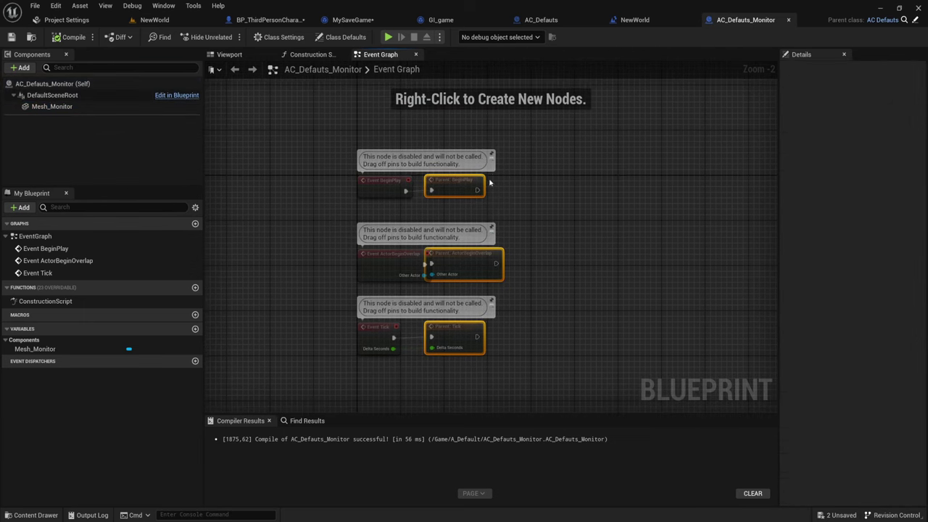
pyautogui.moveTo(551, 360)
pyautogui.mouseDown(button='right')
pyautogui.moveTo(508, 211)
pyautogui.moveTo(489, 252)
pyautogui.mouseUp(button='right')
pyautogui.moveTo(410, 189); pyautogui.dragTo(484, 190)
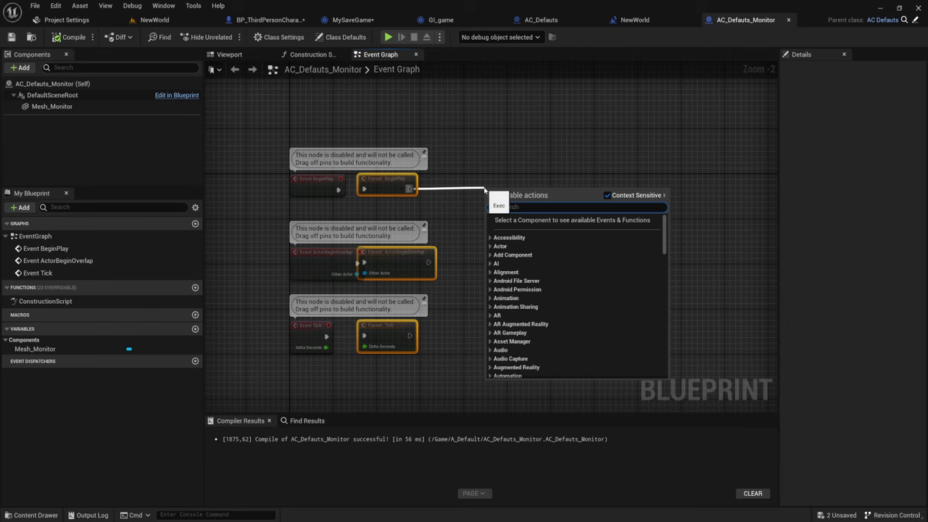
pyautogui.moveTo(438, 150); pyautogui.dragTo(624, 209)
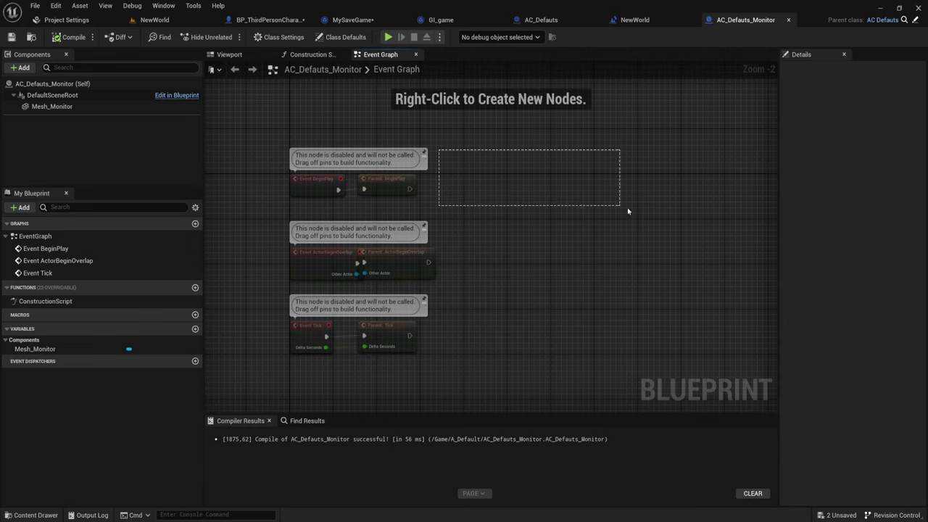
pyautogui.moveTo(624, 213); pyautogui.dragTo(591, 186, button='right')
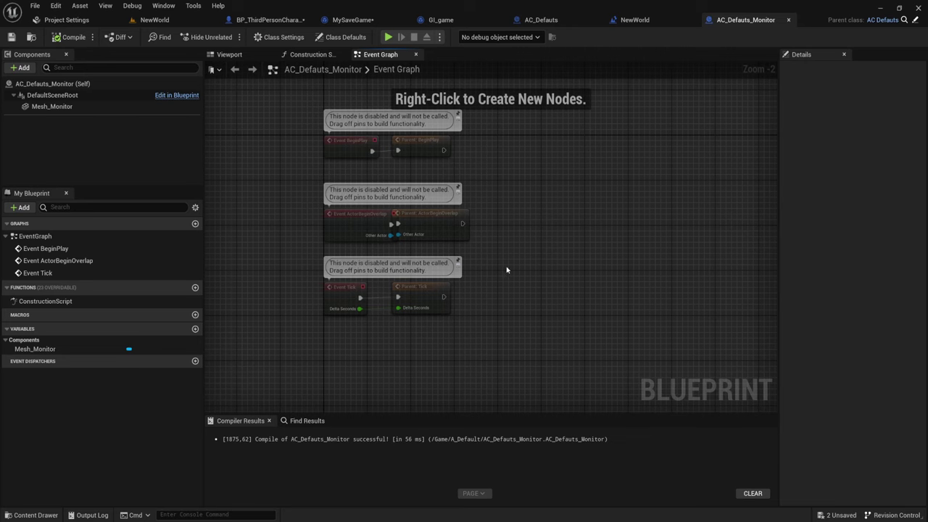
pyautogui.moveTo(594, 118); pyautogui.dragTo(545, 154, button='right')
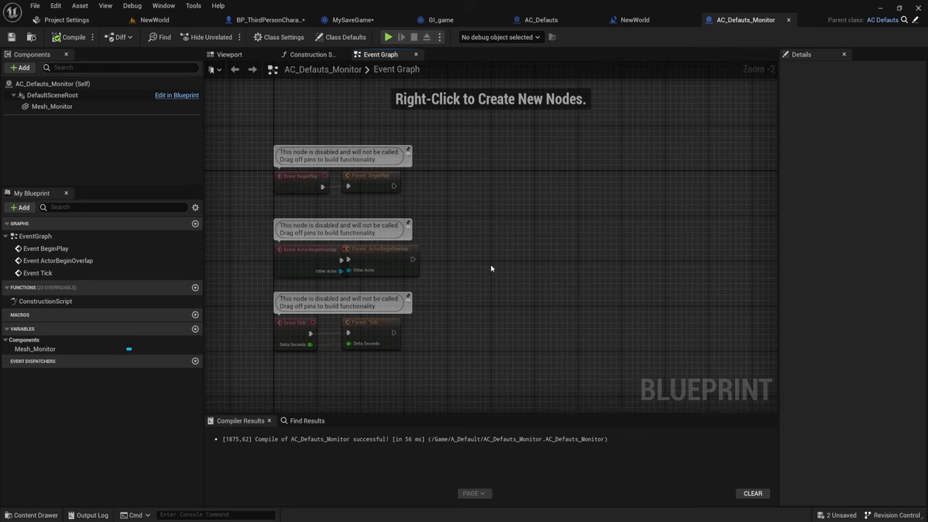
pyautogui.click(789, 20)
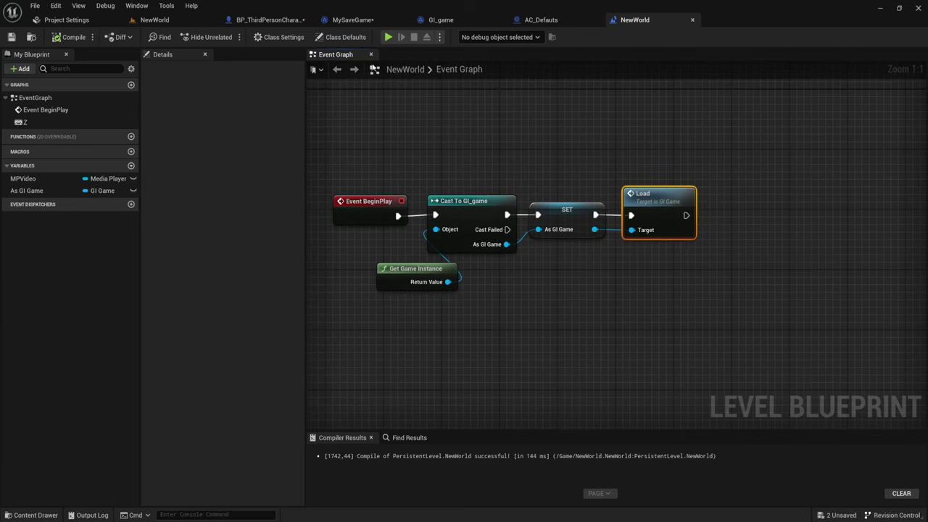
# Create a child Blueprint of AC_Defauts named AC_Defauts_Lamp and open it.
pyautogui.click(183, 16)
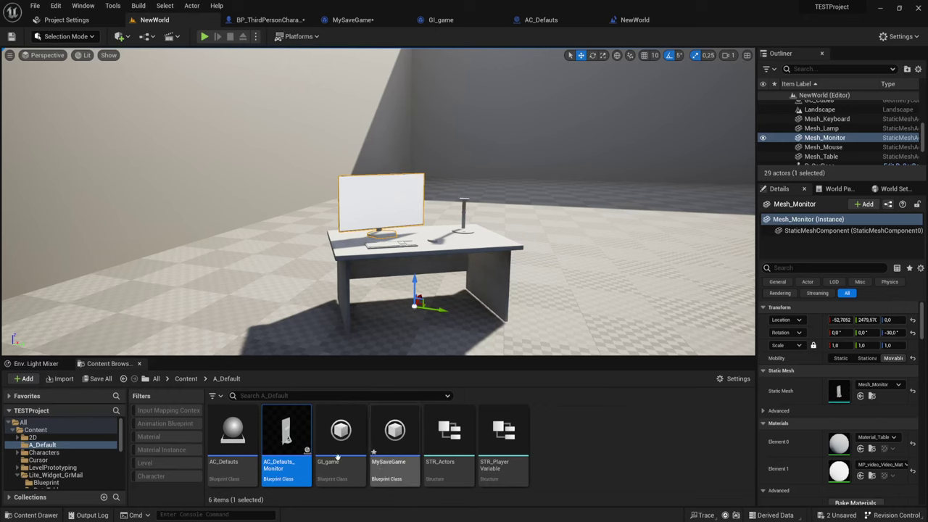
pyautogui.rightClick(250, 434)
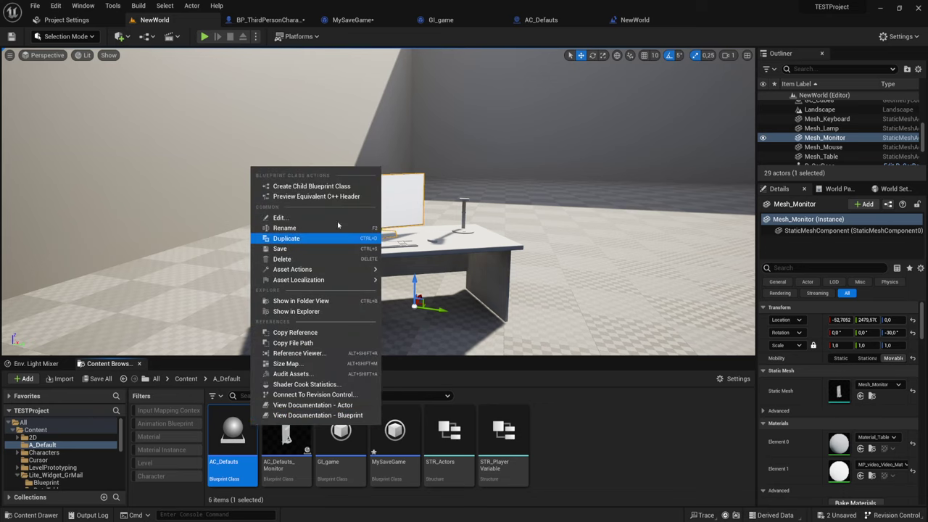
pyautogui.click(348, 188)
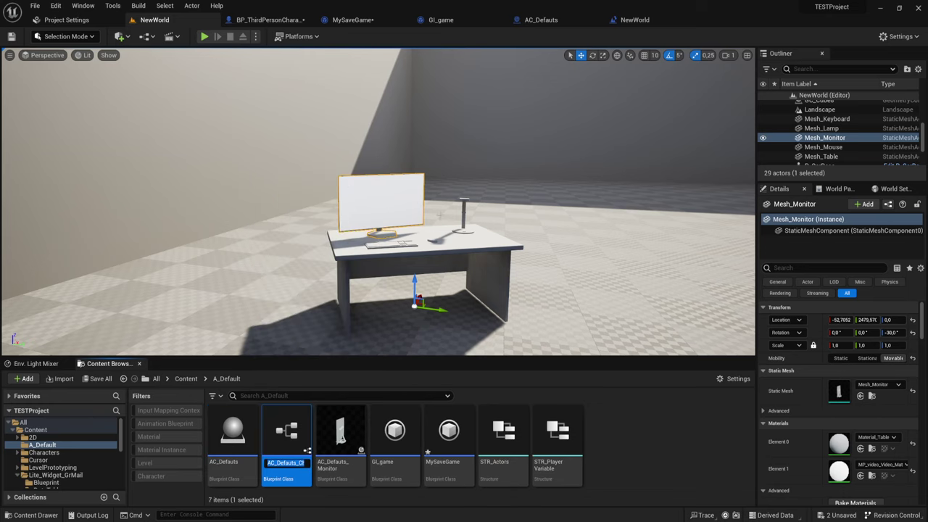
pyautogui.press('End')
pyautogui.press('BackSpace')
pyautogui.press('BackSpace')
pyautogui.press('BackSpace')
pyautogui.press('BackSpace')
pyautogui.write('amp')
pyautogui.press('Return')
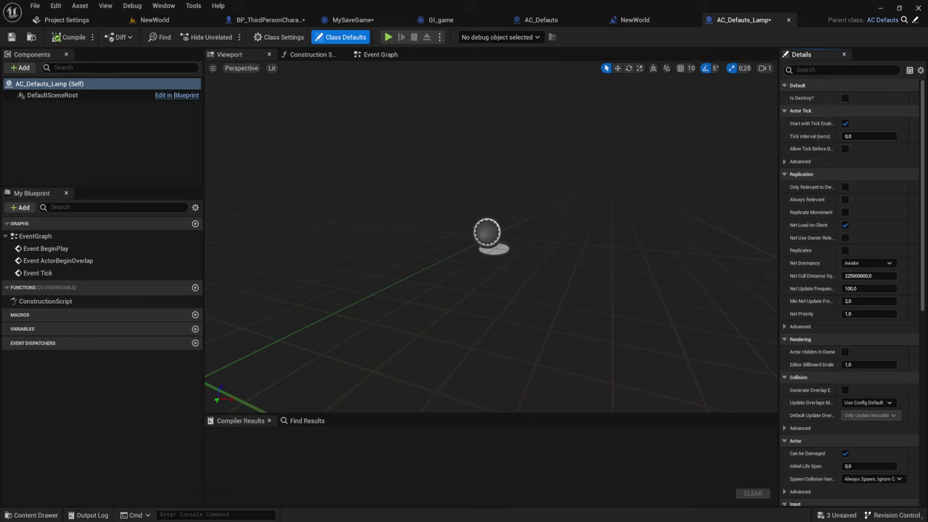
# Add a Mesh_Lamp static mesh and move it to Y -73.79, Z -100.
pyautogui.click(19, 68)
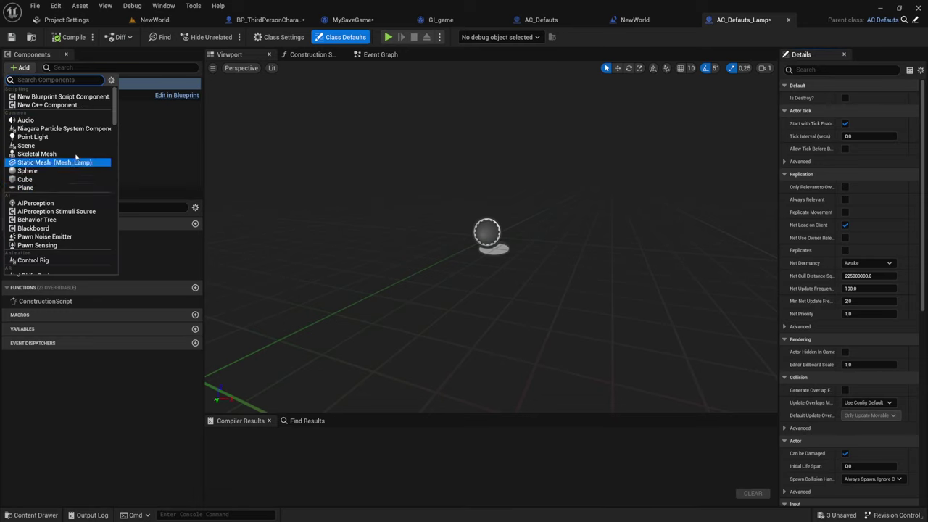
pyautogui.click(51, 159)
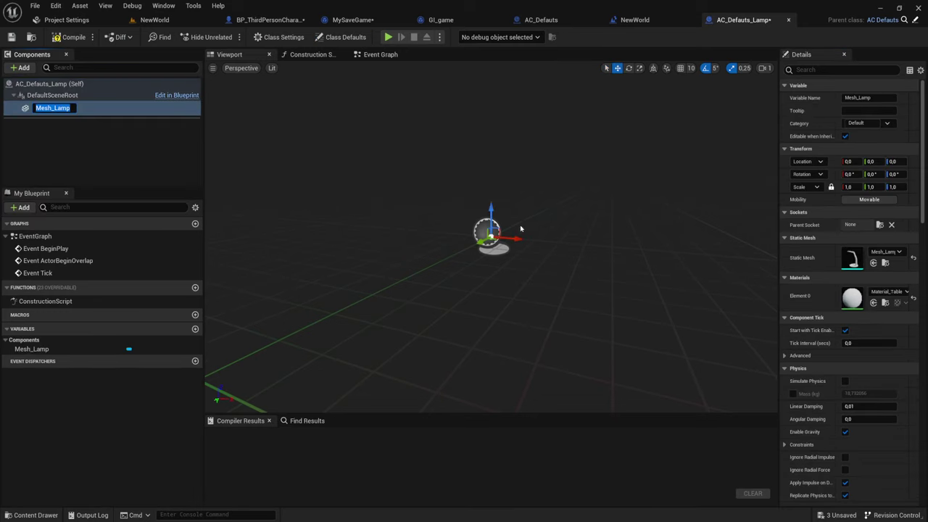
pyautogui.press('Return')
pyautogui.moveTo(546, 260)
pyautogui.mouseDown(button='right')
pyautogui.moveTo(530, 239)
pyautogui.moveTo(551, 247)
pyautogui.moveTo(558, 265)
pyautogui.mouseUp(button='right')
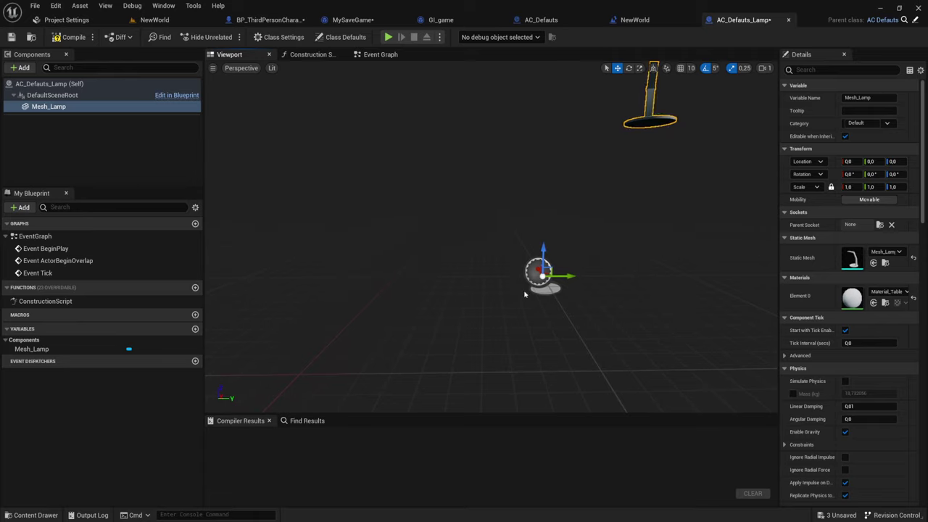
pyautogui.moveTo(560, 267)
pyautogui.mouseDown()
pyautogui.moveTo(451, 277)
pyautogui.moveTo(458, 392)
pyautogui.mouseUp()
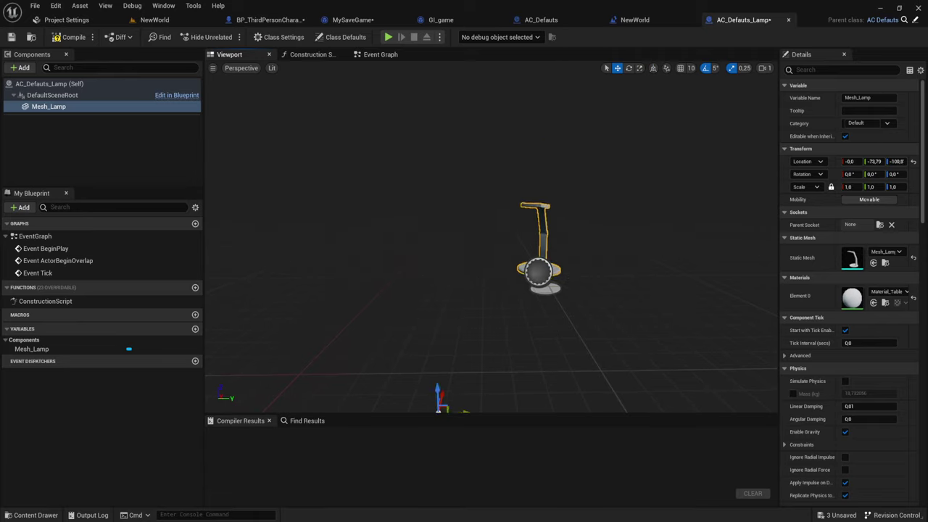
pyautogui.moveTo(458, 391)
pyautogui.mouseDown(button='right')
pyautogui.moveTo(367, 408)
pyautogui.moveTo(627, 406)
pyautogui.mouseUp(button='right')
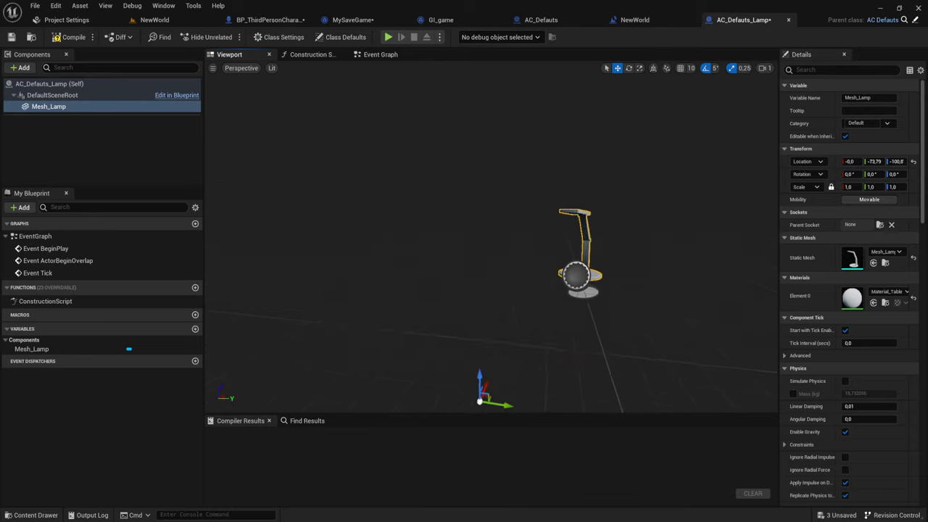
# Enable physics on Mesh_Lamp with a 100 kg mass, compile, and close the Blueprint.
pyautogui.click(845, 380)
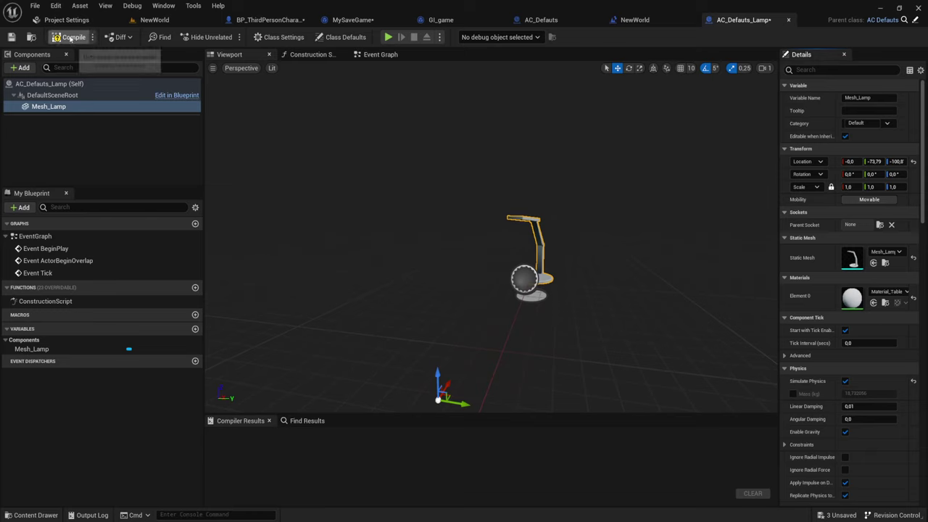
pyautogui.click(793, 394)
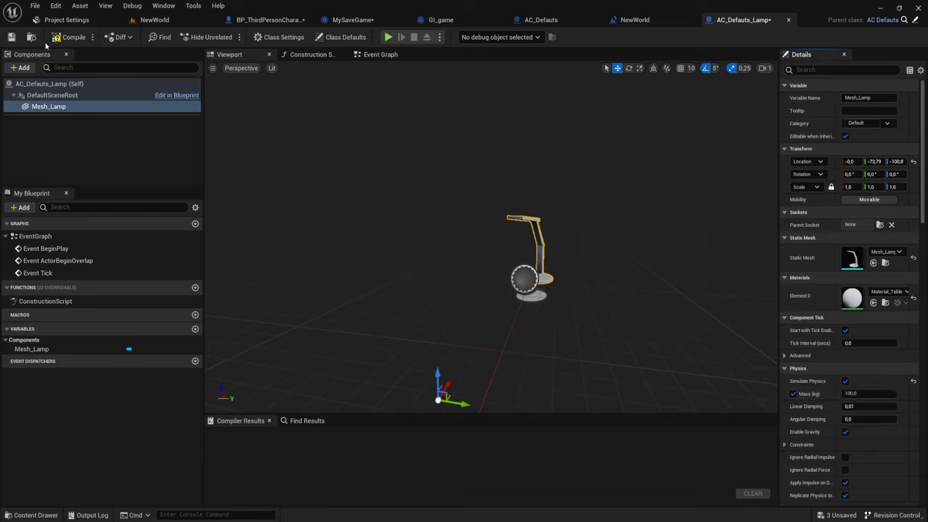
pyautogui.click(71, 37)
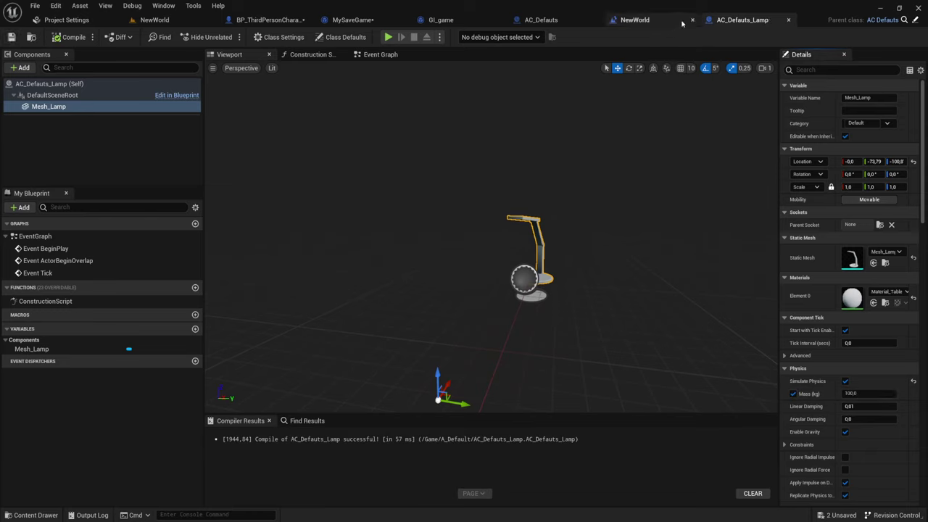
pyautogui.click(790, 20)
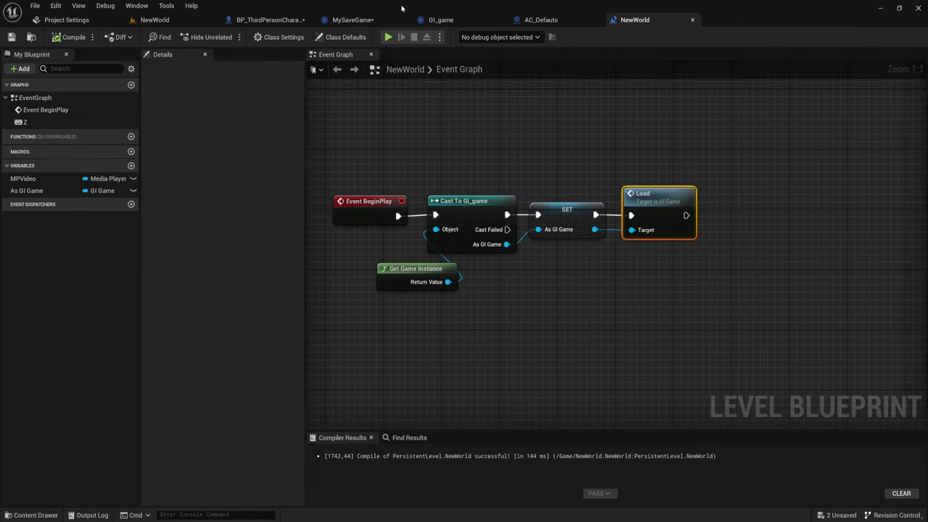
# Reopen the AC_Defauts_Monitor Blueprint from the NewWorld Content Browser.
pyautogui.click(83, 20)
pyautogui.click(166, 21)
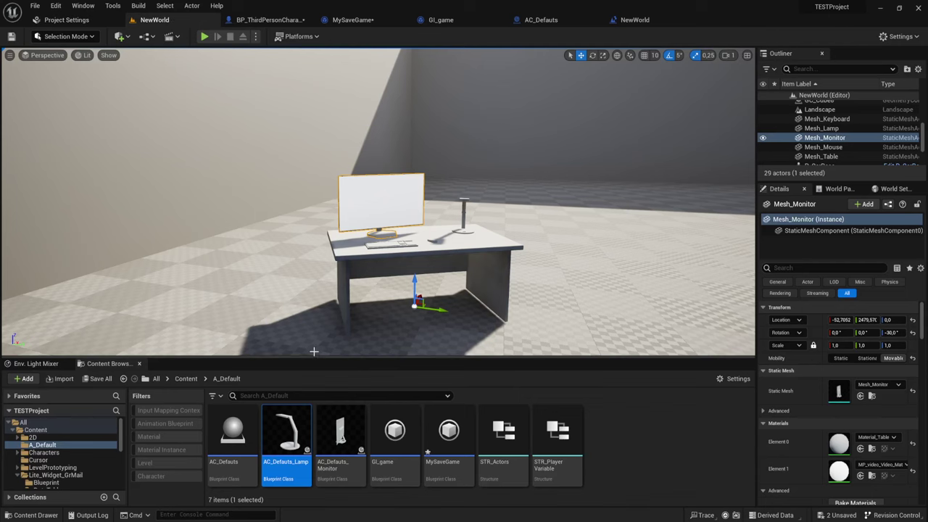
pyautogui.click(341, 435)
pyautogui.doubleClick(351, 436)
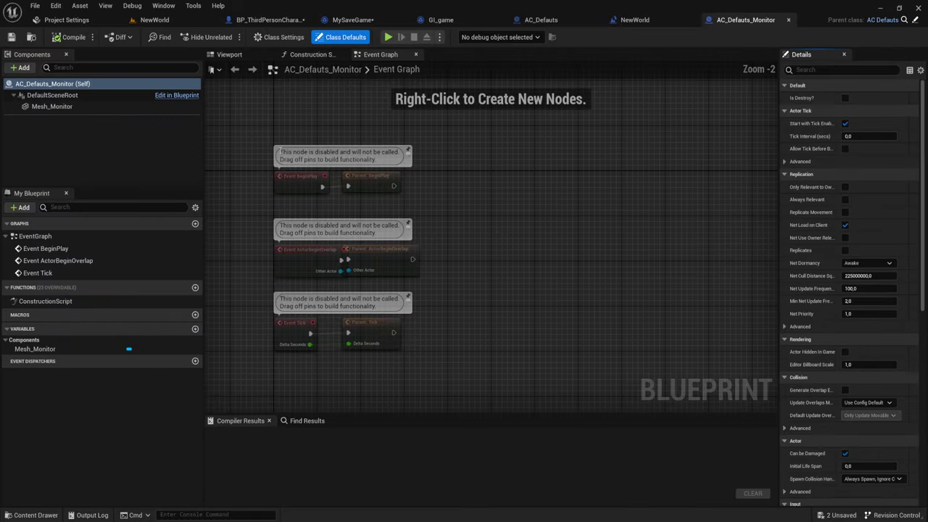
# Enable Simulate Physics on Mesh_Monitor with a 150 kg mass, compile, and close.
pyautogui.click(54, 108)
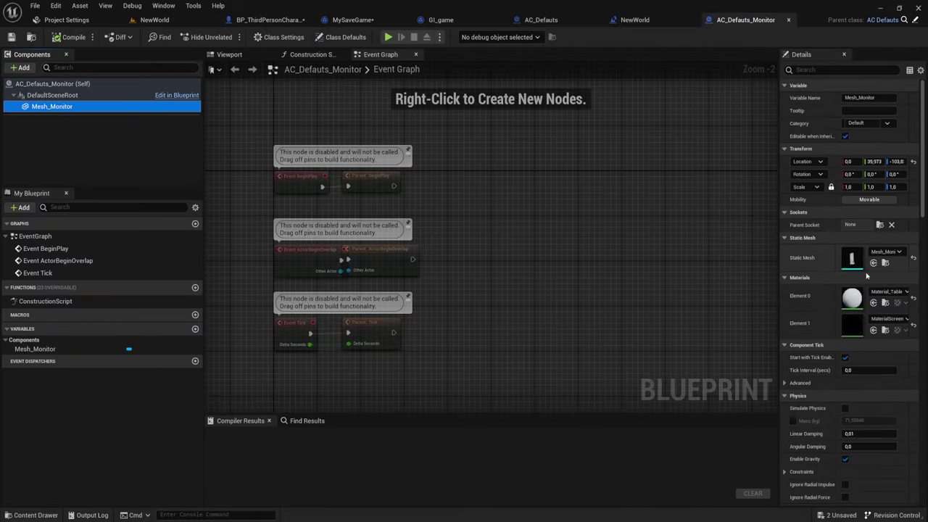
pyautogui.click(845, 408)
pyautogui.click(793, 421)
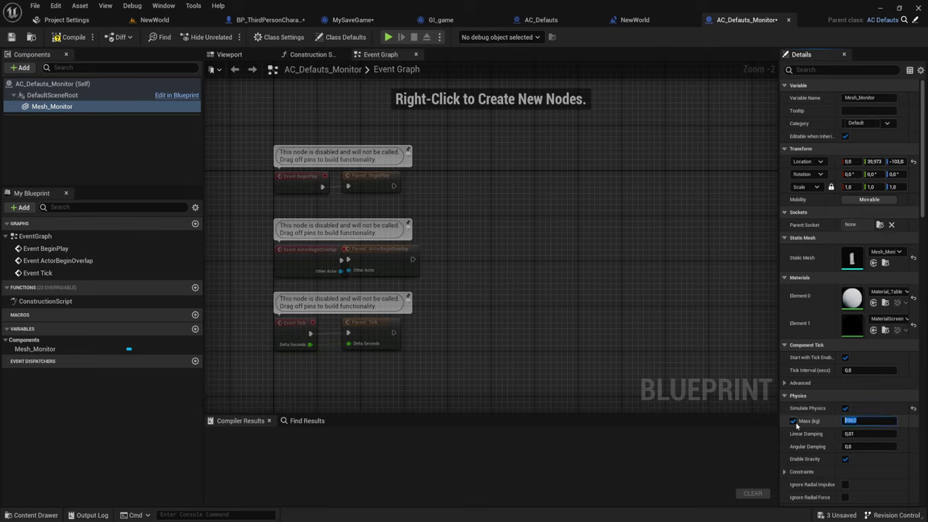
pyautogui.write('200')
pyautogui.press('Return')
pyautogui.write('1')
pyautogui.click(69, 37)
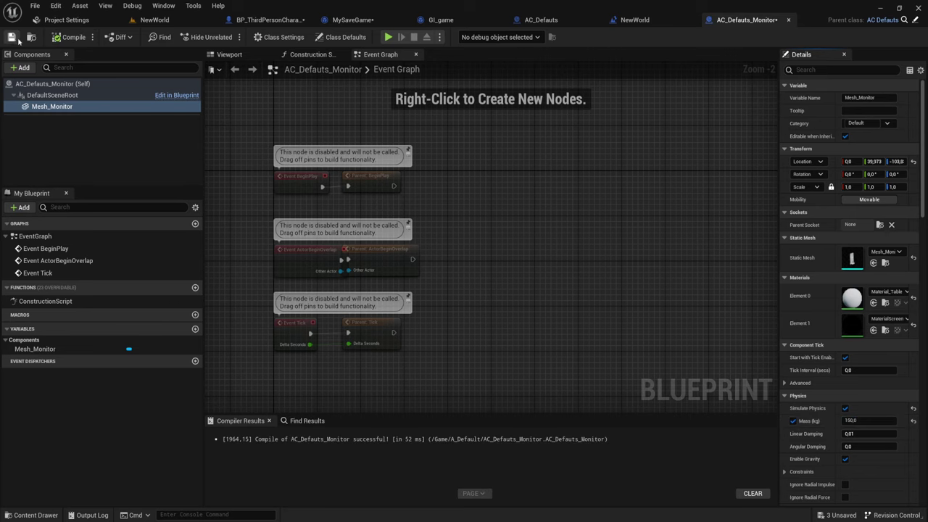
pyautogui.click(789, 20)
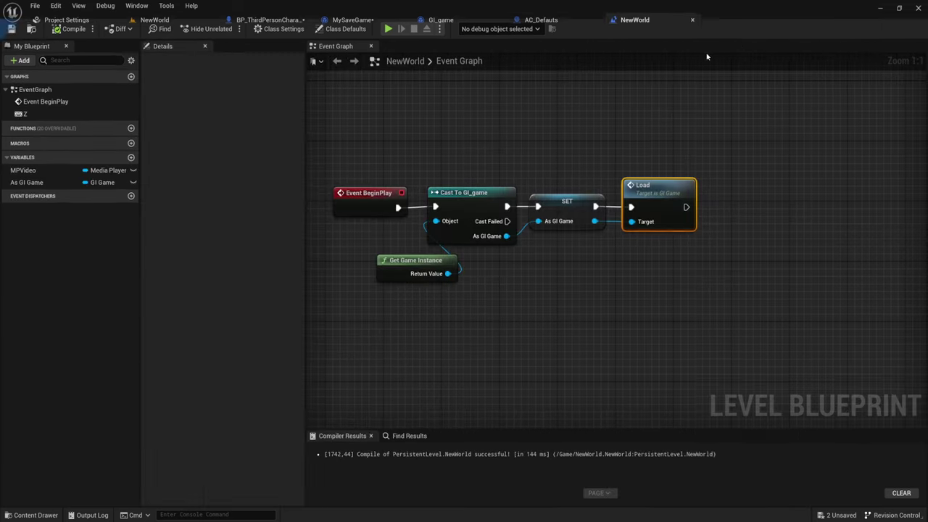
# Create the AC_Defauts_Klav child Blueprint of AC_Defauts and open it.
pyautogui.click(154, 20)
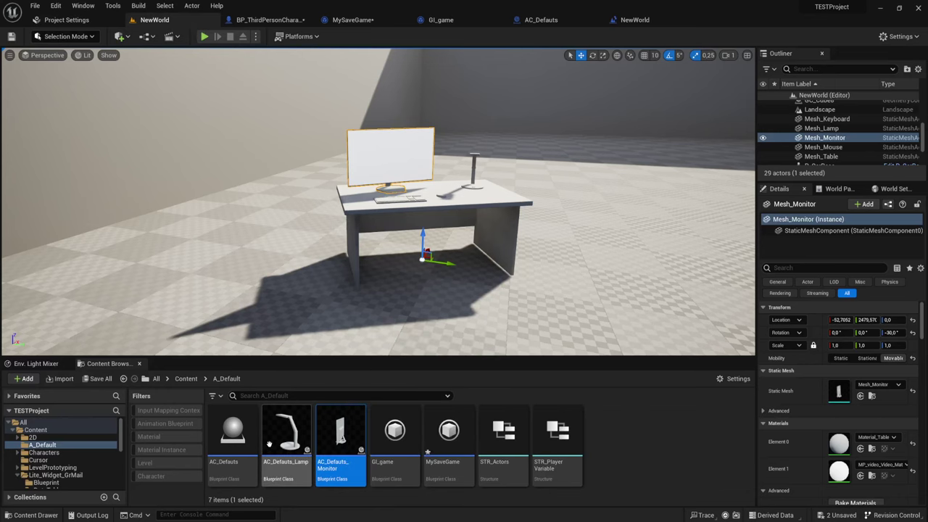
pyautogui.click(228, 430)
pyautogui.rightClick(229, 428)
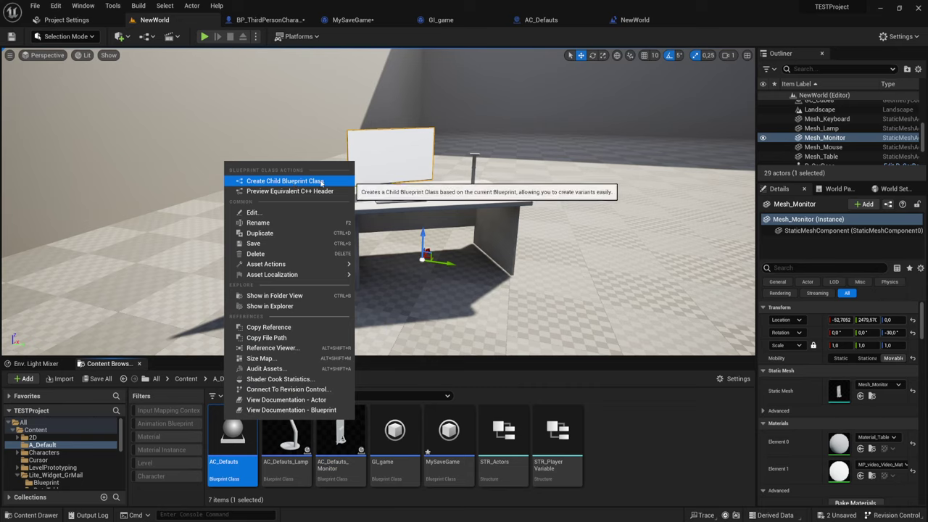
pyautogui.click(322, 182)
pyautogui.write('C_Defaults_Kla')
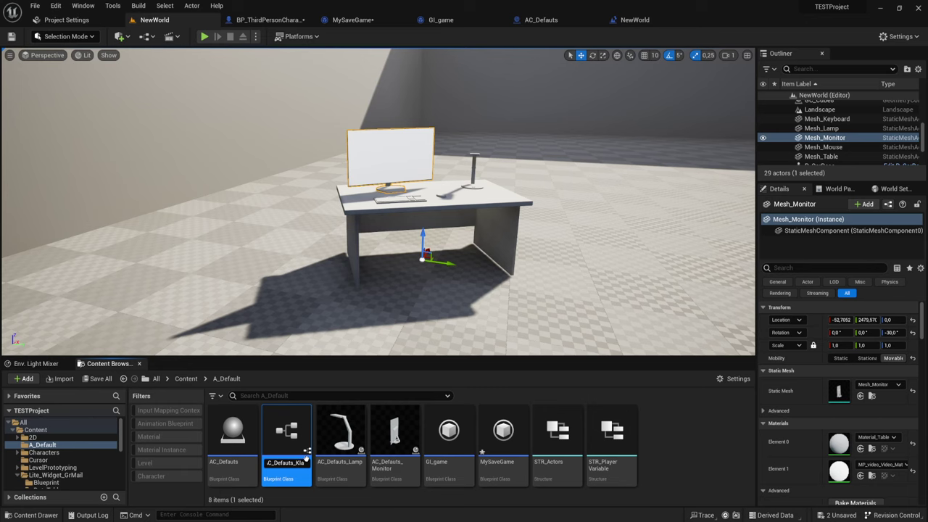
pyautogui.press('Return')
pyautogui.doubleClick(306, 453)
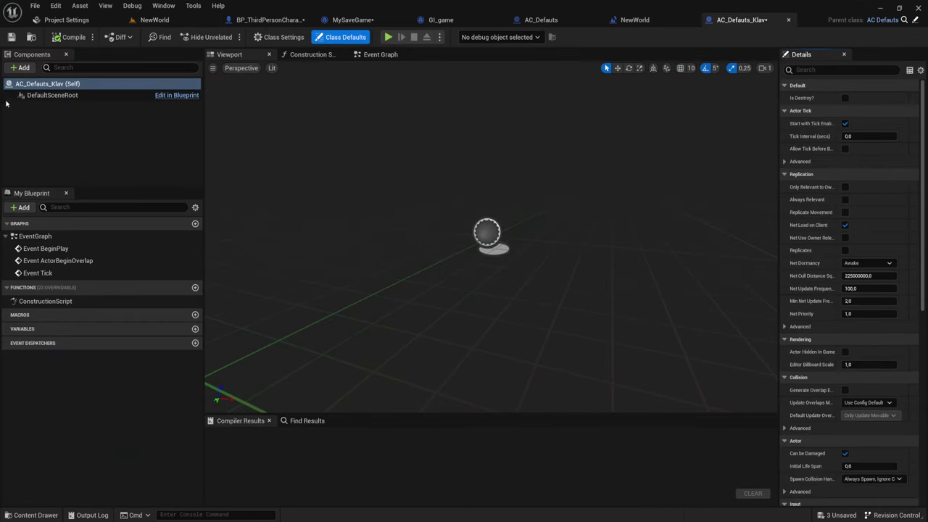
# Add a Mesh_Keyboard static mesh component and select it.
pyautogui.click(21, 68)
pyautogui.click(61, 160)
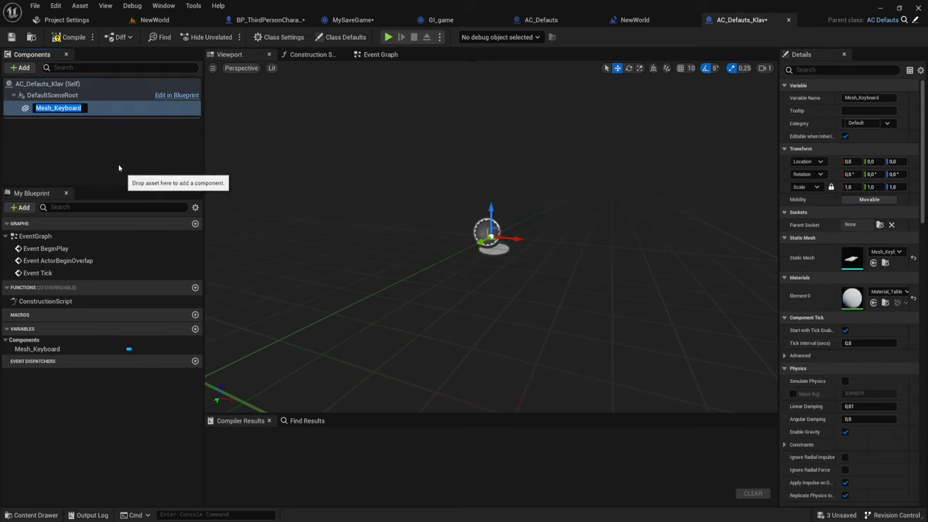
pyautogui.click(58, 154)
pyautogui.click(54, 106)
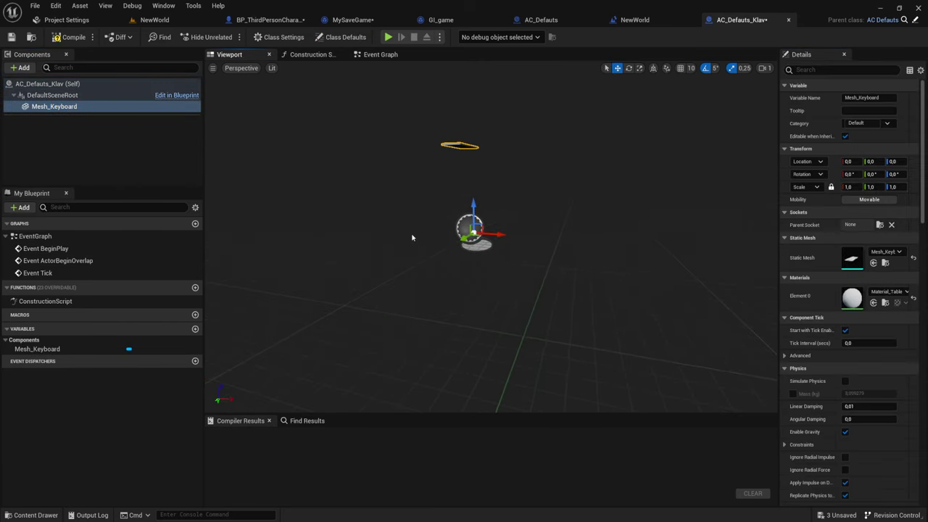
# Position the keyboard mesh by lowering it along Z and shifting it along X and Y.
pyautogui.moveTo(471, 203); pyautogui.dragTo(468, 202, button='right')
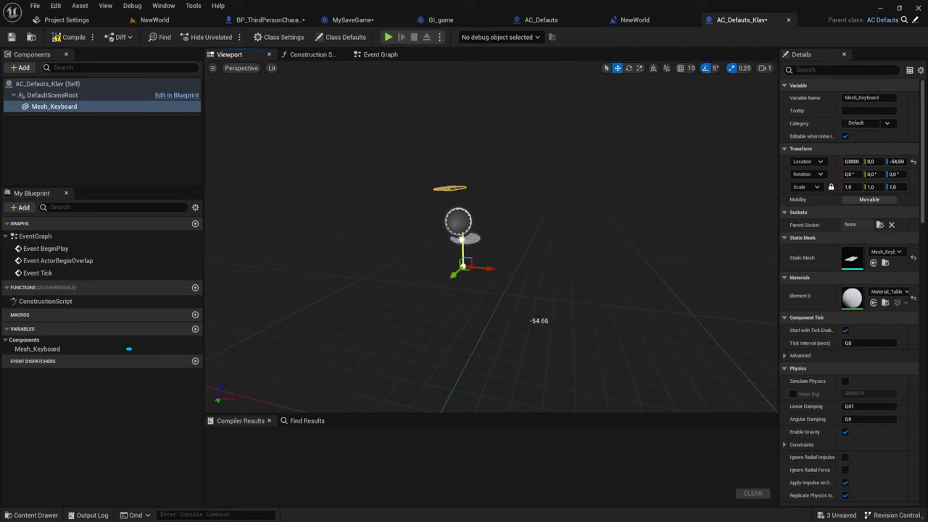
pyautogui.moveTo(464, 196); pyautogui.dragTo(464, 312)
pyautogui.press('f')
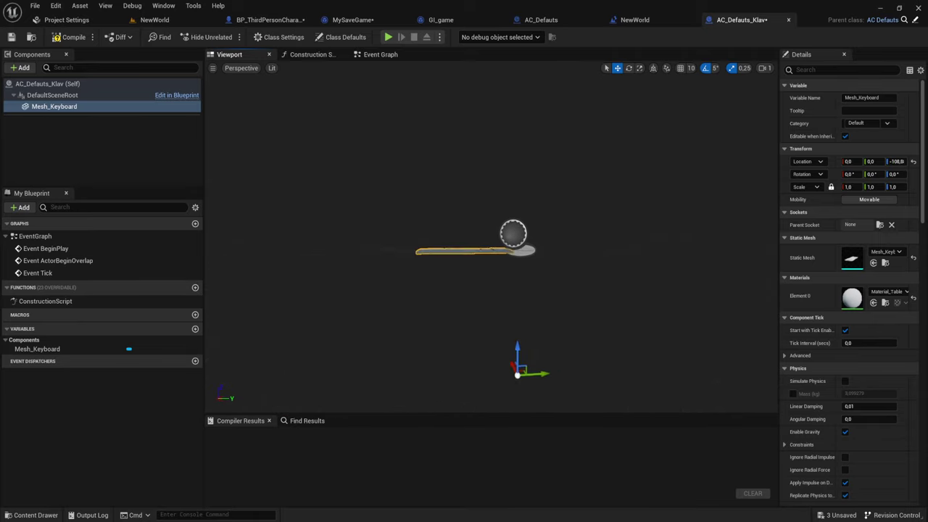
pyautogui.moveTo(428, 264); pyautogui.dragTo(428, 264, button='right')
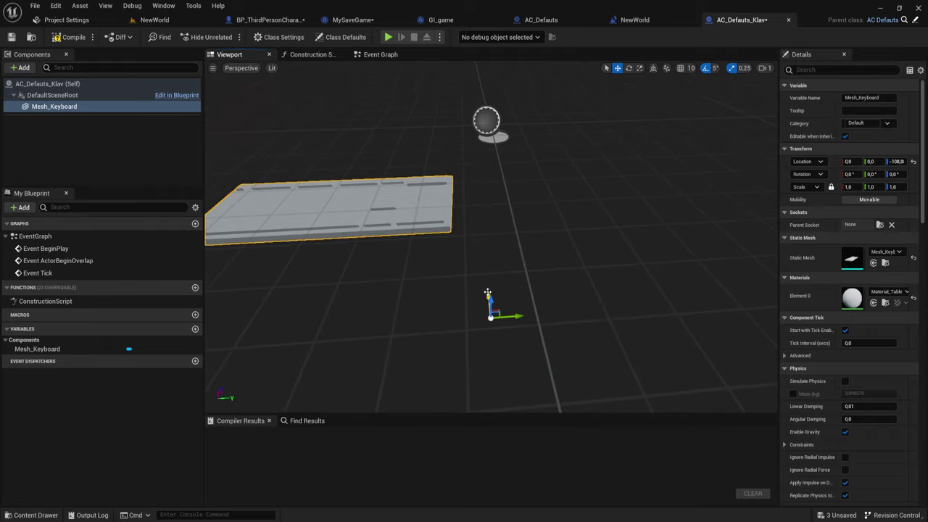
pyautogui.moveTo(488, 293)
pyautogui.mouseDown()
pyautogui.moveTo(486, 239)
pyautogui.moveTo(519, 293)
pyautogui.mouseUp()
pyautogui.moveTo(489, 246); pyautogui.dragTo(489, 239)
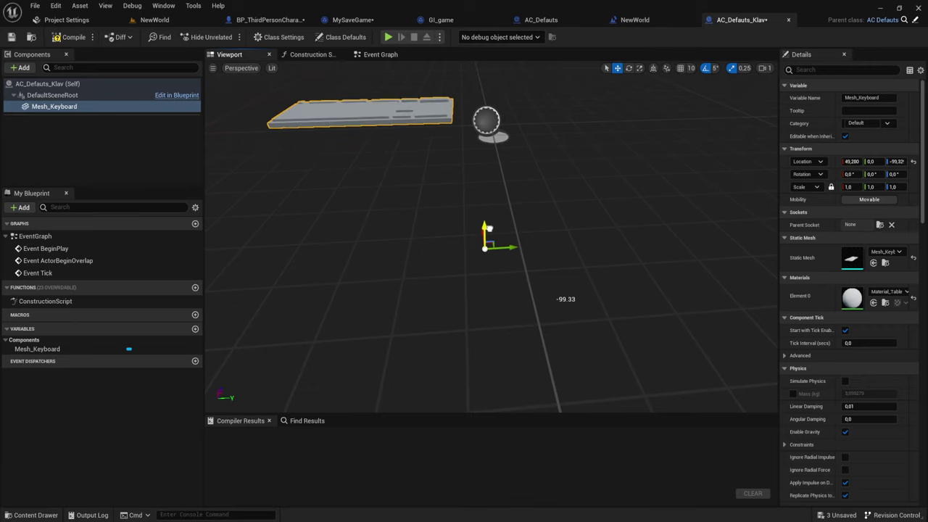
pyautogui.moveTo(490, 239); pyautogui.dragTo(509, 251, button='right')
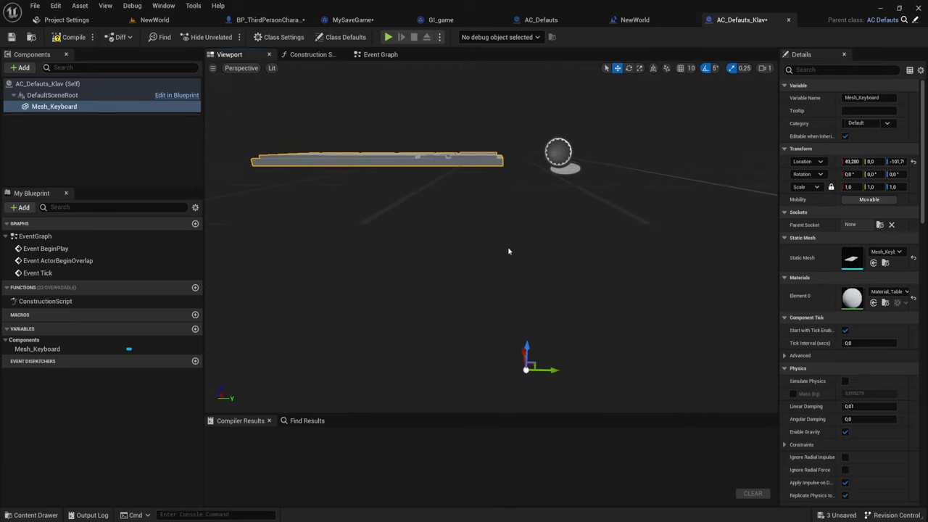
pyautogui.moveTo(542, 367); pyautogui.dragTo(624, 369)
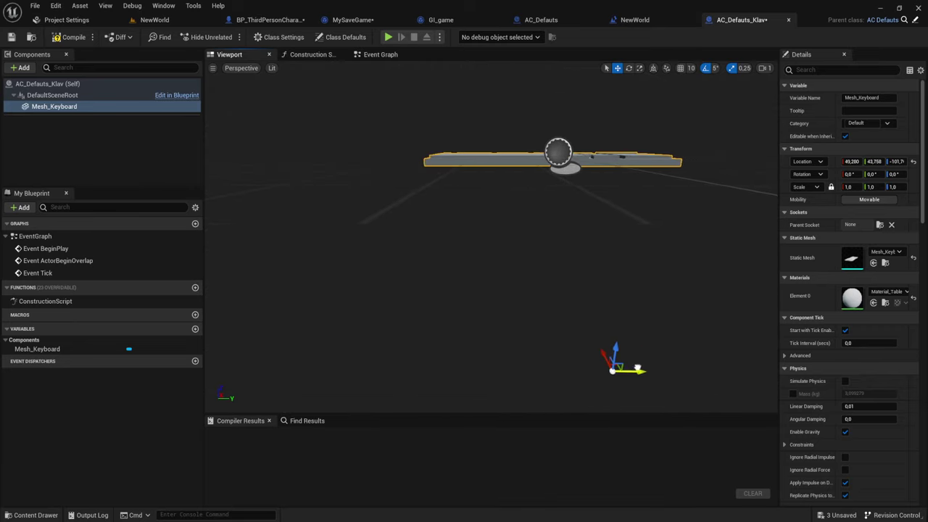
pyautogui.moveTo(624, 366); pyautogui.dragTo(624, 367, button='right')
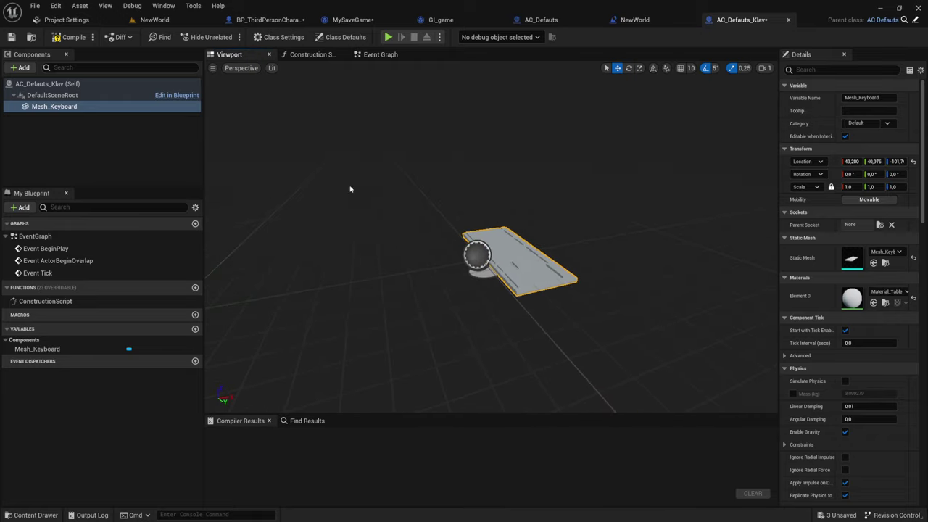
# Enable Simulate Physics on the keyboard with a 40 kg mass and compile.
pyautogui.click(70, 38)
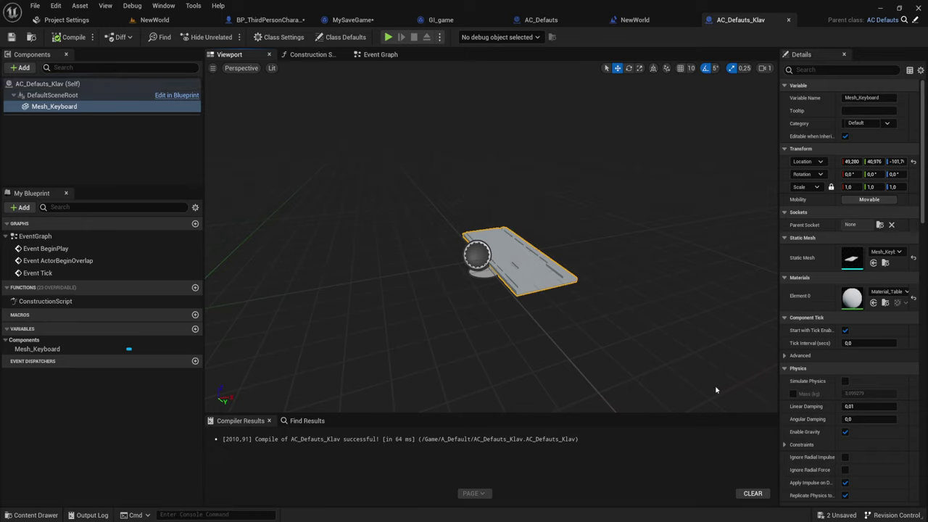
pyautogui.click(845, 381)
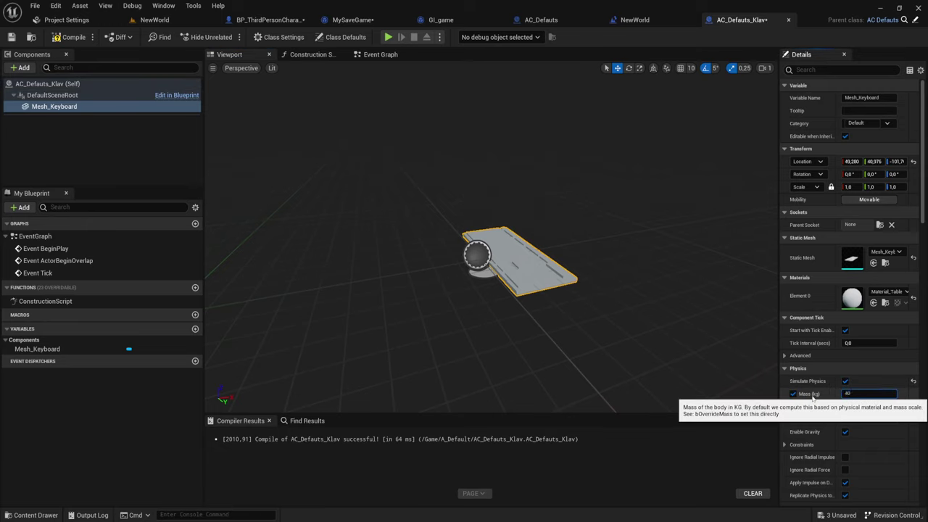
pyautogui.click(69, 37)
# Return to the NewWorld level and select the table in the viewport.
pyautogui.click(155, 19)
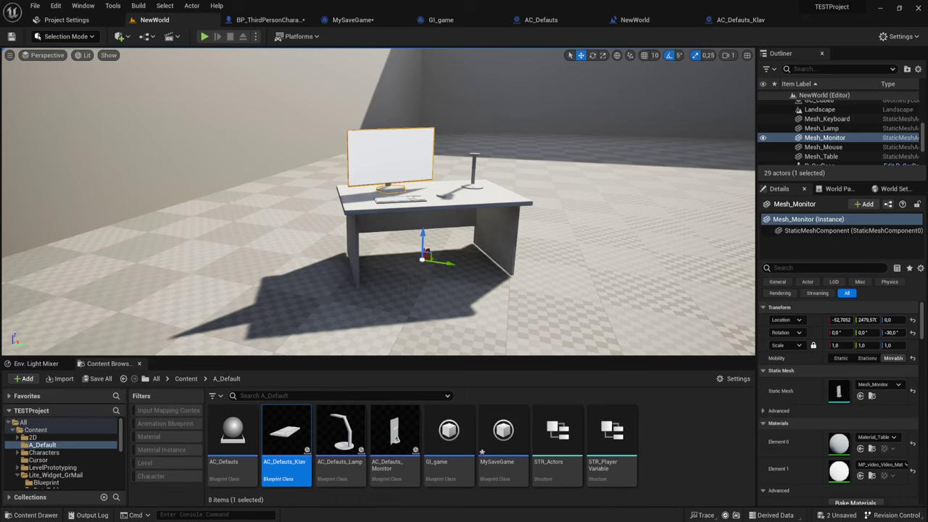
pyautogui.moveTo(377, 203)
pyautogui.mouseDown(button='right')
pyautogui.moveTo(377, 218)
pyautogui.moveTo(376, 203)
pyautogui.mouseUp(button='right')
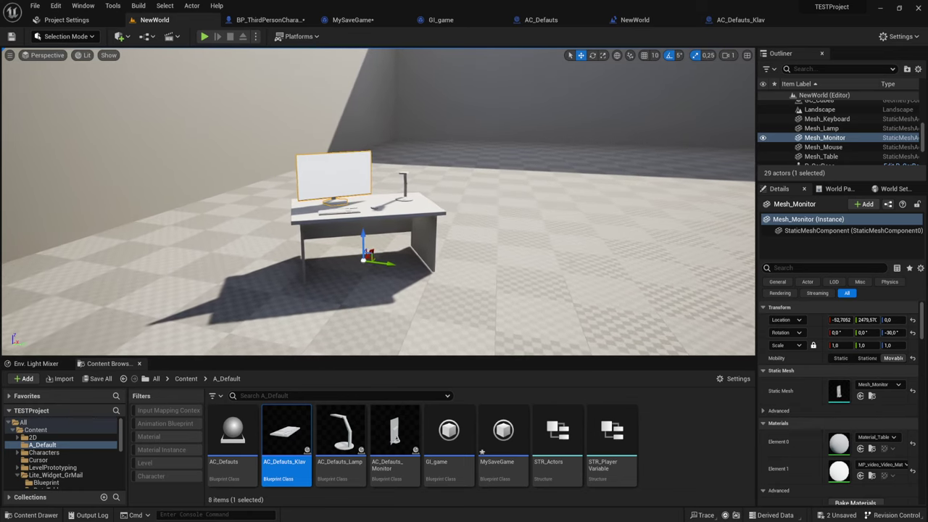
pyautogui.click(412, 214)
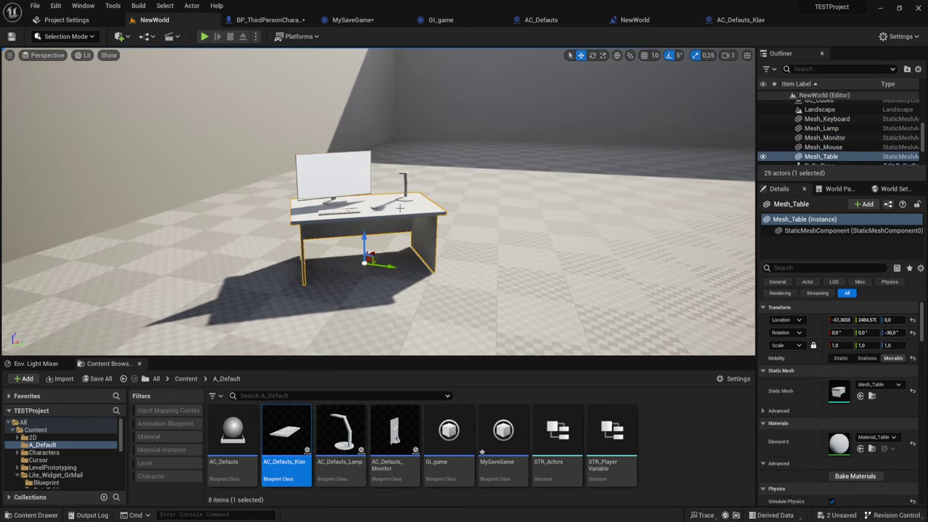
# Create a child Blueprint of AC_Defauts and rename it AC_Defauts_Table.
pyautogui.rightClick(232, 428)
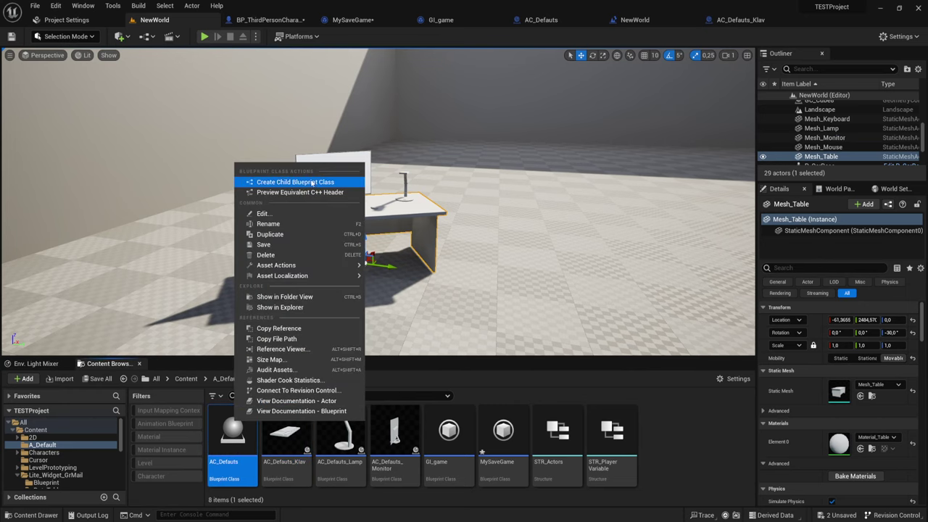
pyautogui.click(305, 182)
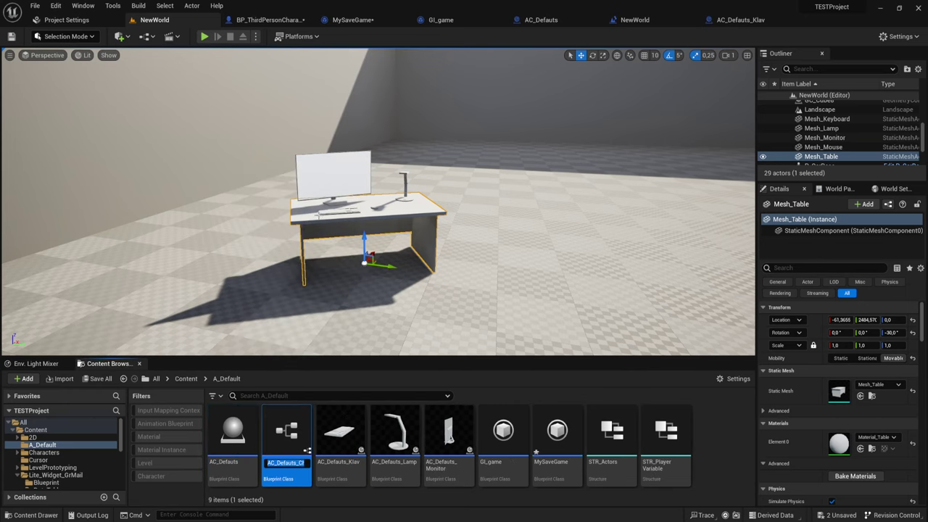
pyautogui.doubleClick(301, 464)
pyautogui.press('BackSpace')
pyautogui.press('BackSpace')
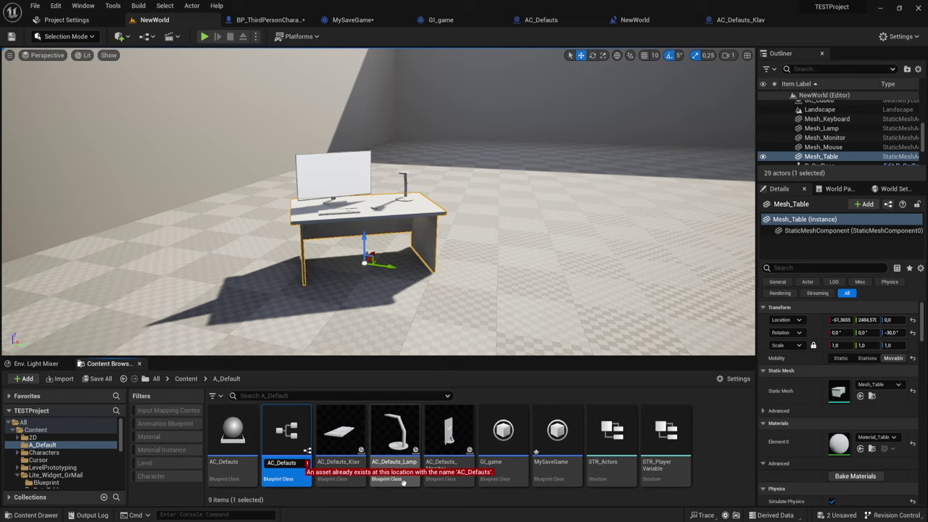
pyautogui.write('_Ta')
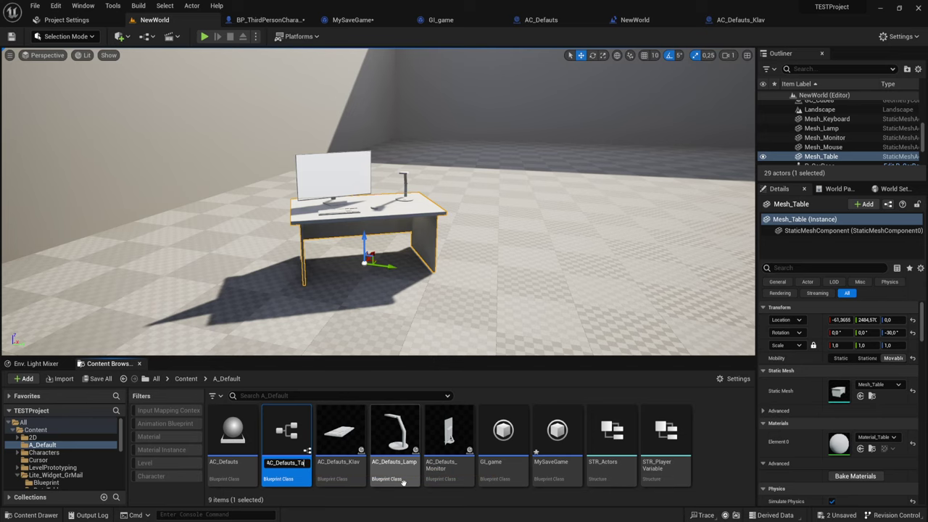
pyautogui.write('ble')
pyautogui.press('Return')
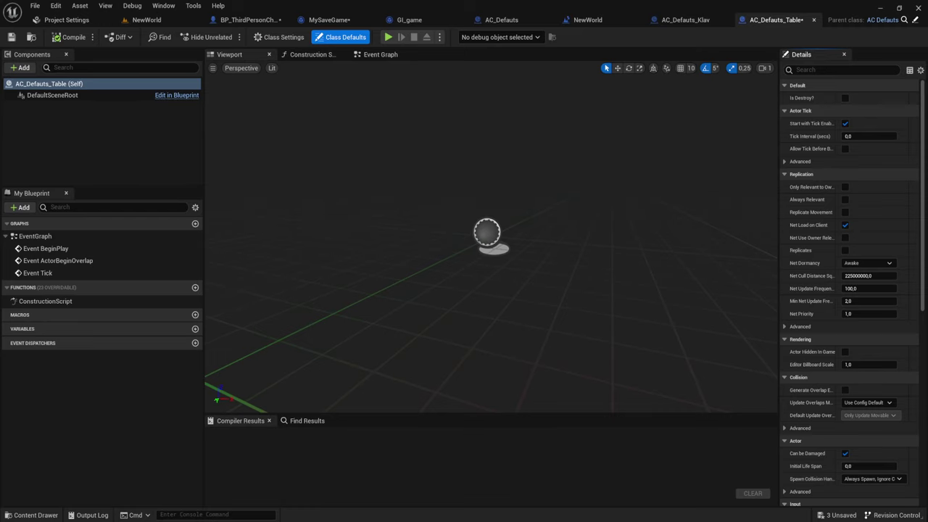
# Add a Mesh_Table simulating physics at 500 kg, compile, and return to NewWorld.
pyautogui.click(20, 67)
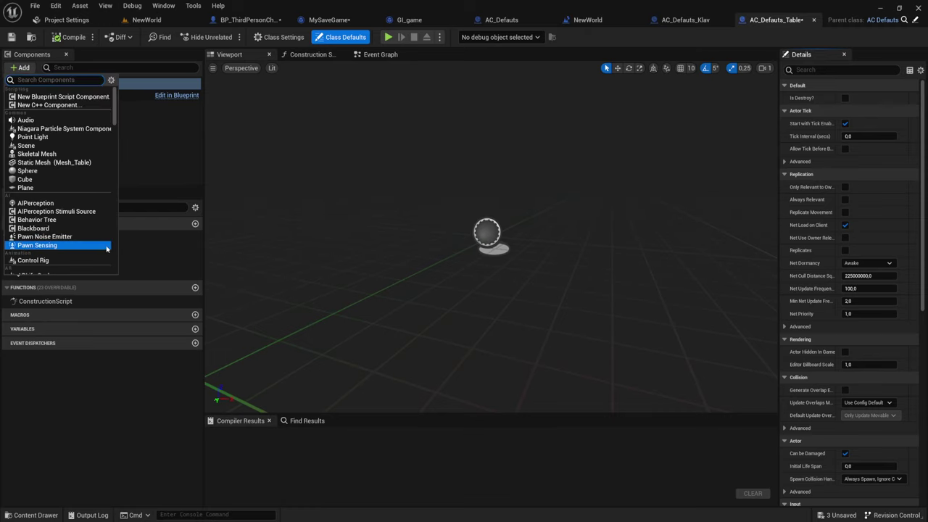
pyautogui.click(64, 164)
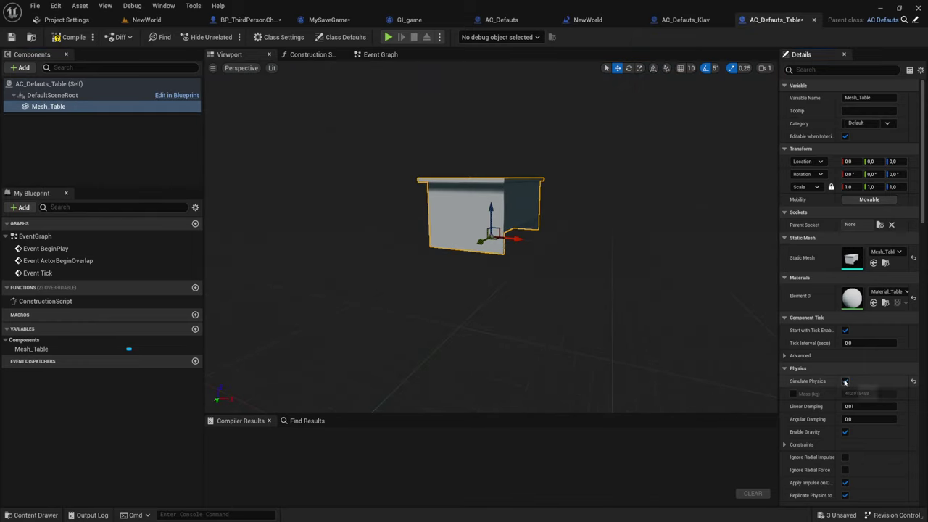
pyautogui.click(845, 381)
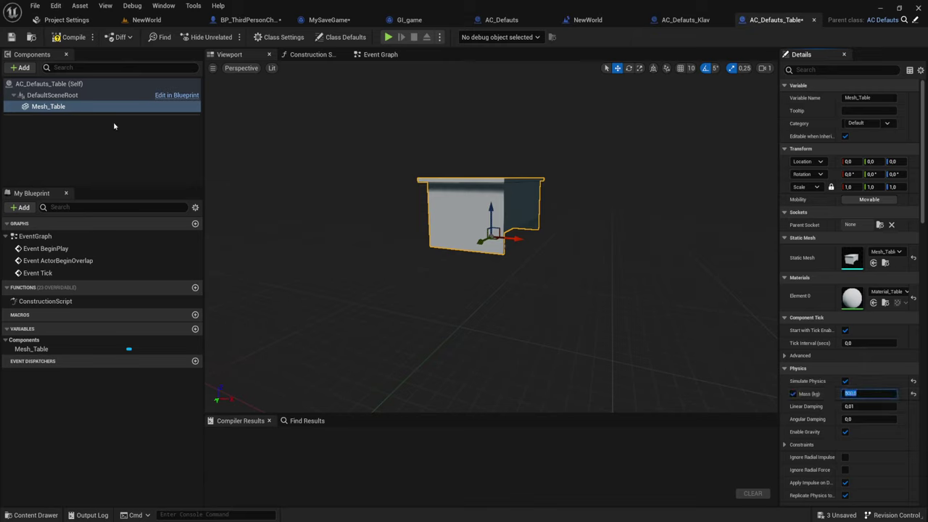
pyautogui.click(73, 36)
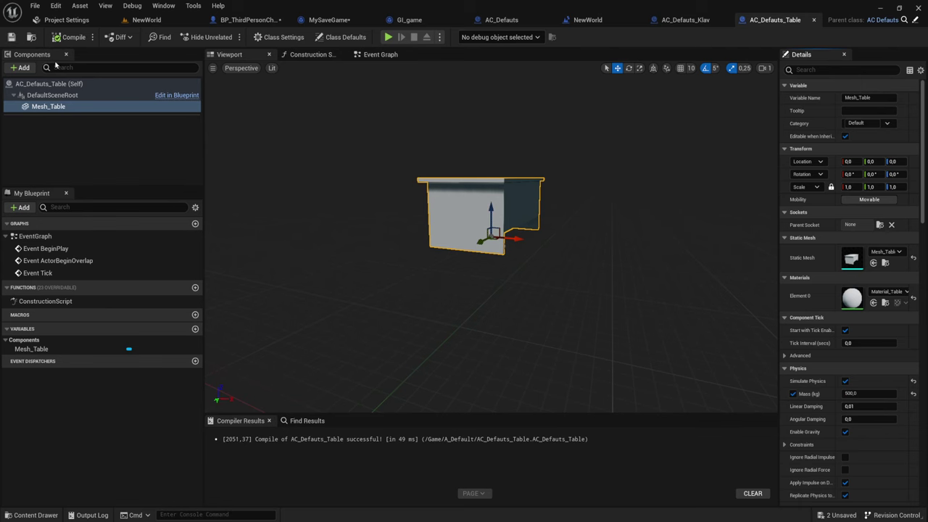
pyautogui.click(813, 20)
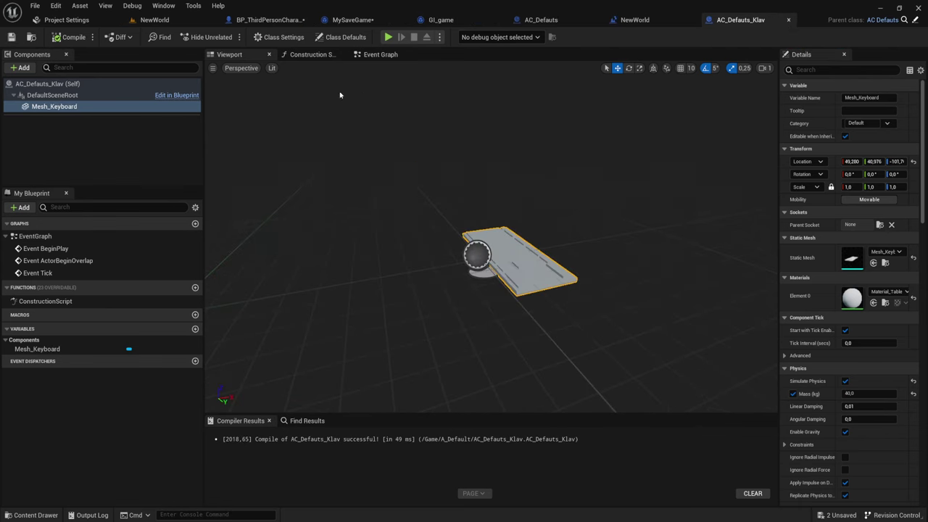
pyautogui.click(154, 24)
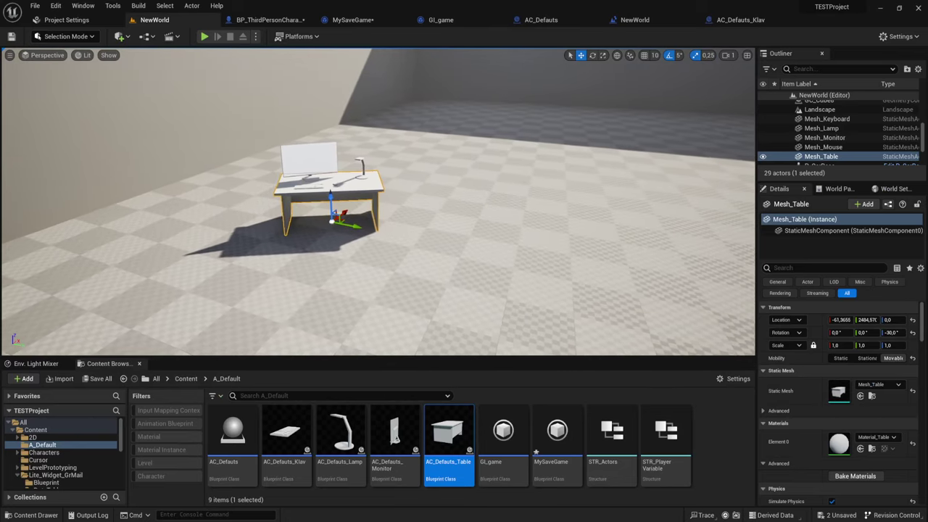
# Place a new AC_Defauts_Table and an AC_Defauts_Monitor raised onto its tabletop.
pyautogui.moveTo(417, 214); pyautogui.dragTo(417, 240, button='right')
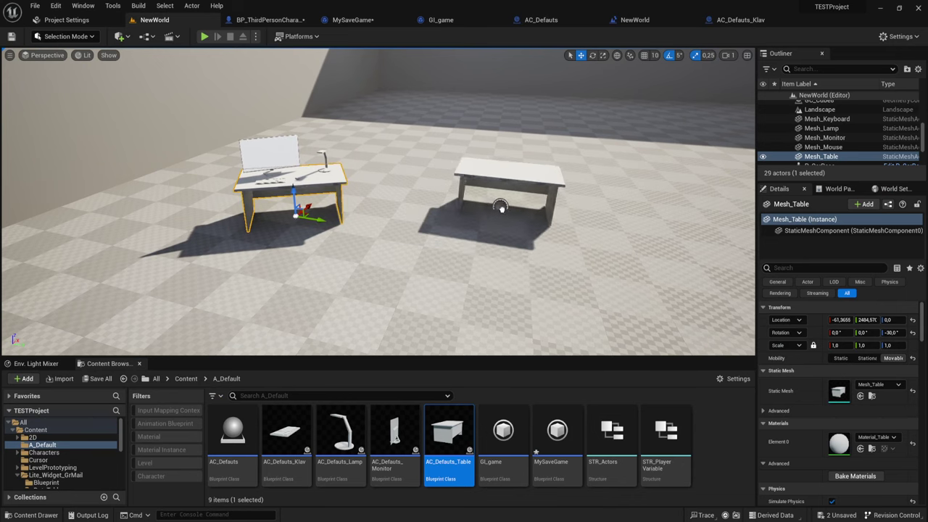
pyautogui.moveTo(448, 434); pyautogui.dragTo(487, 217)
pyautogui.moveTo(488, 218); pyautogui.dragTo(432, 334, button='right')
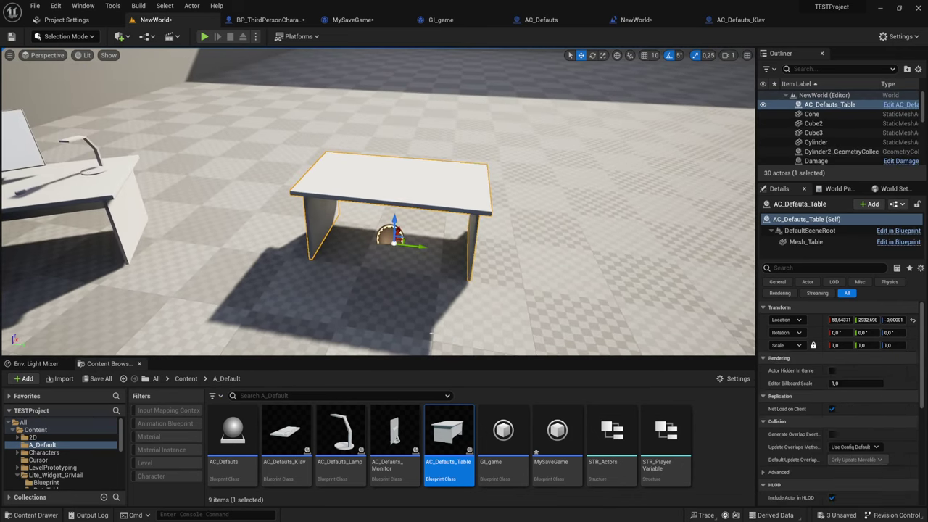
pyautogui.moveTo(395, 434); pyautogui.dragTo(361, 168)
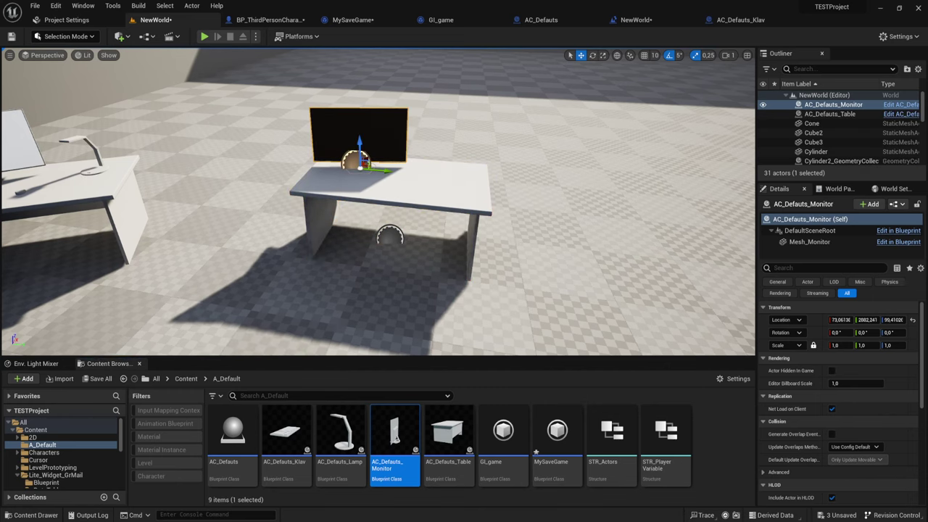
pyautogui.scroll(5, 360, 166)
pyautogui.moveTo(367, 142); pyautogui.dragTo(367, 124)
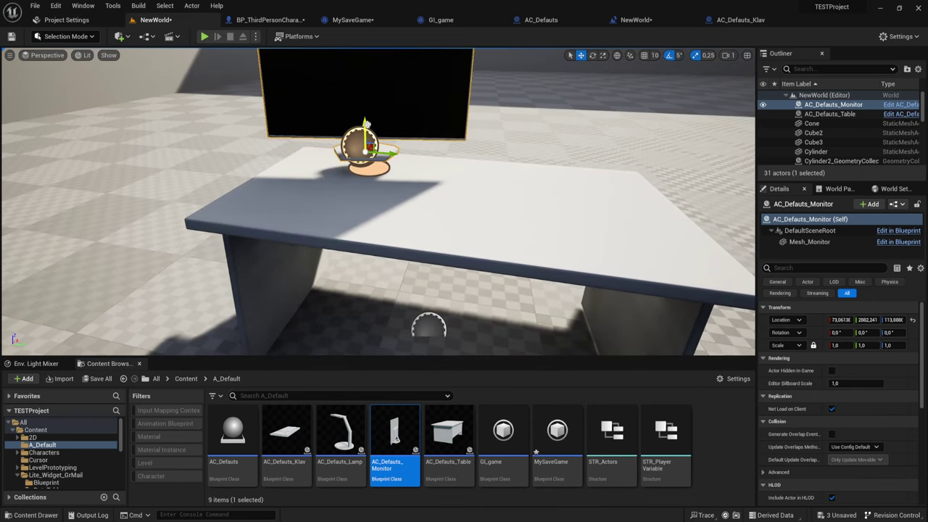
pyautogui.scroll(-4, 392, 327)
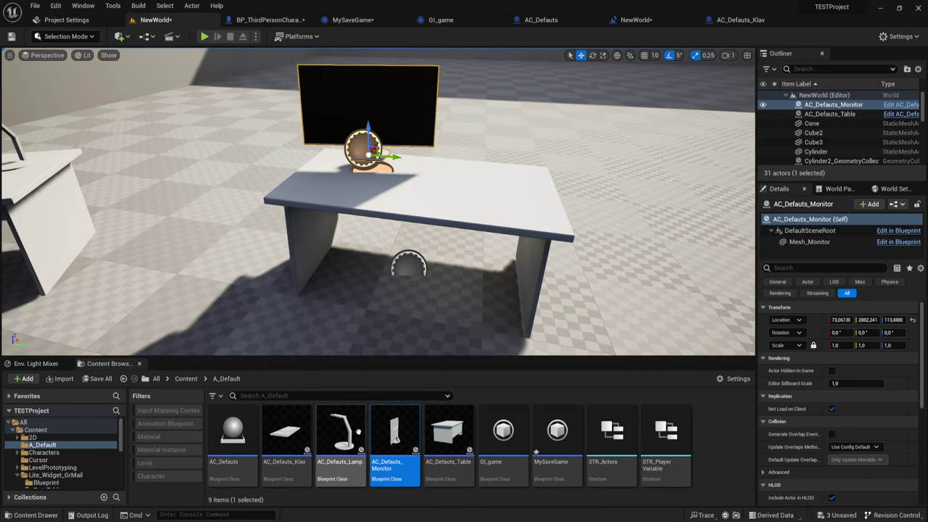
# Place AC_Defauts_Lamp and AC_Defauts_Klav on the table, raise them, and Save All.
pyautogui.moveTo(358, 431); pyautogui.dragTo(512, 156)
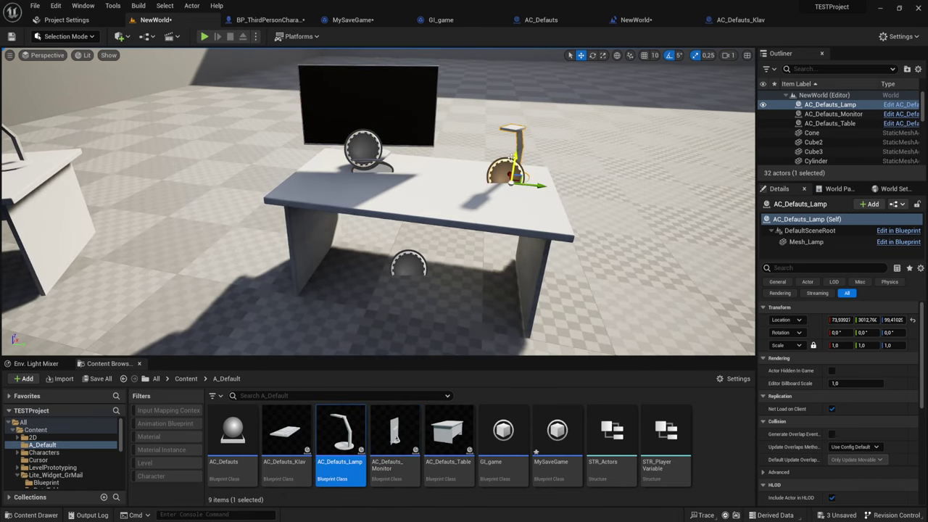
pyautogui.moveTo(512, 157)
pyautogui.mouseDown(button='right')
pyautogui.moveTo(479, 167)
pyautogui.moveTo(548, 176)
pyautogui.mouseUp(button='right')
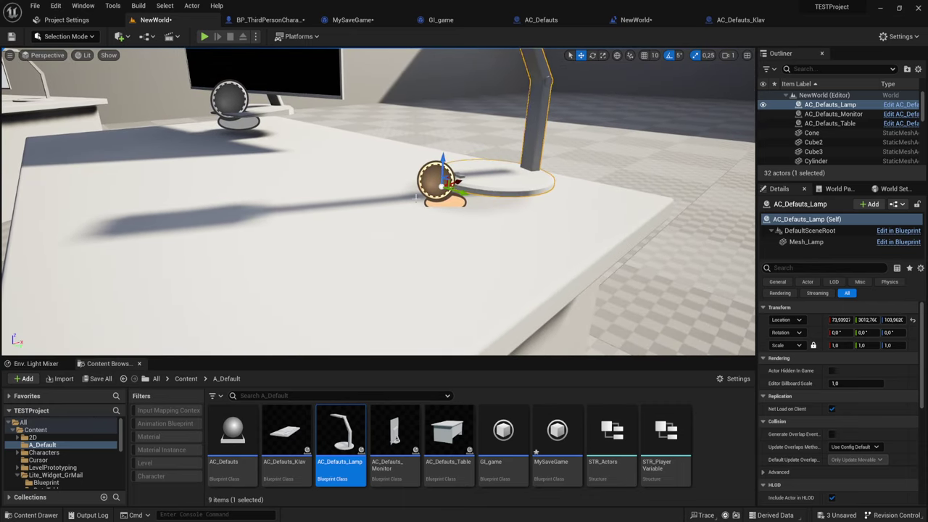
pyautogui.moveTo(548, 175); pyautogui.dragTo(508, 181, button='right')
pyautogui.moveTo(284, 435); pyautogui.dragTo(404, 222)
pyautogui.moveTo(404, 221); pyautogui.dragTo(410, 224, button='right')
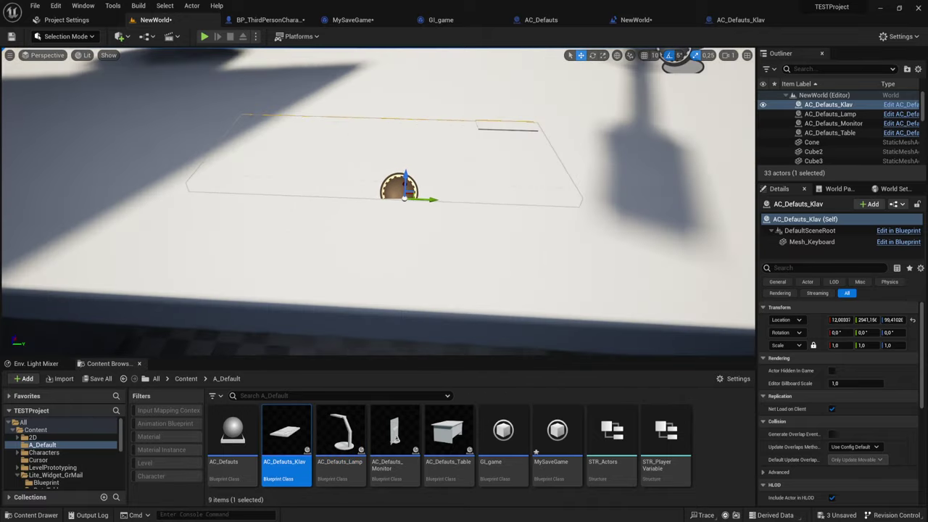
pyautogui.press('f')
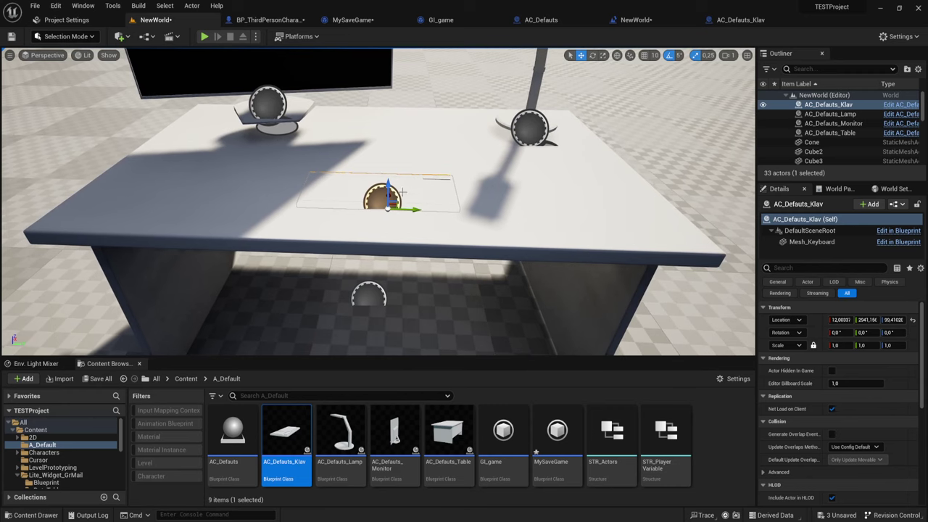
pyautogui.moveTo(389, 190); pyautogui.dragTo(389, 135)
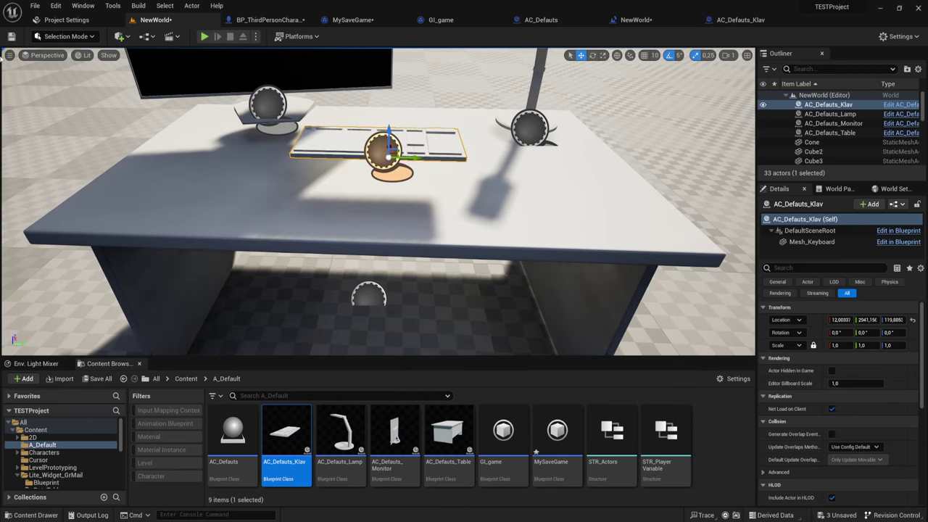
pyautogui.click(100, 378)
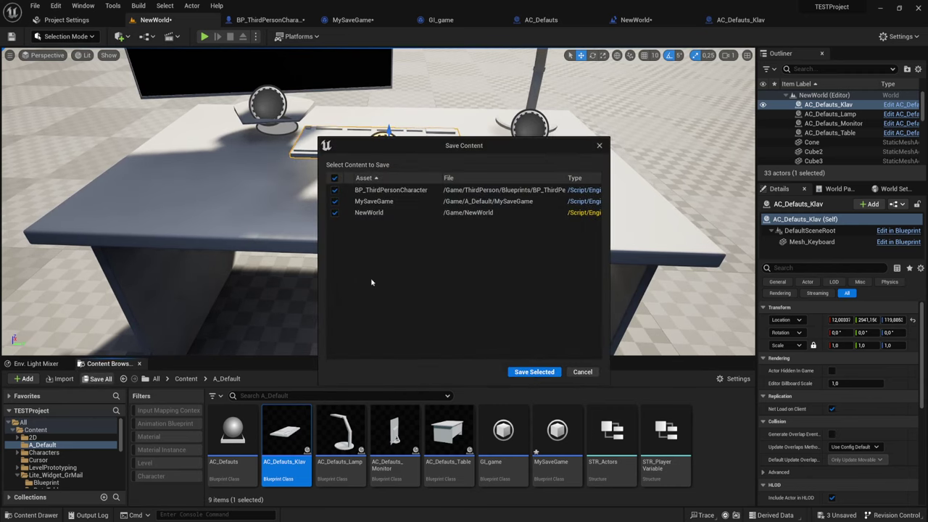
# Save the listed assets, then play-test by running and jumping the character into the desk.
pyautogui.click(553, 373)
pyautogui.click(203, 36)
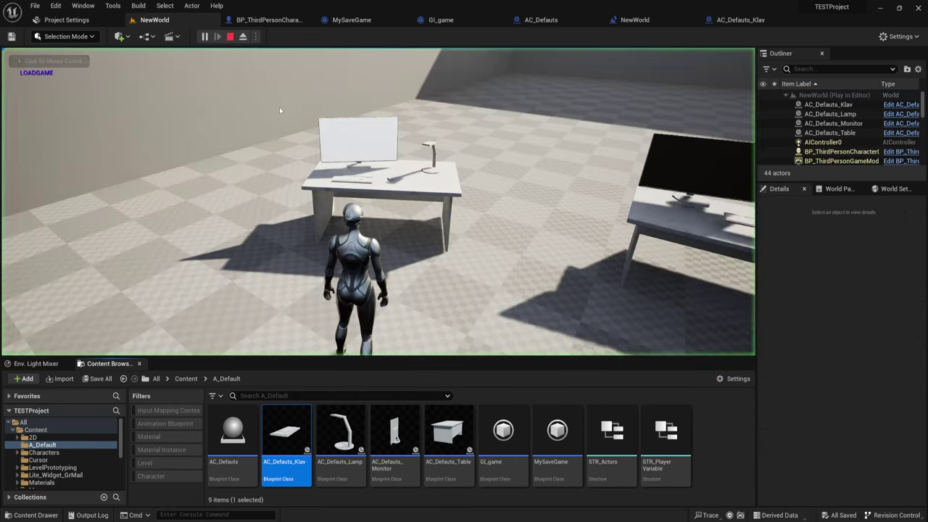
pyautogui.press('w')
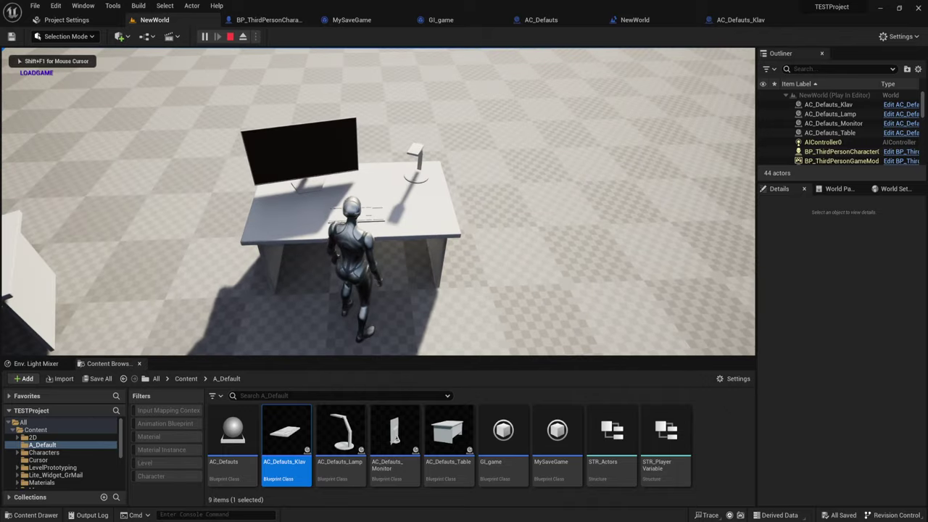
pyautogui.press('s')
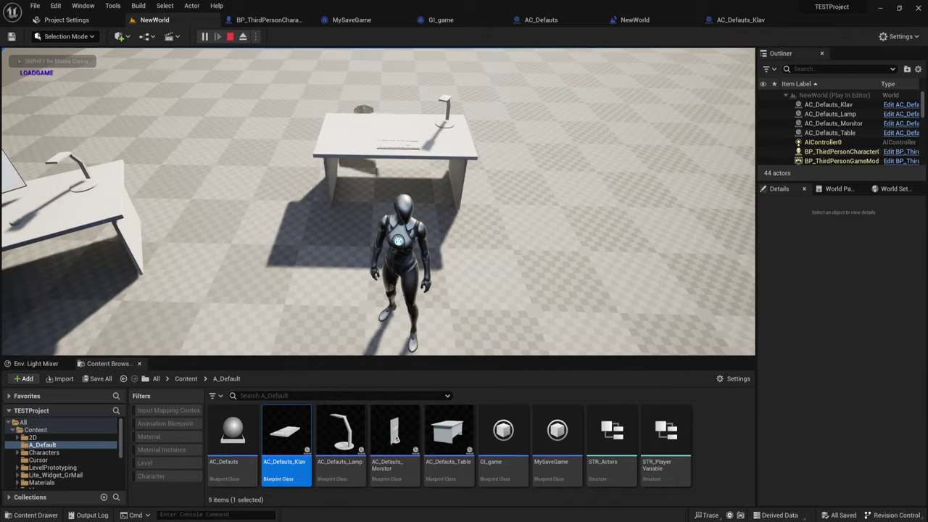
pyautogui.press('w')
pyautogui.press('space')
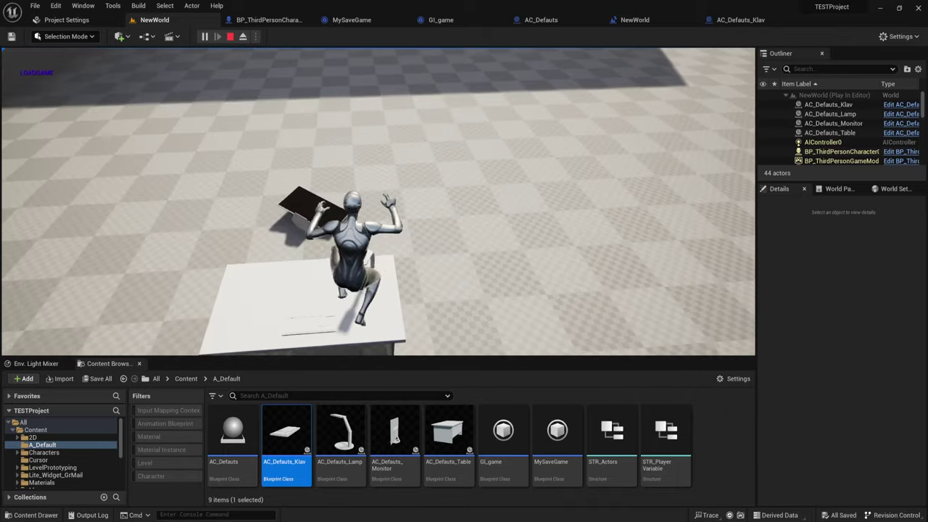
pyautogui.press('s')
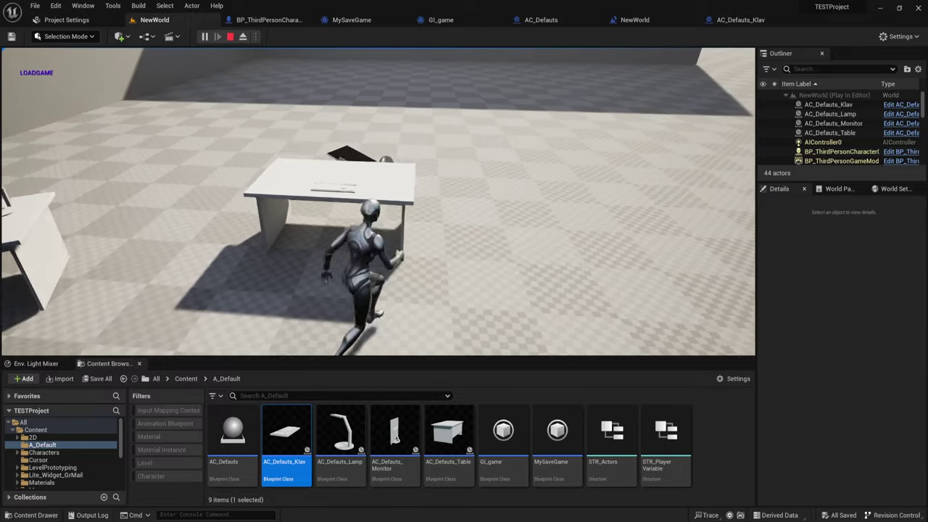
pyautogui.press('w')
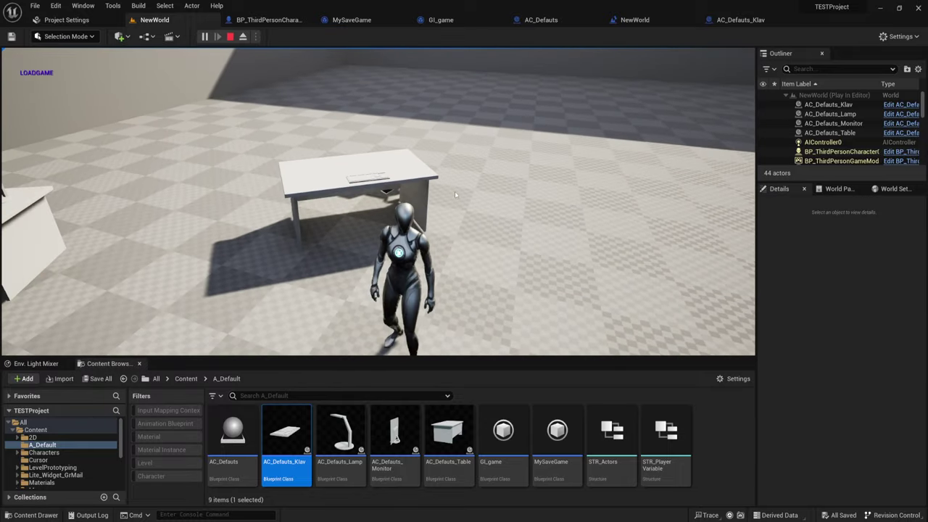
pyautogui.press('Escape')
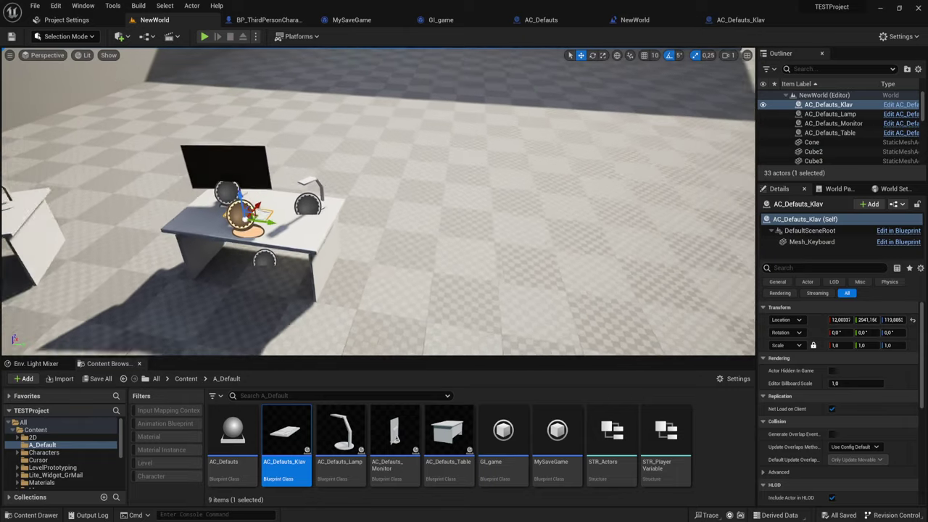
# Reframe the viewport to show both desks and activate the Content Browser panel.
pyautogui.press('f')
pyautogui.press('Left')
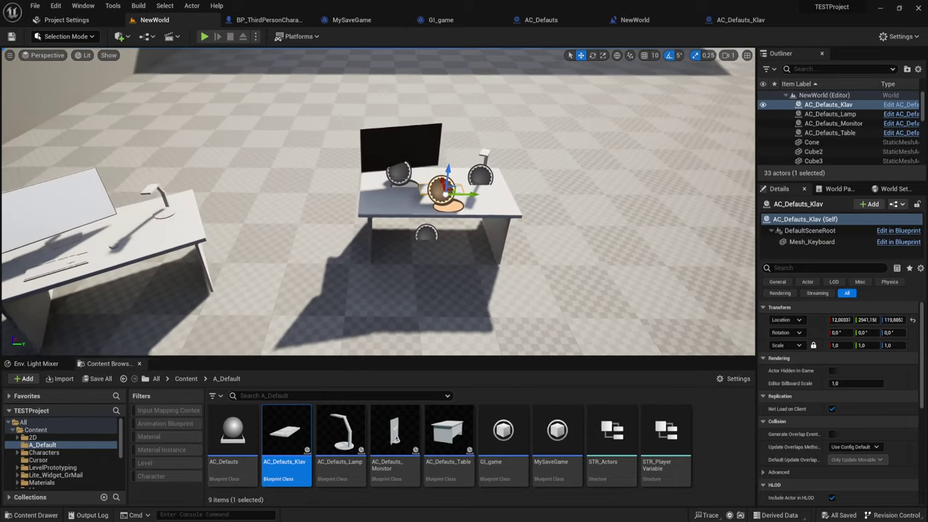
pyautogui.click(108, 365)
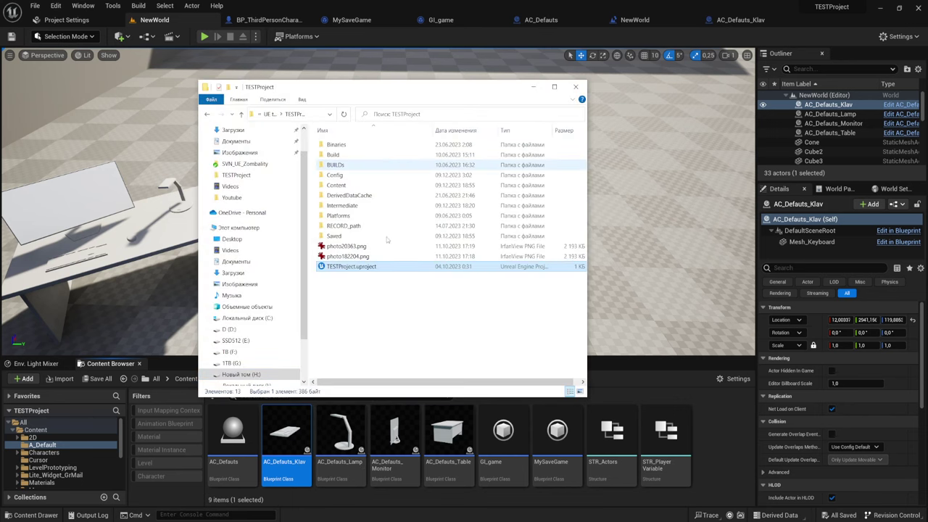
# Remove the PlayerSettings.sav file from Saved\SaveGames, leaving the folder empty, and minimize Explorer.
pyautogui.doubleClick(335, 237)
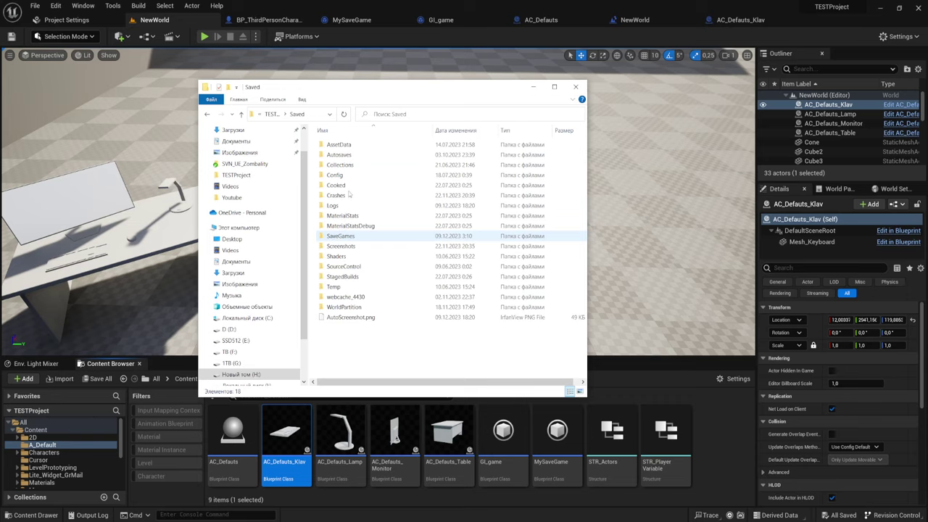
pyautogui.doubleClick(349, 237)
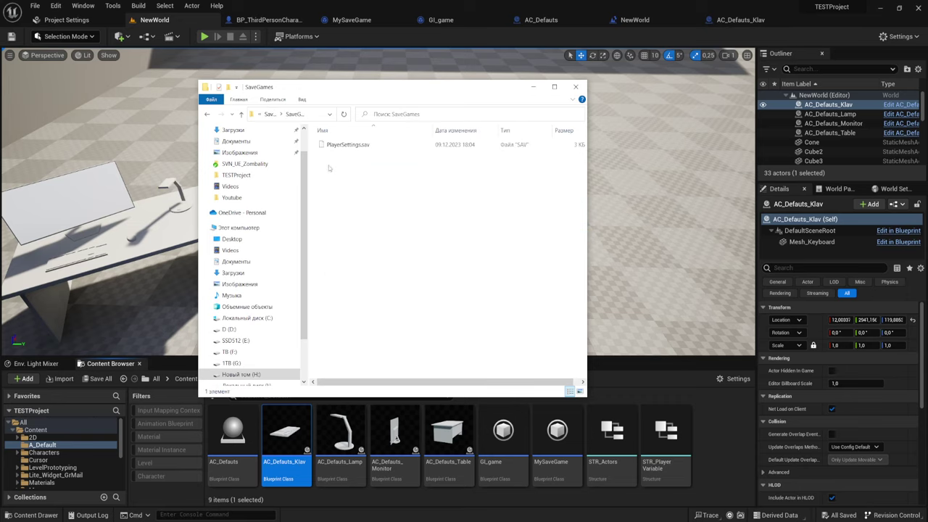
pyautogui.click(352, 147)
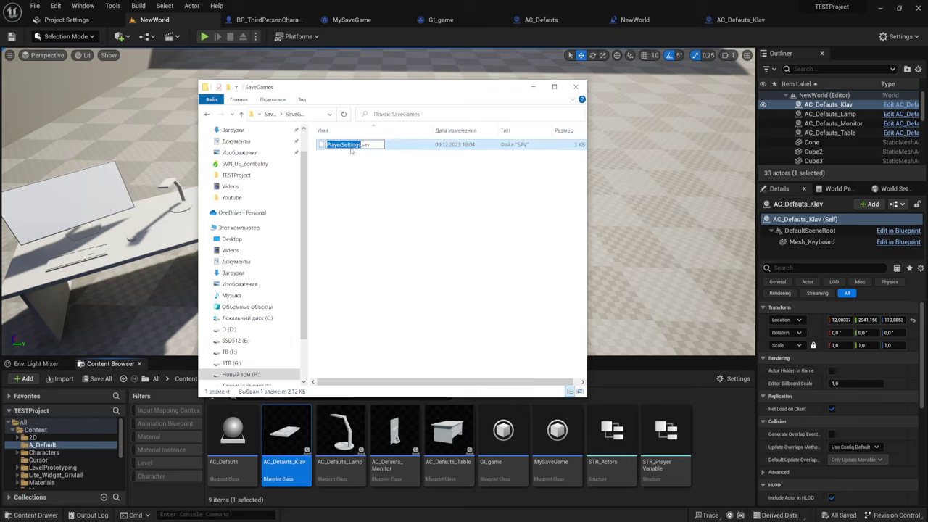
pyautogui.press('Escape')
pyautogui.press('Delete')
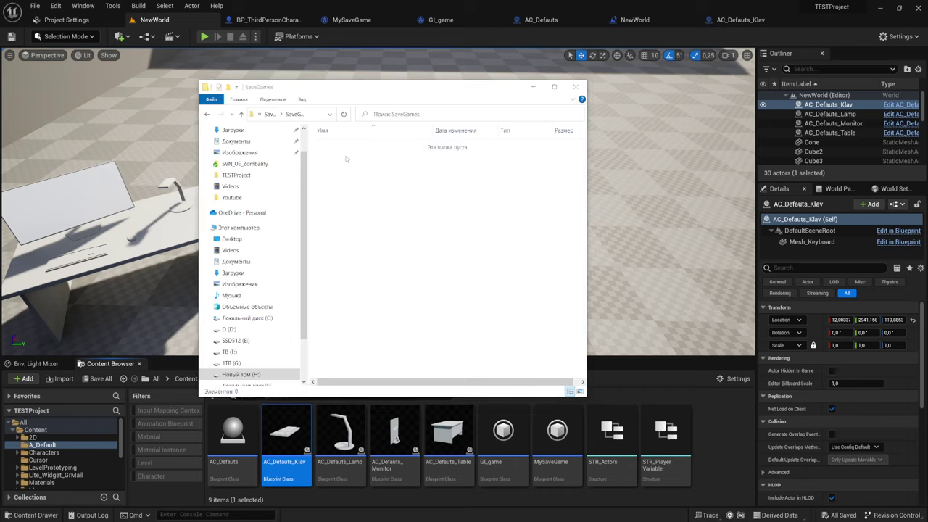
pyautogui.click(533, 86)
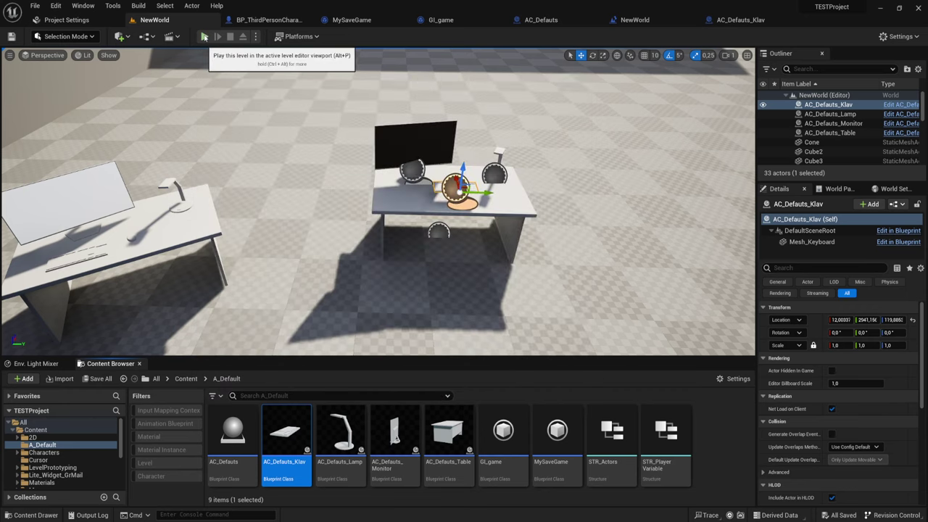
# Play the level, run the character forward toward the desks, then stop the session.
pyautogui.click(205, 36)
pyautogui.click(244, 111)
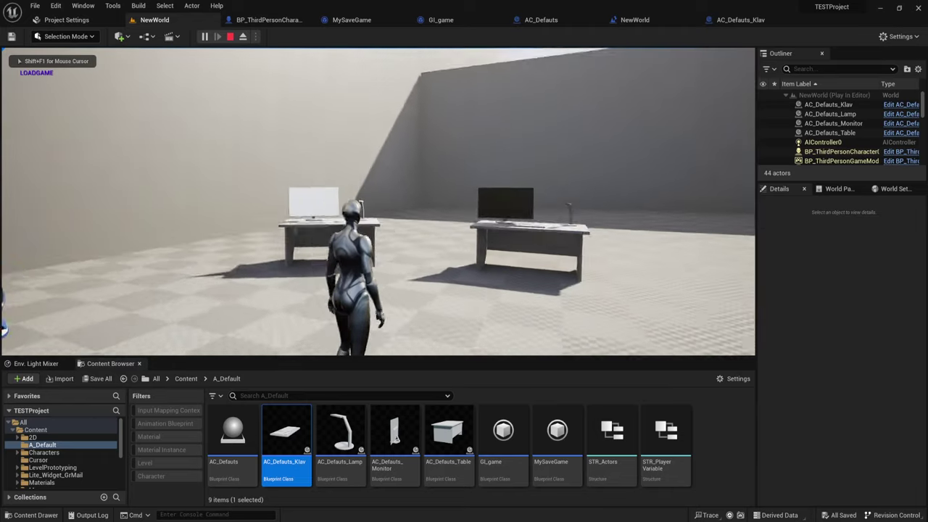
pyautogui.press('w')
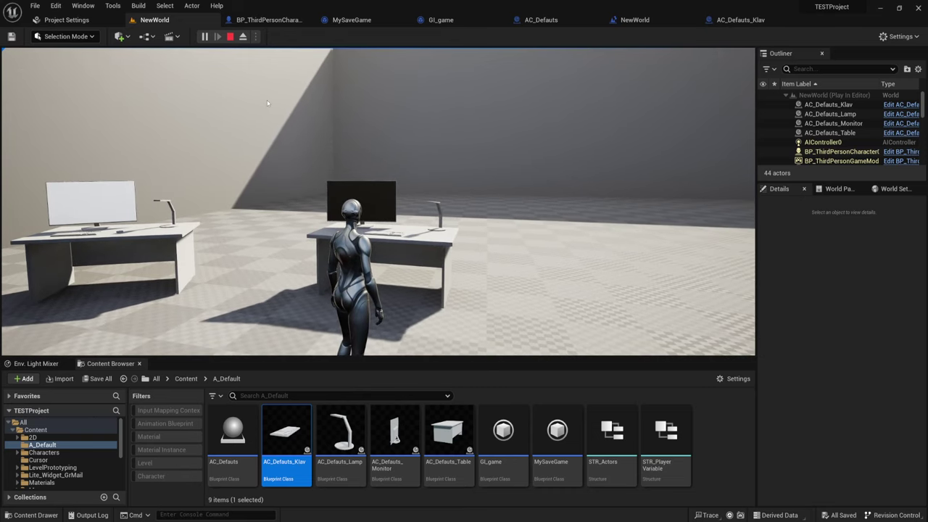
pyautogui.press('Escape')
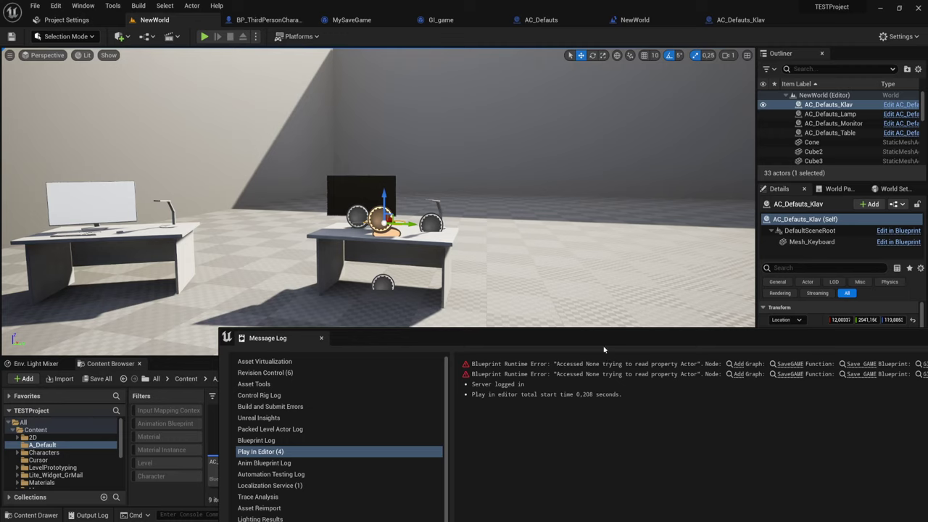
# Follow the Accessed None error into GI_game's Save GAME function and close the Message Log.
pyautogui.click(637, 365)
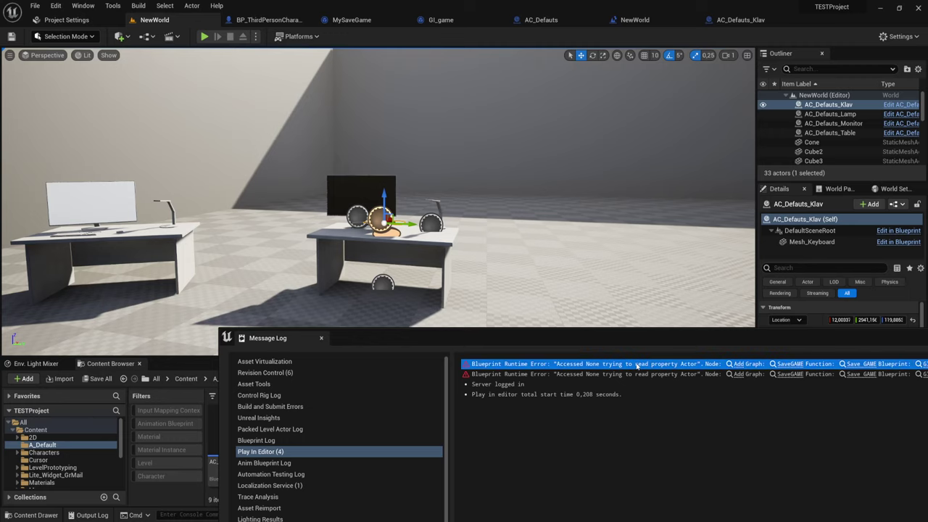
pyautogui.moveTo(657, 338); pyautogui.dragTo(524, 287)
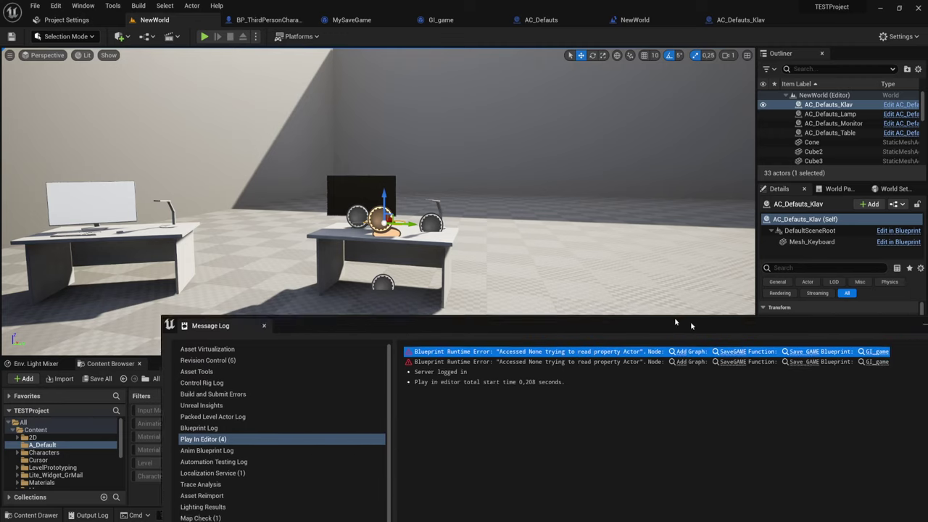
pyautogui.click(702, 293)
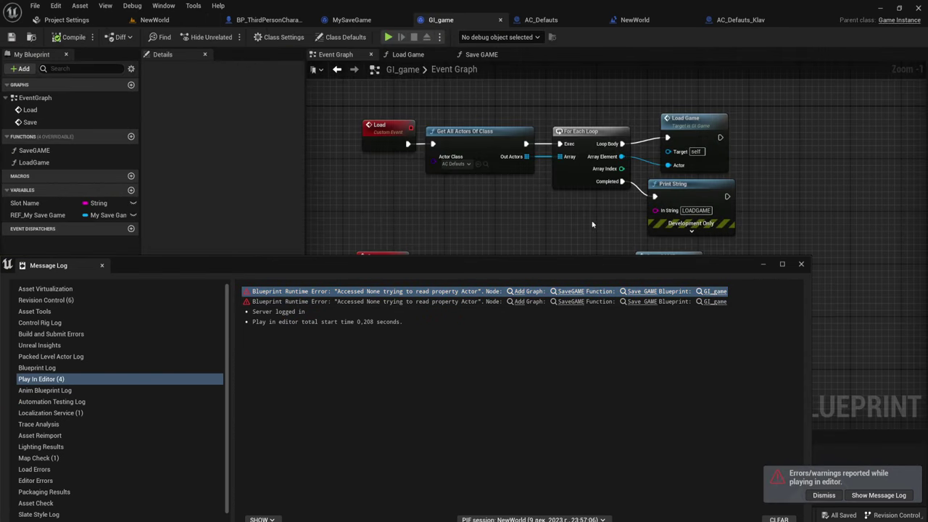
pyautogui.moveTo(591, 224)
pyautogui.mouseDown(button='right')
pyautogui.moveTo(509, 127)
pyautogui.moveTo(556, 128)
pyautogui.mouseUp(button='right')
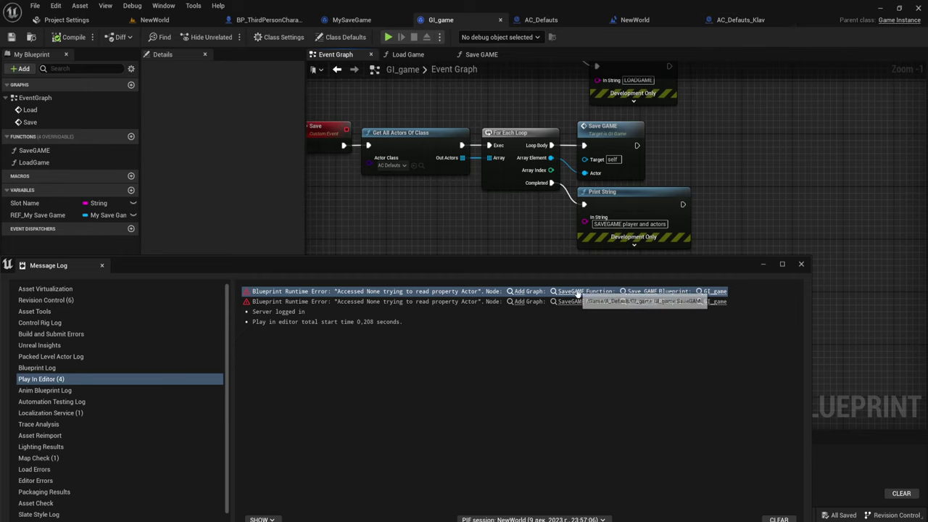
pyautogui.click(635, 294)
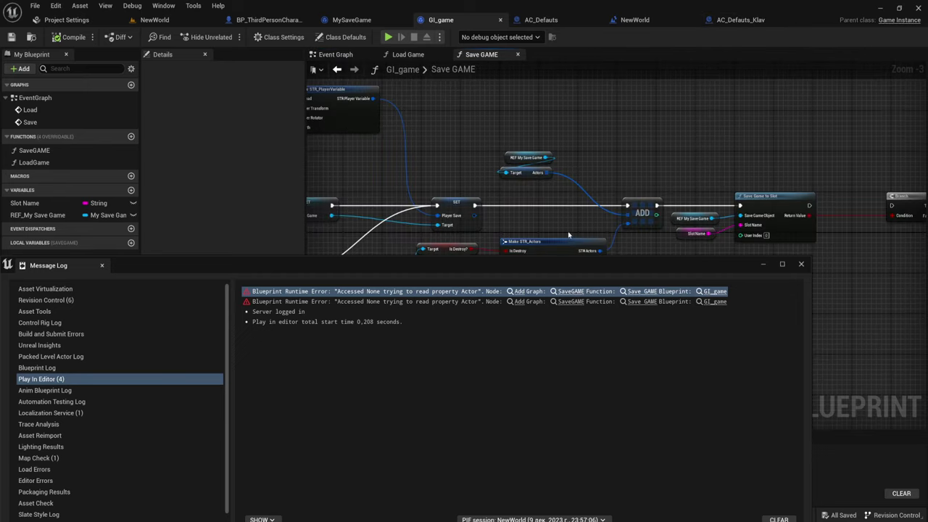
pyautogui.click(801, 264)
# Inspect the Save GAME entry and Make STR_Actors nodes, then return to the NewWorld level.
pyautogui.scroll(3, 544, 295)
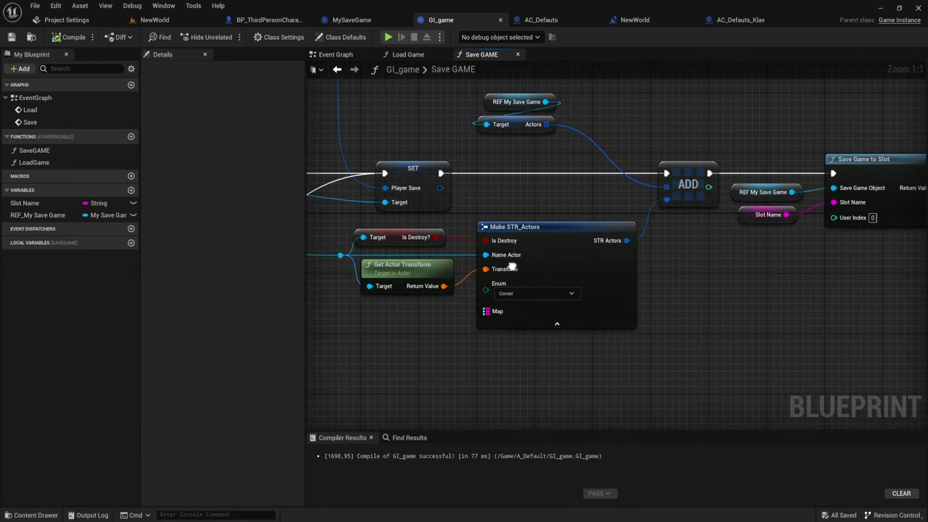
pyautogui.moveTo(458, 188)
pyautogui.mouseDown(button='right')
pyautogui.moveTo(490, 194)
pyautogui.moveTo(535, 180)
pyautogui.mouseUp(button='right')
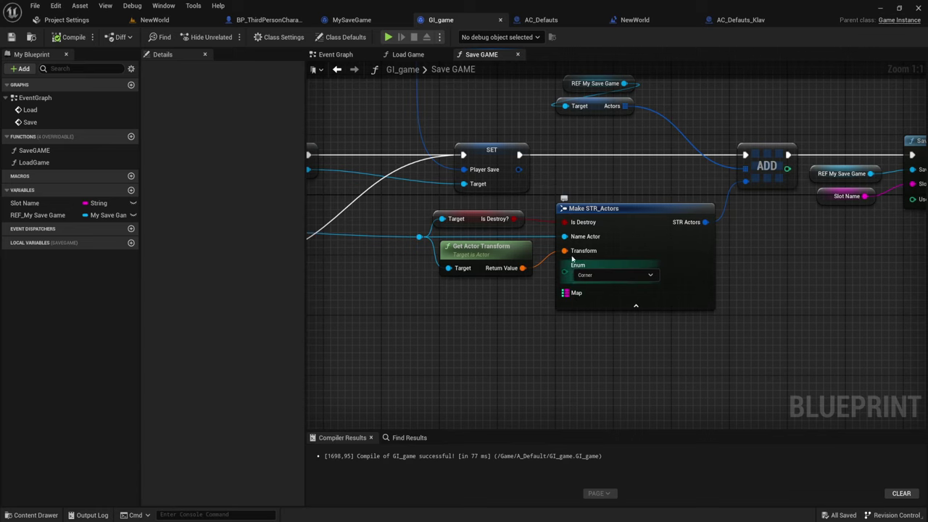
pyautogui.moveTo(507, 249)
pyautogui.mouseDown(button='right')
pyautogui.moveTo(572, 268)
pyautogui.moveTo(482, 283)
pyautogui.mouseUp(button='right')
pyautogui.scroll(-4, 573, 268)
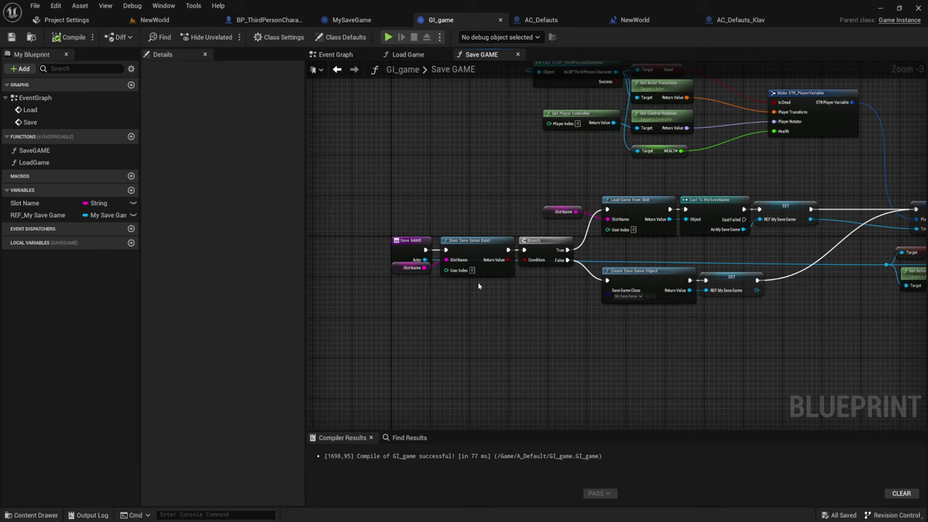
pyautogui.click(400, 258)
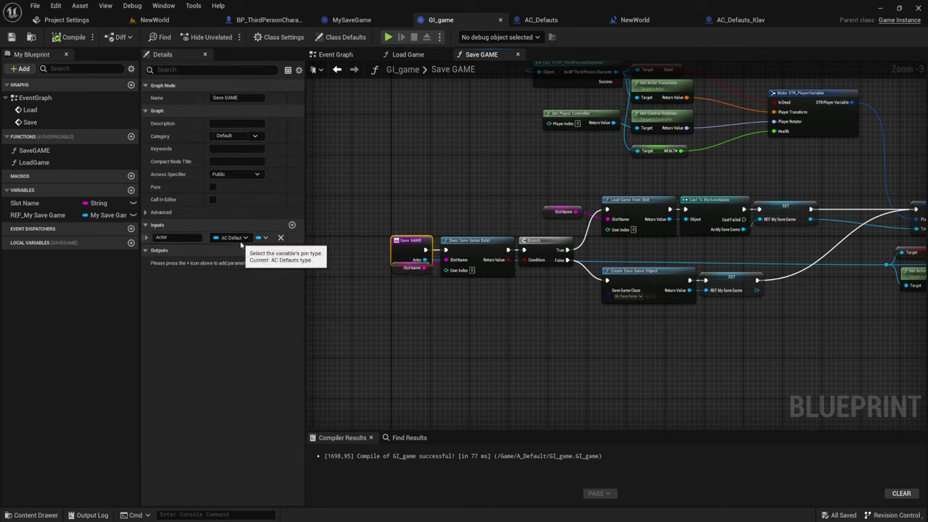
pyautogui.click(170, 21)
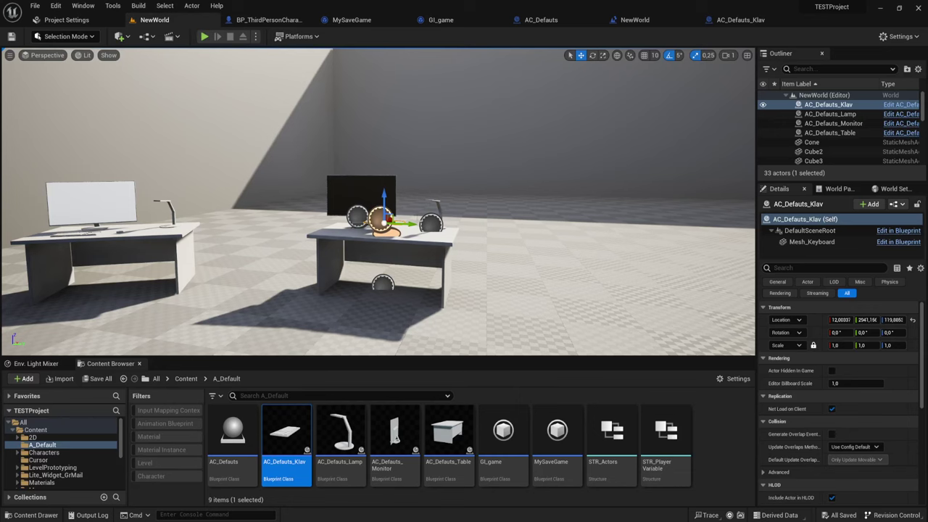
# Frame the AC_Defauts_Klav actor and briefly open and close its Blueprint.
pyautogui.press('f')
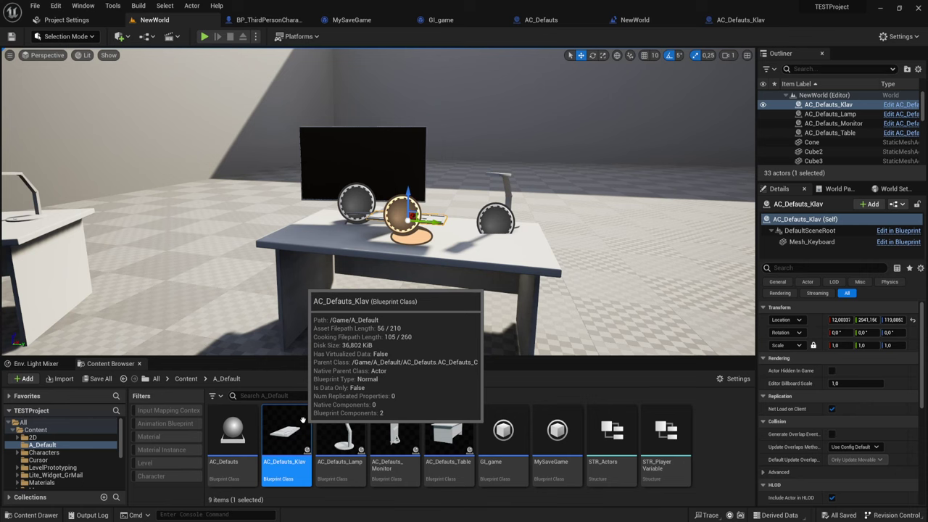
pyautogui.doubleClick(302, 421)
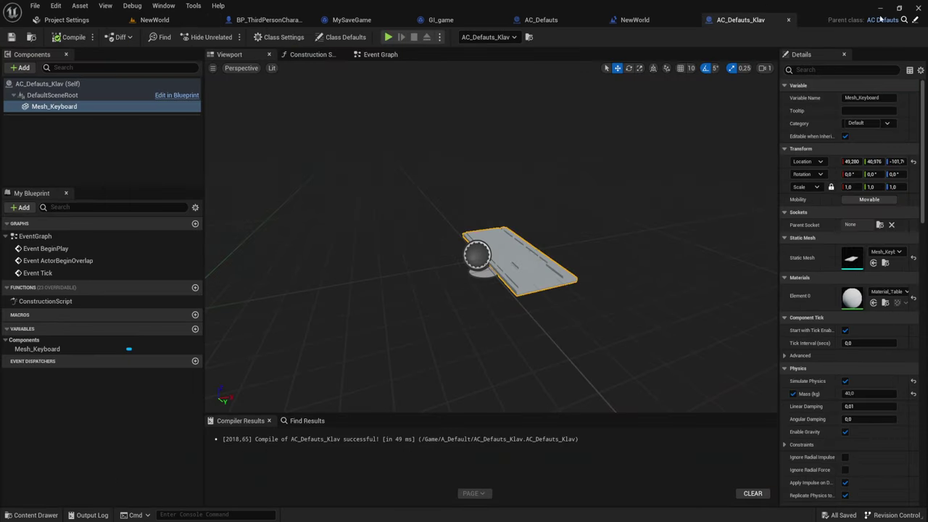
pyautogui.click(789, 20)
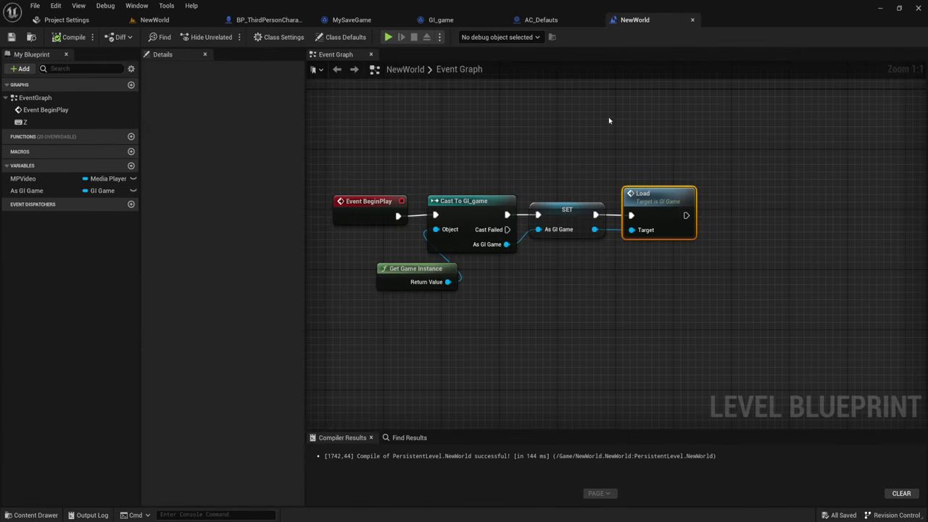
pyautogui.click(152, 21)
pyautogui.moveTo(444, 185); pyautogui.dragTo(443, 185)
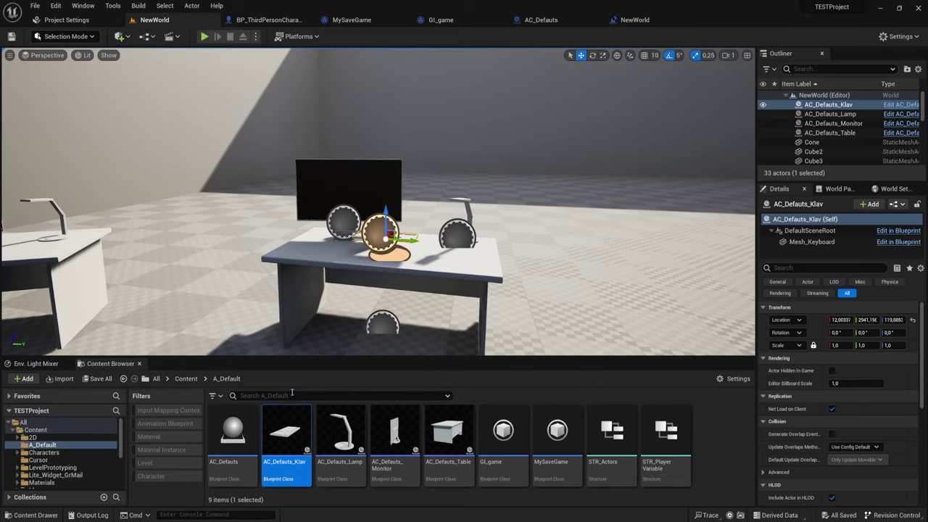
# Check the Get Game Instance node in the NewWorld level blueprint, then move the camera toward the desks.
pyautogui.click(661, 16)
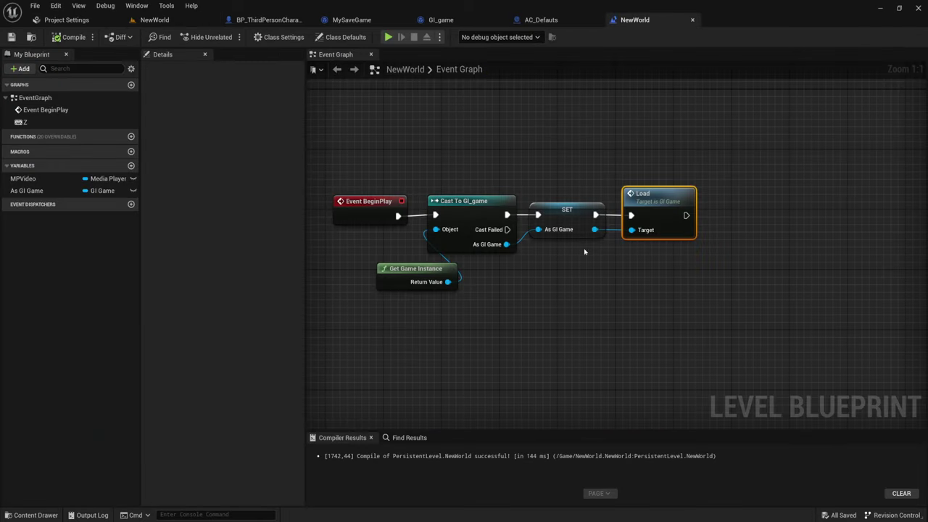
pyautogui.moveTo(425, 269); pyautogui.dragTo(374, 246)
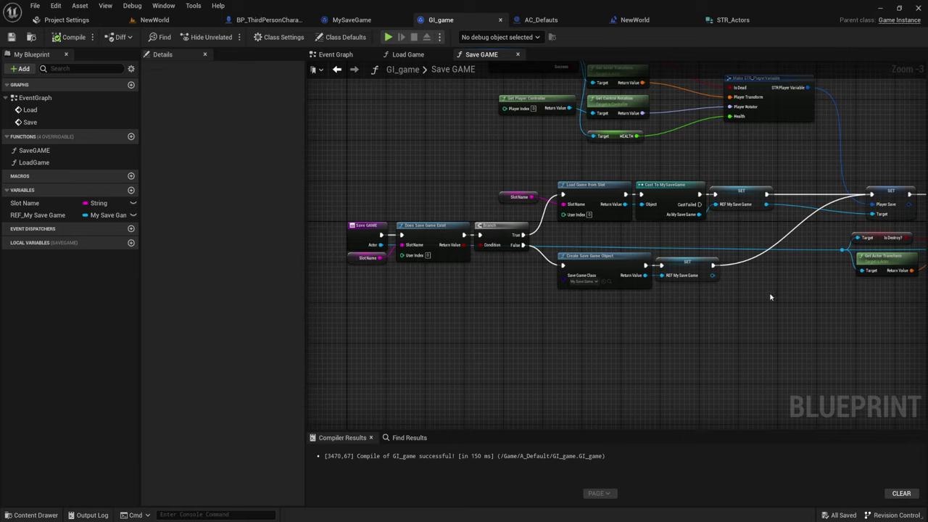
pyautogui.click(154, 20)
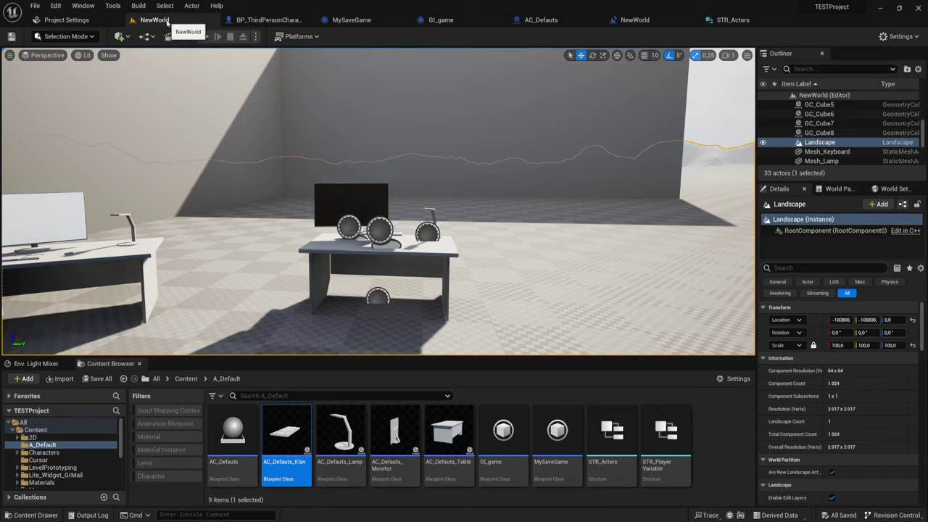
pyautogui.moveTo(528, 268); pyautogui.dragTo(507, 269, button='right')
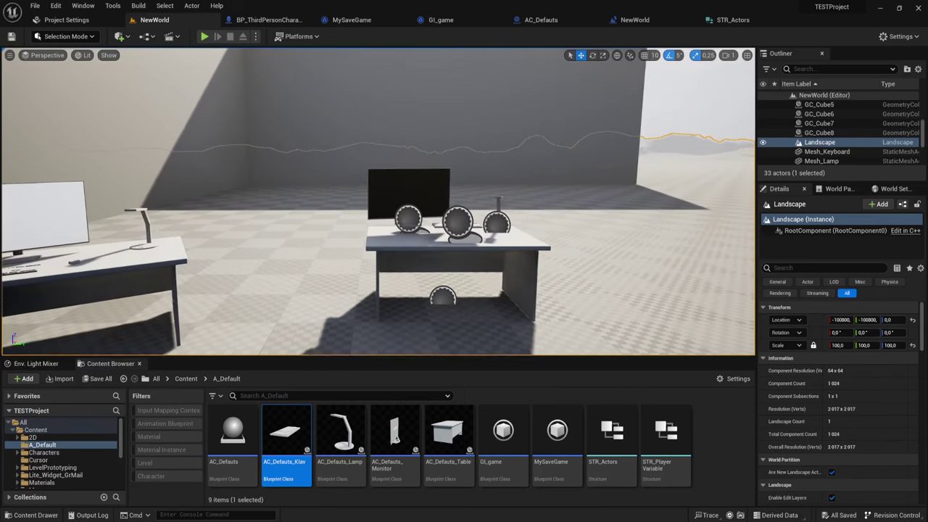
pyautogui.moveTo(435, 312); pyautogui.dragTo(434, 318, button='right')
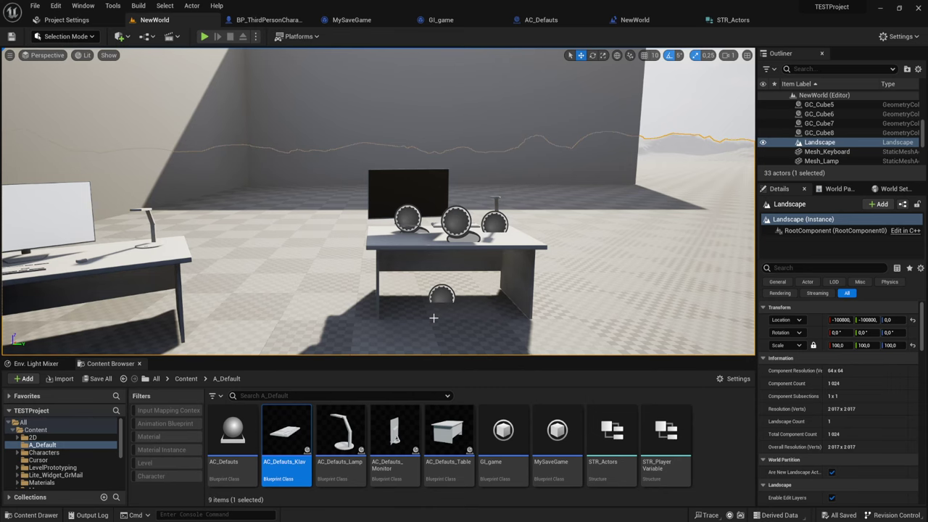
# Compile AC_Defauts_Klav with its Mesh_Keyboard component selected and view the STR_Actors structure.
pyautogui.doubleClick(287, 435)
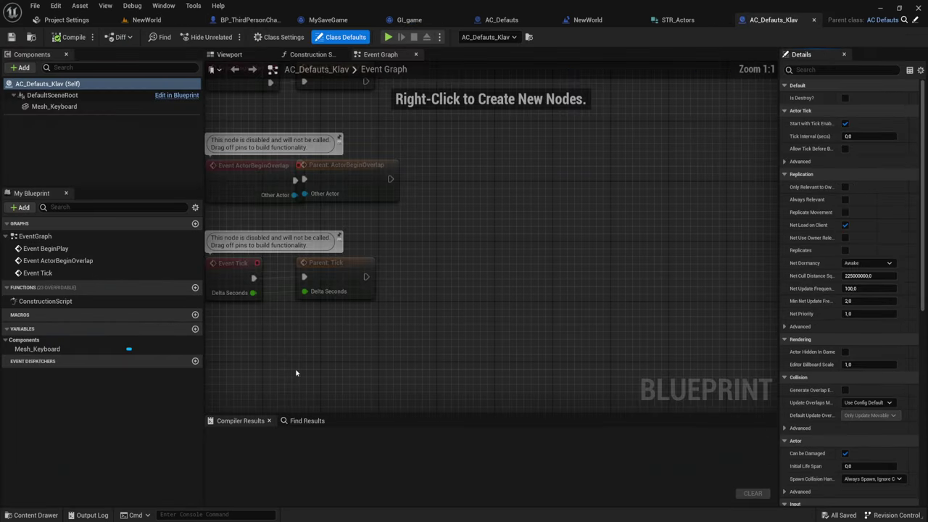
pyautogui.click(73, 106)
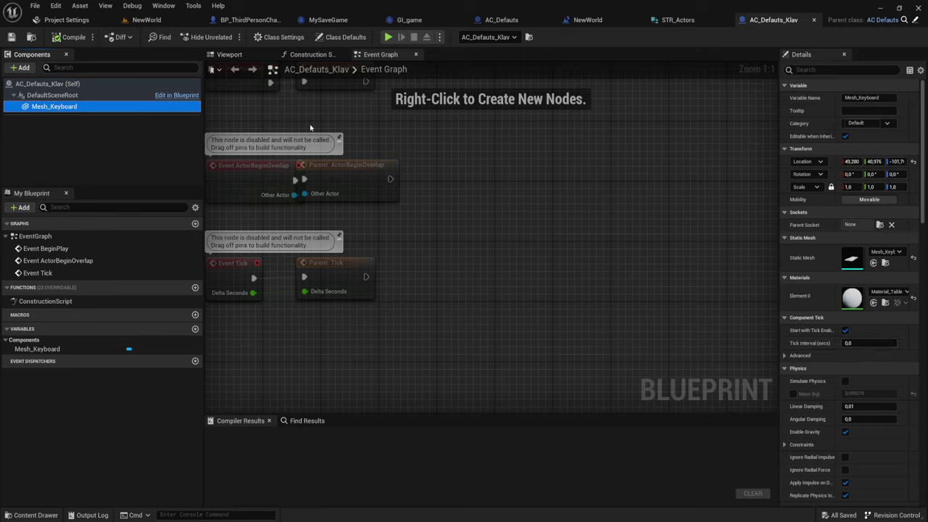
pyautogui.click(62, 40)
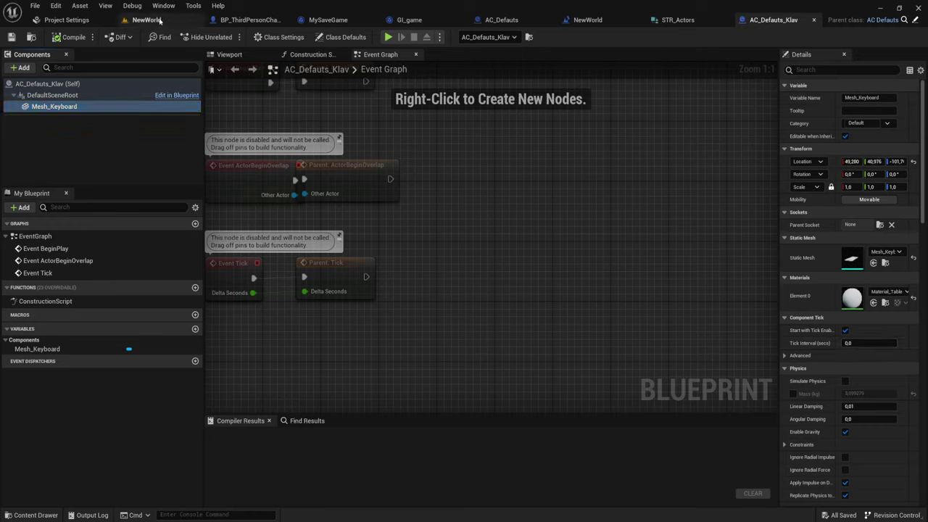
pyautogui.click(674, 20)
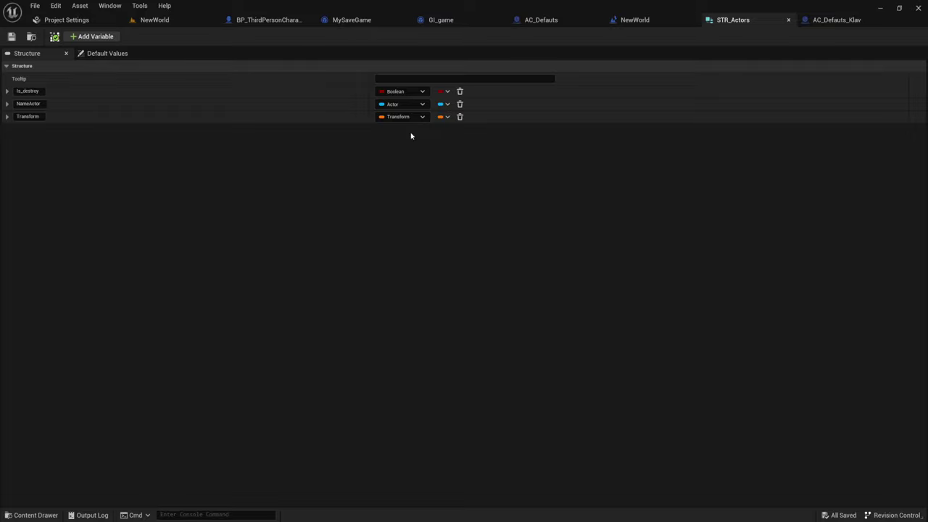
# Review the NewWorld level blueprint's BeginPlay-to-Load chain, then switch to GI_game.
pyautogui.click(178, 22)
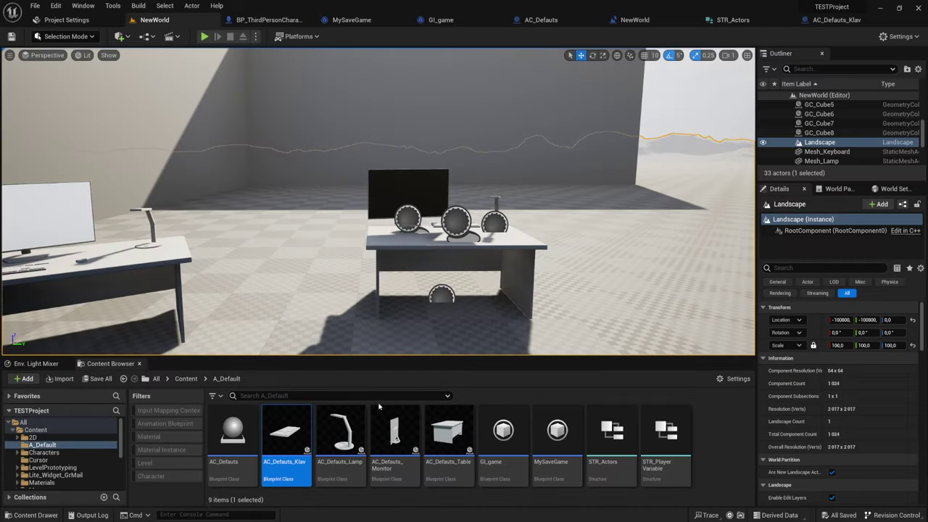
pyautogui.moveTo(359, 351); pyautogui.dragTo(340, 384)
pyautogui.moveTo(478, 248); pyautogui.dragTo(508, 218)
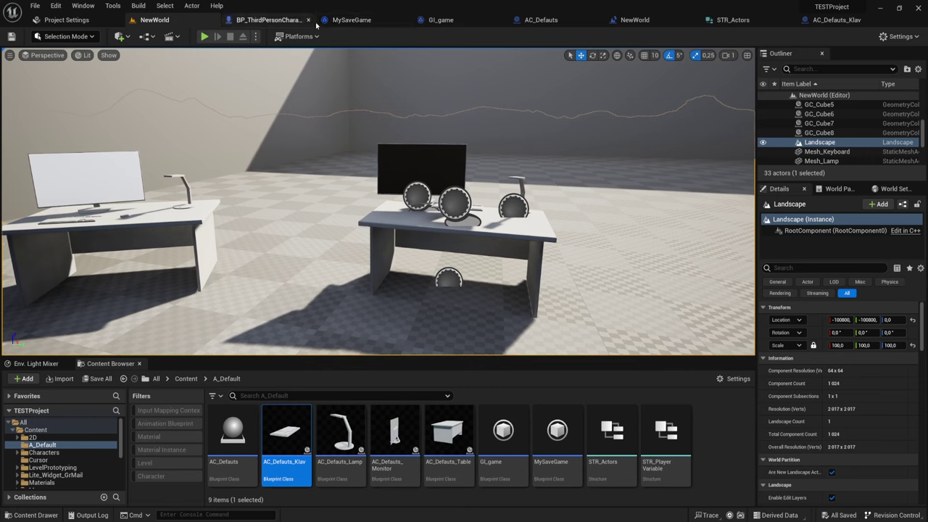
pyautogui.click(644, 20)
pyautogui.moveTo(586, 127); pyautogui.dragTo(518, 138, button='right')
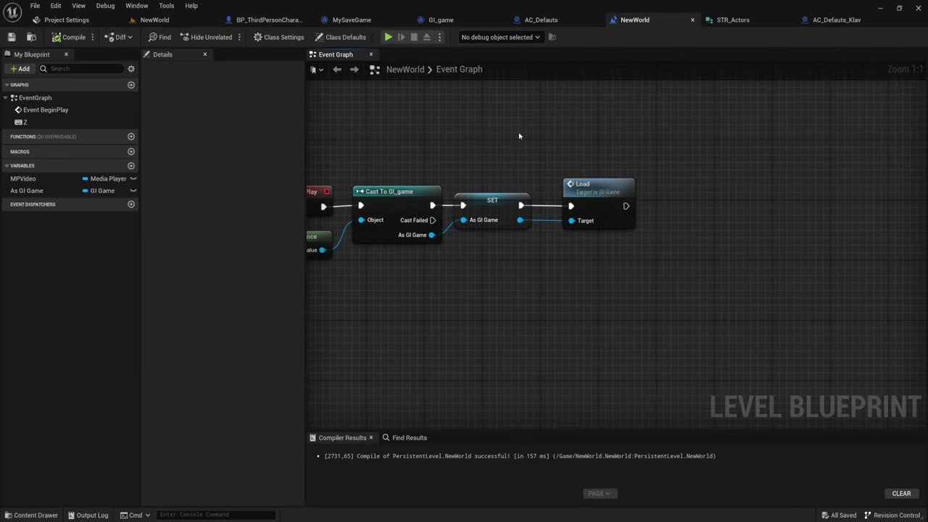
pyautogui.moveTo(548, 115); pyautogui.dragTo(694, 365)
pyautogui.moveTo(647, 253); pyautogui.dragTo(671, 275, button='right')
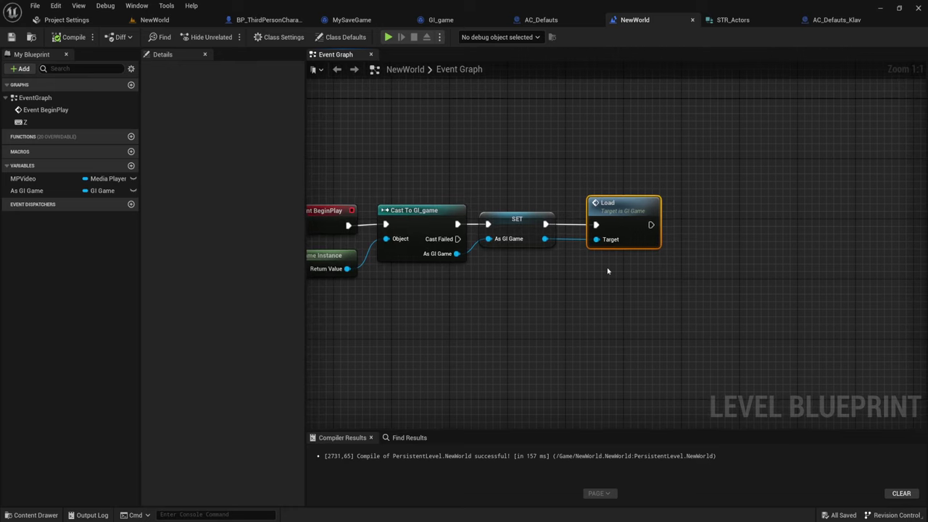
pyautogui.moveTo(607, 266)
pyautogui.mouseDown()
pyautogui.moveTo(633, 185)
pyautogui.moveTo(615, 186)
pyautogui.mouseUp()
pyautogui.moveTo(550, 146); pyautogui.dragTo(591, 141, button='right')
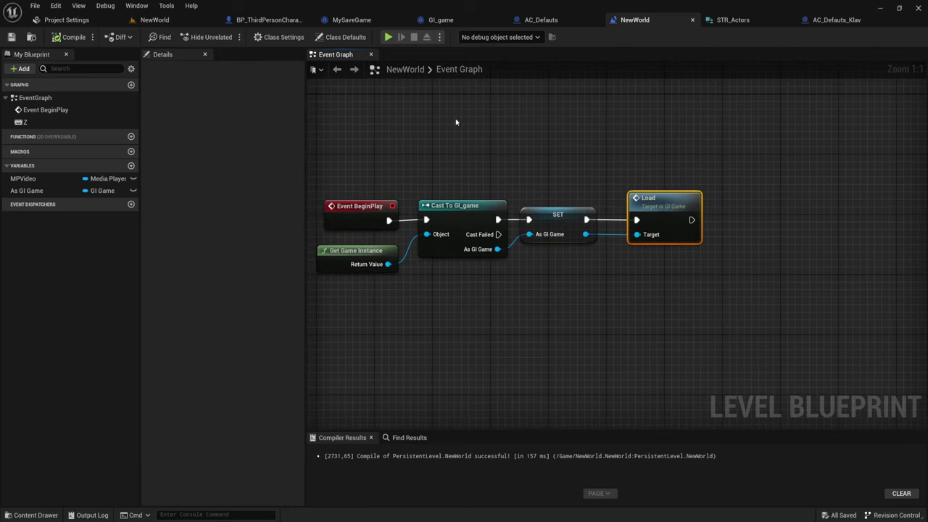
pyautogui.moveTo(547, 200); pyautogui.dragTo(586, 189, button='right')
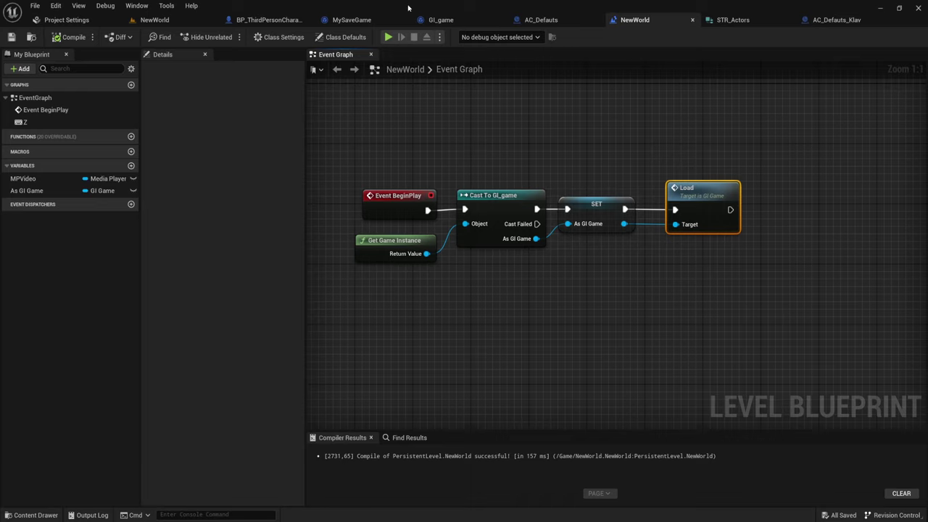
pyautogui.click(465, 22)
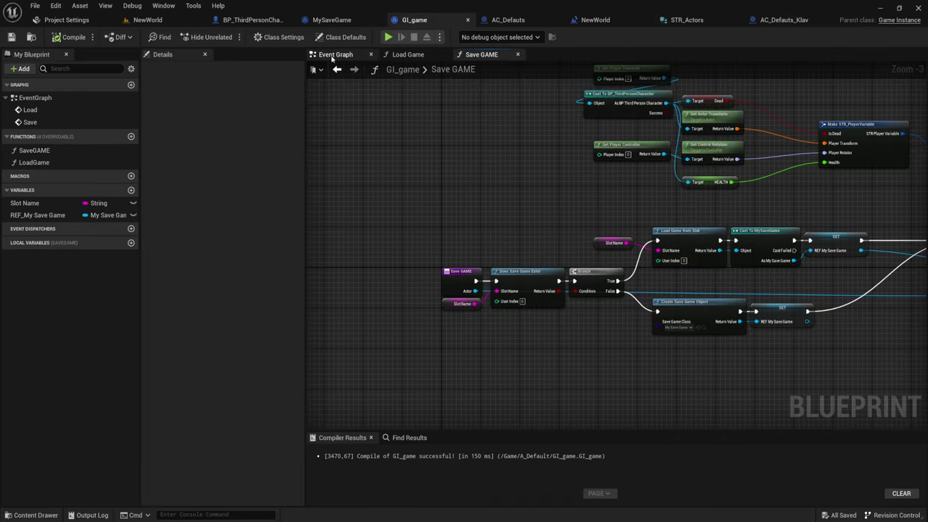
# Inspect the Load chain in GI_game's event graph and open the Load Game function.
pyautogui.click(336, 55)
pyautogui.moveTo(534, 232); pyautogui.dragTo(580, 375, button='right')
pyautogui.moveTo(320, 144); pyautogui.dragTo(741, 301)
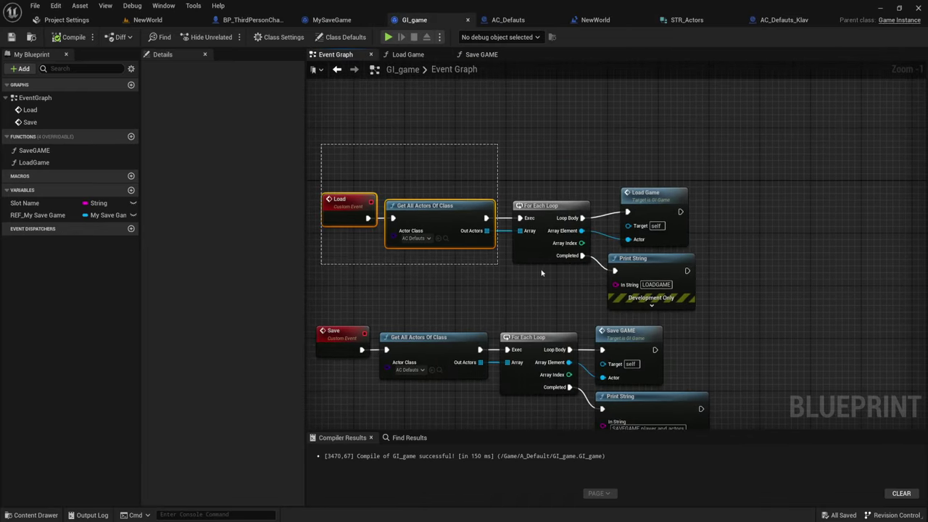
pyautogui.moveTo(742, 301); pyautogui.dragTo(710, 276, button='right')
pyautogui.click(616, 176)
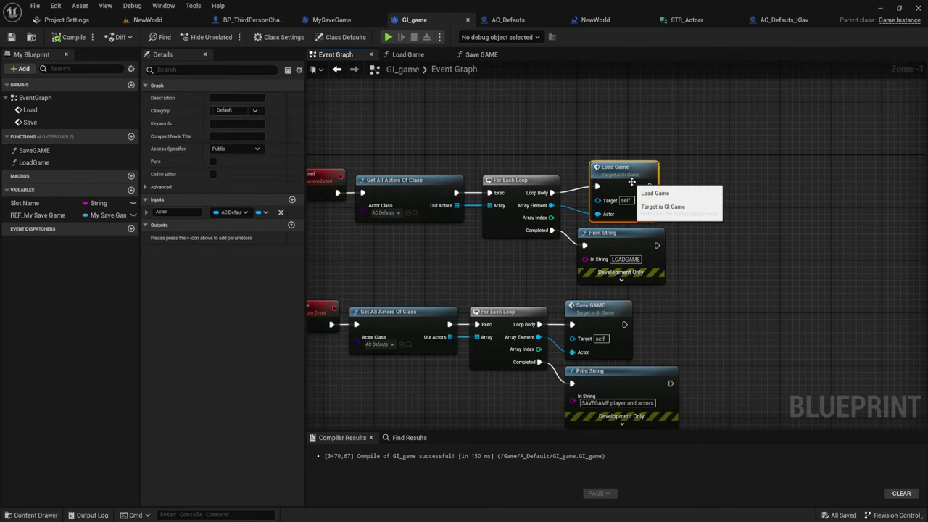
pyautogui.doubleClick(629, 180)
# Review Load Game's entry and save-exists check, then open the Save GAME function.
pyautogui.scroll(3, 458, 252)
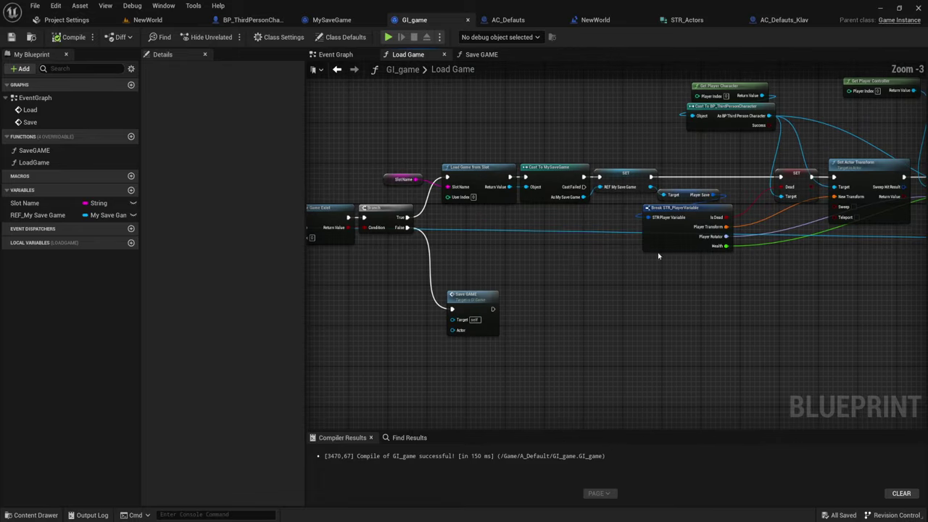
pyautogui.moveTo(601, 241); pyautogui.dragTo(682, 242, button='right')
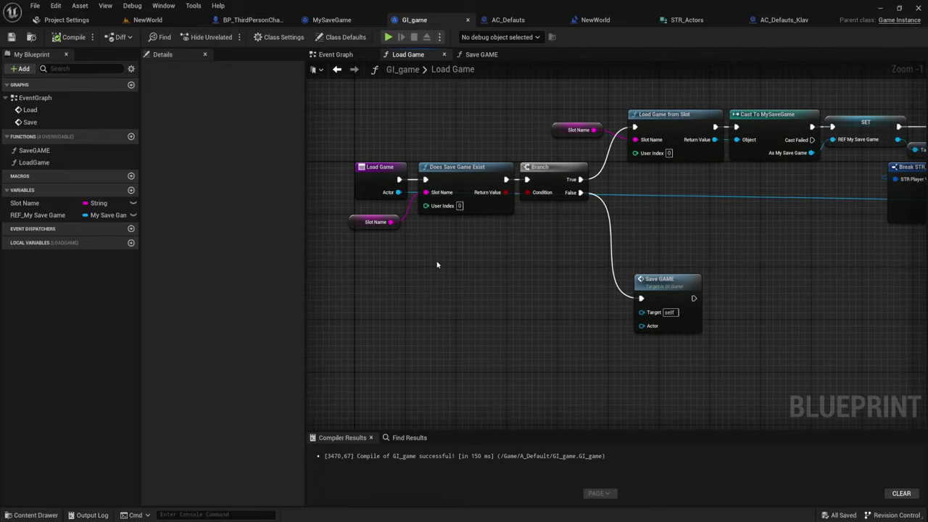
pyautogui.moveTo(342, 279)
pyautogui.mouseDown()
pyautogui.moveTo(565, 134)
pyautogui.moveTo(584, 139)
pyautogui.mouseUp()
pyautogui.scroll(-2, 626, 388)
pyautogui.click(542, 250)
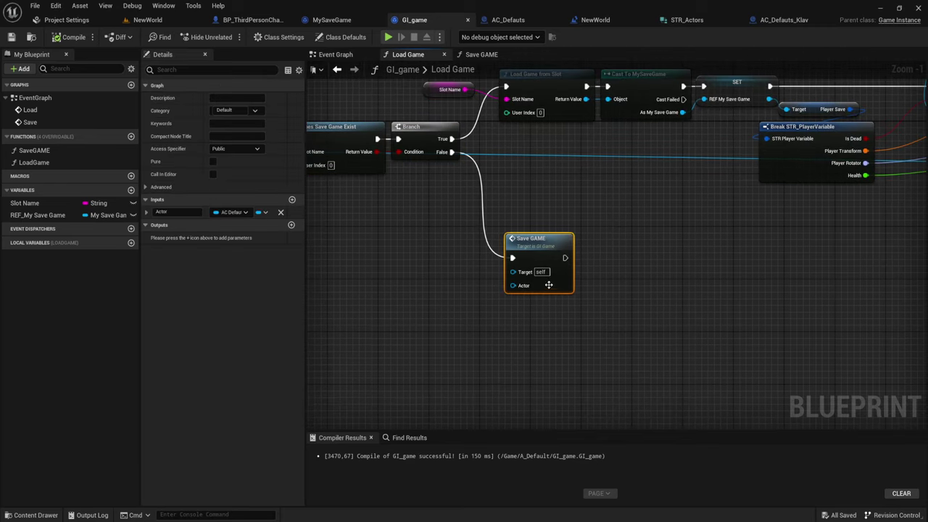
pyautogui.doubleClick(542, 247)
# Survey the Save GAME entry, Make STR_Actors, ADD and Save Game to Slot nodes.
pyautogui.scroll(-1, 541, 247)
pyautogui.moveTo(540, 247); pyautogui.dragTo(682, 252, button='right')
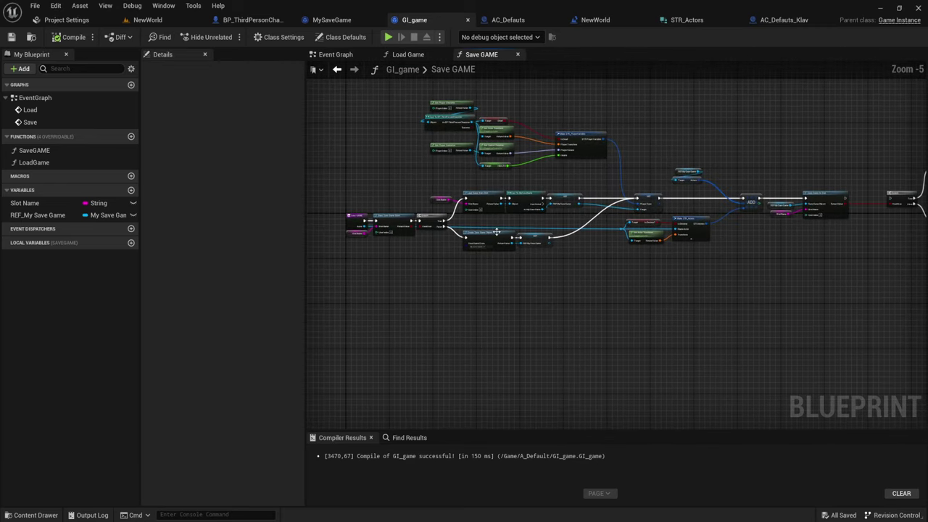
pyautogui.scroll(2, 682, 253)
pyautogui.moveTo(513, 266); pyautogui.dragTo(545, 242, button='right')
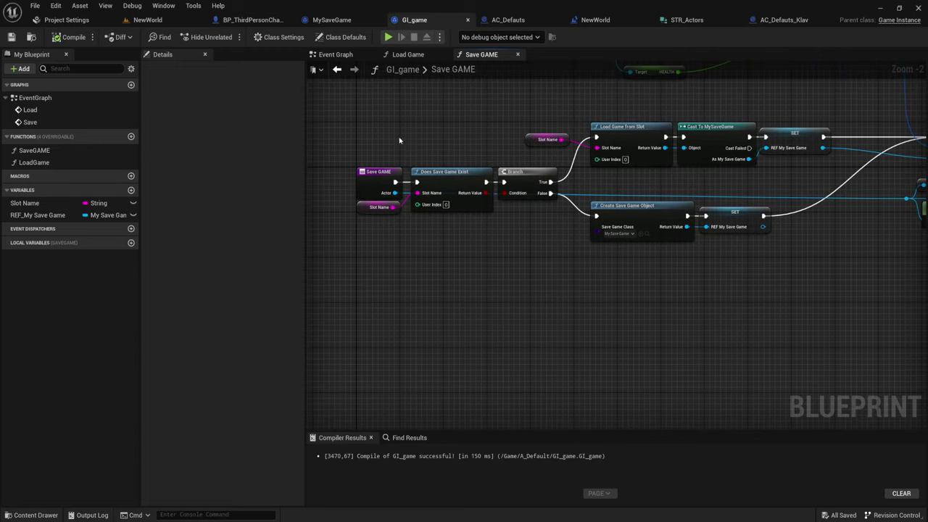
pyautogui.moveTo(351, 113); pyautogui.dragTo(499, 250)
pyautogui.moveTo(365, 116); pyautogui.dragTo(401, 210)
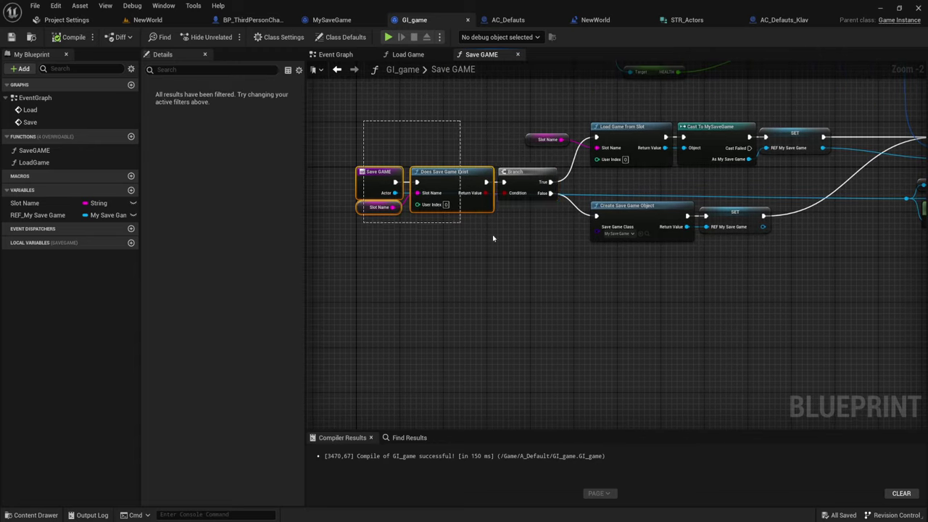
pyautogui.moveTo(585, 267); pyautogui.dragTo(423, 264, button='right')
pyautogui.moveTo(834, 250)
pyautogui.mouseDown(button='right')
pyautogui.moveTo(541, 261)
pyautogui.moveTo(420, 294)
pyautogui.moveTo(462, 327)
pyautogui.mouseUp(button='right')
pyautogui.moveTo(643, 325); pyautogui.dragTo(612, 338, button='right')
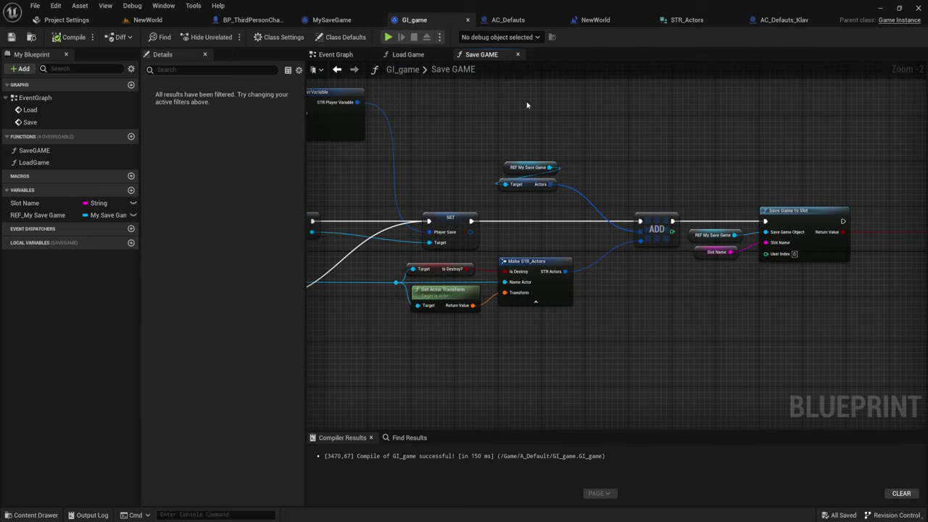
pyautogui.moveTo(512, 124); pyautogui.dragTo(800, 339)
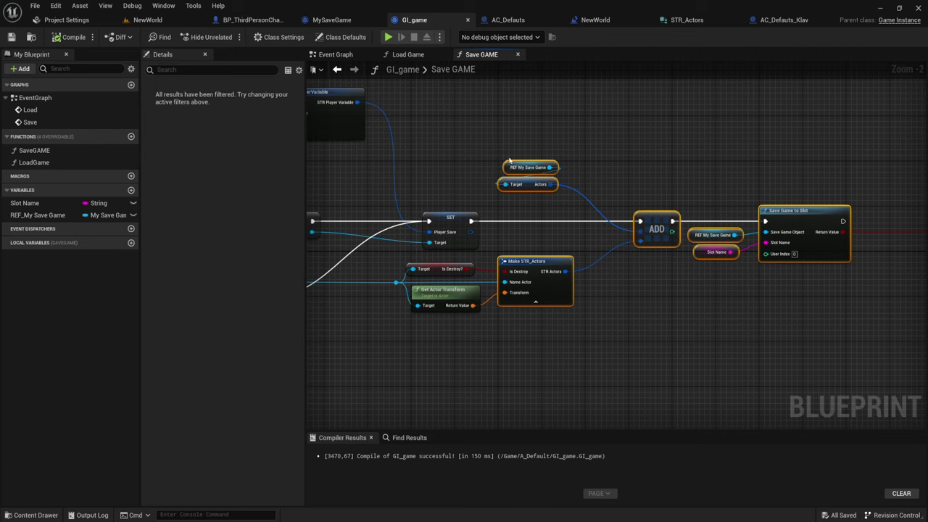
# Examine Is Destroy, Get Actor Transform, Branch and REF My Save Game along the save chain.
pyautogui.moveTo(566, 227)
pyautogui.mouseDown(button='right')
pyautogui.moveTo(643, 213)
pyautogui.moveTo(556, 203)
pyautogui.moveTo(487, 213)
pyautogui.mouseUp(button='right')
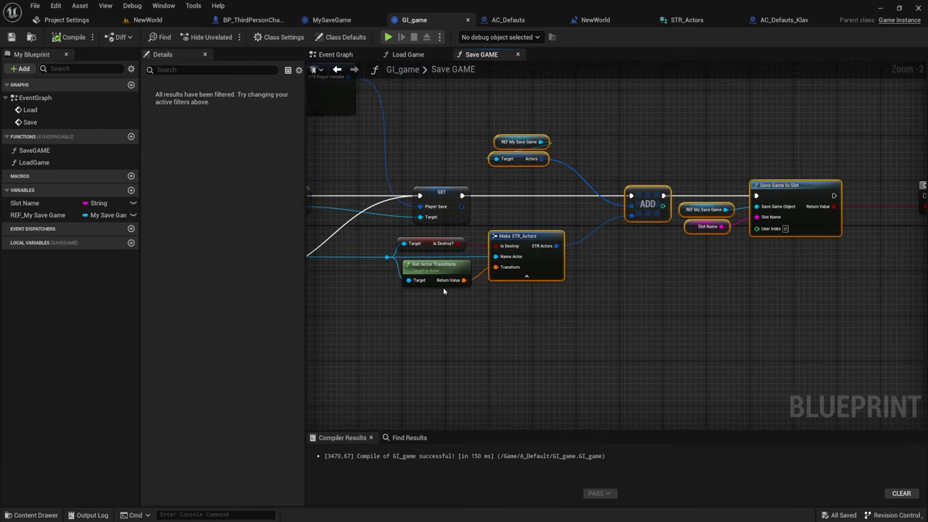
pyautogui.moveTo(414, 319); pyautogui.dragTo(580, 236)
pyautogui.moveTo(587, 251)
pyautogui.mouseDown(button='right')
pyautogui.moveTo(684, 301)
pyautogui.moveTo(634, 307)
pyautogui.moveTo(520, 271)
pyautogui.moveTo(546, 266)
pyautogui.mouseUp(button='right')
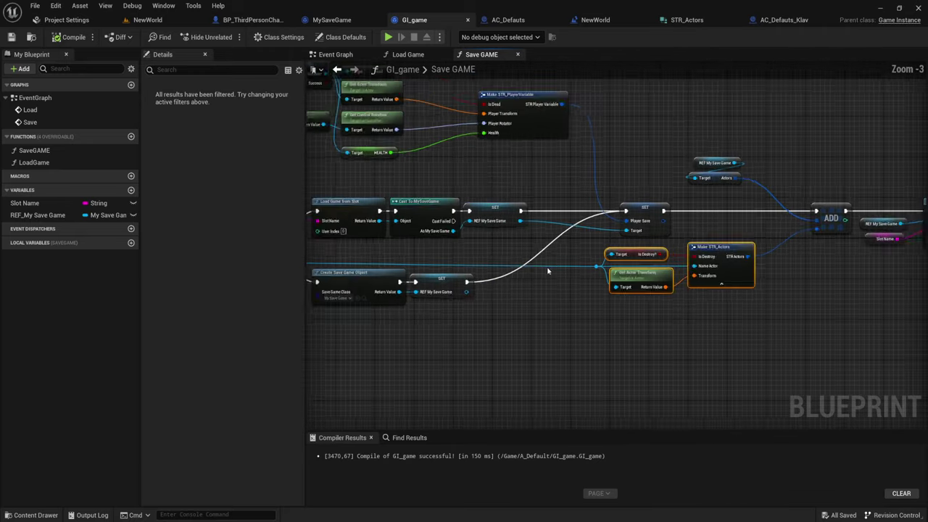
pyautogui.scroll(-2, 547, 266)
pyautogui.scroll(2, 455, 274)
pyautogui.moveTo(455, 275)
pyautogui.mouseDown(button='right')
pyautogui.moveTo(532, 246)
pyautogui.moveTo(635, 248)
pyautogui.moveTo(604, 195)
pyautogui.mouseUp(button='right')
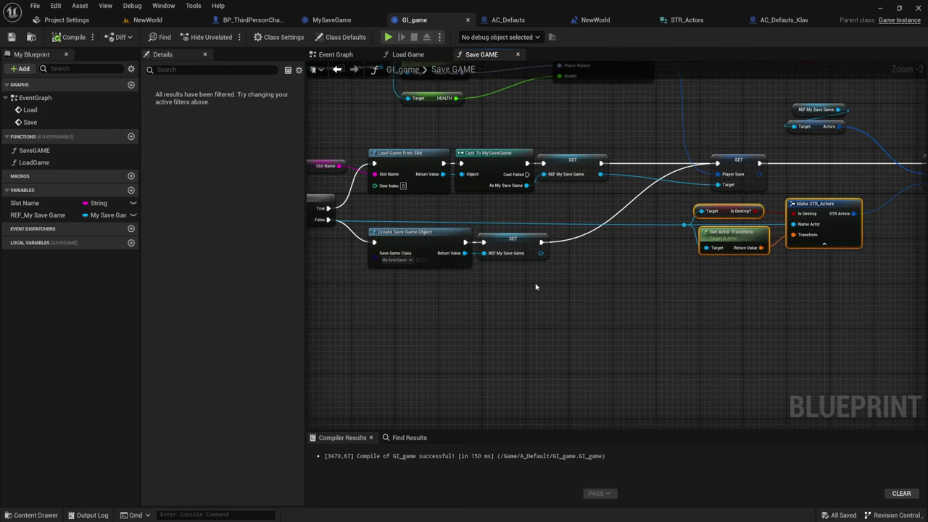
pyautogui.click(514, 243)
pyautogui.moveTo(593, 232); pyautogui.dragTo(536, 247, button='right')
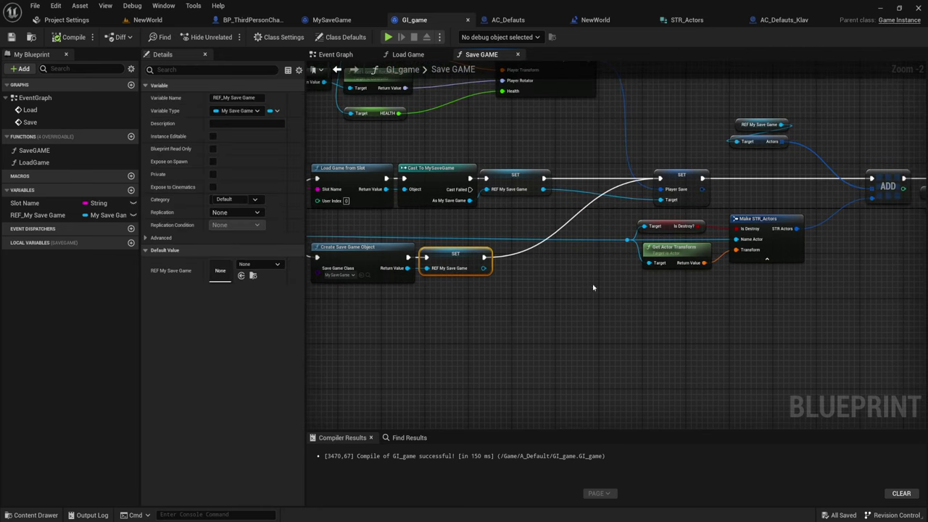
pyautogui.moveTo(761, 192); pyautogui.dragTo(667, 234, button='right')
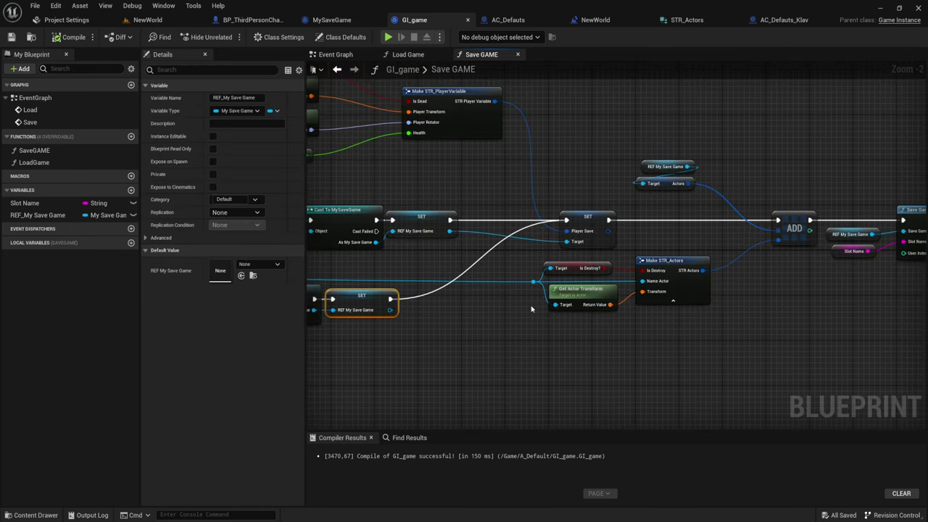
pyautogui.moveTo(530, 309); pyautogui.dragTo(490, 306, button='right')
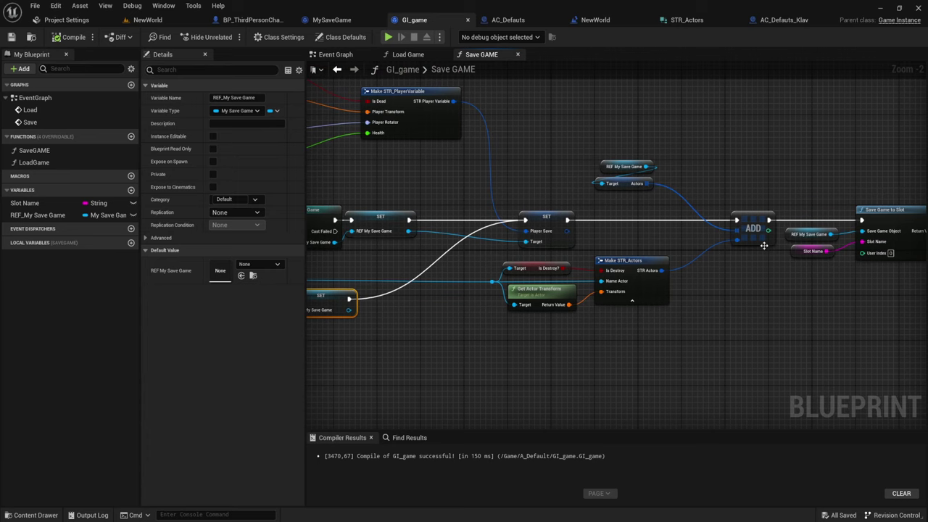
pyautogui.moveTo(764, 246)
pyautogui.mouseDown(button='right')
pyautogui.moveTo(612, 241)
pyautogui.moveTo(629, 268)
pyautogui.mouseUp(button='right')
pyautogui.moveTo(502, 230)
pyautogui.mouseDown()
pyautogui.moveTo(487, 186)
pyautogui.moveTo(554, 209)
pyautogui.mouseUp()
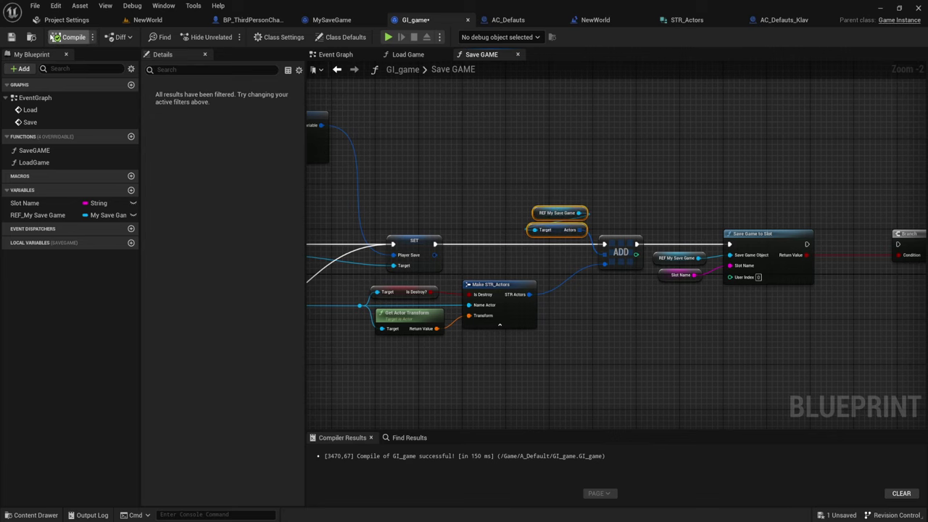
# Compile and save GI_game, then look over the Save GAME graph.
pyautogui.click(52, 36)
pyautogui.click(11, 37)
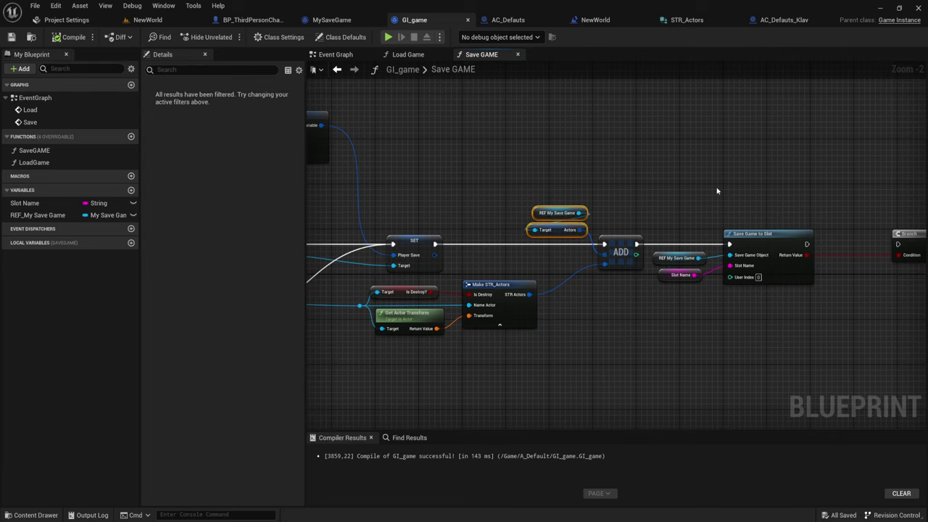
pyautogui.moveTo(624, 297); pyautogui.dragTo(702, 313, button='right')
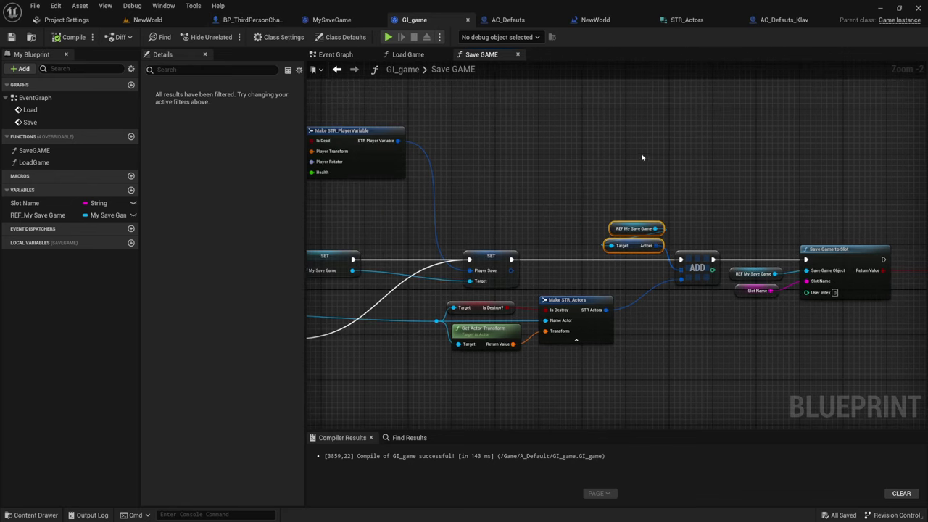
pyautogui.moveTo(584, 174); pyautogui.dragTo(594, 149, button='right')
pyautogui.moveTo(514, 157); pyautogui.dragTo(450, 196, button='right')
# Add a Left Mouse Button event to BP_ThirdPersonCharacter's event graph.
pyautogui.click(254, 19)
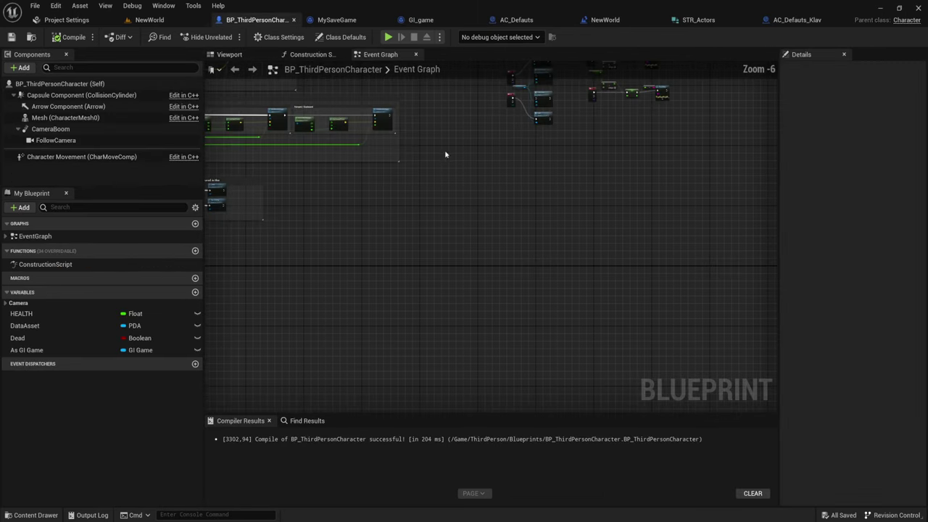
pyautogui.rightClick(450, 196)
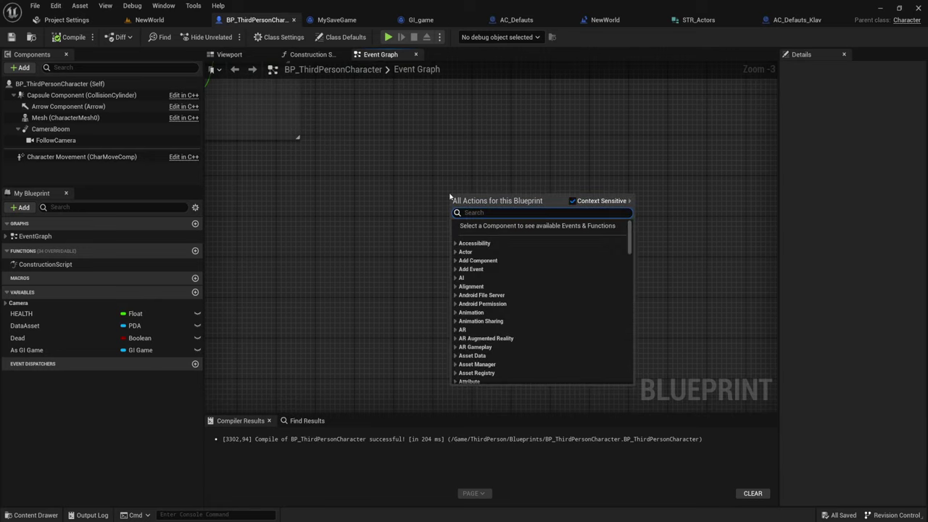
pyautogui.write('left')
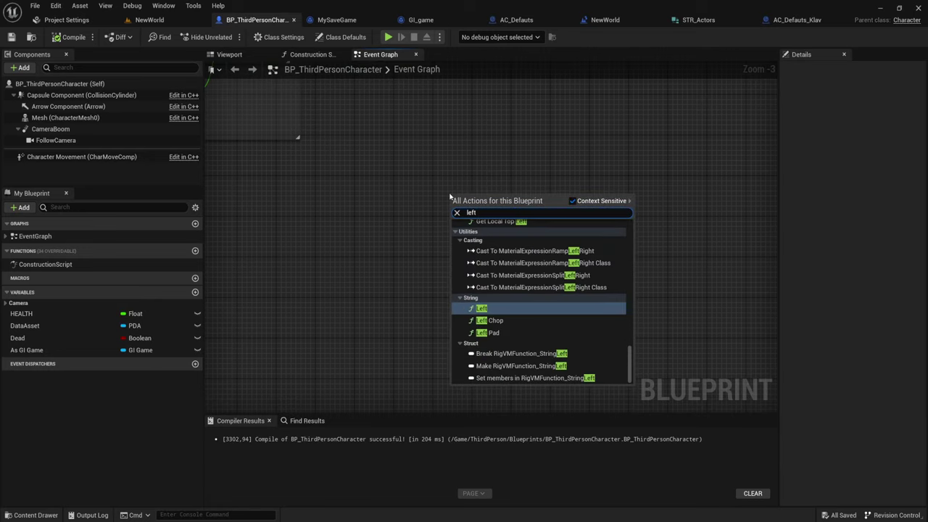
pyautogui.write('a')
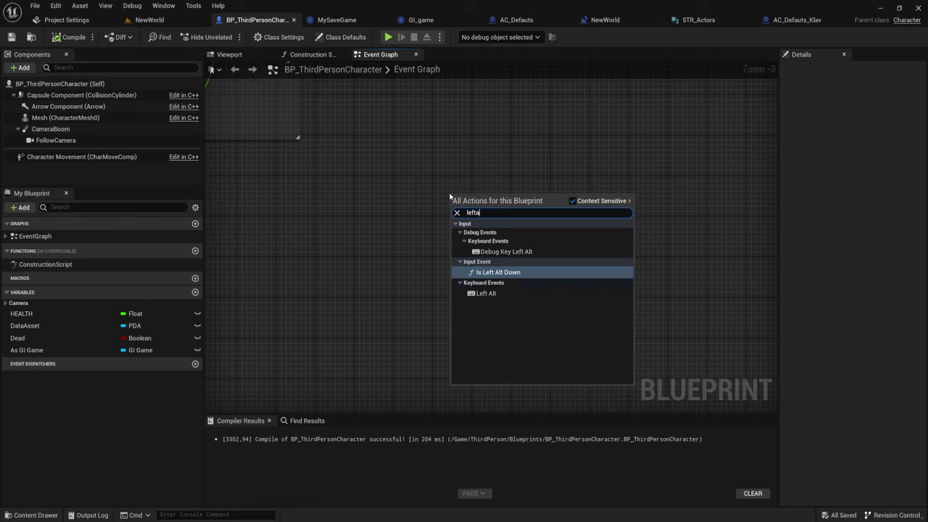
pyautogui.press('BackSpace')
pyautogui.write('mo')
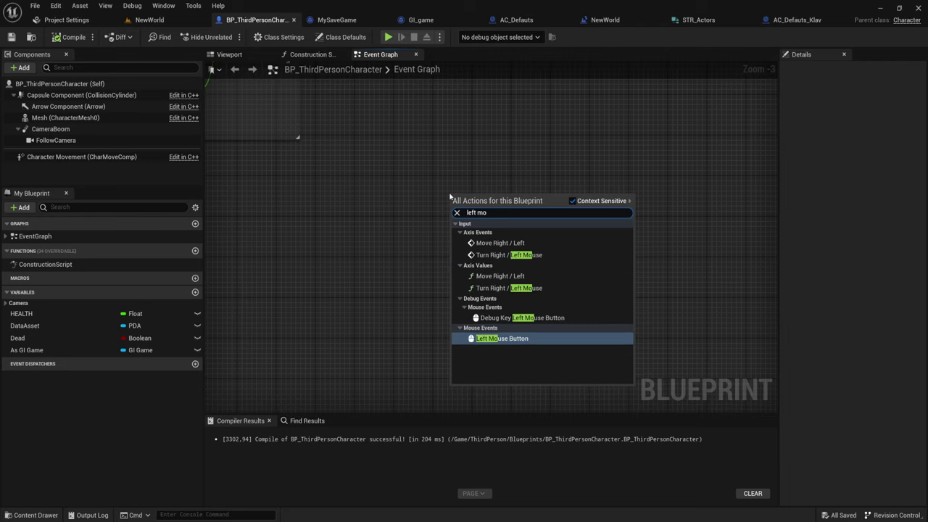
pyautogui.press('Return')
pyautogui.moveTo(451, 194); pyautogui.dragTo(325, 198, button='right')
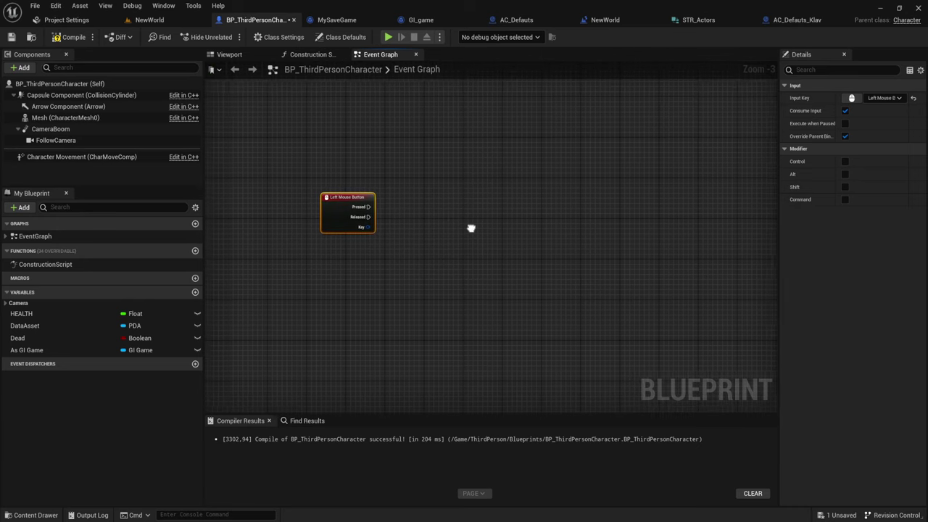
# Connect a new Line Trace By Channel node to the Left Mouse Button's Pressed output.
pyautogui.scroll(4, 472, 227)
pyautogui.moveTo(328, 218); pyautogui.dragTo(531, 218)
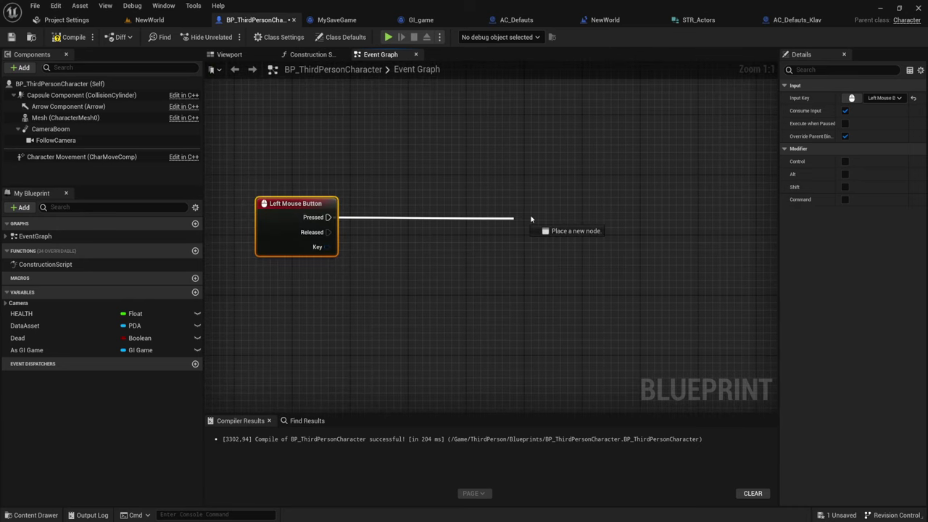
pyautogui.write('linetr')
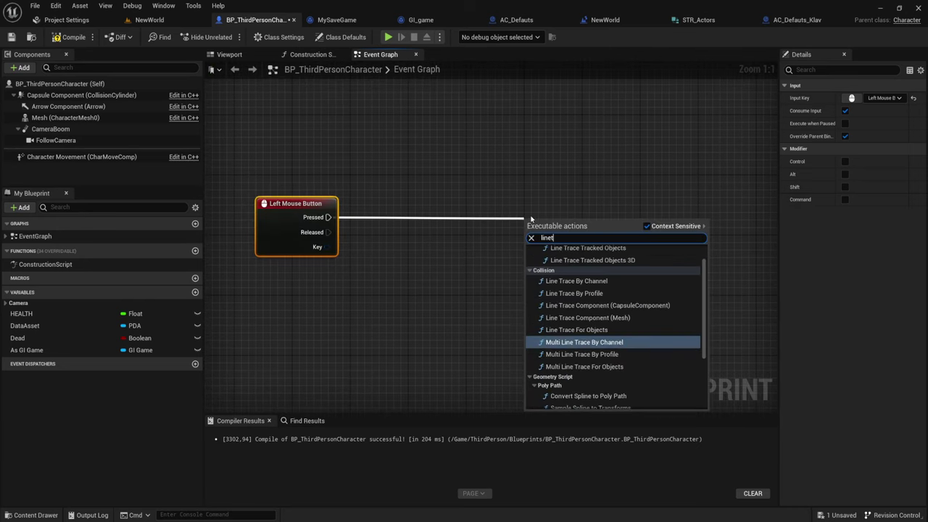
pyautogui.write('a')
pyautogui.click(576, 280)
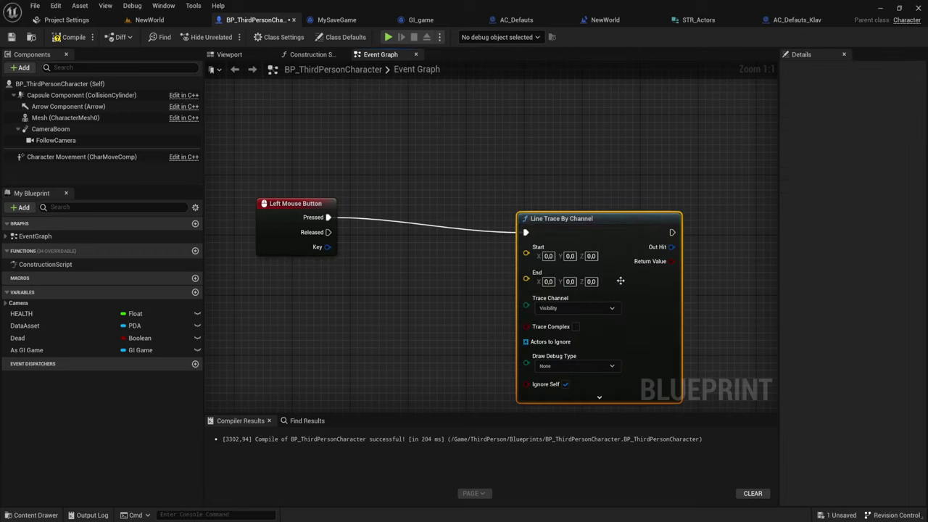
pyautogui.moveTo(558, 222); pyautogui.dragTo(652, 205)
# Feed the Follow Camera's world location into the line trace's Start.
pyautogui.moveTo(232, 255); pyautogui.dragTo(318, 218, button='right')
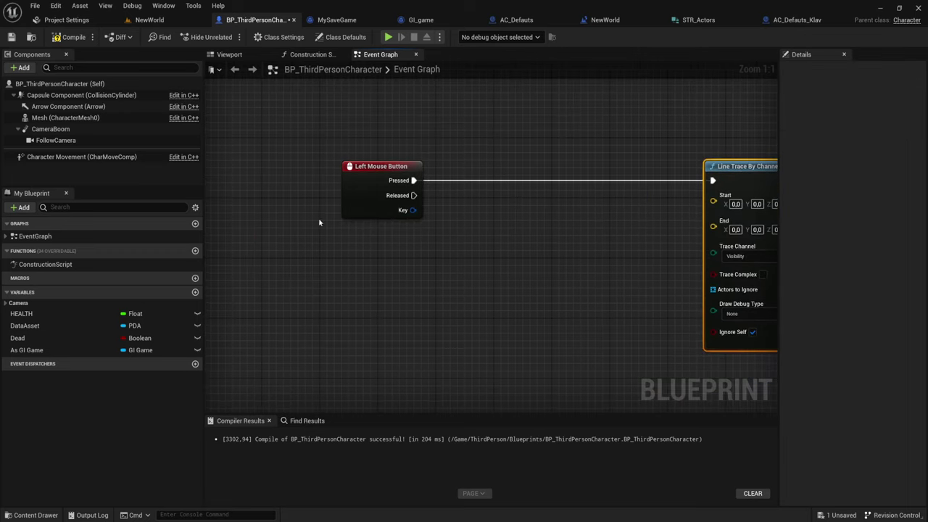
pyautogui.moveTo(56, 140)
pyautogui.mouseDown()
pyautogui.moveTo(424, 251)
pyautogui.moveTo(406, 243)
pyautogui.moveTo(473, 242)
pyautogui.mouseUp()
pyautogui.write('get')
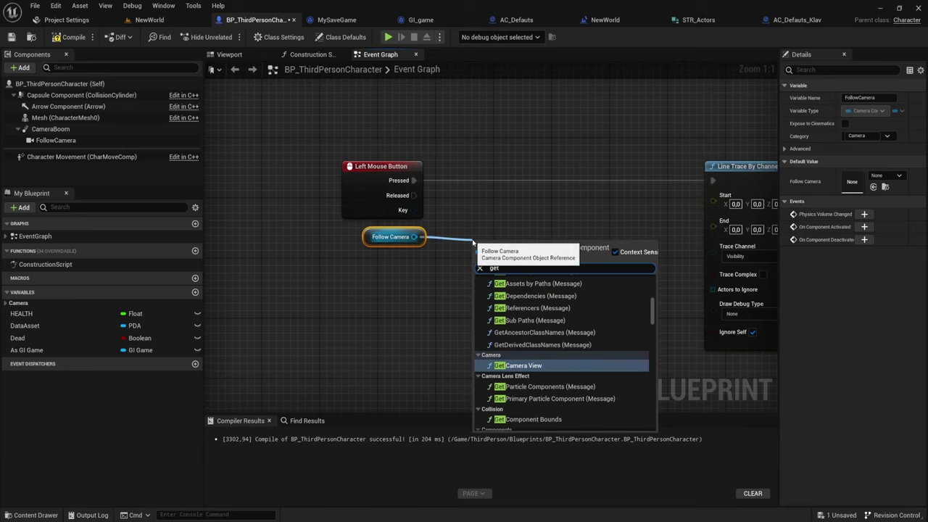
pyautogui.write(' wo')
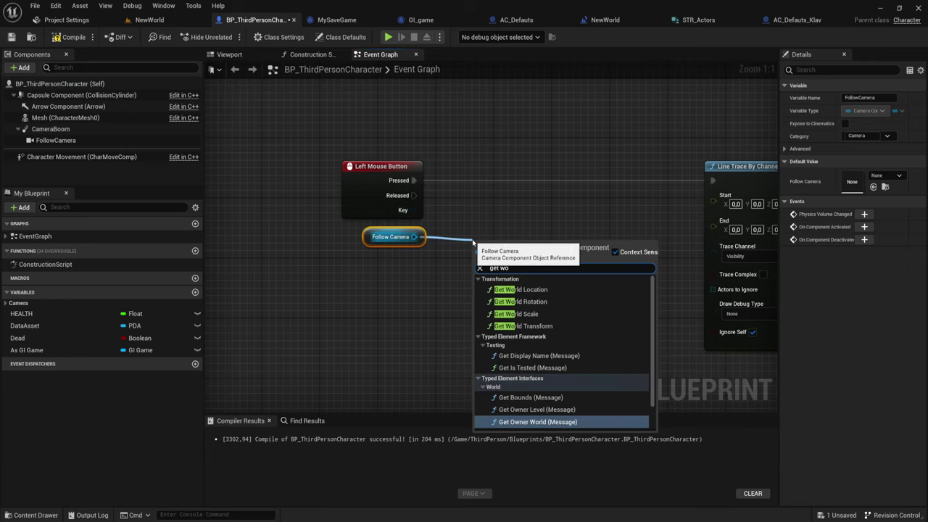
pyautogui.click(521, 290)
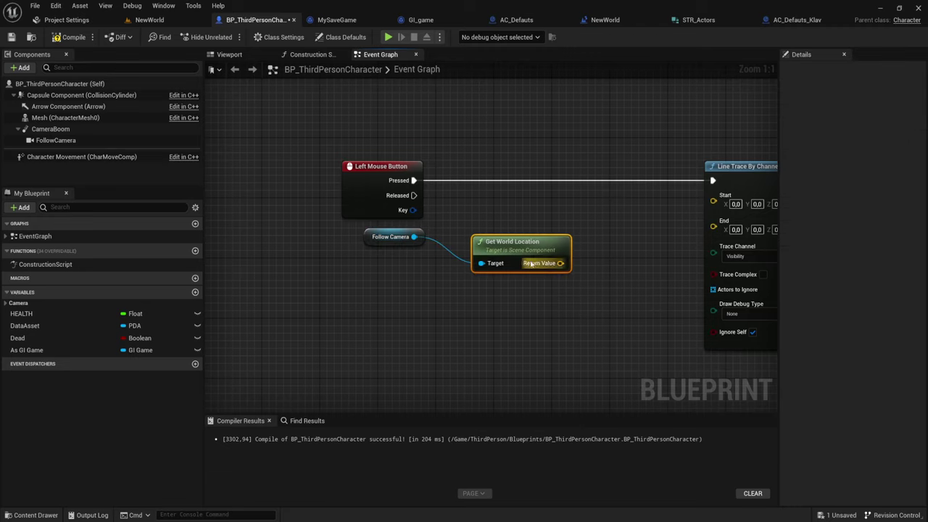
pyautogui.moveTo(512, 241); pyautogui.dragTo(498, 211)
pyautogui.moveTo(547, 233); pyautogui.dragTo(718, 199)
# Add a vector sum from the camera location and wire it to the trace's End.
pyautogui.moveTo(499, 229)
pyautogui.mouseDown()
pyautogui.moveTo(477, 222)
pyautogui.moveTo(518, 240)
pyautogui.mouseUp()
pyautogui.write('+')
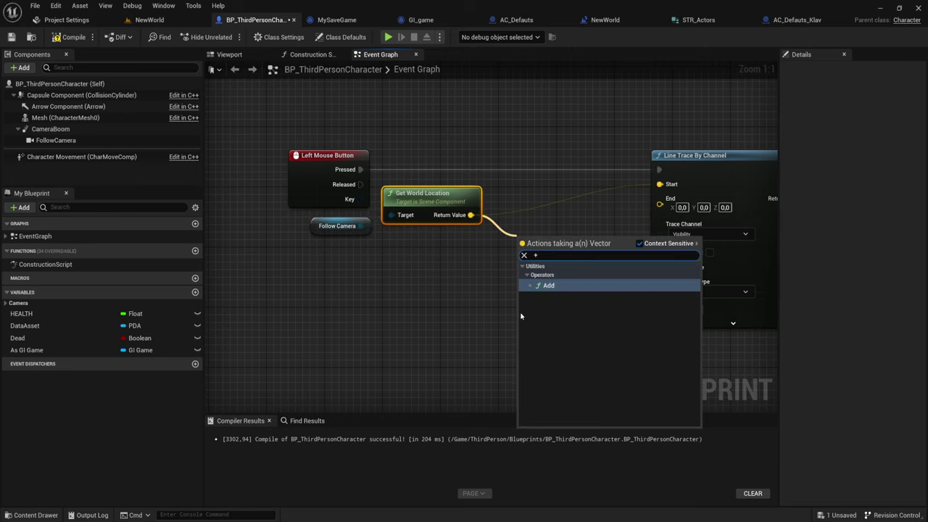
pyautogui.click(555, 285)
pyautogui.moveTo(625, 244); pyautogui.dragTo(660, 198)
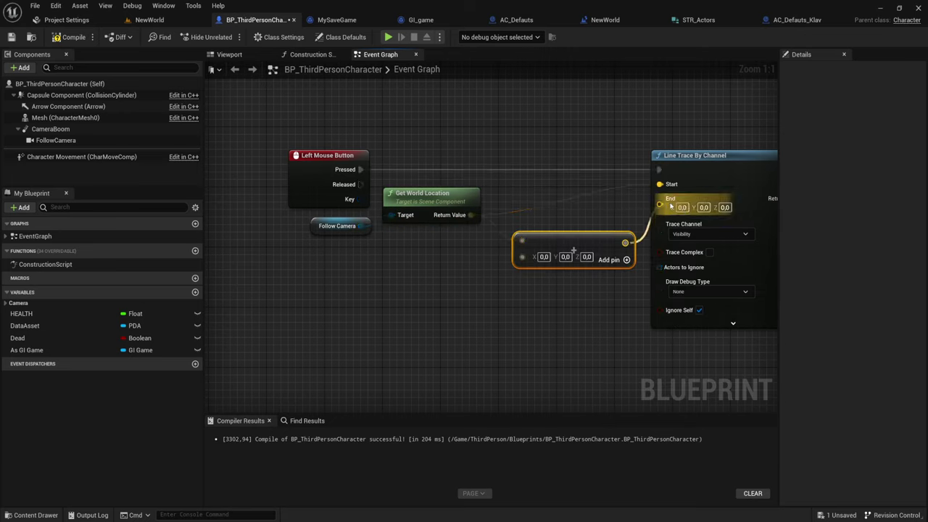
# Get the Follow Camera's forward vector and attach a Multiply node to it.
pyautogui.moveTo(360, 226); pyautogui.dragTo(329, 274)
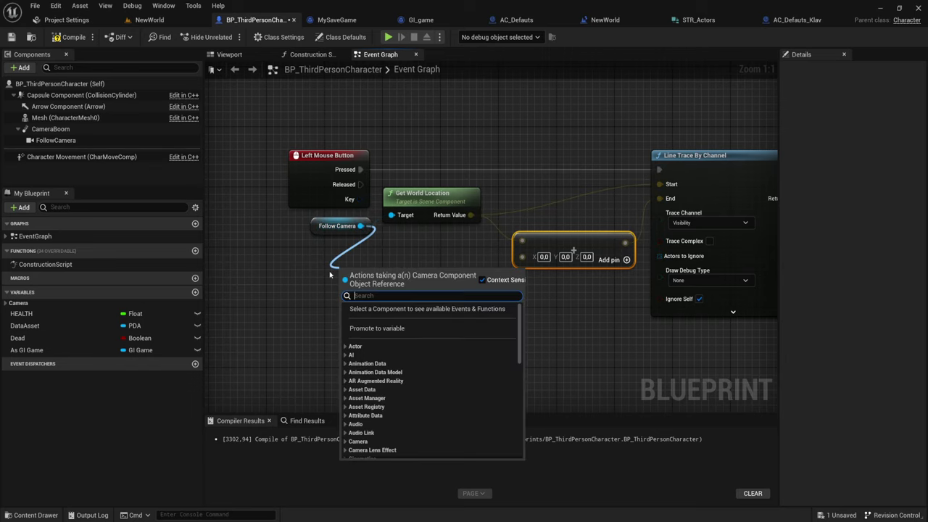
pyautogui.write('for')
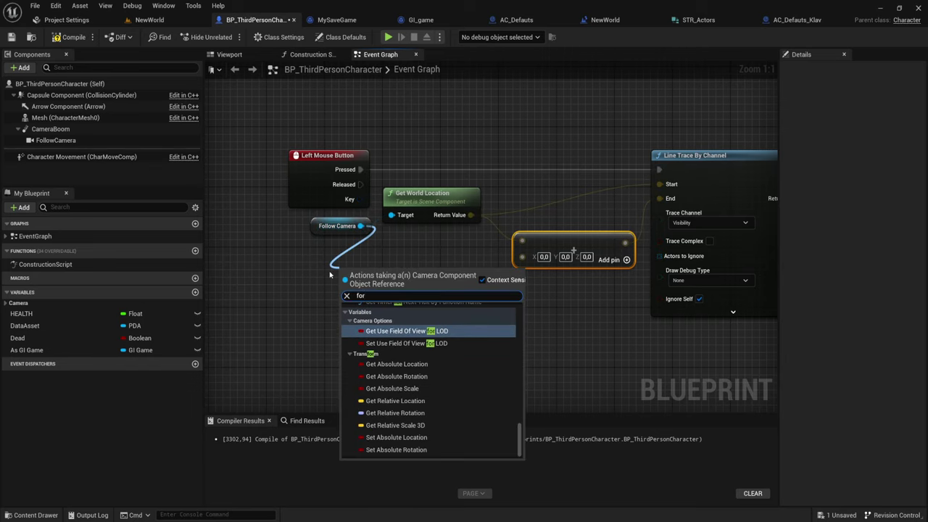
pyautogui.write('w')
pyautogui.click(377, 317)
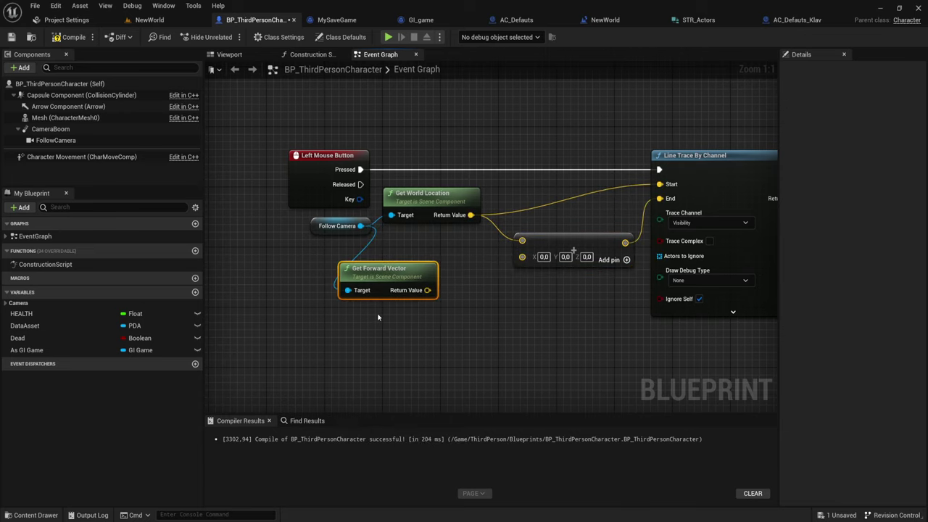
pyautogui.moveTo(381, 261)
pyautogui.mouseDown()
pyautogui.moveTo(361, 249)
pyautogui.moveTo(349, 263)
pyautogui.mouseUp()
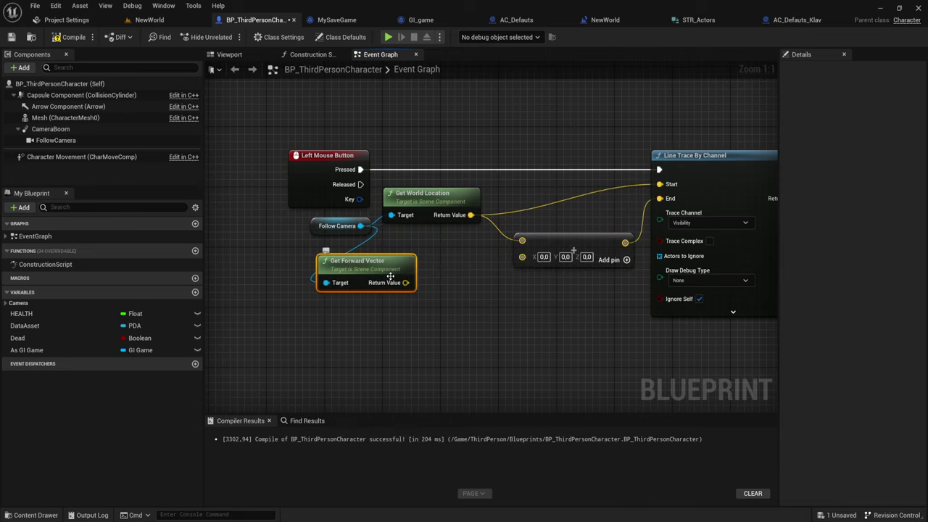
pyautogui.moveTo(405, 283); pyautogui.dragTo(455, 302)
pyautogui.write('*')
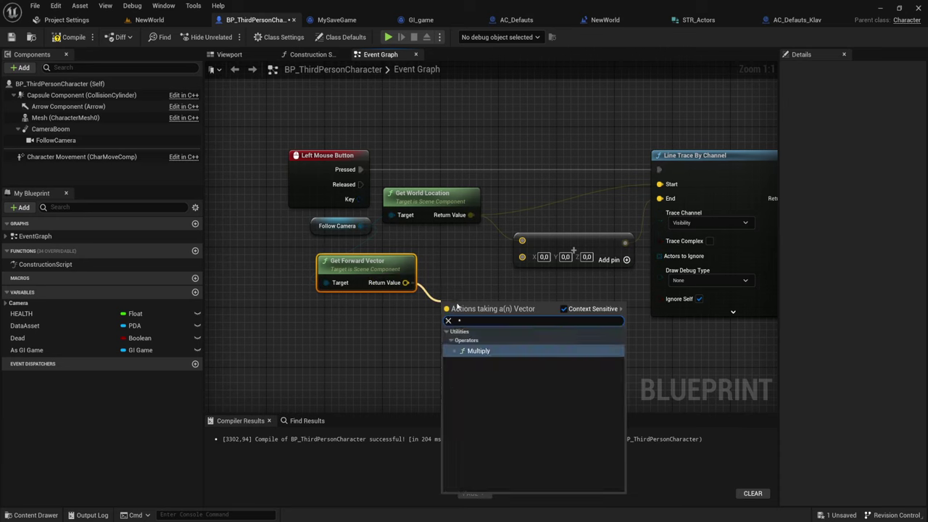
pyautogui.press('Return')
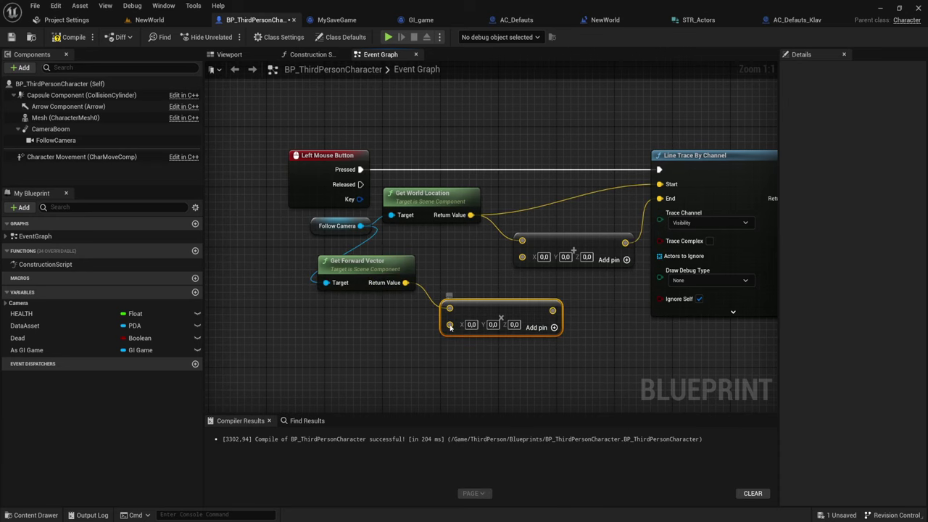
# Multiply the forward vector by float 5000 and feed it into the vector sum.
pyautogui.rightClick(449, 326)
pyautogui.click(500, 223)
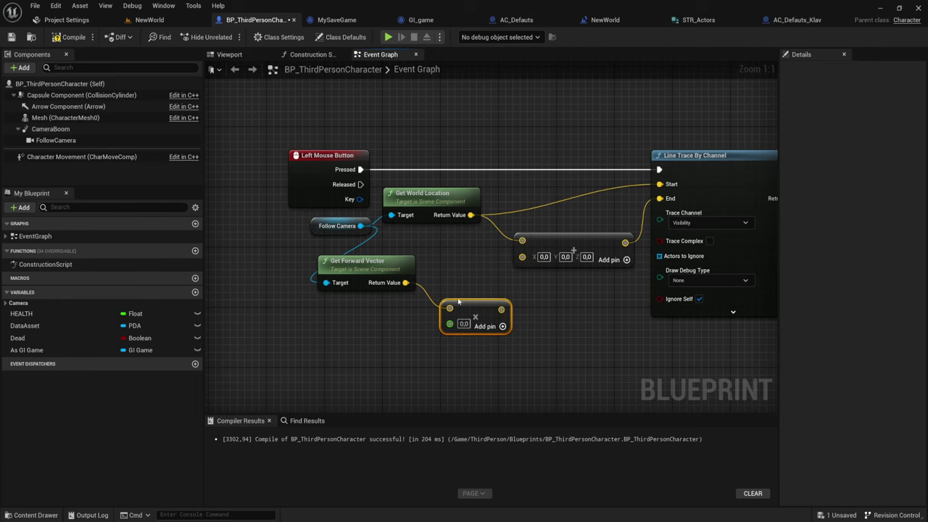
pyautogui.click(464, 325)
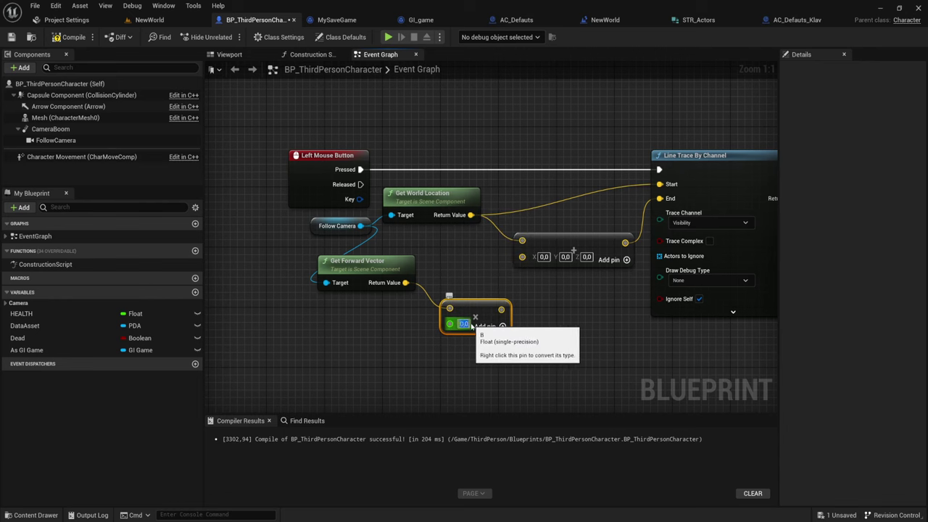
pyautogui.write('600')
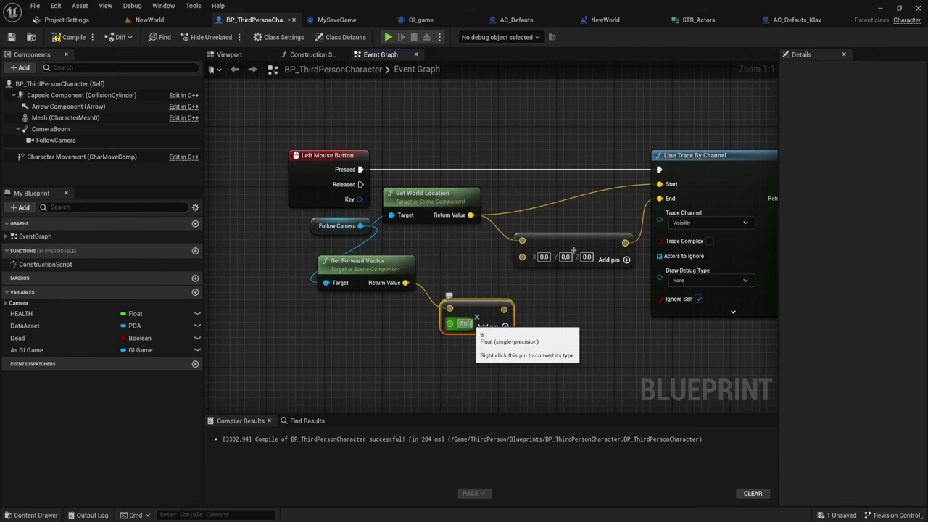
pyautogui.write('0')
pyautogui.press('Return')
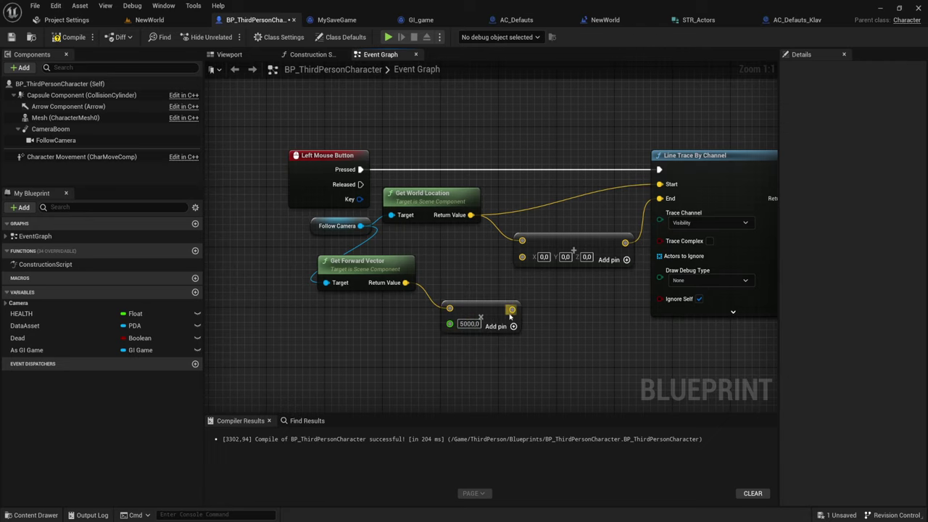
pyautogui.moveTo(512, 310); pyautogui.dragTo(522, 257)
pyautogui.moveTo(625, 242); pyautogui.dragTo(659, 198)
pyautogui.moveTo(479, 301); pyautogui.dragTo(479, 280)
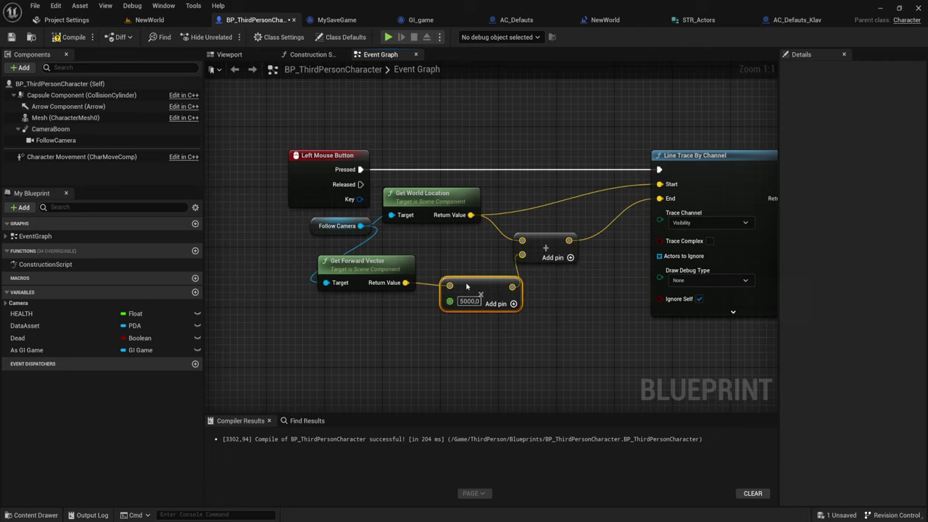
# Set the line trace's Draw Debug Type to For Duration.
pyautogui.moveTo(576, 285); pyautogui.dragTo(384, 278, button='right')
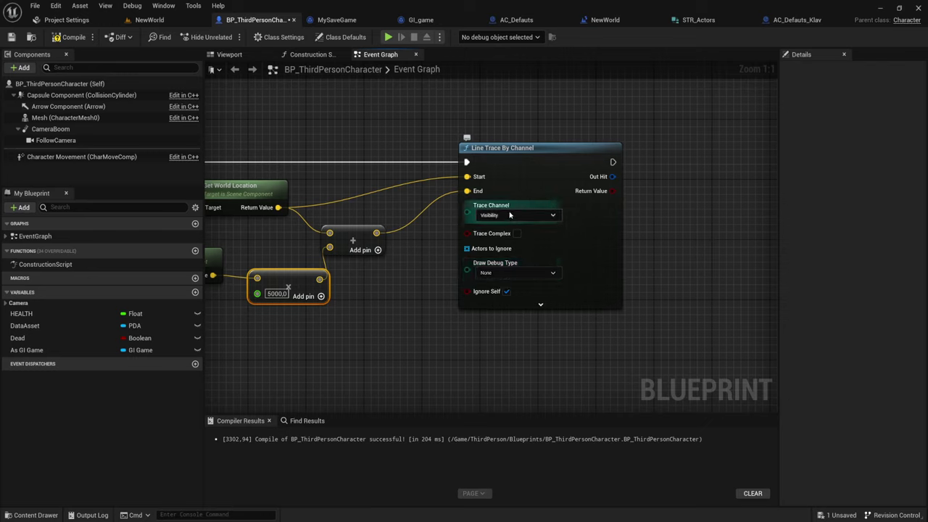
pyautogui.click(516, 273)
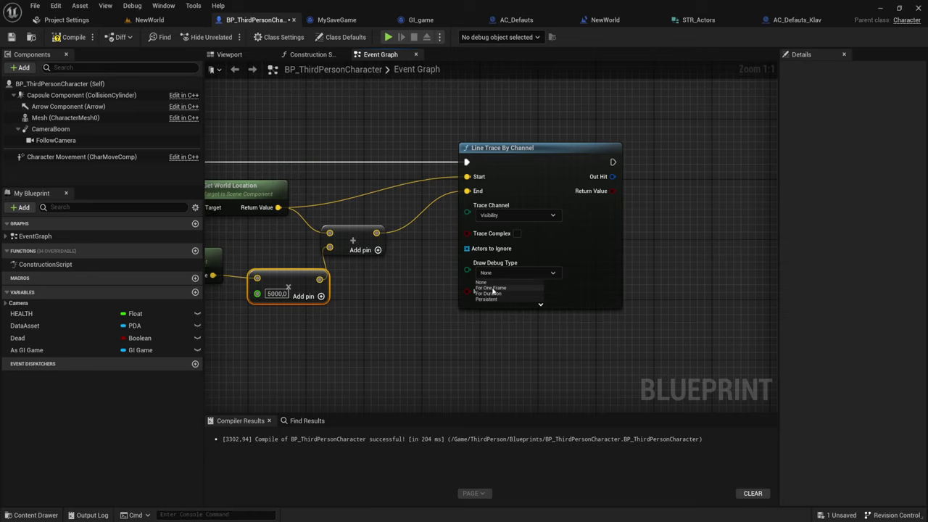
pyautogui.click(495, 288)
pyautogui.moveTo(619, 280); pyautogui.dragTo(446, 286, button='right')
pyautogui.click(453, 278)
pyautogui.click(443, 297)
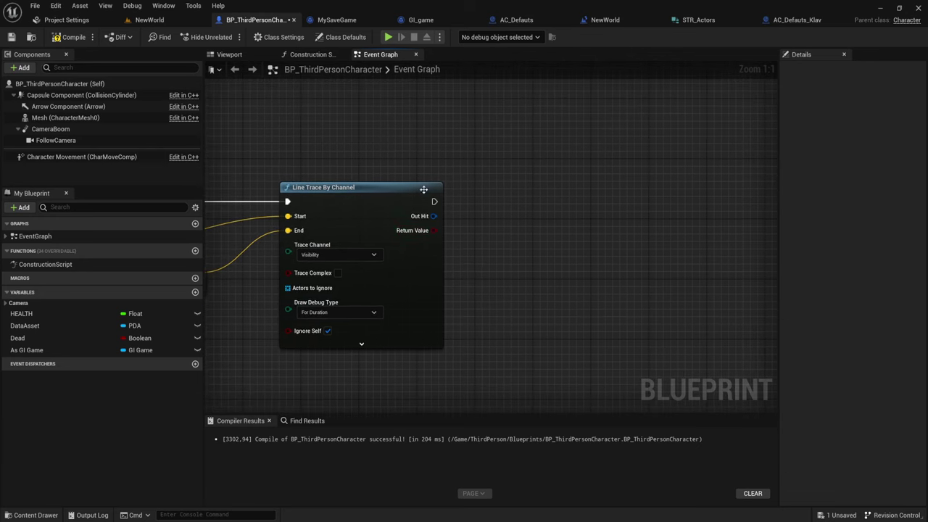
# Add a Break Hit Result node from the line trace's Out Hit and expand its pins.
pyautogui.moveTo(433, 216); pyautogui.dragTo(491, 245)
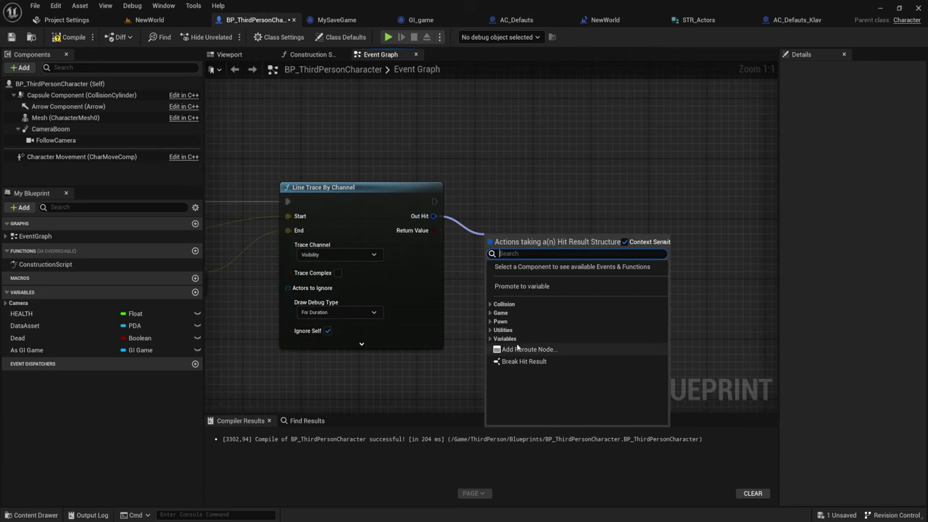
pyautogui.click(515, 360)
pyautogui.click(525, 280)
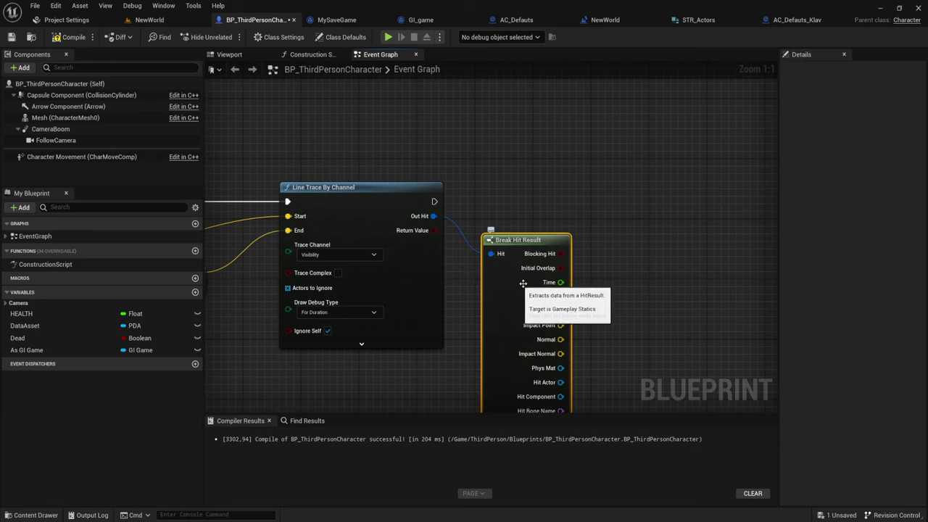
pyautogui.moveTo(513, 245); pyautogui.dragTo(453, 177, button='right')
# Place a Branch after the line trace, with the trace's Return Value as its Condition.
pyautogui.moveTo(375, 134); pyautogui.dragTo(517, 132)
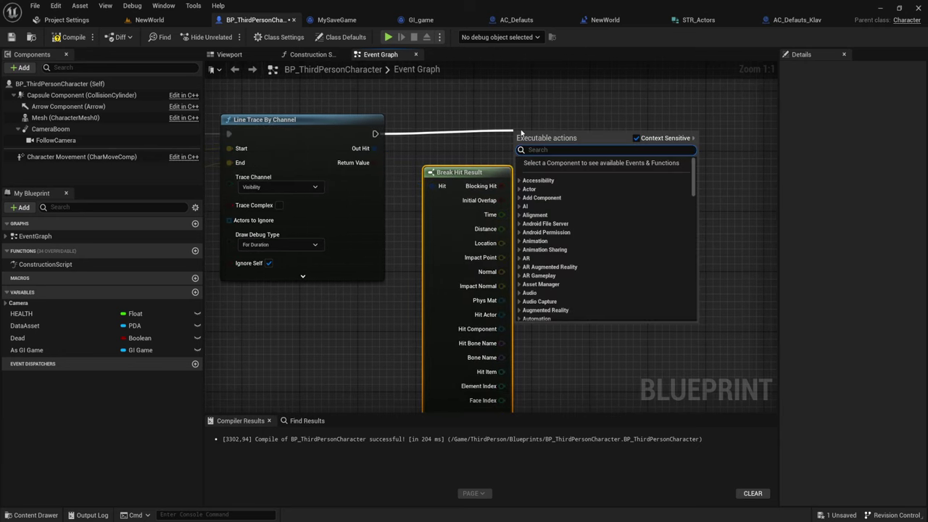
pyautogui.write('br')
pyautogui.press('Return')
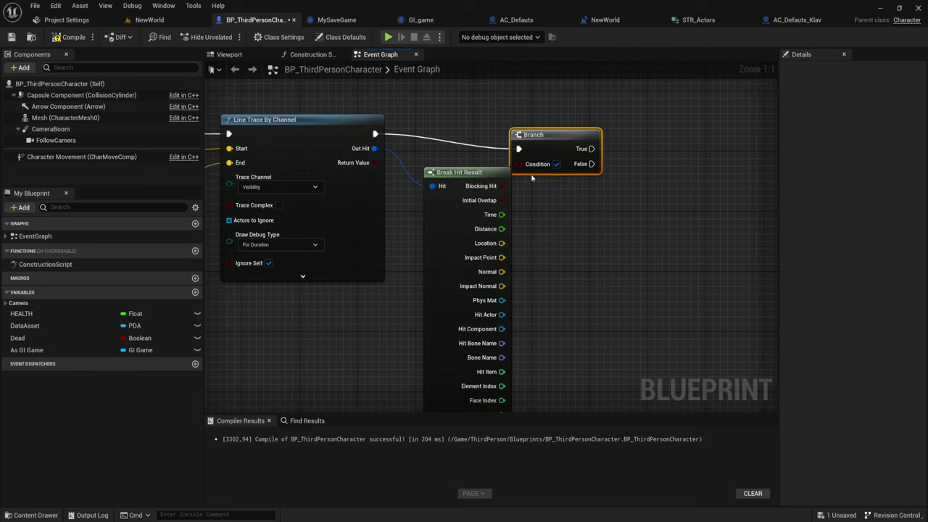
pyautogui.moveTo(533, 135); pyautogui.dragTo(562, 120)
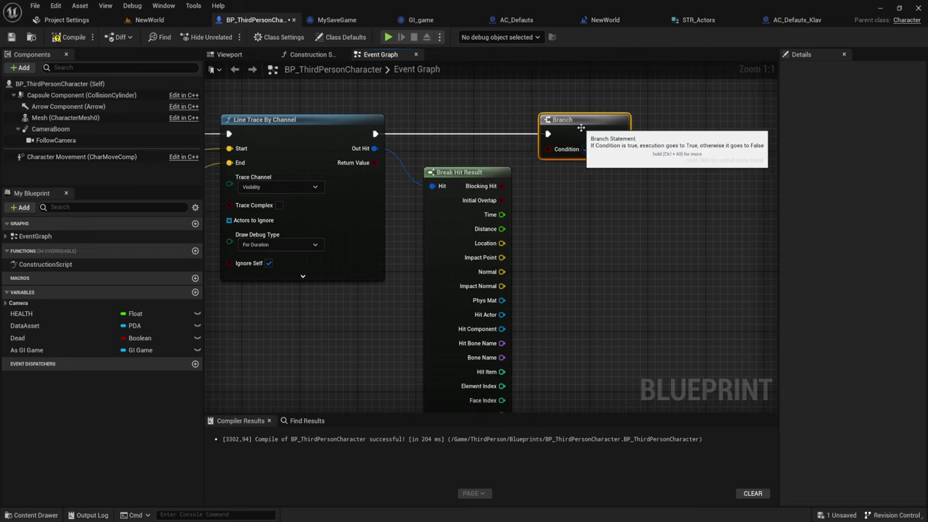
pyautogui.moveTo(530, 186); pyautogui.dragTo(477, 174, button='right')
pyautogui.moveTo(448, 173); pyautogui.dragTo(496, 150)
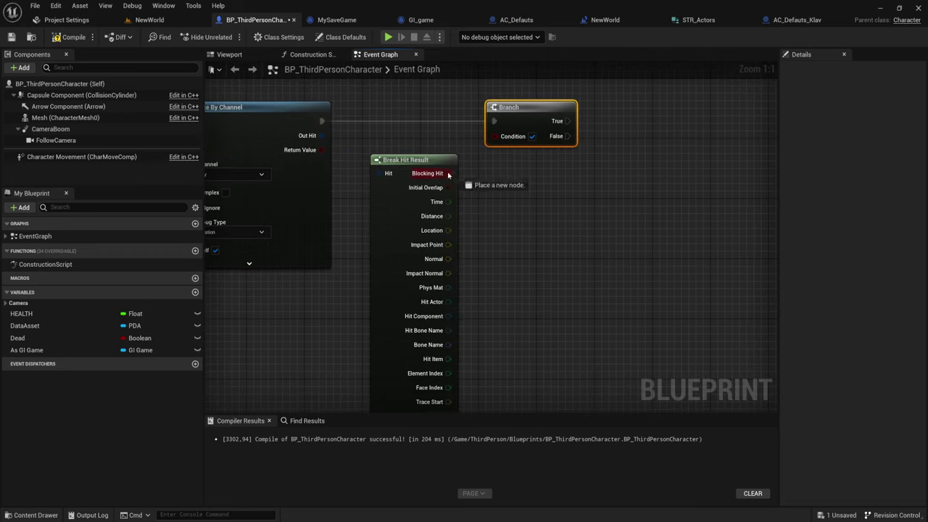
pyautogui.click(459, 160)
pyautogui.moveTo(449, 188); pyautogui.dragTo(493, 138)
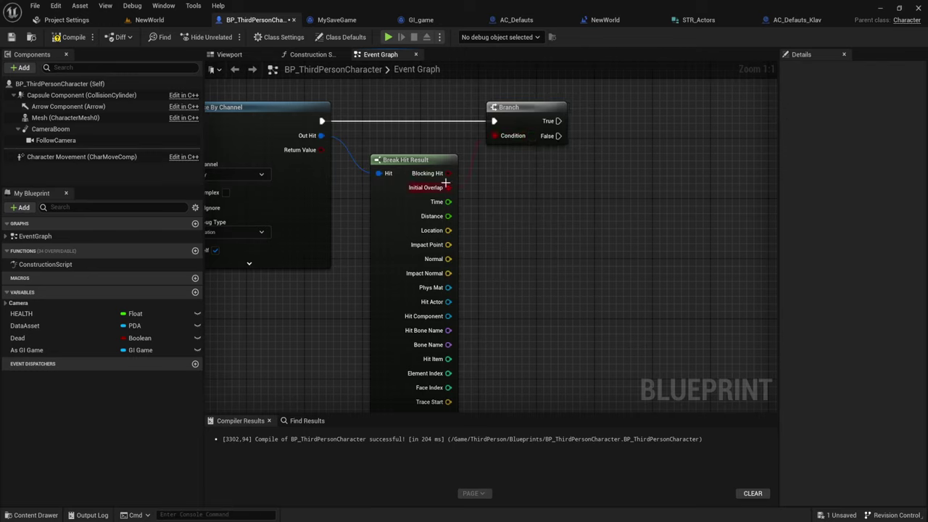
pyautogui.moveTo(414, 102); pyautogui.dragTo(547, 170)
pyautogui.moveTo(526, 121); pyautogui.dragTo(496, 121)
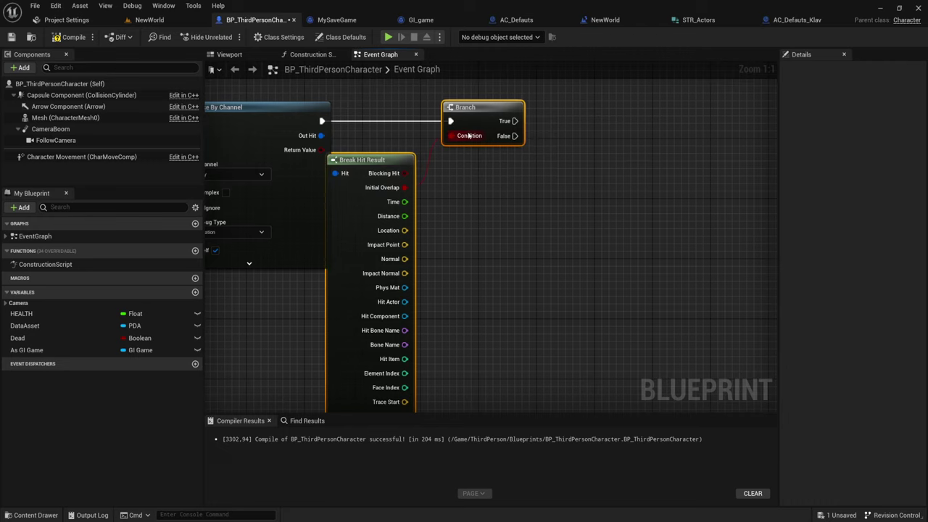
pyautogui.moveTo(321, 150); pyautogui.dragTo(465, 136)
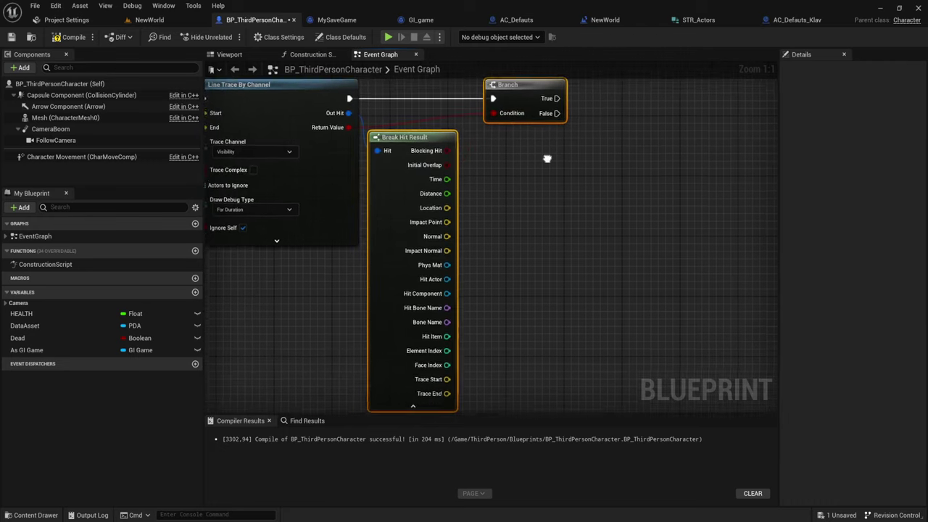
pyautogui.moveTo(520, 181); pyautogui.dragTo(488, 177, button='right')
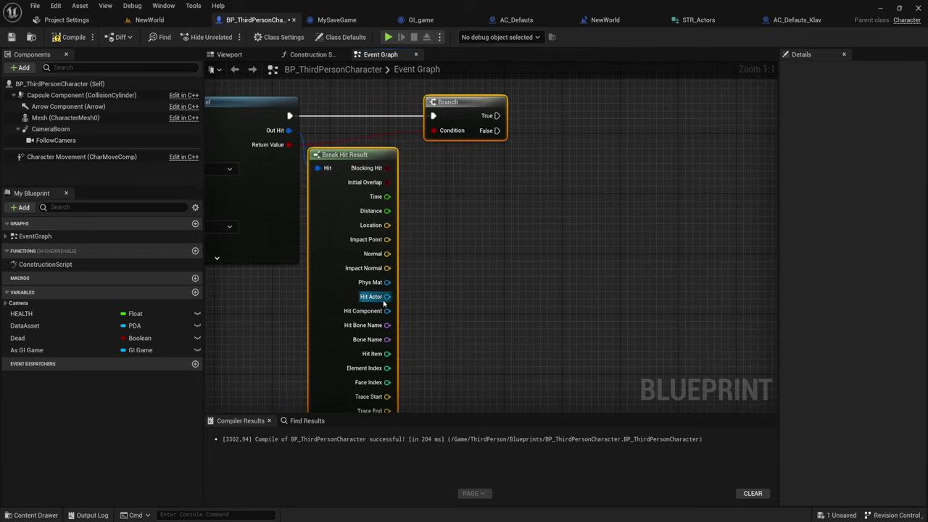
# Cast the Hit Actor to AC_Defauts.
pyautogui.moveTo(387, 296); pyautogui.dragTo(555, 233)
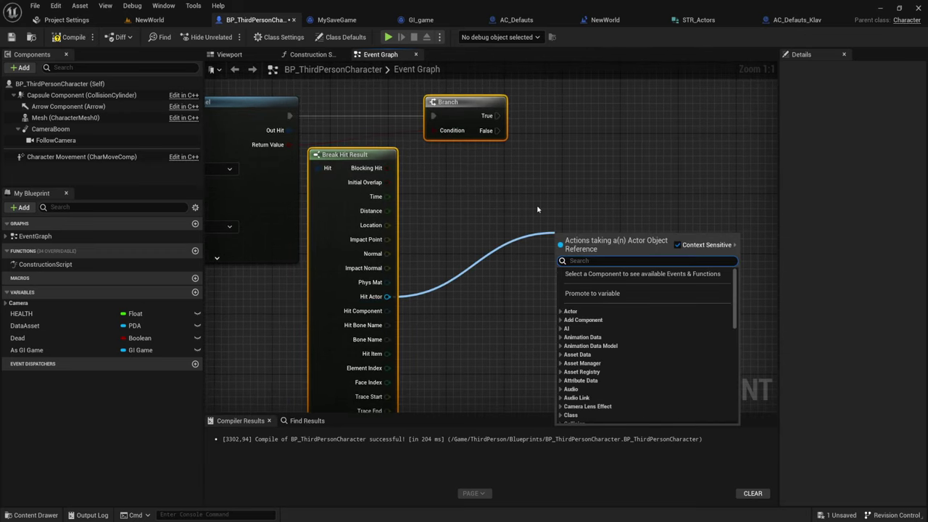
pyautogui.write('cast')
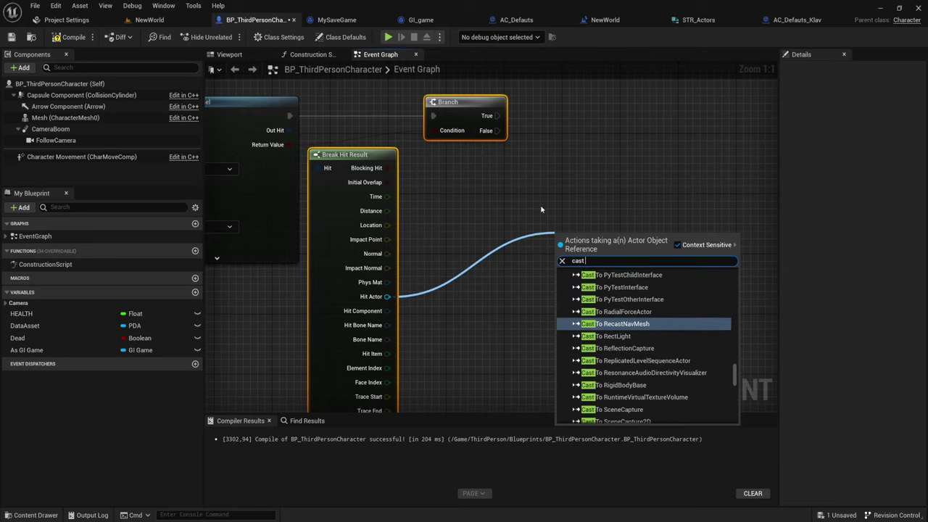
pyautogui.write(' to de')
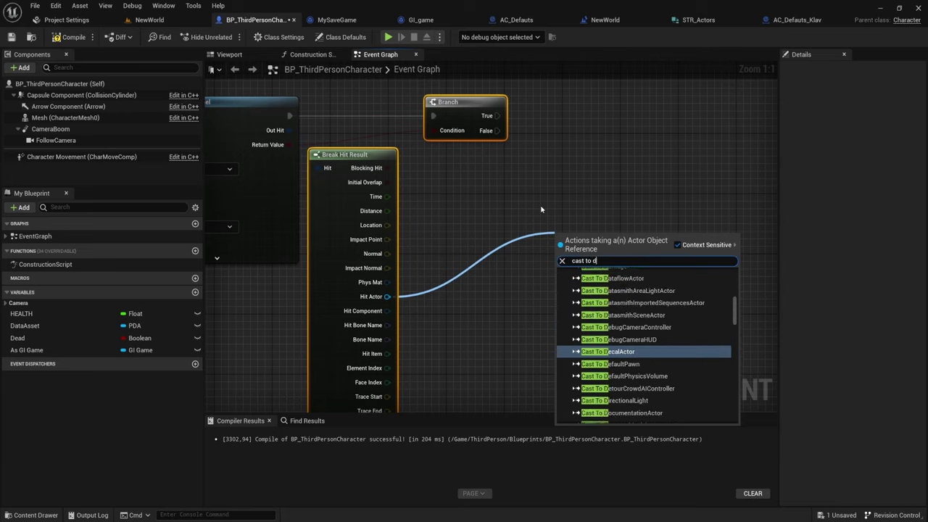
pyautogui.scroll(-3, 637, 351)
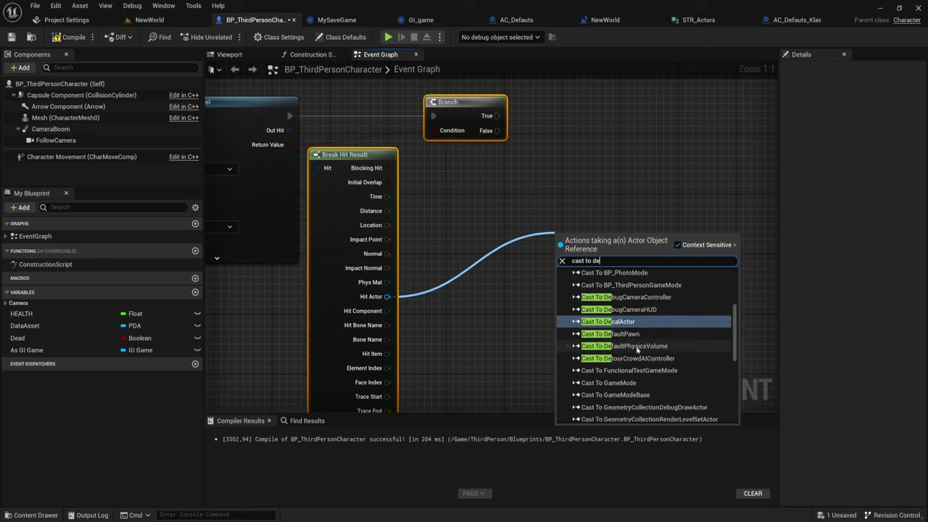
pyautogui.scroll(3, 637, 350)
pyautogui.press('BackSpace')
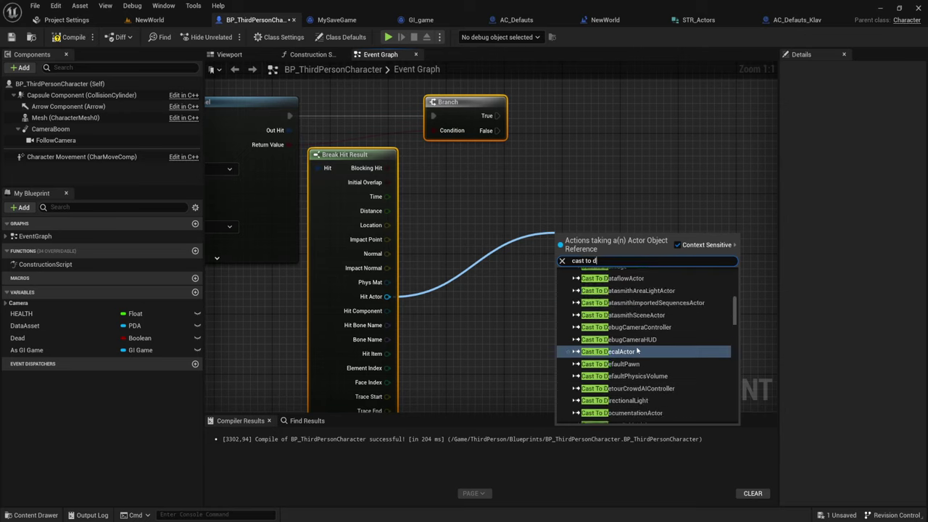
pyautogui.press('BackSpace')
pyautogui.write('ac_')
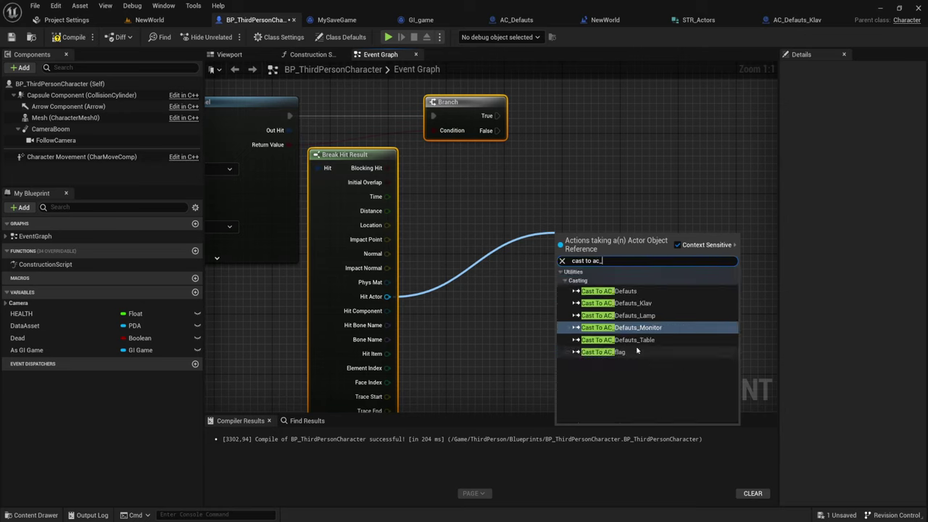
pyautogui.write('de')
pyautogui.click(609, 291)
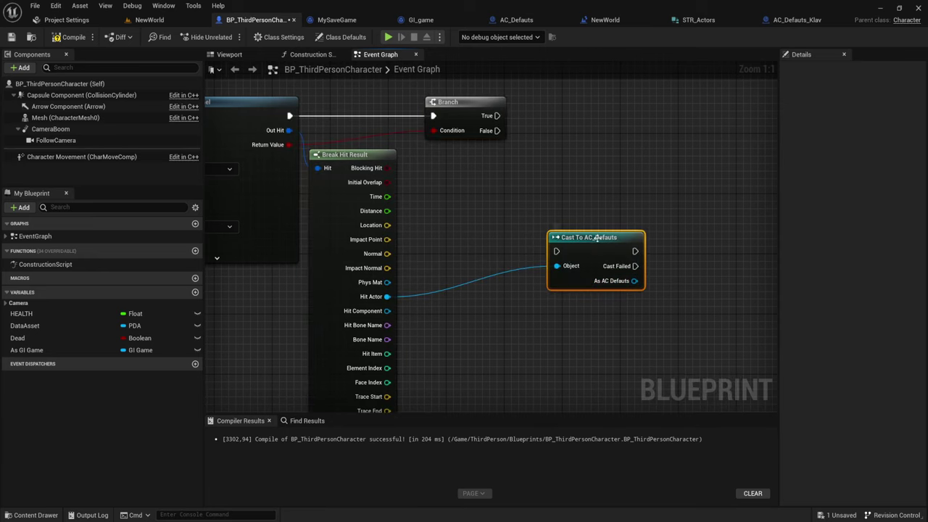
# Wire the Branch's True output into the AC_Defauts cast, placed beside the Branch.
pyautogui.moveTo(581, 241); pyautogui.dragTo(570, 109)
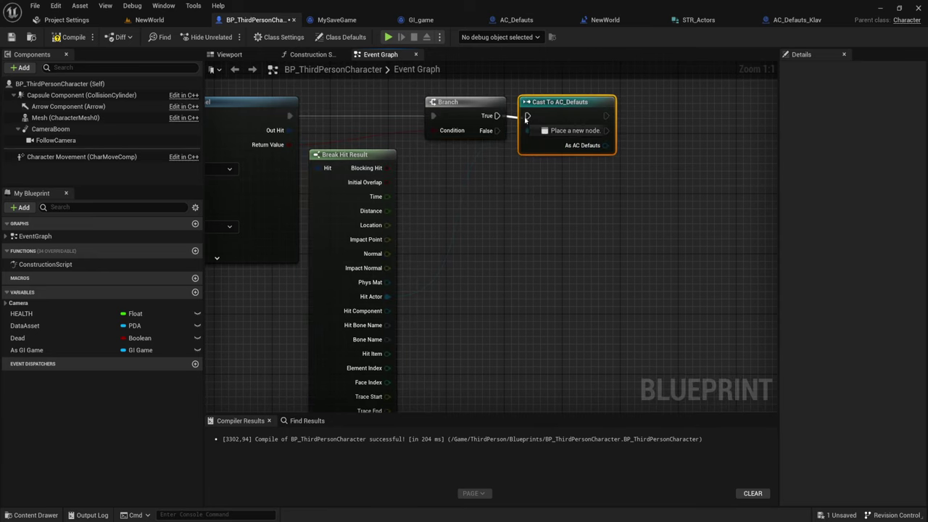
pyautogui.moveTo(497, 116); pyautogui.dragTo(528, 115)
pyautogui.moveTo(606, 248); pyautogui.dragTo(490, 275, button='right')
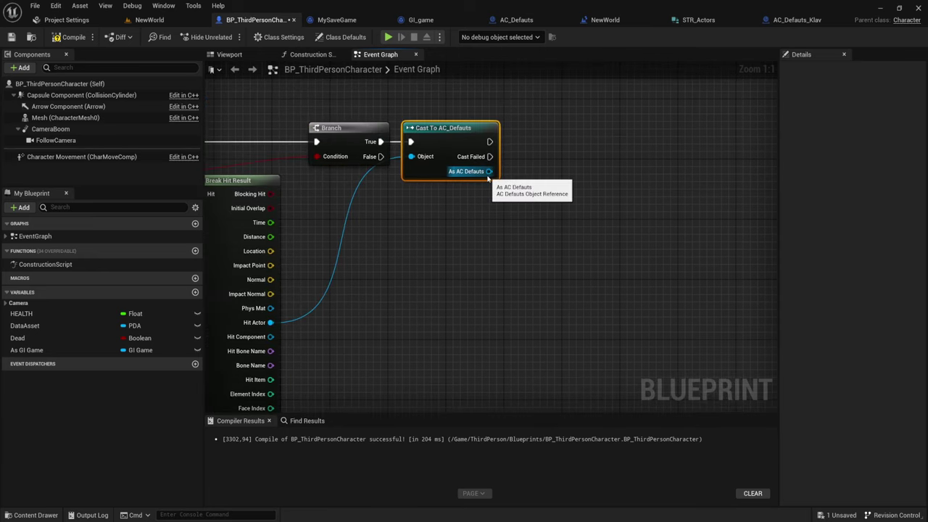
pyautogui.moveTo(483, 195); pyautogui.dragTo(463, 232, button='right')
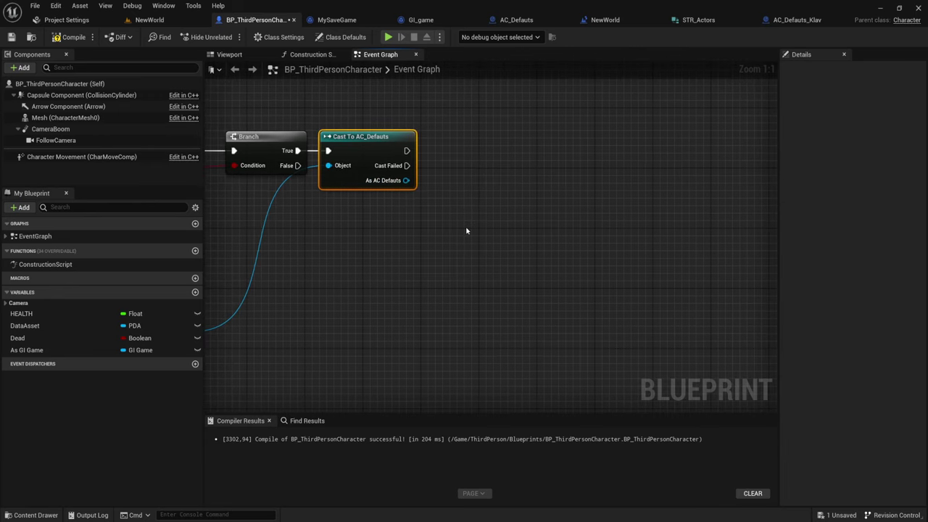
pyautogui.moveTo(443, 233)
pyautogui.mouseDown(button='right')
pyautogui.moveTo(486, 213)
pyautogui.moveTo(438, 234)
pyautogui.mouseUp(button='right')
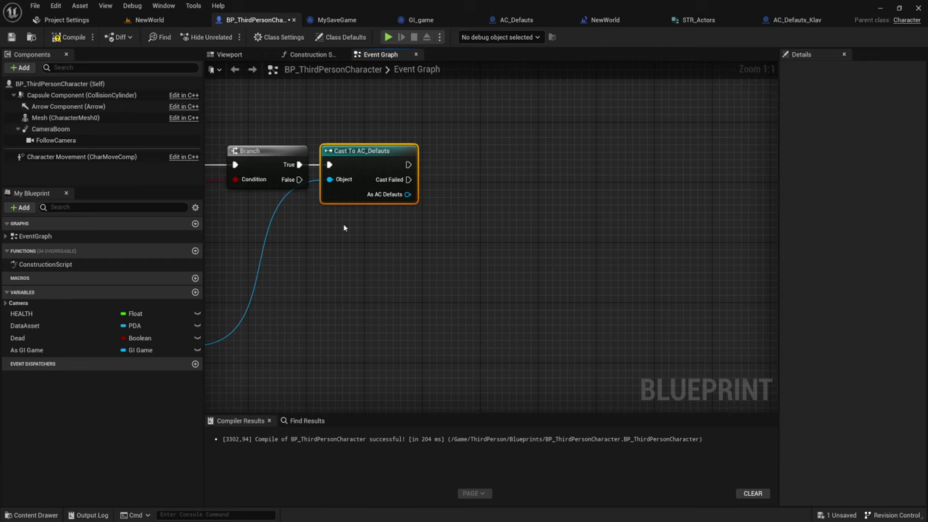
pyautogui.moveTo(344, 228); pyautogui.dragTo(337, 234, button='right')
pyautogui.moveTo(408, 230); pyautogui.dragTo(383, 233, button='right')
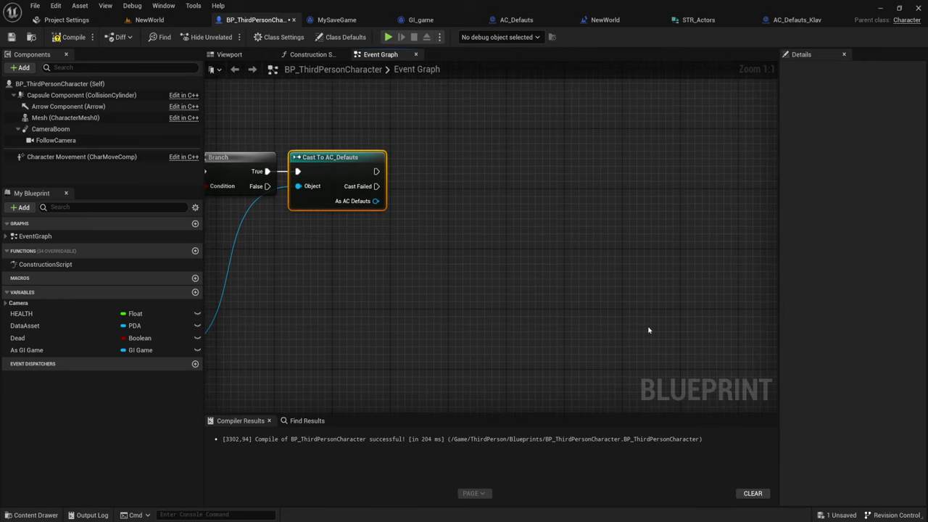
pyautogui.moveTo(323, 169); pyautogui.dragTo(337, 169)
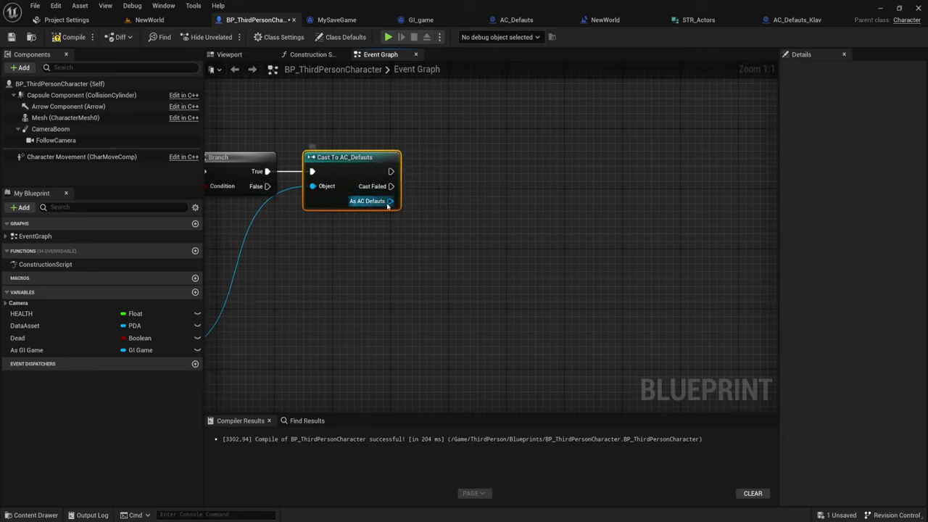
# Call Destroy Actor on the cast result with Is Destroy? ticked.
pyautogui.moveTo(389, 203); pyautogui.dragTo(445, 190)
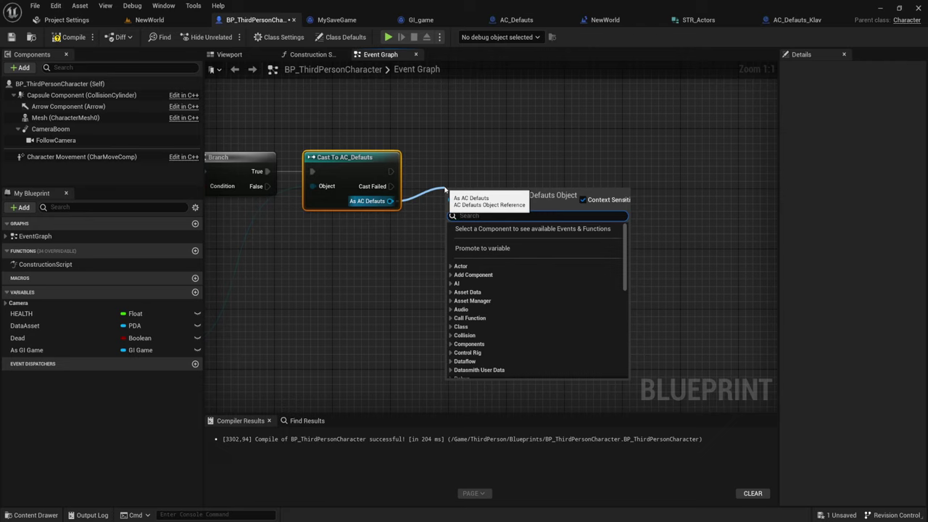
pyautogui.write('De')
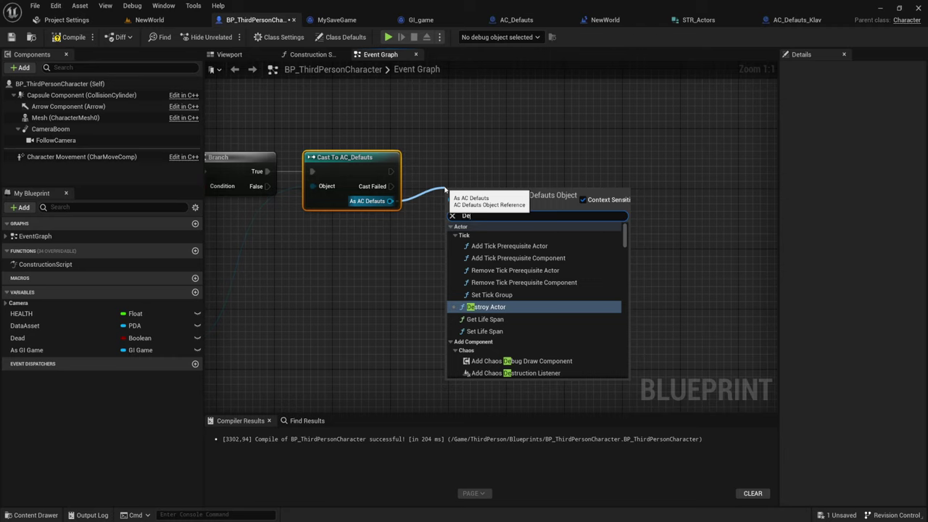
pyautogui.write('str')
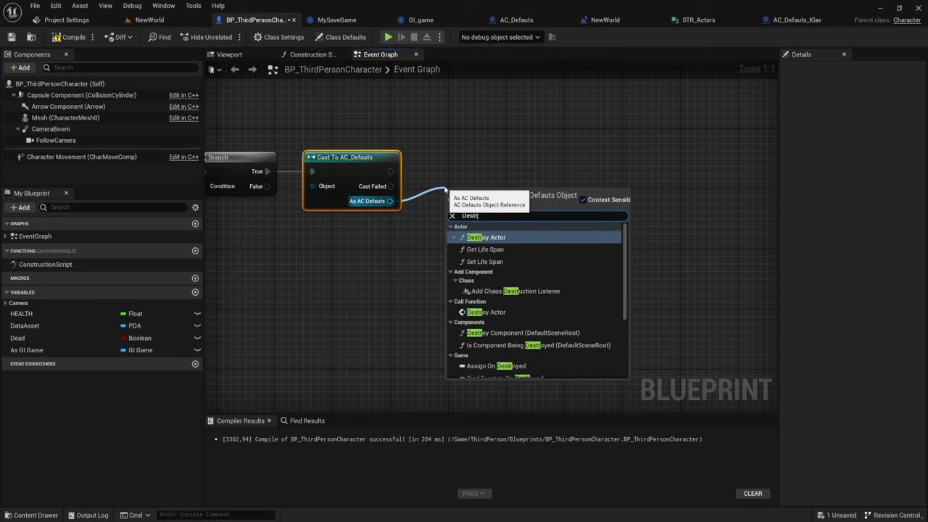
pyautogui.click(484, 312)
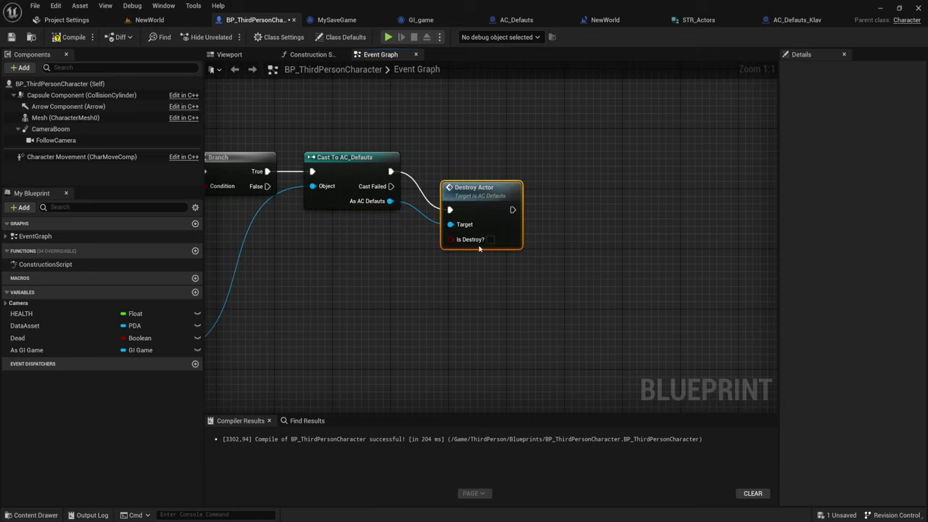
pyautogui.moveTo(476, 206); pyautogui.dragTo(454, 168)
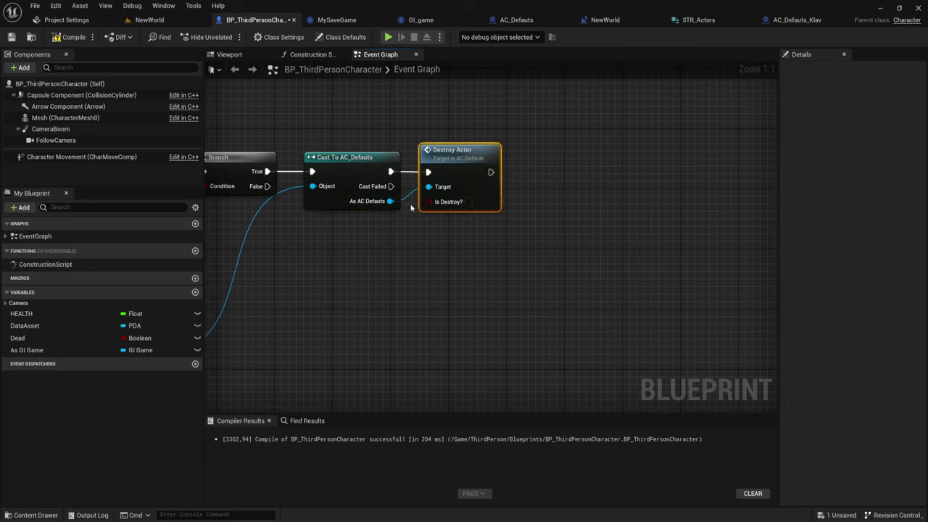
pyautogui.click(468, 203)
# Inspect the As GI Game SET node and its GI_game cast chain in the graph.
pyautogui.moveTo(539, 201); pyautogui.dragTo(524, 255, button='right')
pyautogui.scroll(-1, 507, 239)
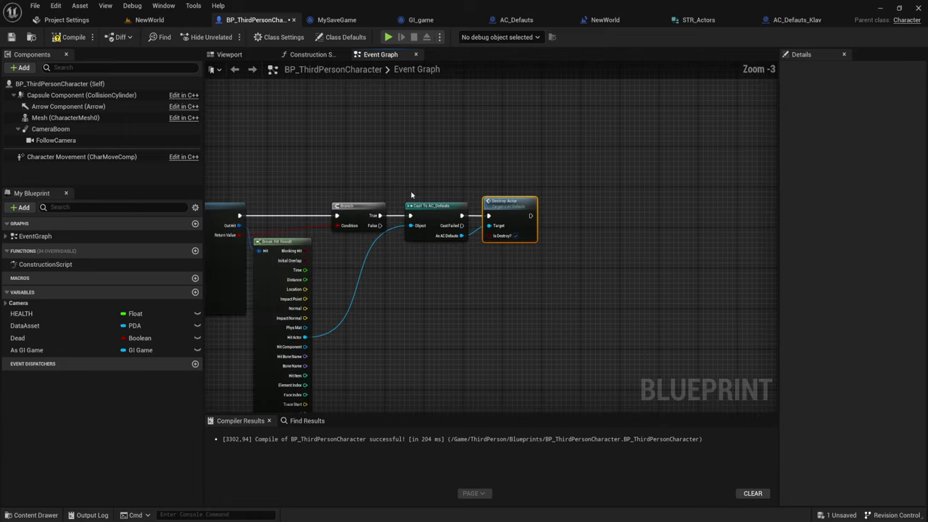
pyautogui.scroll(-2, 464, 218)
pyautogui.scroll(-1, 428, 200)
pyautogui.scroll(-1, 405, 190)
pyautogui.moveTo(405, 189)
pyautogui.mouseDown(button='right')
pyautogui.moveTo(517, 162)
pyautogui.moveTo(385, 368)
pyautogui.mouseUp(button='right')
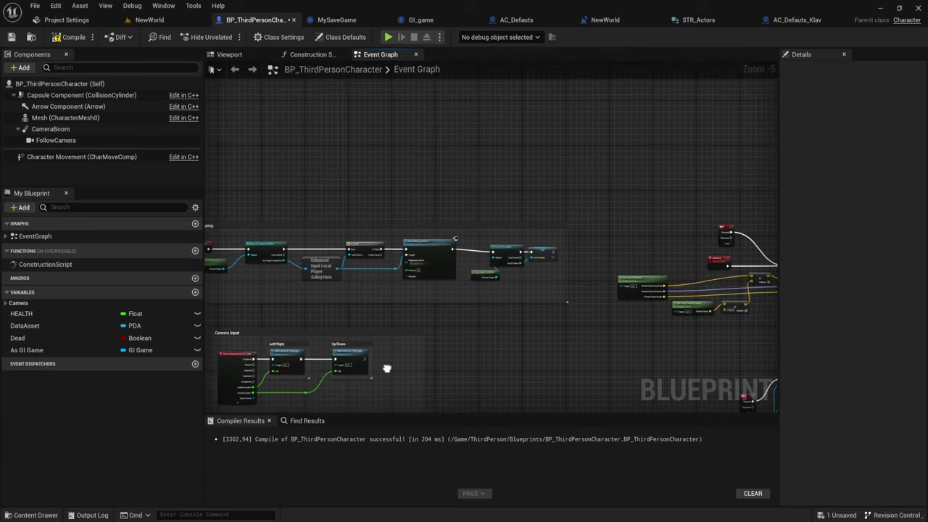
pyautogui.scroll(1, 385, 368)
pyautogui.scroll(2, 467, 259)
pyautogui.scroll(1, 467, 260)
pyautogui.click(478, 190)
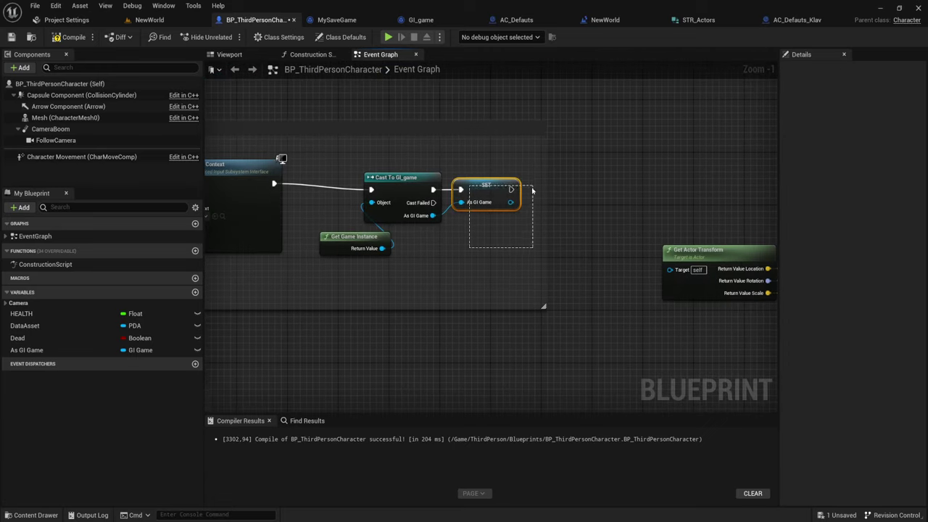
pyautogui.moveTo(487, 234); pyautogui.dragTo(462, 234, button='right')
pyautogui.moveTo(281, 158); pyautogui.dragTo(461, 272)
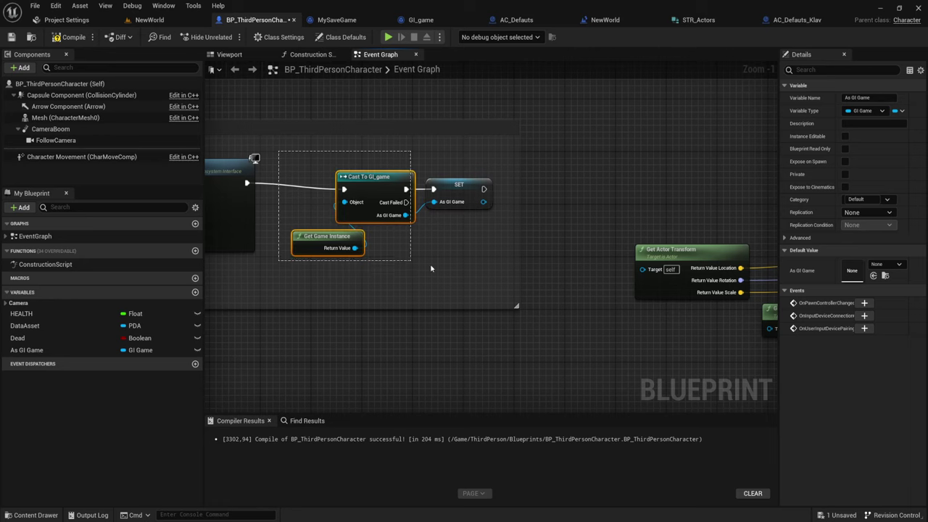
pyautogui.scroll(-4, 461, 272)
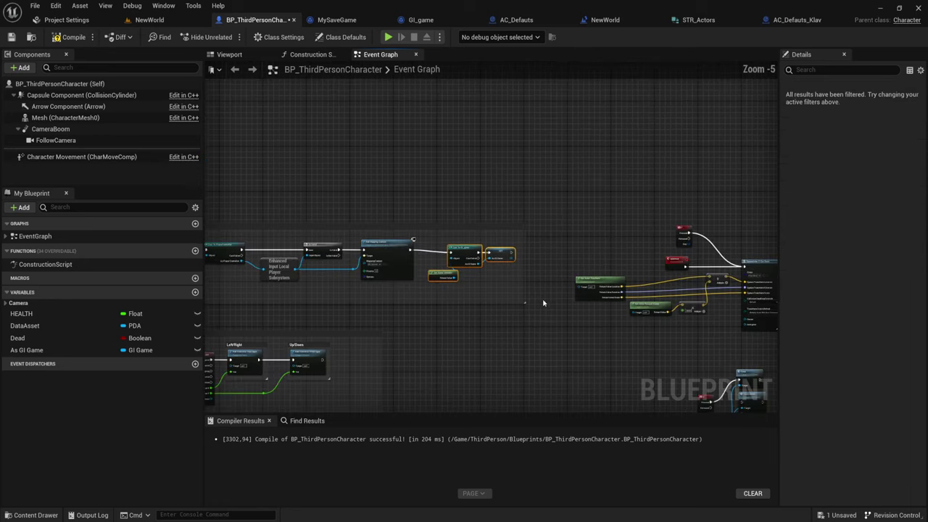
# Drop an As GI Game getter beside Destroy Actor, then switch to the GI_game blueprint.
pyautogui.moveTo(542, 304); pyautogui.dragTo(505, 131, button='right')
pyautogui.scroll(5, 522, 216)
pyautogui.moveTo(522, 216); pyautogui.dragTo(425, 239, button='right')
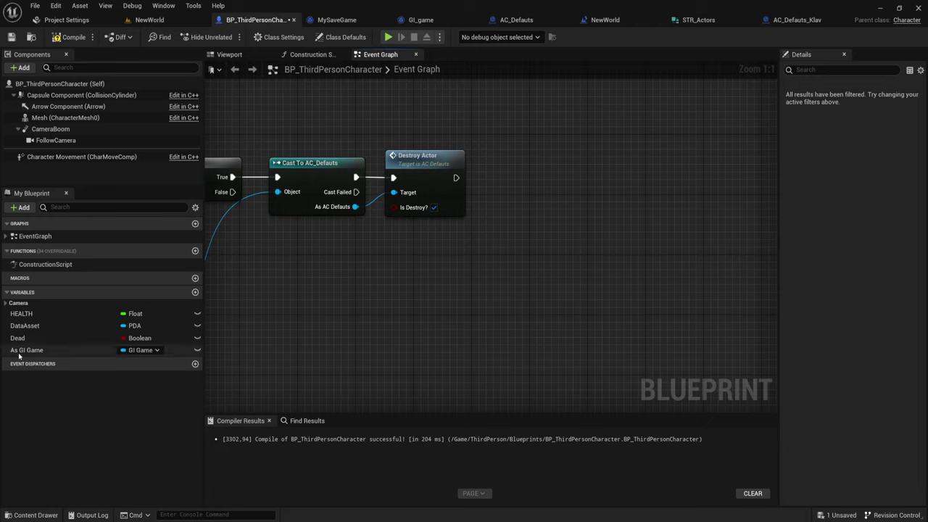
pyautogui.moveTo(29, 351)
pyautogui.keyDown('ctrl'); pyautogui.mouseDown()
pyautogui.moveTo(450, 253)
pyautogui.moveTo(546, 149)
pyautogui.mouseUp(); pyautogui.keyUp('ctrl')
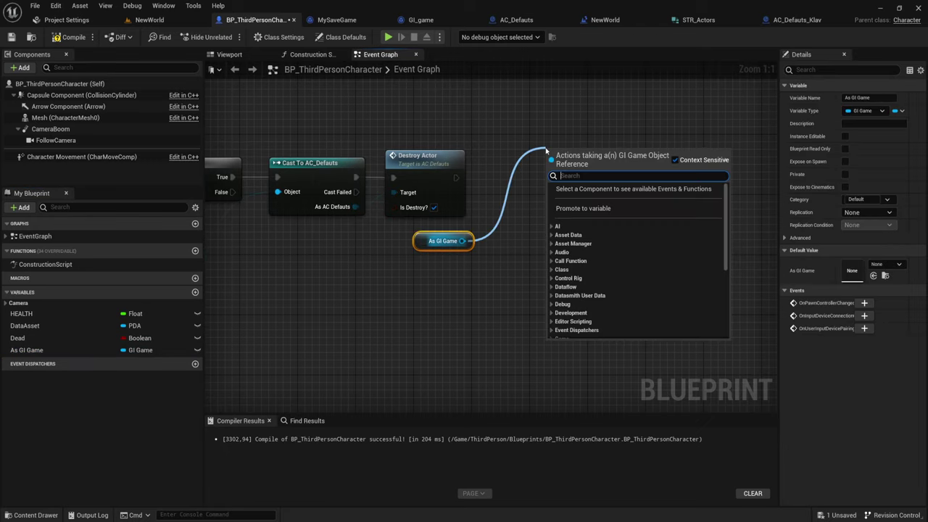
pyautogui.click(573, 101)
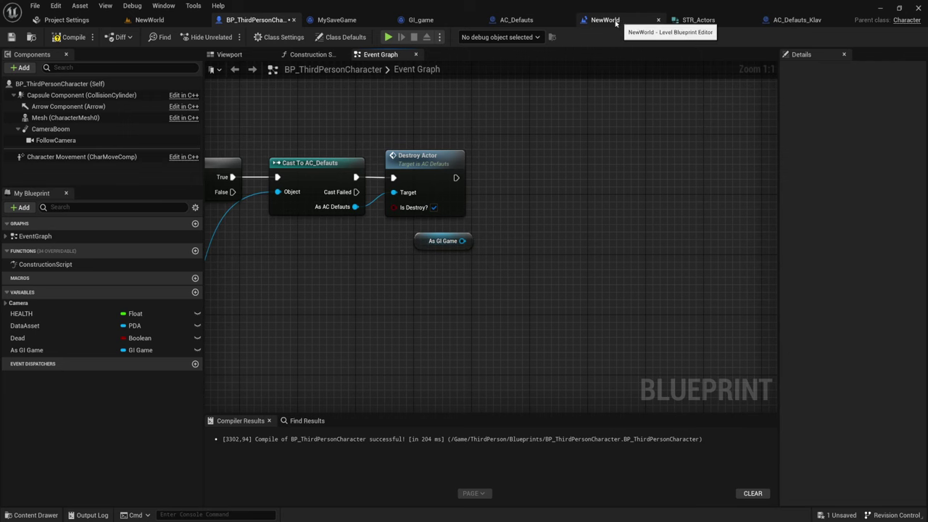
pyautogui.click(454, 21)
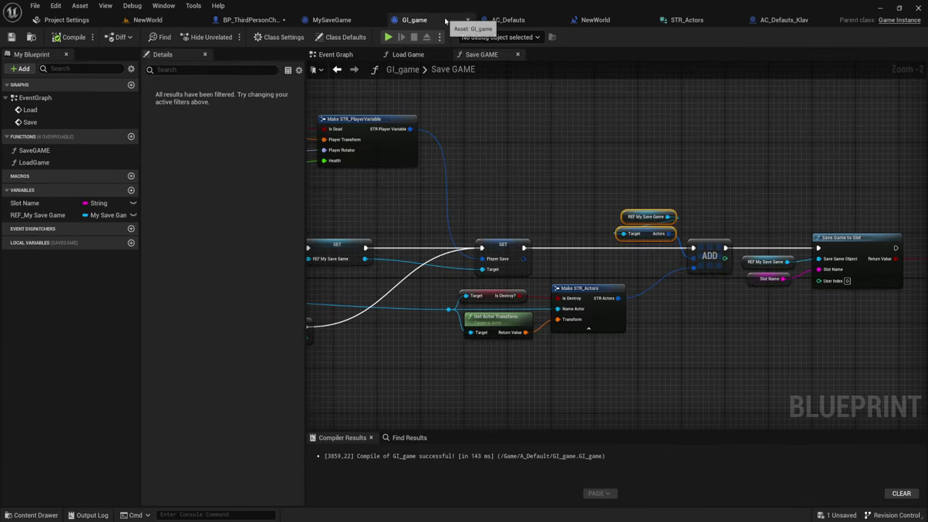
# Add a new function named UpdateActor to GI_game.
pyautogui.click(131, 136)
pyautogui.write('Update')
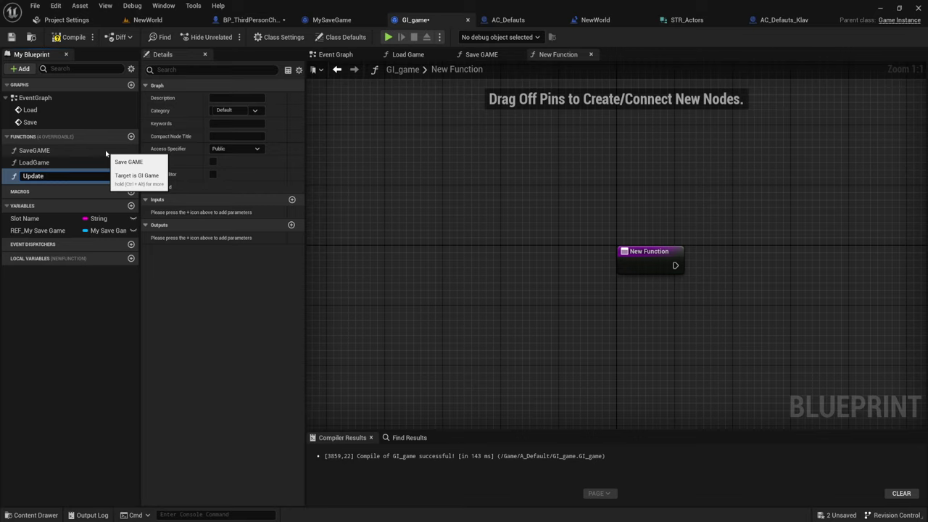
pyautogui.write('Actor')
pyautogui.press('Return')
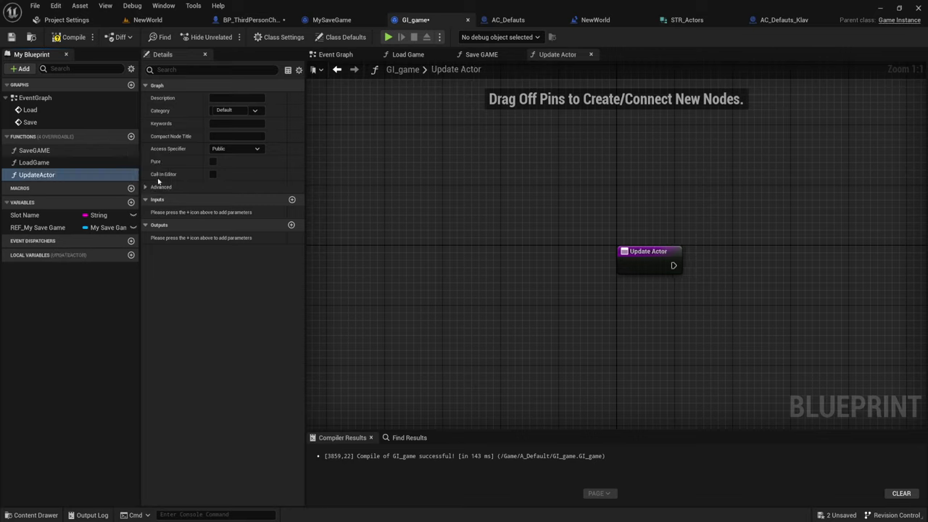
pyautogui.moveTo(632, 297); pyautogui.dragTo(443, 265, button='right')
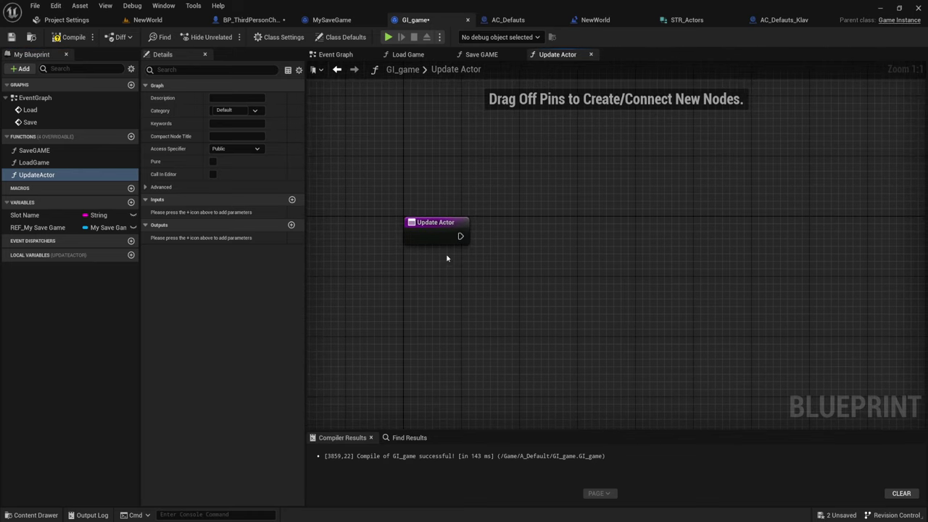
pyautogui.moveTo(375, 218); pyautogui.dragTo(508, 282)
pyautogui.moveTo(508, 282); pyautogui.dragTo(463, 279, button='right')
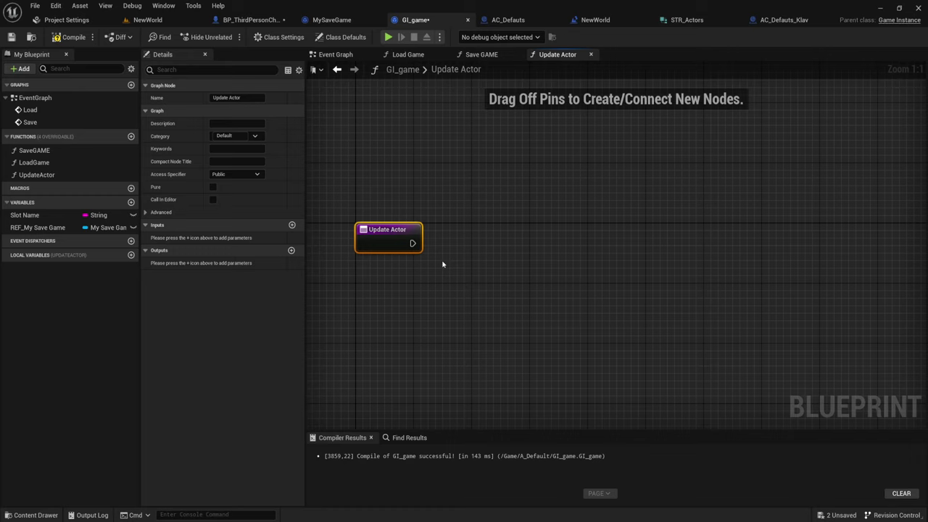
pyautogui.moveTo(439, 252); pyautogui.dragTo(424, 260, button='right')
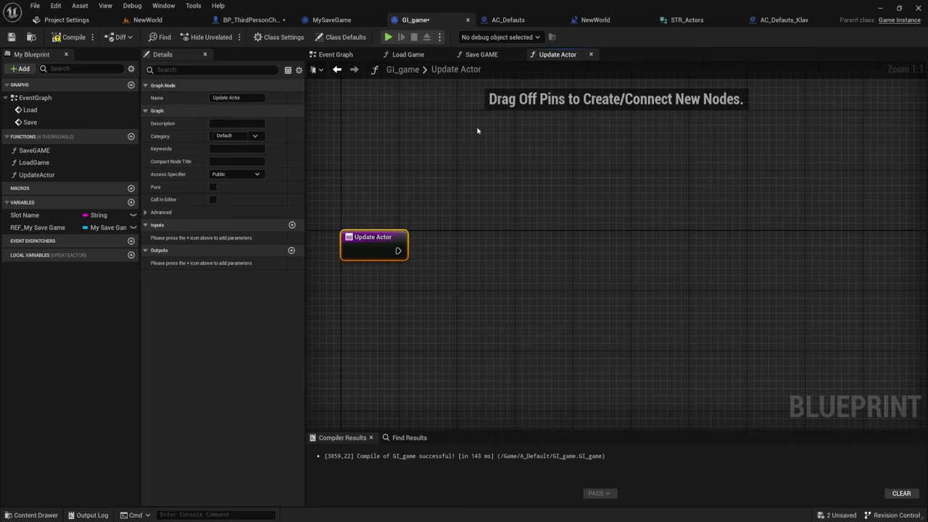
# Open the Load Game graph and select its slot-loading, cast and SET nodes.
pyautogui.click(408, 56)
pyautogui.moveTo(625, 226)
pyautogui.mouseDown(button='right')
pyautogui.moveTo(483, 394)
pyautogui.moveTo(515, 386)
pyautogui.mouseUp(button='right')
pyautogui.moveTo(340, 161)
pyautogui.mouseDown()
pyautogui.moveTo(655, 212)
pyautogui.moveTo(622, 207)
pyautogui.mouseUp()
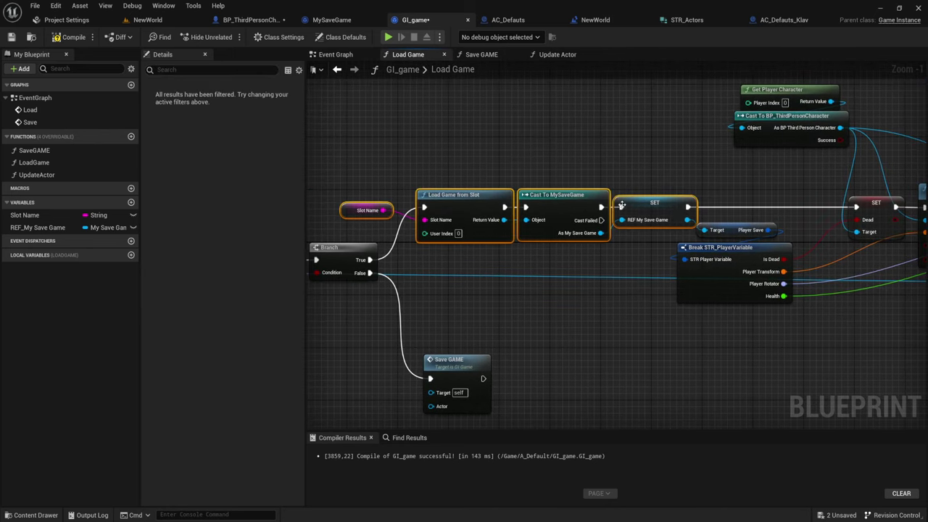
# Copy the Load Game slot-loading, cast and SET nodes into Update Actor, wired after its entry node.
pyautogui.rightClick(545, 198)
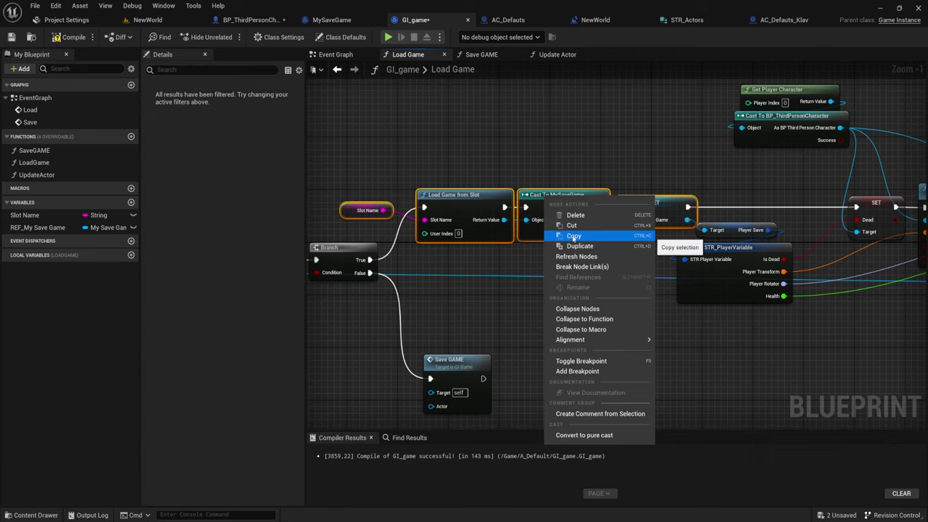
pyautogui.click(573, 236)
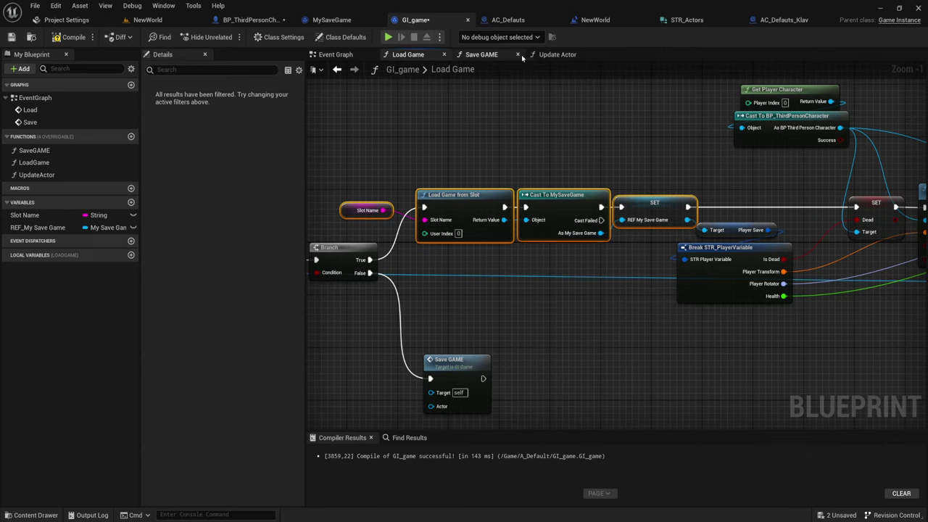
pyautogui.click(558, 54)
pyautogui.moveTo(429, 198); pyautogui.dragTo(487, 203, button='right')
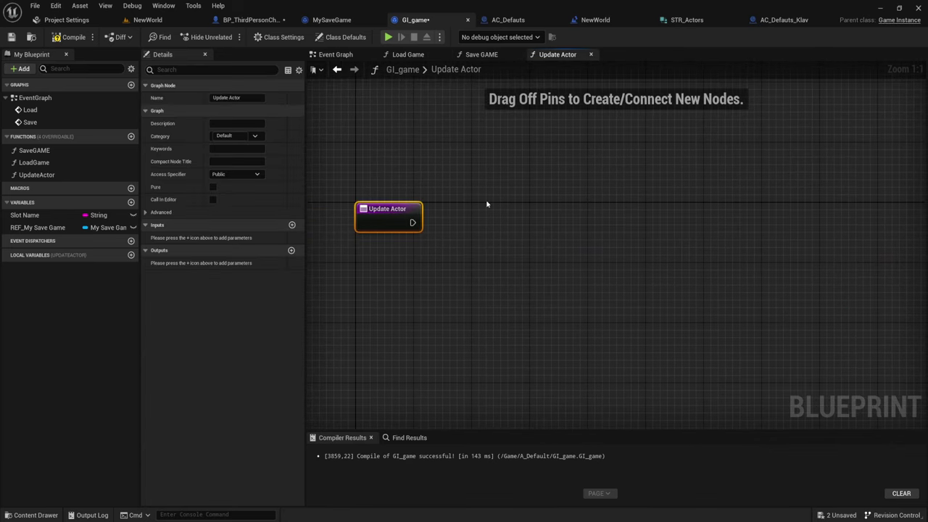
pyautogui.hotkey('ctrl', 'v')
pyautogui.moveTo(482, 205); pyautogui.dragTo(482, 231)
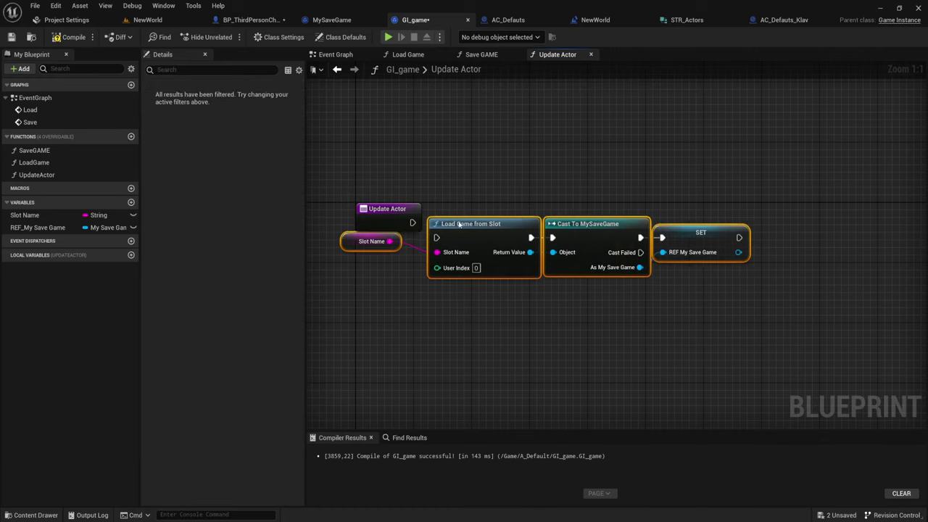
pyautogui.moveTo(493, 182); pyautogui.dragTo(755, 297)
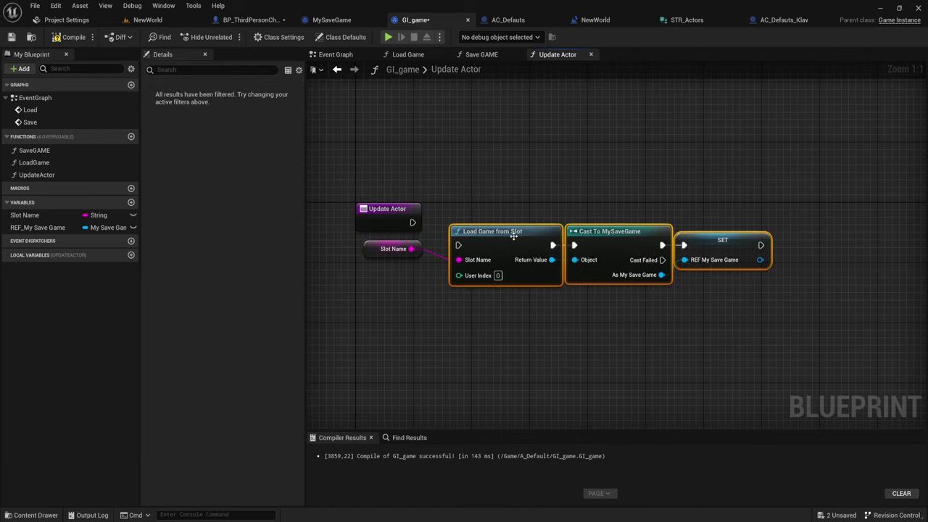
pyautogui.moveTo(511, 237); pyautogui.dragTo(511, 216)
pyautogui.moveTo(413, 222); pyautogui.dragTo(458, 222)
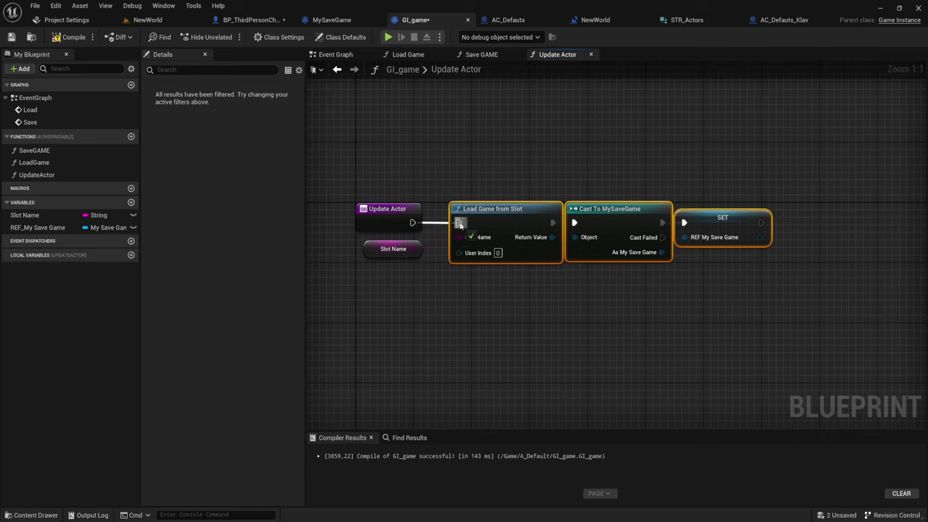
pyautogui.moveTo(626, 325); pyautogui.dragTo(525, 307, button='right')
# Add a Get Actors node from the saved game reference.
pyautogui.rightClick(623, 263)
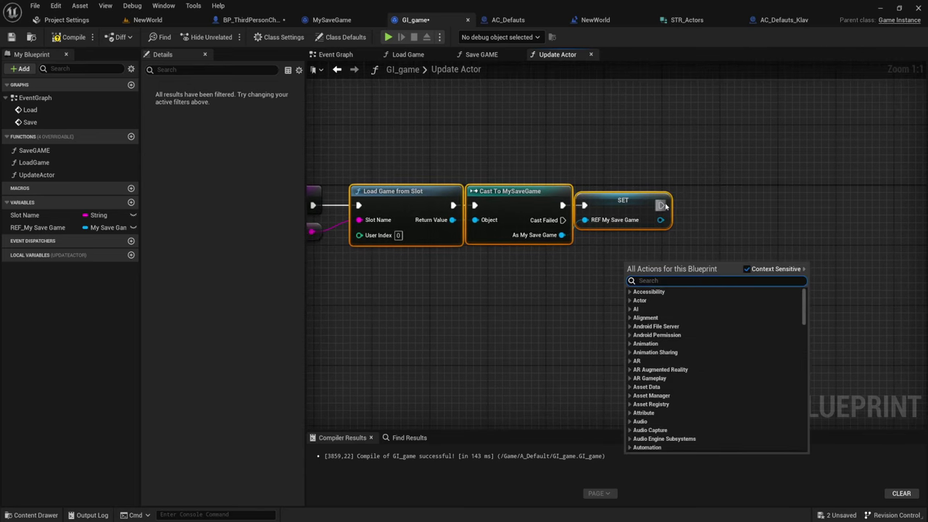
pyautogui.moveTo(660, 220); pyautogui.dragTo(703, 225)
pyautogui.write('a')
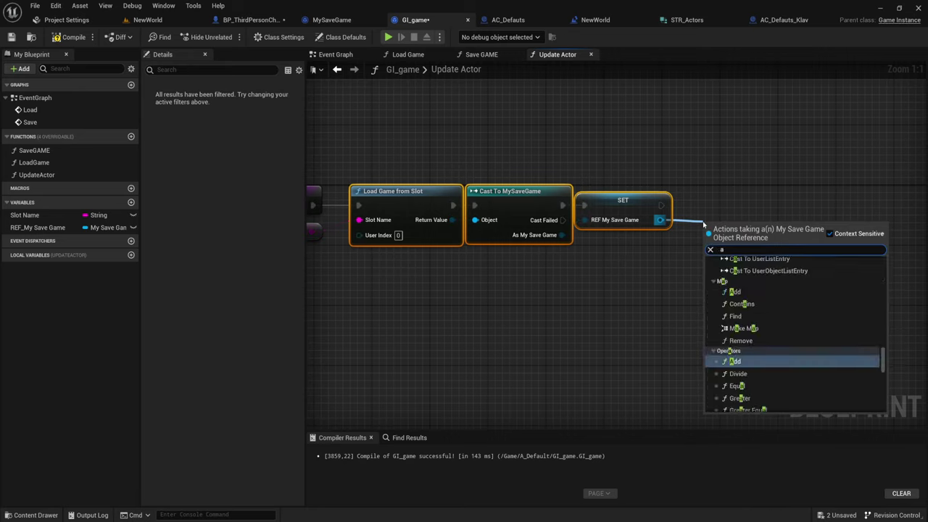
pyautogui.press('BackSpace')
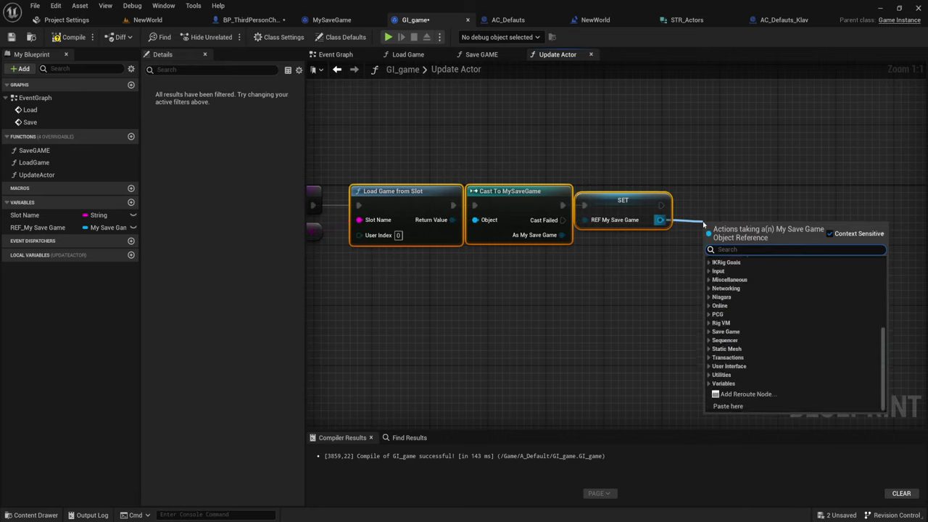
pyautogui.write('c')
pyautogui.press('BackSpace')
pyautogui.write('get actors')
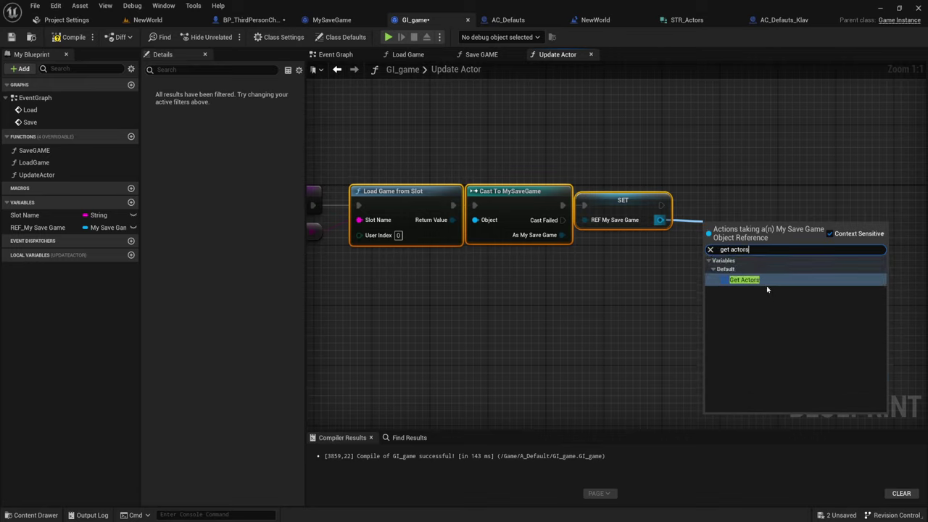
pyautogui.click(767, 282)
pyautogui.moveTo(775, 311)
pyautogui.mouseDown(button='right')
pyautogui.moveTo(591, 281)
pyautogui.moveTo(559, 294)
pyautogui.mouseUp(button='right')
# Loop over the Actors array with a For Each Loop that runs after SET.
pyautogui.moveTo(504, 214); pyautogui.dragTo(591, 176)
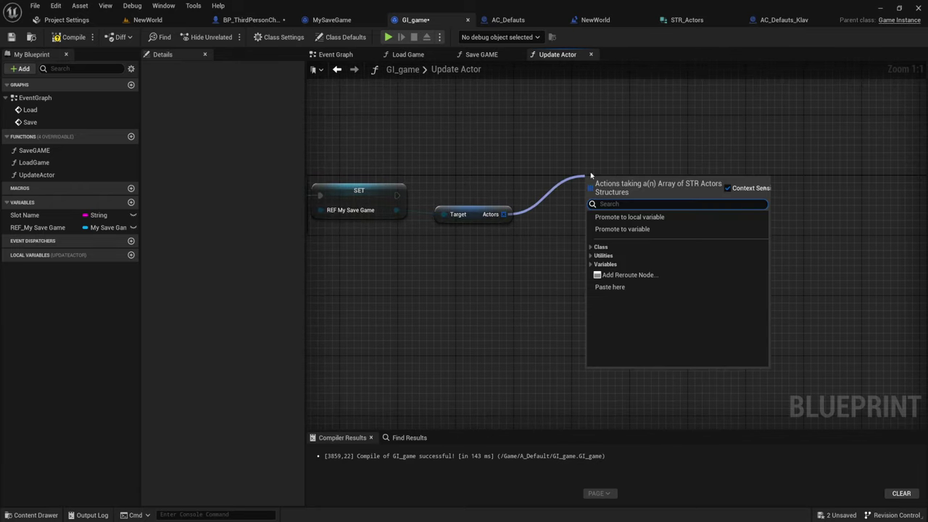
pyautogui.write('for')
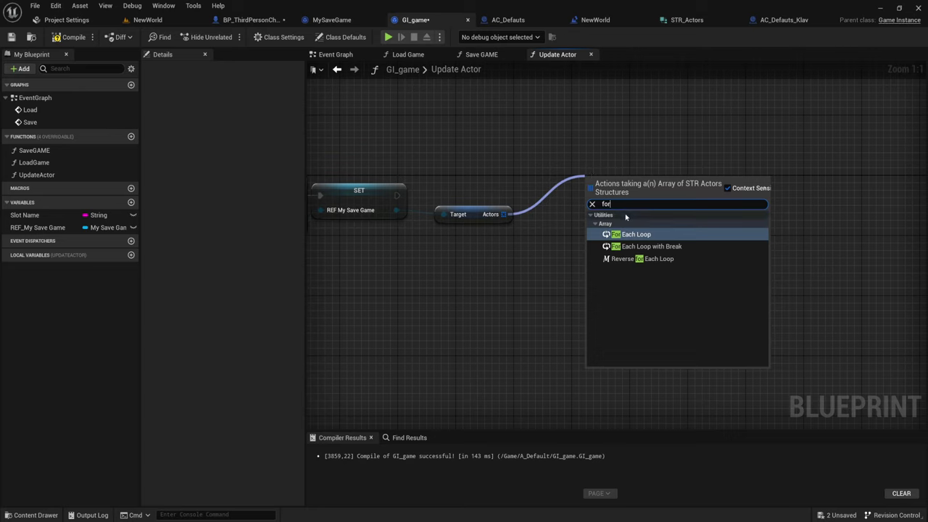
pyautogui.press('Return')
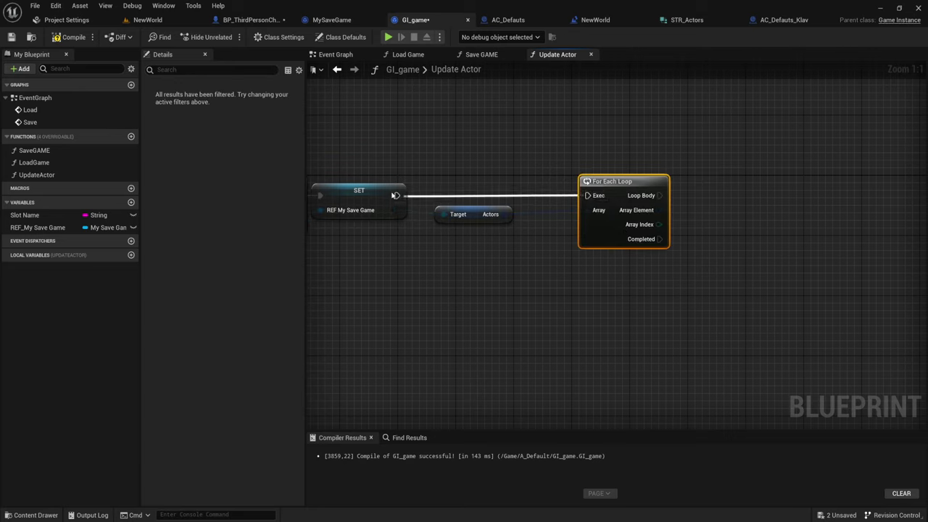
pyautogui.moveTo(396, 195)
pyautogui.mouseDown()
pyautogui.moveTo(586, 197)
pyautogui.moveTo(570, 191)
pyautogui.mouseUp()
pyautogui.moveTo(457, 239); pyautogui.dragTo(544, 224, button='right')
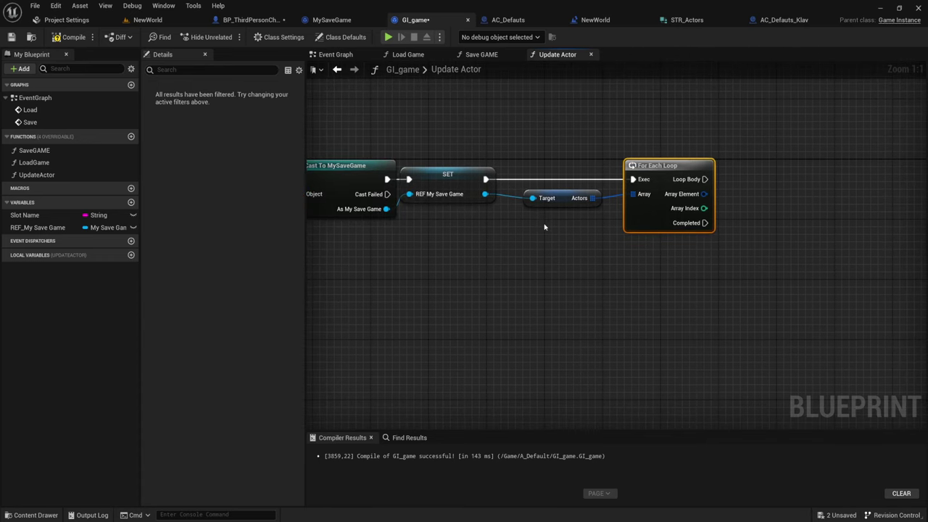
pyautogui.press('Home')
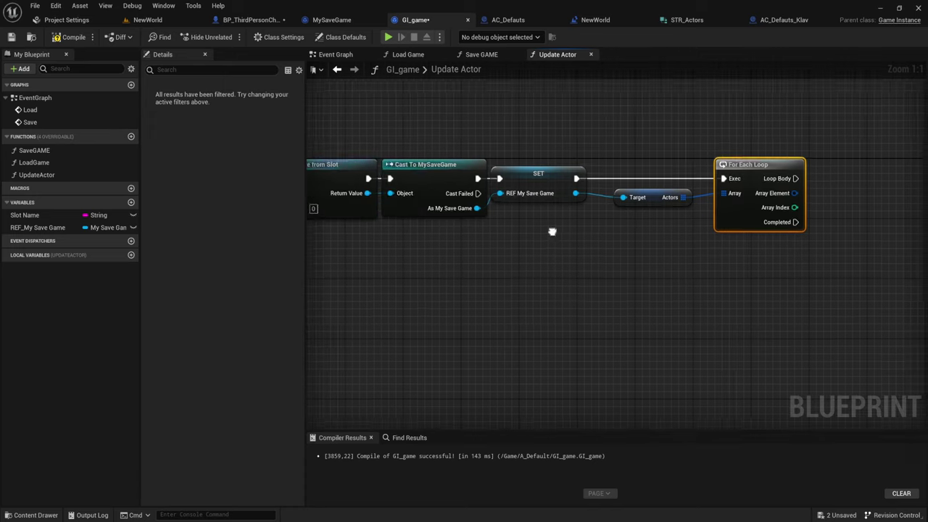
pyautogui.click(443, 178)
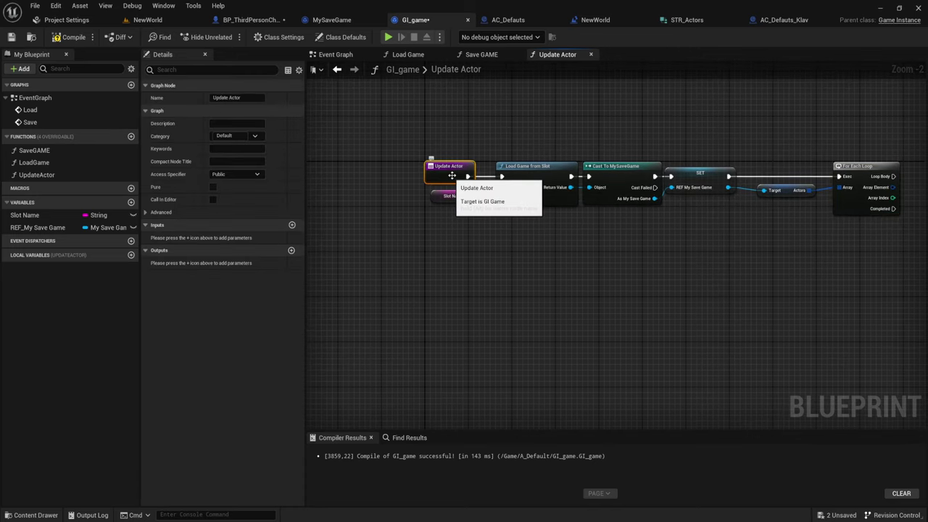
# Add a function input parameter and rename it Actor.
pyautogui.moveTo(443, 177); pyautogui.dragTo(438, 167)
pyautogui.click(294, 226)
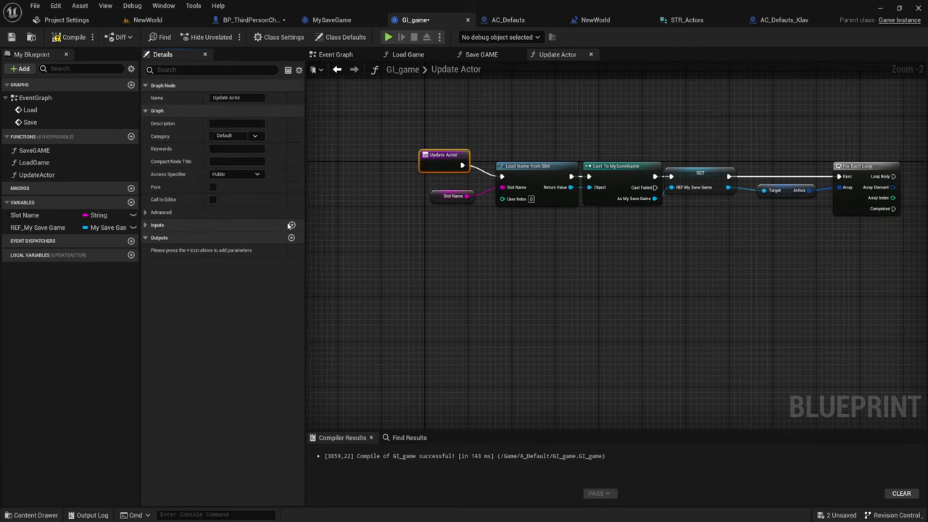
pyautogui.click(146, 225)
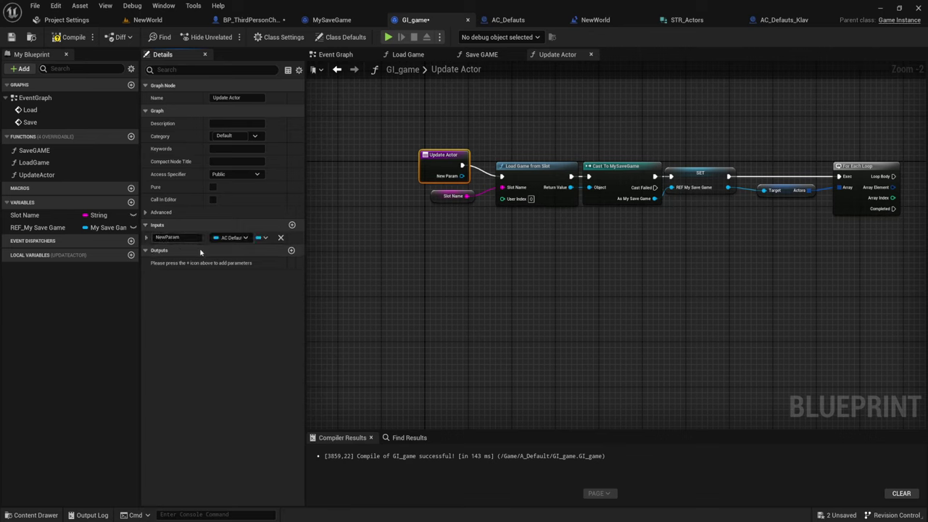
pyautogui.doubleClick(184, 237)
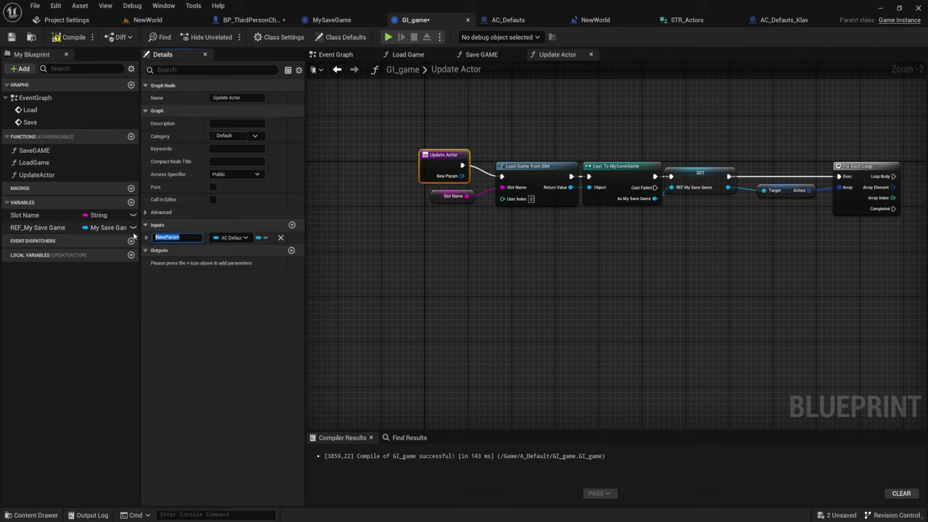
pyautogui.write('Actor')
pyautogui.press('Return')
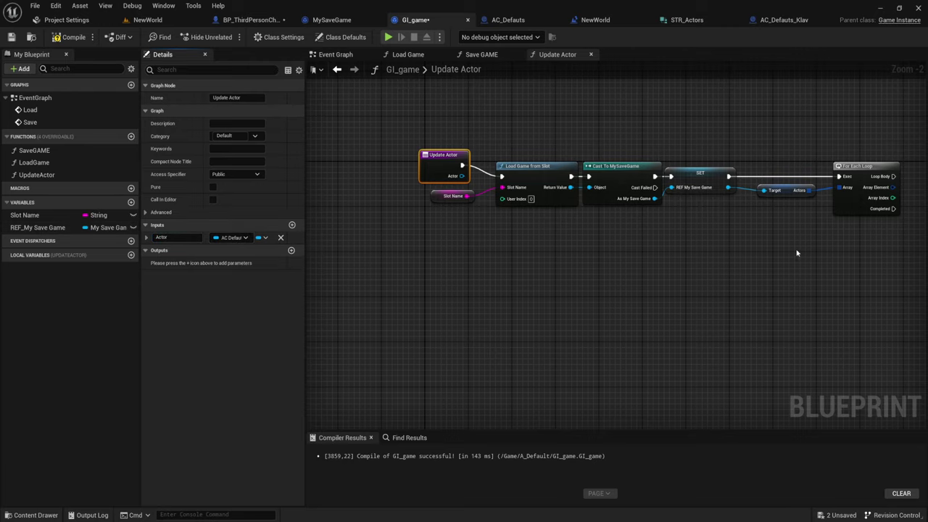
# Route the Actor input's wire out to a reroute knot.
pyautogui.moveTo(797, 253); pyautogui.dragTo(667, 270, button='right')
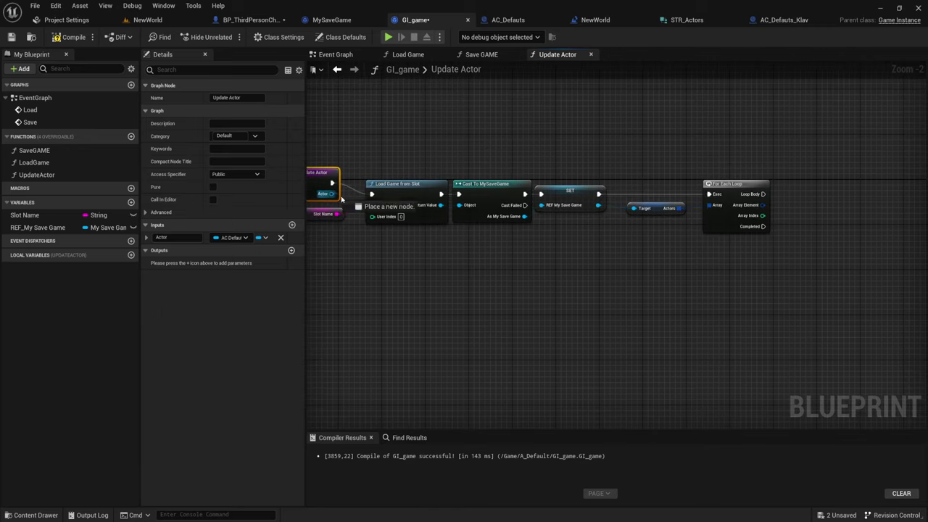
pyautogui.moveTo(332, 193); pyautogui.dragTo(822, 209)
pyautogui.write('.')
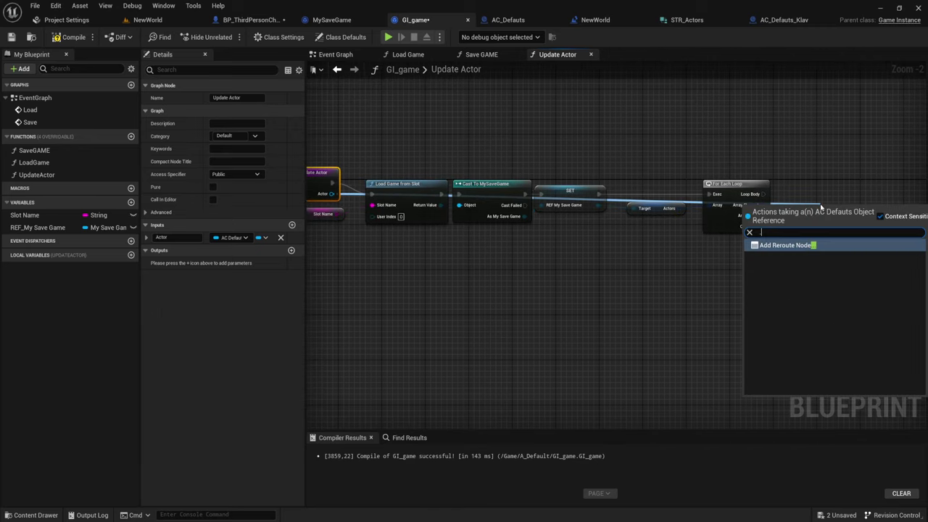
pyautogui.click(807, 246)
# Break each loop Array Element into its STR_Actors fields.
pyautogui.scroll(2, 794, 238)
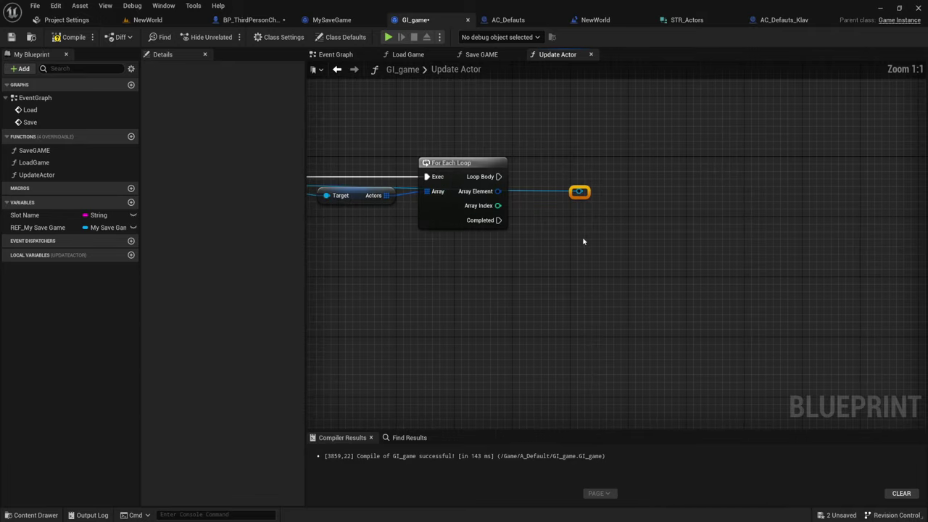
pyautogui.moveTo(793, 239); pyautogui.dragTo(559, 210, button='right')
pyautogui.moveTo(548, 215); pyautogui.dragTo(553, 238)
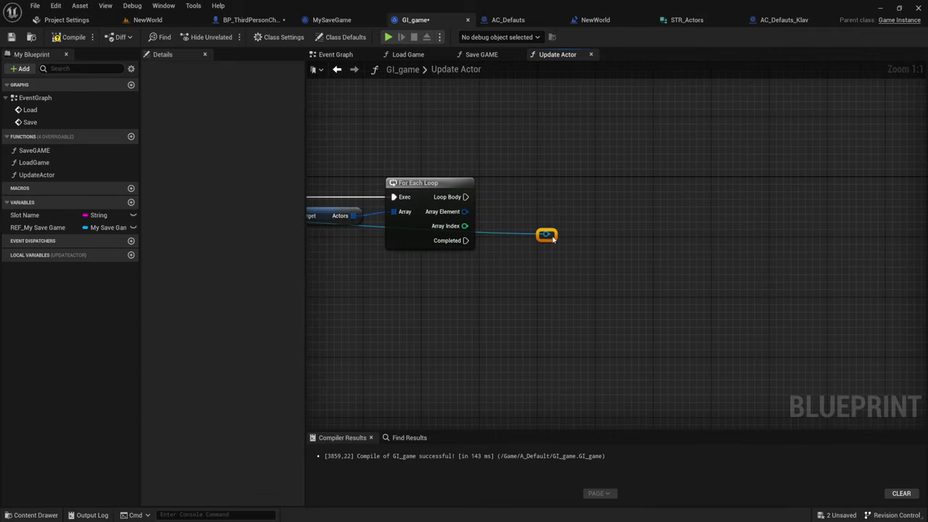
pyautogui.moveTo(574, 224); pyautogui.dragTo(511, 213, button='right')
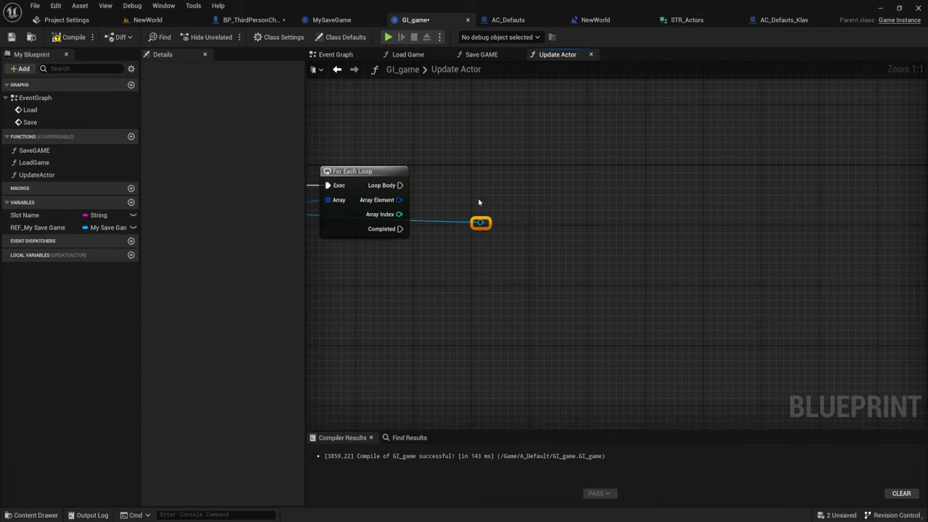
pyautogui.moveTo(399, 200); pyautogui.dragTo(452, 271)
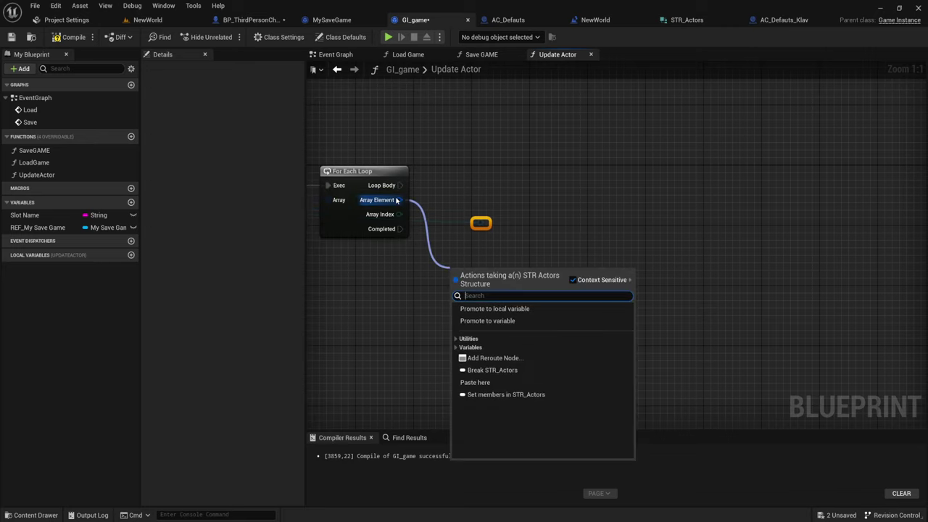
pyautogui.moveTo(399, 200); pyautogui.dragTo(463, 312)
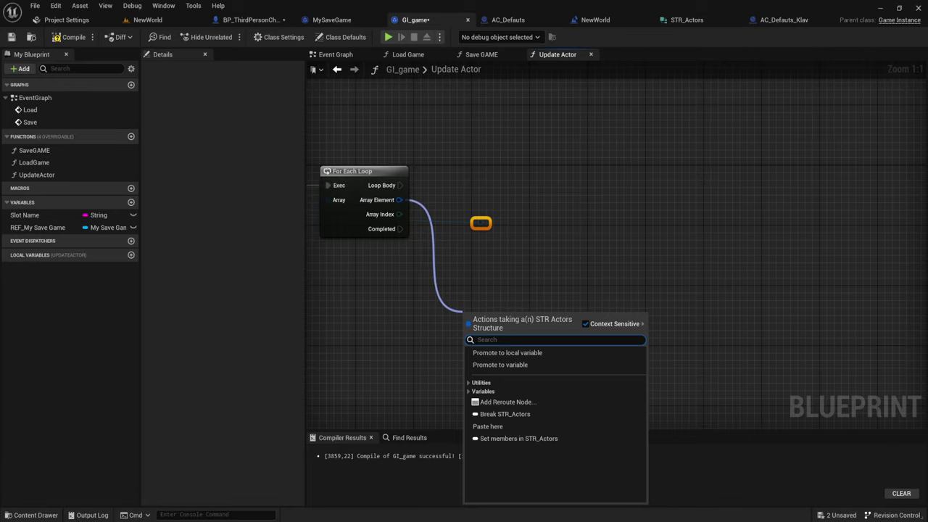
pyautogui.press('Escape')
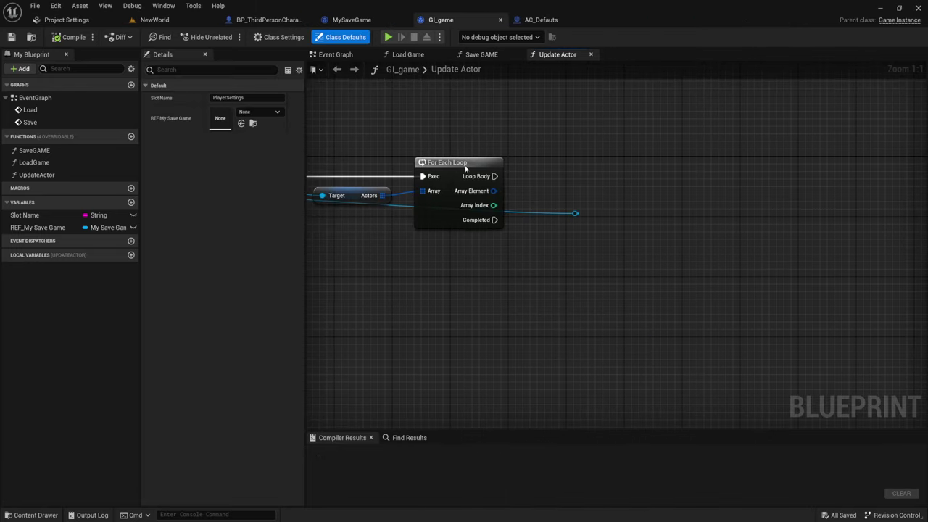
pyautogui.moveTo(494, 191); pyautogui.dragTo(533, 251)
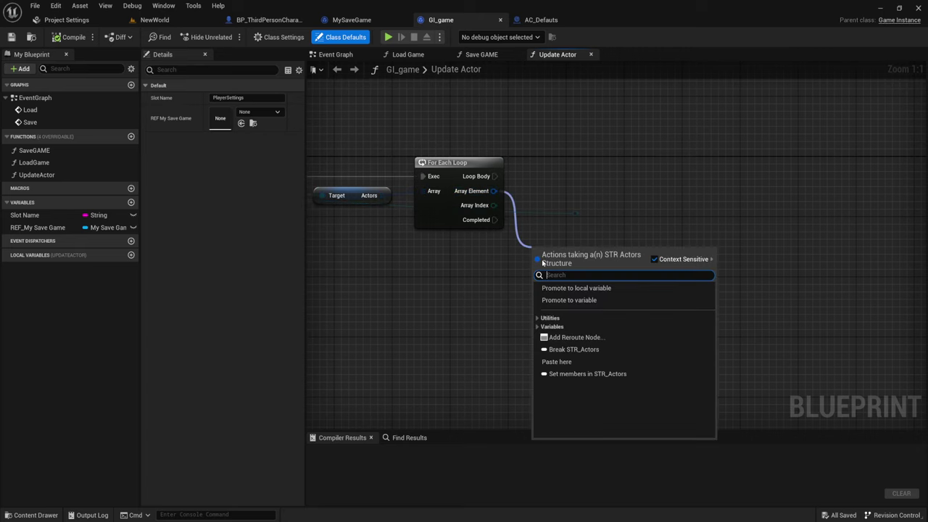
pyautogui.click(556, 351)
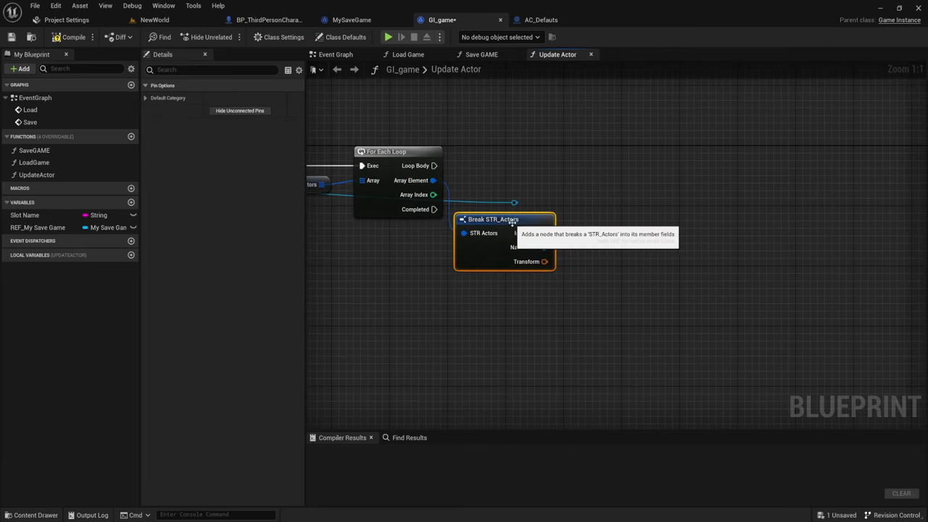
# Compare the entry's Name Actor with the Actor input using ==.
pyautogui.moveTo(519, 280); pyautogui.dragTo(564, 208)
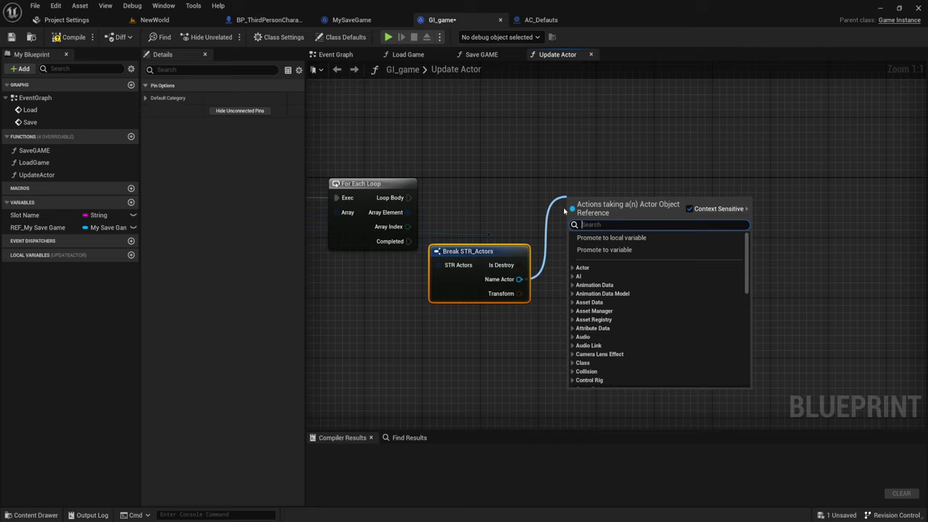
pyautogui.write('==')
pyautogui.click(596, 255)
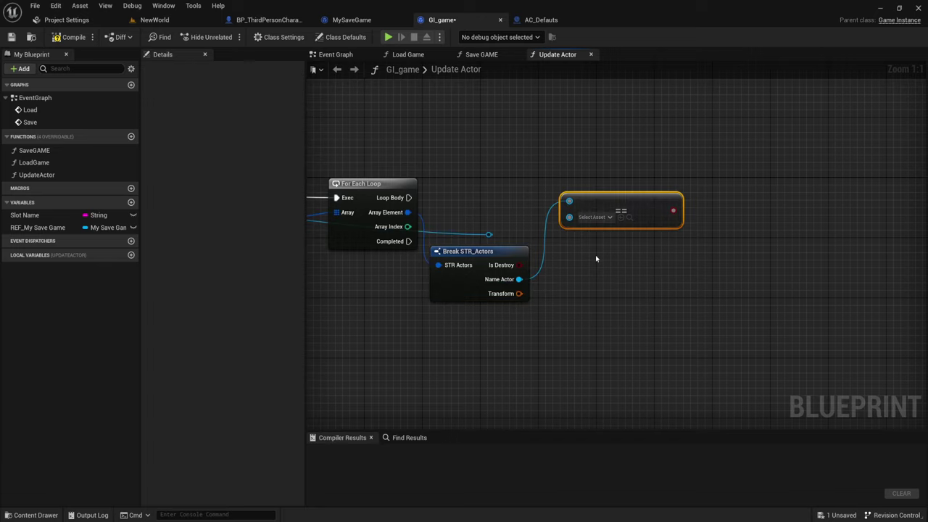
pyautogui.moveTo(489, 234); pyautogui.dragTo(569, 217)
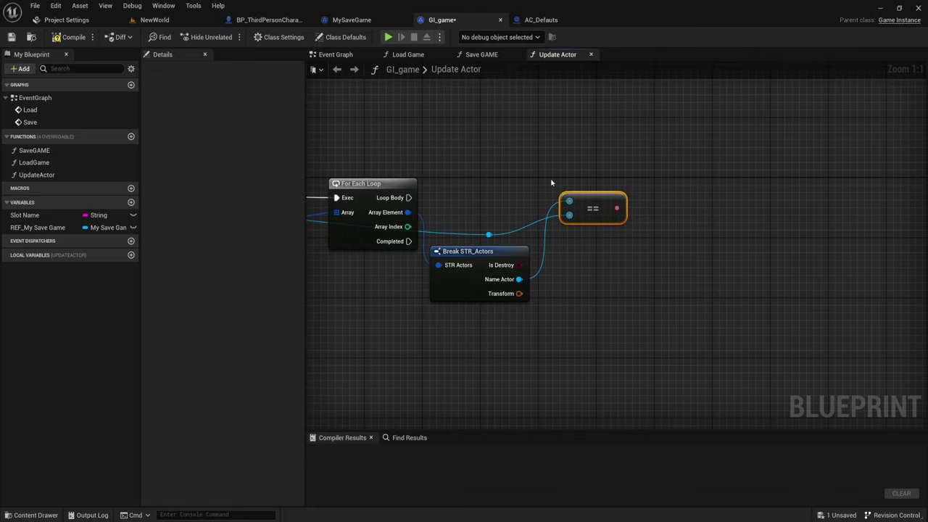
# Add a Branch on the Loop Body using the == result as its Condition.
pyautogui.click(652, 163)
pyautogui.click(653, 179)
pyautogui.moveTo(660, 195); pyautogui.dragTo(409, 197)
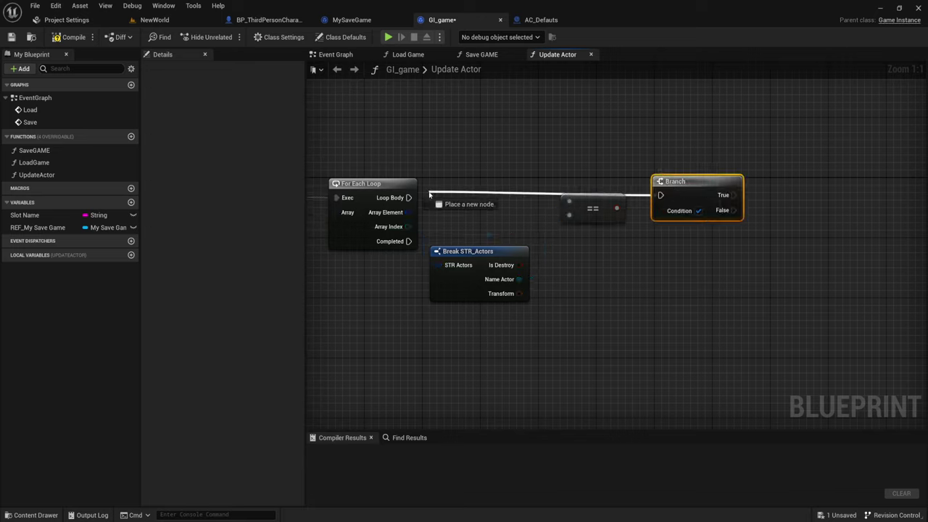
pyautogui.moveTo(616, 209); pyautogui.dragTo(661, 210)
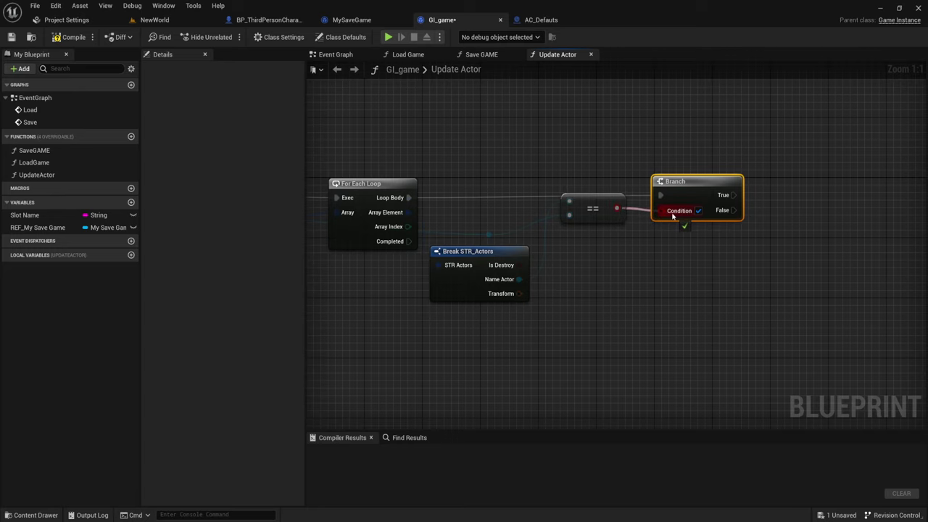
pyautogui.click(586, 217)
pyautogui.moveTo(586, 218); pyautogui.dragTo(544, 213)
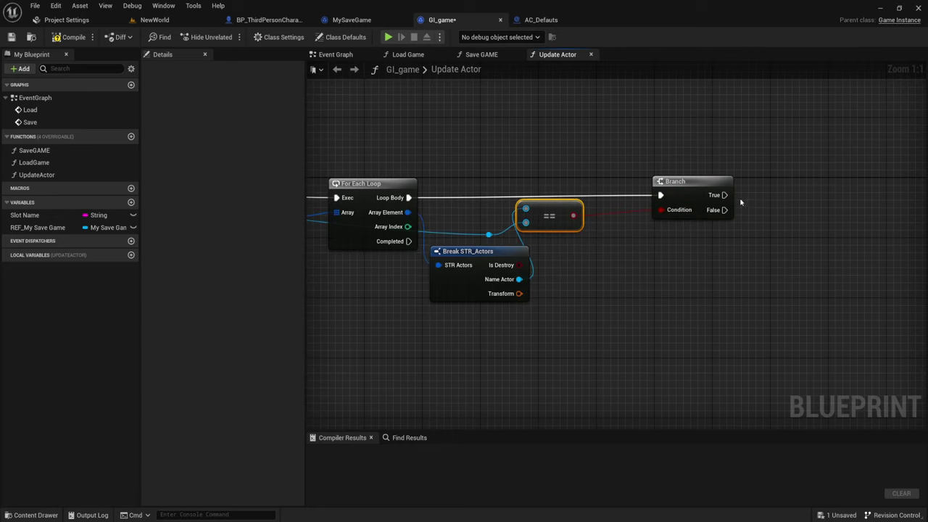
pyautogui.moveTo(704, 192); pyautogui.dragTo(640, 193)
pyautogui.moveTo(661, 257)
pyautogui.mouseDown(button='right')
pyautogui.moveTo(545, 230)
pyautogui.moveTo(566, 231)
pyautogui.mouseUp(button='right')
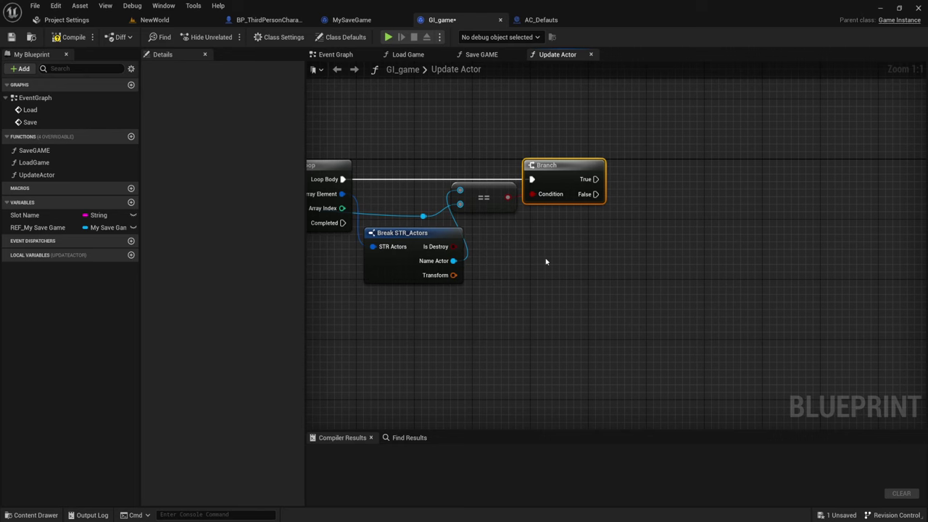
# Search for a Make node off the Actor reroute knot, then cancel and make room above.
pyautogui.moveTo(480, 264); pyautogui.dragTo(514, 274, button='right')
pyautogui.moveTo(457, 226); pyautogui.dragTo(568, 265)
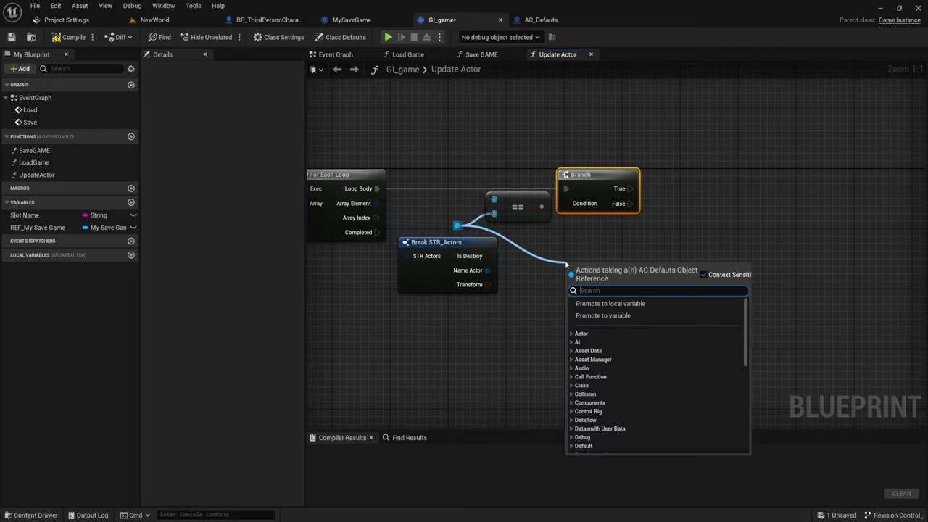
pyautogui.write('make')
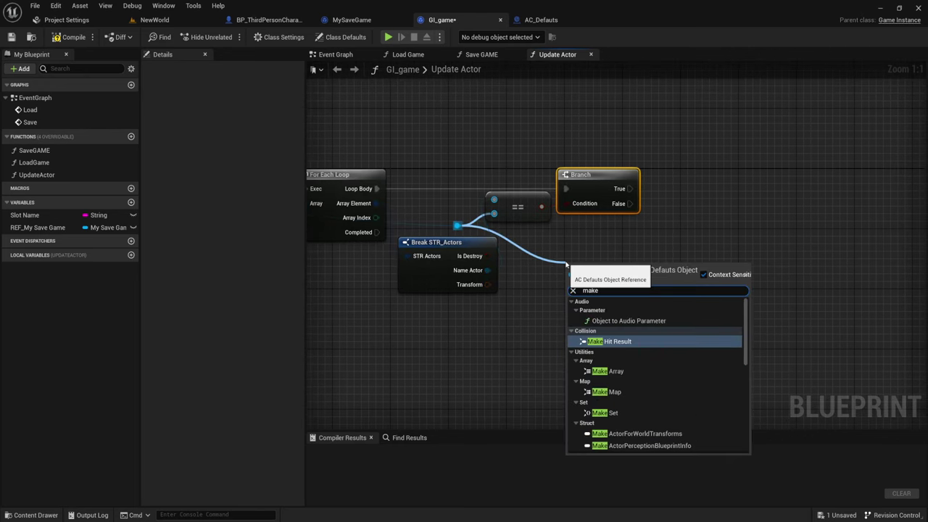
pyautogui.scroll(-2, 628, 376)
pyautogui.scroll(-2, 628, 377)
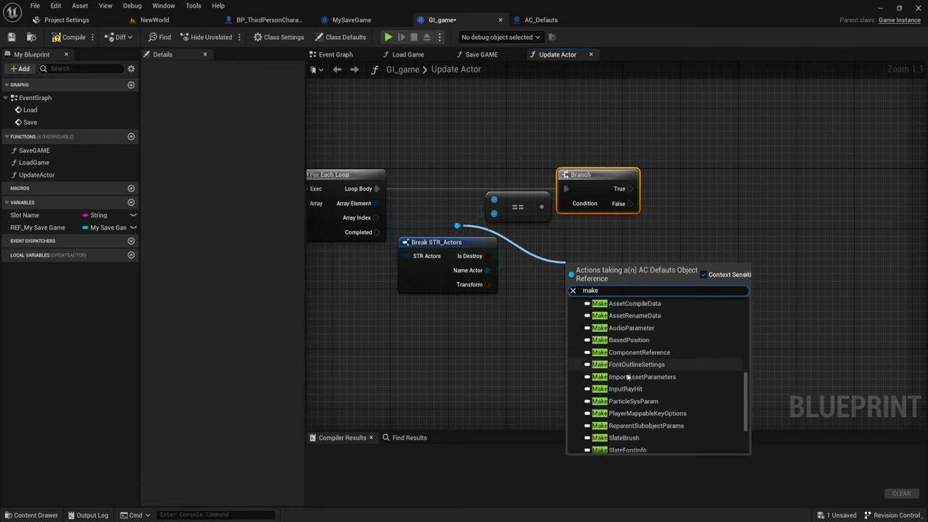
pyautogui.scroll(-2, 628, 377)
pyautogui.scroll(-2, 628, 376)
pyautogui.scroll(3, 628, 377)
pyautogui.scroll(3, 628, 376)
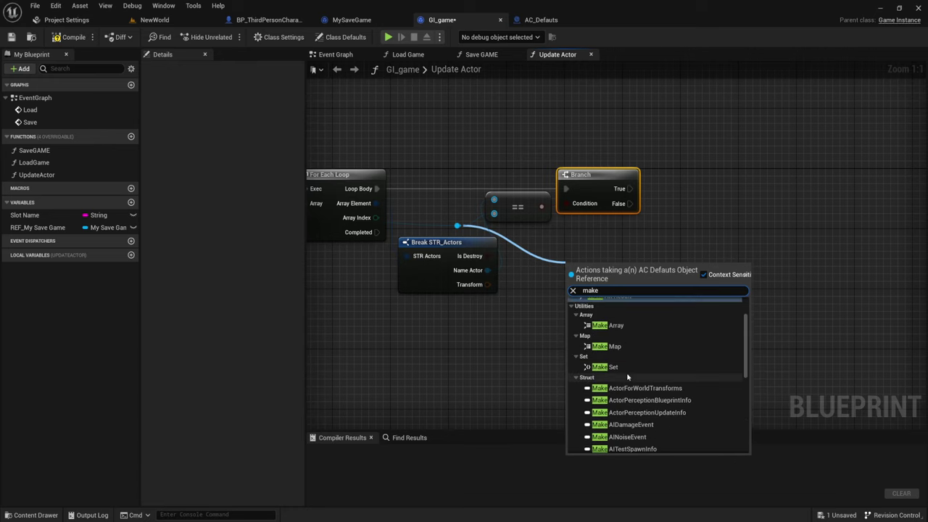
pyautogui.scroll(1, 628, 376)
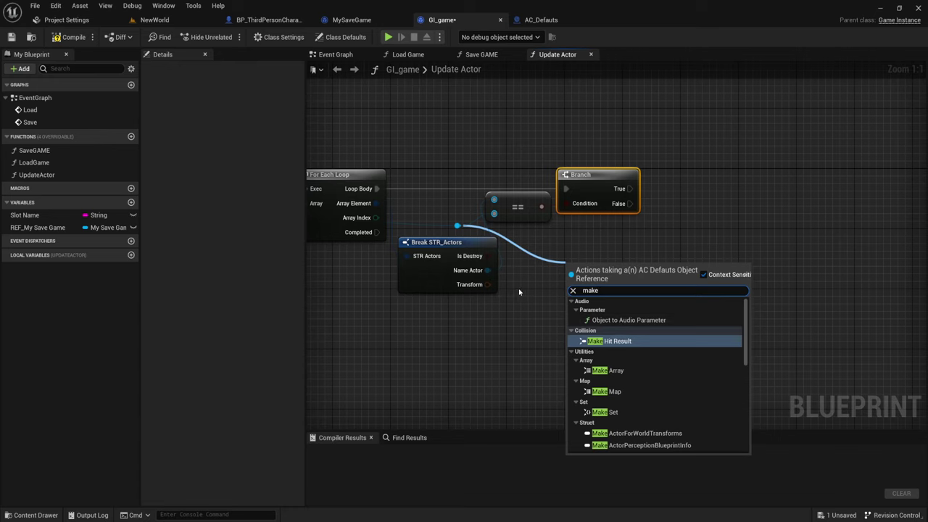
pyautogui.click(536, 290)
pyautogui.moveTo(556, 261); pyautogui.dragTo(566, 255, button='right')
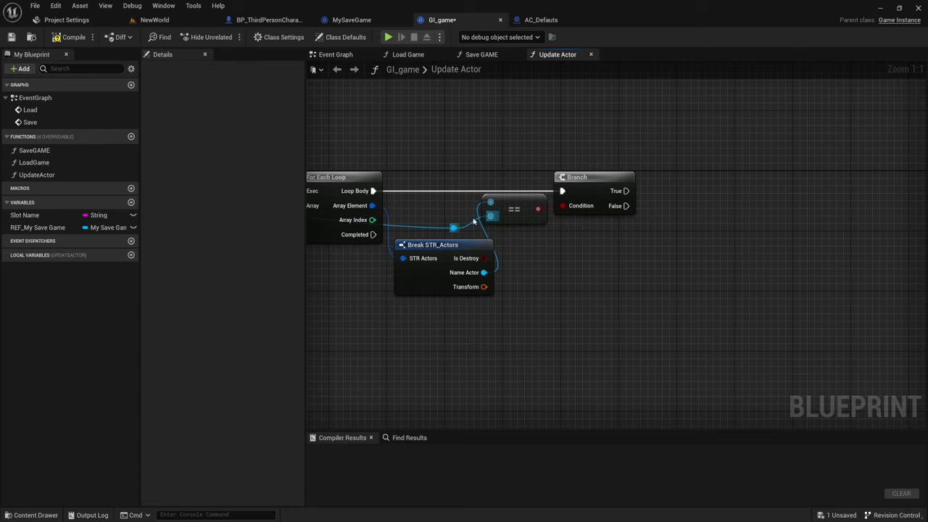
pyautogui.moveTo(607, 258); pyautogui.dragTo(549, 294, button='right')
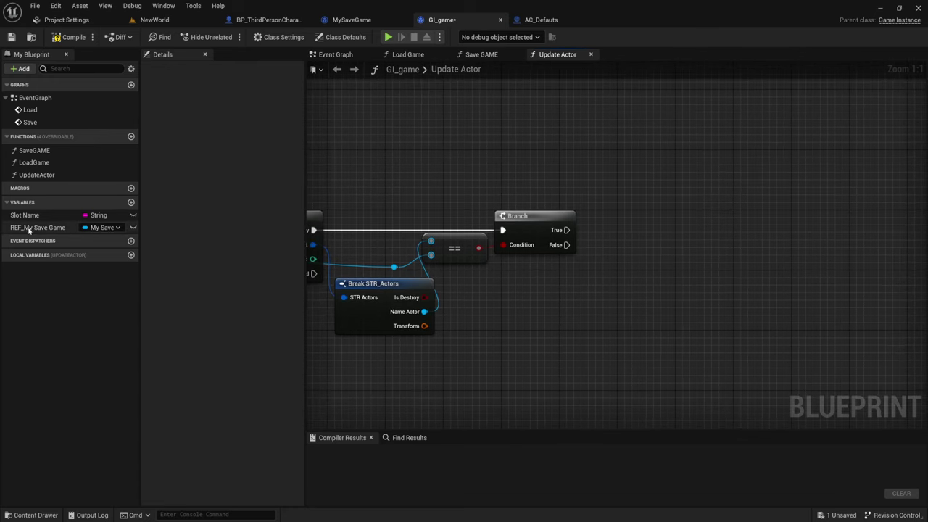
# Place a REF_My Save Game getter and add Get Actors from it.
pyautogui.moveTo(36, 227); pyautogui.dragTo(517, 151)
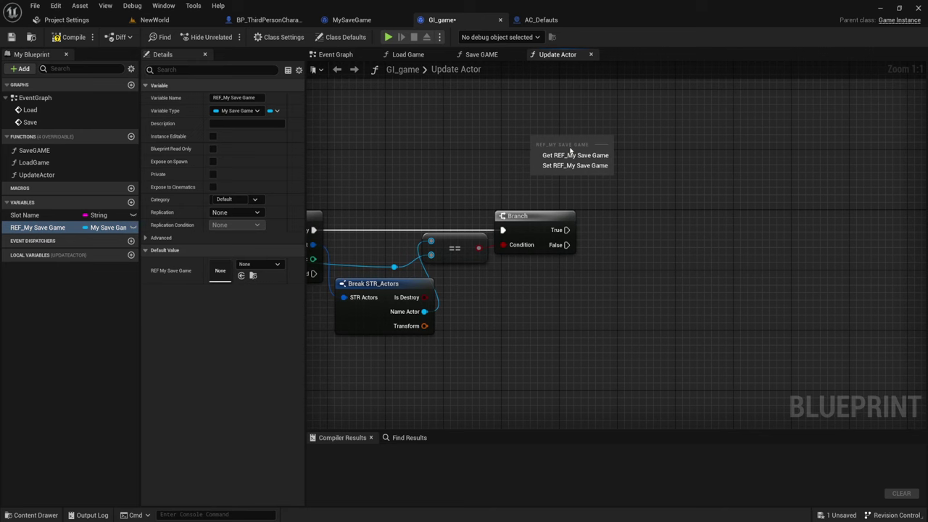
pyautogui.click(573, 156)
pyautogui.moveTo(650, 188); pyautogui.dragTo(614, 201, button='right')
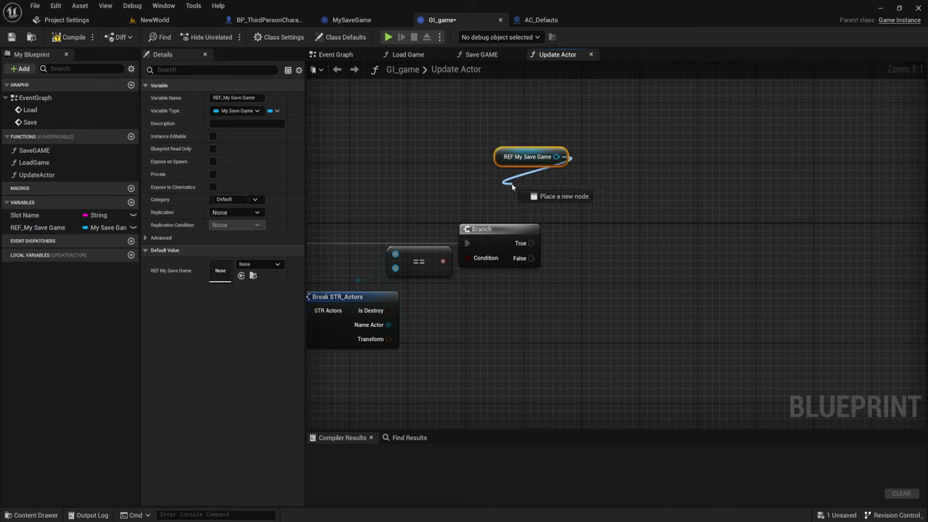
pyautogui.moveTo(556, 156); pyautogui.dragTo(530, 180)
pyautogui.write('get')
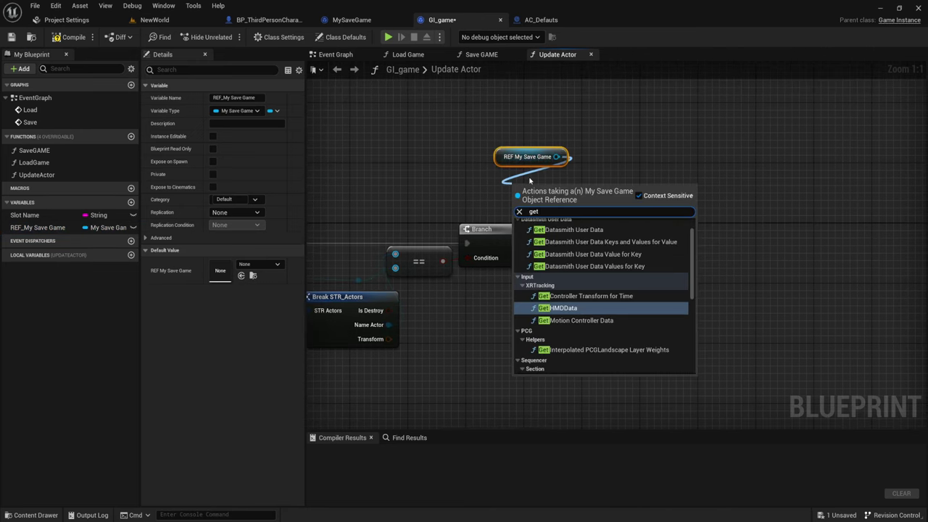
pyautogui.write(' actor')
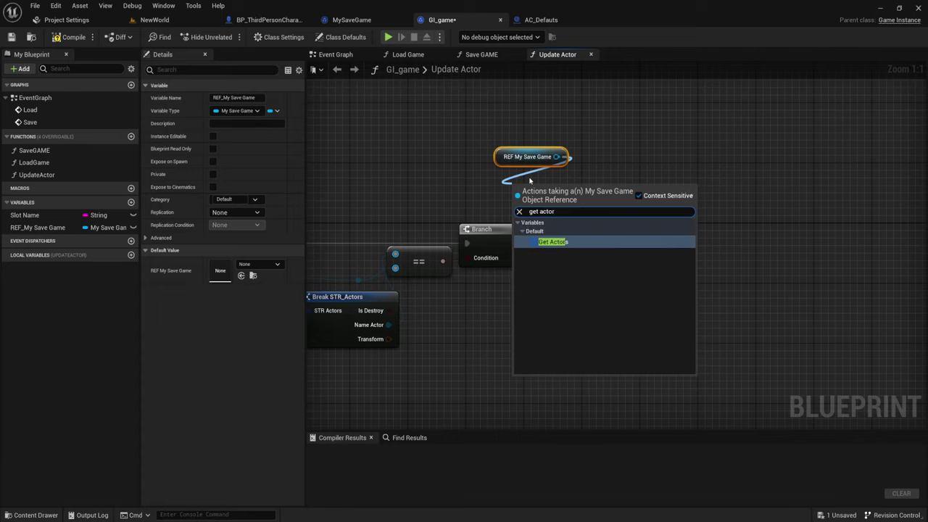
pyautogui.press('Return')
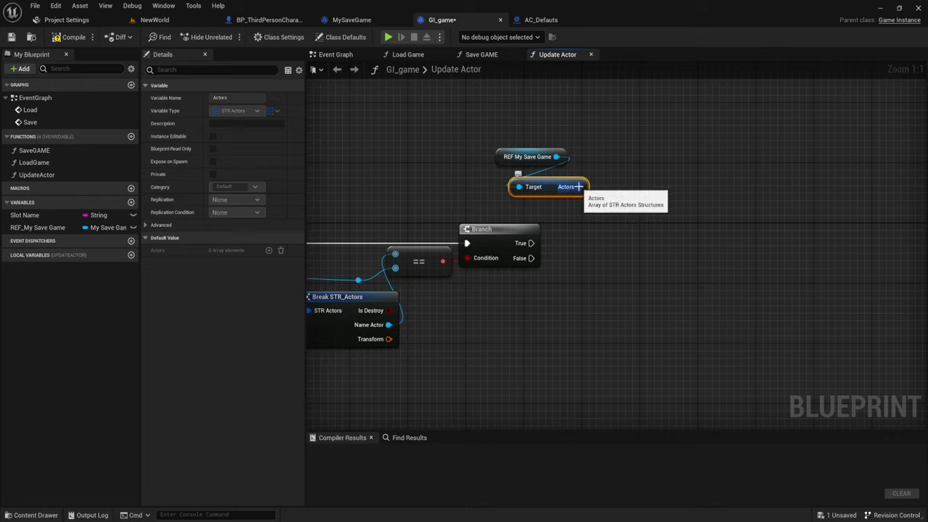
# Add a Set Array Elem node off the Actors array output.
pyautogui.moveTo(579, 187); pyautogui.dragTo(593, 194)
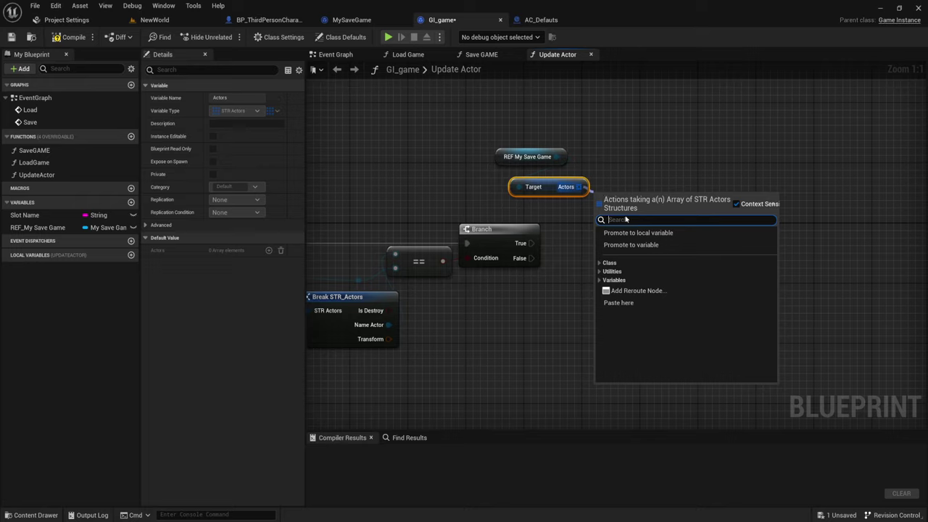
pyautogui.write('set')
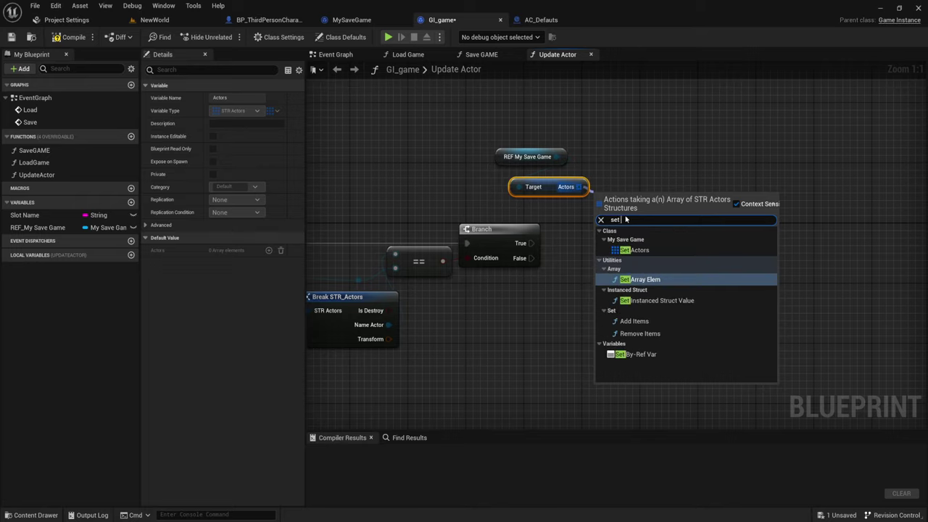
pyautogui.write(' ar')
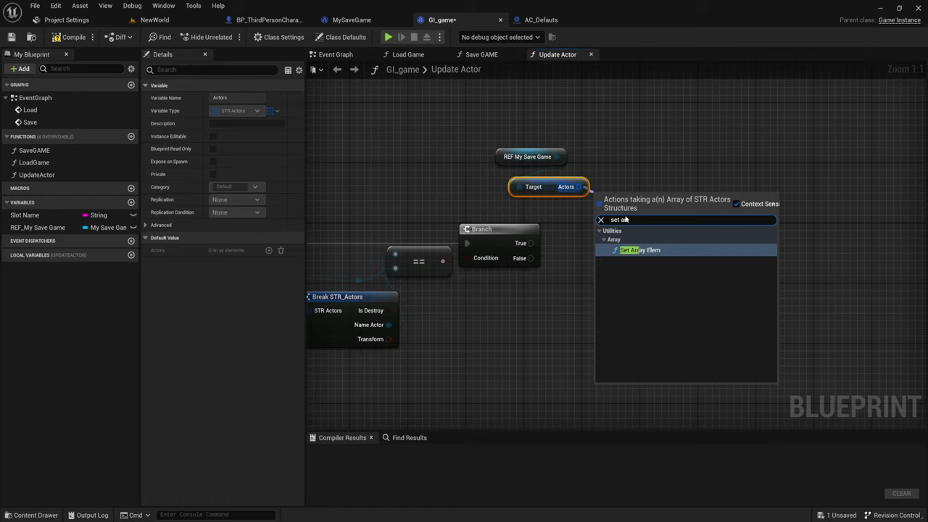
pyautogui.press('Return')
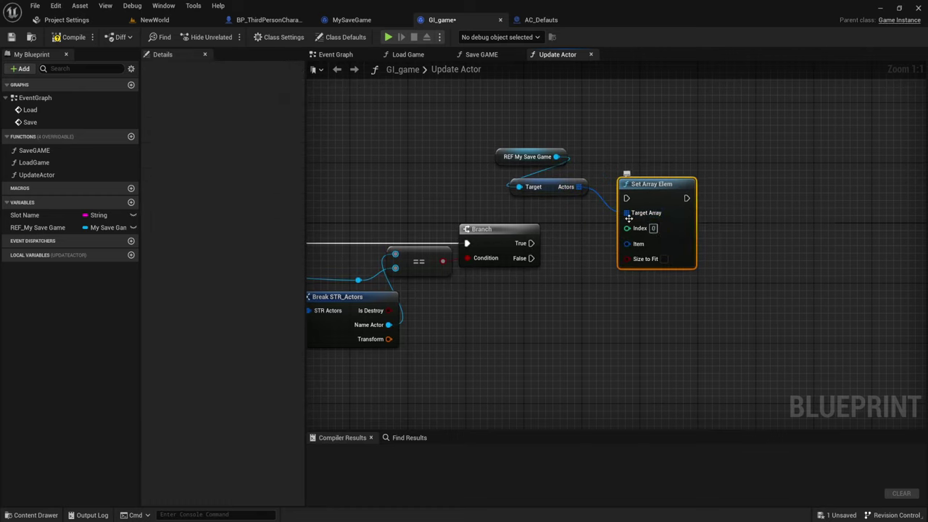
# Wire Branch True into Set Array Elem and add a Make STR_Actors node on its Item.
pyautogui.moveTo(531, 243); pyautogui.dragTo(627, 198)
pyautogui.moveTo(623, 216); pyautogui.dragTo(592, 219, button='right')
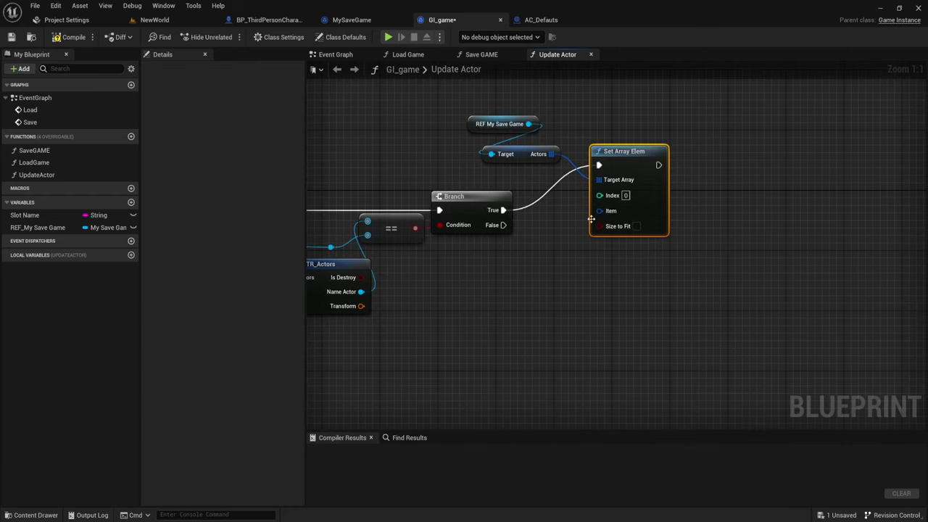
pyautogui.moveTo(599, 211); pyautogui.dragTo(520, 271)
pyautogui.click(597, 330)
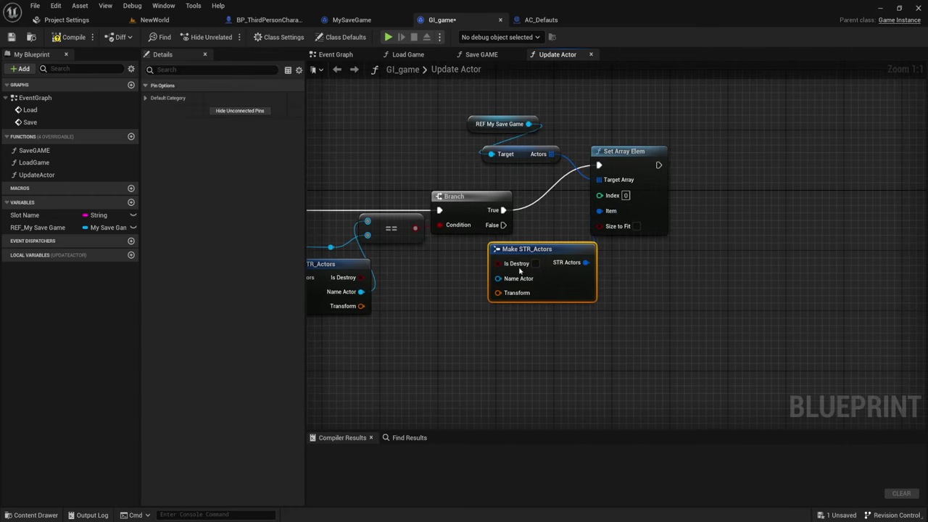
# Feed an Is Destroy? getter into the Make STR_Actors node.
pyautogui.moveTo(440, 297); pyautogui.dragTo(560, 279, button='right')
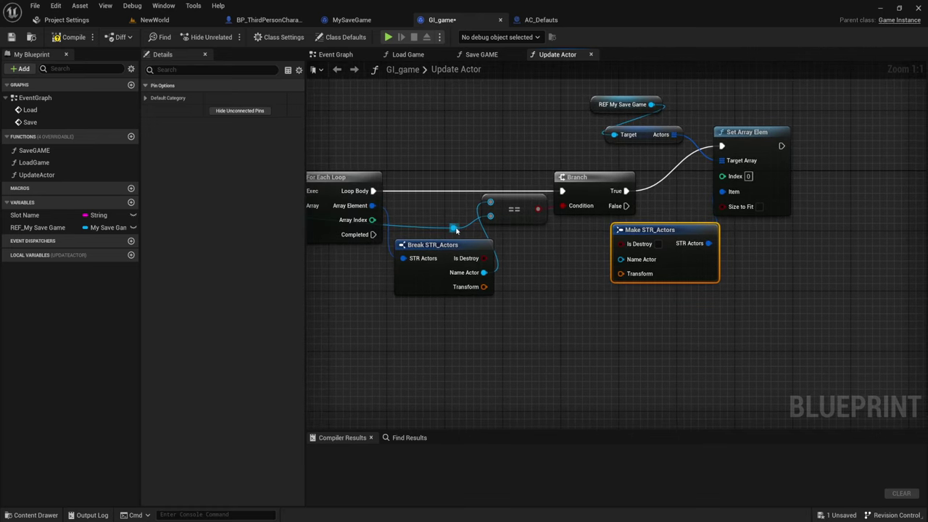
pyautogui.moveTo(453, 229); pyautogui.dragTo(513, 239)
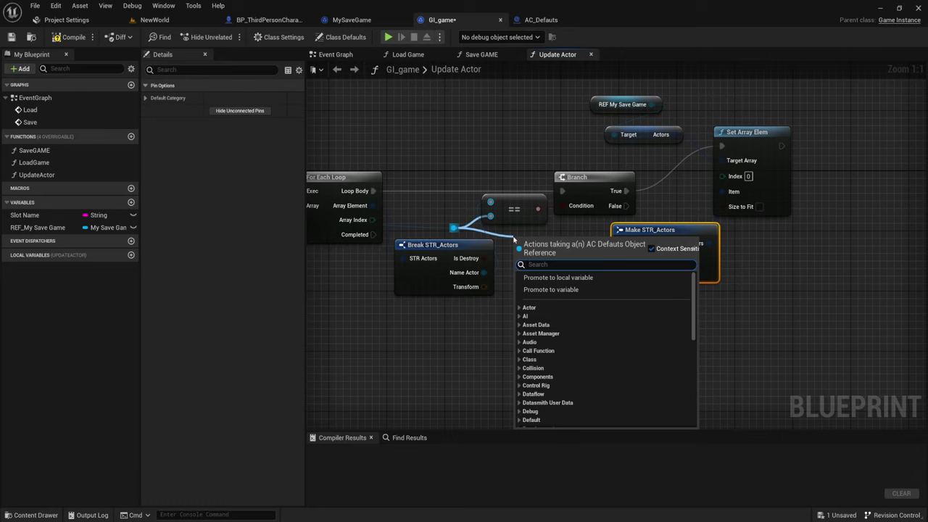
pyautogui.write('get')
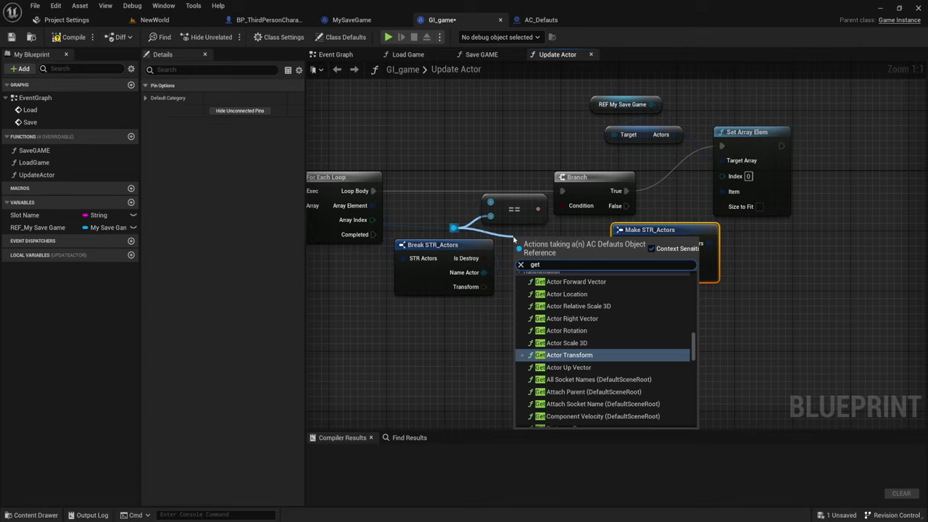
pyautogui.write('tr')
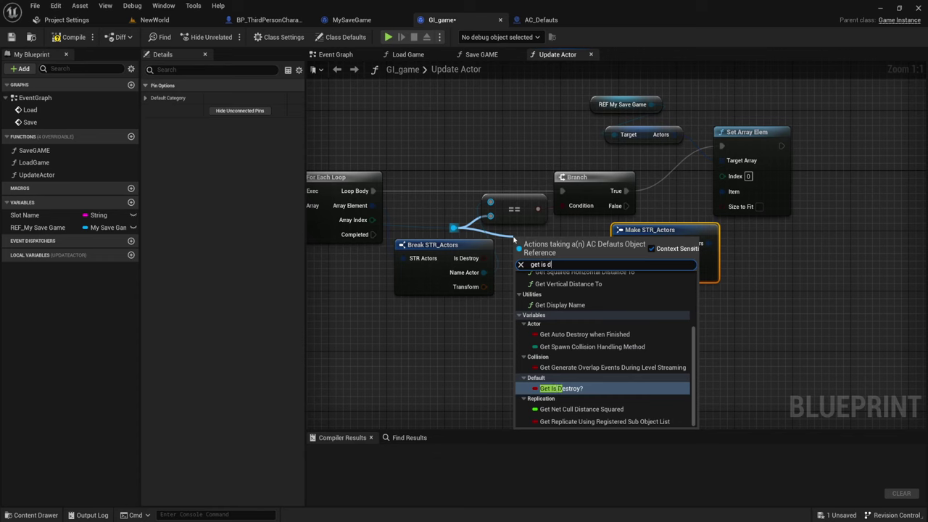
pyautogui.write('a')
pyautogui.press('Escape')
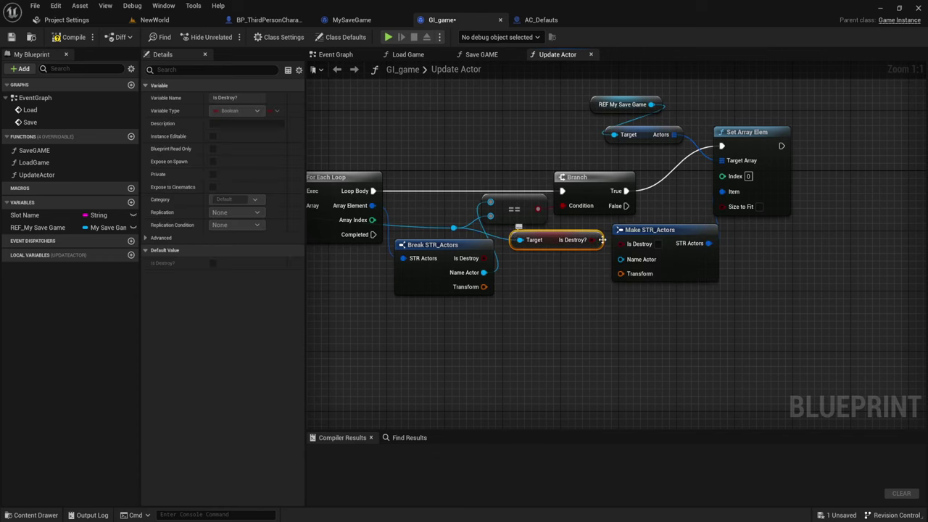
pyautogui.moveTo(592, 240); pyautogui.dragTo(623, 250)
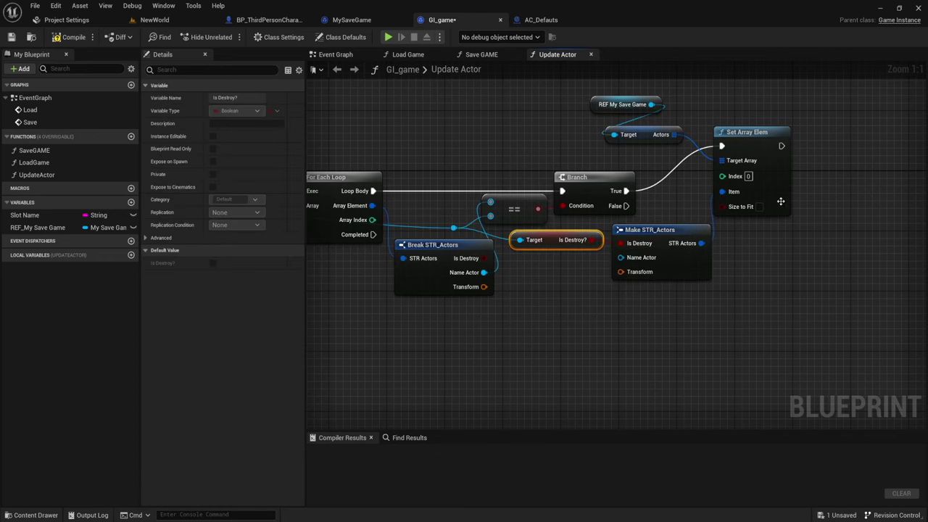
# Connect the loop's Array Index to the Set Array Elem Index input.
pyautogui.moveTo(729, 269)
pyautogui.mouseDown(button='right')
pyautogui.moveTo(706, 273)
pyautogui.moveTo(723, 277)
pyautogui.mouseUp(button='right')
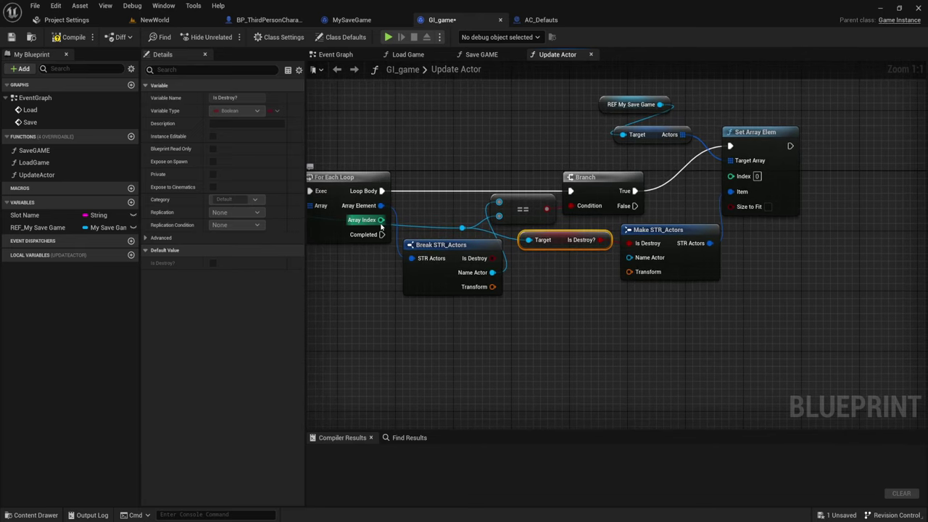
pyautogui.moveTo(381, 220)
pyautogui.mouseDown()
pyautogui.moveTo(671, 198)
pyautogui.moveTo(732, 176)
pyautogui.mouseUp()
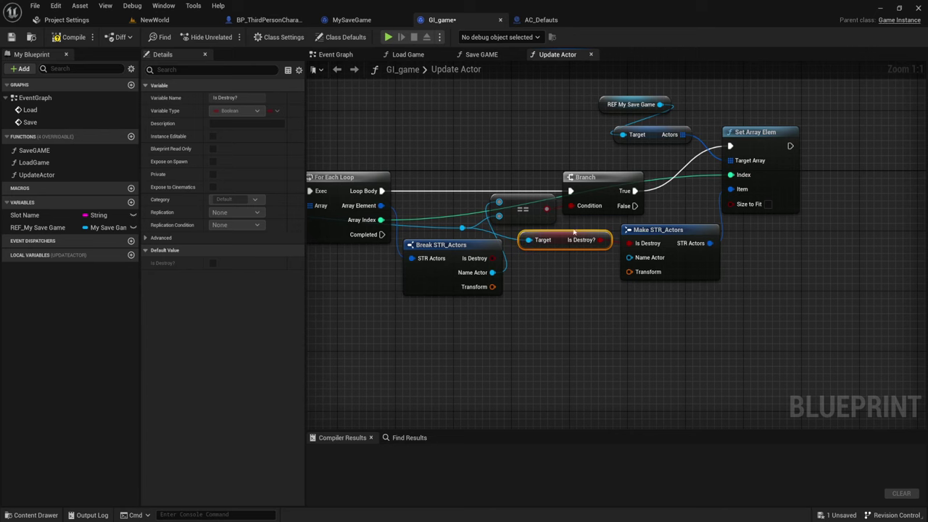
pyautogui.moveTo(649, 245); pyautogui.dragTo(611, 241, button='right')
pyautogui.moveTo(650, 185); pyautogui.dragTo(617, 158, button='right')
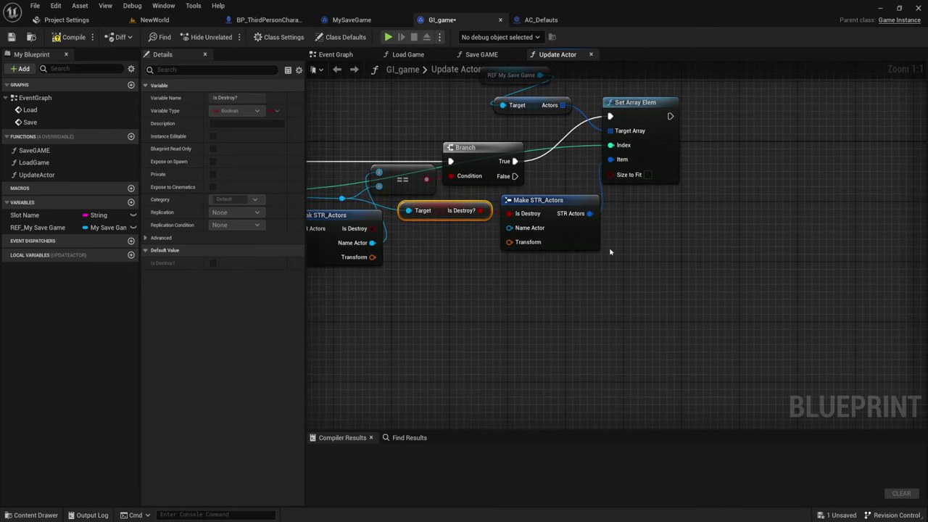
pyautogui.moveTo(602, 270); pyautogui.dragTo(653, 272, button='right')
pyautogui.moveTo(561, 238); pyautogui.dragTo(599, 246, button='right')
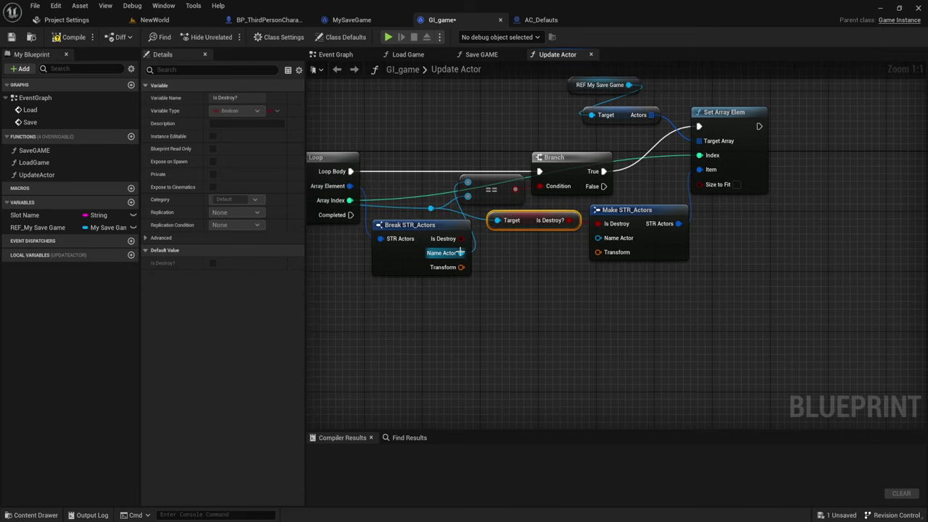
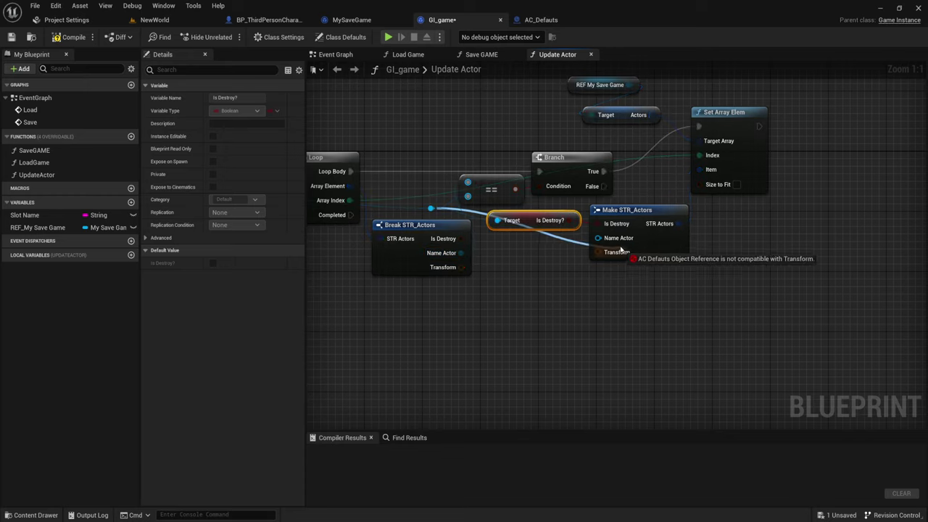
# Add Get Actor Transform from the actor reference and wire it into Make STR_Actors' Transform.
pyautogui.moveTo(431, 209); pyautogui.dragTo(493, 274)
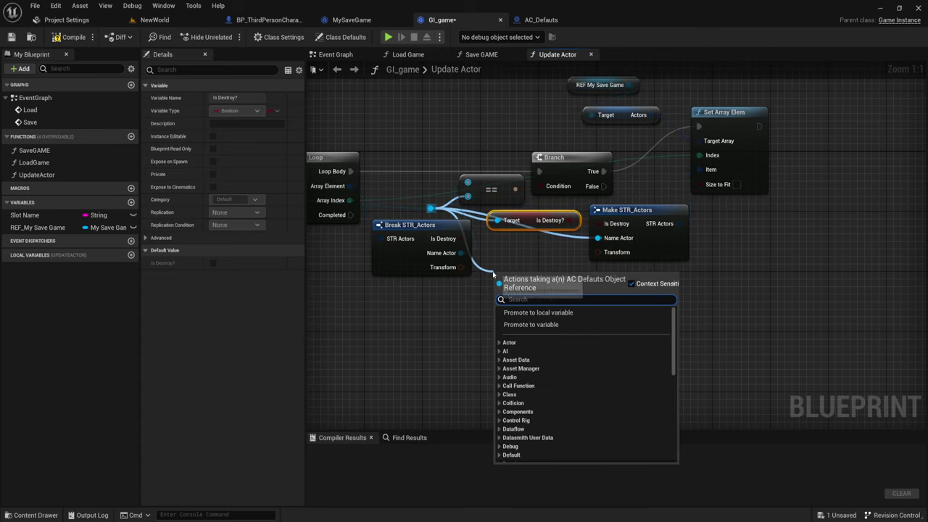
pyautogui.write('get actoe')
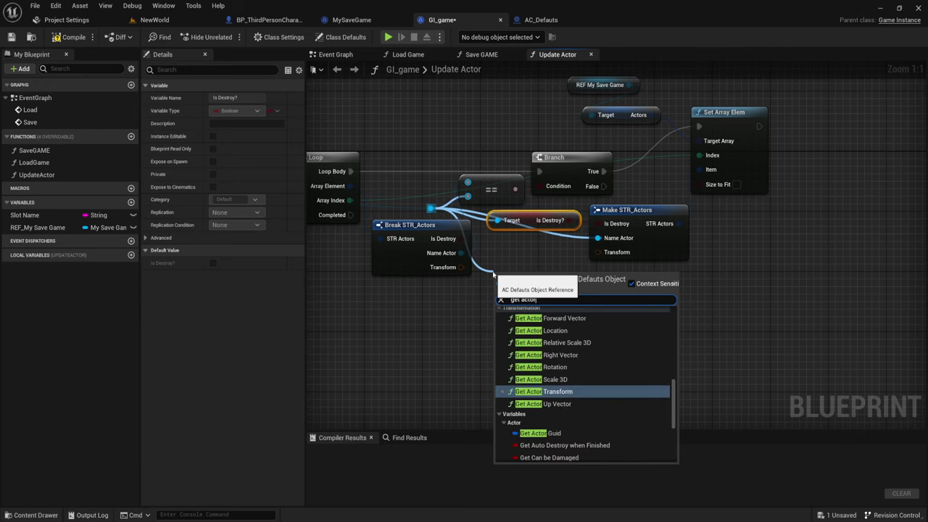
pyautogui.click(545, 396)
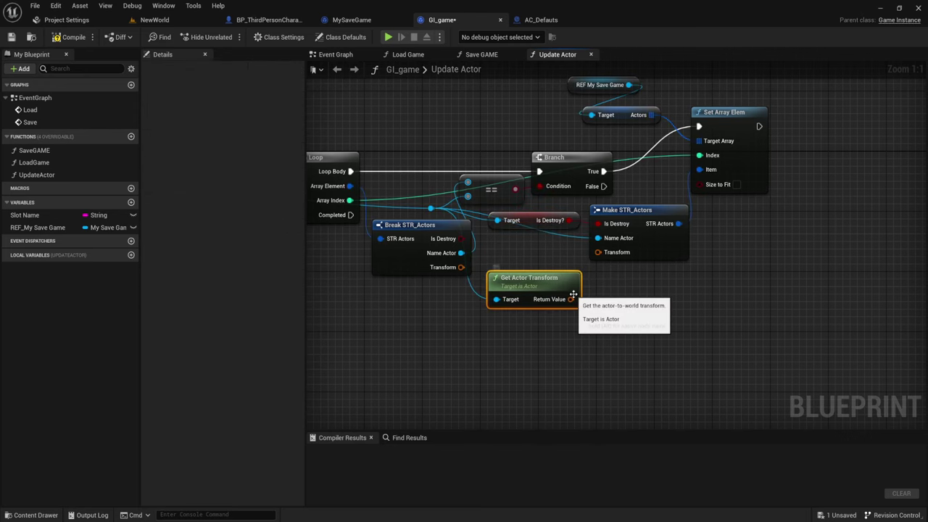
pyautogui.moveTo(576, 296)
pyautogui.mouseDown()
pyautogui.moveTo(580, 266)
pyautogui.moveTo(599, 253)
pyautogui.mouseUp()
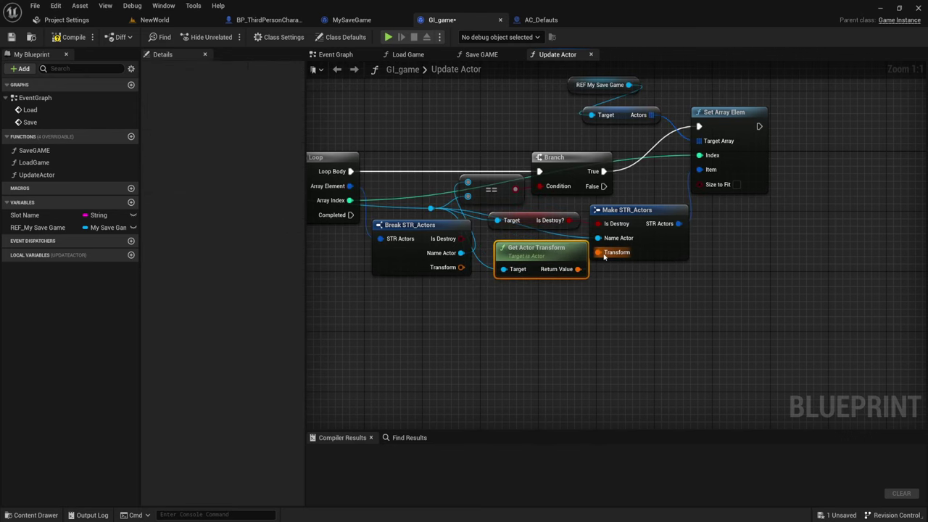
pyautogui.moveTo(780, 215)
pyautogui.mouseDown(button='right')
pyautogui.moveTo(644, 266)
pyautogui.moveTo(660, 245)
pyautogui.mouseUp(button='right')
# Extend the execution flow after Set Array Elem and search for a save node.
pyautogui.scroll(-1, 751, 236)
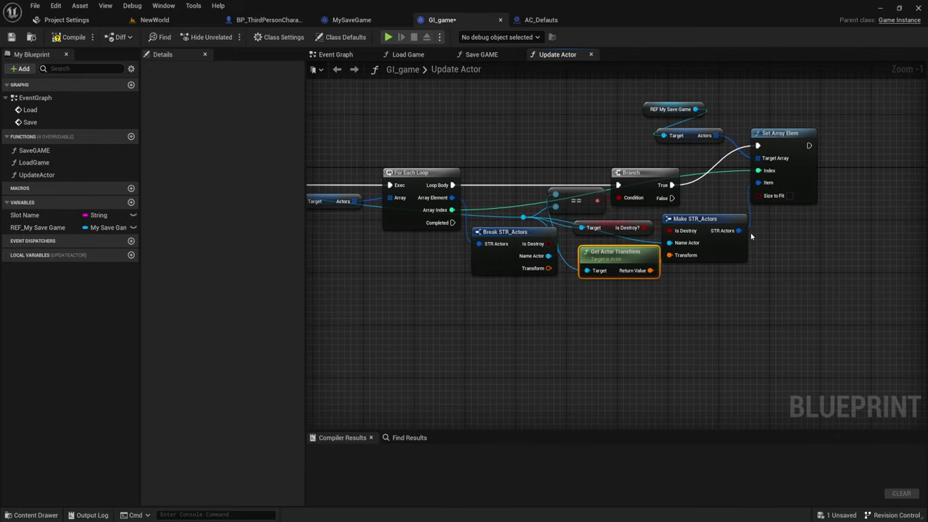
pyautogui.moveTo(750, 232); pyautogui.dragTo(517, 253, button='right')
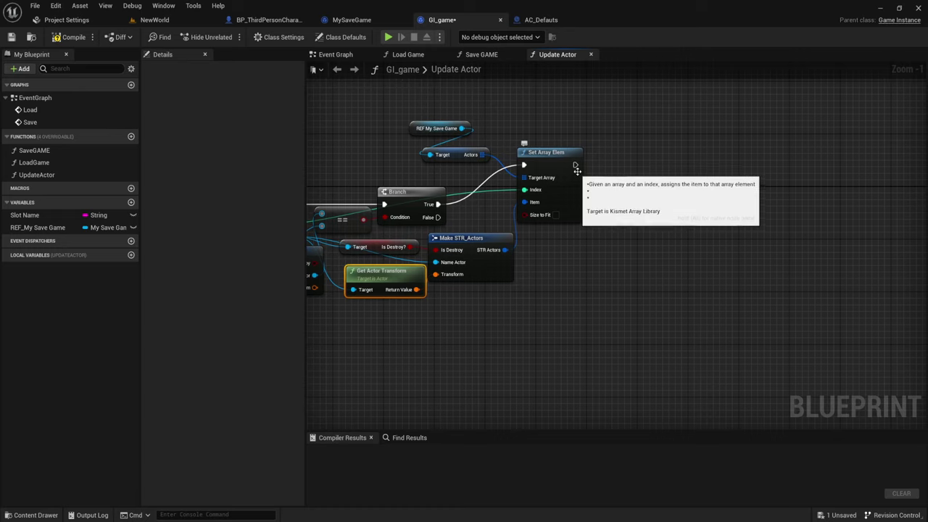
pyautogui.moveTo(575, 165); pyautogui.dragTo(714, 164)
pyautogui.write('save')
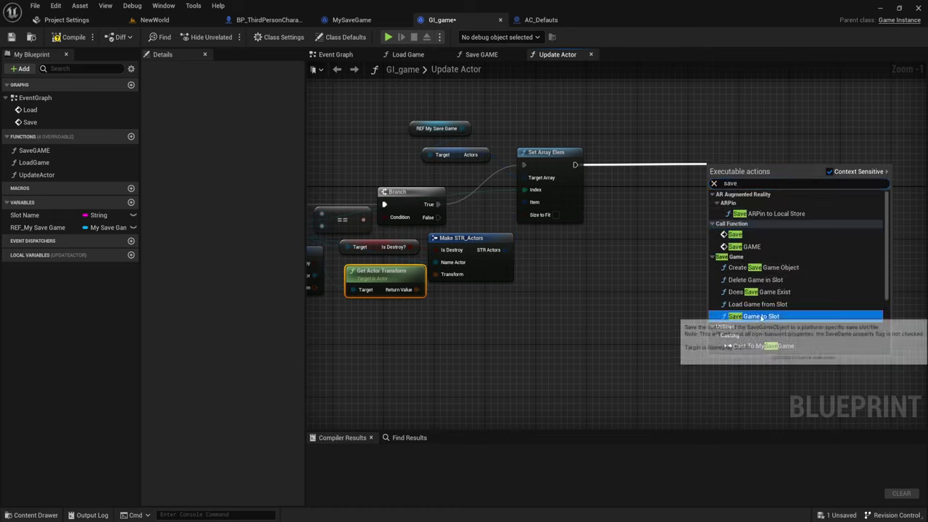
# Add Save Game to Slot after Set Array Elem, using Slot Name and REF My Save Game.
pyautogui.click(758, 317)
pyautogui.moveTo(748, 177); pyautogui.dragTo(734, 164)
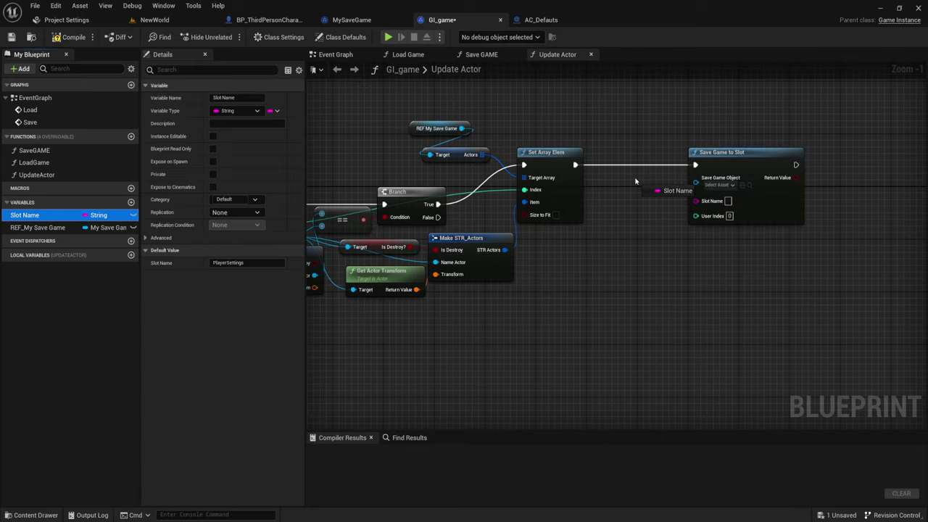
pyautogui.moveTo(25, 214); pyautogui.dragTo(698, 203)
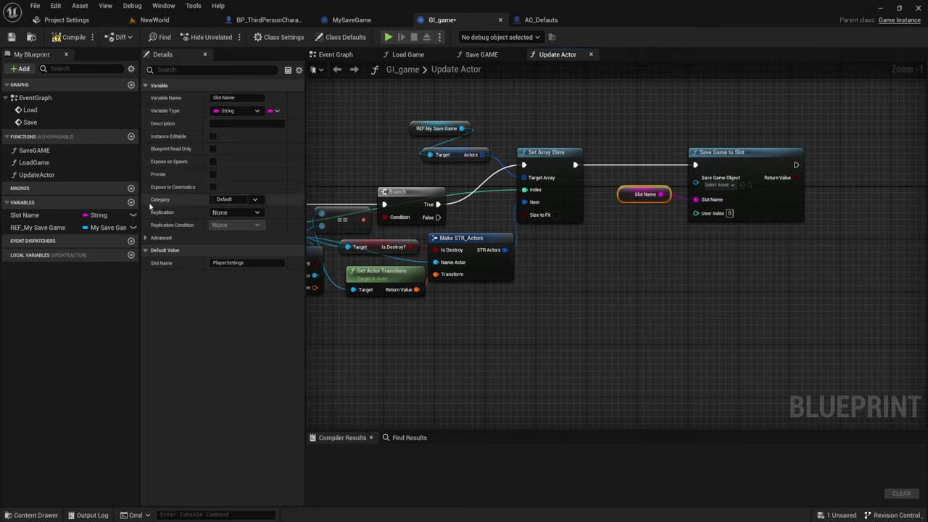
pyautogui.moveTo(37, 227)
pyautogui.mouseDown()
pyautogui.moveTo(734, 208)
pyautogui.moveTo(610, 153)
pyautogui.moveTo(694, 187)
pyautogui.mouseUp()
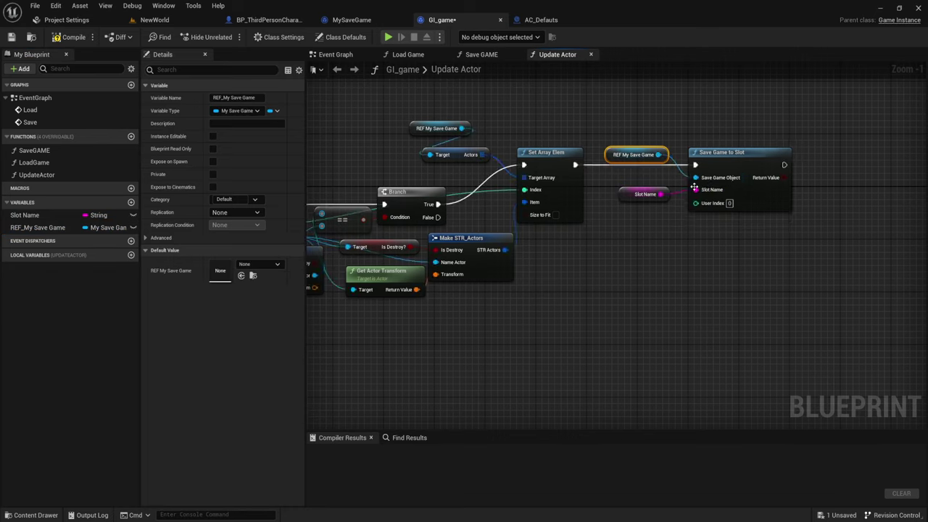
pyautogui.click(728, 228)
pyautogui.moveTo(728, 228); pyautogui.dragTo(628, 255, button='right')
# Branch on the save's Return Value and add a Print String on True.
pyautogui.moveTo(683, 193); pyautogui.dragTo(736, 181)
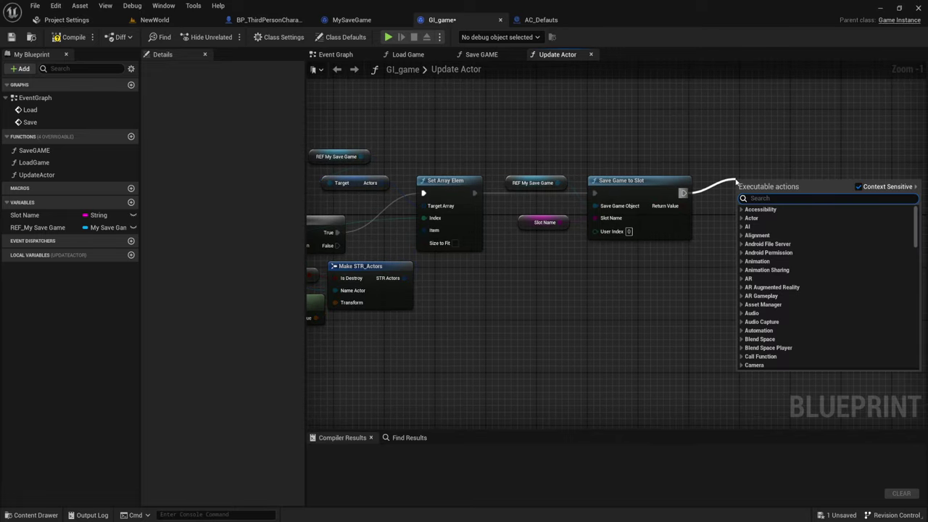
pyautogui.write('branch')
pyautogui.press('Return')
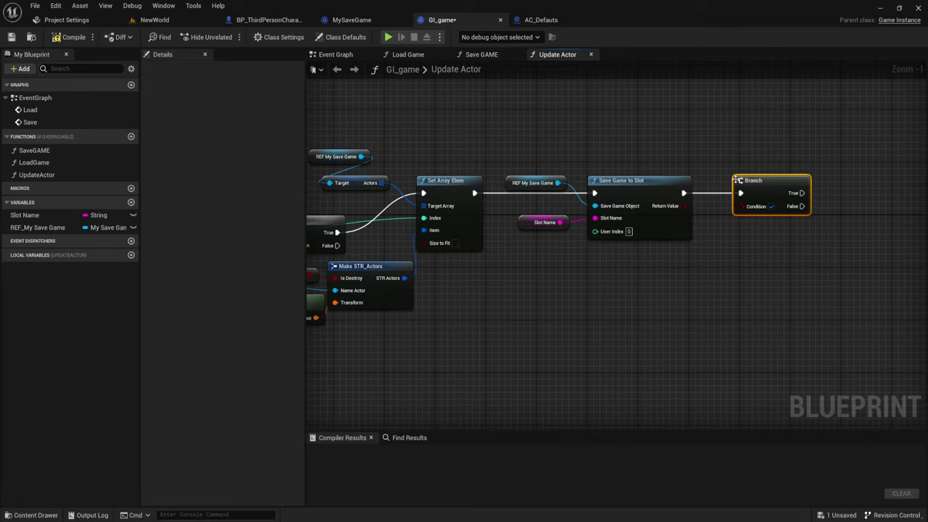
pyautogui.moveTo(679, 209); pyautogui.dragTo(740, 206)
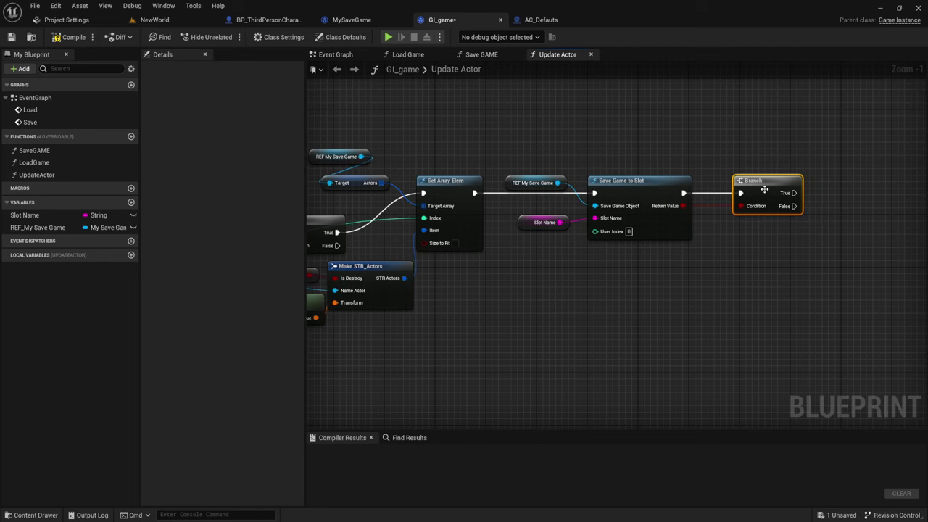
pyautogui.moveTo(776, 202)
pyautogui.mouseDown(button='right')
pyautogui.moveTo(725, 215)
pyautogui.moveTo(628, 209)
pyautogui.mouseUp(button='right')
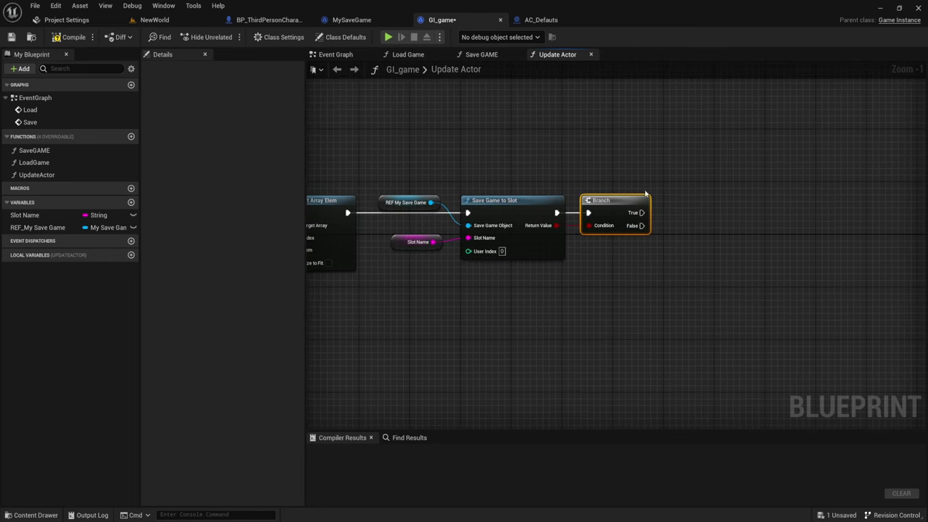
pyautogui.moveTo(641, 213); pyautogui.dragTo(700, 180)
pyautogui.write('print')
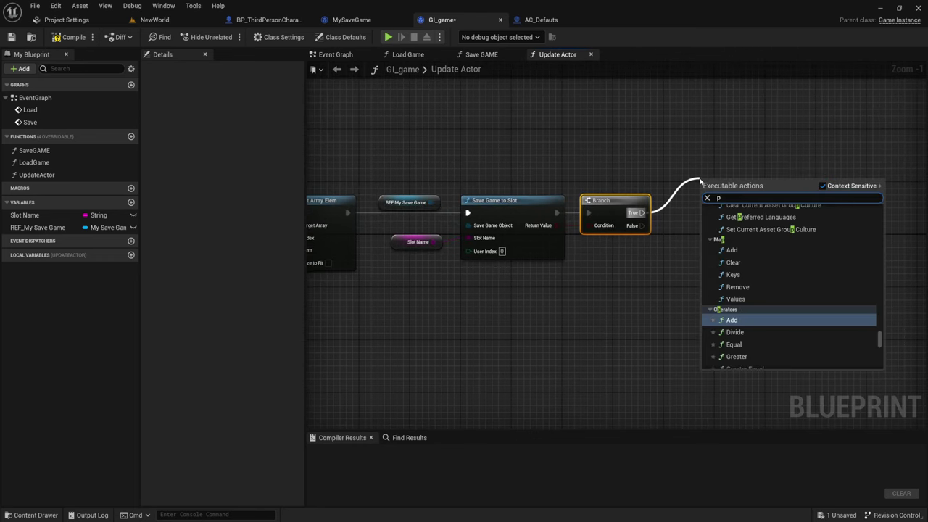
pyautogui.press('Return')
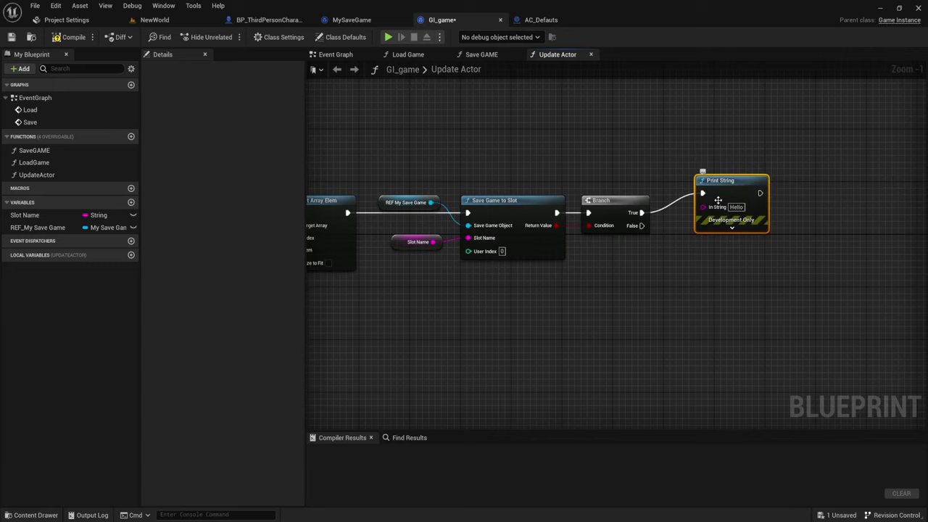
# Feed a Get Display Name into Print String's text and compile GI_game.
pyautogui.moveTo(549, 261); pyautogui.dragTo(686, 215, button='right')
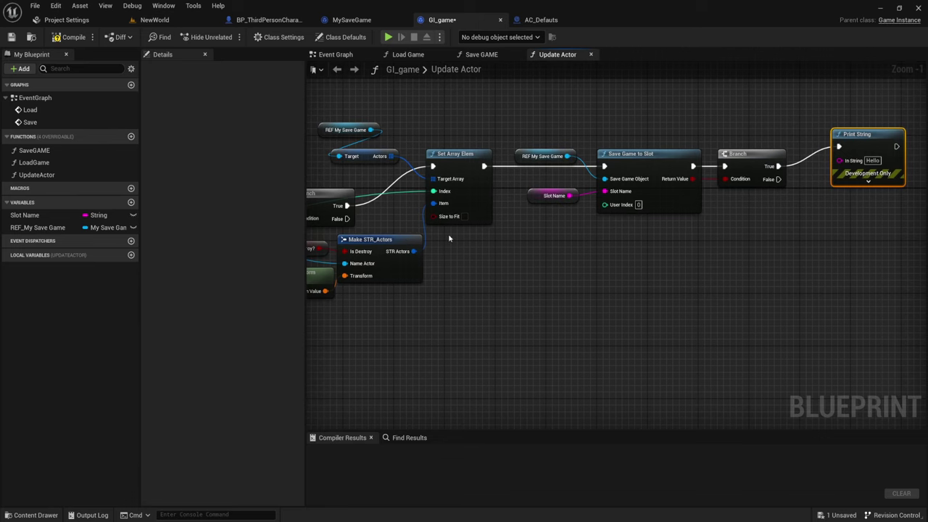
pyautogui.moveTo(449, 238); pyautogui.dragTo(551, 214, button='right')
pyautogui.moveTo(361, 222); pyautogui.dragTo(705, 159)
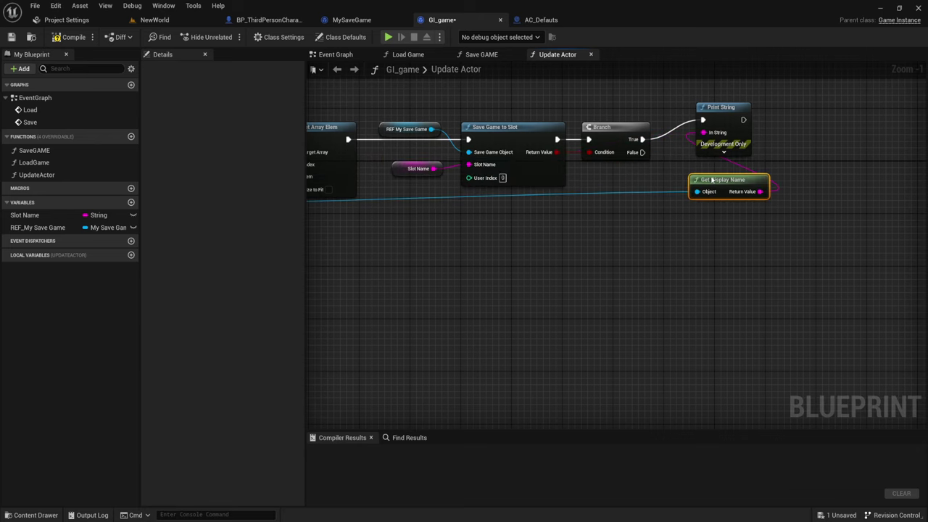
pyautogui.moveTo(712, 180); pyautogui.dragTo(694, 181)
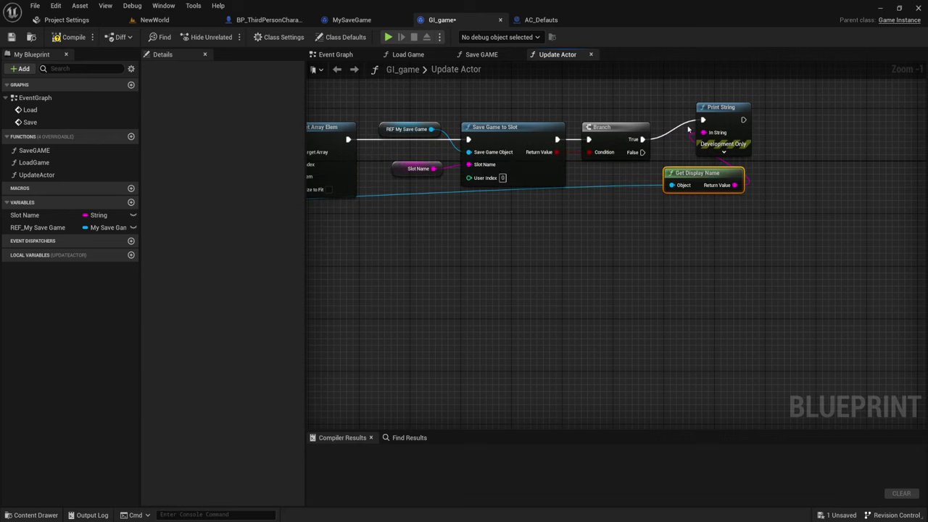
pyautogui.moveTo(738, 203); pyautogui.dragTo(721, 251, button='right')
pyautogui.moveTo(669, 263); pyautogui.dragTo(673, 150)
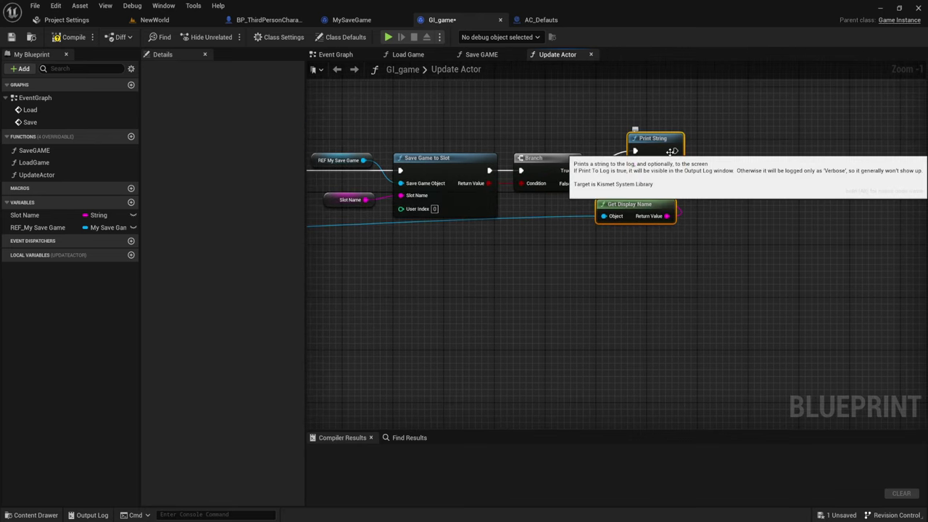
pyautogui.click(69, 37)
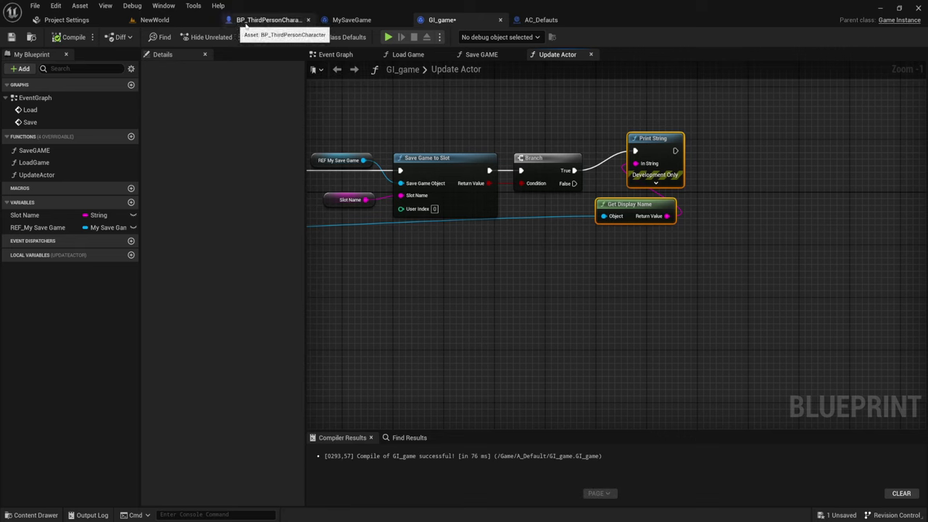
# In BP_ThirdPersonCharacter, call GI Game's Update Actor, passing the AC_Defauts actor.
pyautogui.click(543, 20)
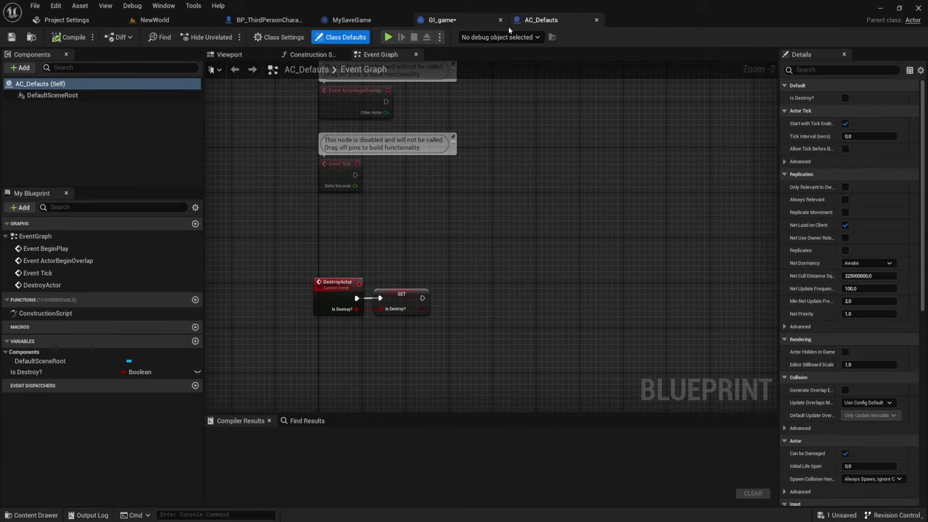
pyautogui.click(268, 20)
pyautogui.moveTo(733, 272)
pyautogui.mouseDown(button='right')
pyautogui.moveTo(592, 189)
pyautogui.moveTo(590, 235)
pyautogui.moveTo(479, 254)
pyautogui.mouseUp(button='right')
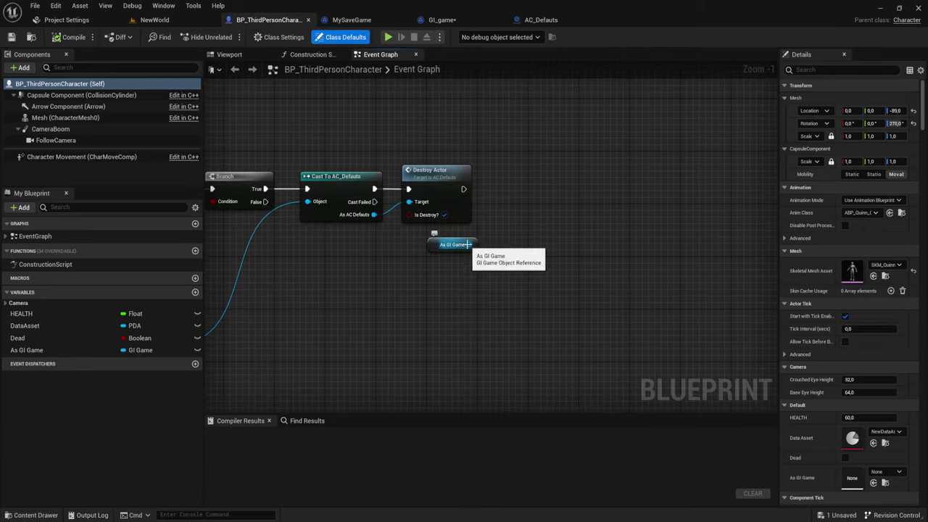
pyautogui.moveTo(469, 244); pyautogui.dragTo(552, 147)
pyautogui.write('u')
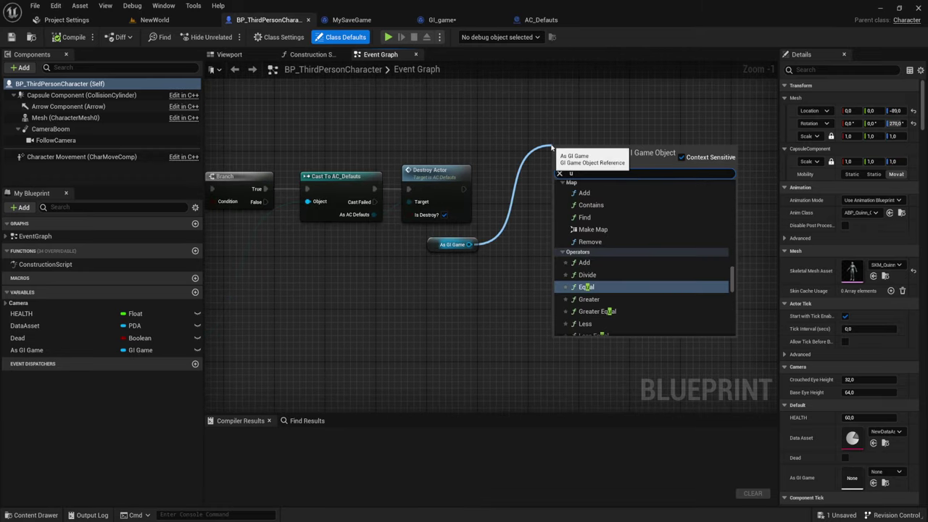
pyautogui.write('pd')
pyautogui.press('Return')
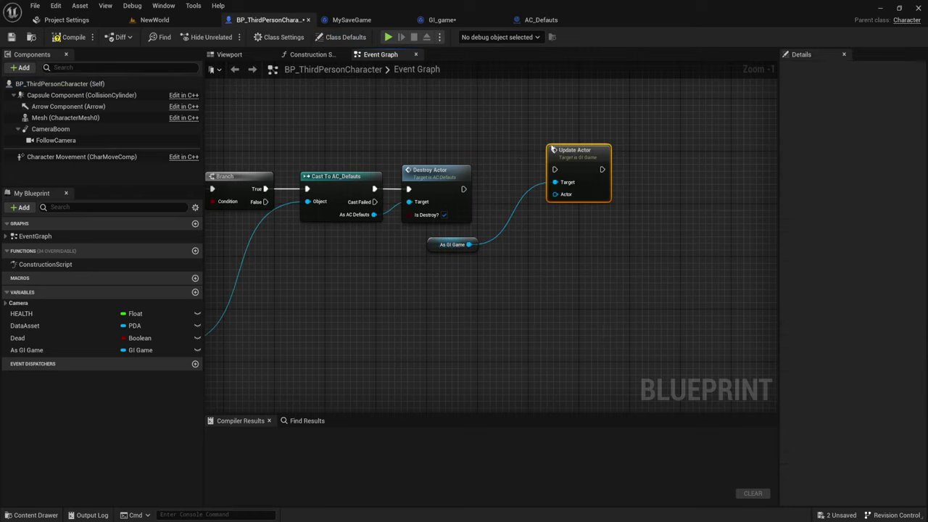
pyautogui.moveTo(553, 149)
pyautogui.mouseDown()
pyautogui.moveTo(504, 168)
pyautogui.moveTo(505, 192)
pyautogui.mouseUp()
pyautogui.moveTo(521, 225); pyautogui.dragTo(542, 187, button='right')
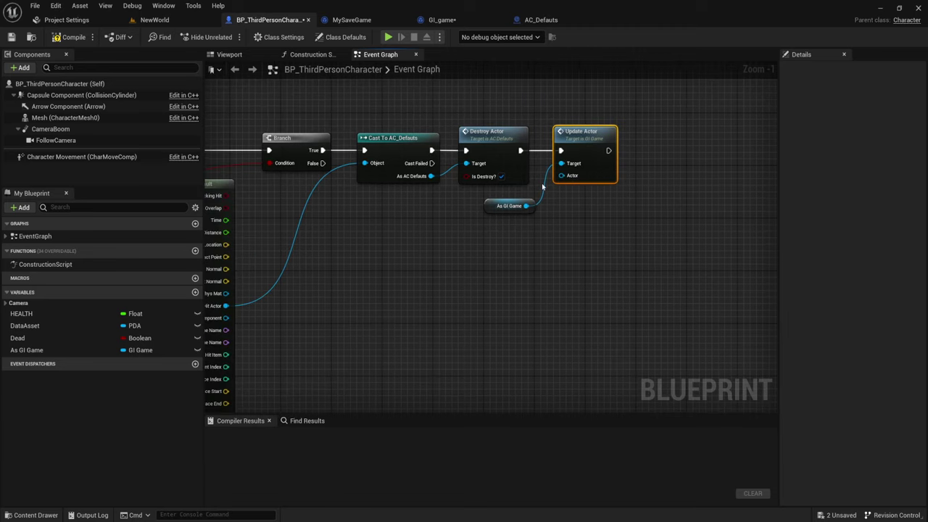
pyautogui.moveTo(405, 196); pyautogui.dragTo(409, 168, button='right')
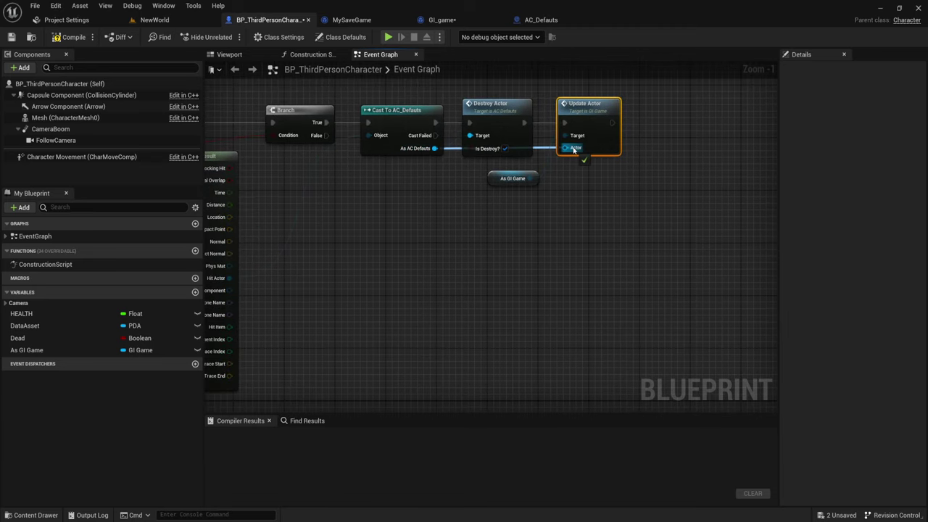
pyautogui.moveTo(571, 183); pyautogui.dragTo(460, 214, button='right')
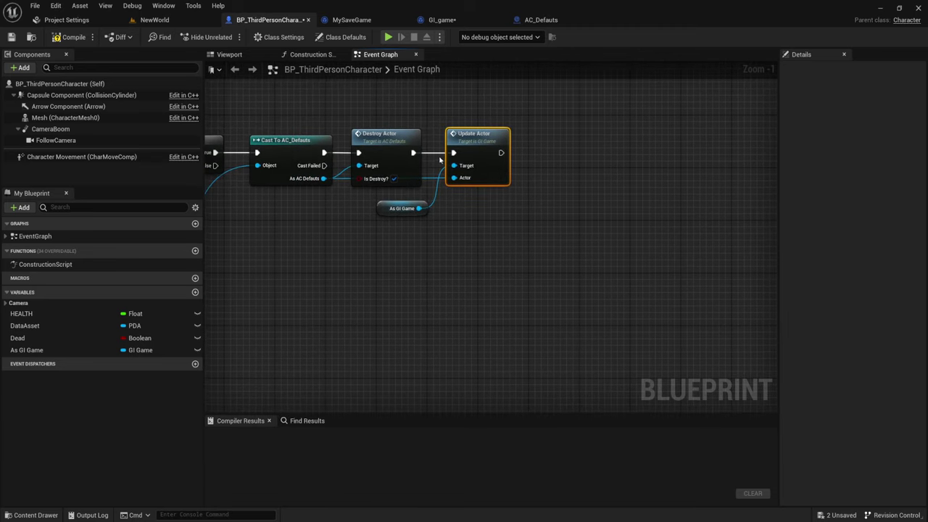
# Add a Destroy Actor for the cast AC_Defauts reference, running right after Update Actor.
pyautogui.moveTo(323, 179); pyautogui.dragTo(545, 211)
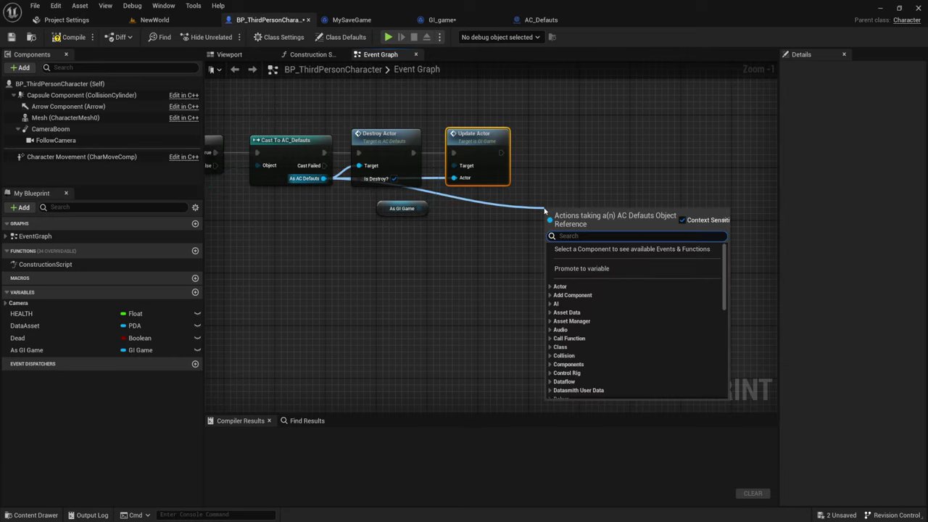
pyautogui.write('destr')
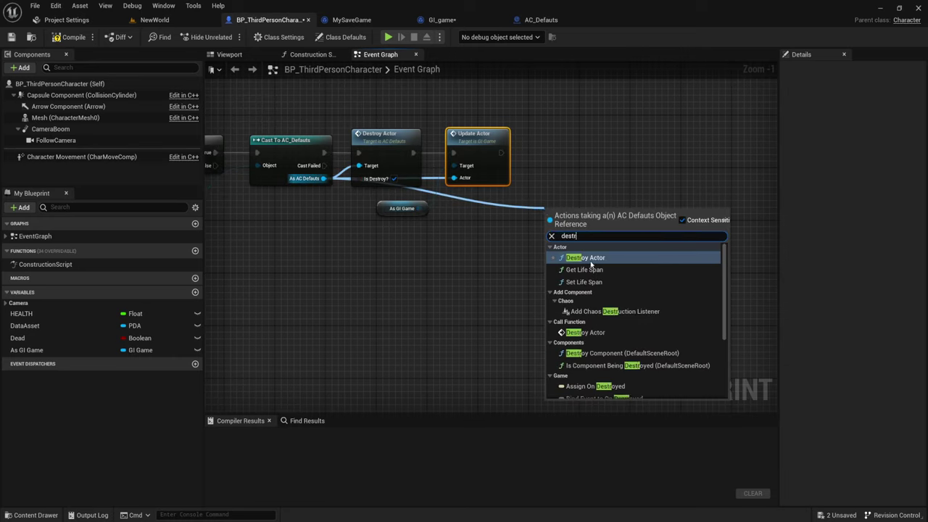
pyautogui.click(585, 258)
pyautogui.moveTo(569, 213); pyautogui.dragTo(560, 135)
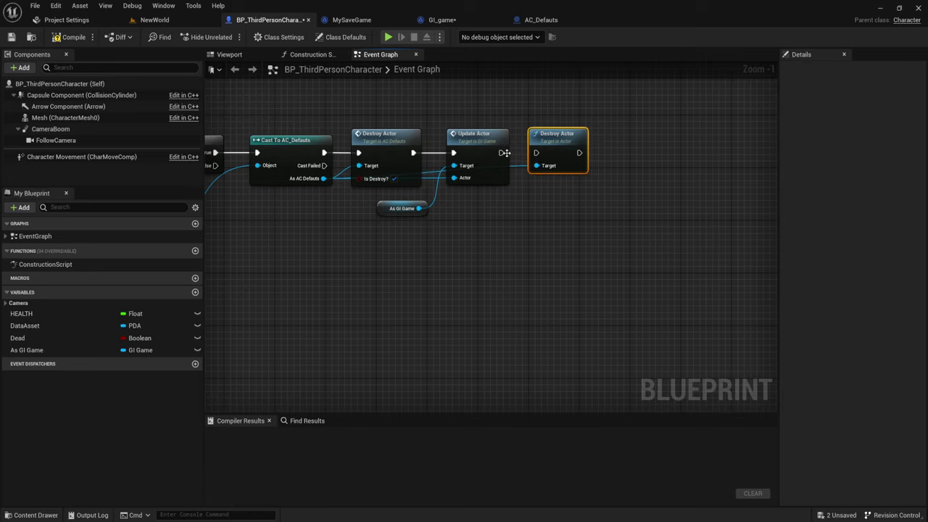
pyautogui.moveTo(503, 153); pyautogui.dragTo(536, 153)
pyautogui.click(391, 142)
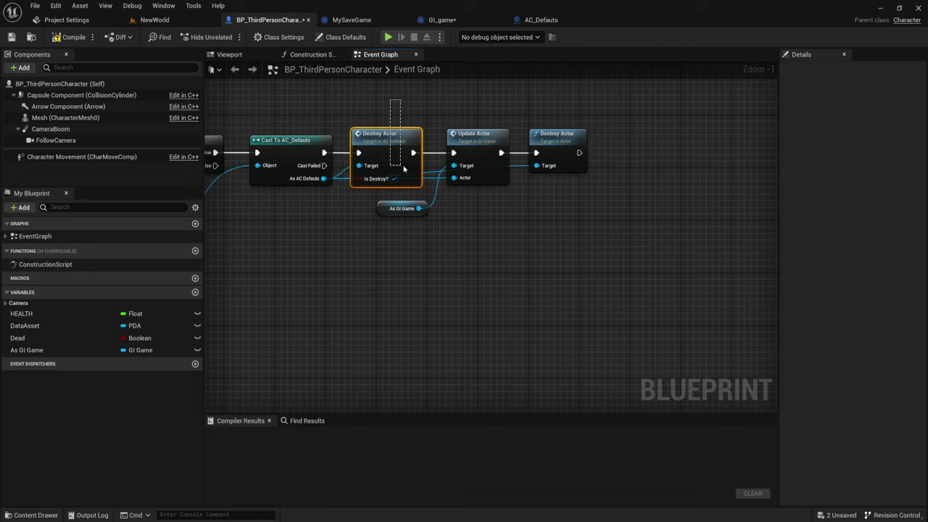
# Review the DestroyActor event and SET nodes in the AC_Defauts blueprint.
pyautogui.click(541, 19)
pyautogui.moveTo(399, 203); pyautogui.dragTo(528, 288)
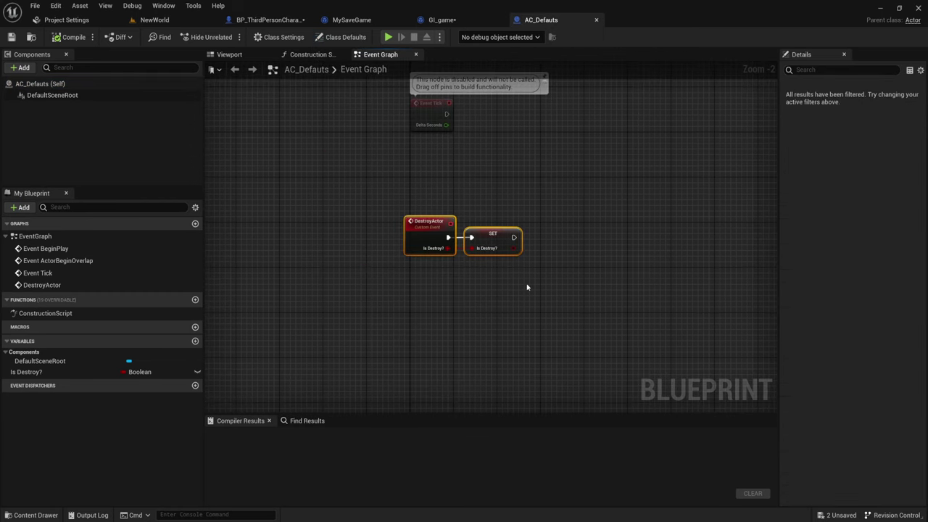
pyautogui.moveTo(513, 237); pyautogui.dragTo(582, 222)
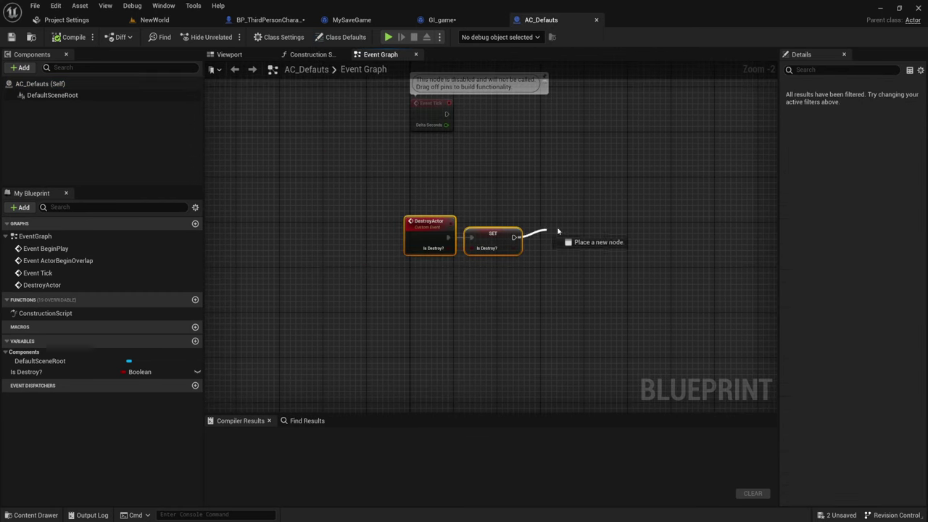
pyautogui.click(552, 189)
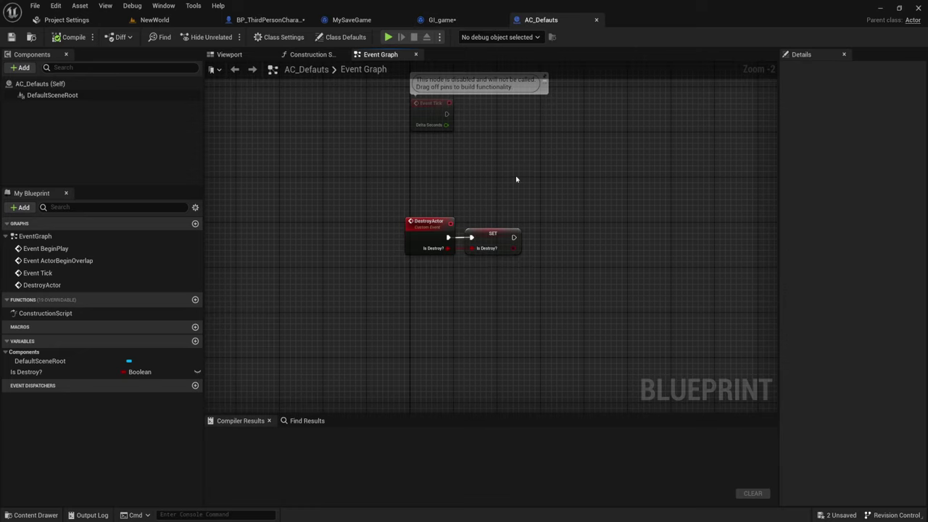
pyautogui.moveTo(470, 187)
pyautogui.mouseDown()
pyautogui.moveTo(530, 277)
pyautogui.moveTo(512, 287)
pyautogui.mouseUp()
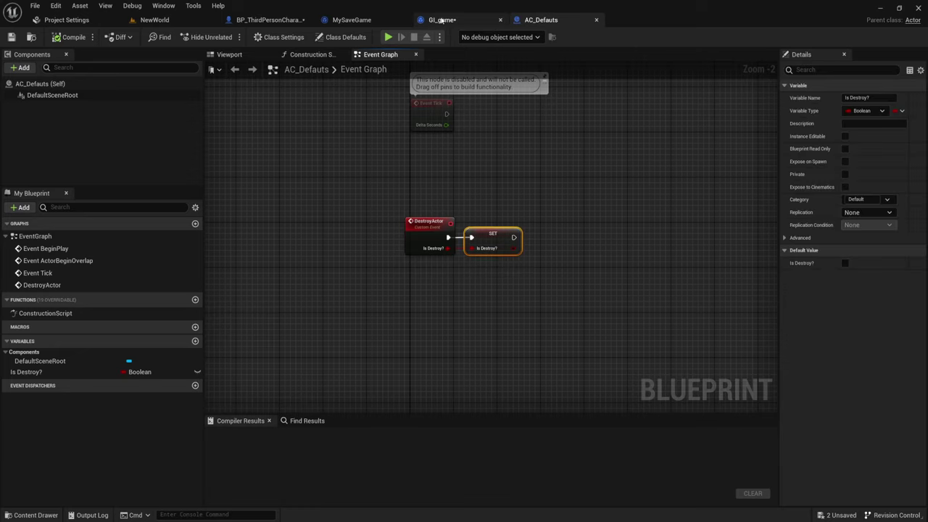
# Check the Update Actor and Destroy Actor nodes, compile BP_ThirdPersonCharacter, and return to NewWorld.
pyautogui.click(444, 19)
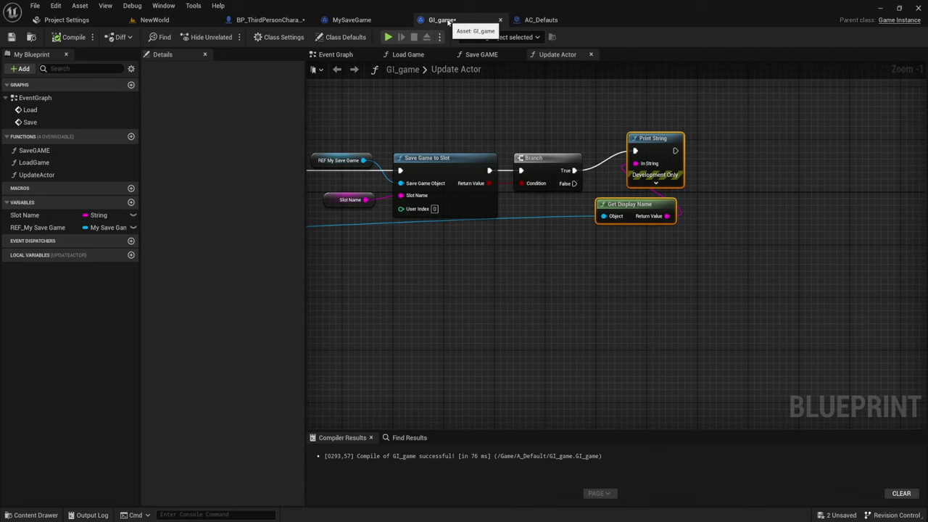
pyautogui.click(269, 19)
pyautogui.moveTo(454, 88); pyautogui.dragTo(515, 229)
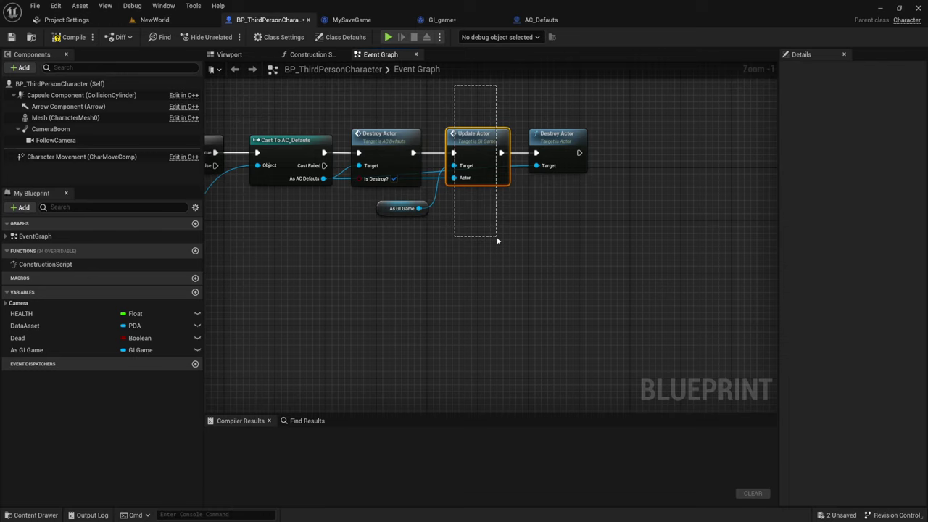
pyautogui.moveTo(497, 238); pyautogui.dragTo(497, 237)
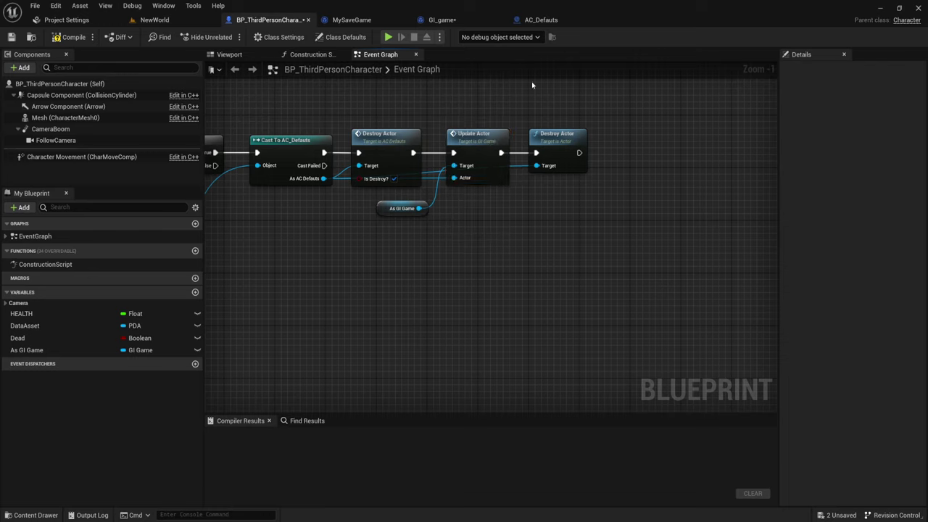
pyautogui.moveTo(534, 82); pyautogui.dragTo(630, 279)
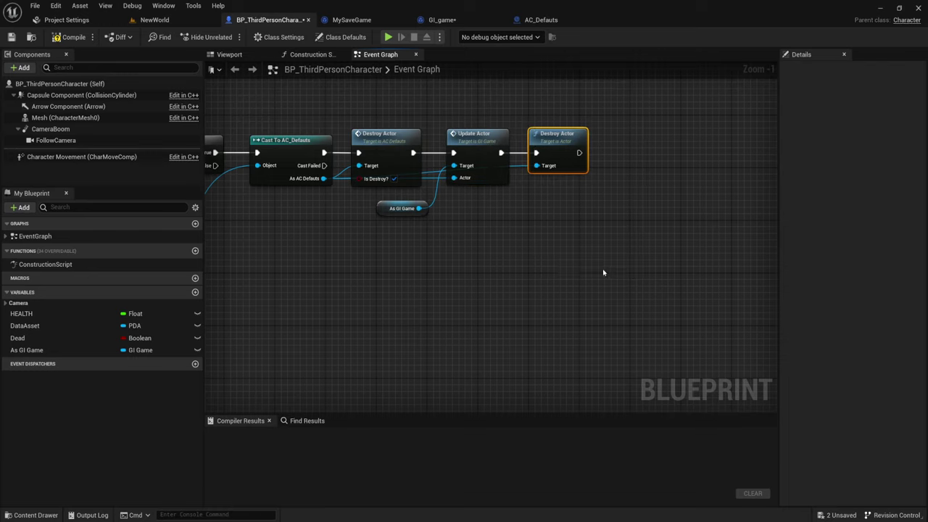
pyautogui.click(70, 37)
pyautogui.click(164, 22)
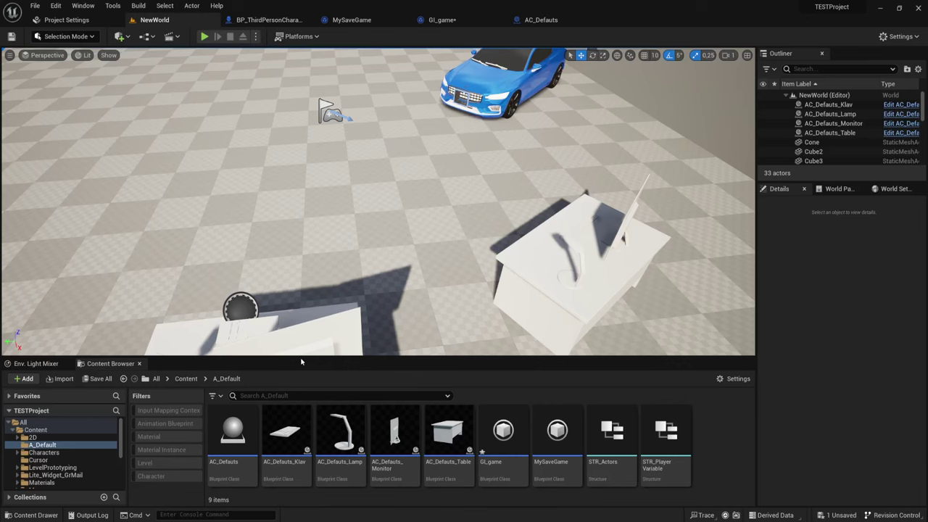
# Save all modified assets, then play the level, saving state and running toward the desks.
pyautogui.click(101, 379)
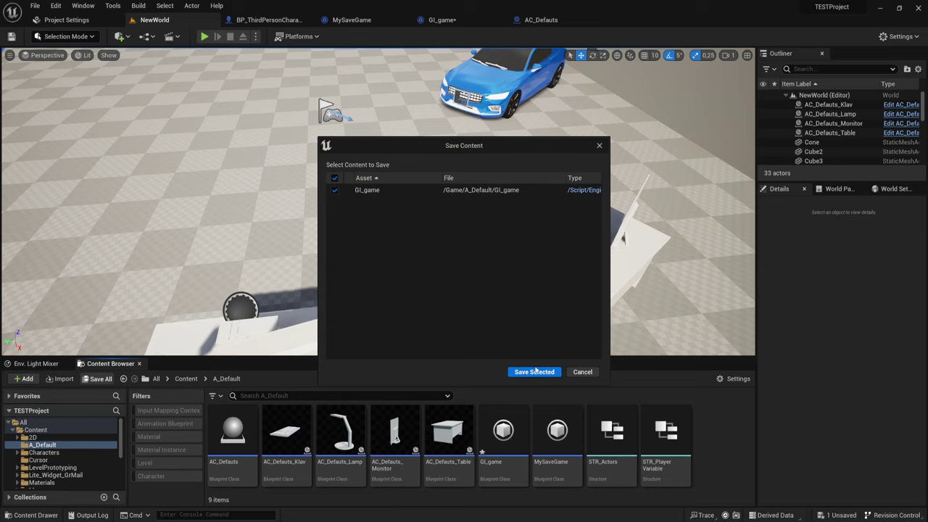
pyautogui.click(535, 372)
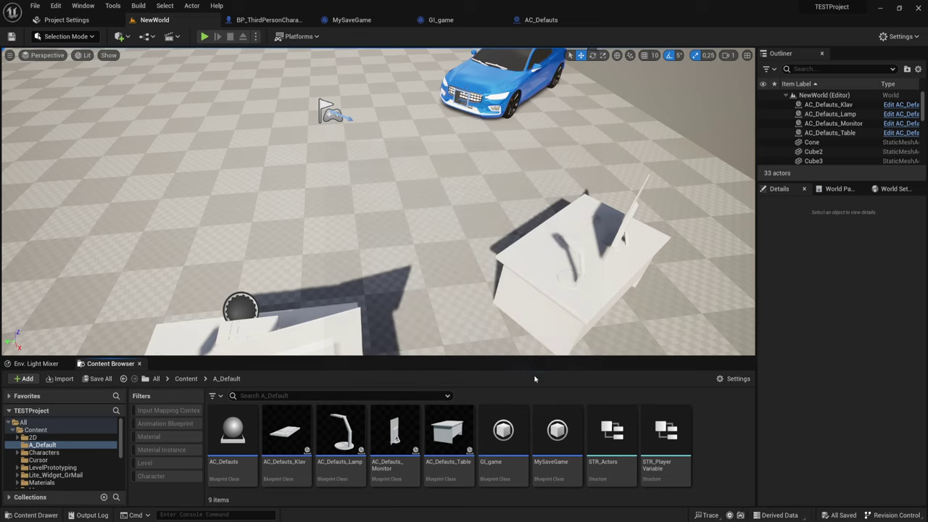
pyautogui.click(205, 37)
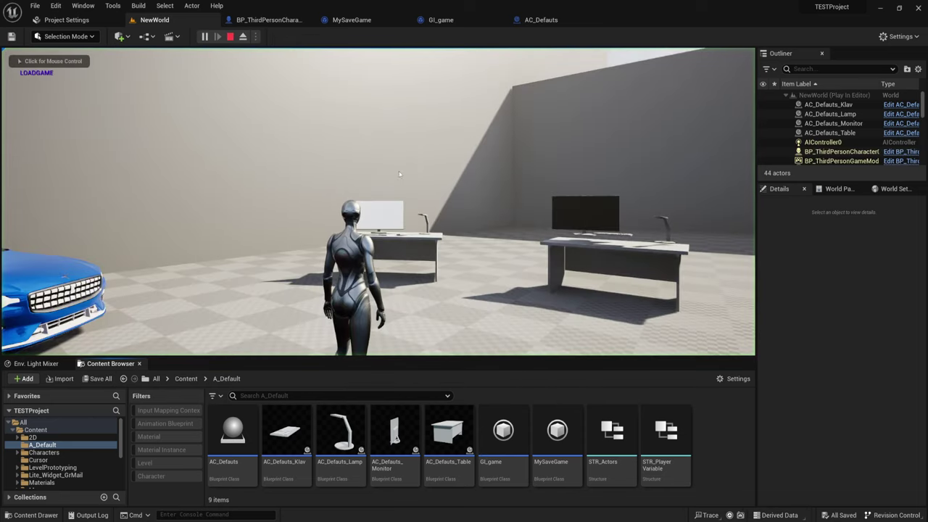
pyautogui.press('d')
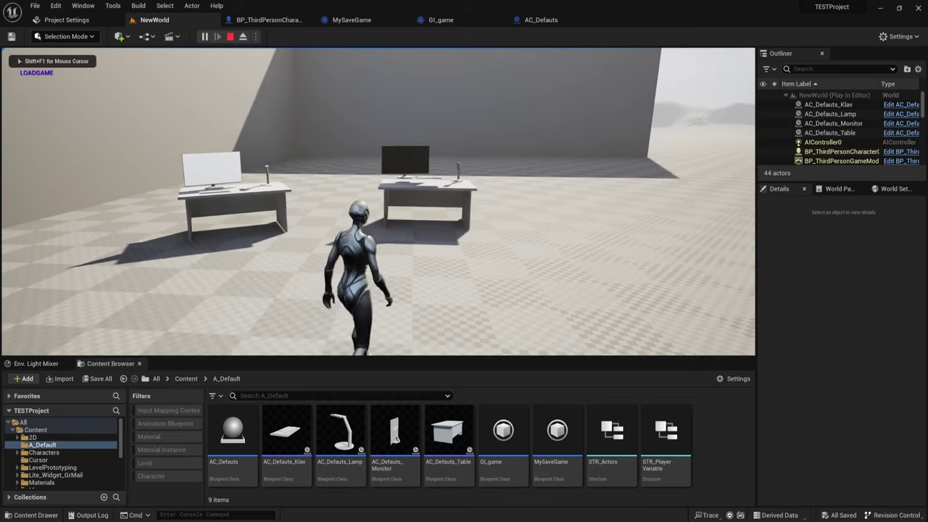
pyautogui.press('s')
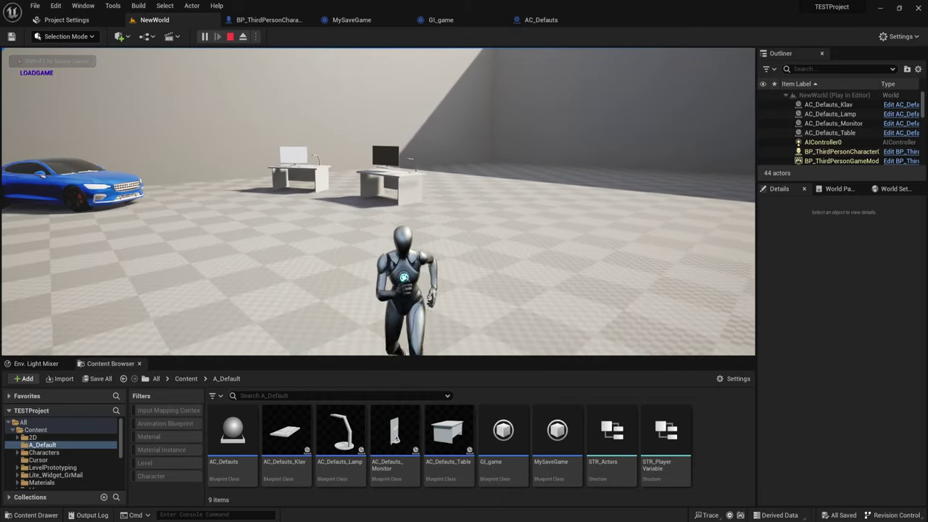
pyautogui.press('1')
pyautogui.press('w')
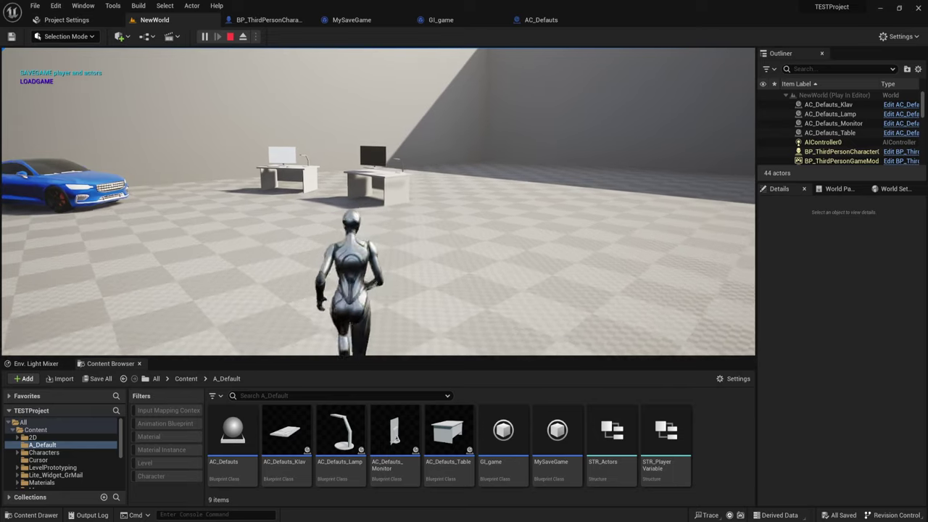
pyautogui.press('a')
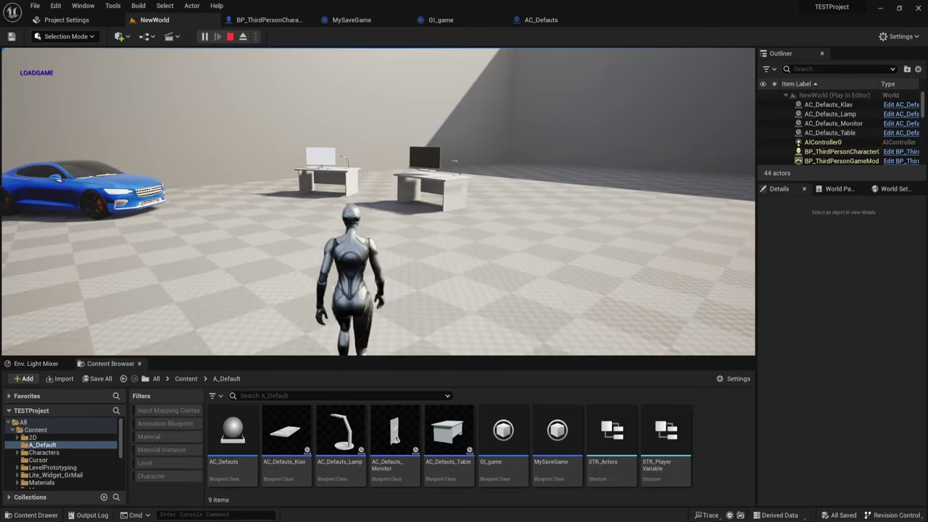
pyautogui.press('w')
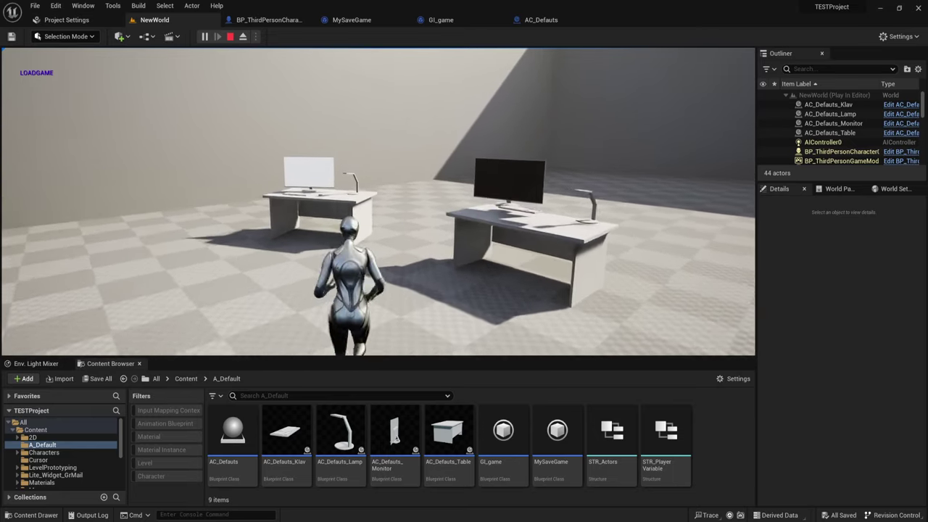
# Load the saved game, destroy the desk monitor and lamp, then end the play session.
pyautogui.press('l')
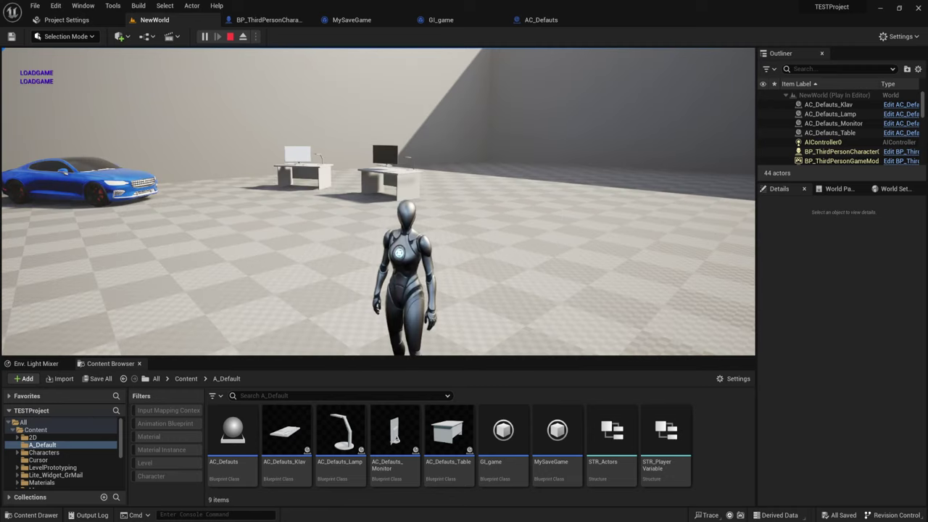
pyautogui.press('w')
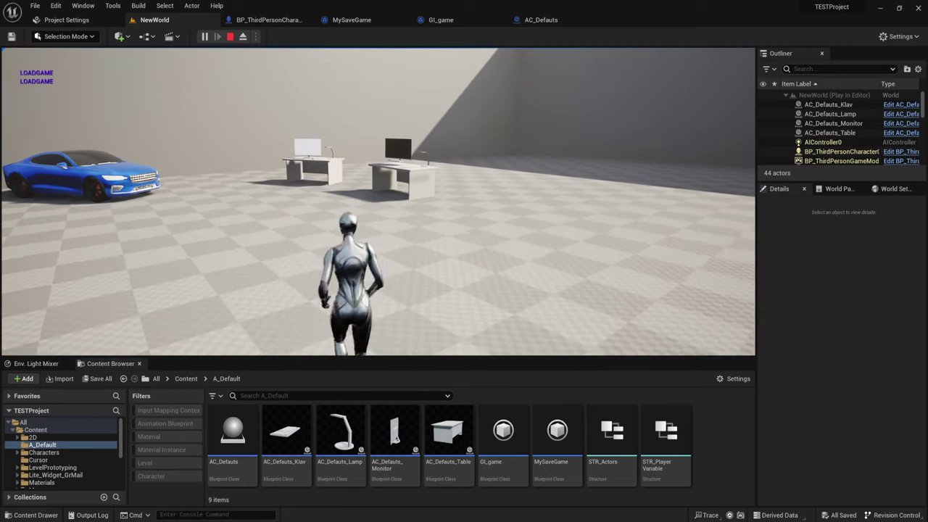
pyautogui.press('w')
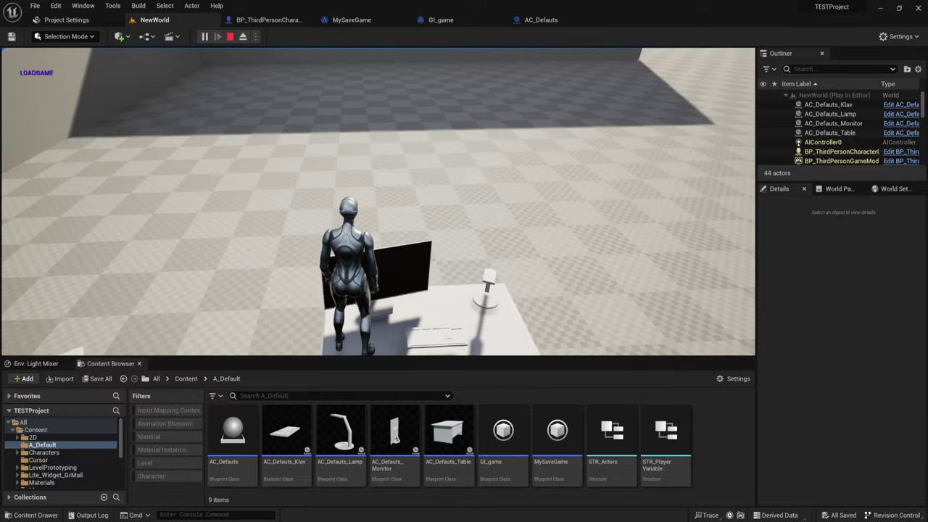
pyautogui.press('space')
pyautogui.press('w')
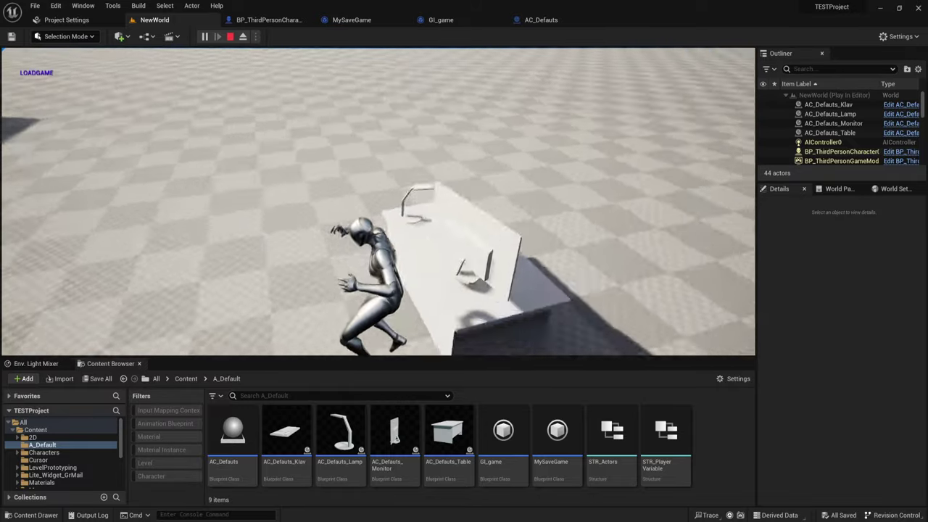
pyautogui.press('w')
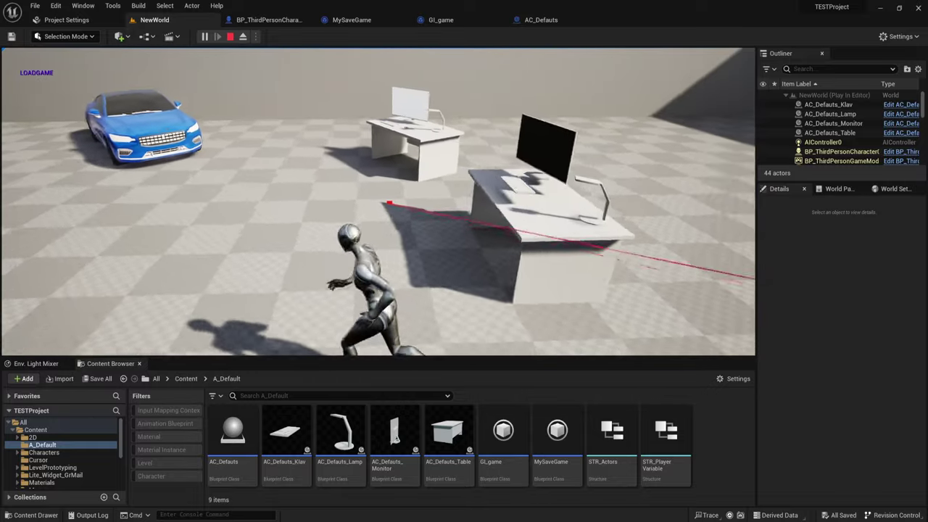
pyautogui.press('e')
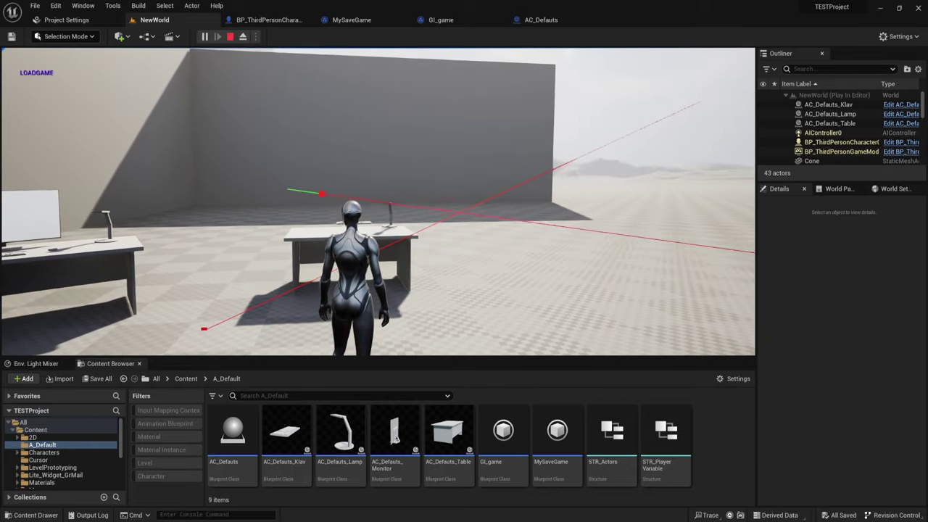
pyautogui.press('e')
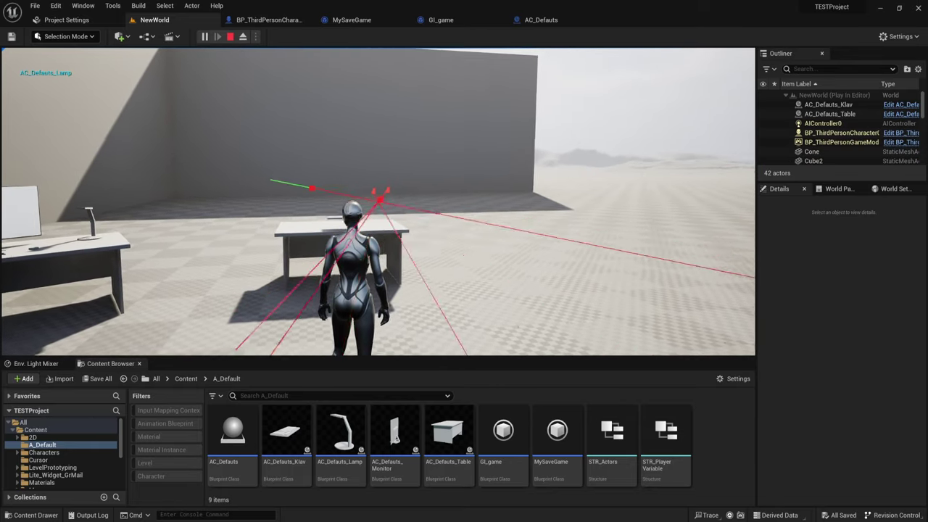
pyautogui.press('s')
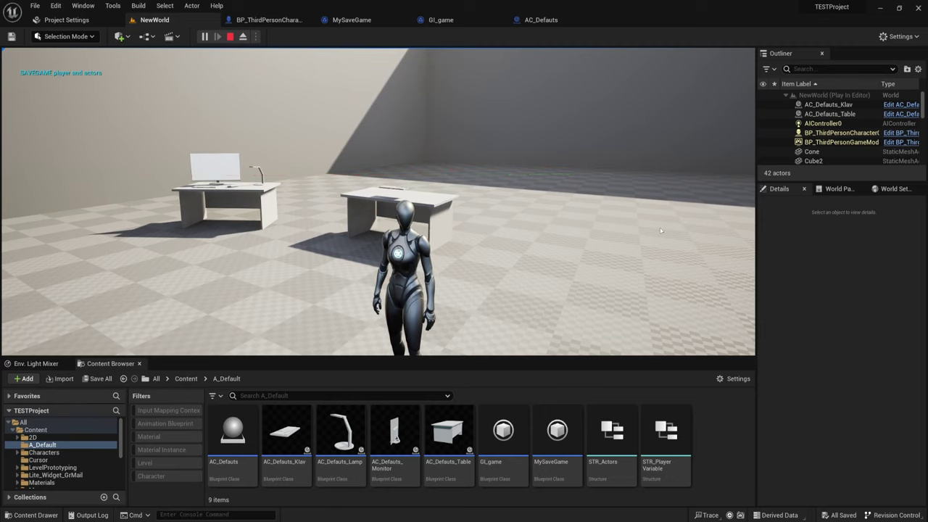
pyautogui.press('Escape')
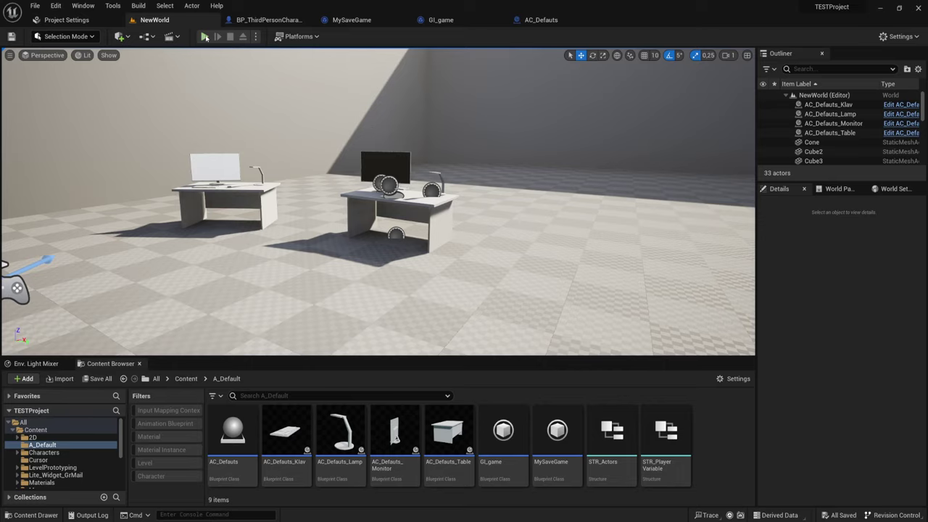
# Start a second play session, load the saved game, and stop playing.
pyautogui.hotkey('alt', 'p')
pyautogui.press('w')
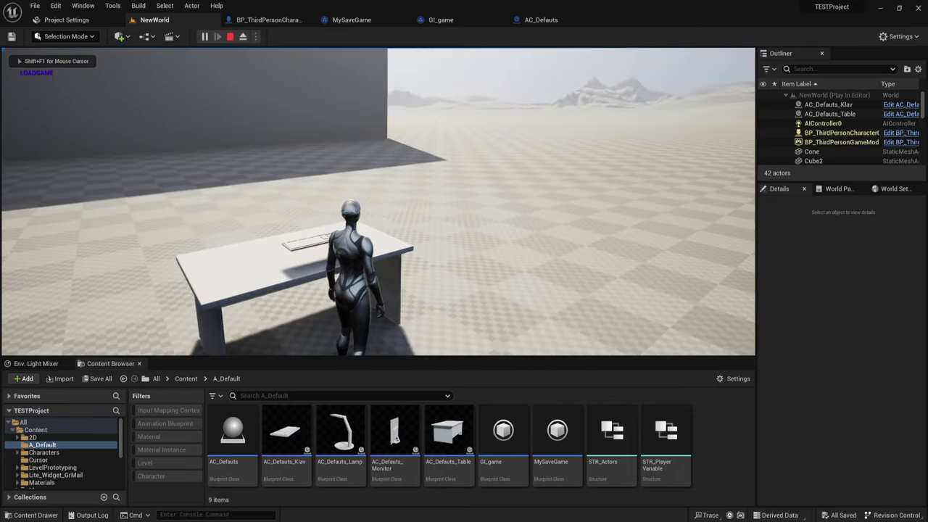
pyautogui.press('a')
pyautogui.press('l')
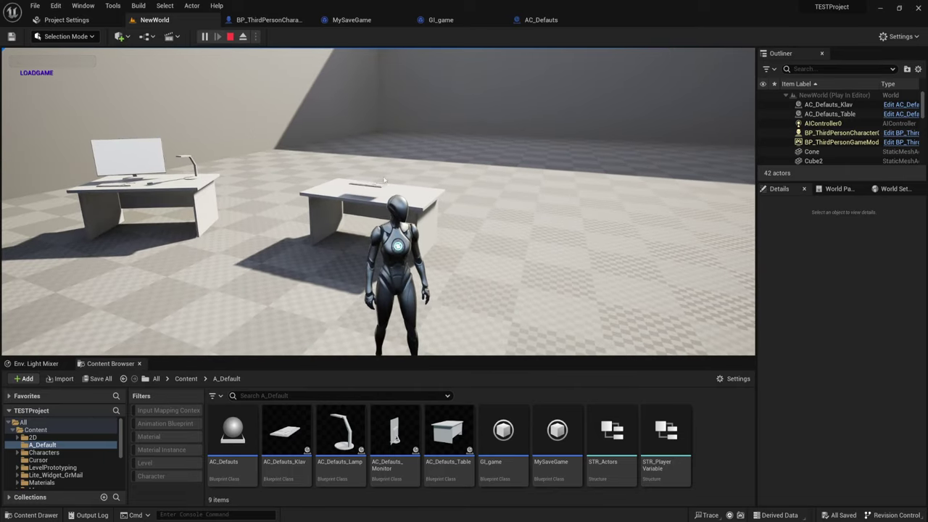
pyautogui.press('Escape')
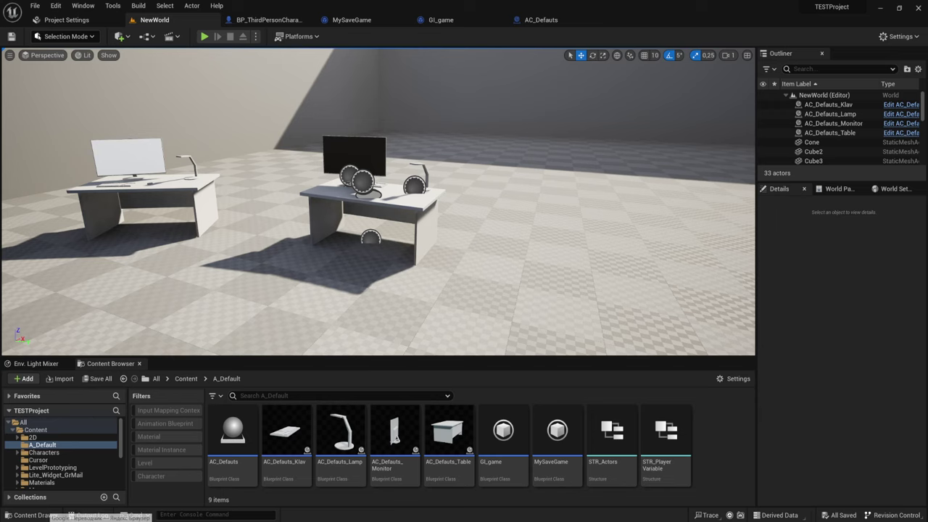
# Delete PlayerSettings.sav from the SaveGames folder and minimize File Explorer.
pyautogui.hotkey('alt', 'Tab')
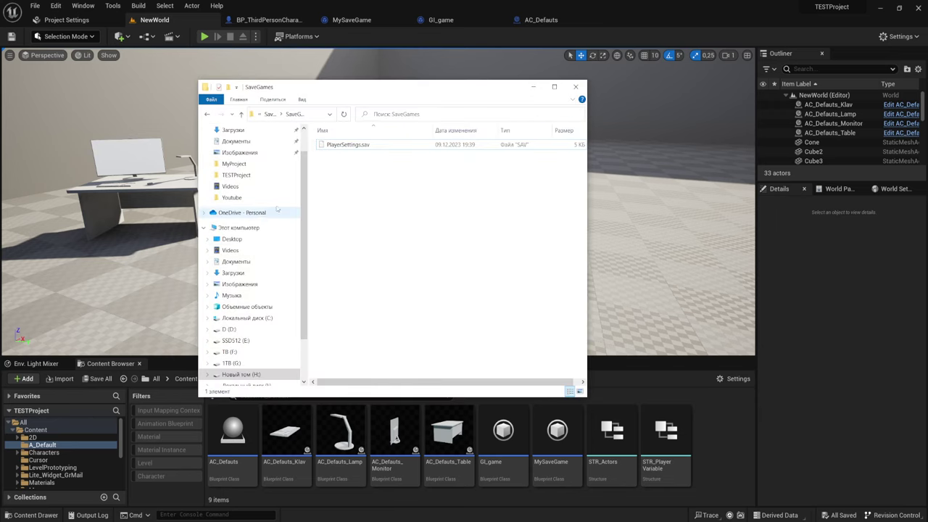
pyautogui.click(346, 146)
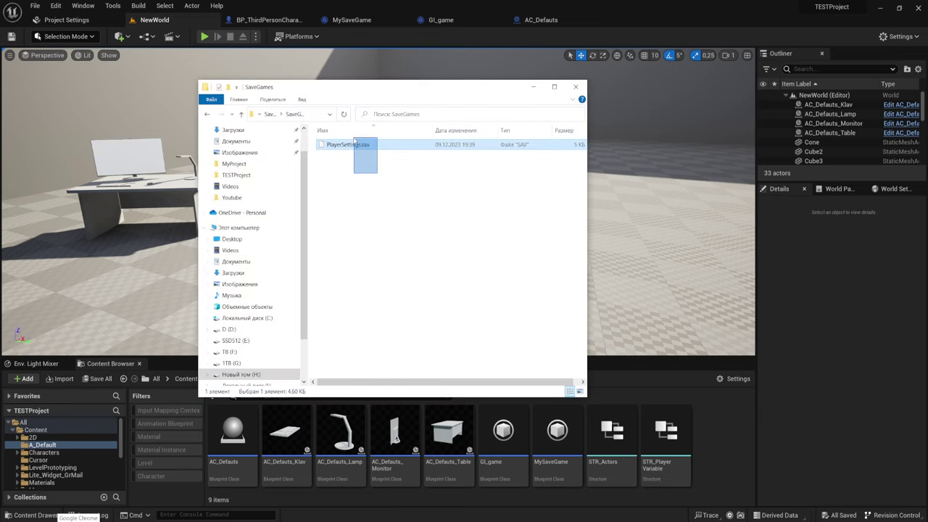
pyautogui.rightClick(348, 150)
pyautogui.click(369, 339)
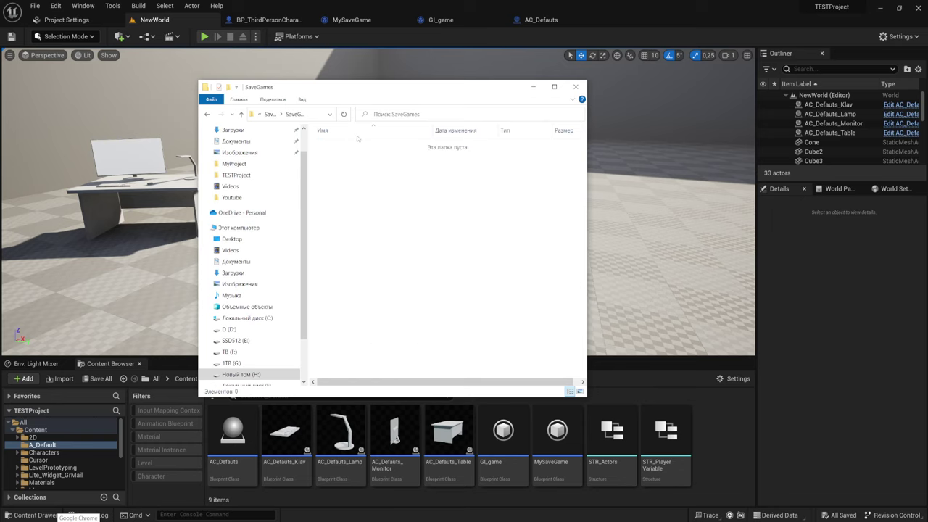
pyautogui.click(533, 86)
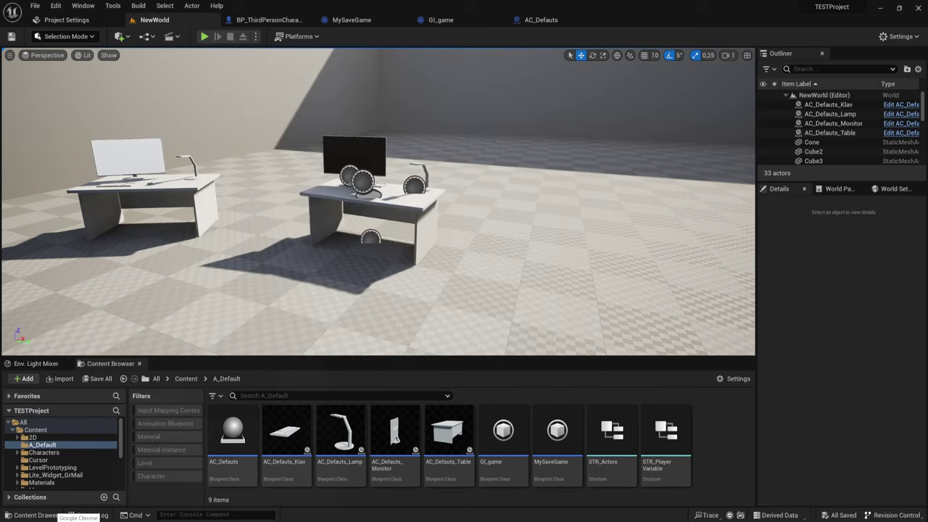
# Play the level with no save file, walk the character briefly, then end the session.
pyautogui.click(204, 37)
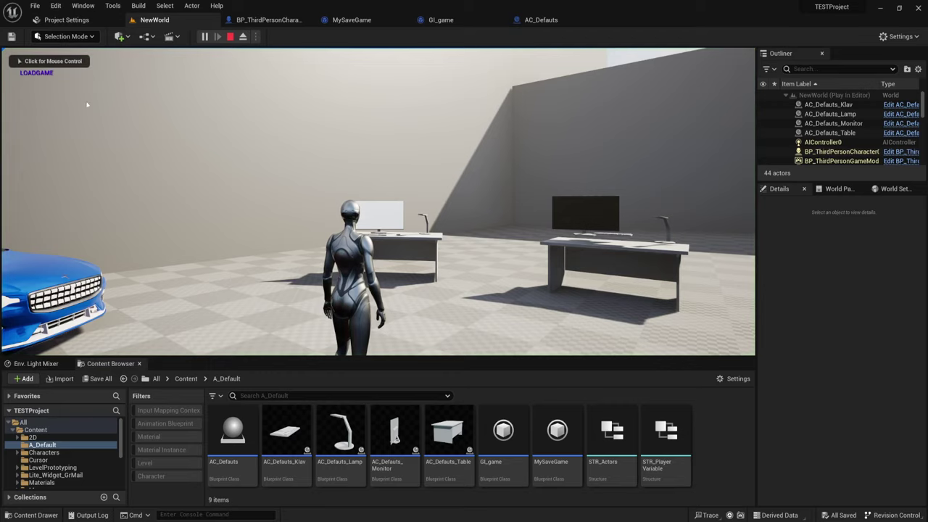
pyautogui.click(470, 288)
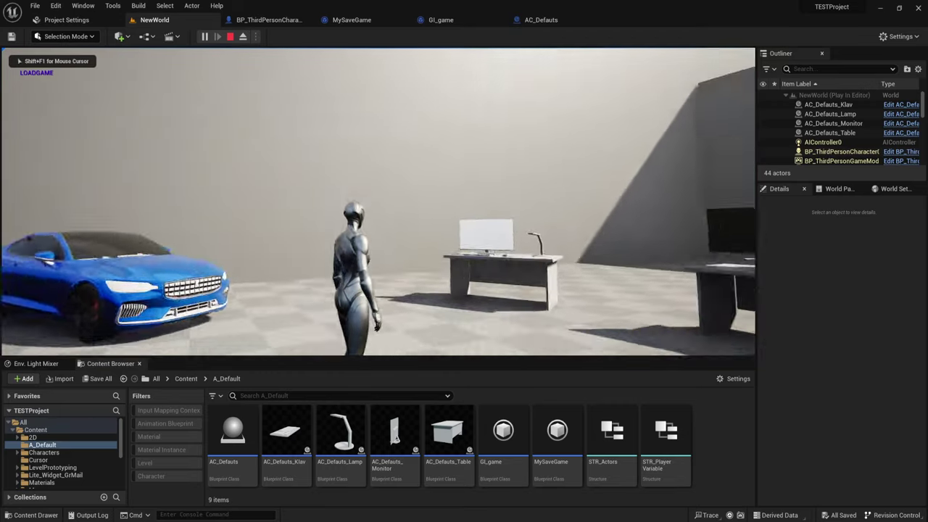
pyautogui.press('s')
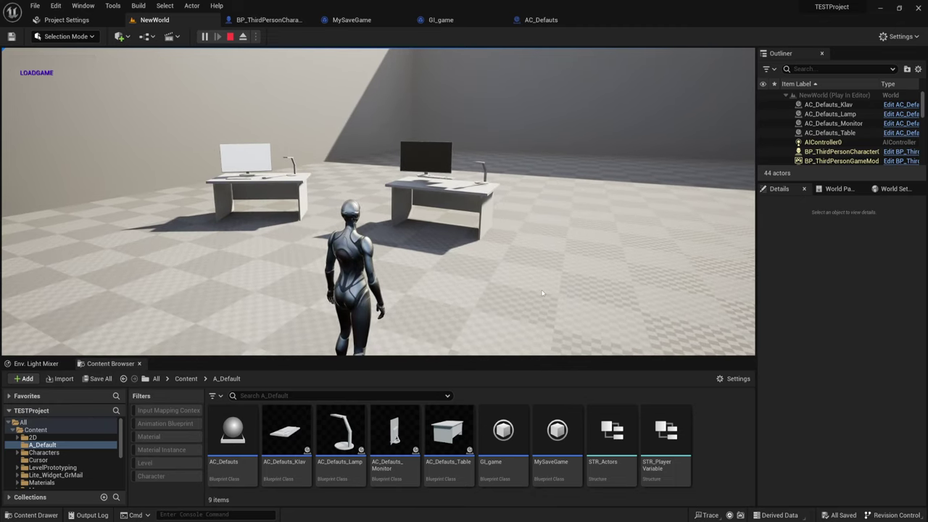
pyautogui.press('Escape')
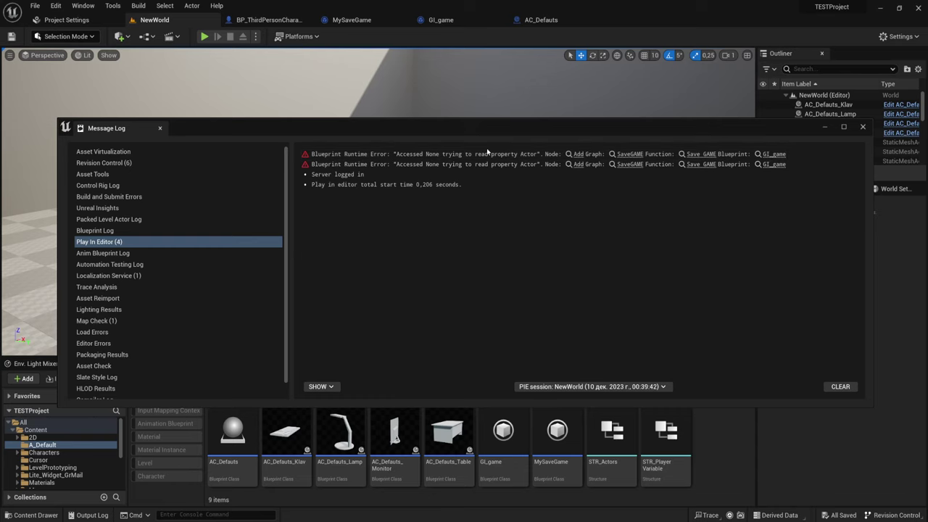
# Close the Message Log, then run and stop a brief play session.
pyautogui.click(863, 127)
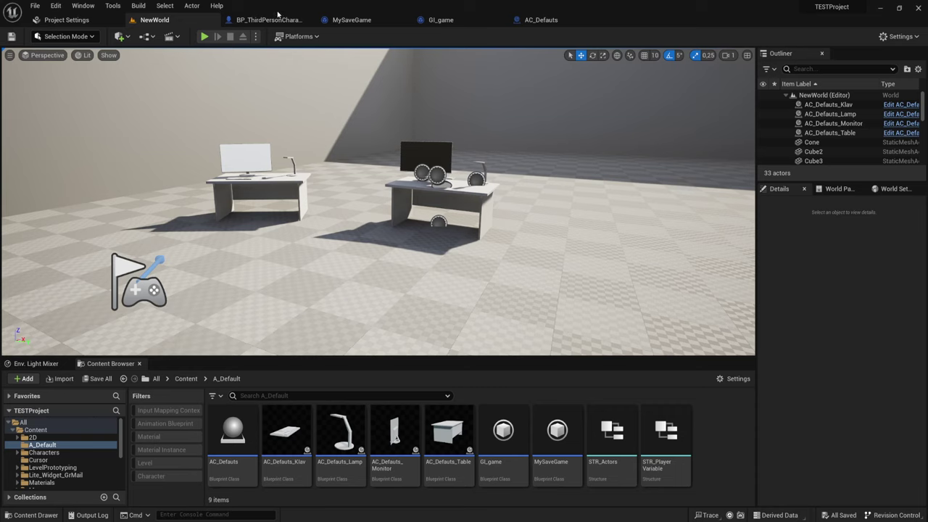
pyautogui.click(204, 37)
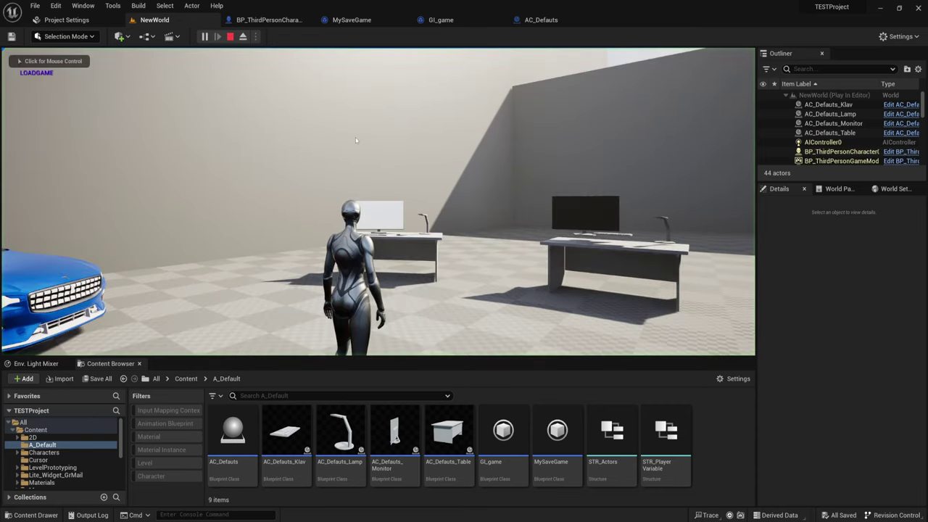
pyautogui.press('Escape')
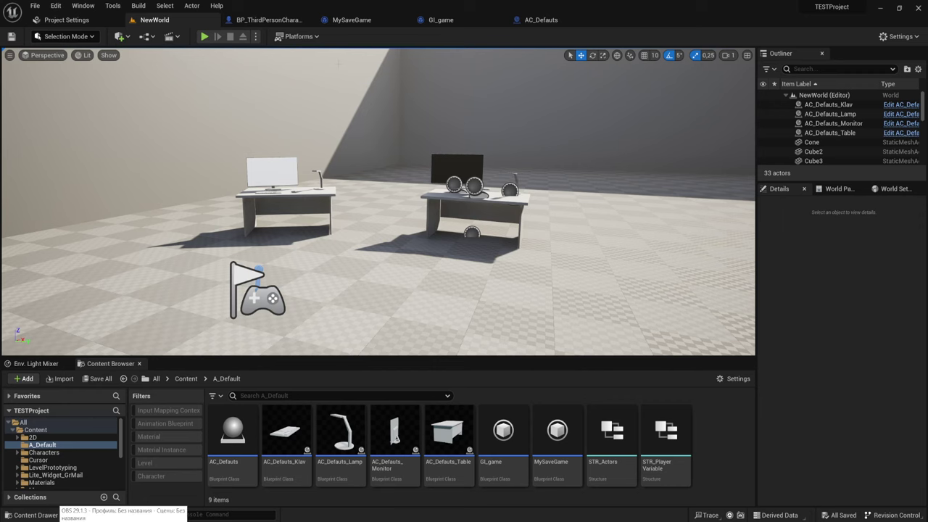
# In GI_game's Load Game function, nudge the Save GAME node on the Branch's False path upward.
pyautogui.click(451, 22)
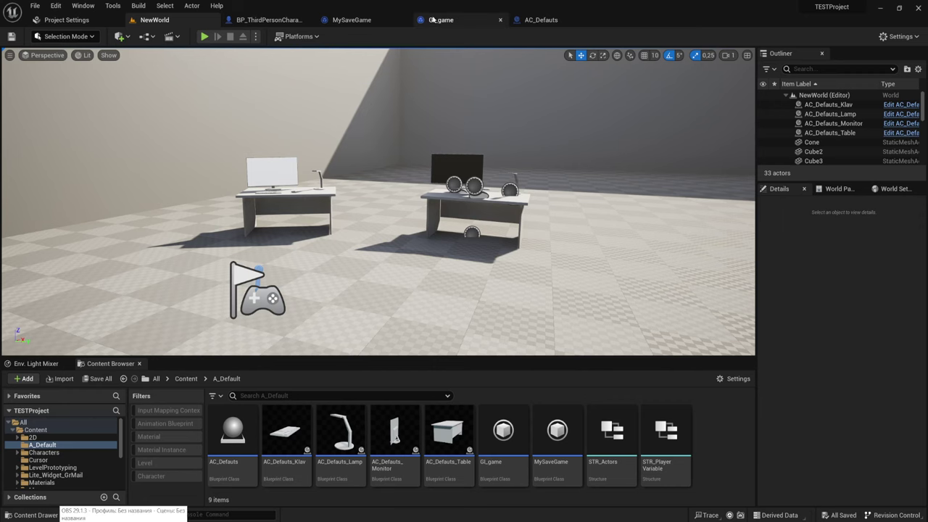
pyautogui.scroll(-3, 602, 185)
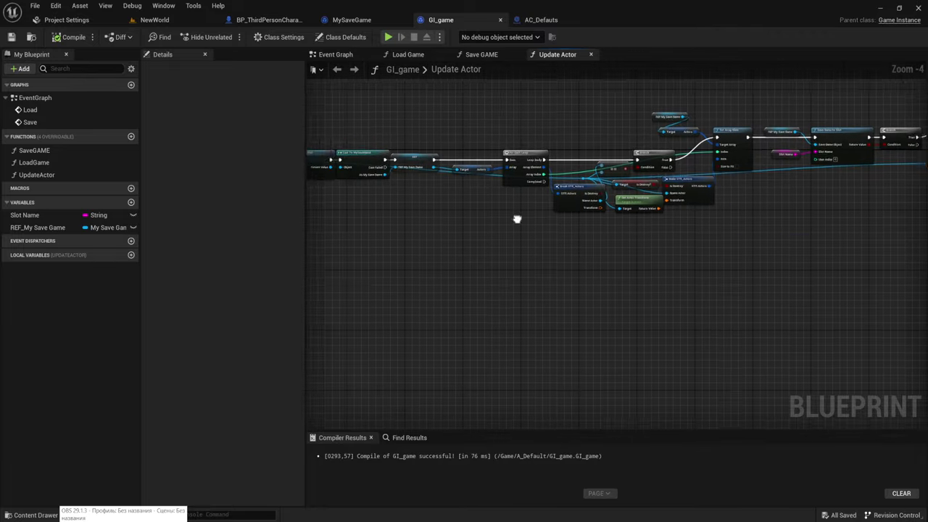
pyautogui.moveTo(515, 218); pyautogui.dragTo(473, 86, button='right')
pyautogui.click(408, 54)
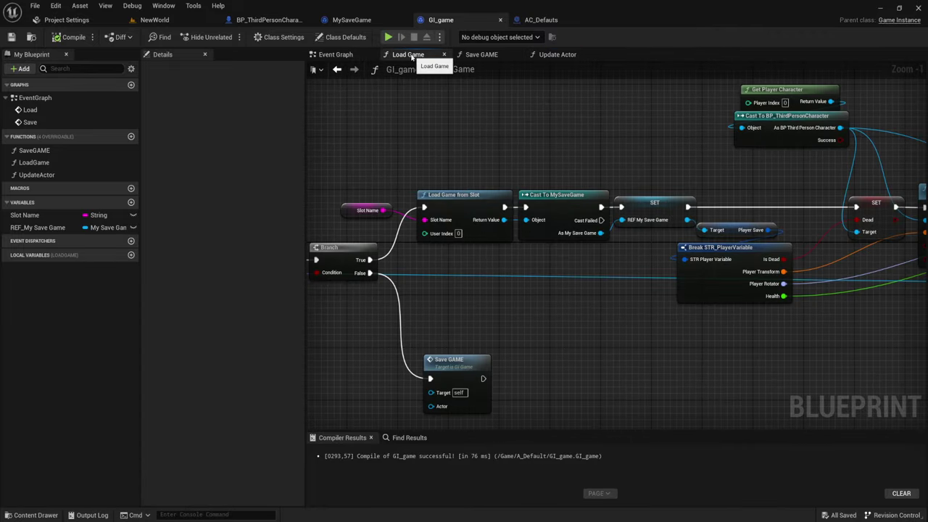
pyautogui.moveTo(566, 227); pyautogui.dragTo(558, 256, button='right')
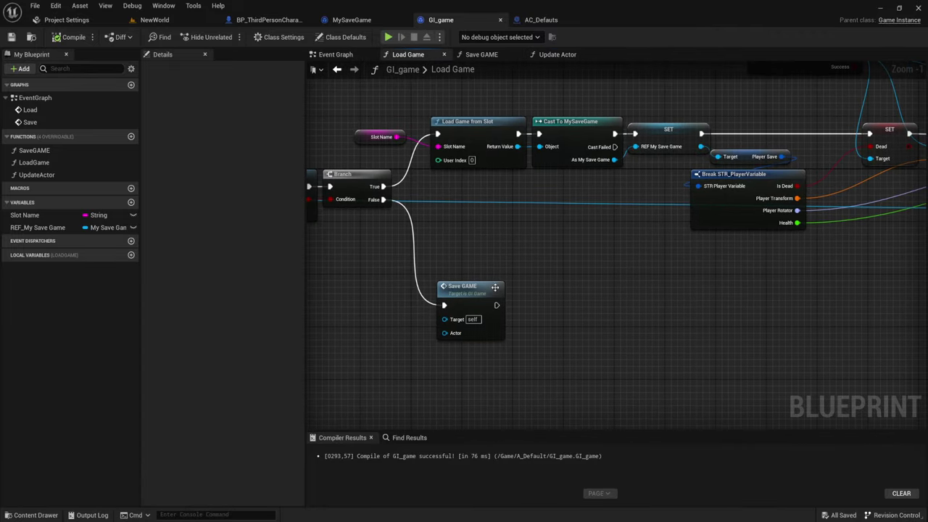
pyautogui.moveTo(493, 299); pyautogui.dragTo(489, 272)
pyautogui.moveTo(544, 247); pyautogui.dragTo(626, 250, button='right')
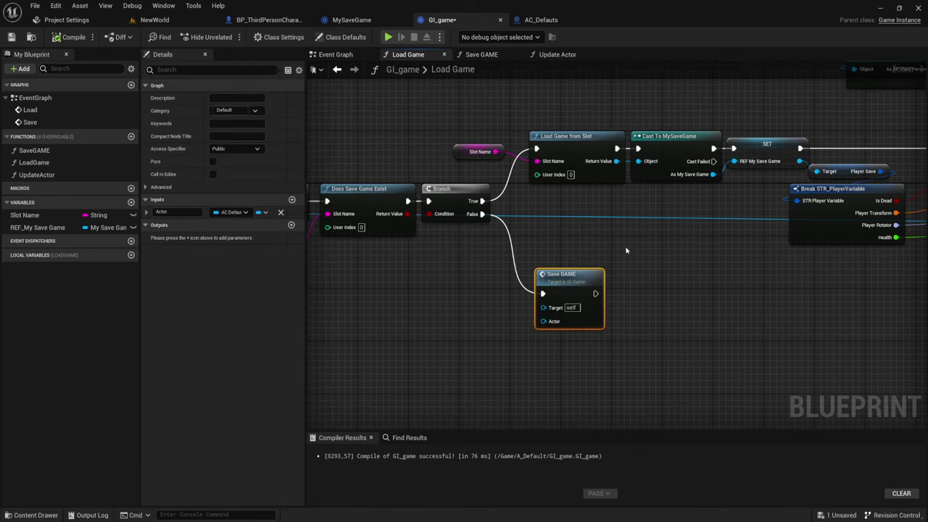
# Open GI_game's Save GAME function graph and pan around to review its nodes.
pyautogui.click(486, 56)
pyautogui.scroll(-2, 446, 184)
pyautogui.moveTo(446, 184); pyautogui.dragTo(591, 167, button='right')
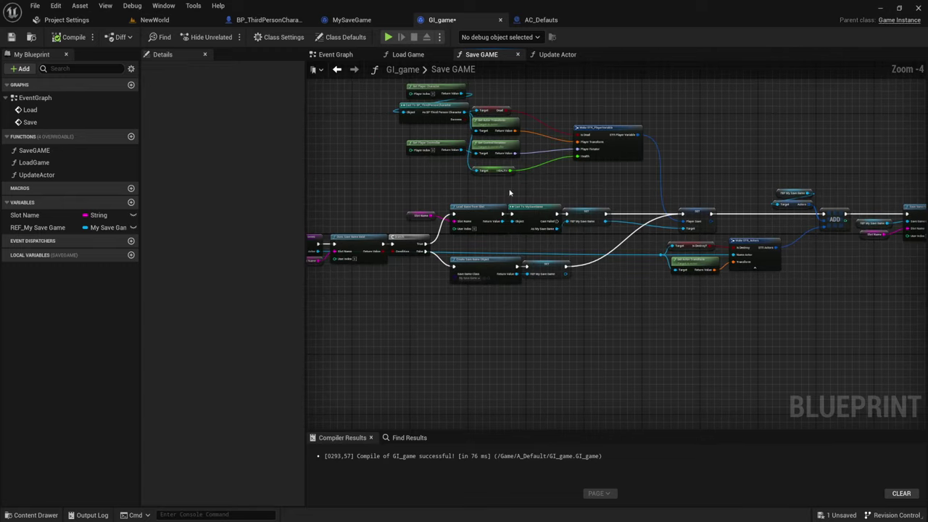
pyautogui.scroll(2, 592, 167)
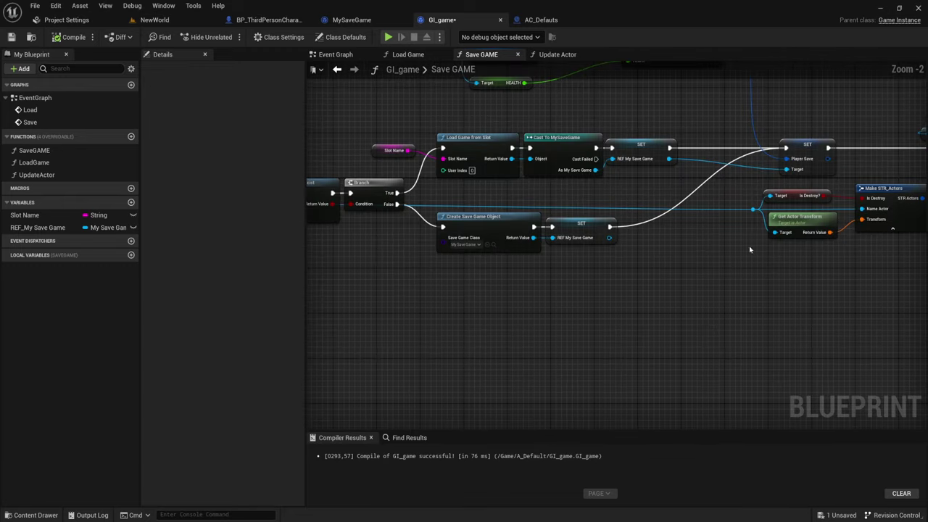
pyautogui.moveTo(750, 249); pyautogui.dragTo(528, 237, button='right')
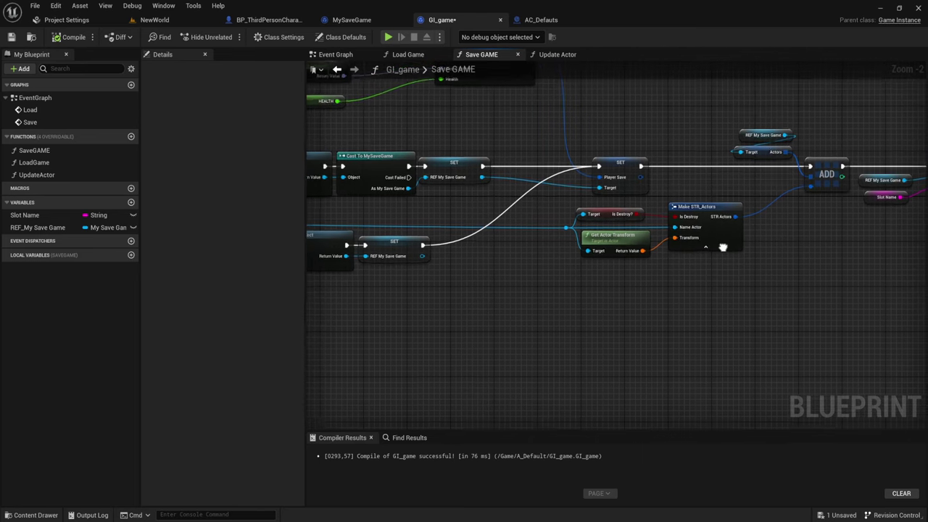
pyautogui.moveTo(720, 227); pyautogui.dragTo(498, 253, button='right')
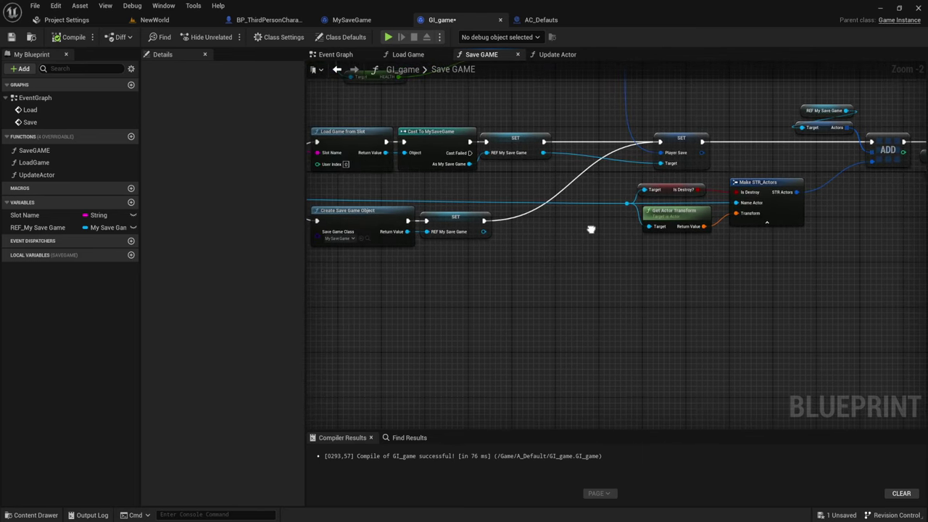
pyautogui.moveTo(792, 241); pyautogui.dragTo(813, 232, button='right')
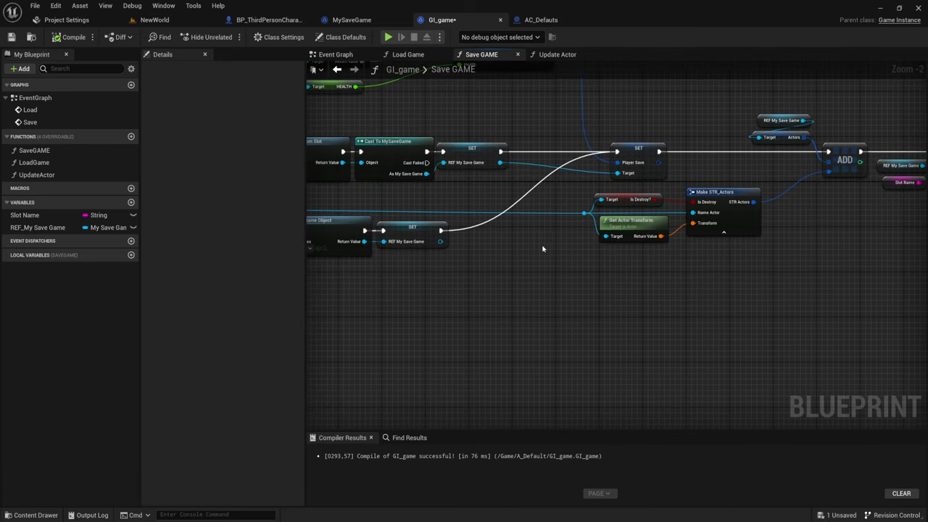
pyautogui.moveTo(533, 244)
pyautogui.mouseDown(button='right')
pyautogui.moveTo(675, 252)
pyautogui.moveTo(557, 238)
pyautogui.moveTo(702, 230)
pyautogui.moveTo(649, 244)
pyautogui.mouseUp(button='right')
pyautogui.scroll(-1, 675, 253)
pyautogui.scroll(-1, 702, 230)
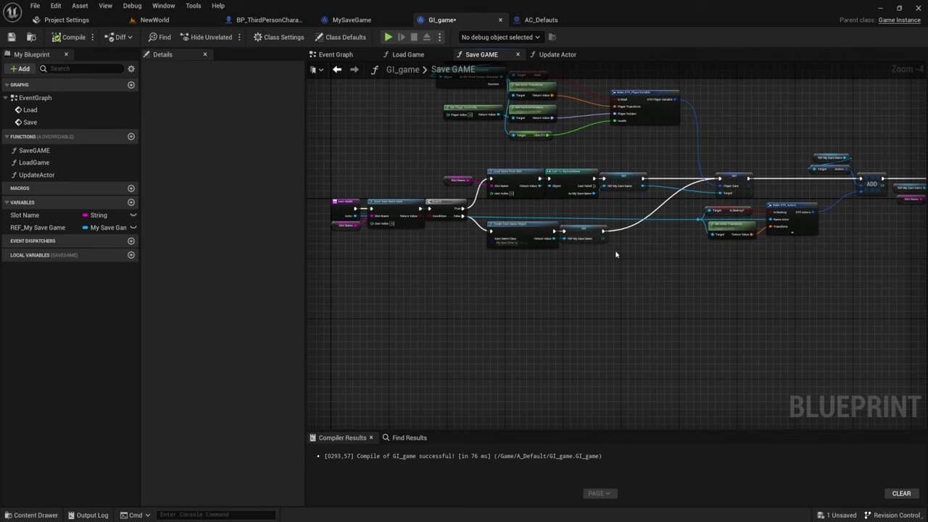
pyautogui.scroll(4, 616, 254)
# Select the Create Save Game Object, Player Save SET, ADD, Make STR_Actors and Save Game to Slot nodes.
pyautogui.moveTo(674, 266); pyautogui.dragTo(384, 168)
pyautogui.moveTo(776, 210)
pyautogui.mouseDown(button='right')
pyautogui.moveTo(560, 268)
pyautogui.moveTo(617, 232)
pyautogui.mouseUp(button='right')
pyautogui.scroll(-2, 561, 272)
pyautogui.moveTo(553, 147); pyautogui.dragTo(634, 236)
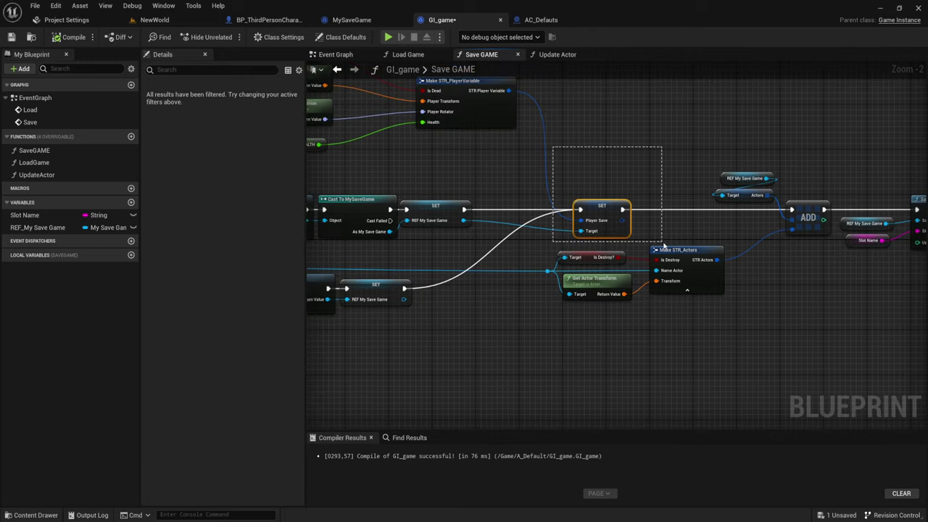
pyautogui.moveTo(747, 253); pyautogui.dragTo(593, 258, button='right')
pyautogui.moveTo(515, 143)
pyautogui.mouseDown()
pyautogui.moveTo(850, 365)
pyautogui.moveTo(828, 343)
pyautogui.mouseUp()
pyautogui.moveTo(611, 359); pyautogui.dragTo(638, 342, button='right')
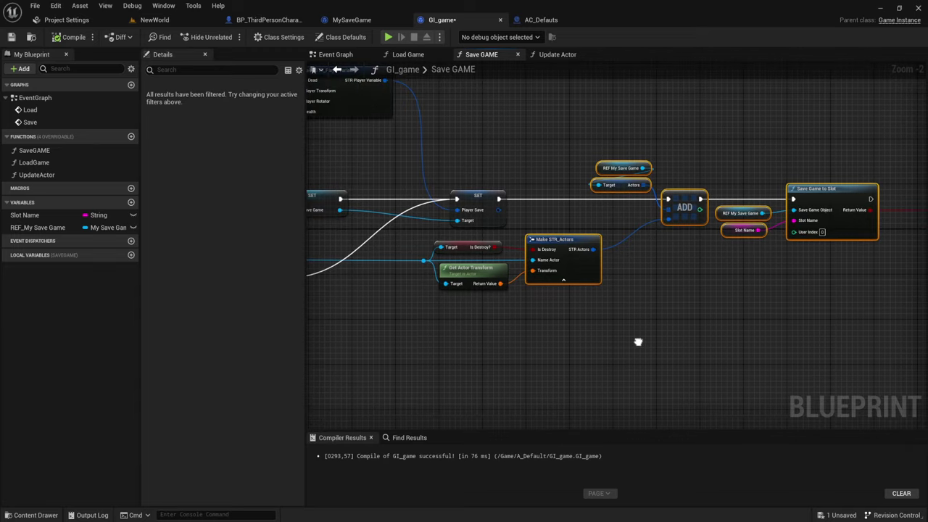
# Select the whole actor-saving chain, from Is Destroy? and Get Actor Transform through Save Game to Slot.
pyautogui.moveTo(443, 306); pyautogui.dragTo(552, 243)
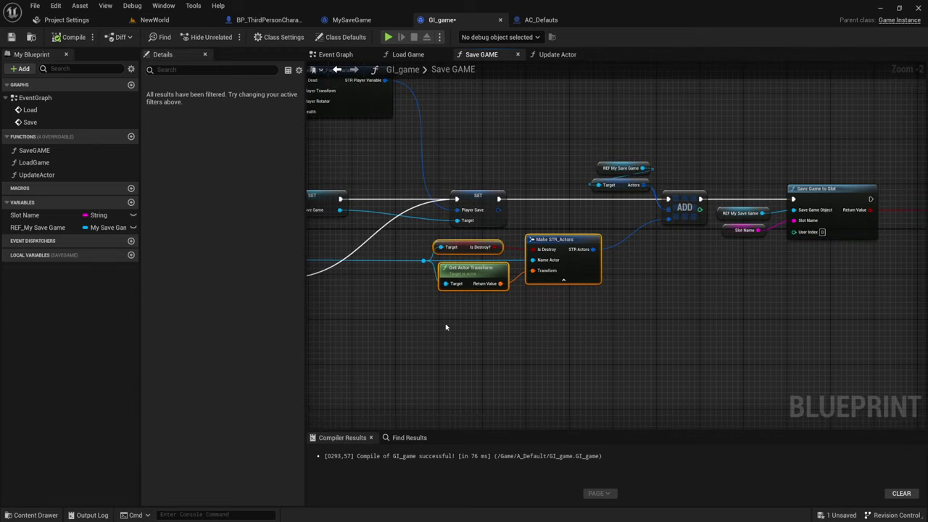
pyautogui.moveTo(490, 247); pyautogui.dragTo(560, 248, button='right')
pyautogui.moveTo(528, 273); pyautogui.dragTo(788, 289, button='right')
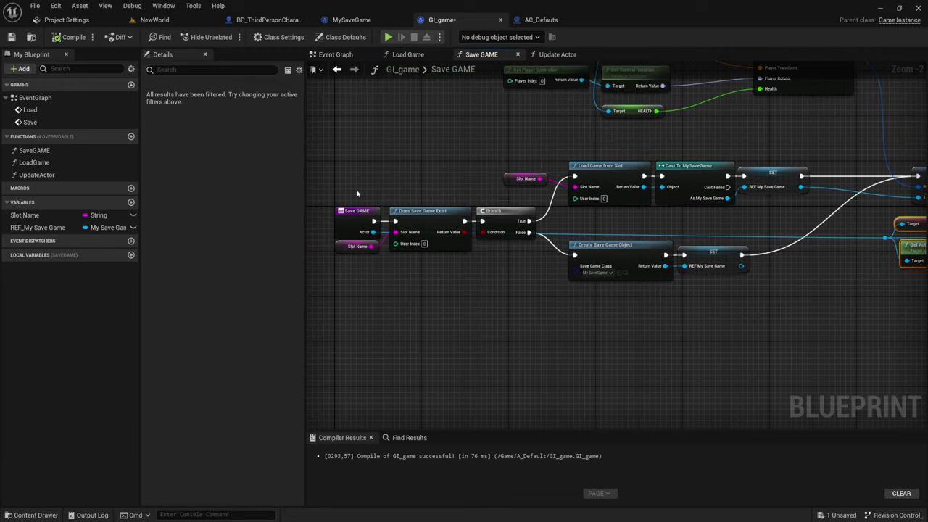
pyautogui.moveTo(743, 298)
pyautogui.mouseDown(button='right')
pyautogui.moveTo(531, 274)
pyautogui.moveTo(532, 312)
pyautogui.mouseUp(button='right')
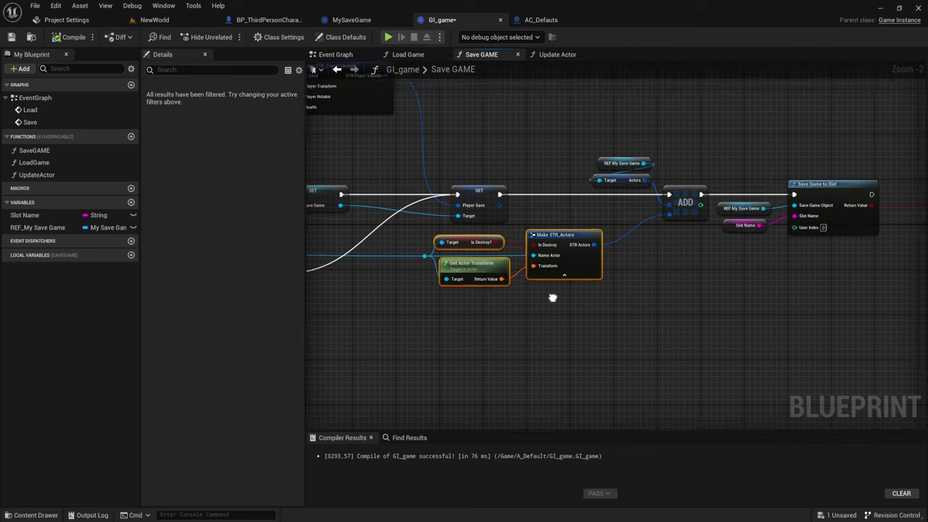
pyautogui.moveTo(513, 175); pyautogui.dragTo(731, 317)
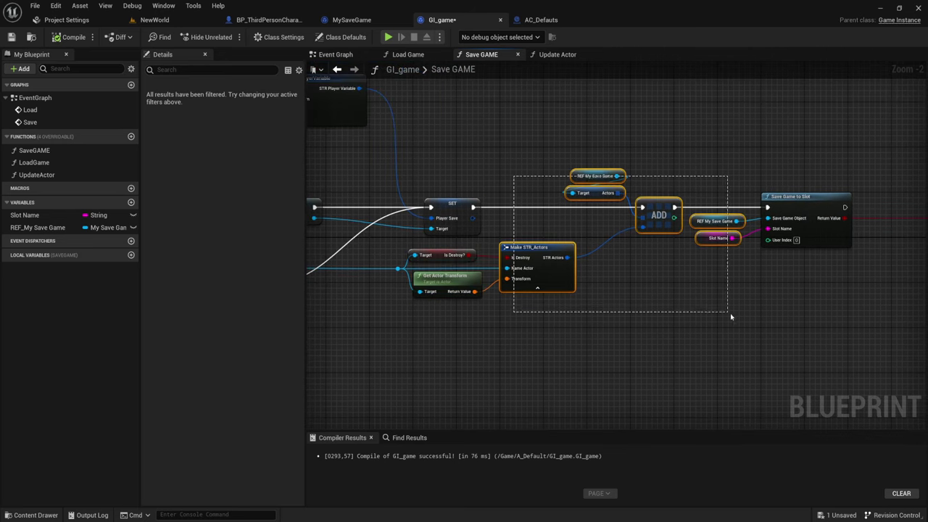
pyautogui.click(639, 301)
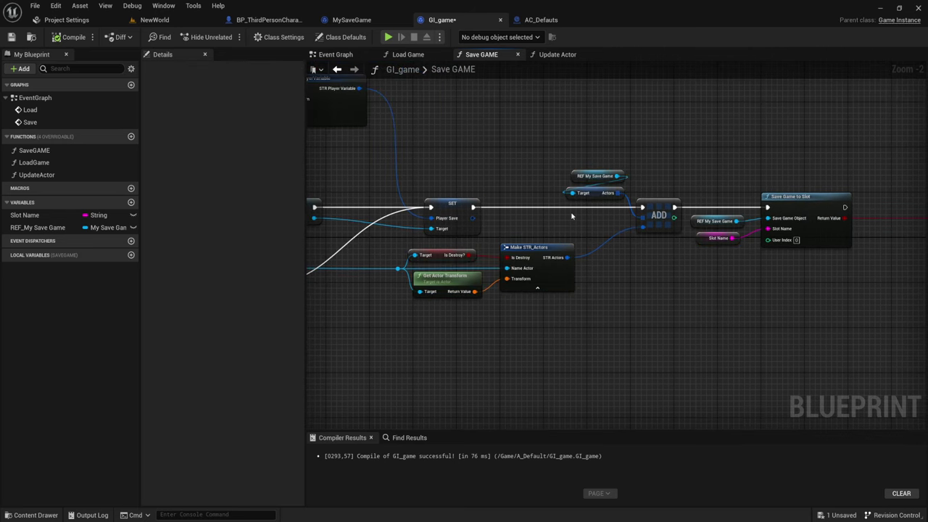
pyautogui.moveTo(497, 138)
pyautogui.mouseDown()
pyautogui.moveTo(628, 291)
pyautogui.moveTo(801, 324)
pyautogui.mouseUp()
pyautogui.keyDown('shift'); pyautogui.moveTo(413, 372); pyautogui.dragTo(379, 251); pyautogui.keyUp('shift')
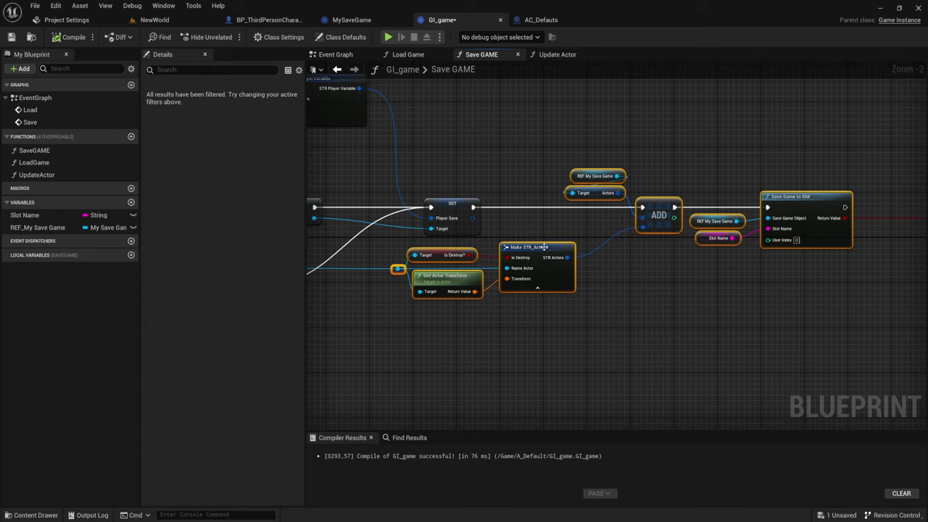
pyautogui.scroll(-2, 504, 271)
pyautogui.moveTo(517, 286); pyautogui.dragTo(553, 277, button='right')
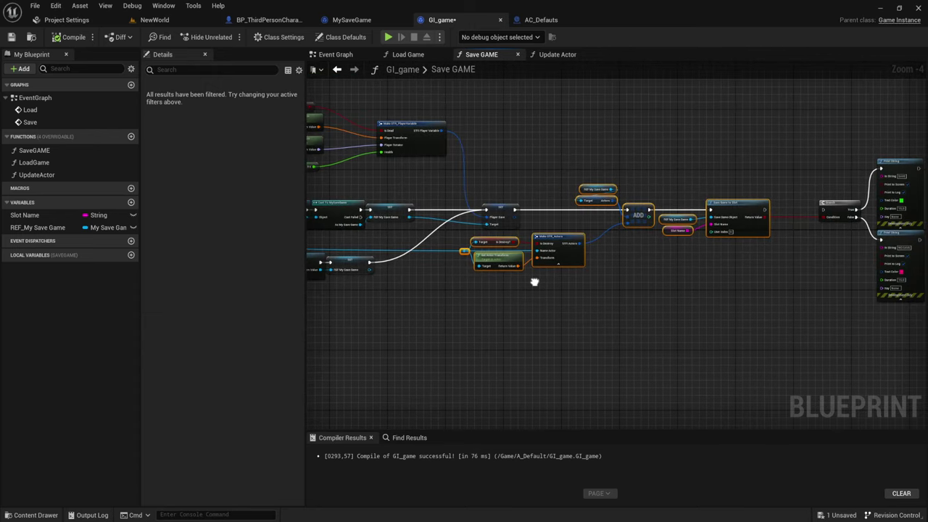
pyautogui.scroll(3, 553, 277)
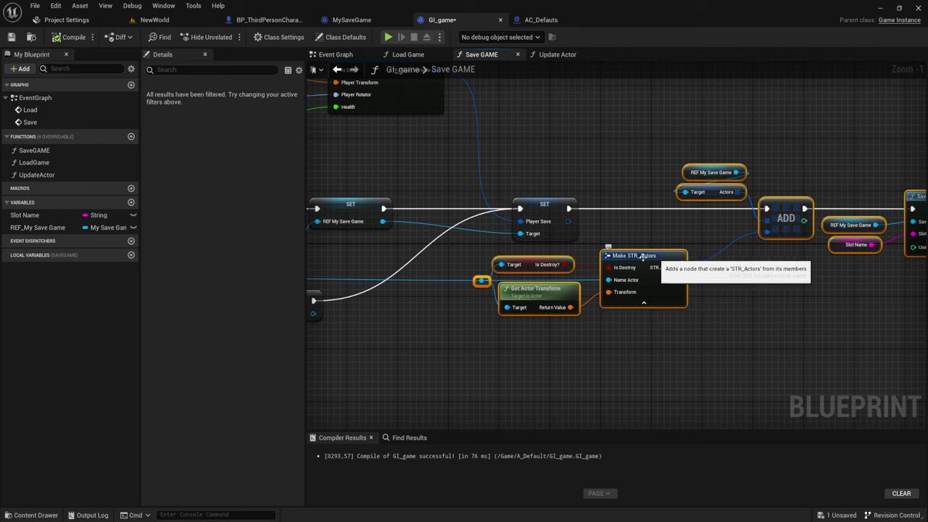
# Recompile GI_game with F7, then delete PlayerSettings.sav again and minimize Explorer.
pyautogui.press('F7')
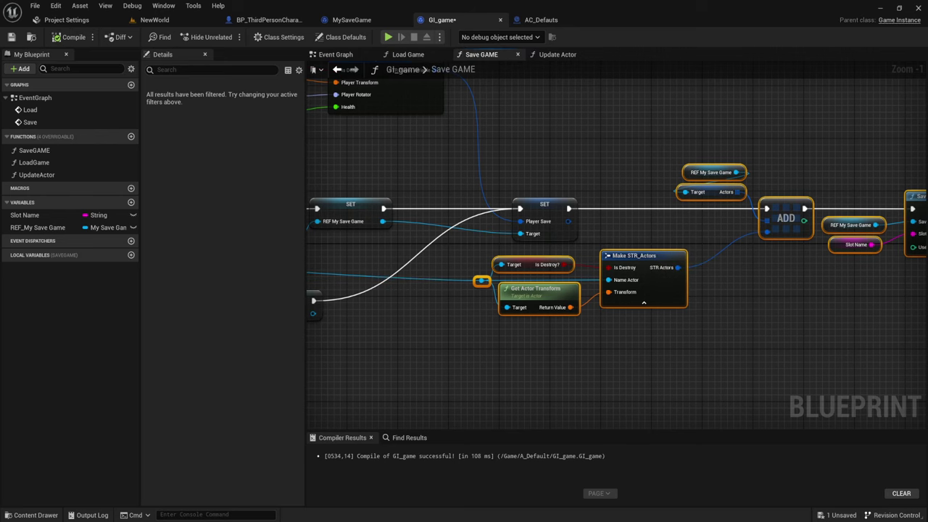
pyautogui.hotkey('alt', 'Tab')
pyautogui.rightClick(354, 148)
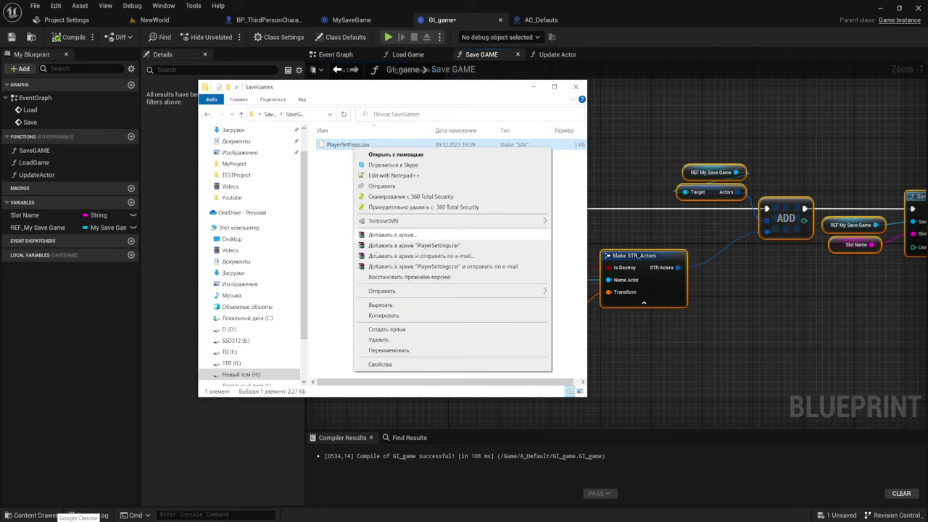
pyautogui.click(386, 339)
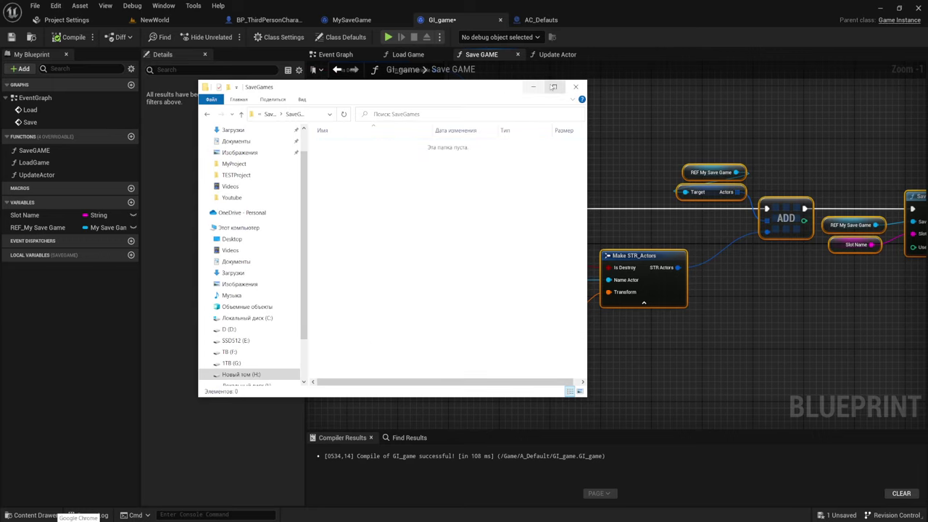
pyautogui.click(541, 88)
pyautogui.click(389, 37)
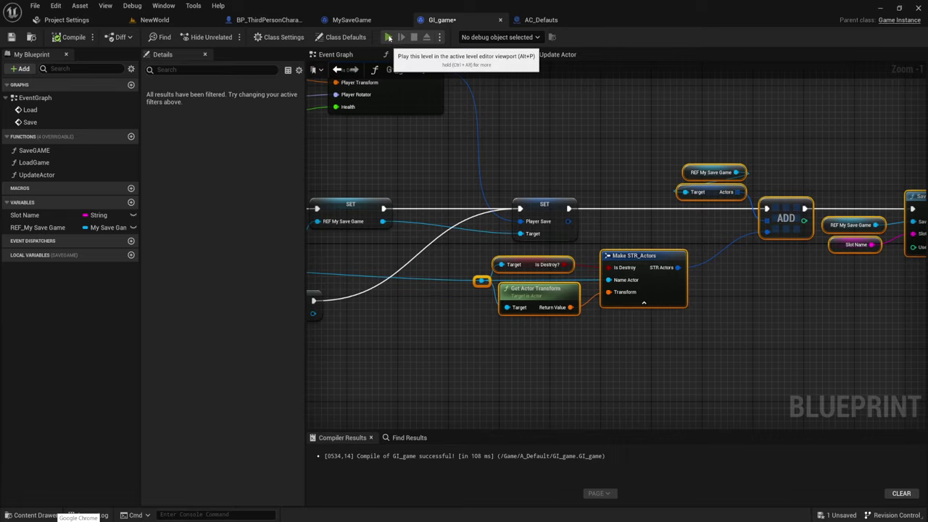
pyautogui.click(440, 117)
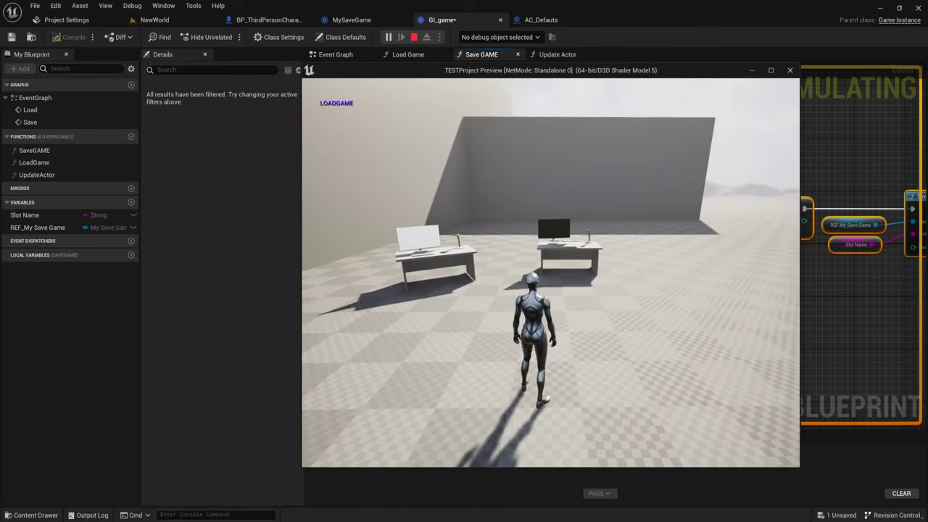
pyautogui.press('w')
pyautogui.press('w')
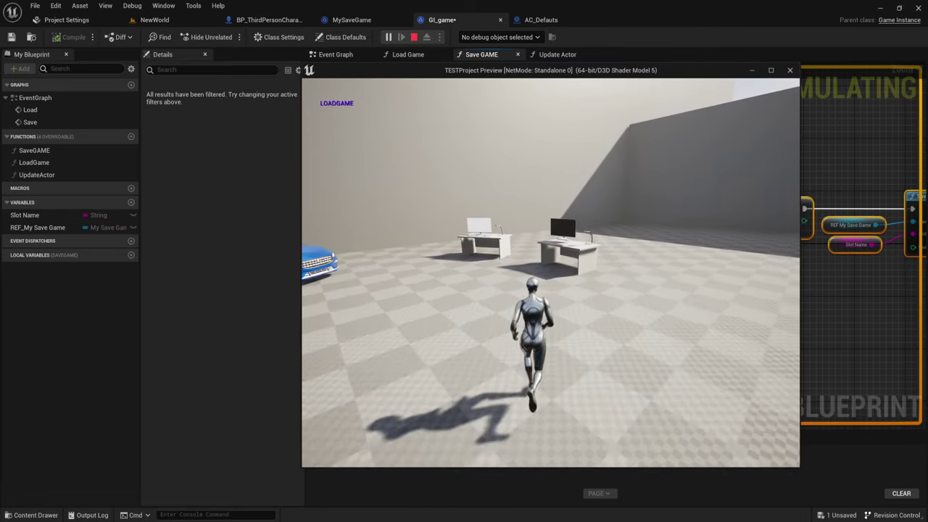
pyautogui.press('e')
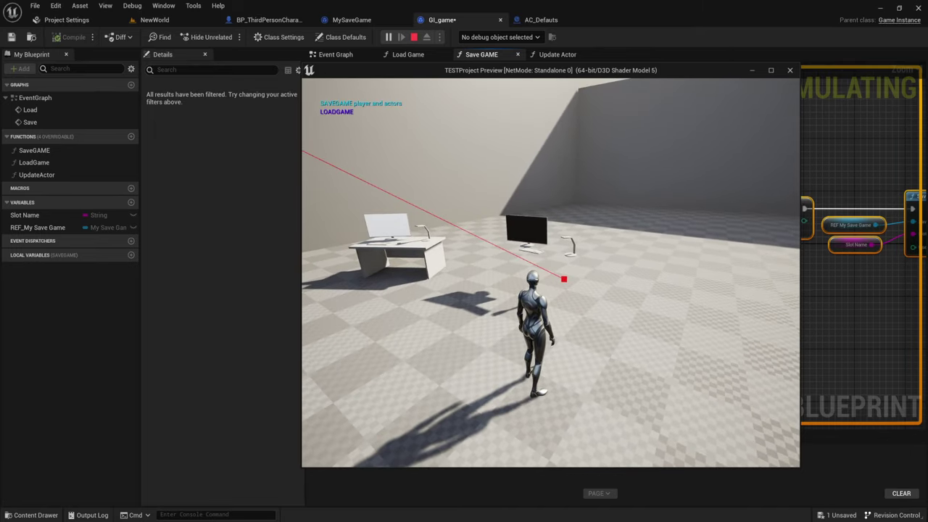
pyautogui.press('Escape')
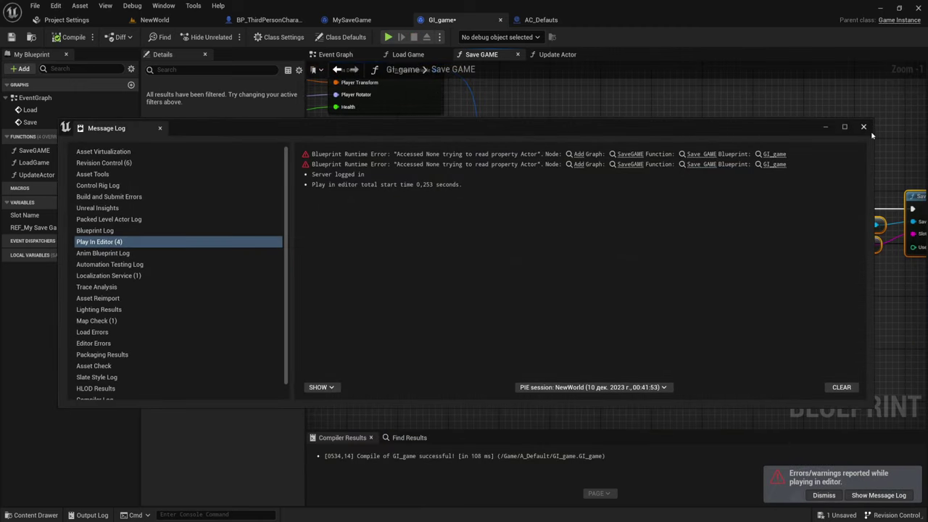
pyautogui.click(865, 128)
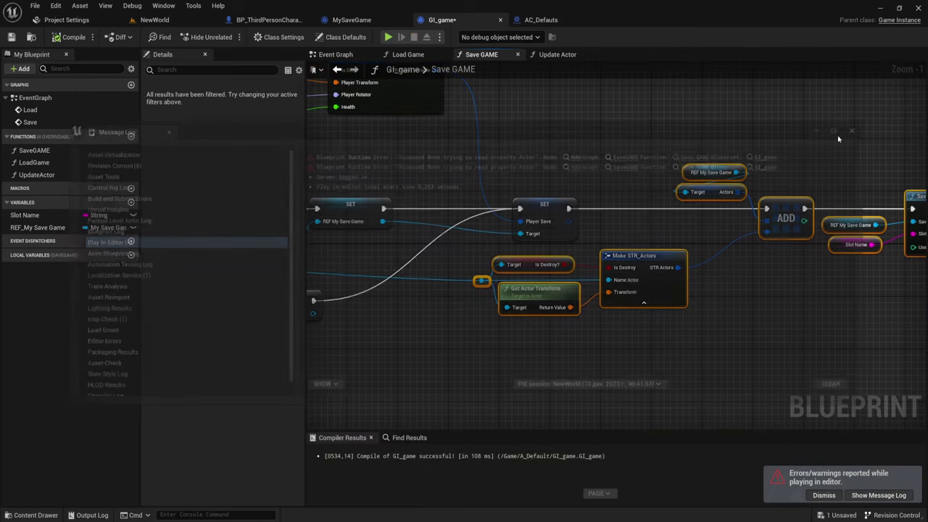
pyautogui.click(388, 37)
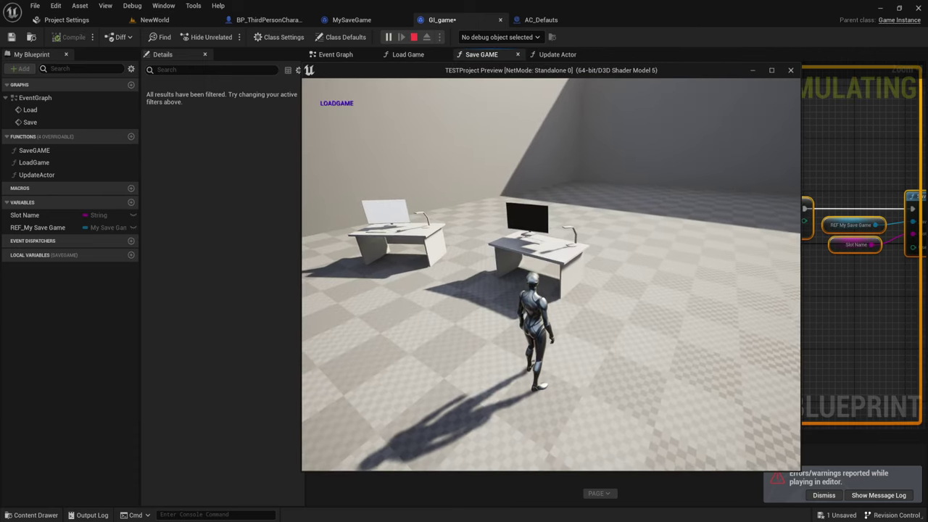
pyautogui.press('w')
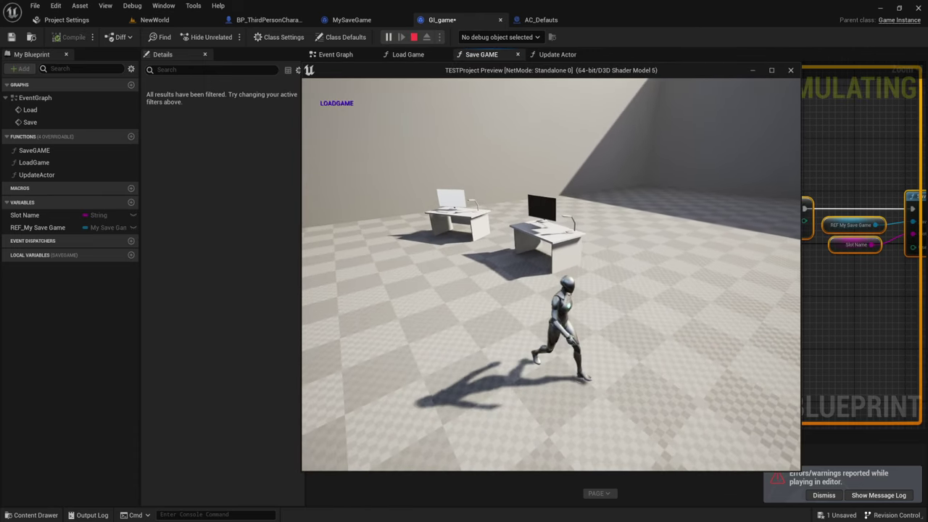
pyautogui.press('e')
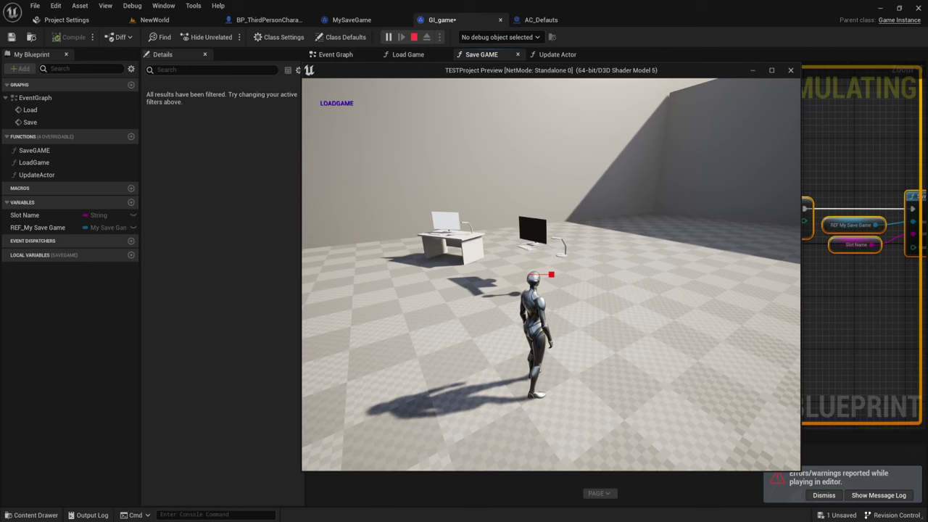
pyautogui.press('Escape')
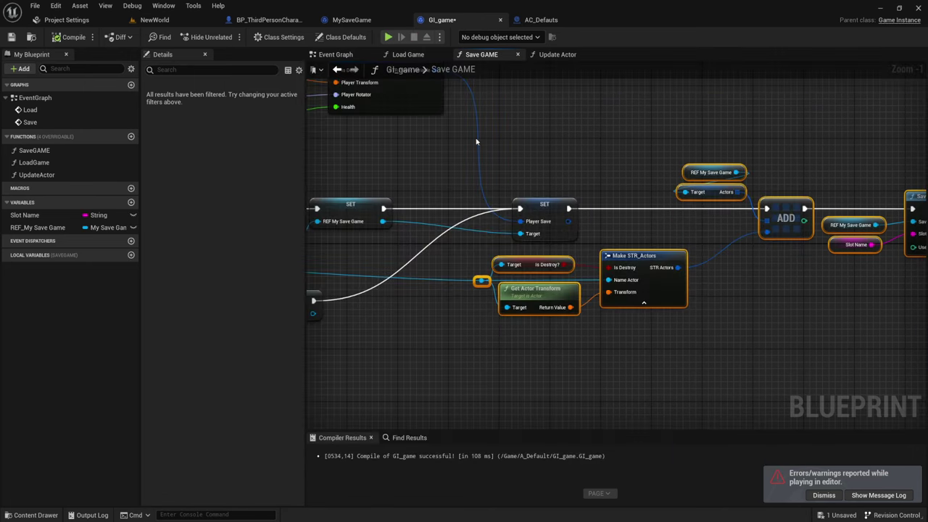
pyautogui.click(388, 37)
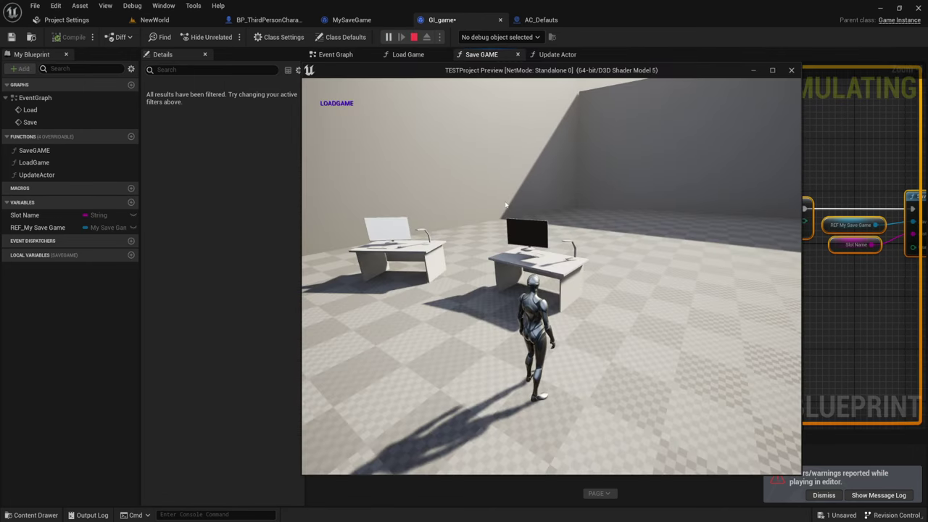
pyautogui.press('Escape')
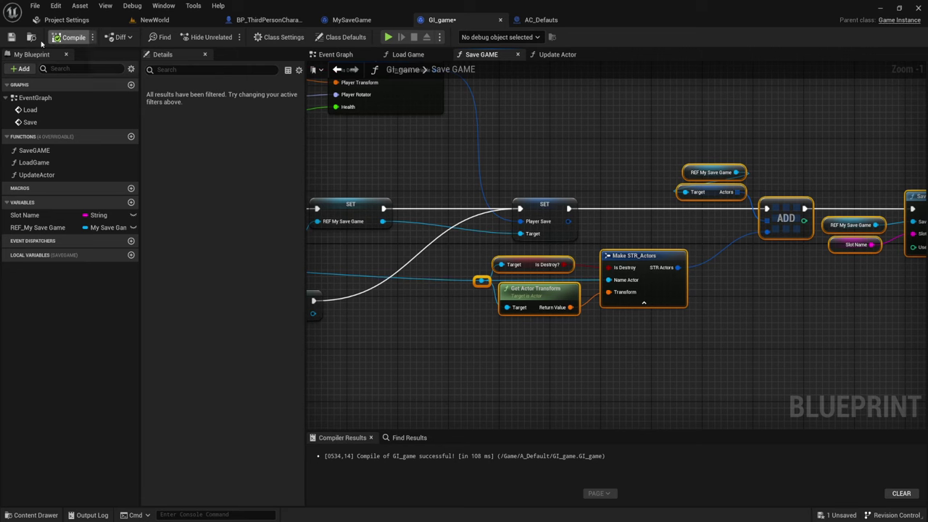
# Recompile GI_game and open Update Actor, viewing its Load Game from Slot, For Each Loop and Branch nodes.
pyautogui.click(67, 36)
pyautogui.click(557, 55)
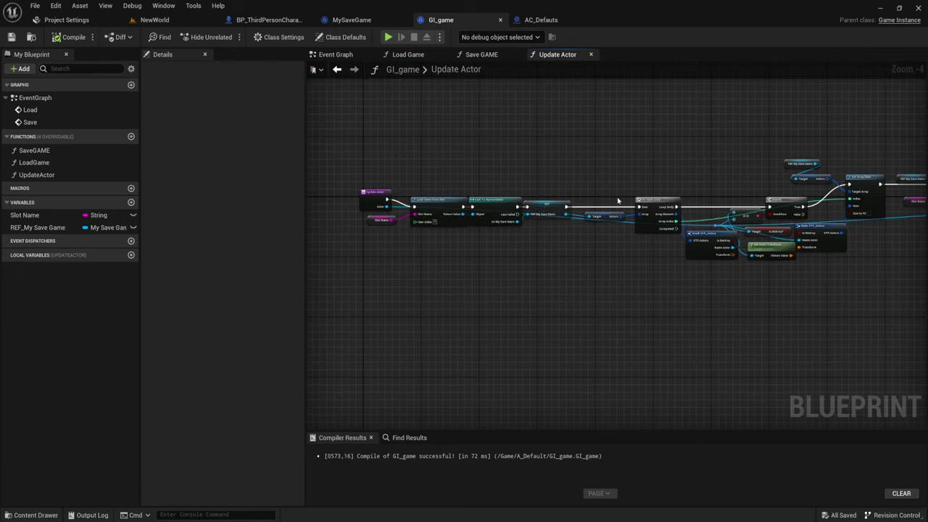
pyautogui.scroll(4, 618, 201)
pyautogui.moveTo(664, 247); pyautogui.dragTo(546, 220, button='right')
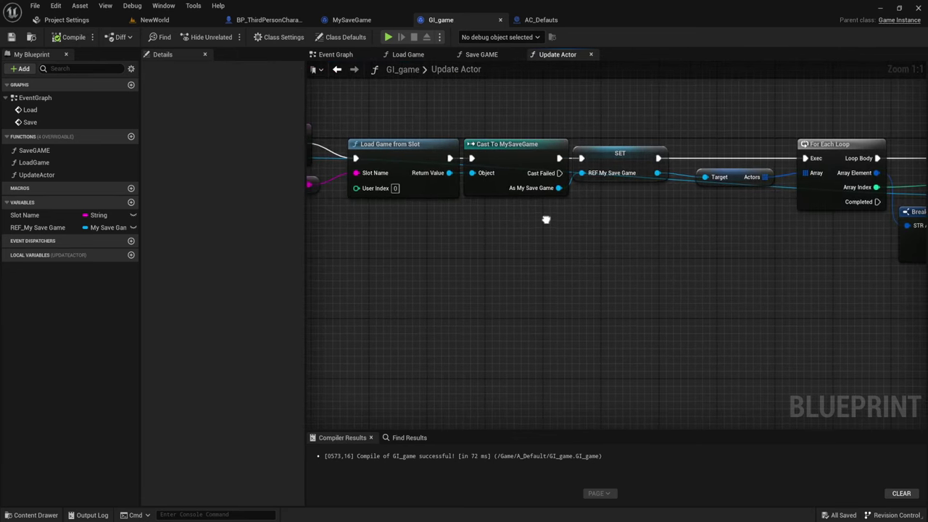
pyautogui.moveTo(695, 240); pyautogui.dragTo(483, 234, button='right')
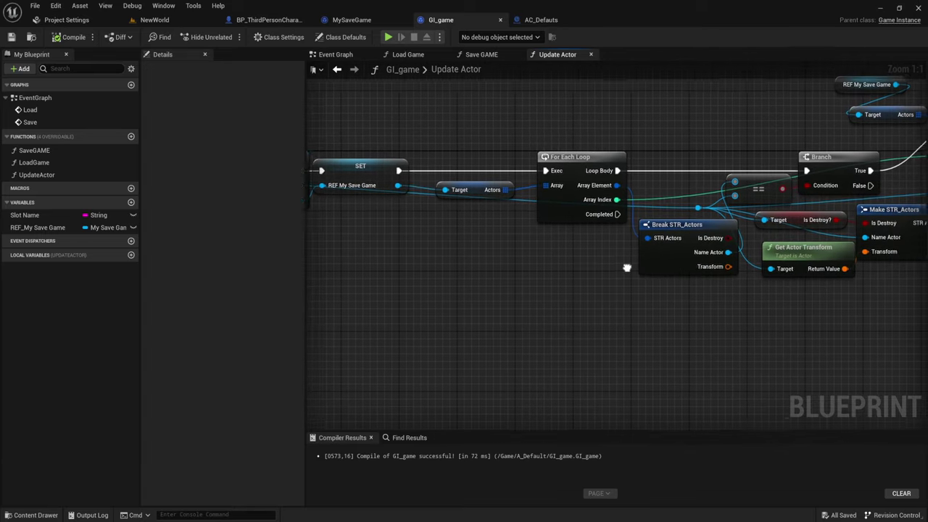
pyautogui.moveTo(628, 265); pyautogui.dragTo(583, 263, button='right')
# Review Update Actor's Set Array Elem, Save Game to Slot, Print String and Get Display Name nodes.
pyautogui.moveTo(398, 95); pyautogui.dragTo(543, 227)
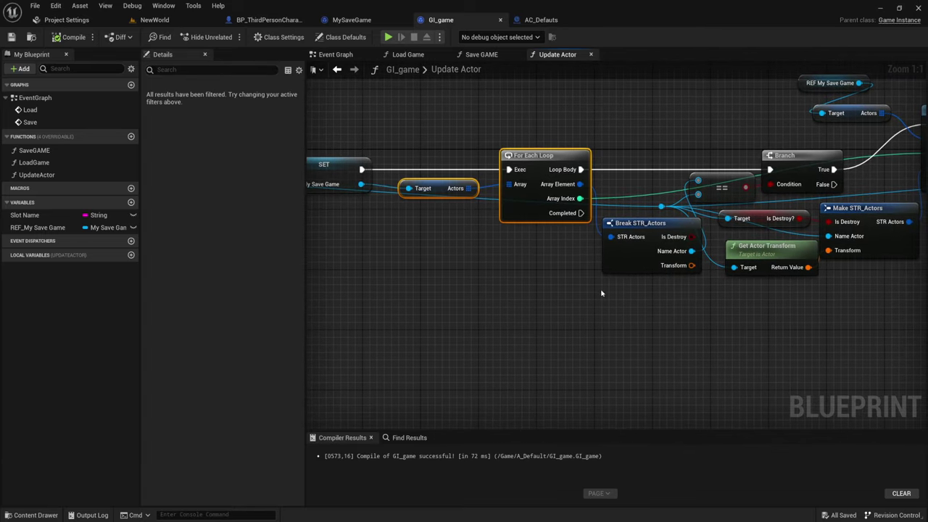
pyautogui.moveTo(601, 290); pyautogui.dragTo(516, 294, button='right')
pyautogui.moveTo(644, 286)
pyautogui.mouseDown(button='right')
pyautogui.moveTo(554, 315)
pyautogui.moveTo(485, 320)
pyautogui.mouseUp(button='right')
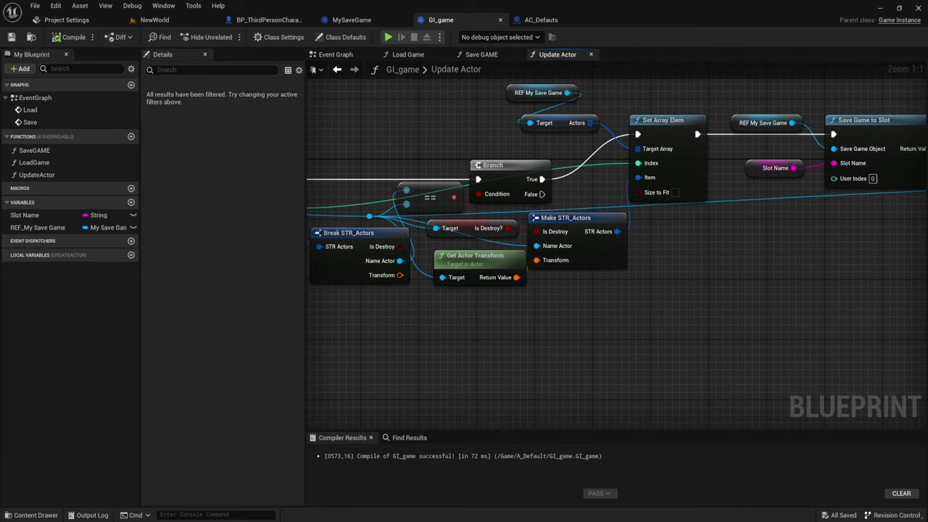
pyautogui.moveTo(787, 251); pyautogui.dragTo(458, 258, button='right')
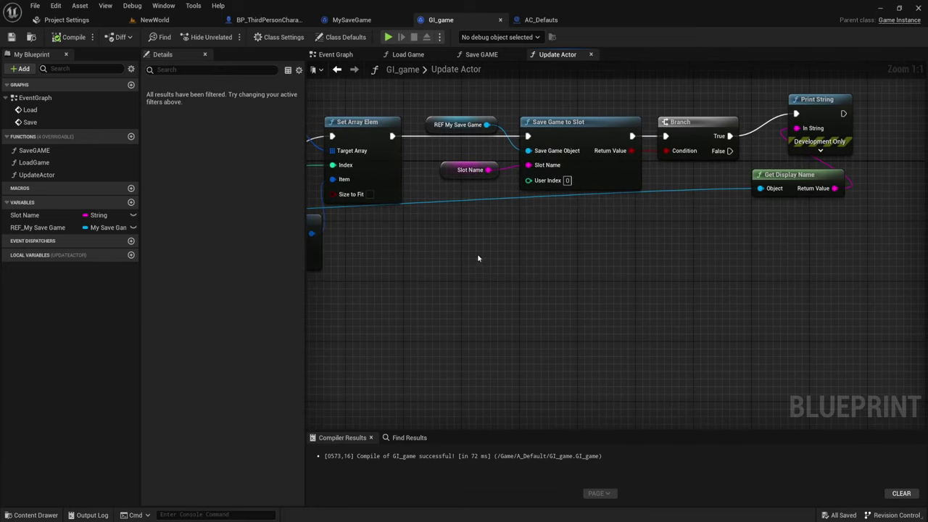
pyautogui.moveTo(734, 220); pyautogui.dragTo(868, 98)
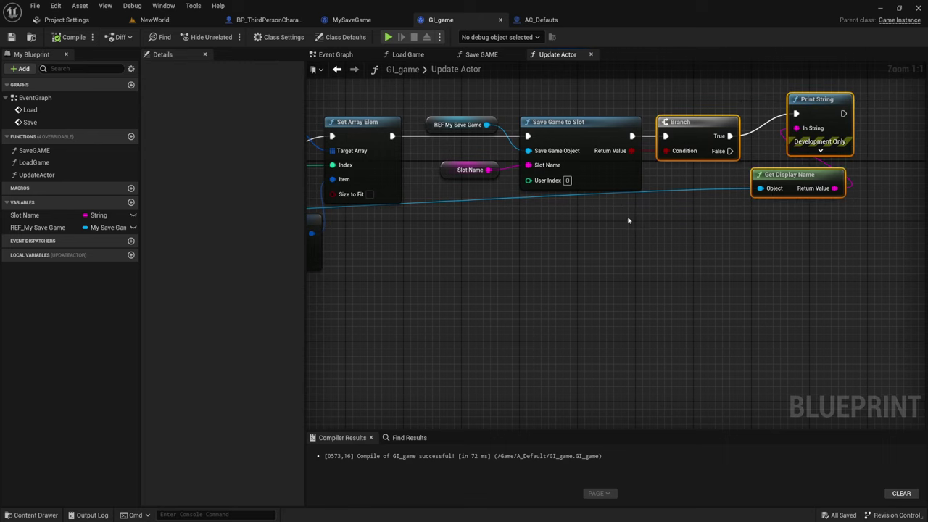
pyautogui.moveTo(571, 283)
pyautogui.mouseDown(button='right')
pyautogui.moveTo(619, 280)
pyautogui.moveTo(597, 271)
pyautogui.mouseUp(button='right')
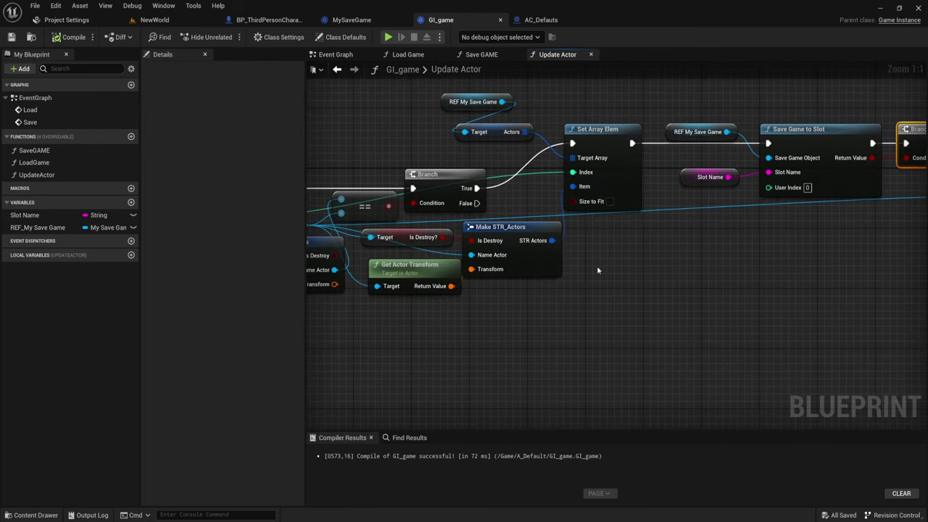
pyautogui.scroll(-1, 606, 231)
pyautogui.moveTo(605, 231); pyautogui.dragTo(672, 257, button='right')
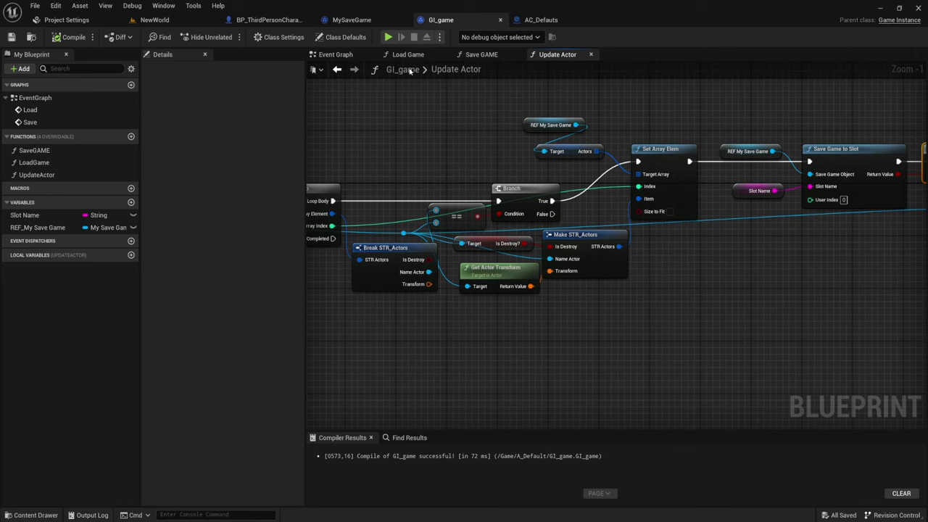
# Check the character's Line Trace, Break Hit Result and Destroy Actor to Update Actor chain, then go back to GI_game.
pyautogui.click(267, 20)
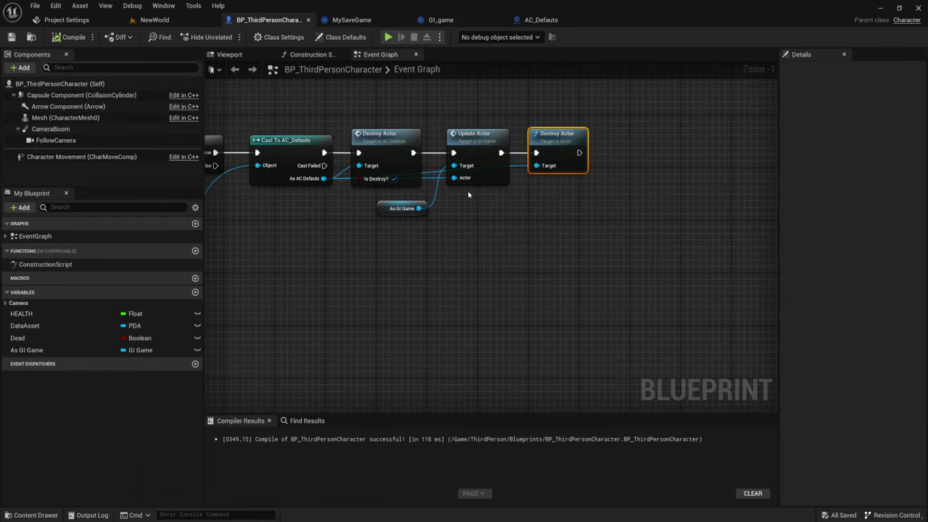
pyautogui.scroll(1, 468, 194)
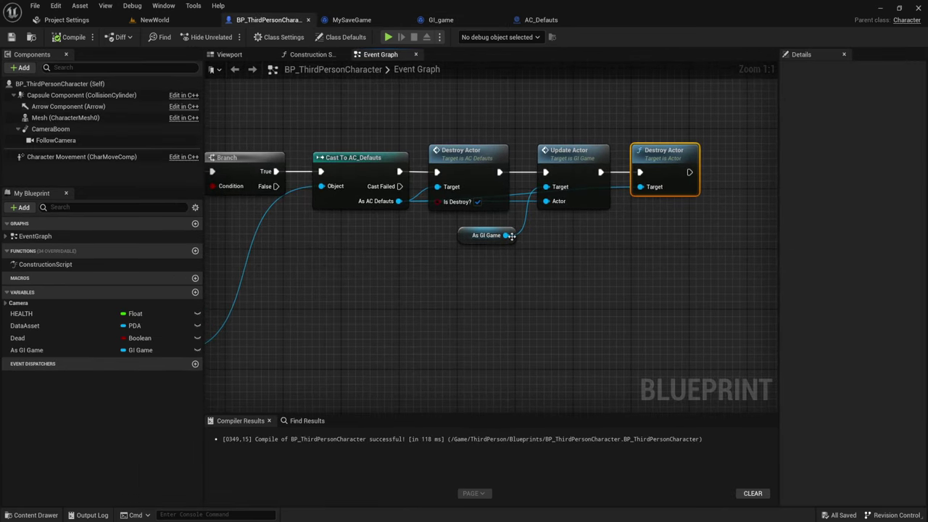
pyautogui.moveTo(415, 261); pyautogui.dragTo(534, 253, button='right')
pyautogui.scroll(-1, 534, 253)
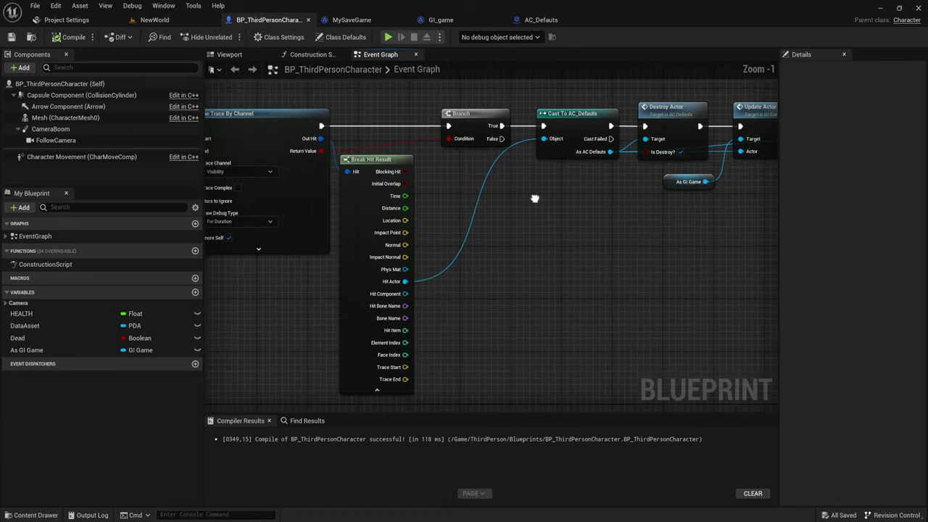
pyautogui.moveTo(534, 199); pyautogui.dragTo(548, 235, button='right')
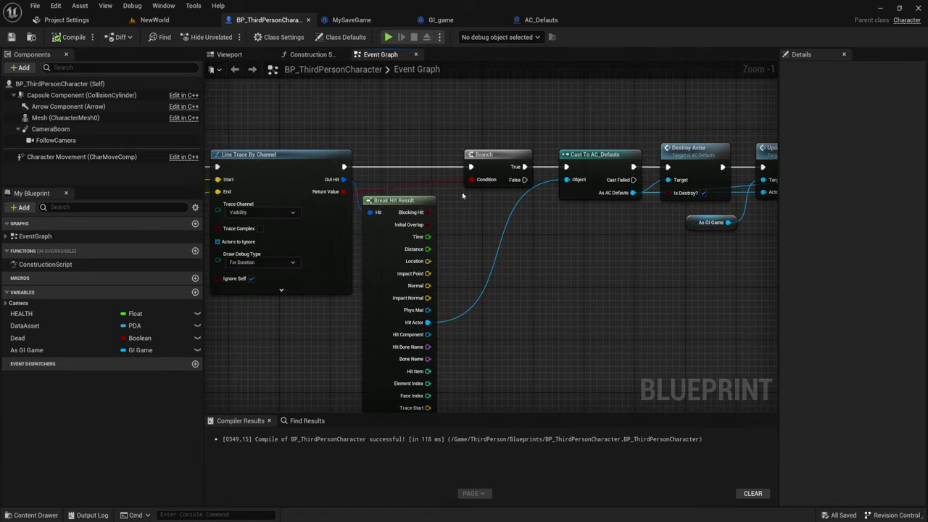
pyautogui.moveTo(463, 196); pyautogui.dragTo(447, 208, button='right')
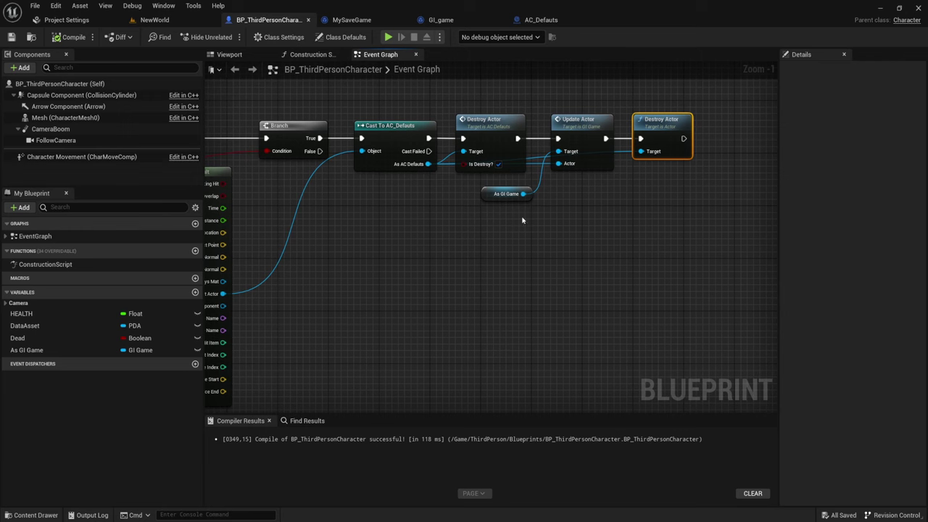
pyautogui.moveTo(522, 220); pyautogui.dragTo(468, 237, button='right')
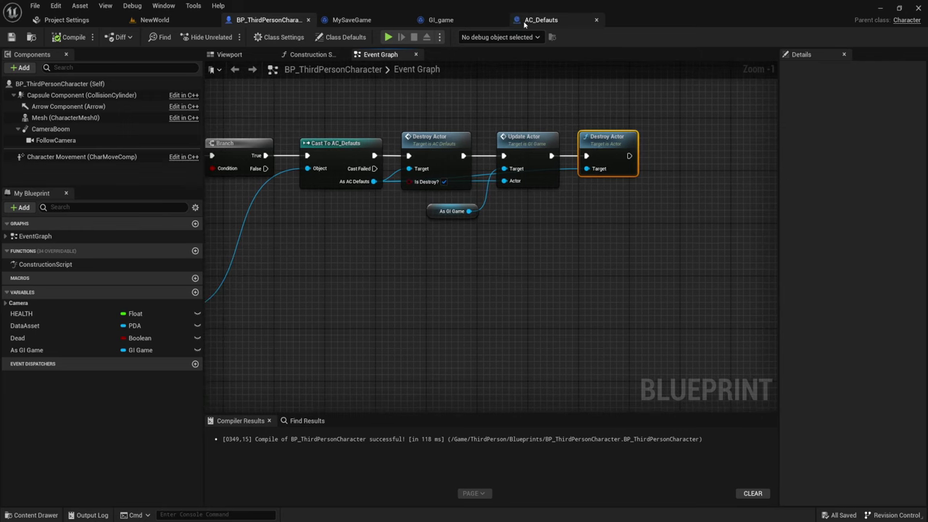
pyautogui.click(440, 20)
# Open GI_game's Load Game function graph and locate its Save GAME node.
pyautogui.moveTo(695, 318); pyautogui.dragTo(669, 292, button='right')
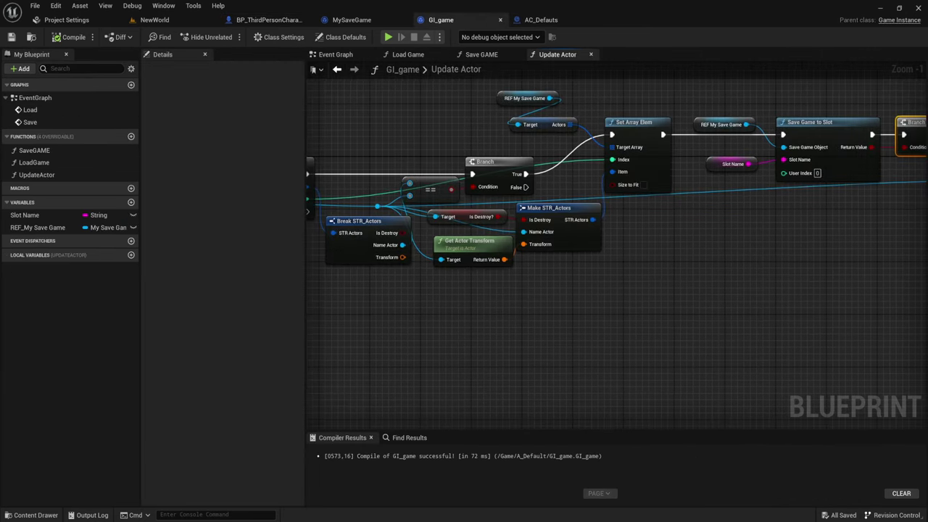
pyautogui.doubleClick(34, 163)
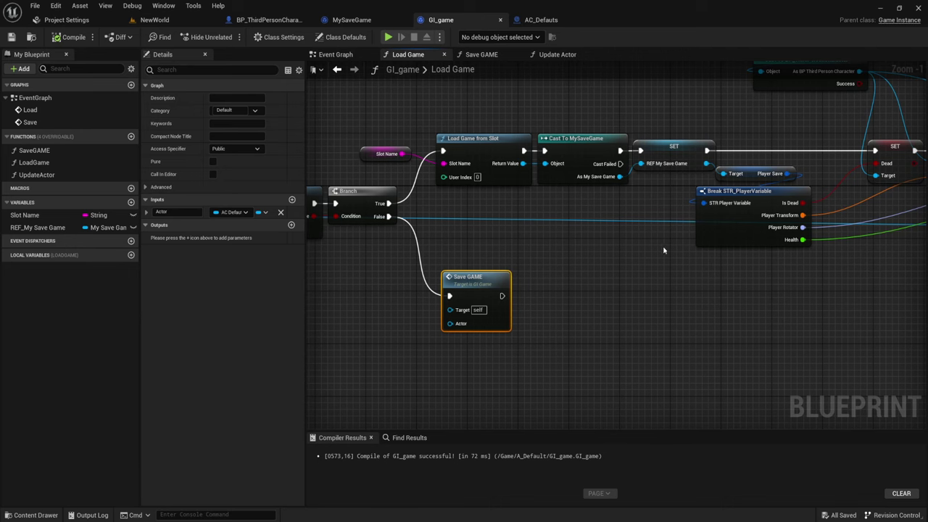
pyautogui.moveTo(634, 259); pyautogui.dragTo(609, 237, button='right')
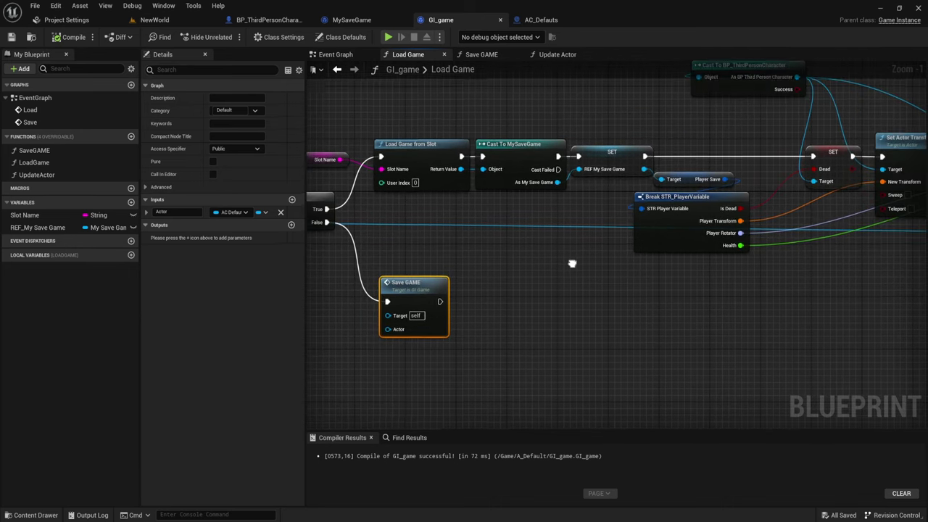
pyautogui.moveTo(443, 220); pyautogui.dragTo(492, 221, button='right')
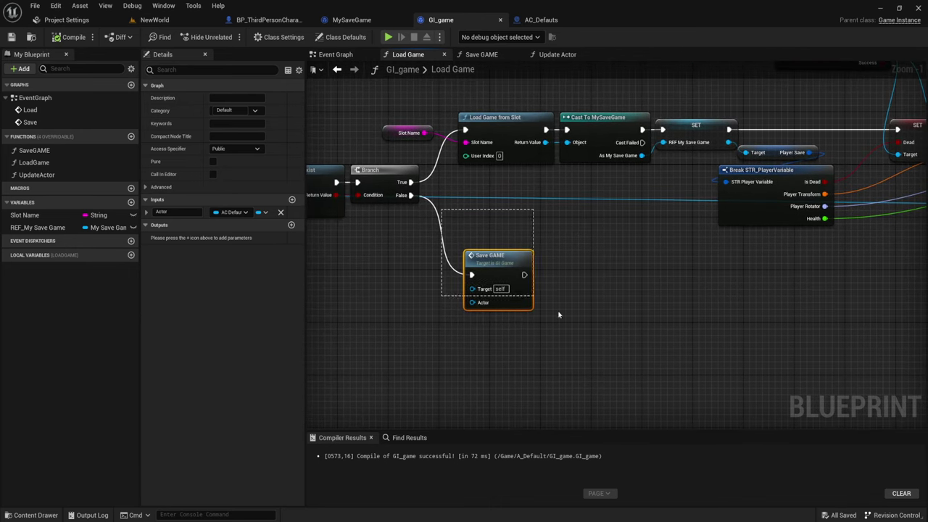
pyautogui.moveTo(559, 315); pyautogui.dragTo(631, 332)
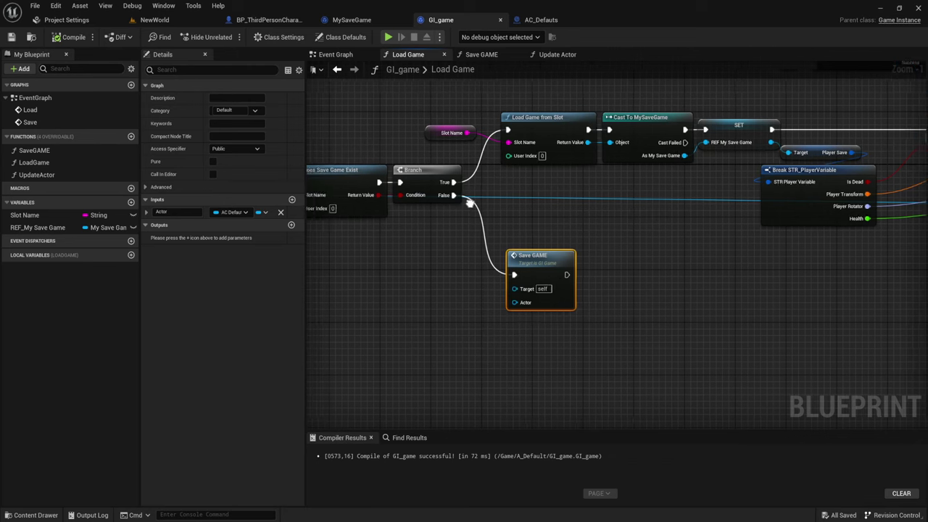
pyautogui.moveTo(406, 181); pyautogui.dragTo(523, 181, button='right')
pyautogui.scroll(-1, 376, 190)
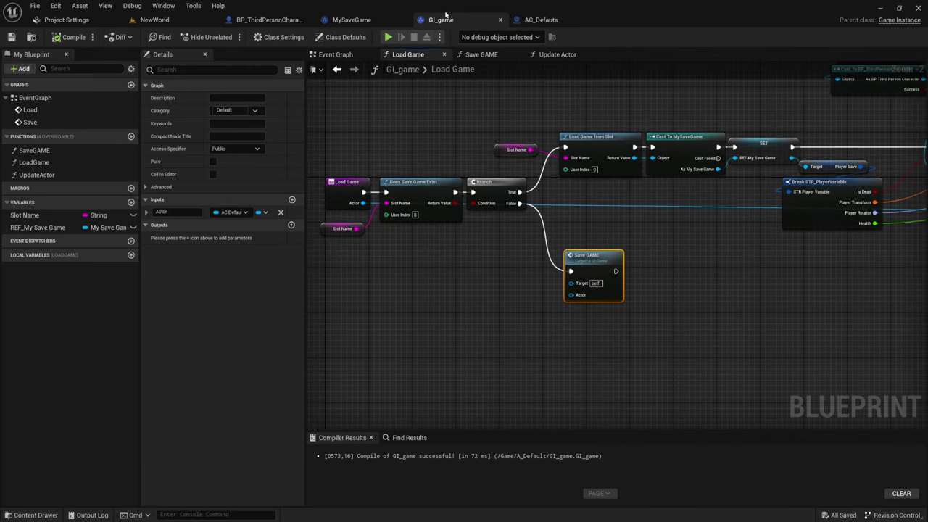
# Inspect the nodes inside the Save GAME function graph.
pyautogui.click(481, 54)
pyautogui.scroll(-2, 674, 216)
pyautogui.scroll(-3, 674, 216)
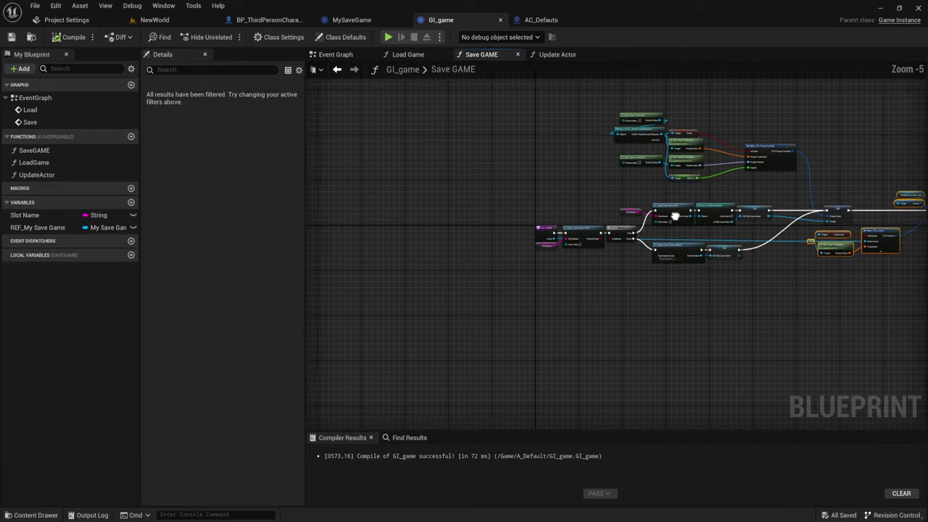
pyautogui.scroll(2, 696, 214)
pyautogui.scroll(1, 707, 212)
pyautogui.moveTo(481, 145); pyautogui.dragTo(438, 113, button='right')
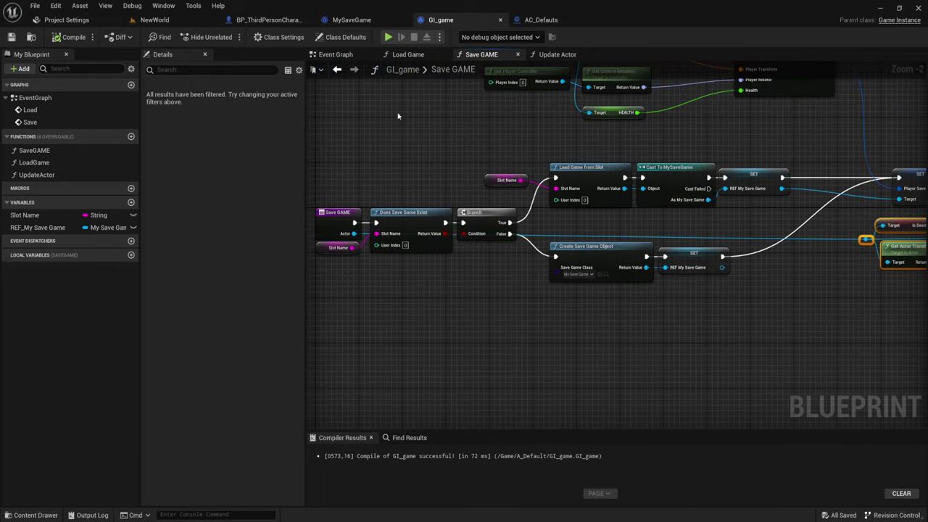
# Reopen Load Game from its call in the GI_game event graph and select its entry, Does Save Game Exist and Branch.
pyautogui.click(341, 56)
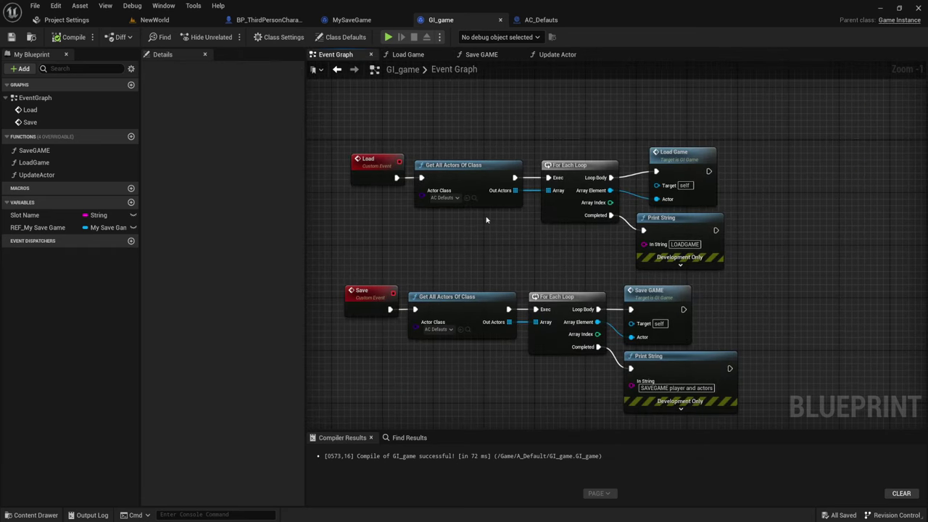
pyautogui.moveTo(382, 219); pyautogui.dragTo(678, 157)
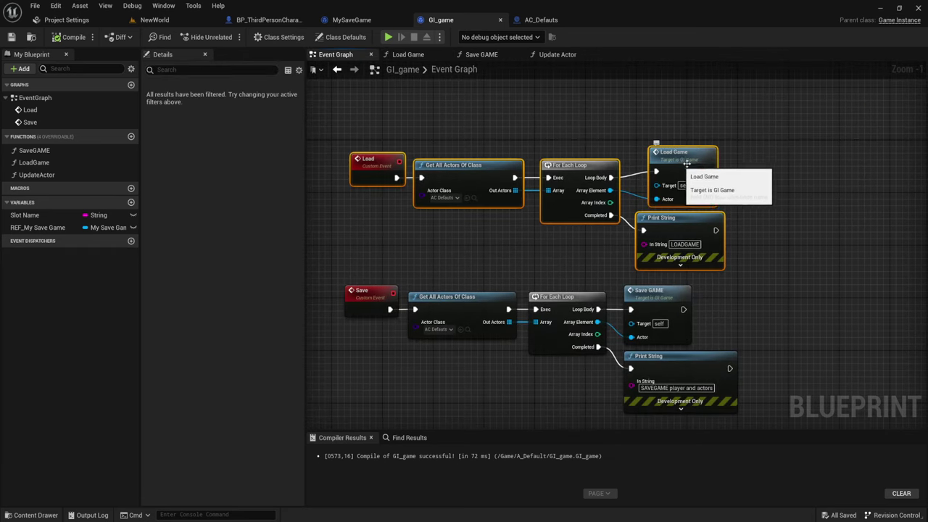
pyautogui.click(684, 159)
pyautogui.doubleClick(683, 159)
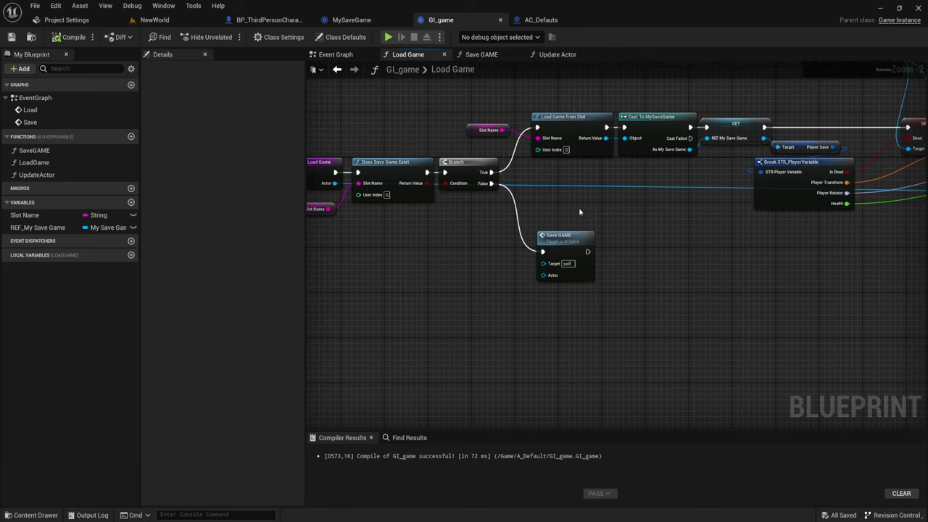
pyautogui.moveTo(337, 111); pyautogui.dragTo(486, 245)
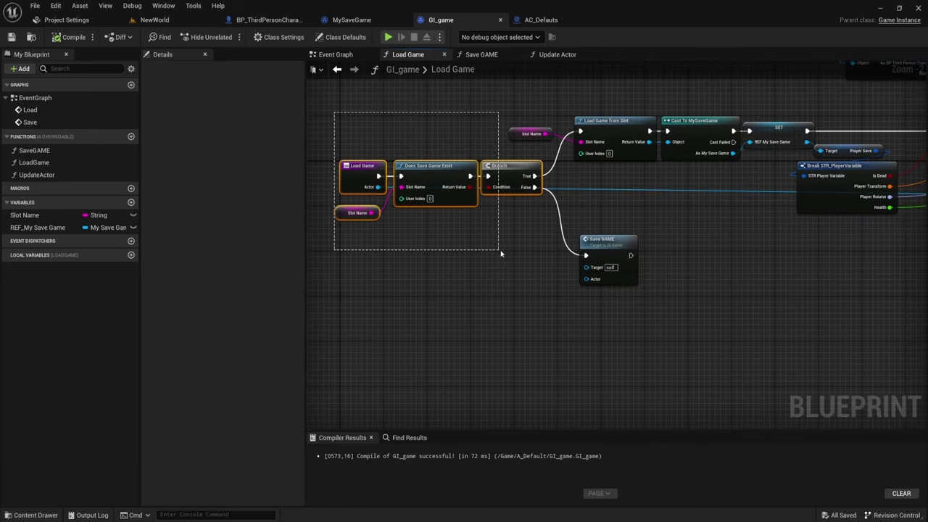
# Move Save GAME aside and add a Save call on the Load Game Branch's False output.
pyautogui.scroll(3, 466, 167)
pyautogui.moveTo(466, 167); pyautogui.dragTo(487, 153, button='right')
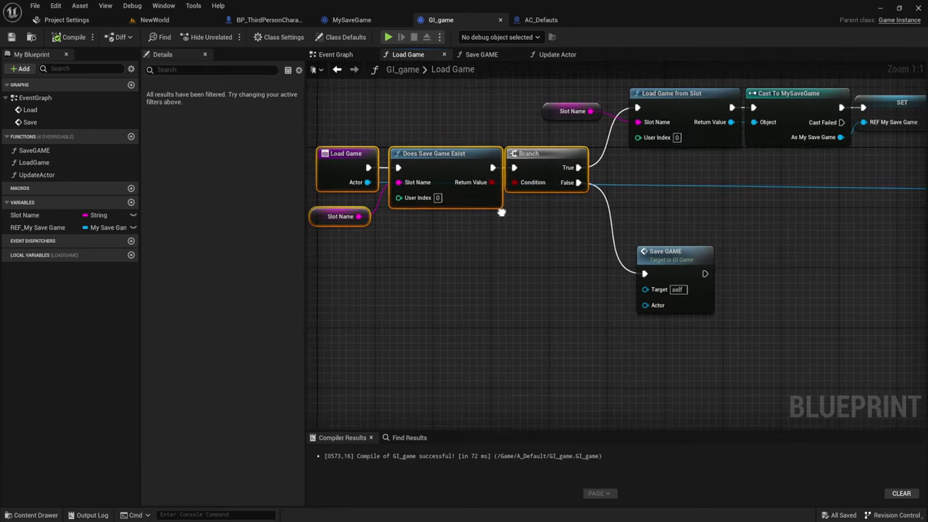
pyautogui.moveTo(644, 189); pyautogui.dragTo(746, 374)
pyautogui.moveTo(728, 285)
pyautogui.mouseDown(button='right')
pyautogui.moveTo(689, 285)
pyautogui.moveTo(593, 242)
pyautogui.mouseUp(button='right')
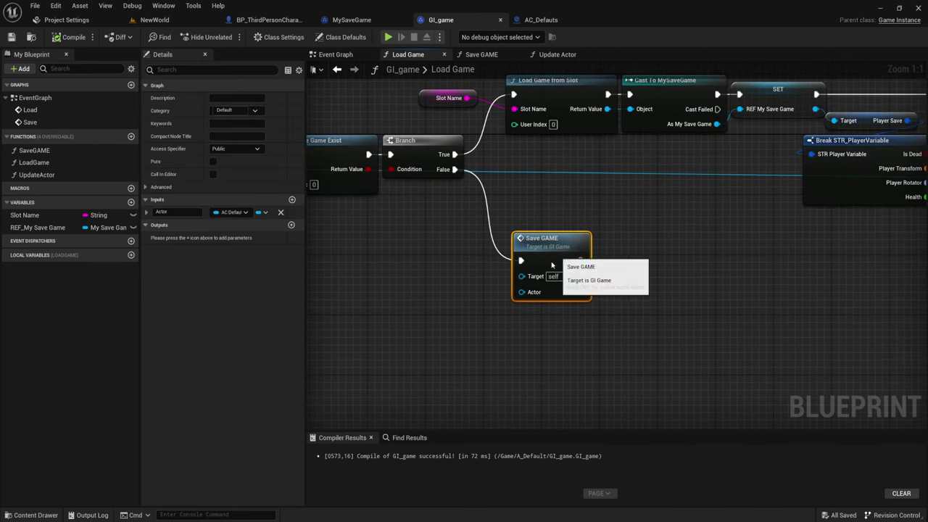
pyautogui.moveTo(564, 245); pyautogui.dragTo(535, 312)
pyautogui.moveTo(505, 217); pyautogui.dragTo(507, 216)
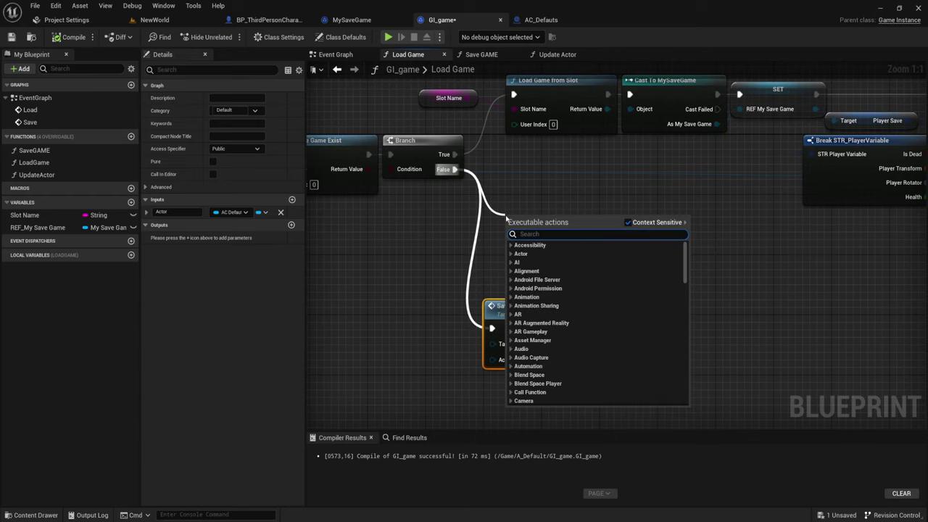
pyautogui.write('sav')
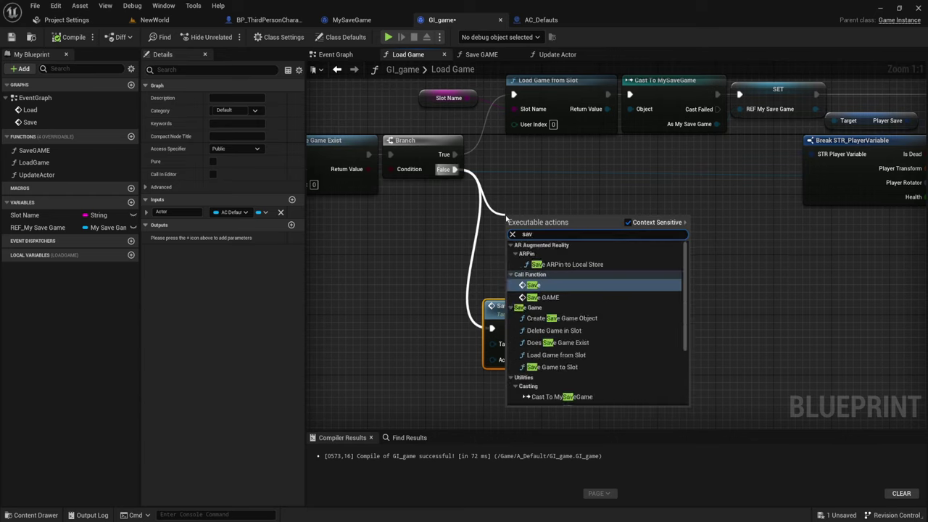
pyautogui.click(536, 288)
pyautogui.click(538, 283)
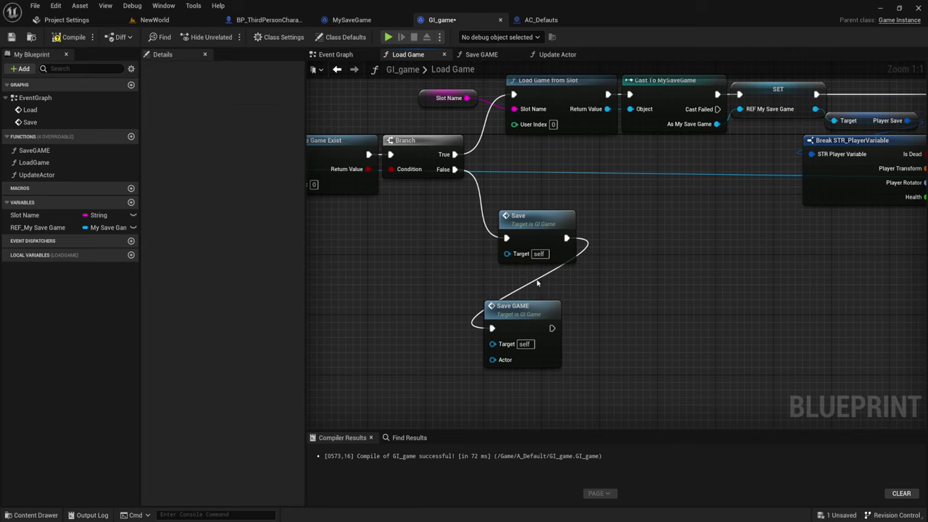
# Review the Save event's node chain in the GI_game event graph.
pyautogui.click(336, 54)
pyautogui.scroll(-2, 466, 208)
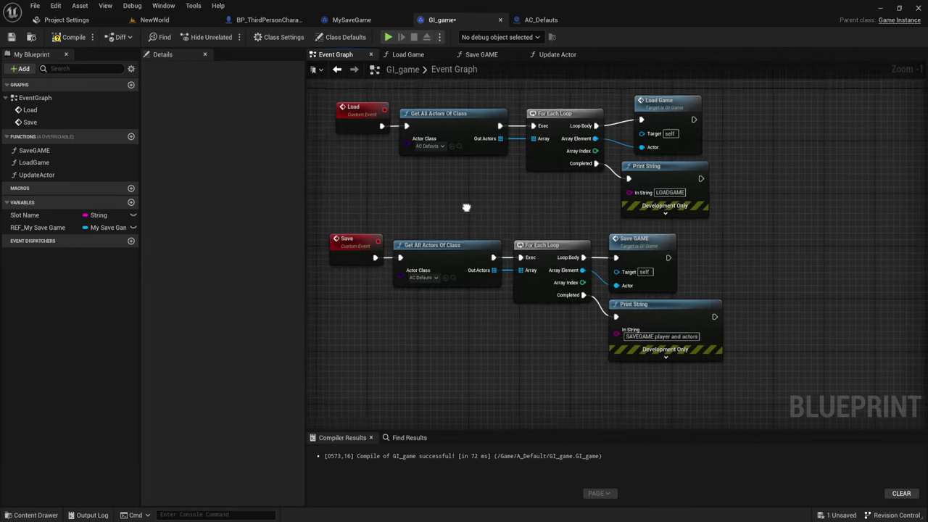
pyautogui.moveTo(346, 203); pyautogui.dragTo(671, 367)
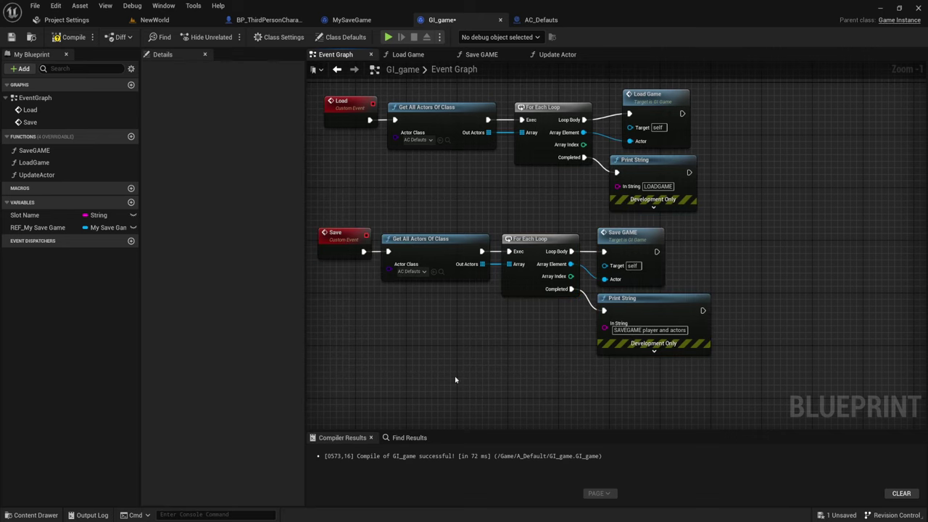
pyautogui.moveTo(367, 366)
pyautogui.mouseDown()
pyautogui.moveTo(733, 252)
pyautogui.moveTo(745, 238)
pyautogui.mouseUp()
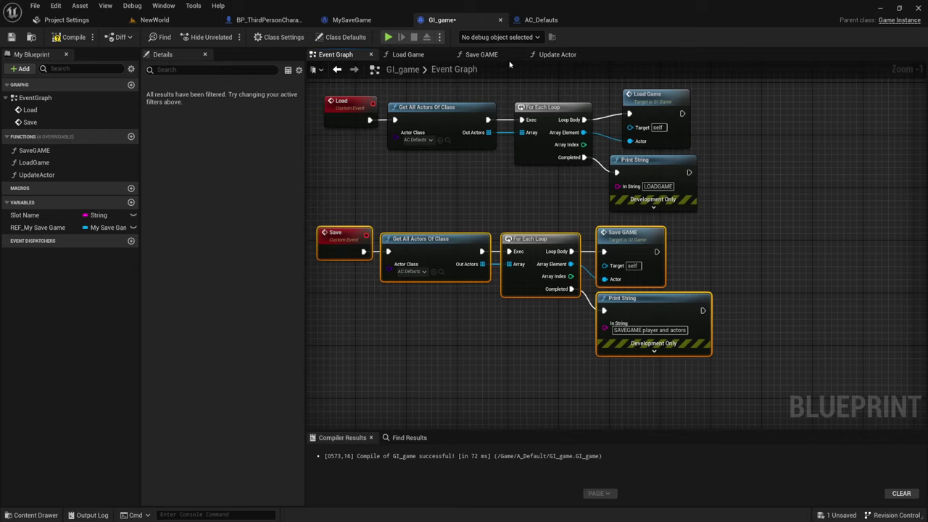
# Delete the Save GAME node from Load Game and recompile GI_game.
pyautogui.click(419, 55)
pyautogui.moveTo(522, 318); pyautogui.dragTo(538, 310)
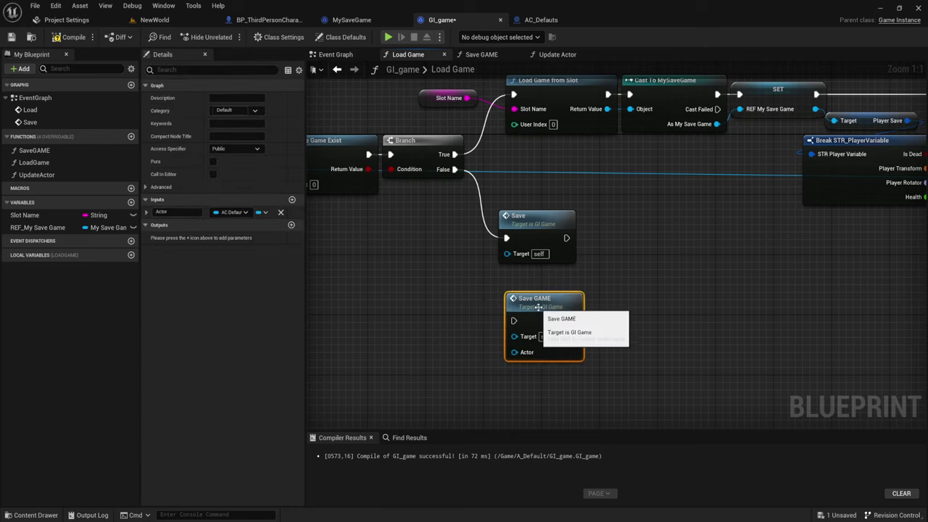
pyautogui.press('Delete')
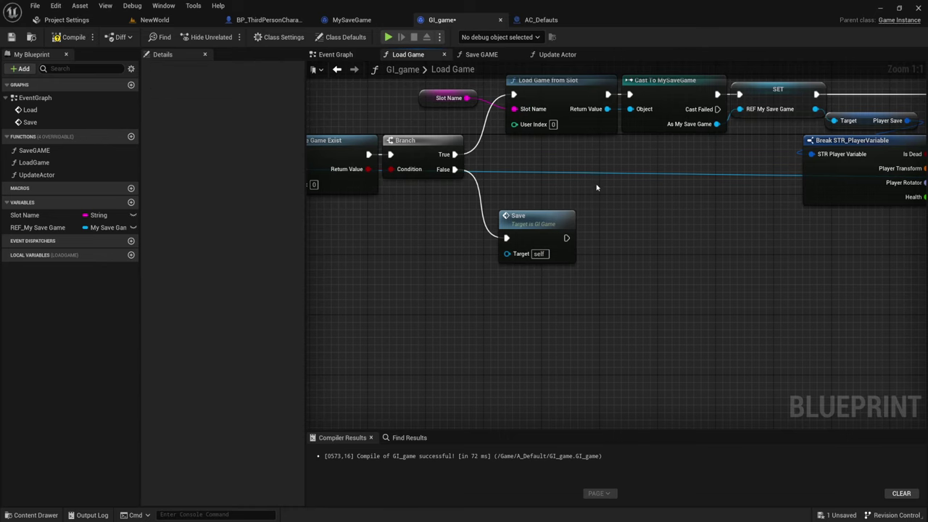
pyautogui.rightClick(597, 188)
pyautogui.click(69, 37)
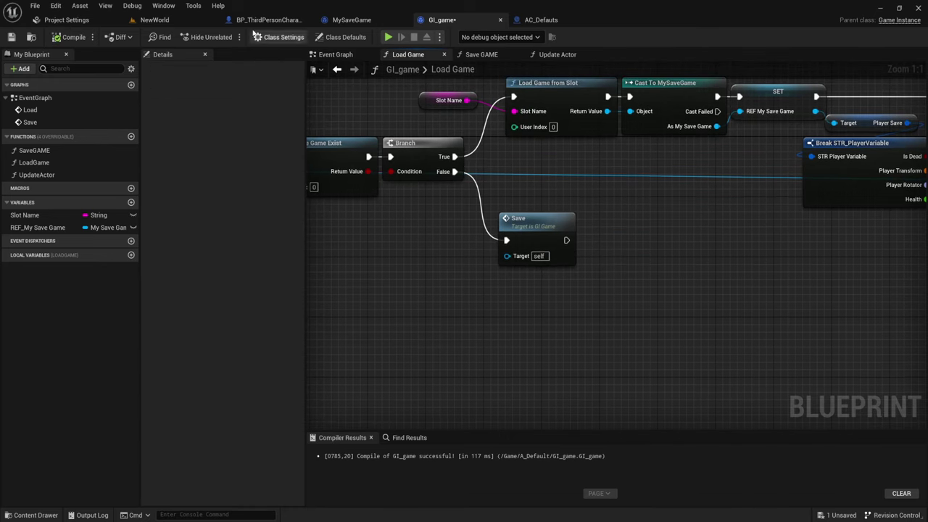
# Delete PlayerSettings.sav from the SaveGames folder and return to the NewWorld level.
pyautogui.moveTo(80, 516)
pyautogui.click(58, 501)
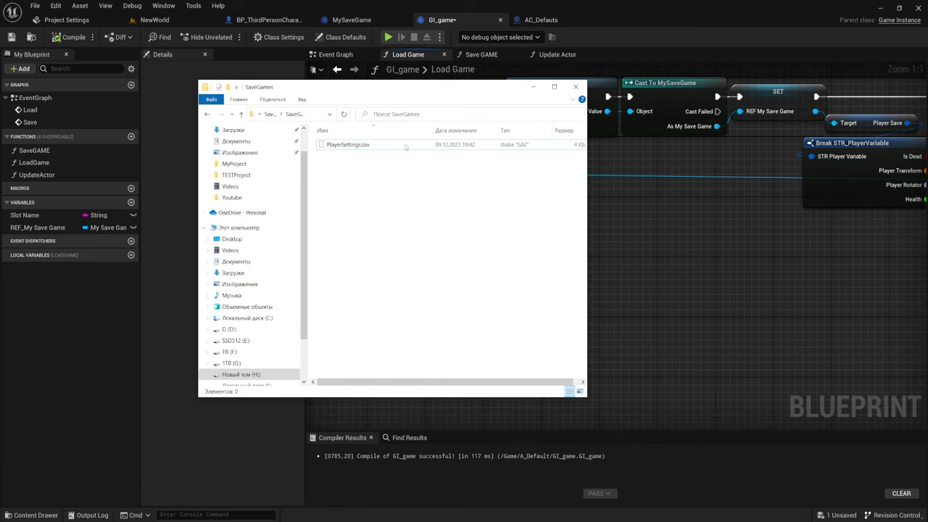
pyautogui.click(406, 147)
pyautogui.rightClick(340, 147)
pyautogui.click(377, 332)
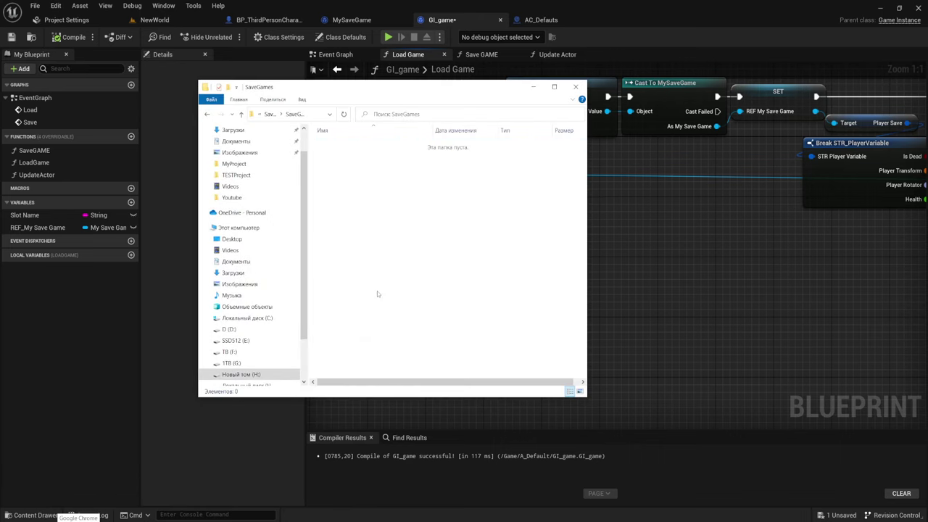
pyautogui.click(178, 22)
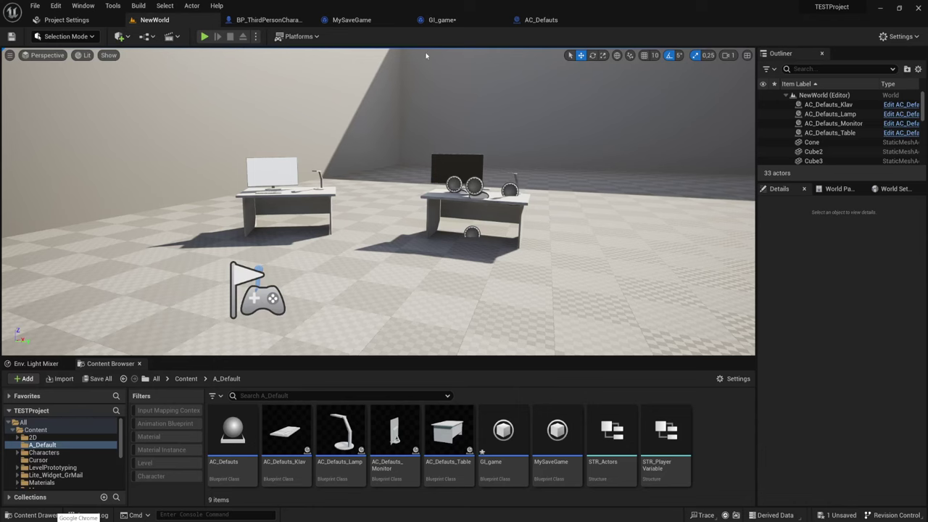
pyautogui.click(206, 37)
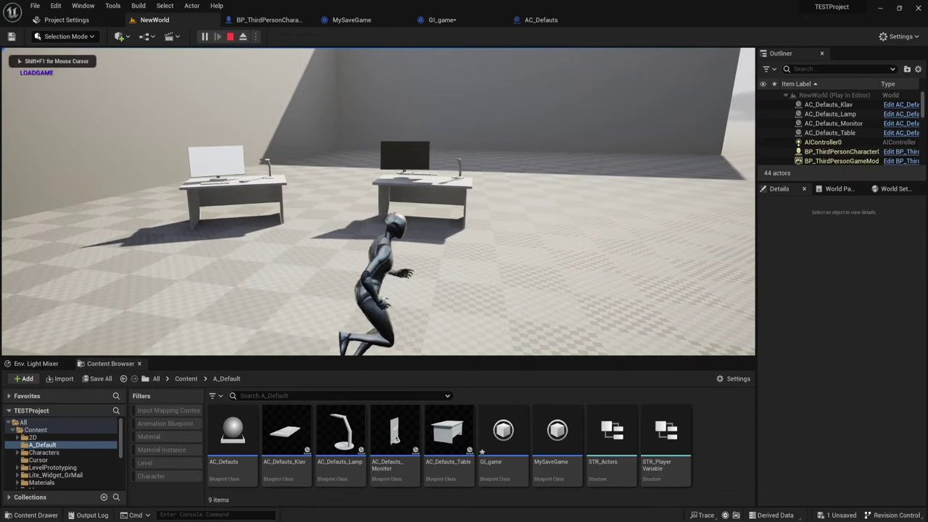
pyautogui.press('Escape')
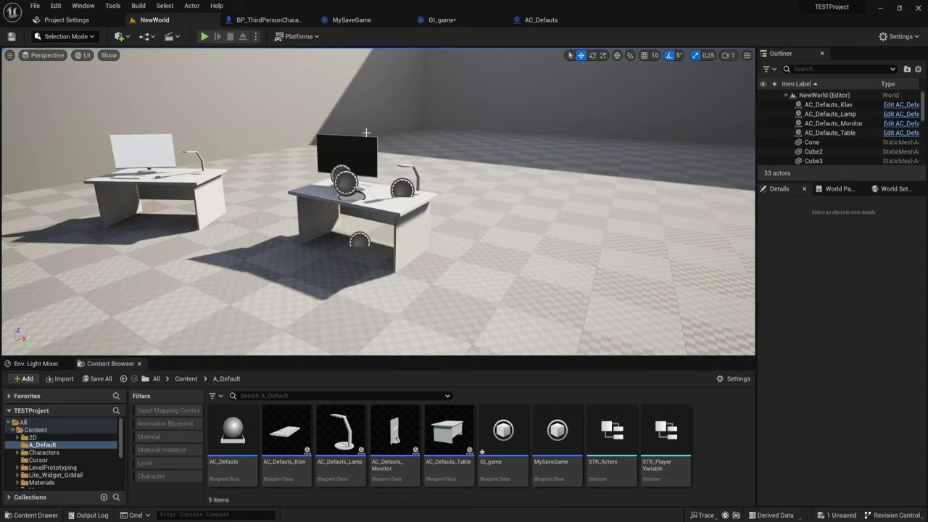
pyautogui.click(203, 36)
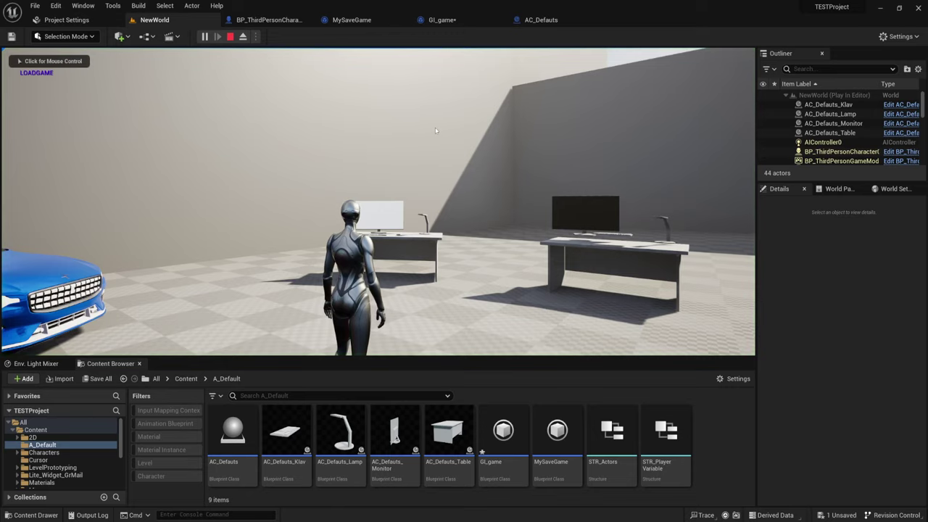
pyautogui.click(435, 131)
pyautogui.click(375, 154)
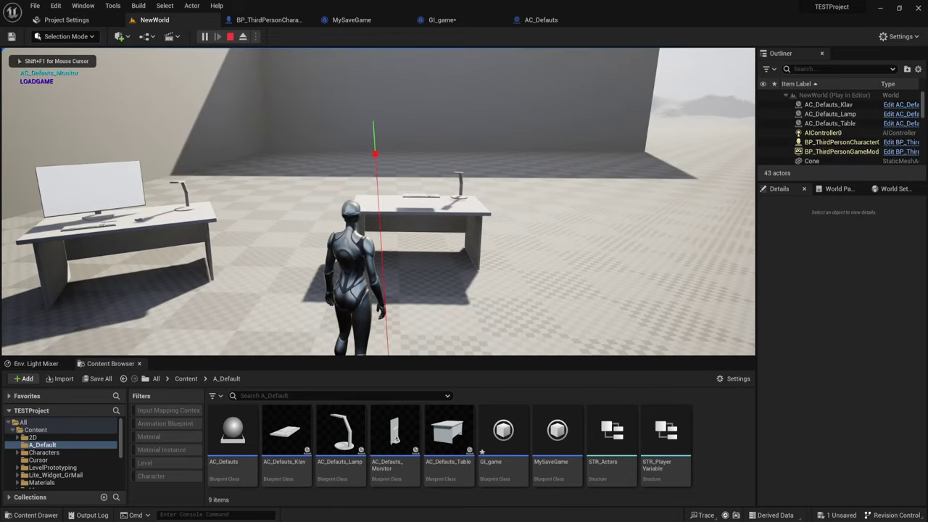
pyautogui.click(378, 202)
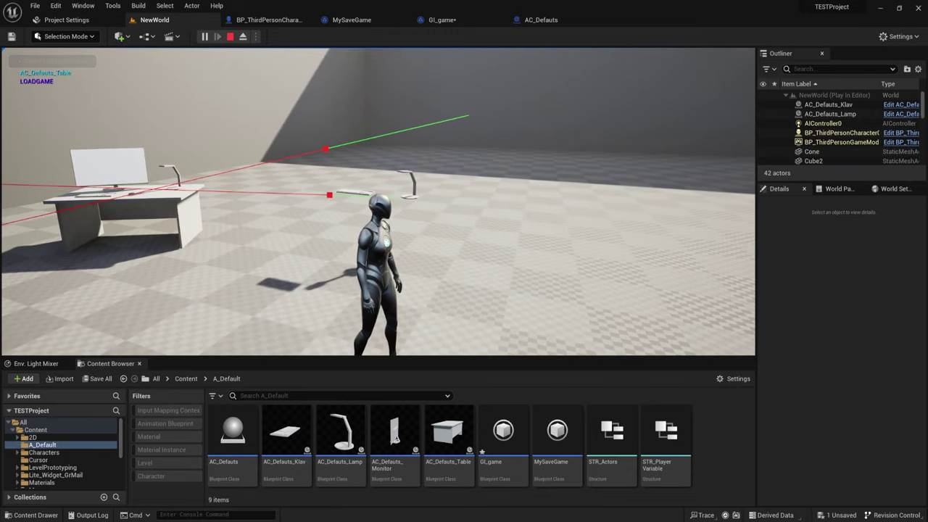
pyautogui.press('Escape')
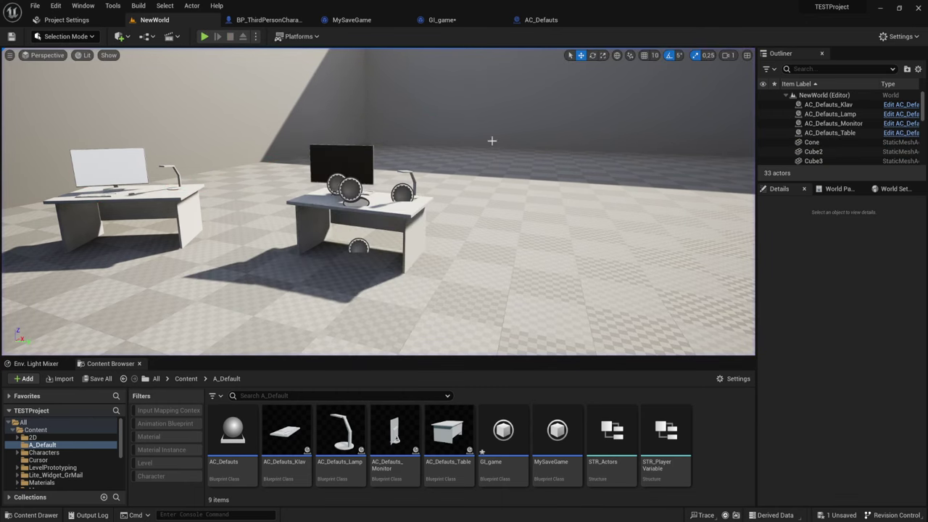
pyautogui.click(205, 36)
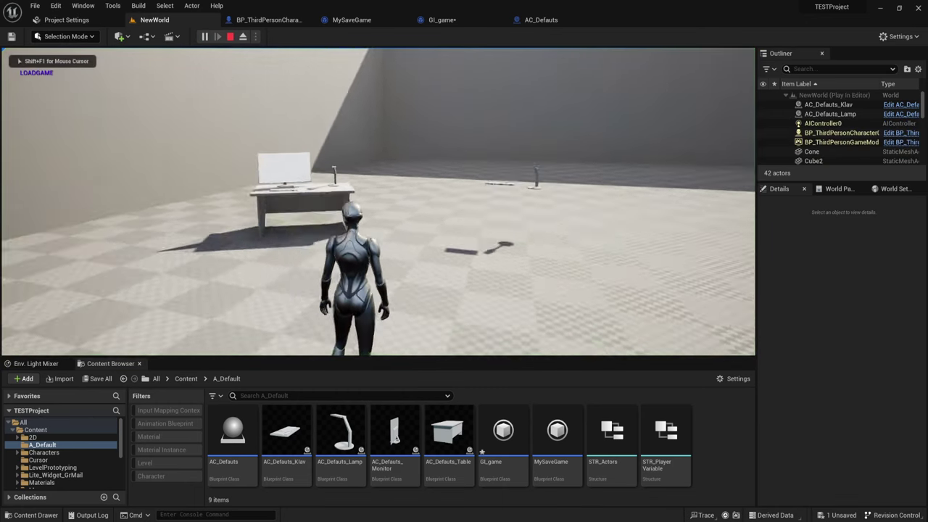
pyautogui.press('d')
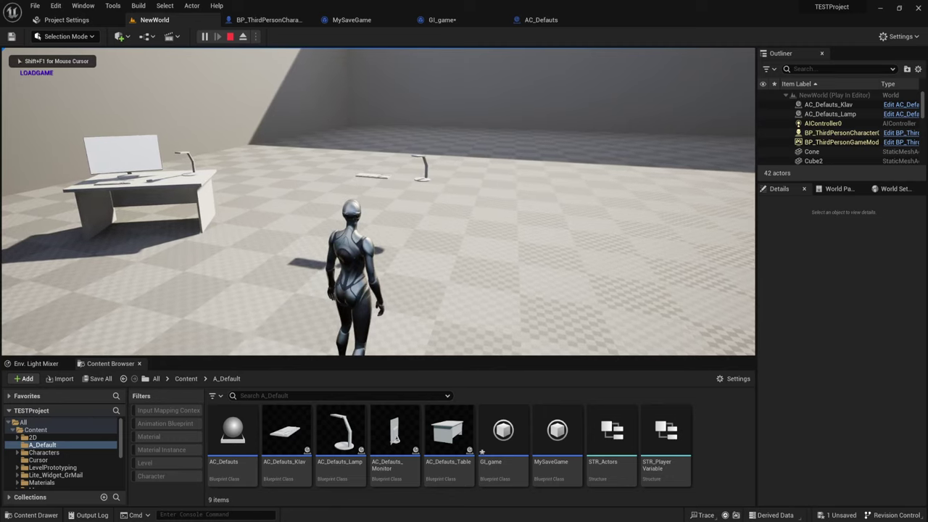
pyautogui.press('d')
pyautogui.press('w')
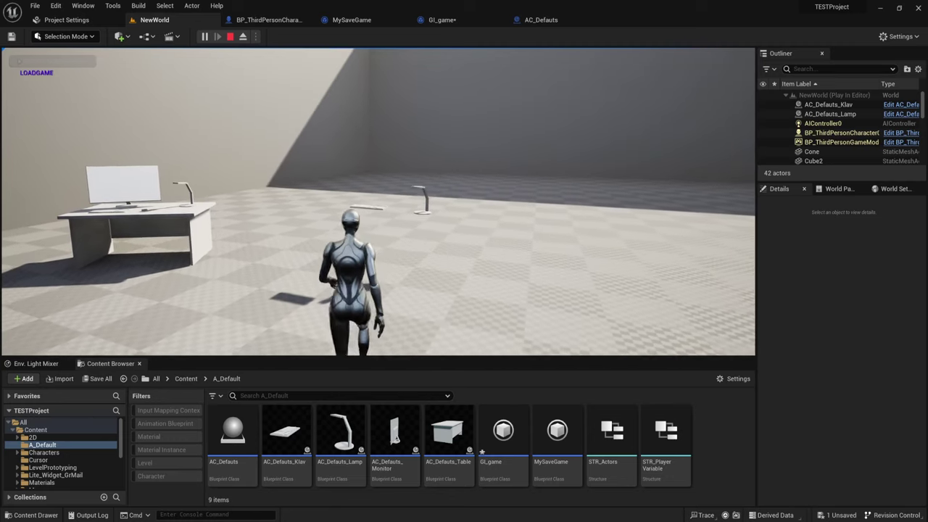
pyautogui.press('e')
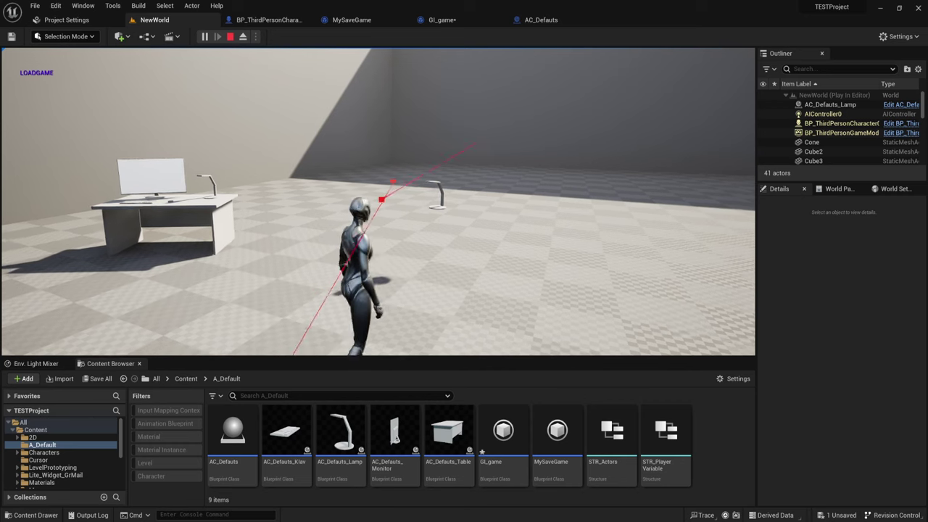
pyautogui.press('a')
pyautogui.press('Escape')
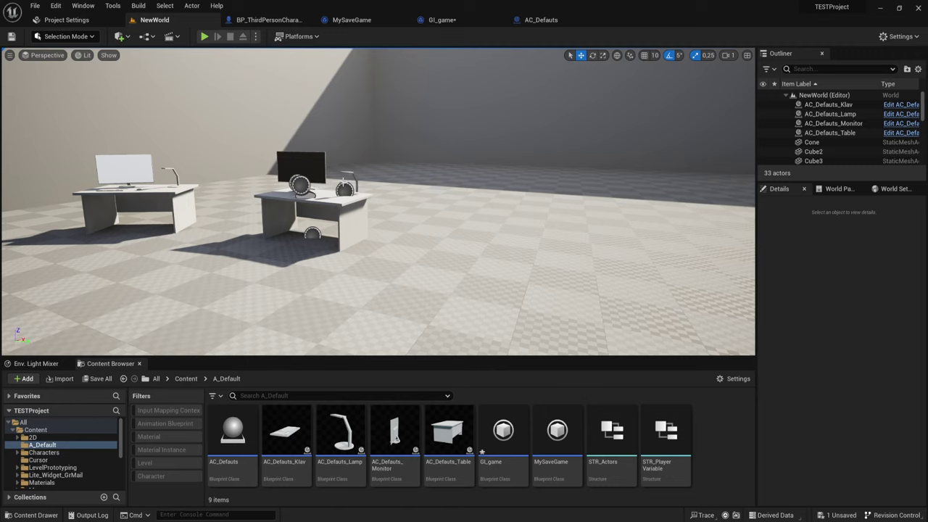
pyautogui.hotkey('alt', 'p')
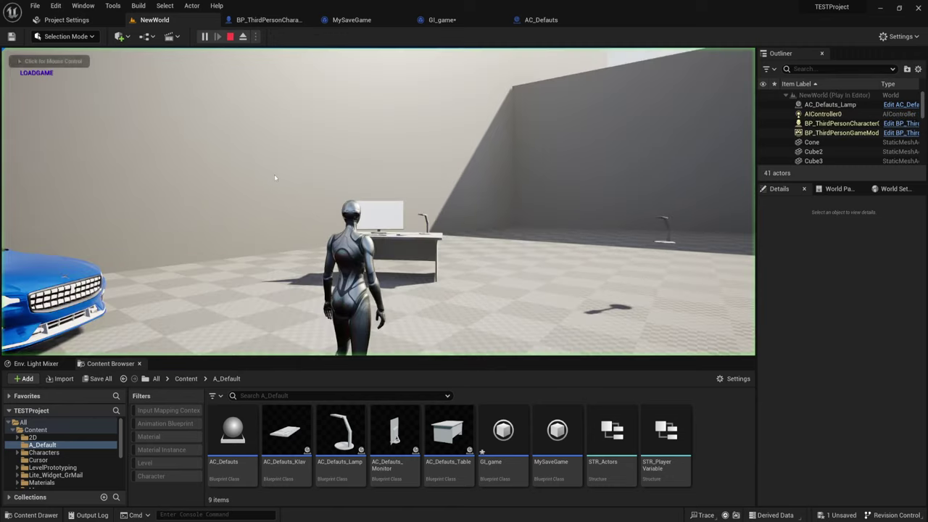
pyautogui.press('w')
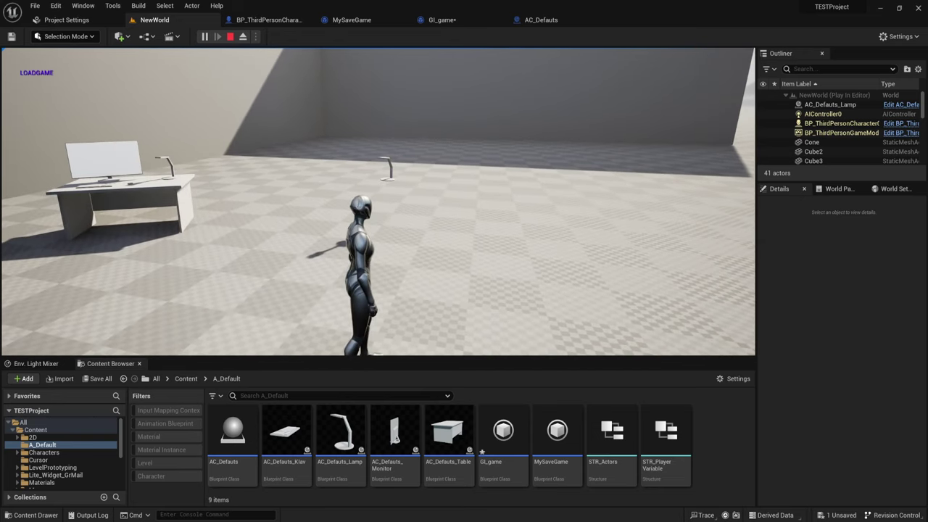
pyautogui.press('Escape')
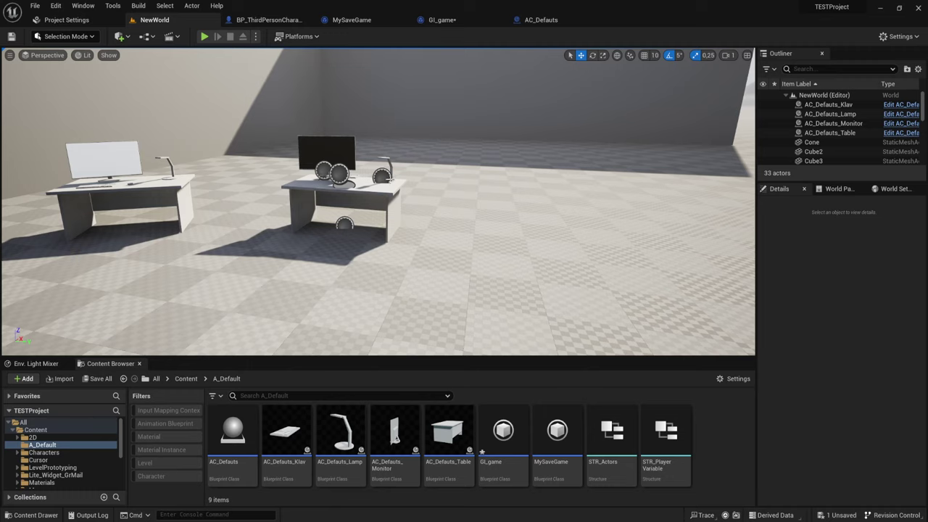
pyautogui.moveTo(423, 179)
pyautogui.mouseDown(button='right')
pyautogui.moveTo(406, 181)
pyautogui.moveTo(431, 182)
pyautogui.mouseUp(button='right')
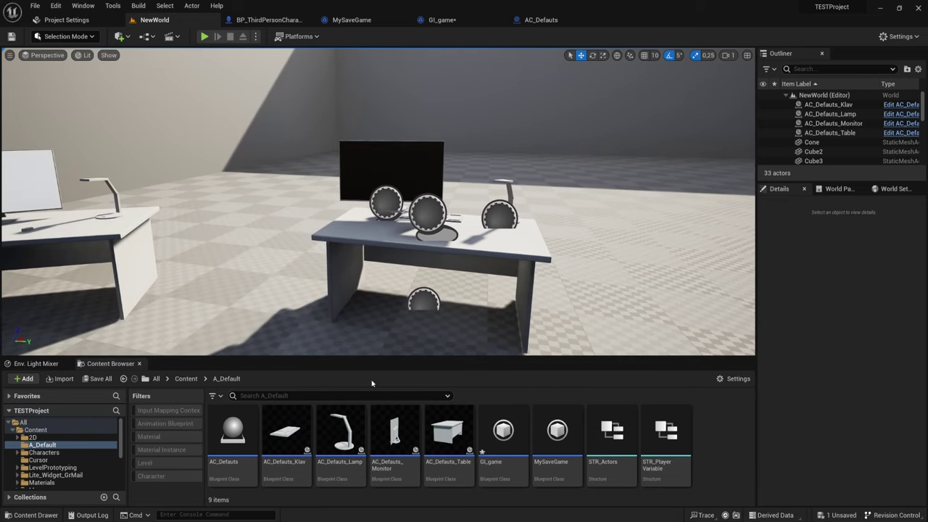
# Tick Simulate Physics on Mesh_Monitor in AC_Defauts_Monitor, compile it, and go back to NewWorld.
pyautogui.doubleClick(402, 433)
pyautogui.click(52, 106)
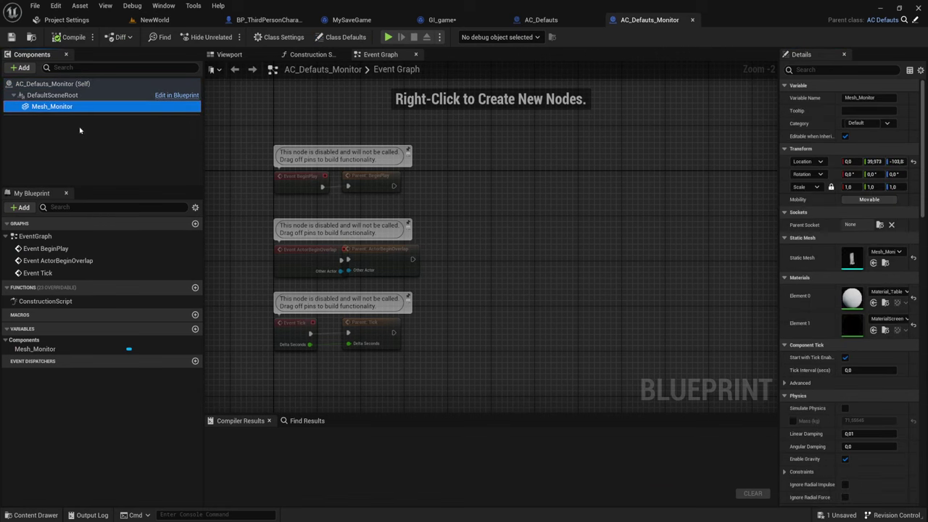
pyautogui.click(846, 409)
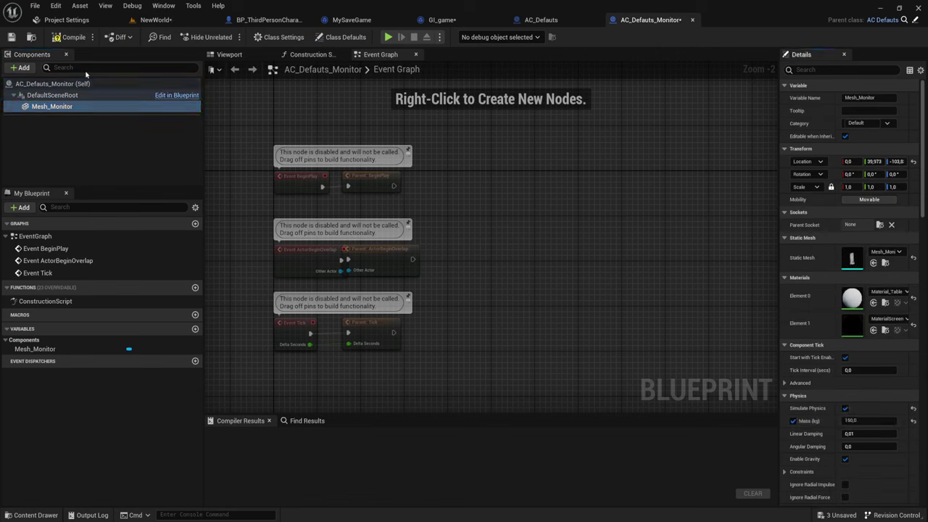
pyautogui.click(71, 37)
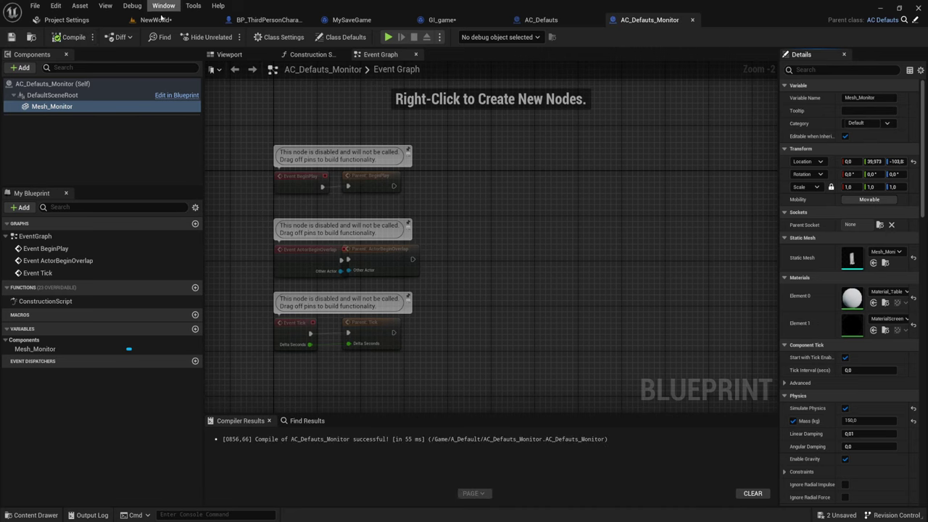
pyautogui.click(161, 18)
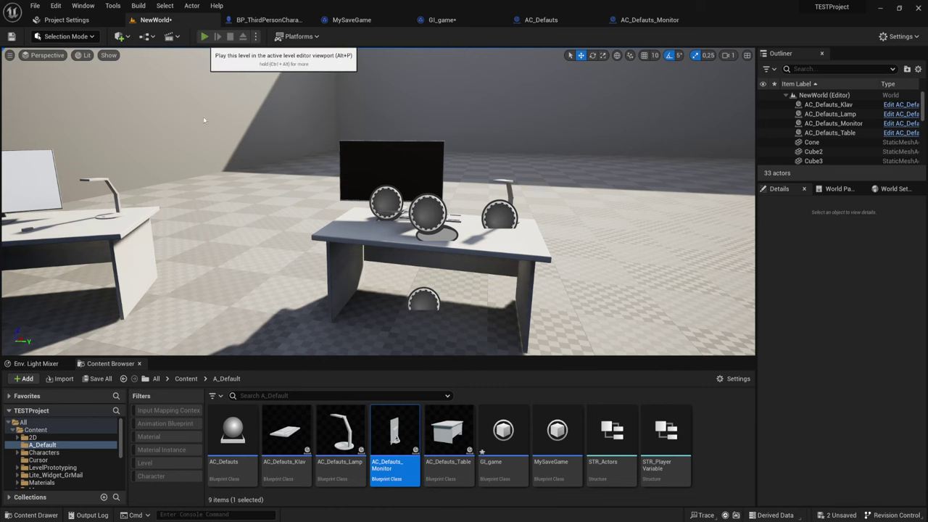
# Run a brief play test, then delete PlayerSettings.sav in SaveGames and close Explorer.
pyautogui.click(205, 36)
pyautogui.press('Escape')
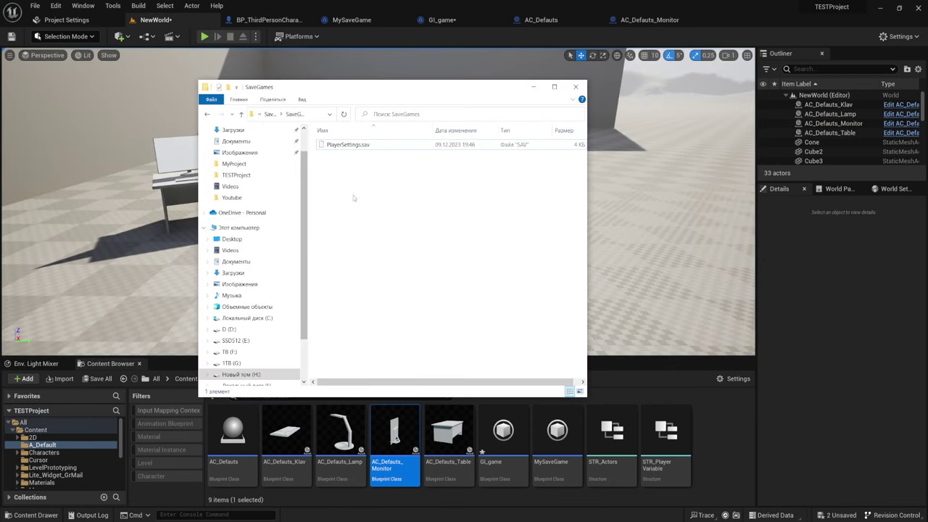
pyautogui.click(352, 144)
pyautogui.rightClick(353, 145)
pyautogui.click(378, 338)
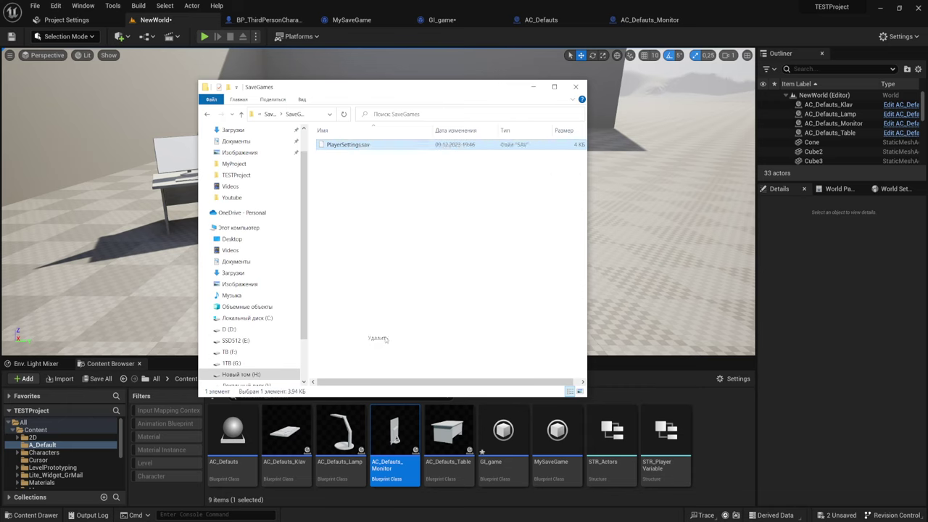
pyautogui.click(576, 86)
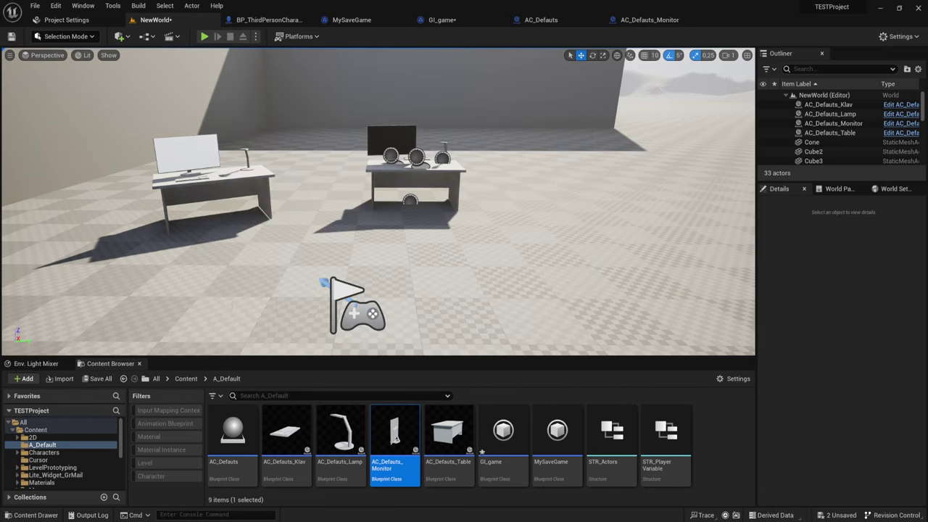
# Save all unsaved content, including GI_game and NewWorld, and frame the desks in the viewport.
pyautogui.click(101, 378)
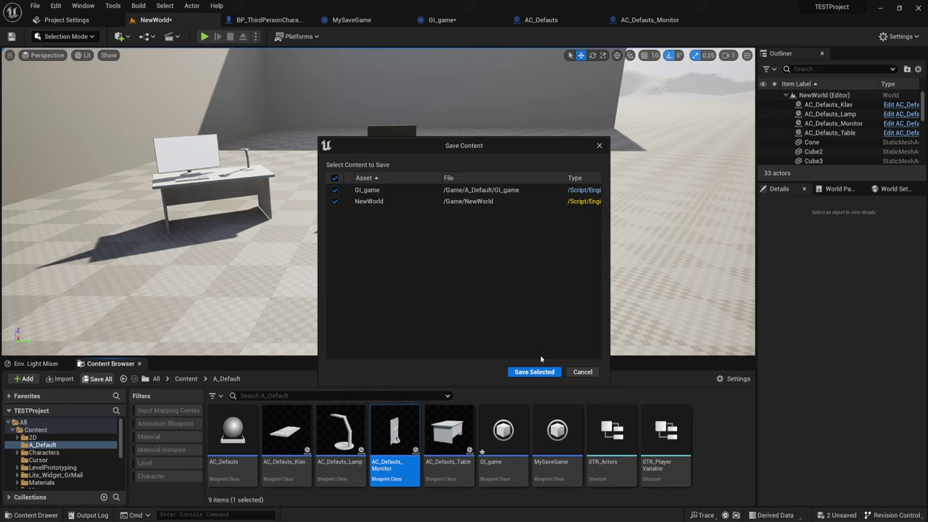
pyautogui.click(537, 375)
pyautogui.scroll(-3, 325, 284)
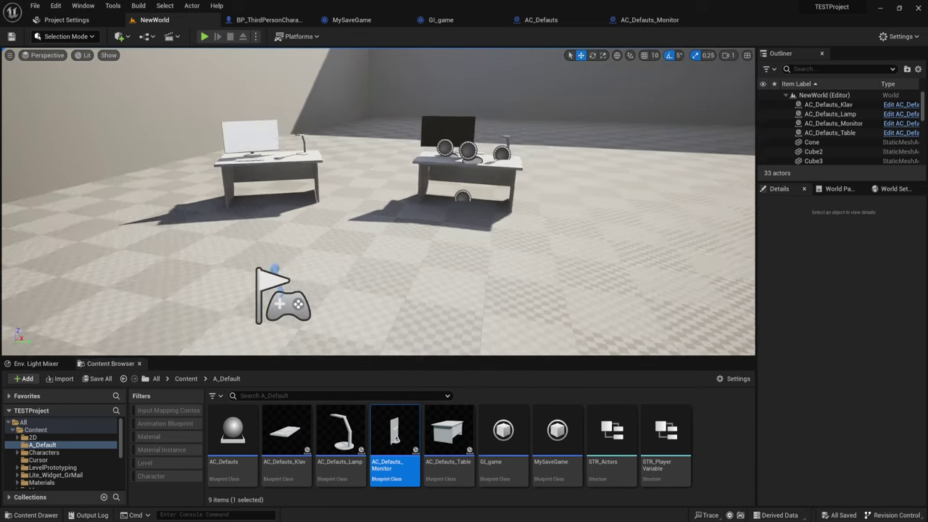
pyautogui.moveTo(265, 275); pyautogui.dragTo(265, 276, button='right')
pyautogui.moveTo(510, 190); pyautogui.dragTo(510, 189, button='right')
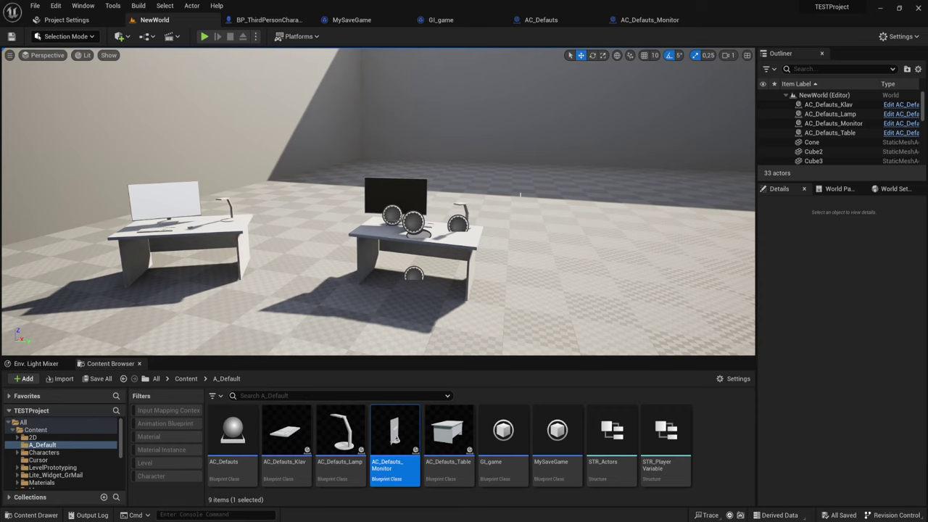
pyautogui.scroll(-4, 520, 194)
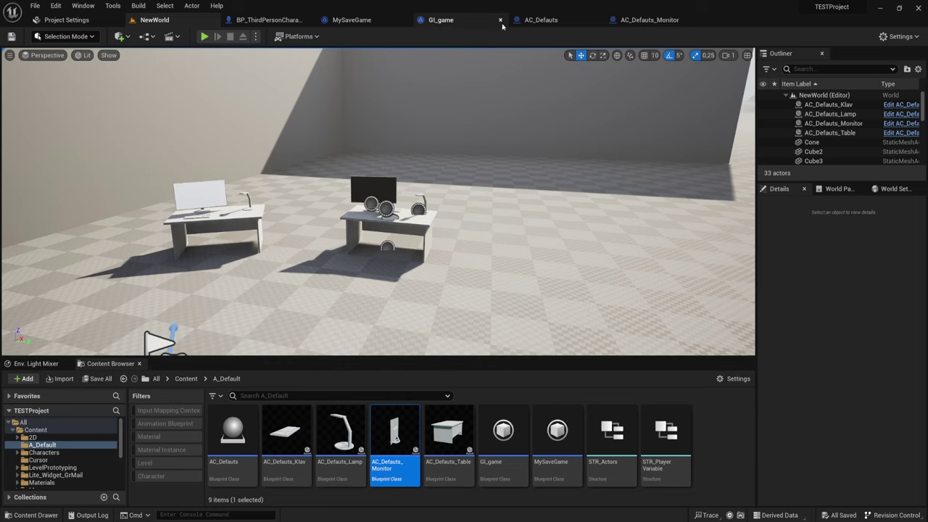
# Play-test by destroying the middle table, then replay and walk to the fallen monitor.
pyautogui.click(204, 37)
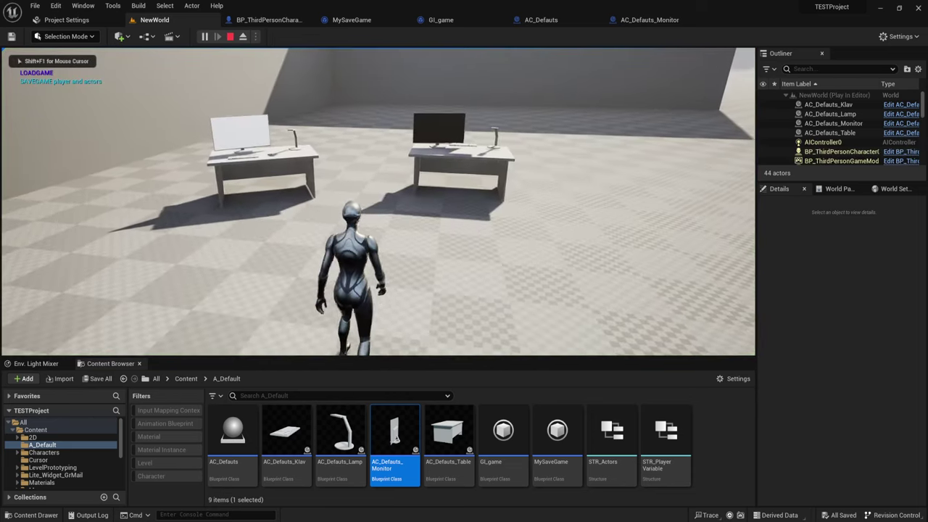
pyautogui.press('e')
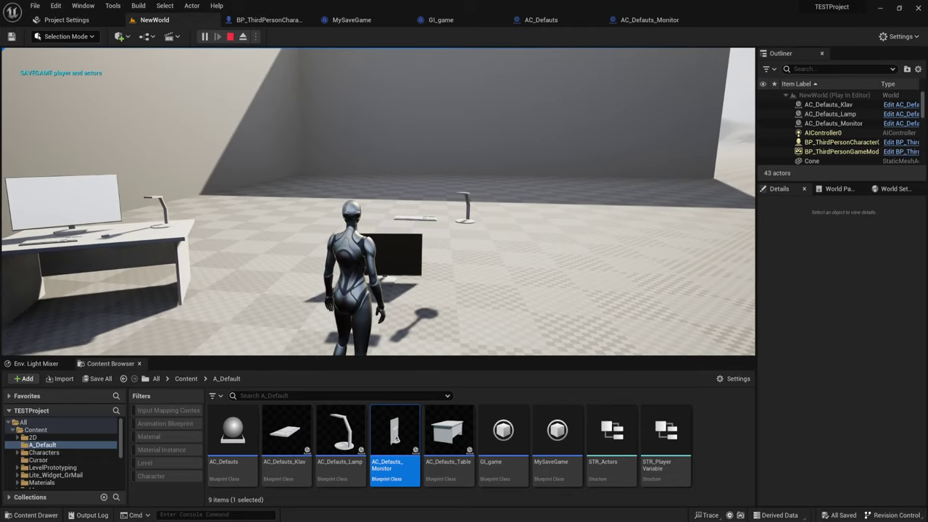
pyautogui.press('Escape')
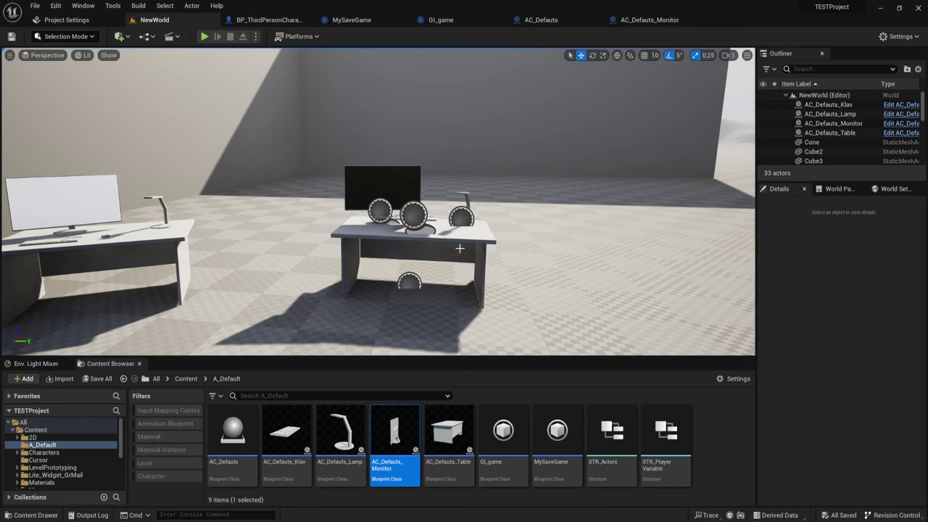
pyautogui.click(205, 37)
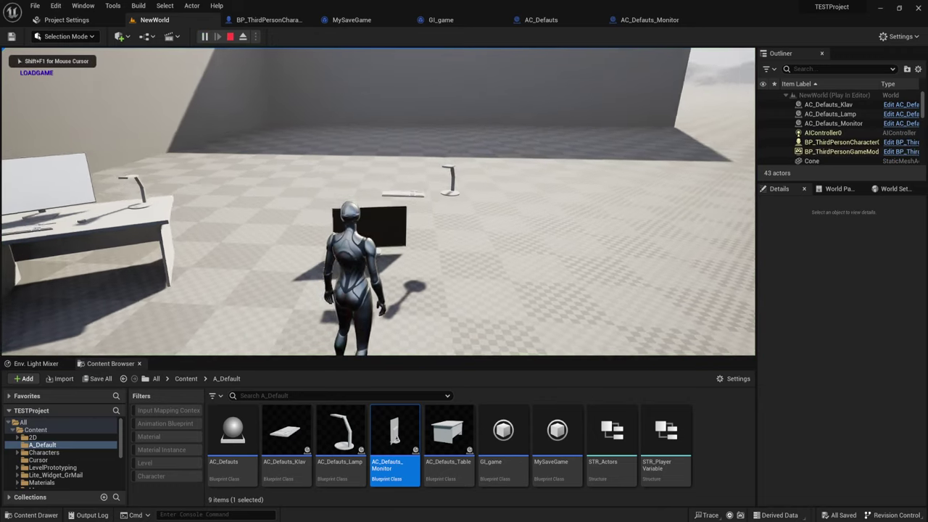
pyautogui.press('a')
pyautogui.press('s')
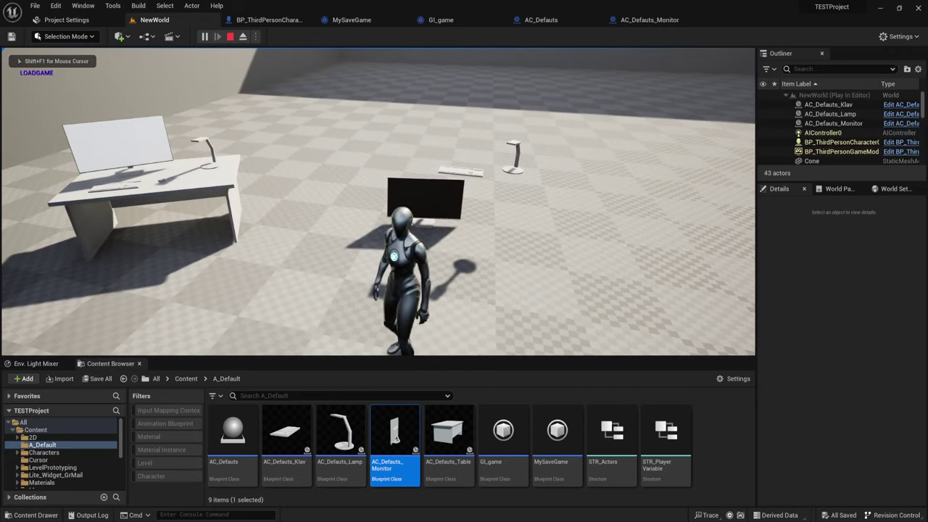
pyautogui.press('w')
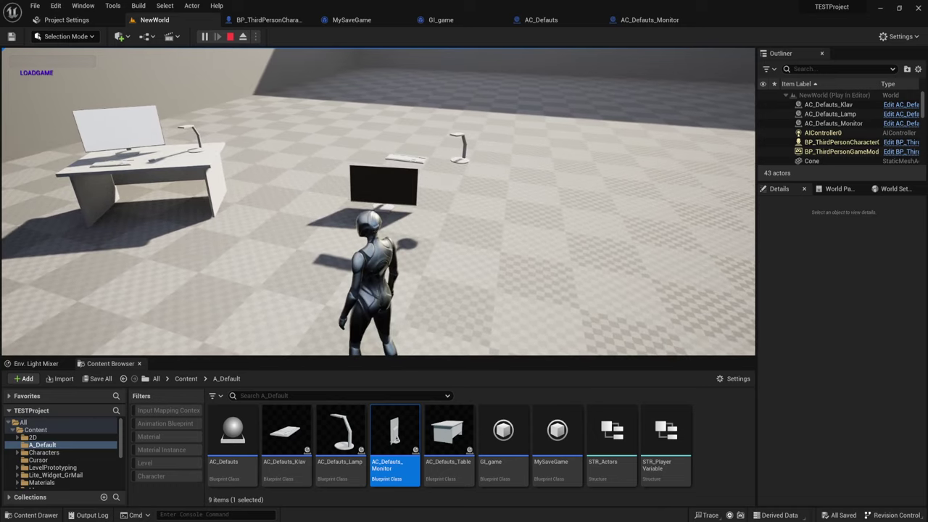
pyautogui.press('w')
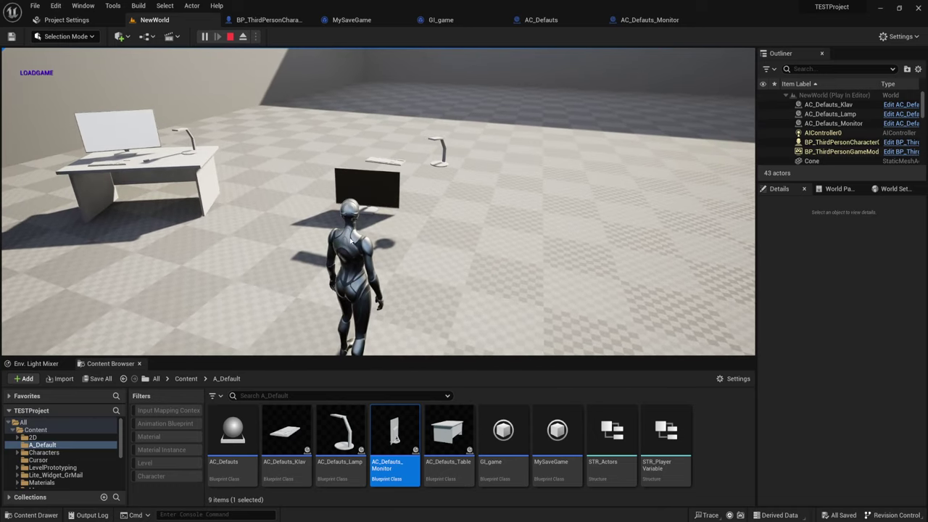
pyautogui.press('Escape')
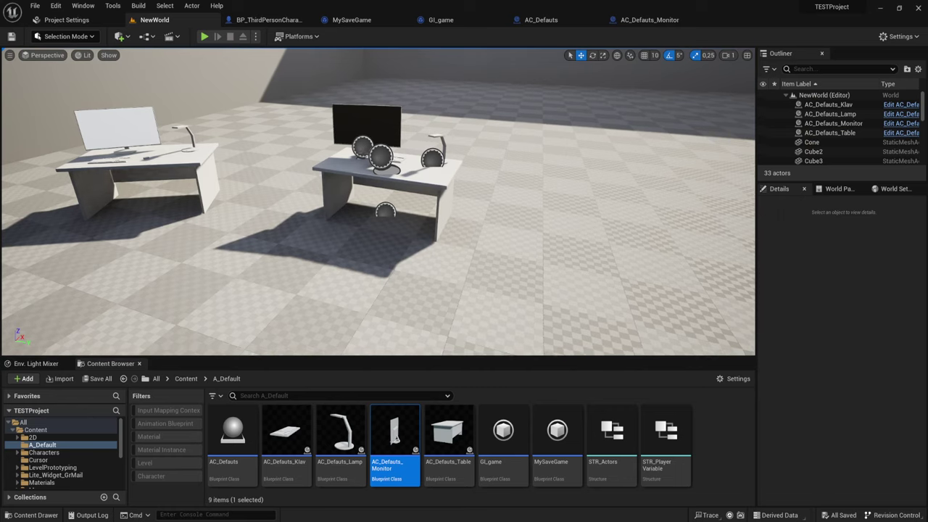
# Destroy the lamp, keyboard and fallen monitor in play, then replay and destroy the middle table.
pyautogui.moveTo(366, 187)
pyautogui.mouseDown(button='right')
pyautogui.moveTo(377, 190)
pyautogui.moveTo(367, 205)
pyautogui.mouseUp(button='right')
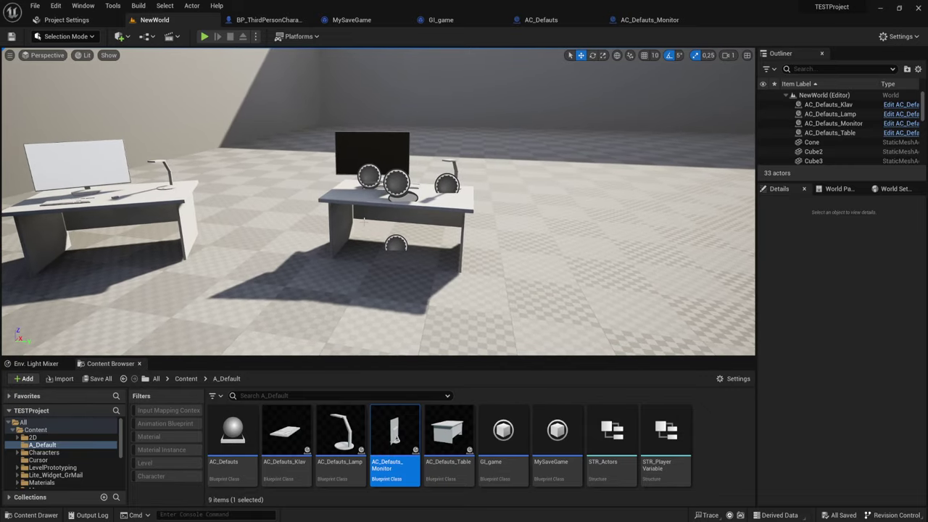
pyautogui.click(206, 41)
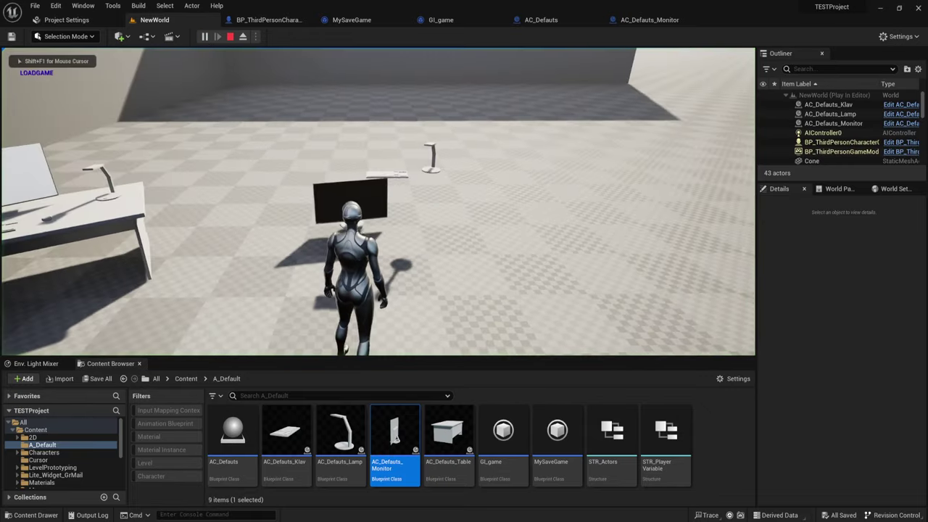
pyautogui.press('w')
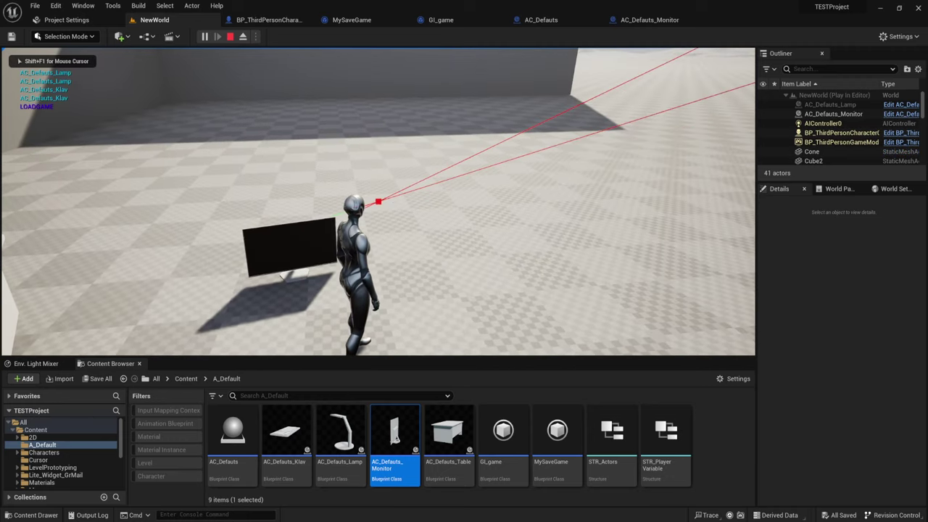
pyautogui.press('s')
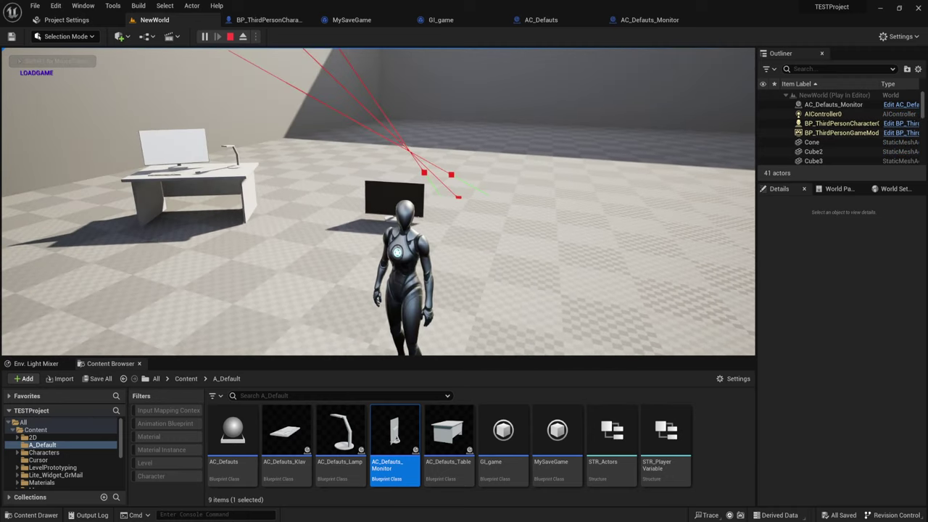
pyautogui.press('e')
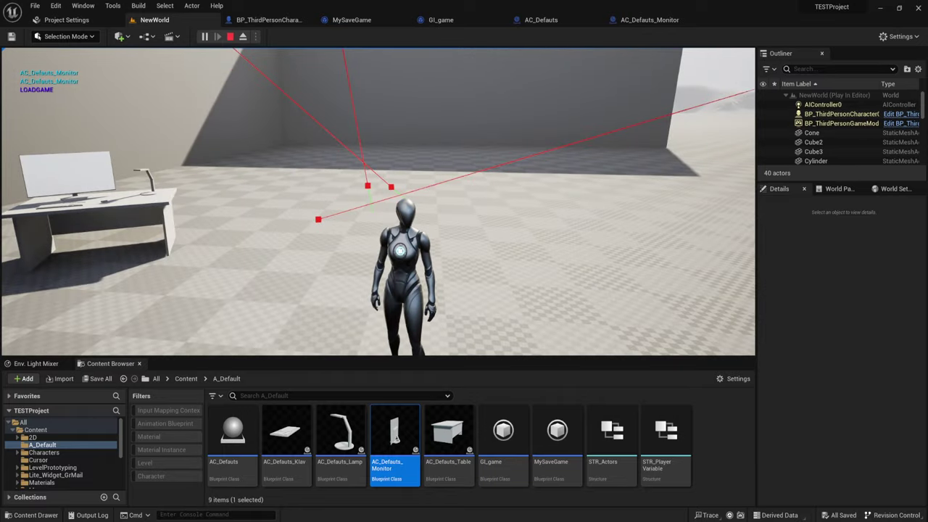
pyautogui.press('Escape')
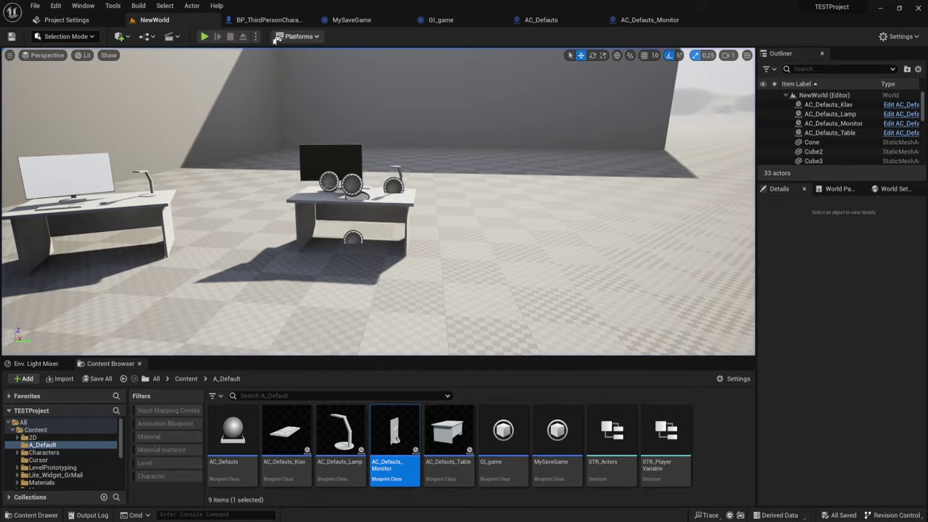
pyautogui.click(204, 36)
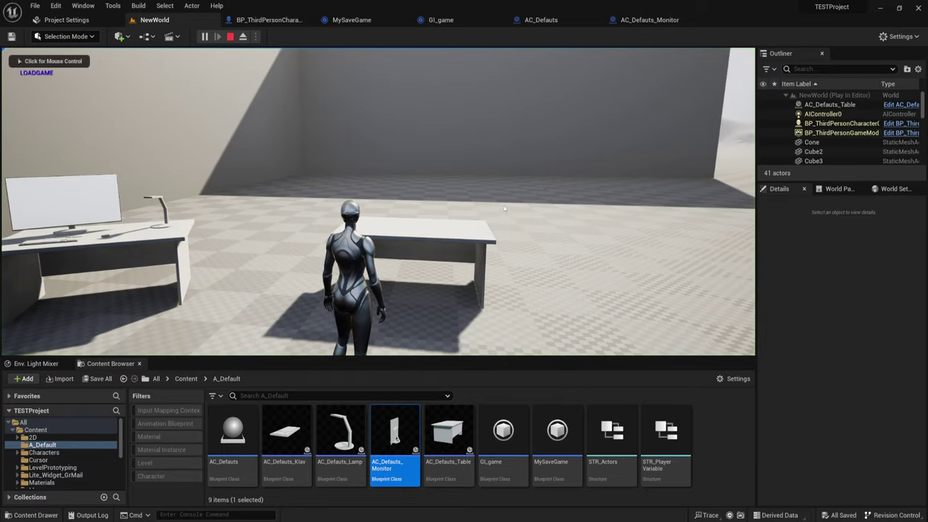
pyautogui.press('e')
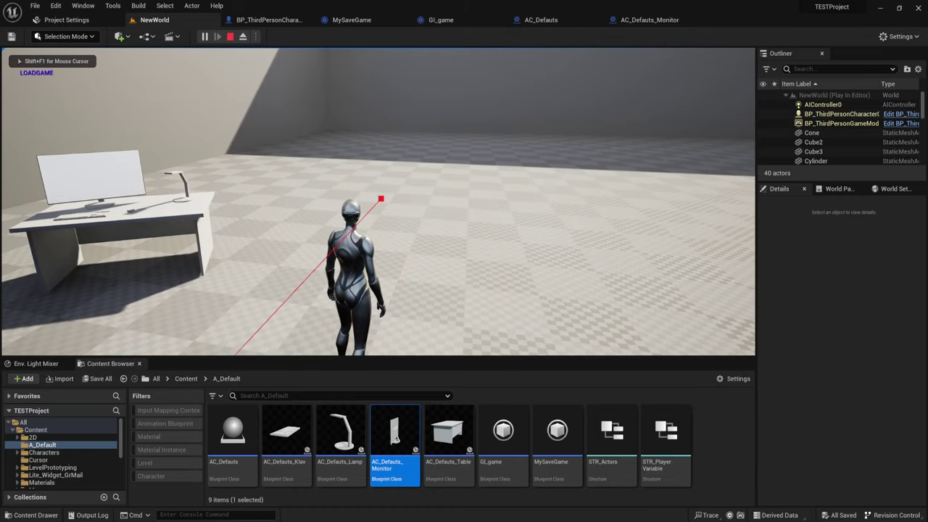
pyautogui.press('Escape')
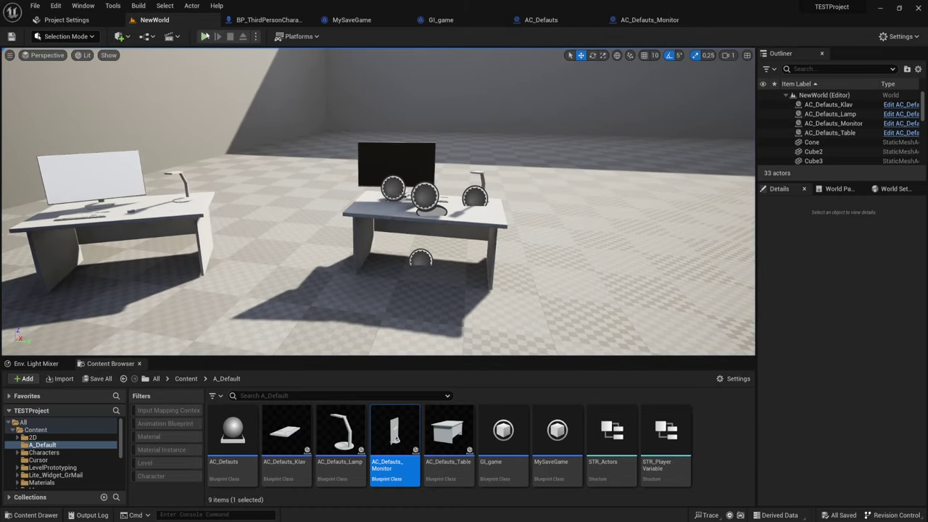
# Destroy the middle table, save with key 1, then replay to verify the saved state.
pyautogui.click(204, 37)
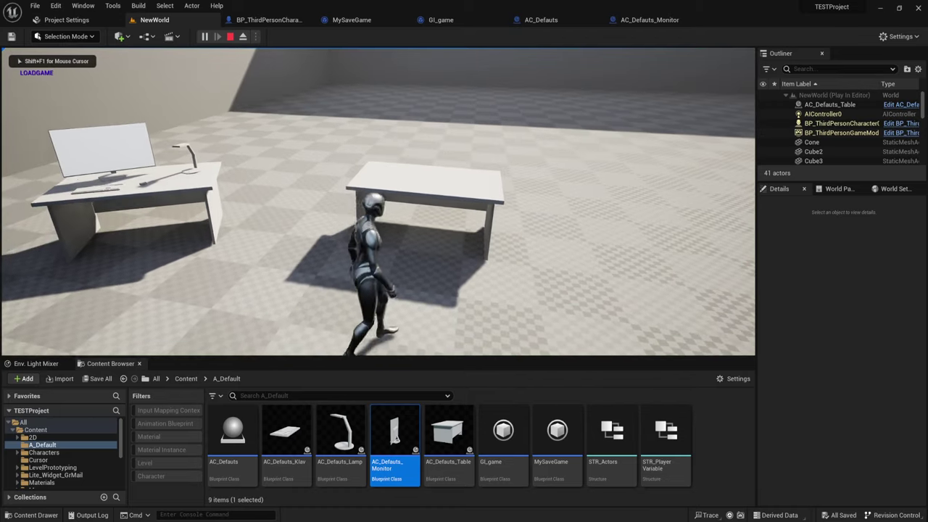
pyautogui.press('e')
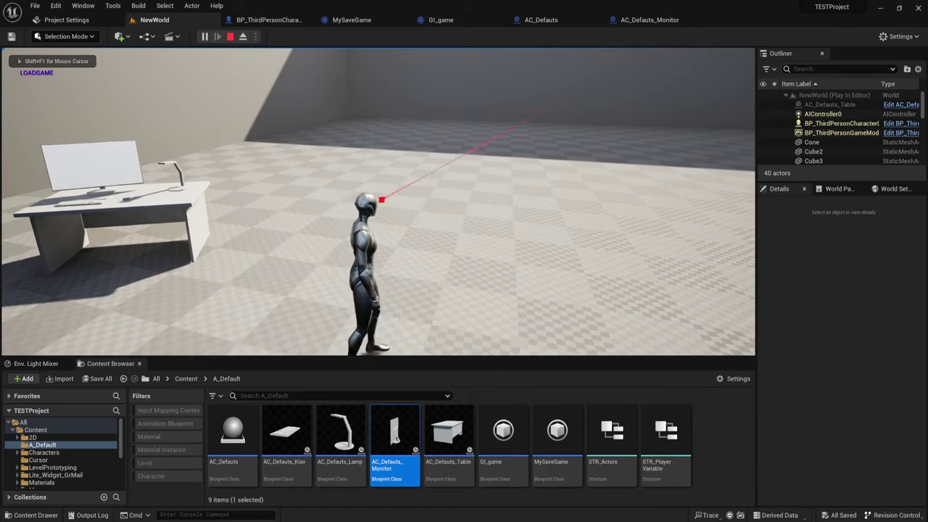
pyautogui.press('w')
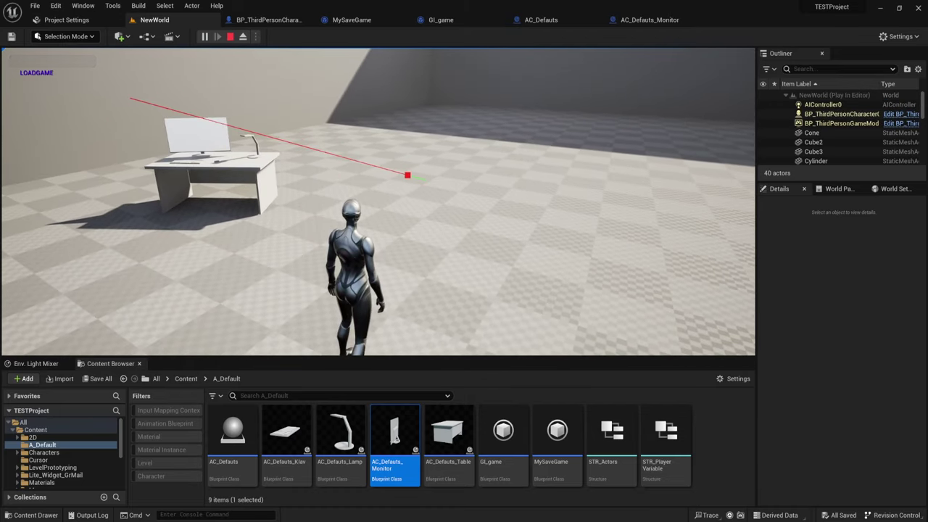
pyautogui.press('1')
pyautogui.press('Escape')
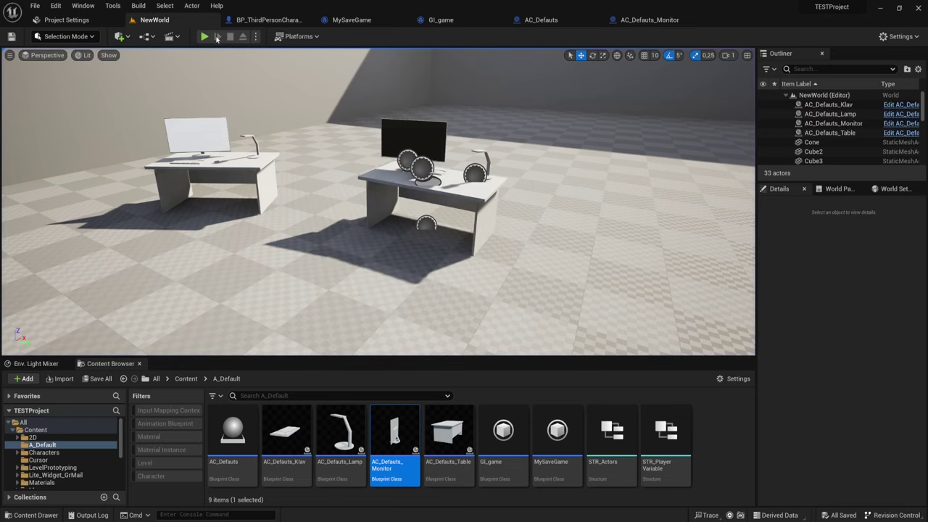
pyautogui.click(209, 38)
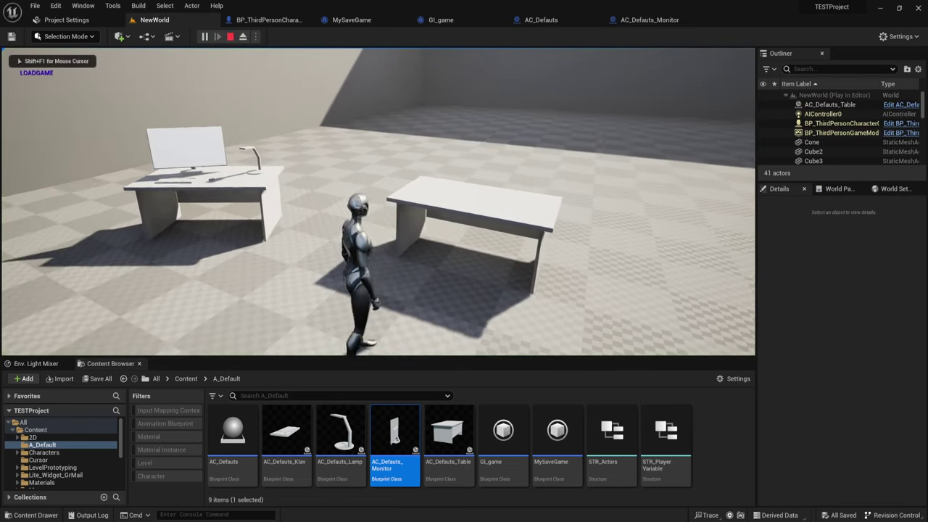
pyautogui.press('s')
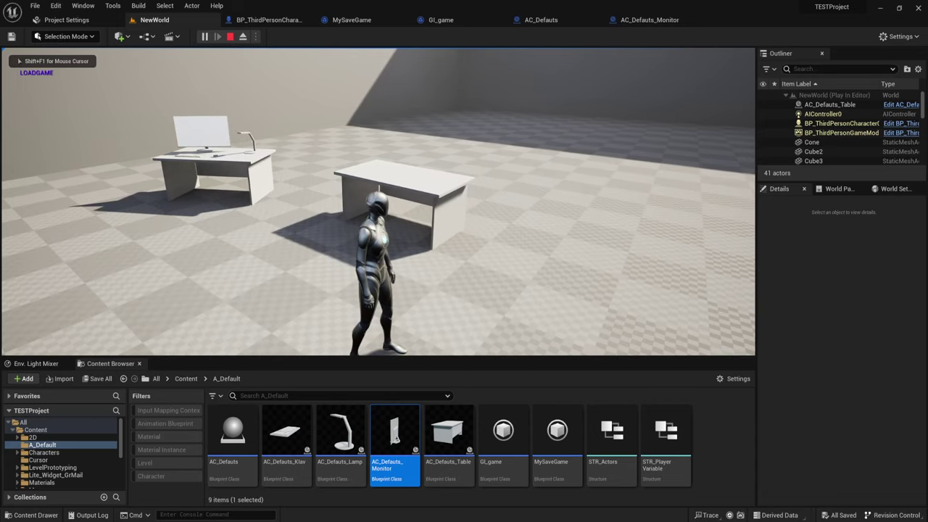
pyautogui.press('Escape')
# Delete PlayerSettings.sav from SaveGames and hide the folder window.
pyautogui.moveTo(377, 218)
pyautogui.mouseDown()
pyautogui.moveTo(377, 181)
pyautogui.moveTo(397, 202)
pyautogui.mouseUp()
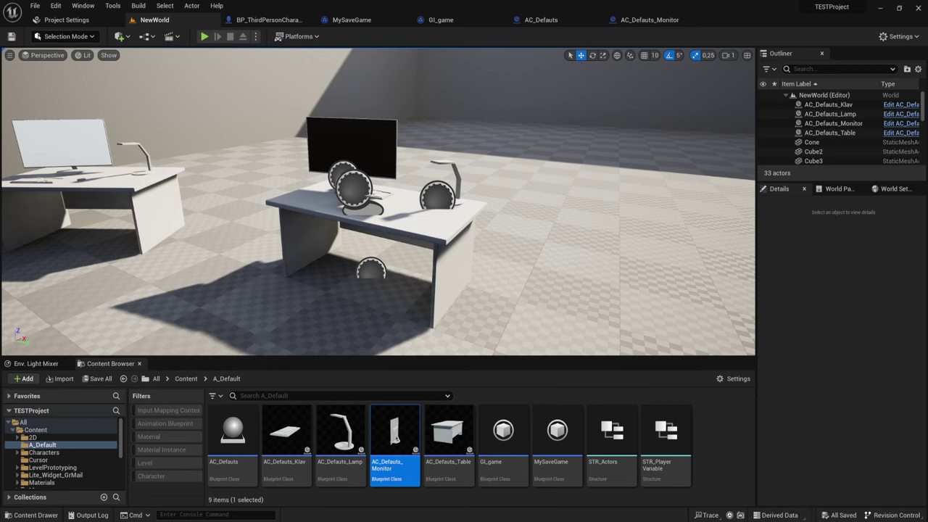
pyautogui.rightClick(362, 143)
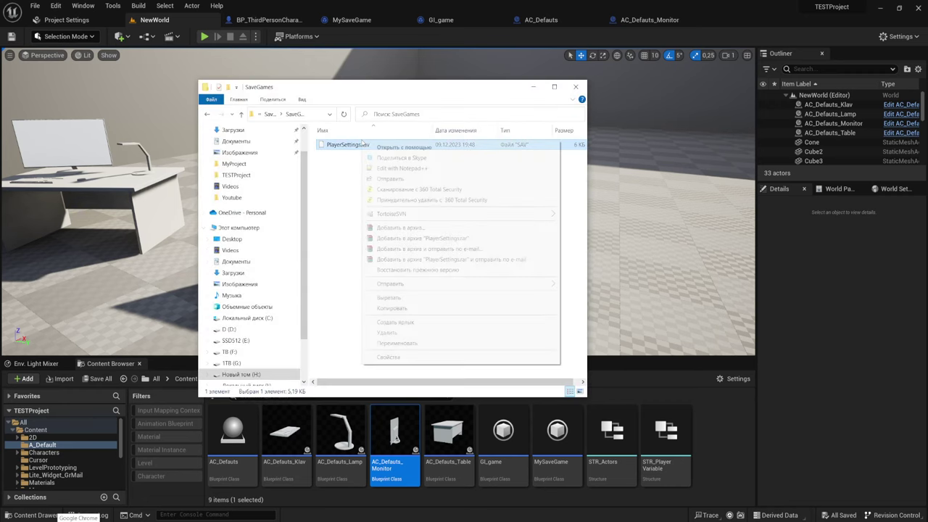
pyautogui.click(378, 333)
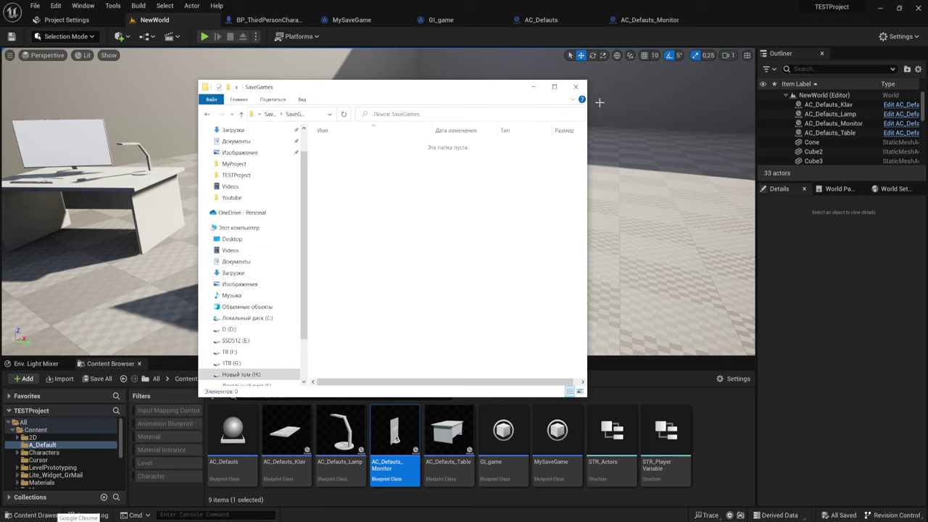
pyautogui.click(531, 88)
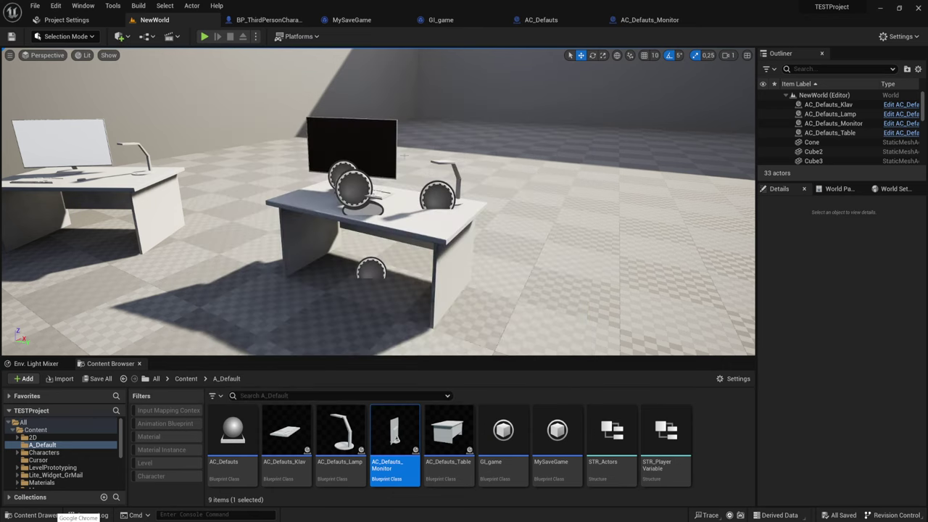
# Destroy the desk actor in play, then replay and save with key 1.
pyautogui.click(206, 36)
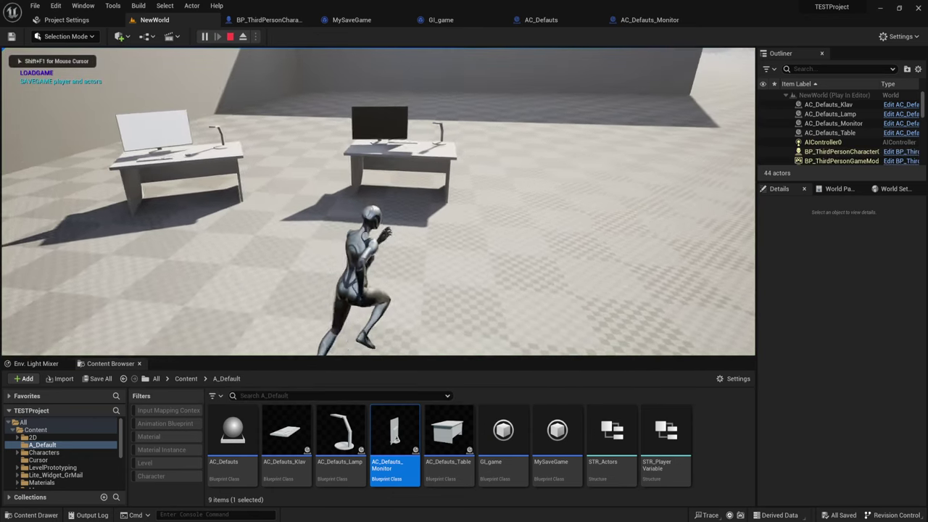
pyautogui.click(378, 202)
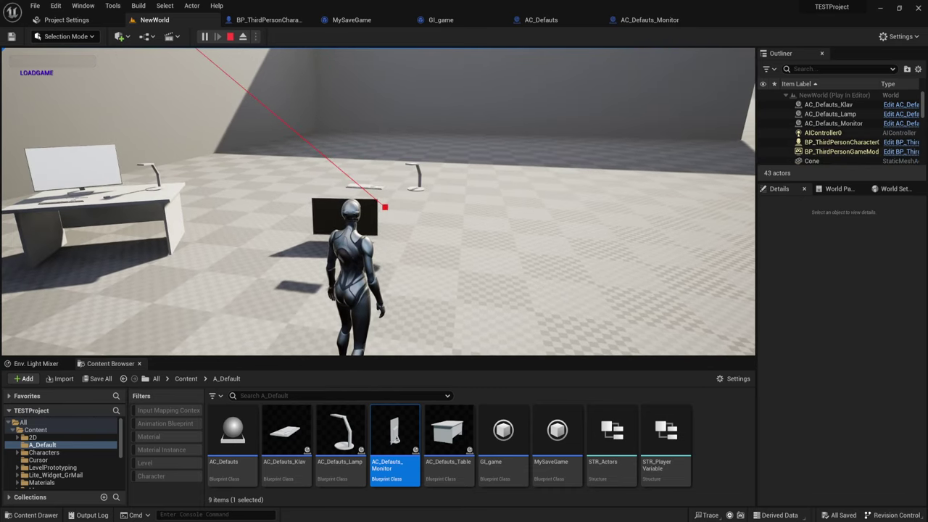
pyautogui.press('Escape')
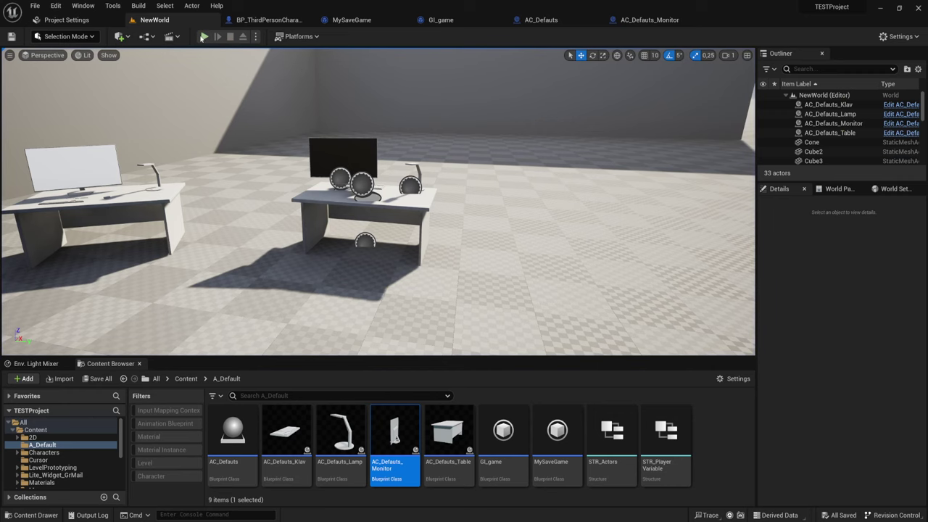
pyautogui.click(204, 36)
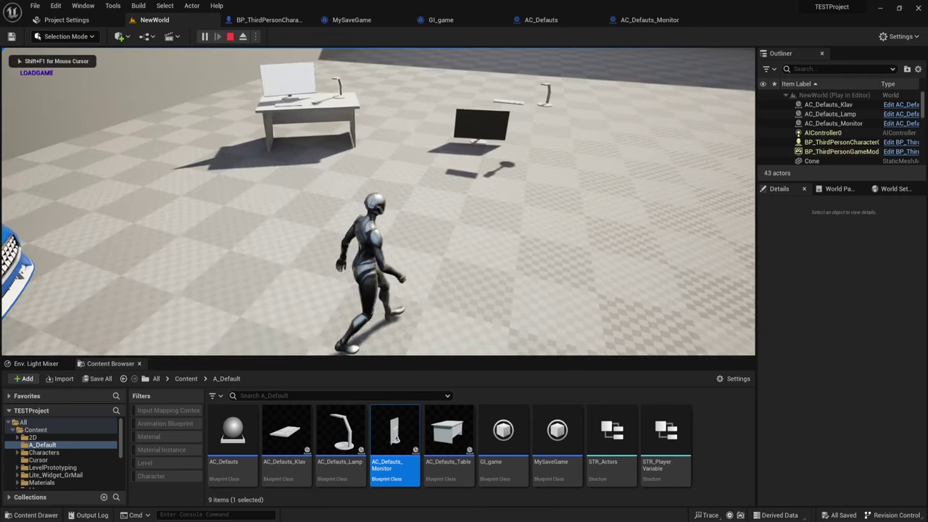
pyautogui.press('a')
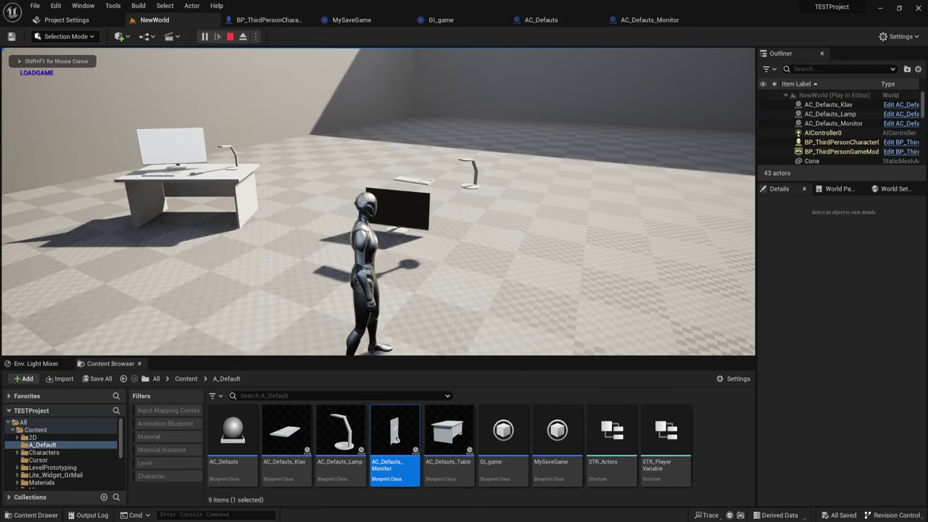
pyautogui.press('1')
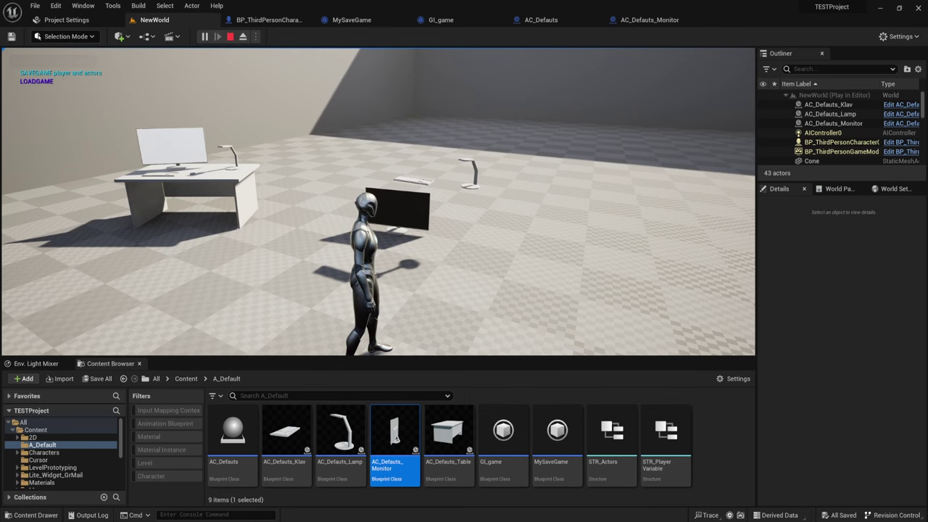
pyautogui.press('Escape')
# Destroy the monitor in play, then replay and destroy the keyboard and lamp.
pyautogui.click(205, 36)
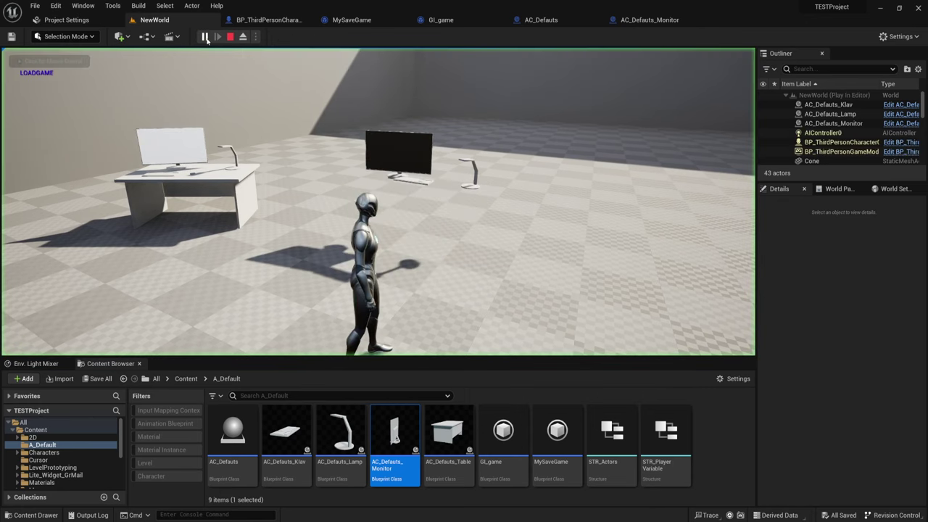
pyautogui.click(367, 147)
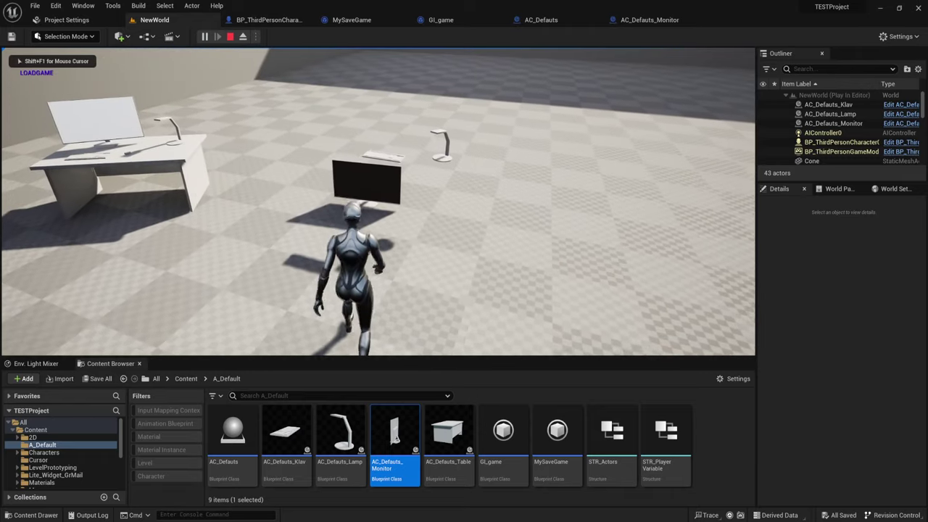
pyautogui.click(367, 147)
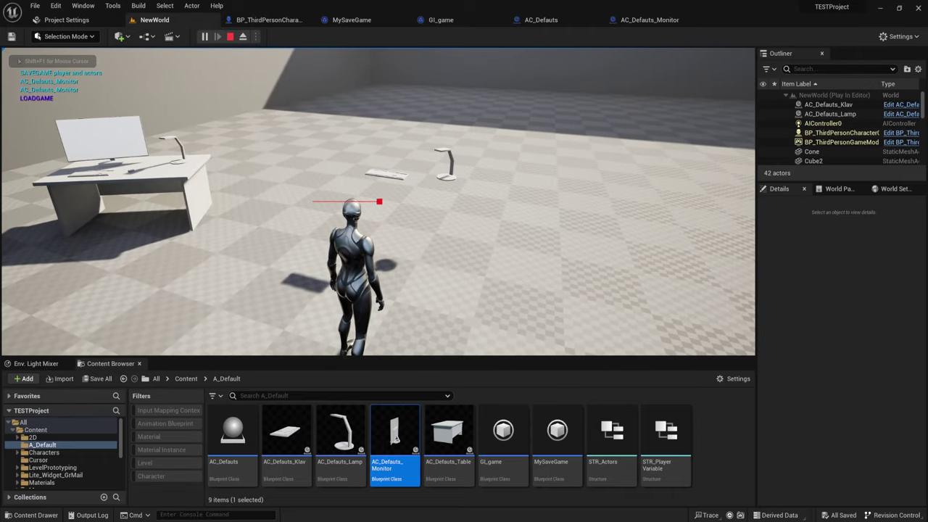
pyautogui.press('Escape')
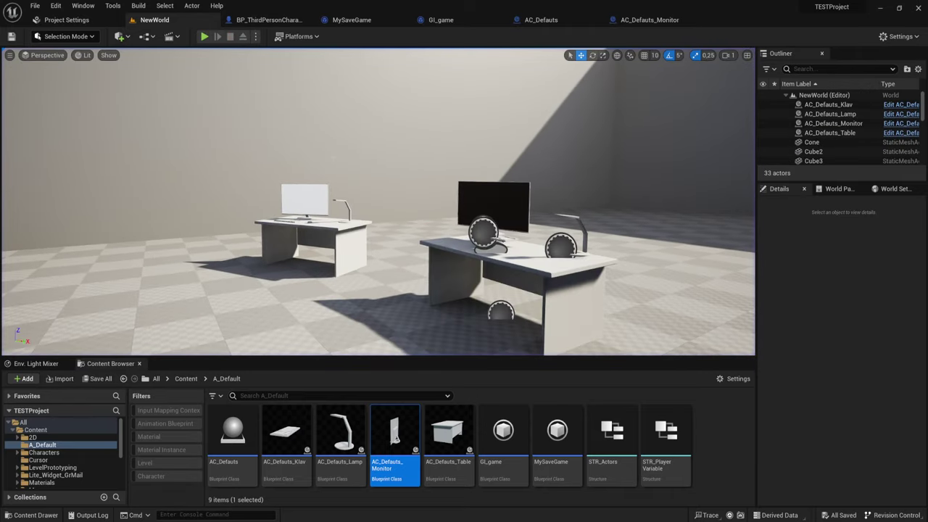
pyautogui.click(206, 37)
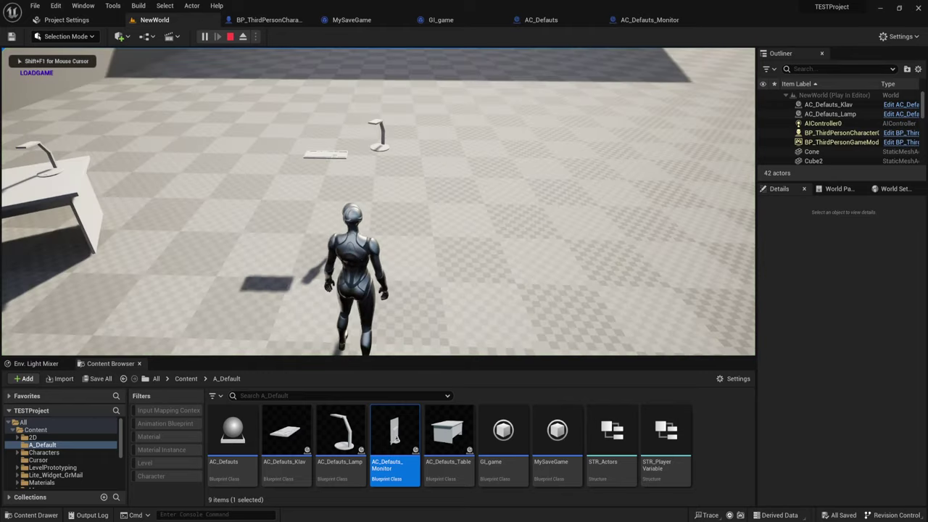
pyautogui.press('w')
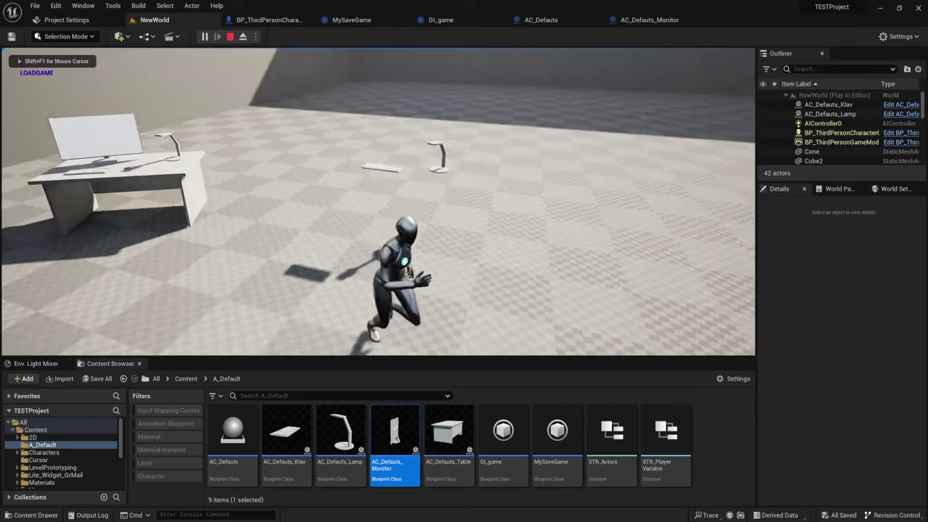
pyautogui.press('e')
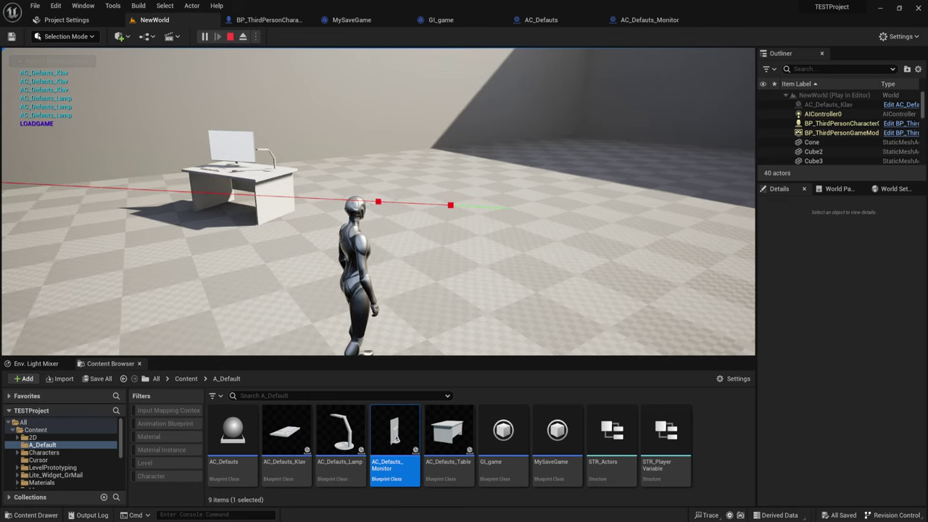
pyautogui.press('Escape')
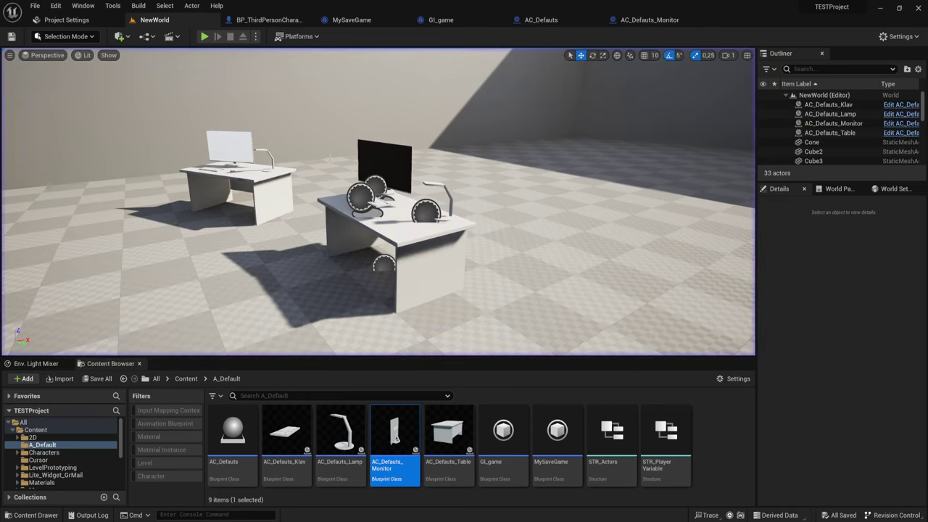
# Replay to confirm removed desk items stay gone, then play again near the blue car.
pyautogui.click(204, 36)
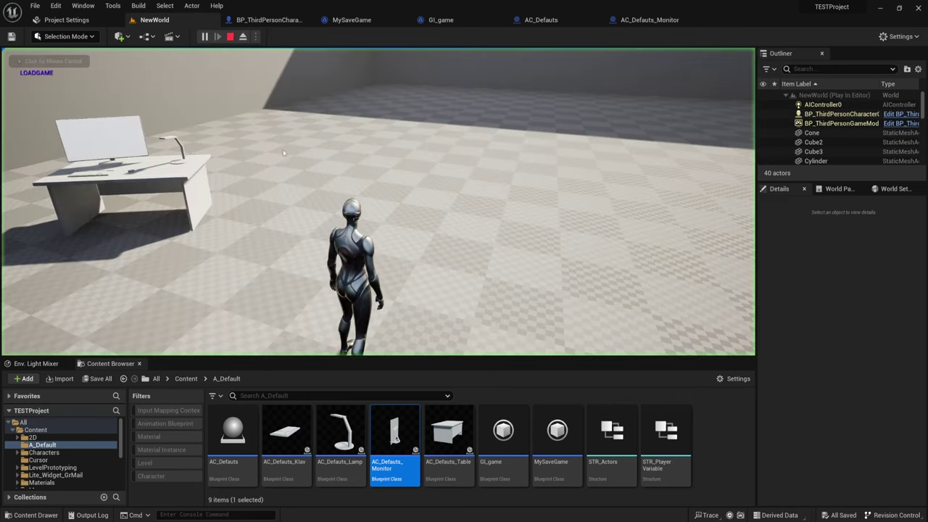
pyautogui.press('w')
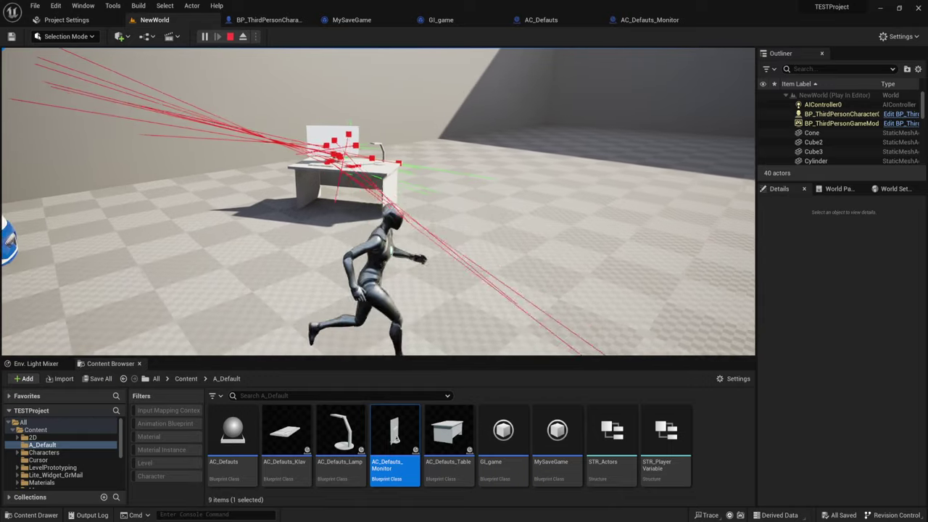
pyautogui.press('Escape')
pyautogui.moveTo(435, 218); pyautogui.dragTo(326, 217, button='right')
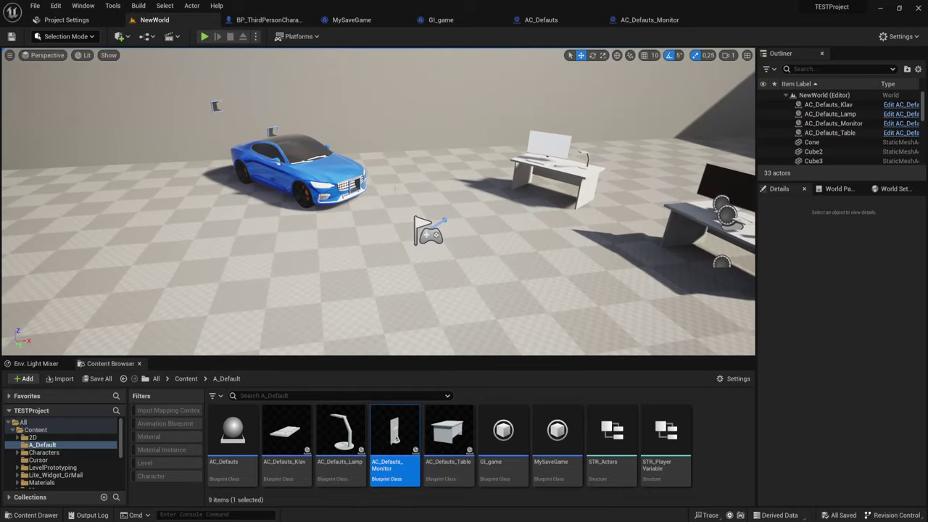
pyautogui.click(205, 36)
pyautogui.press('w')
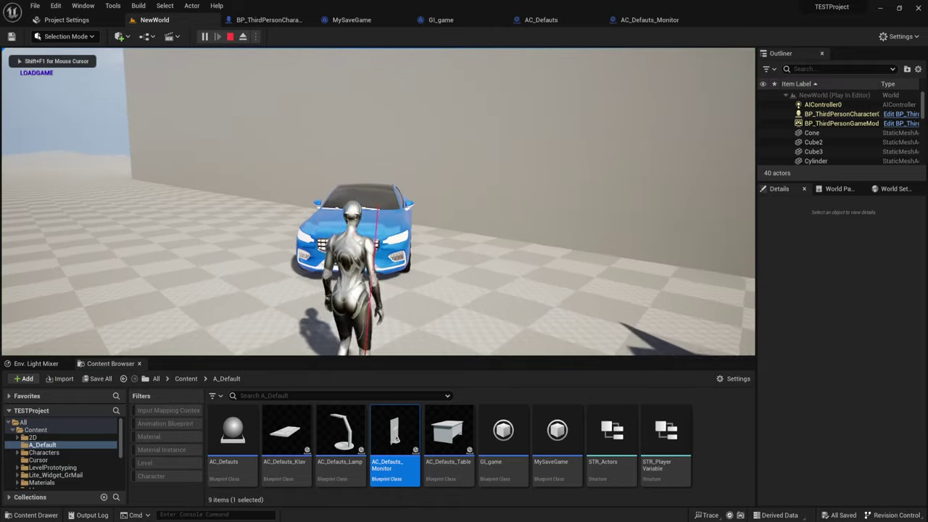
pyautogui.press('w')
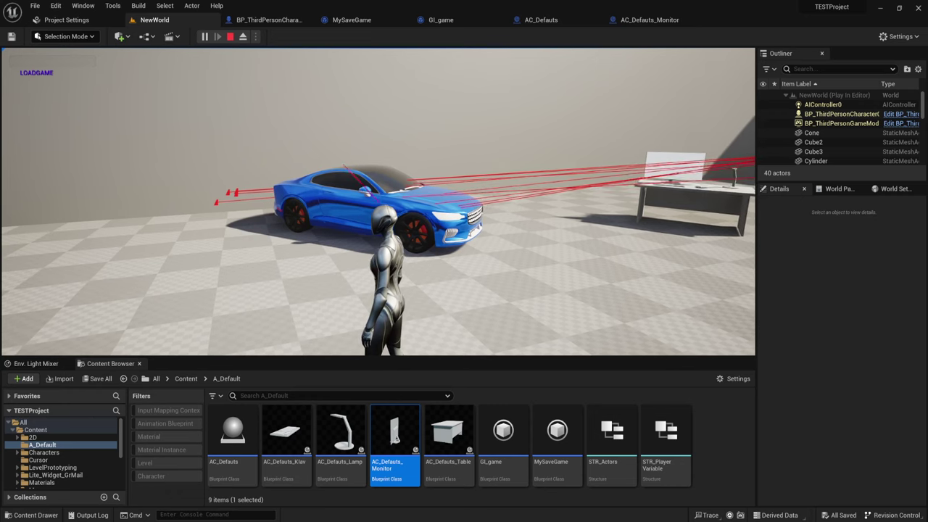
pyautogui.press('Escape')
# Inspect BP_ThirdPersonCharacter's Break Hit Result logic, then return to the NewWorld level.
pyautogui.click(290, 19)
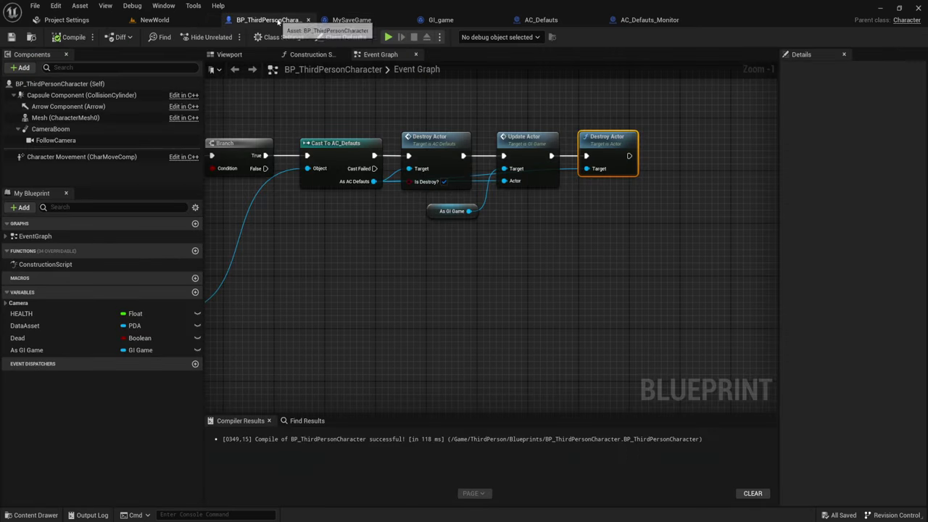
pyautogui.scroll(1, 420, 247)
pyautogui.moveTo(421, 248)
pyautogui.mouseDown()
pyautogui.moveTo(466, 130)
pyautogui.moveTo(508, 241)
pyautogui.mouseUp()
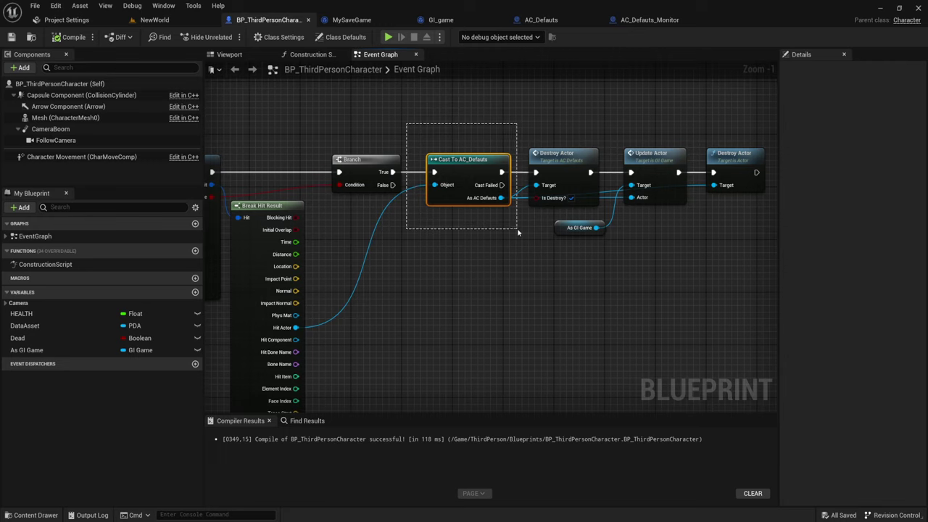
pyautogui.click(144, 21)
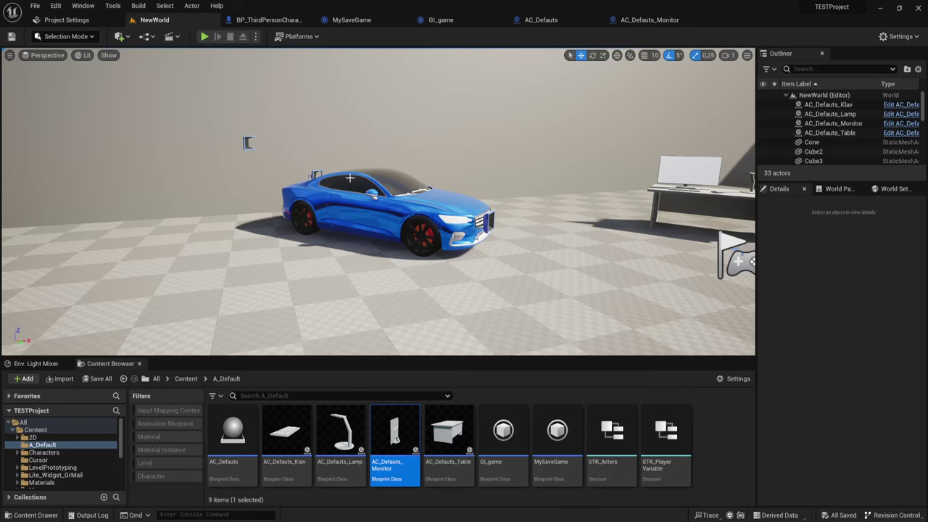